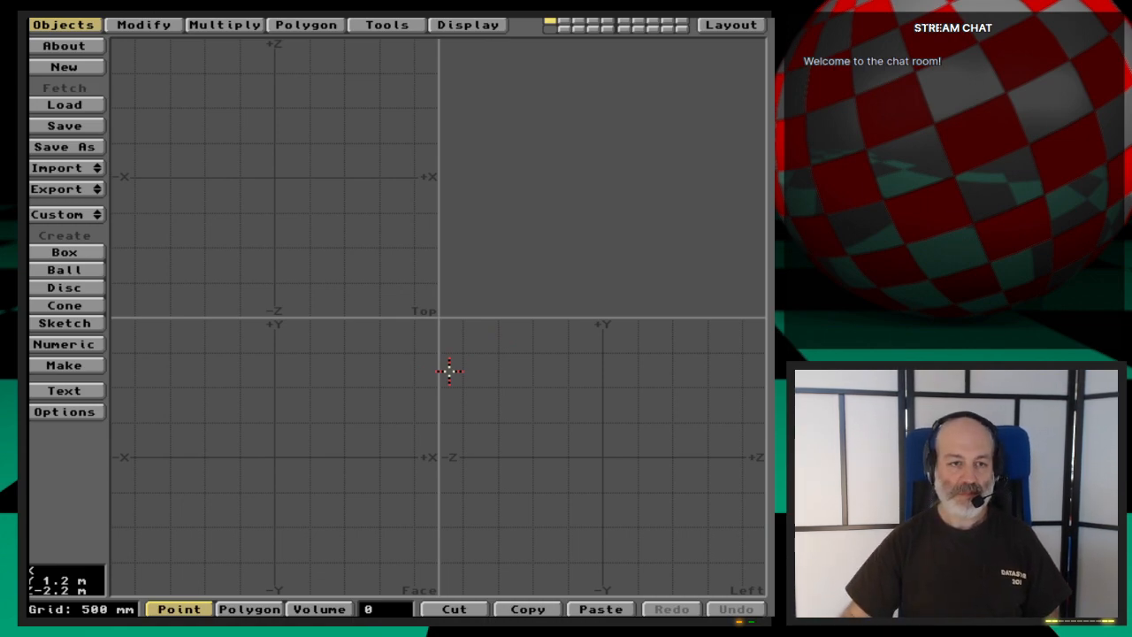
- Create a 1 m cube centred on the origin, setting its extent in the Face and Top views
click(91, 254)
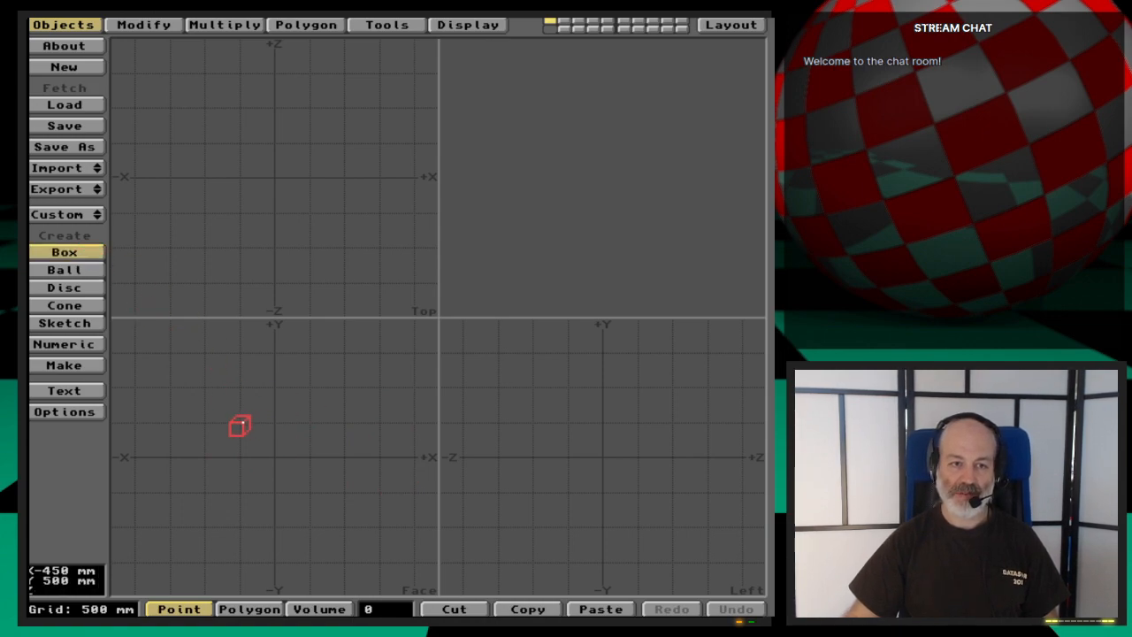
drag(239, 422, 306, 495)
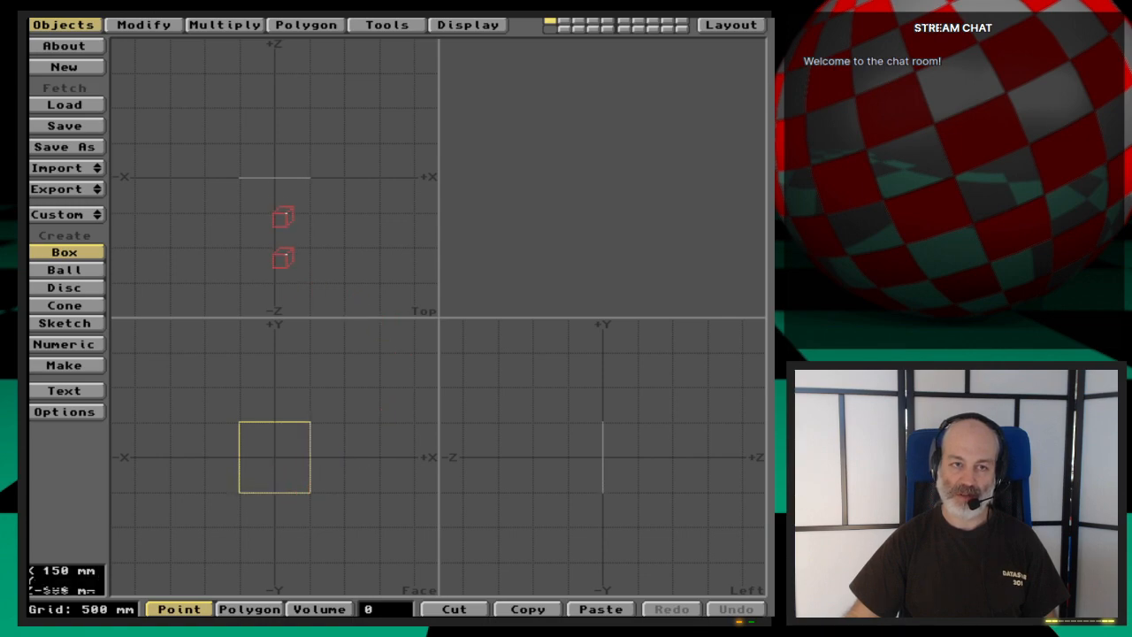
drag(250, 156, 306, 217)
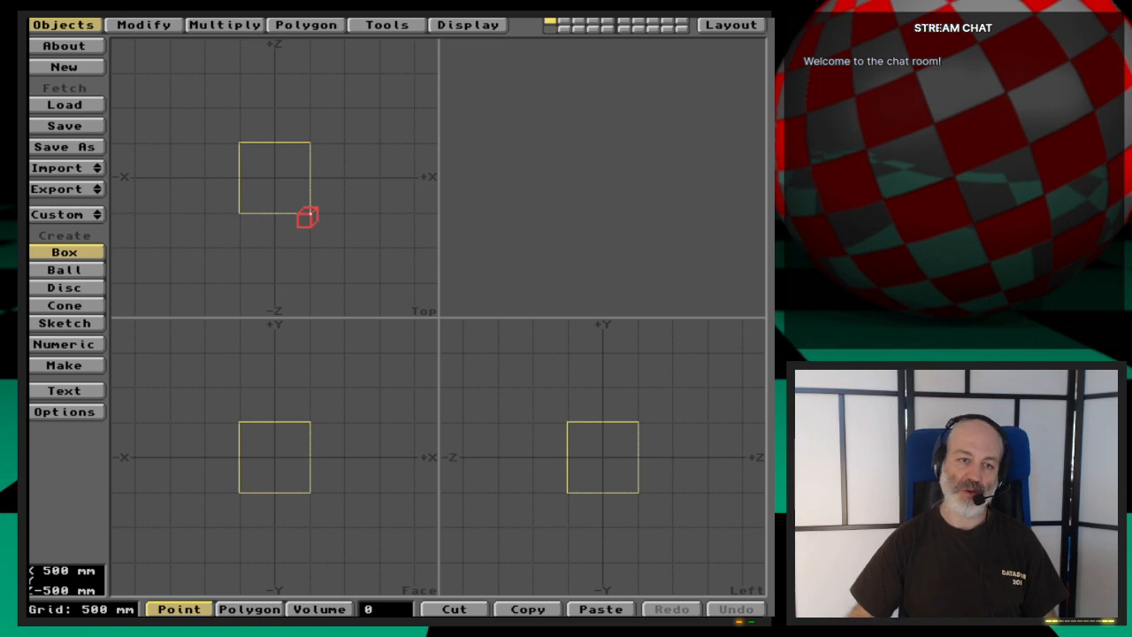
key(space)
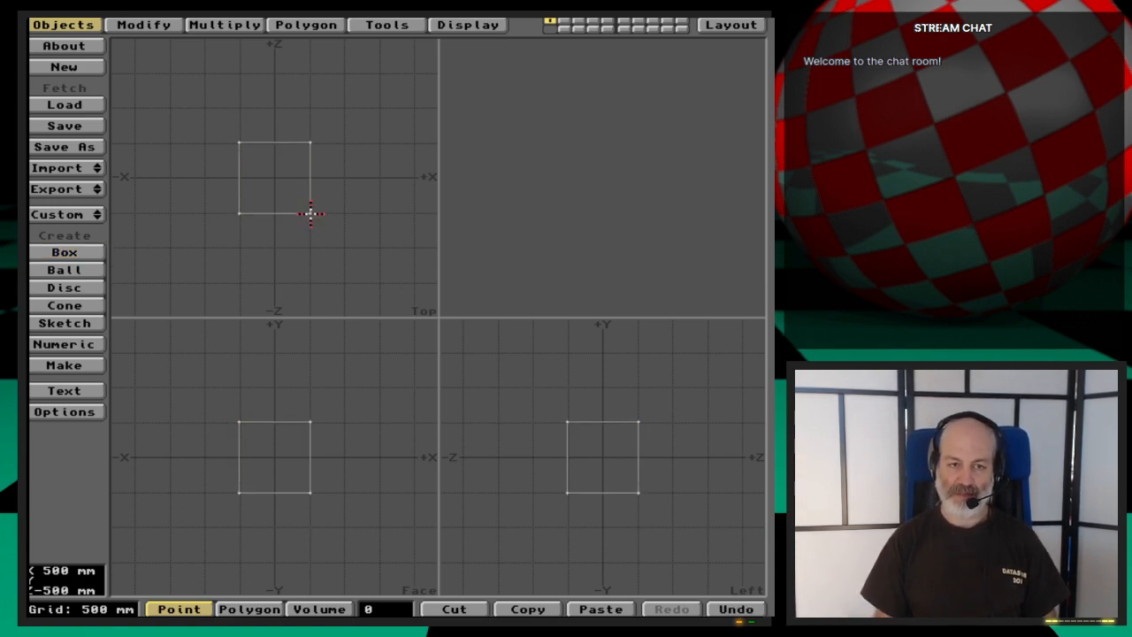
- Switch the cube's MetaNURBS smoothing on and off, and delete the cube
key(Tab)
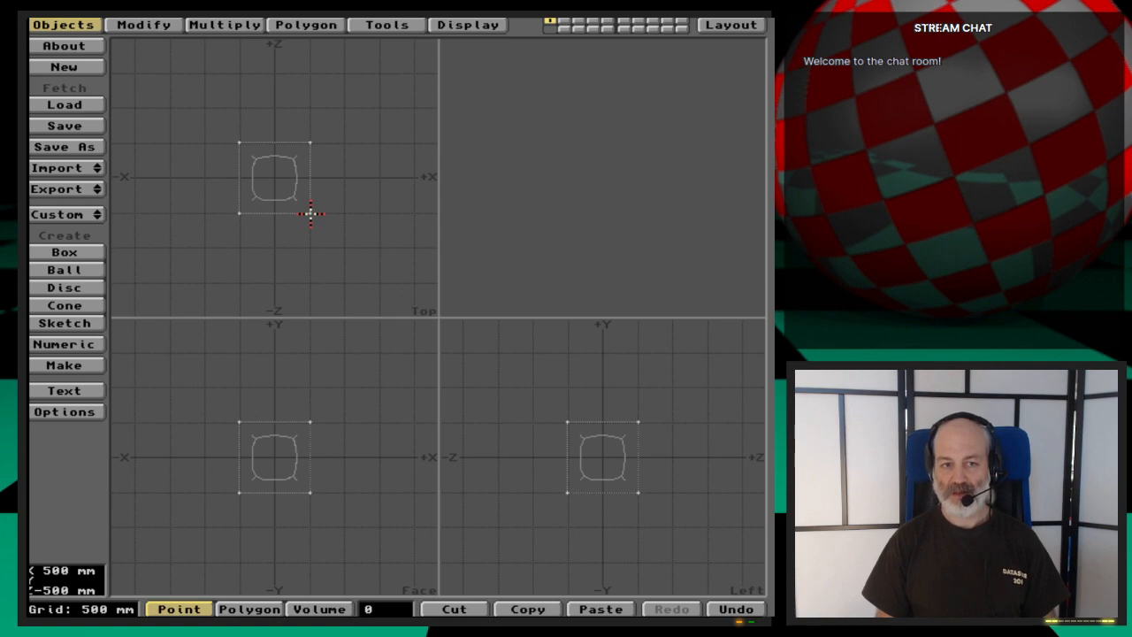
key(Tab)
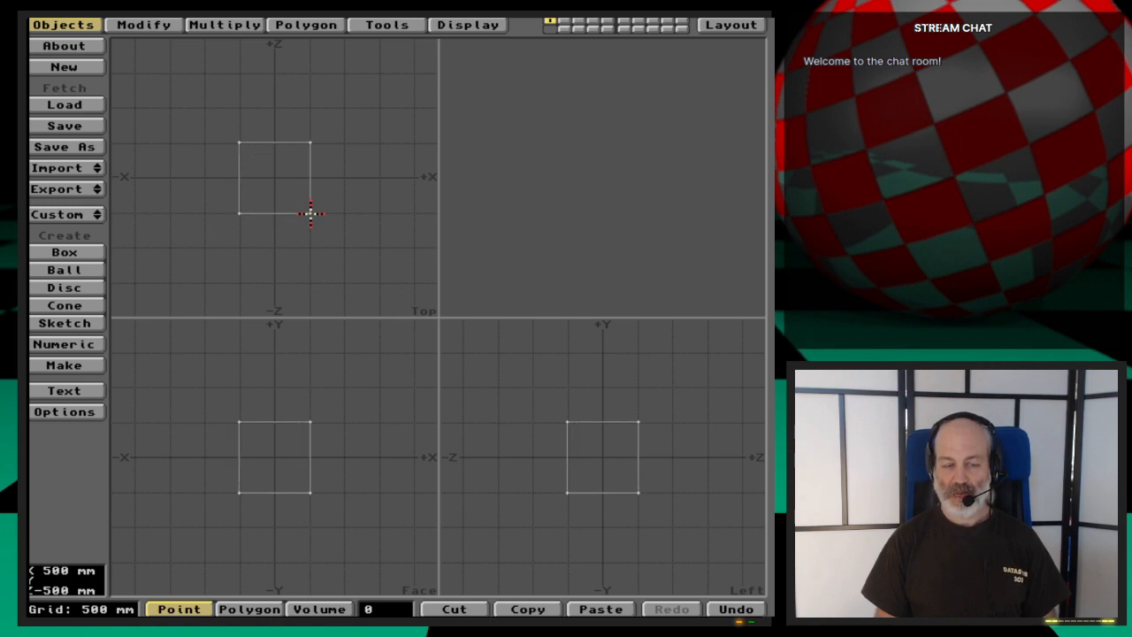
key(Delete)
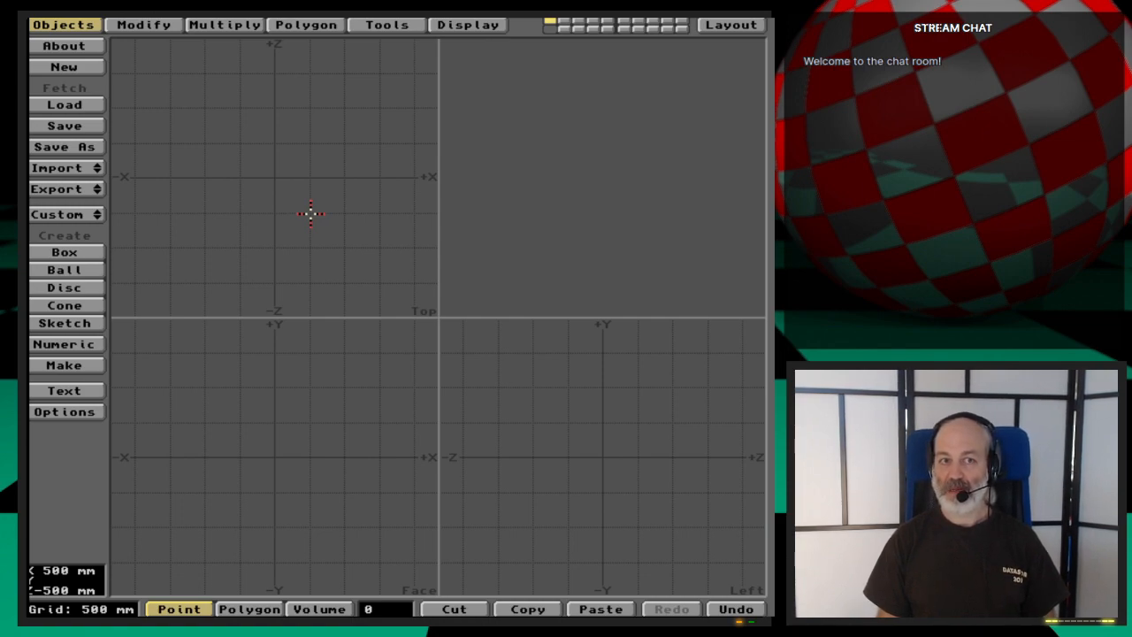
- Create a flat 1 m square centred on the origin in the Face view and convert it to a MetaNURBS patch
click(65, 252)
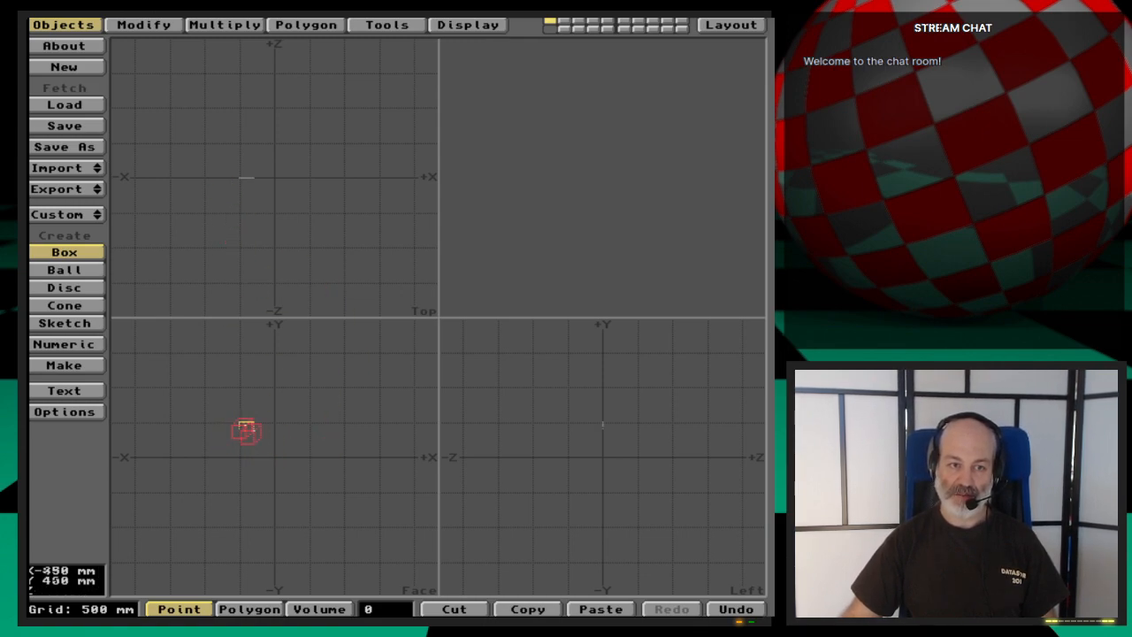
drag(241, 424, 309, 493)
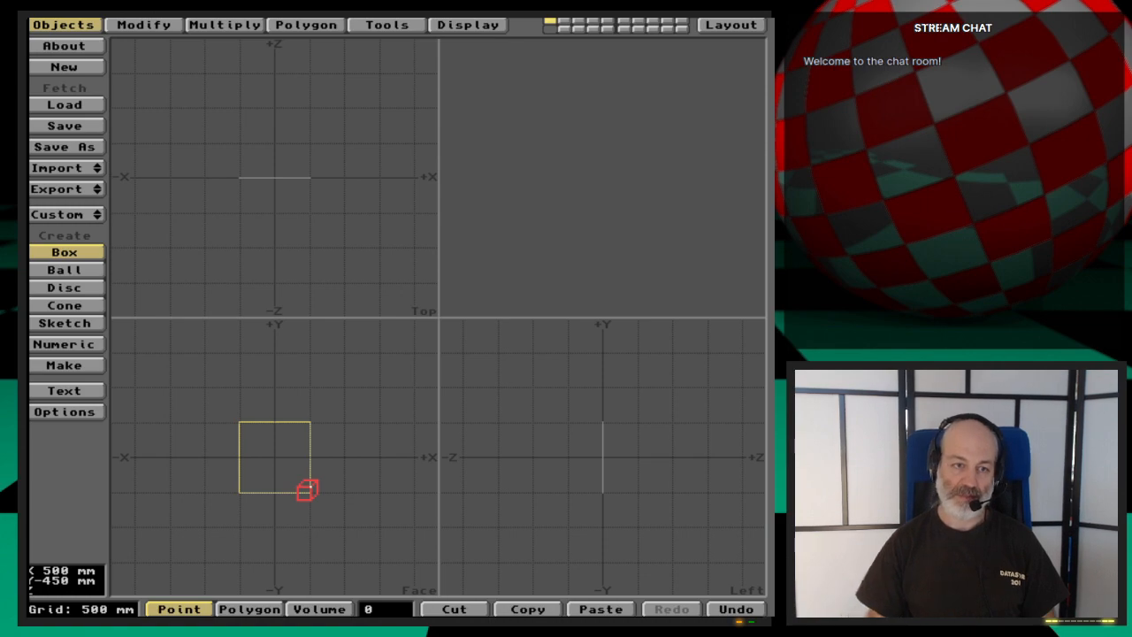
key(Return)
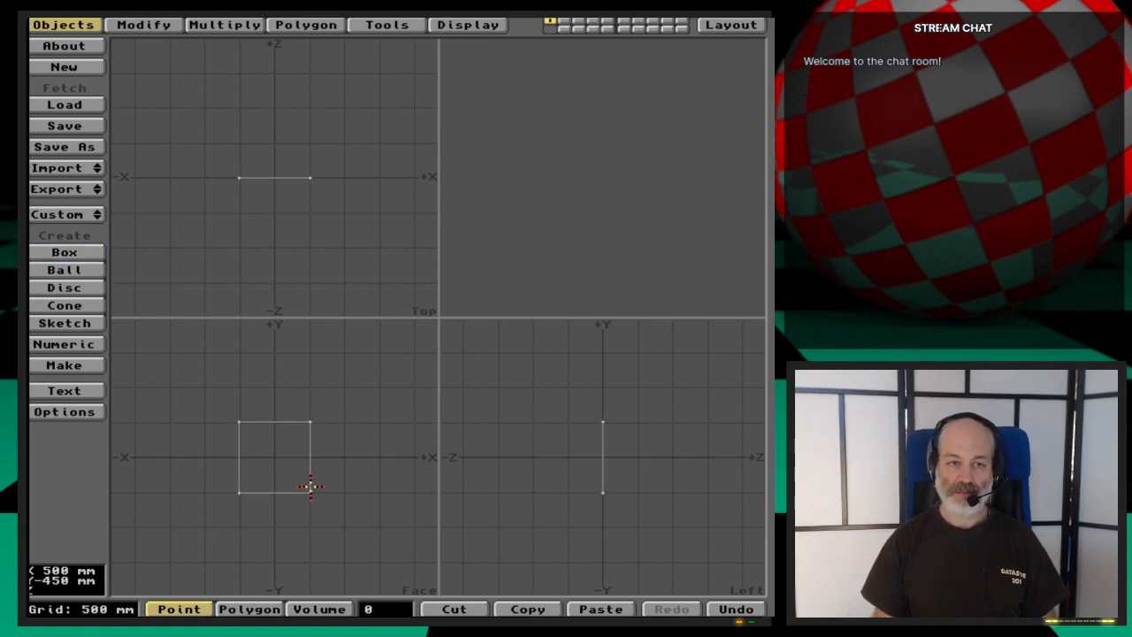
key(Tab)
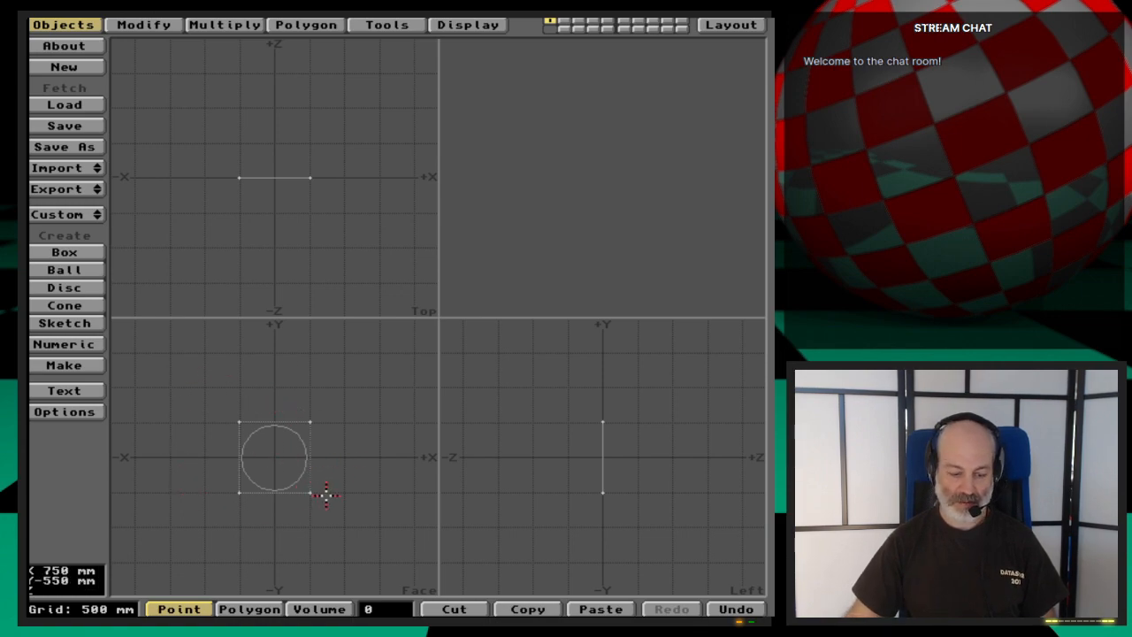
- Try pulling the patch's corner point at +X, -Y outward with the Drag tool, and undo the change
key(ctrl+t)
drag(320, 494, 373, 539)
key(a)
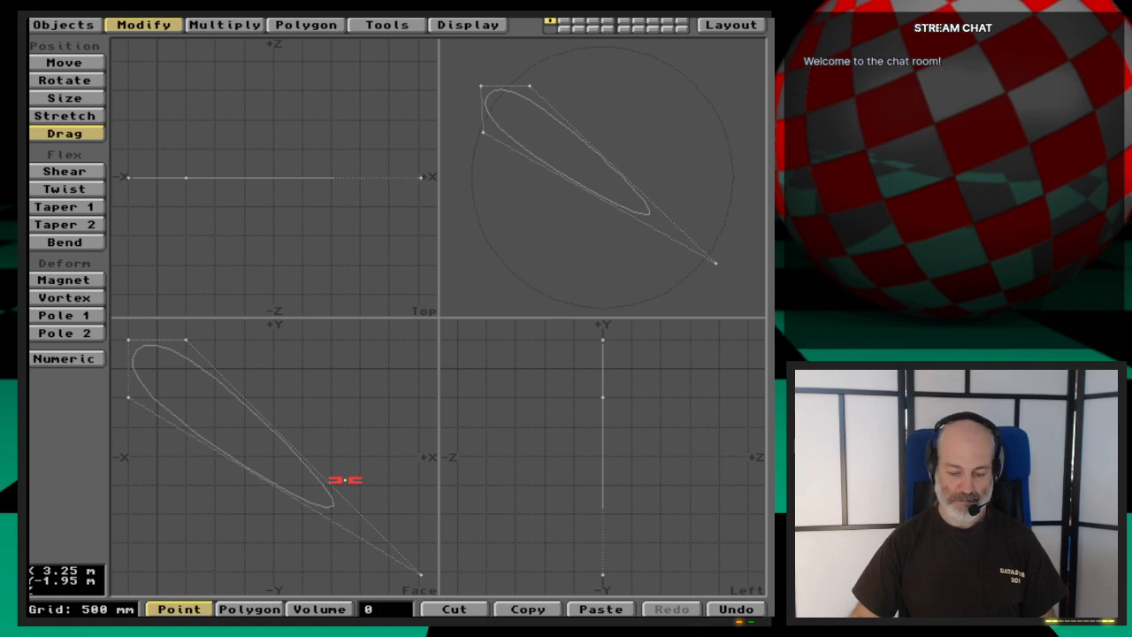
key(u)
- Delete the flat square MetaNURBS patch
key(a)
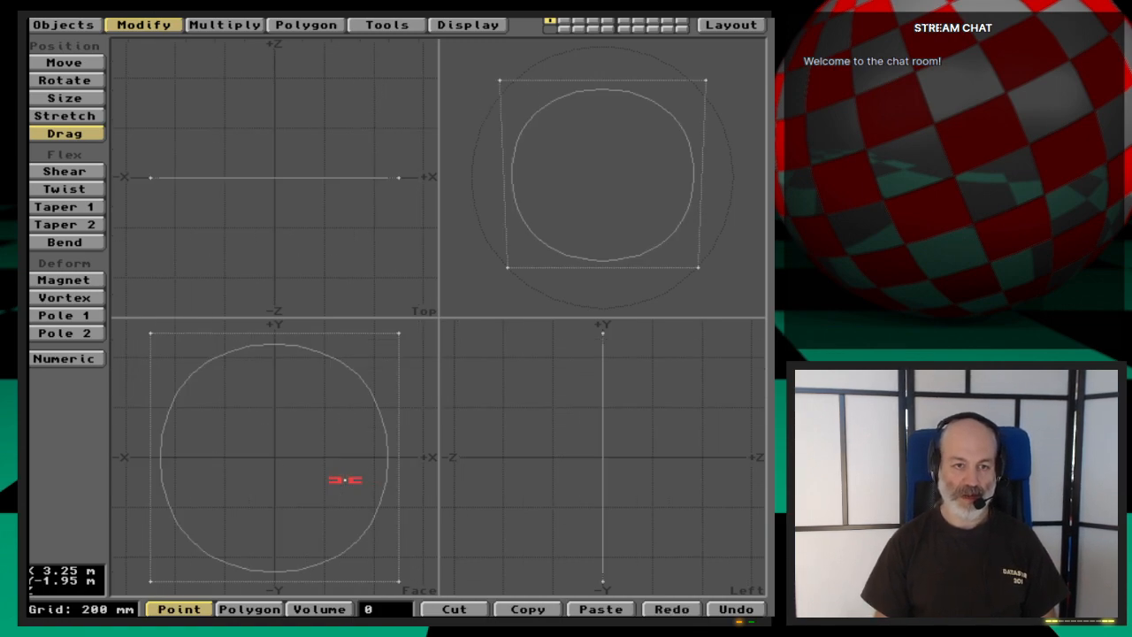
key(comma)
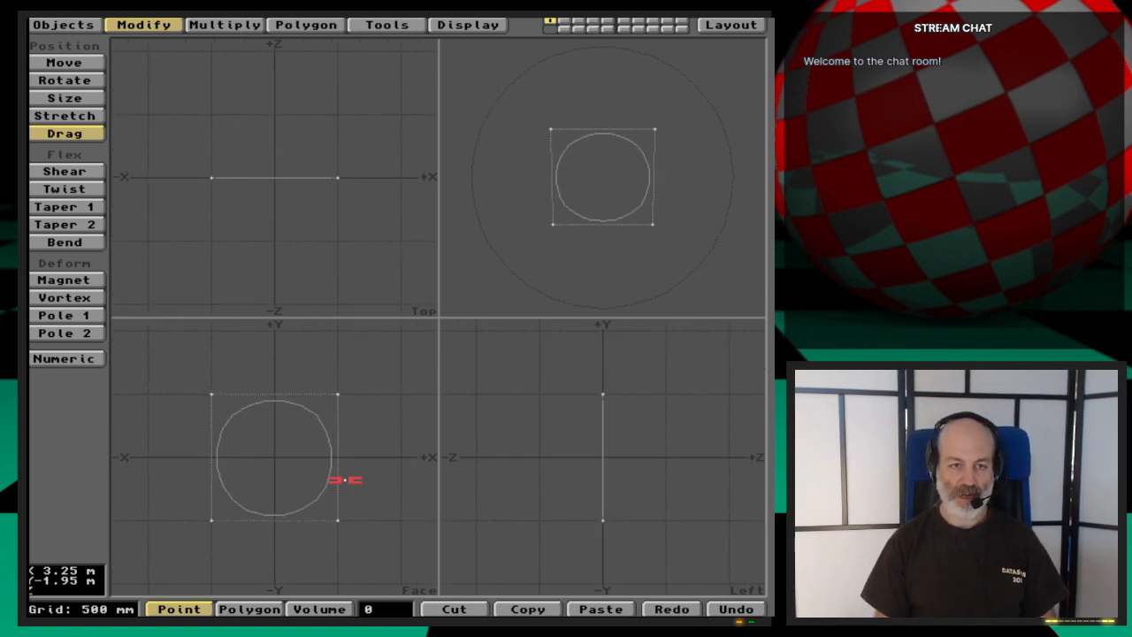
key(x)
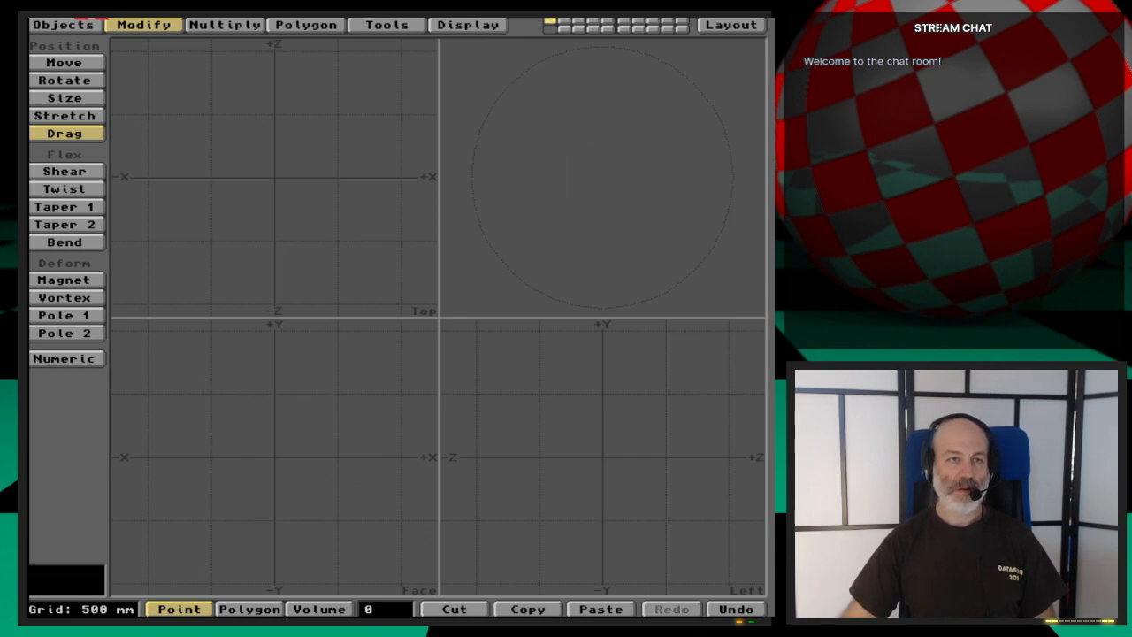
- Draw a flat box 2 m wide and 1 m high in the Face view, centred on the origin
click(57, 25)
click(80, 254)
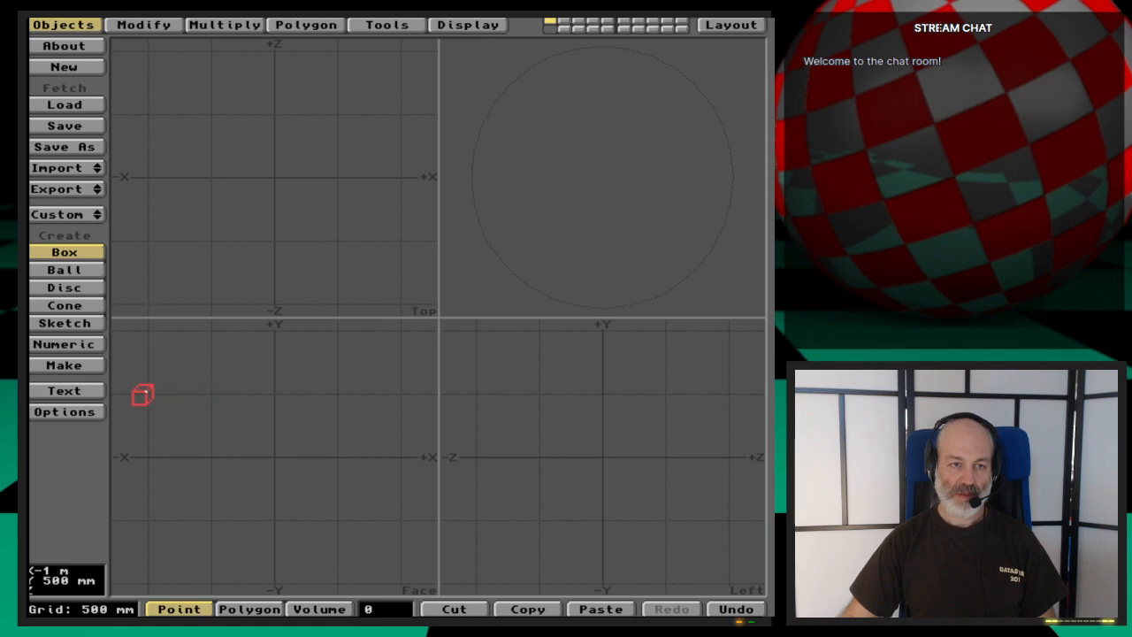
drag(146, 397, 399, 526)
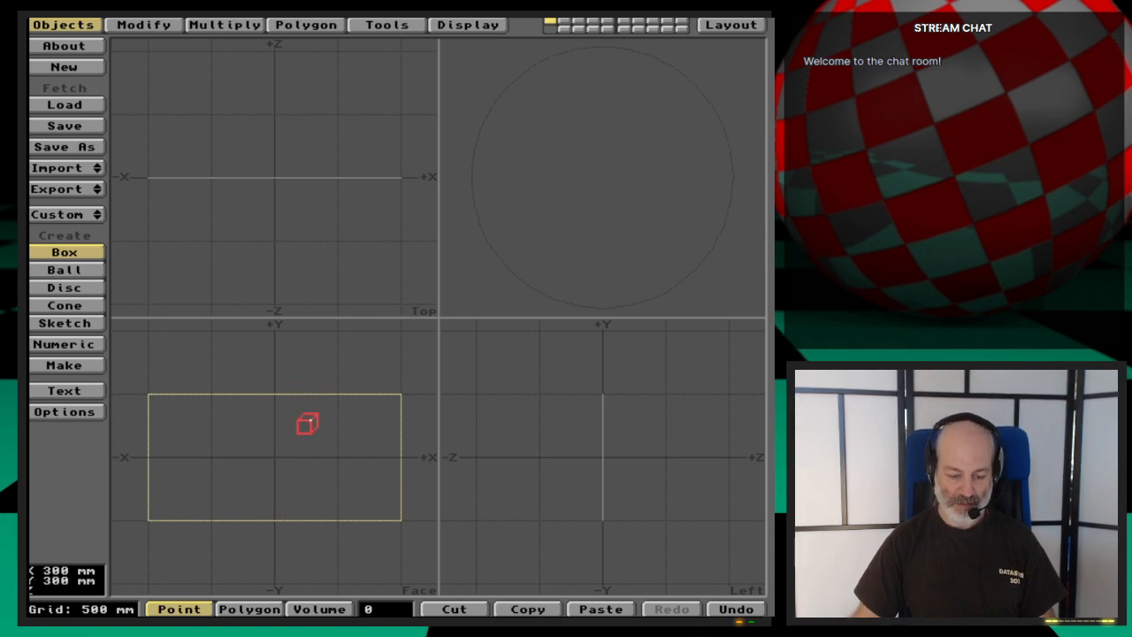
- Set the flat box to 2 segments along X and create its geometry
key(n)
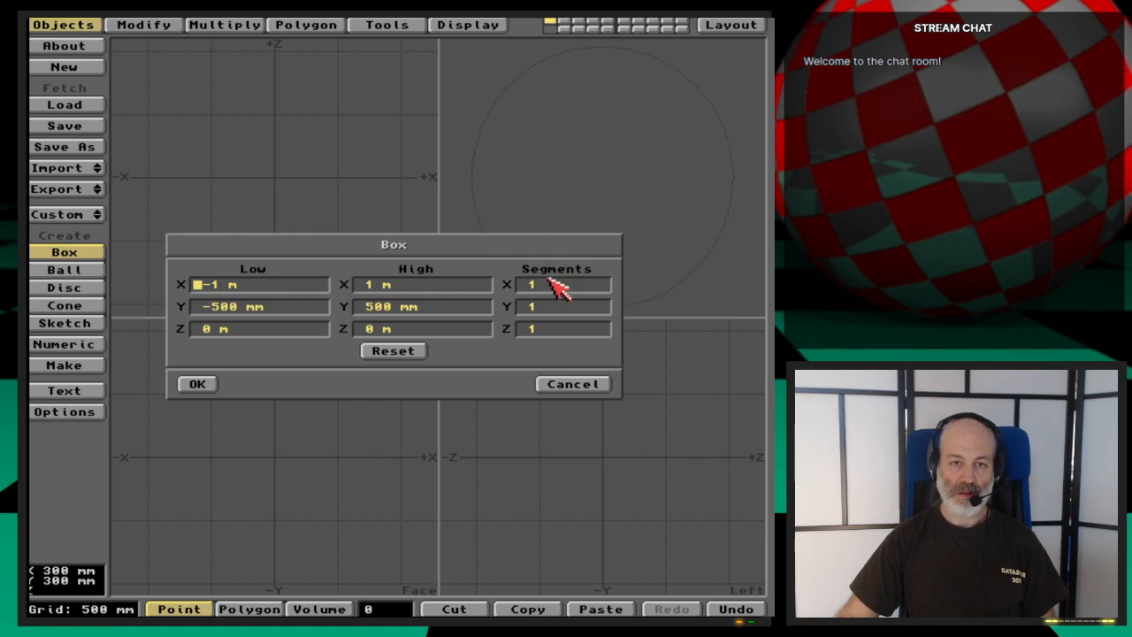
click(601, 292)
key(BackSpace)
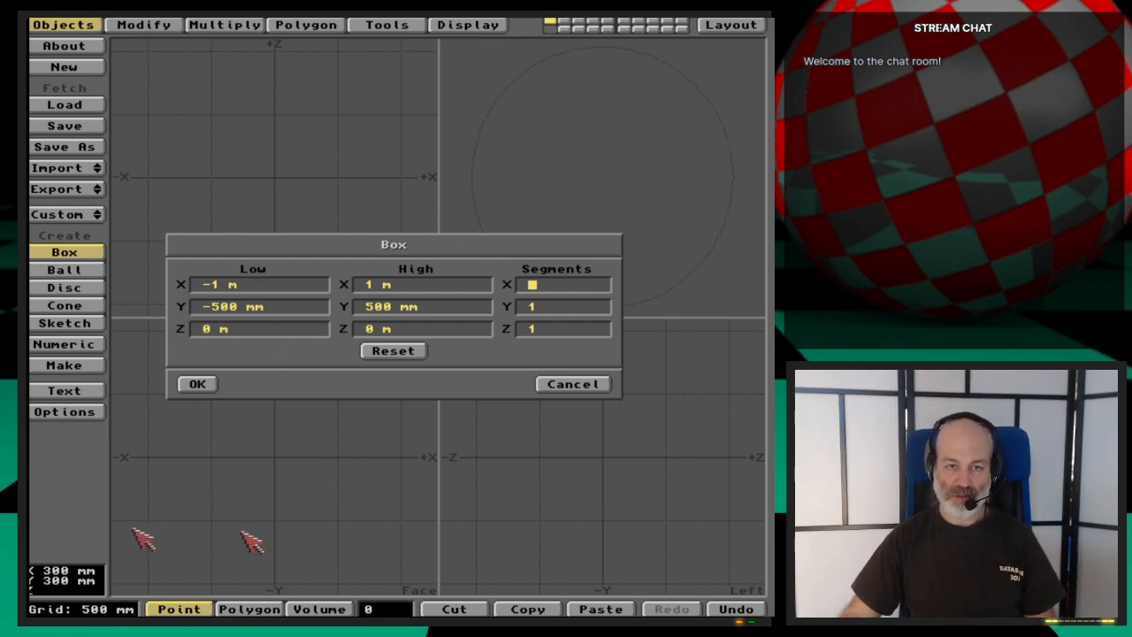
text(2)
key(Return)
key(Return)
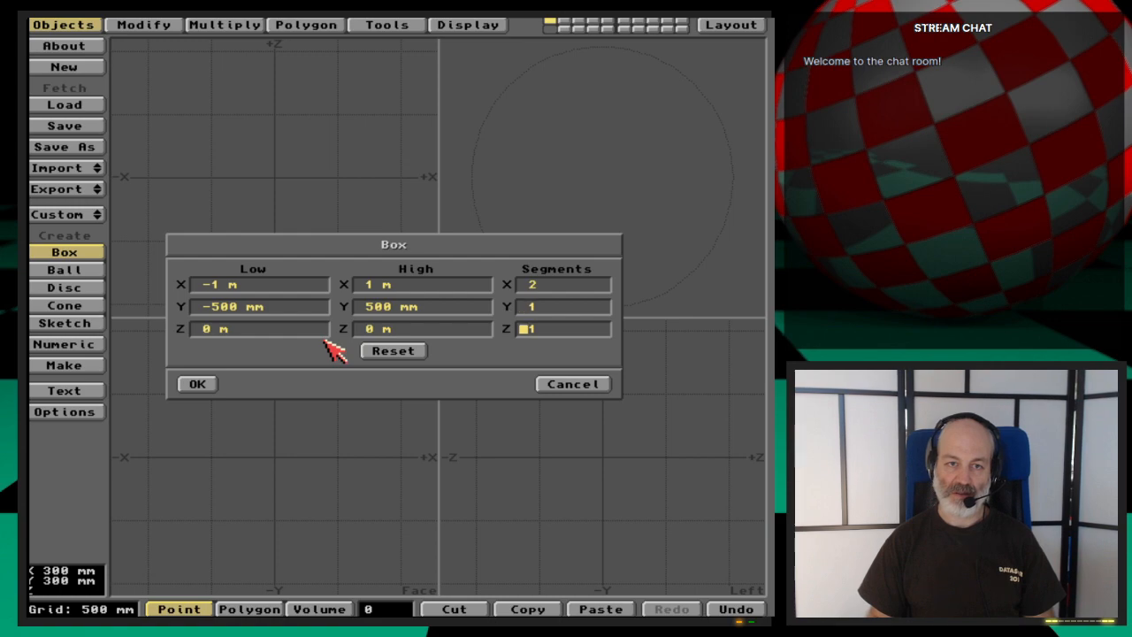
key(Return)
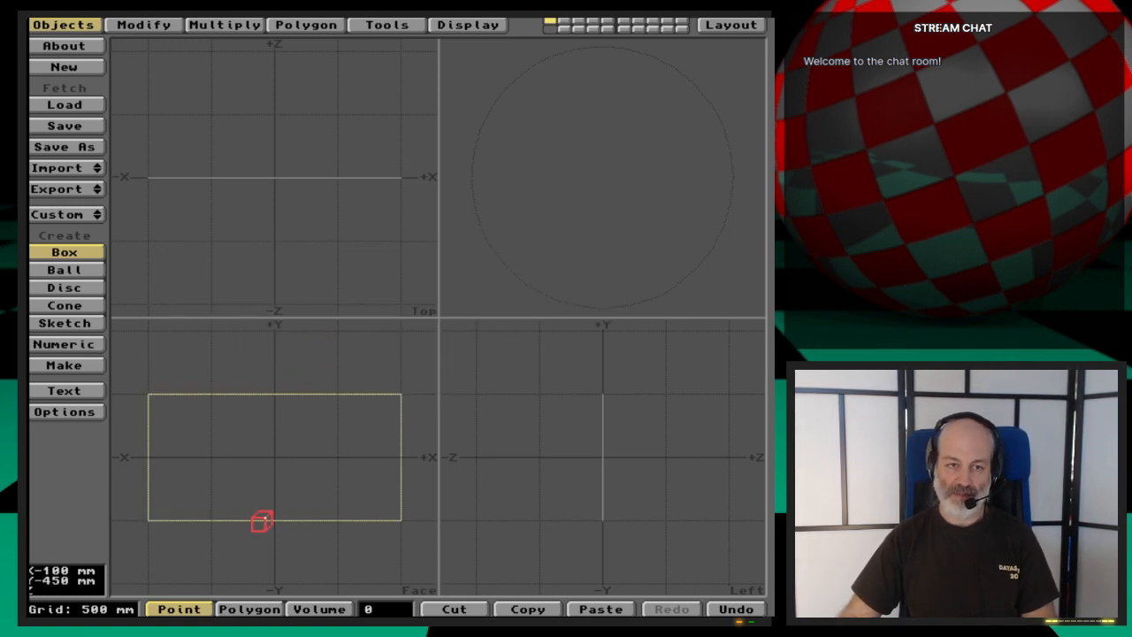
key(Return)
key(space)
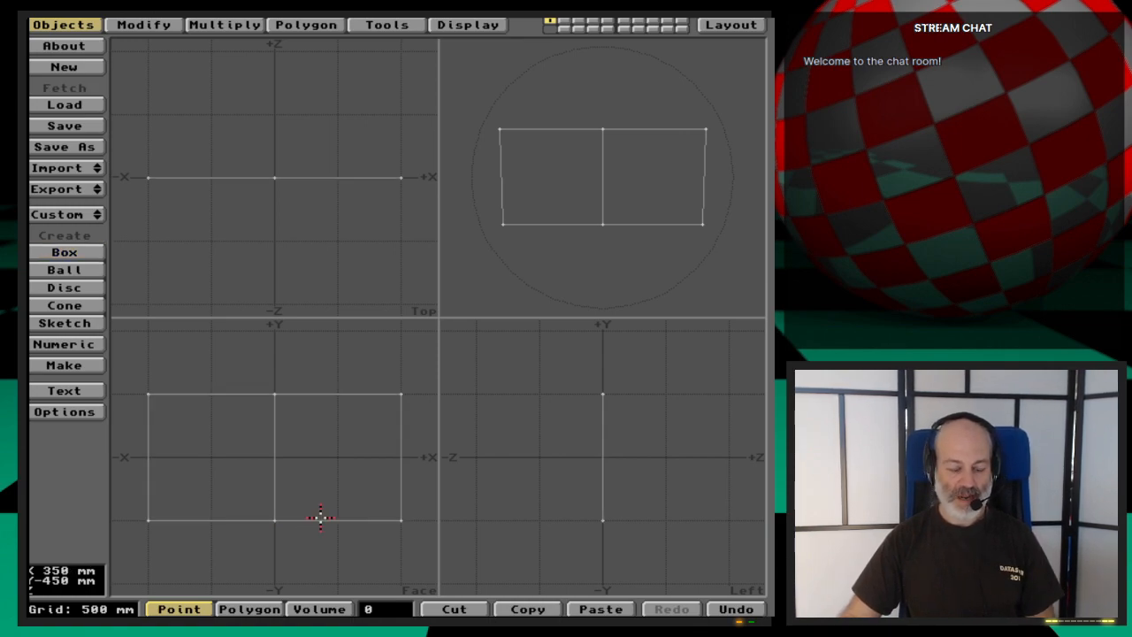
- Convert the two-segment rectangle to MetaNURBS and select both of its polygons
key(Tab)
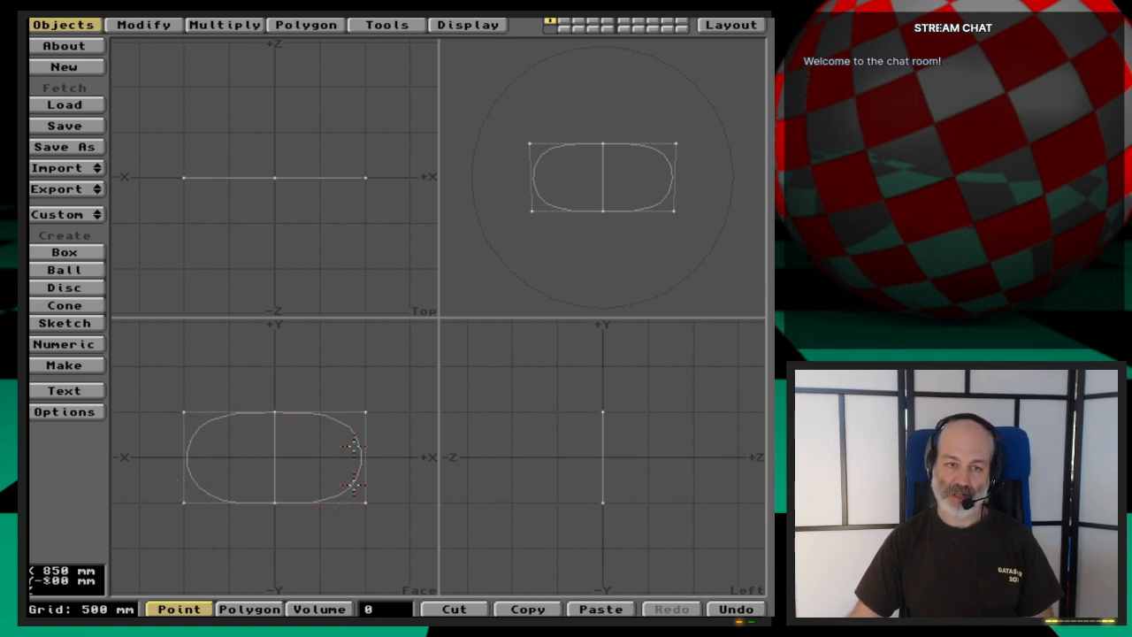
key(space)
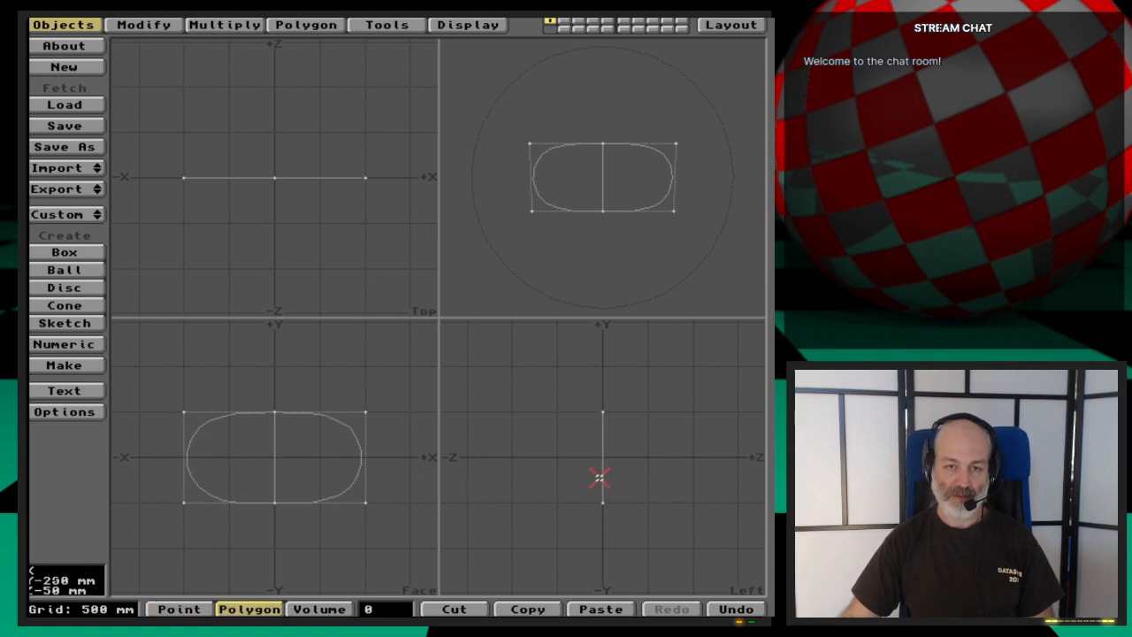
click(603, 471)
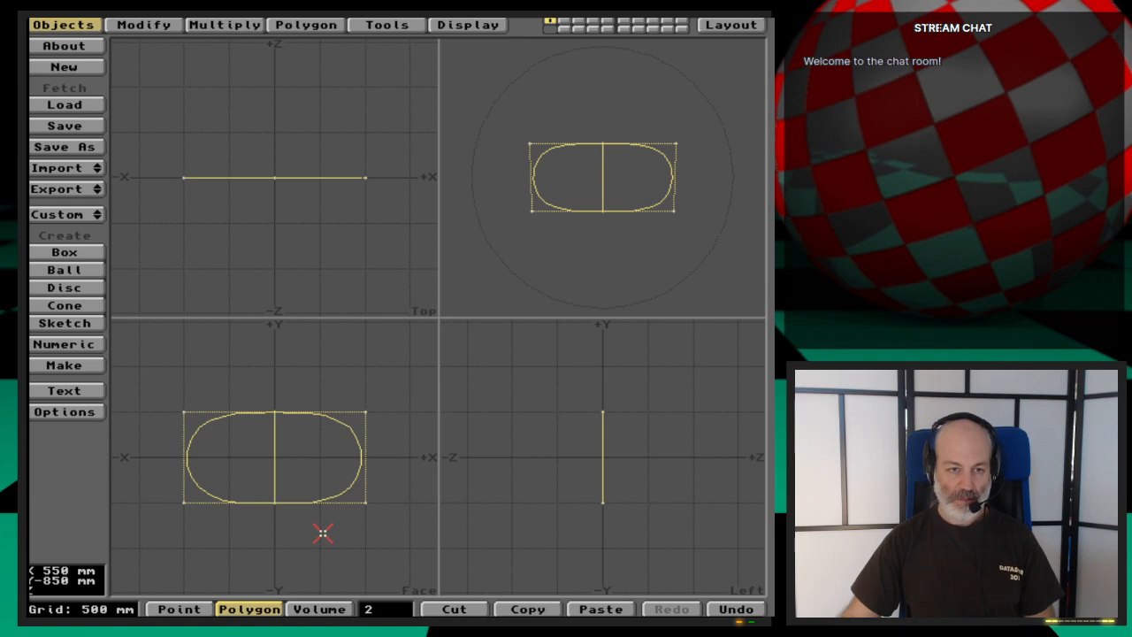
key(b)
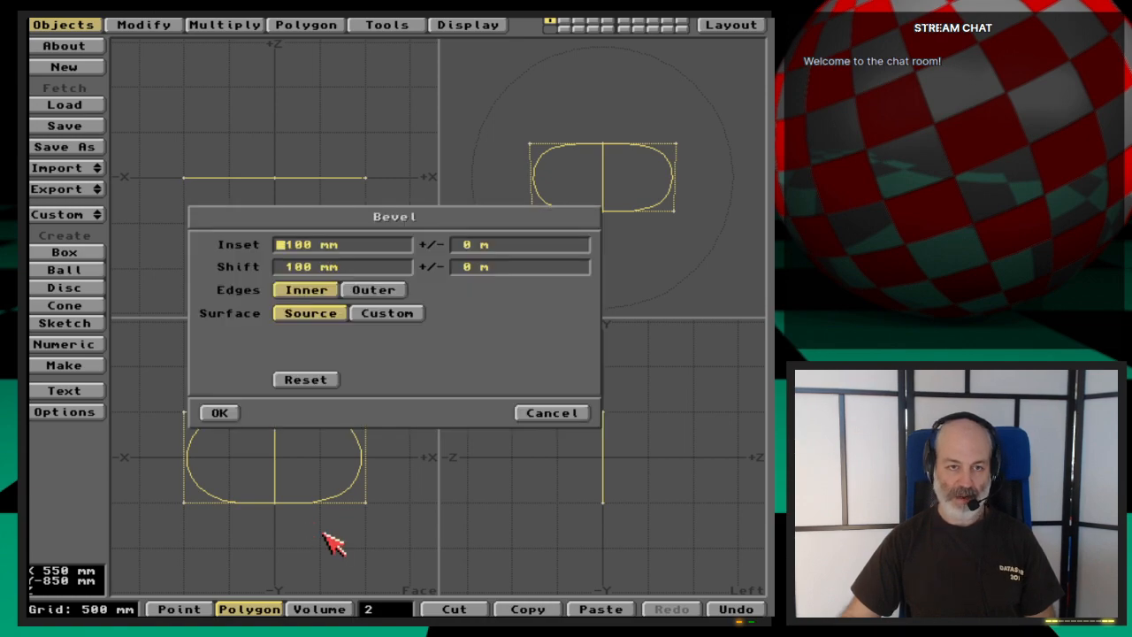
click(212, 411)
click(661, 212)
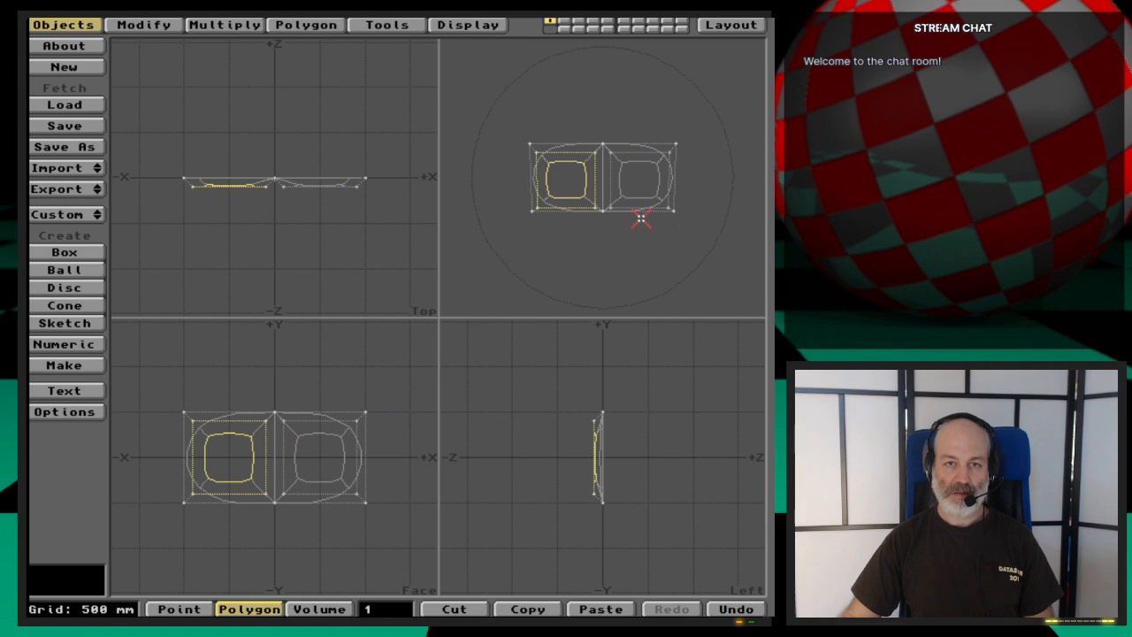
key(u)
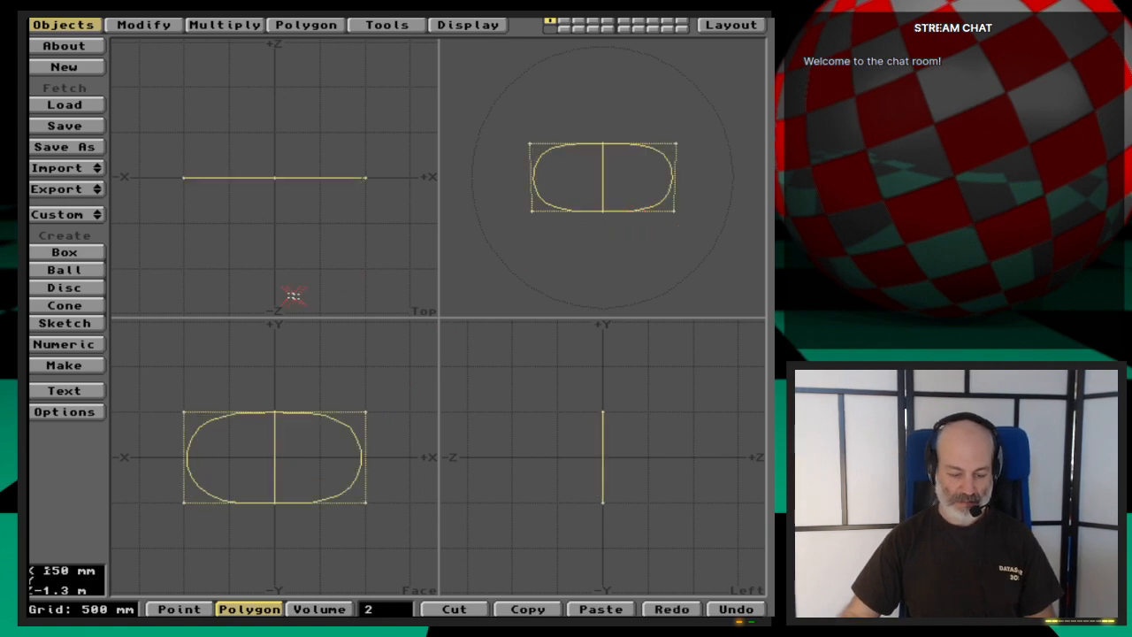
- Bevel both selected polygons with a 100 mm inset and a 100 mm shift, keeping inner edges
key(b)
click(212, 412)
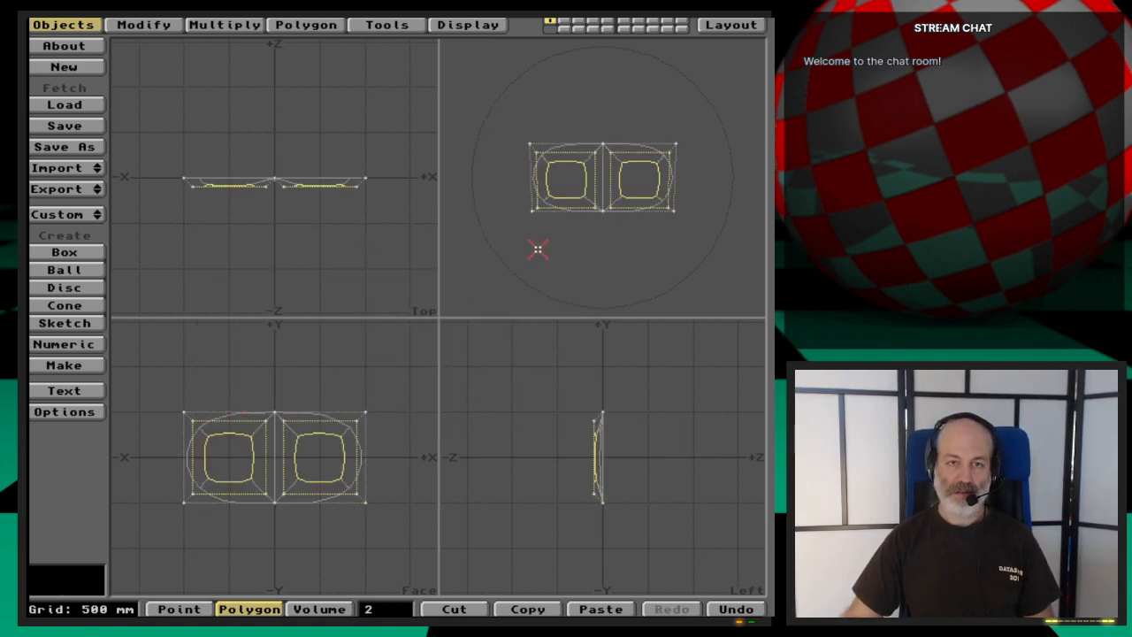
drag(550, 257, 604, 157)
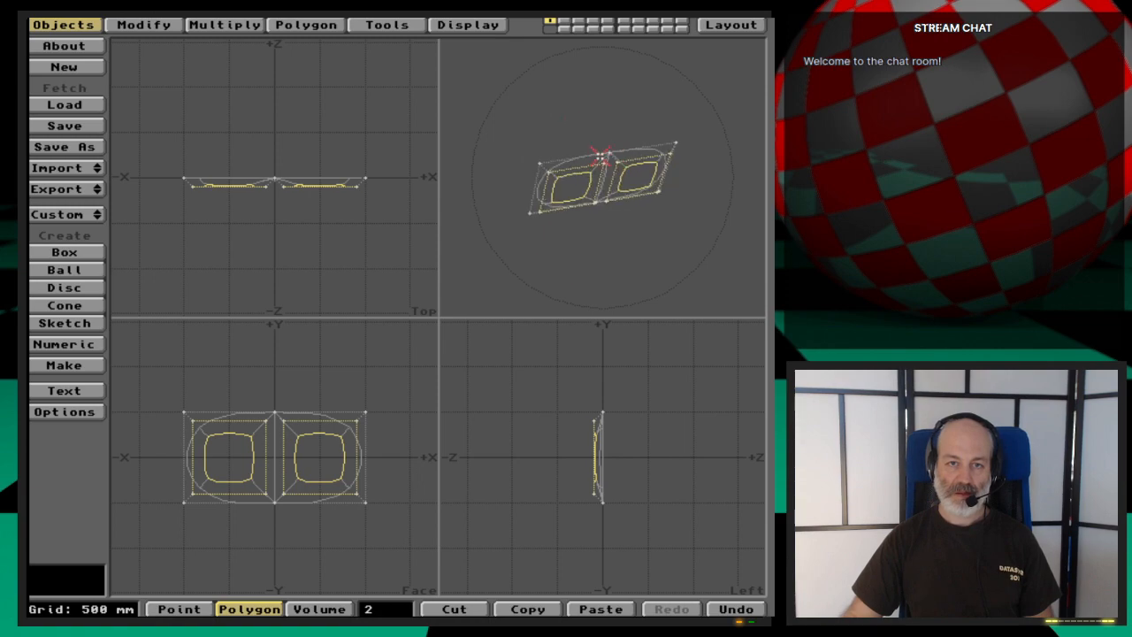
- Move the two bevelled polygons along -Z to about -1.5 m, stretching them into two legs
key(t)
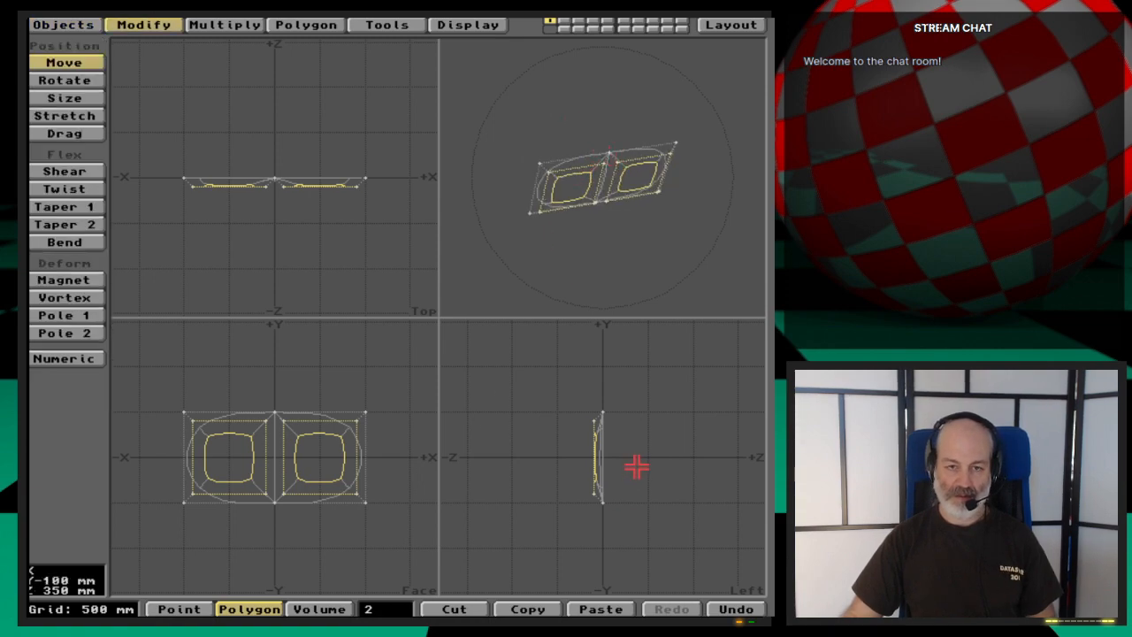
drag(637, 466, 510, 465)
key(space)
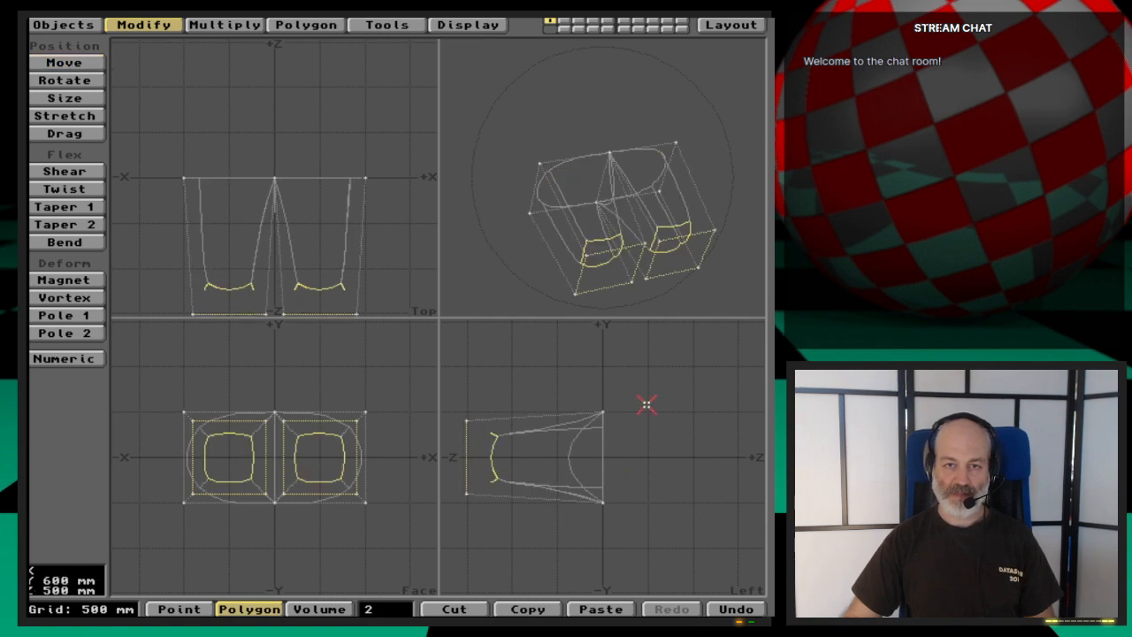
- Clear the polygon selection and freeze the two-legged MetaNURBS shape into a dense polygon mesh
click(401, 609)
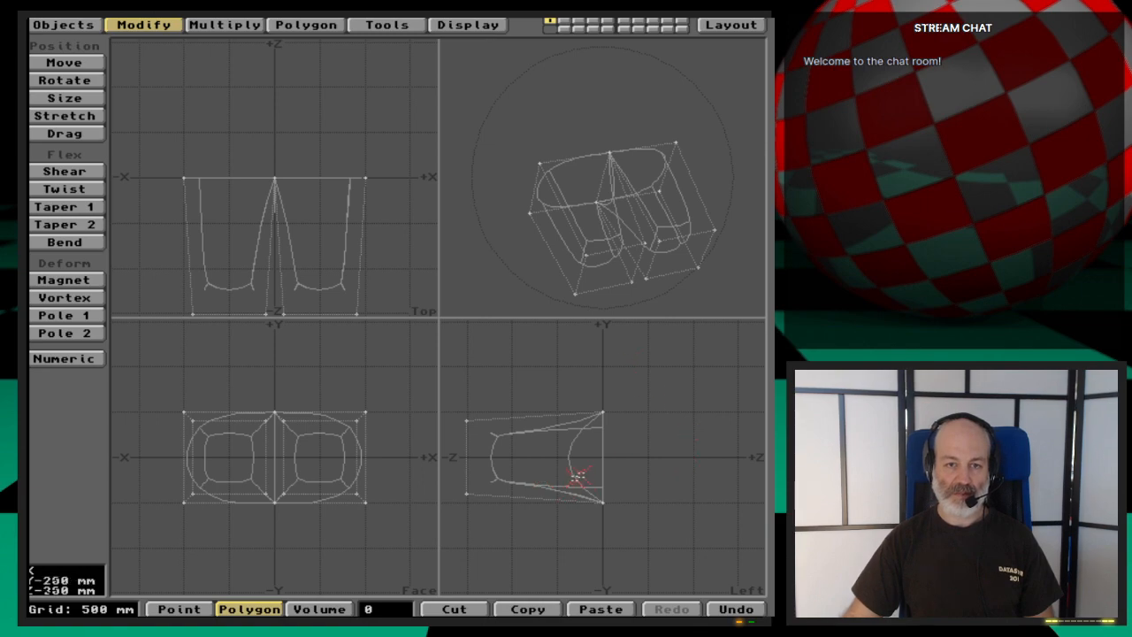
key(Tab)
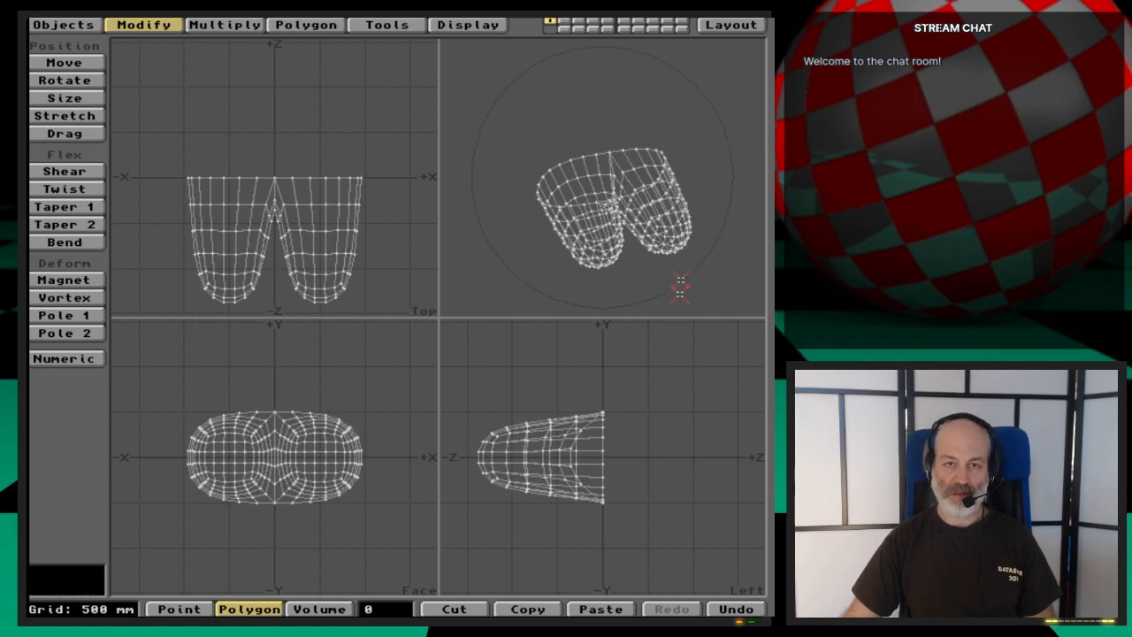
drag(677, 283, 669, 157)
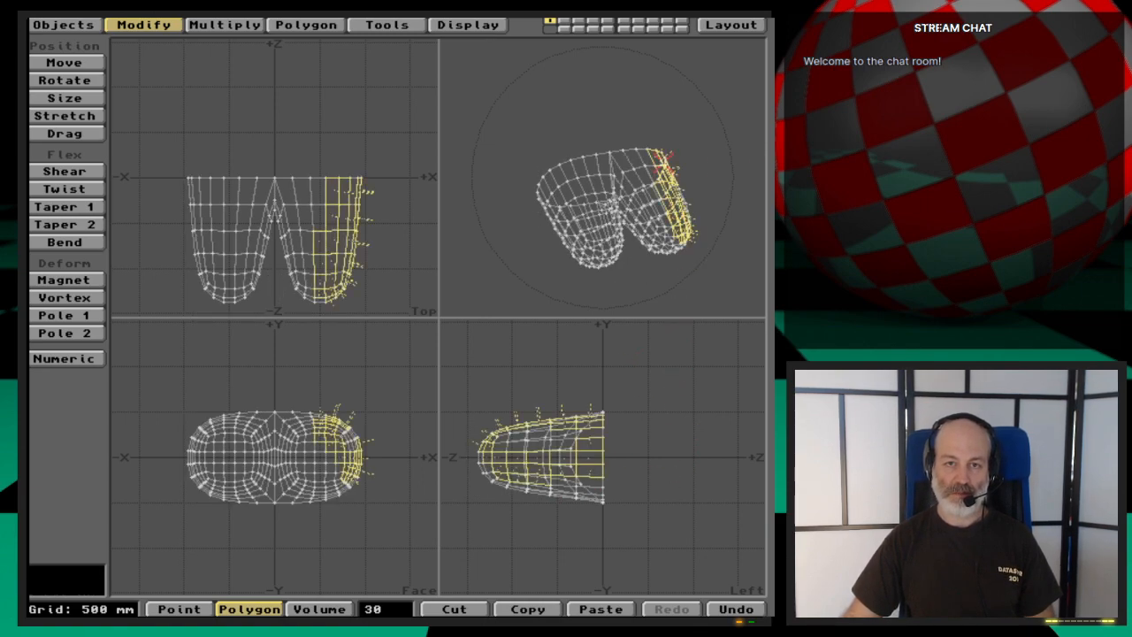
- Undo the freeze, leg stretch, bevel and MetaNURBS conversion back to the flat two-segment rectangle, and delete its polygons
click(370, 609)
drag(565, 303, 666, 245)
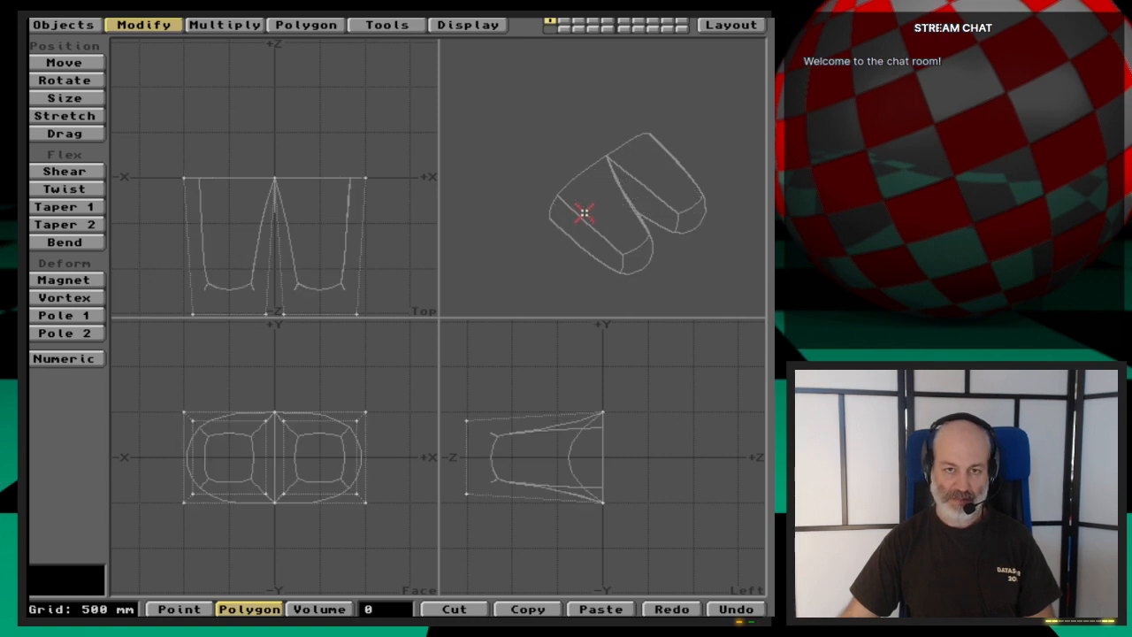
key(u)
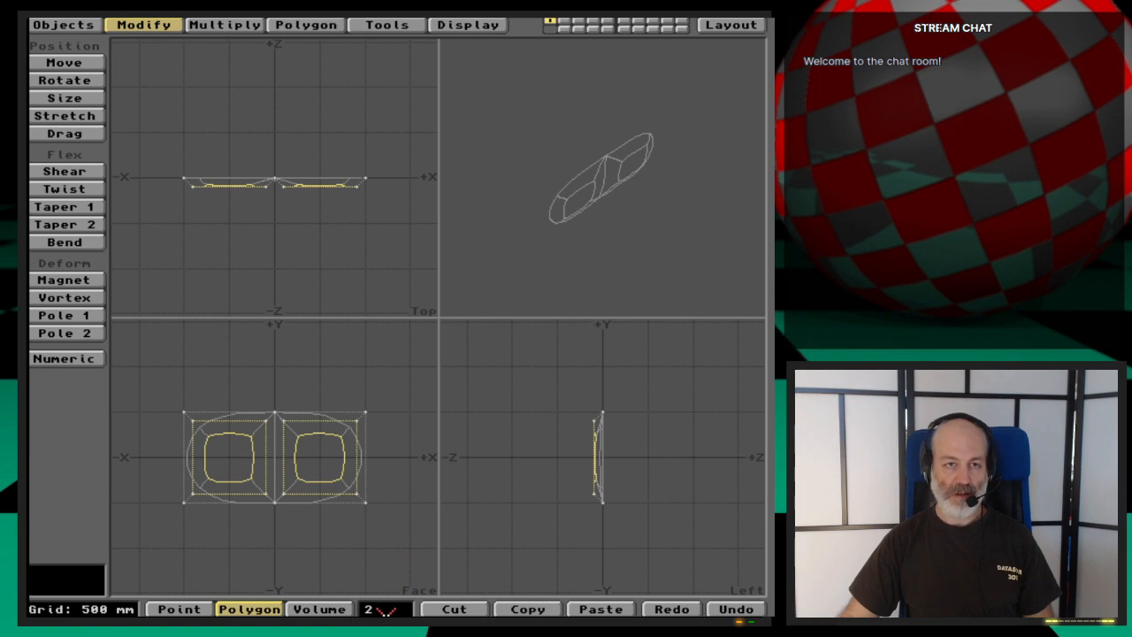
key(t)
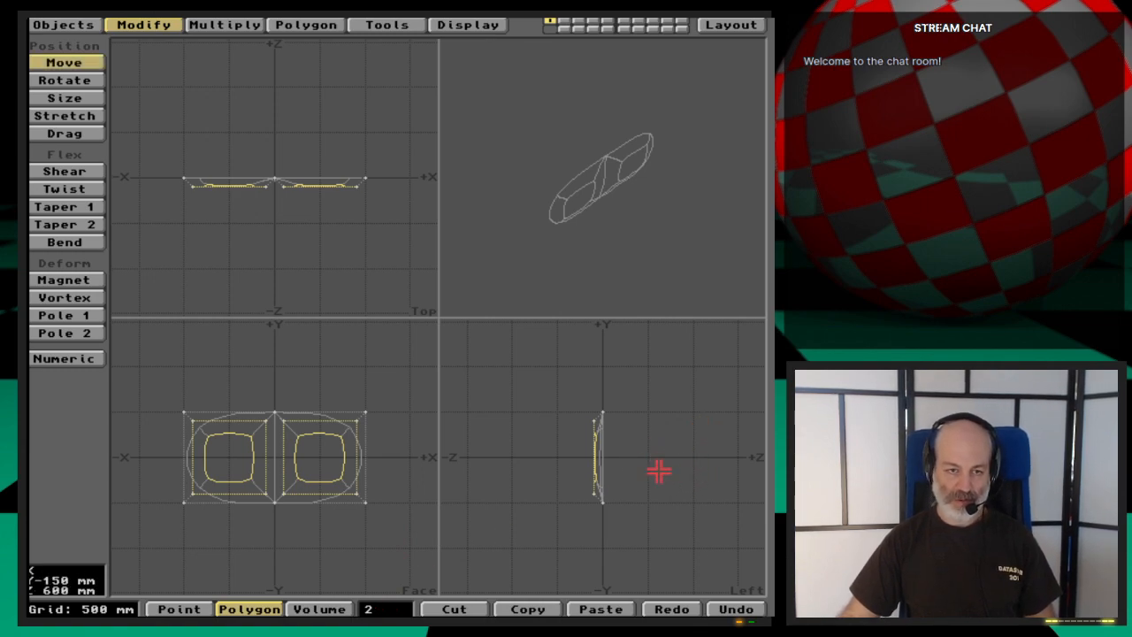
key(u)
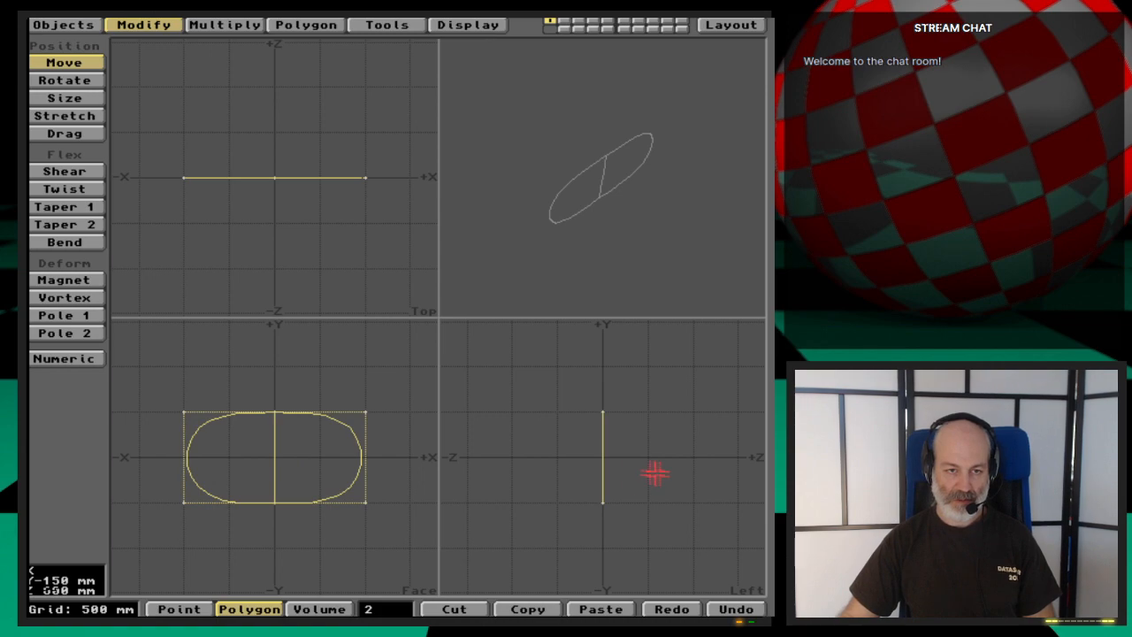
key(u)
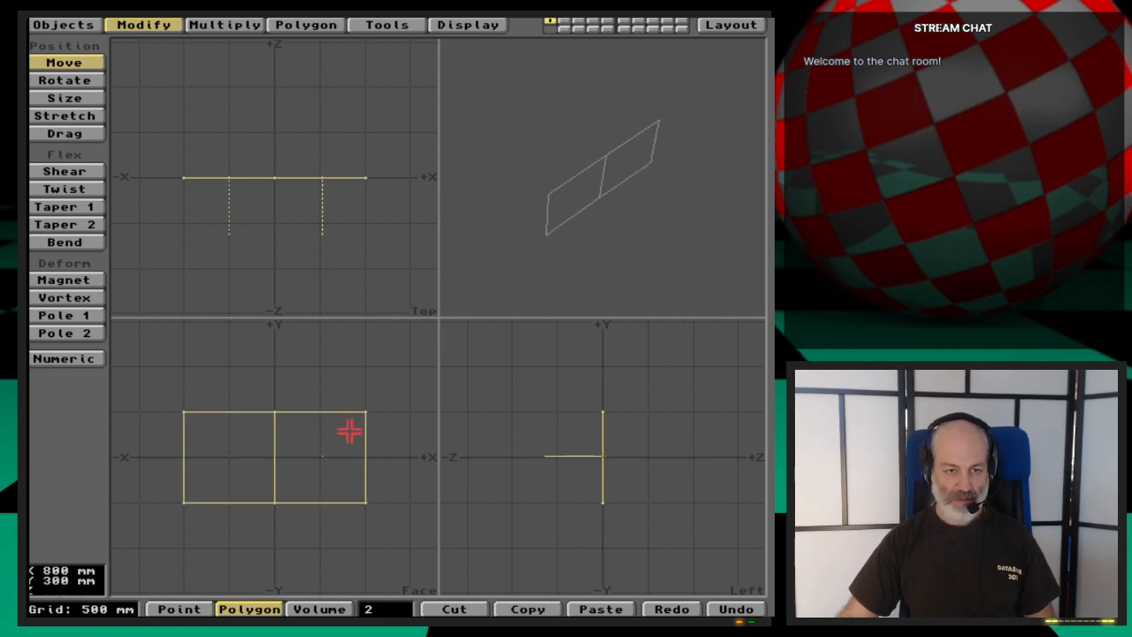
key(Delete)
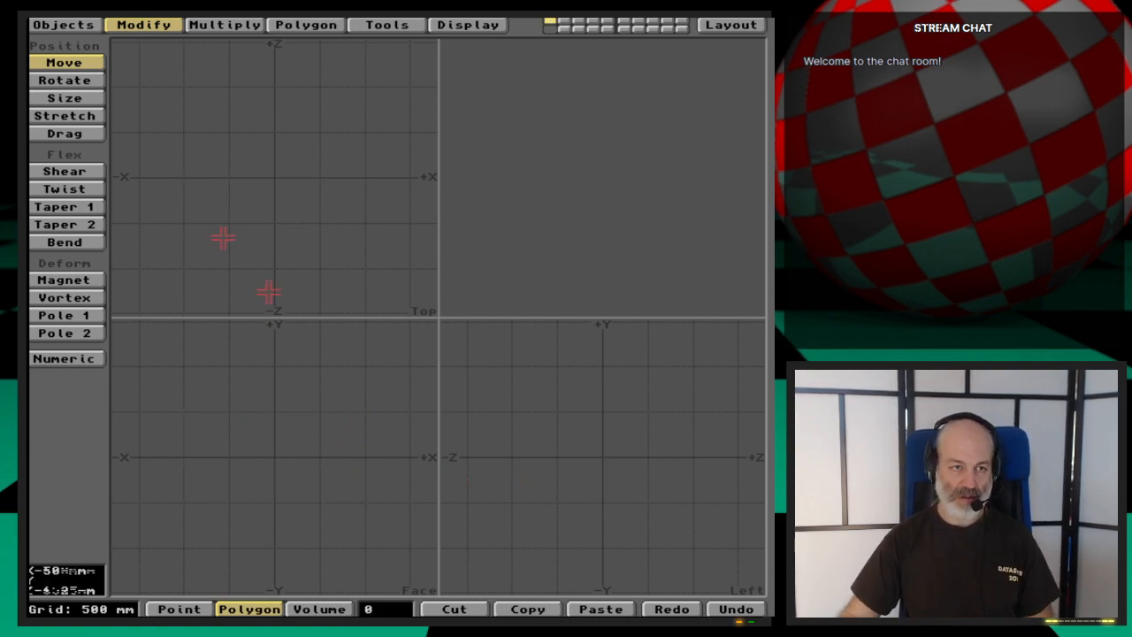
- Create a flat box from -1 m to 1 m in X and -500 mm to 500 mm in Y, with three X segments
click(63, 25)
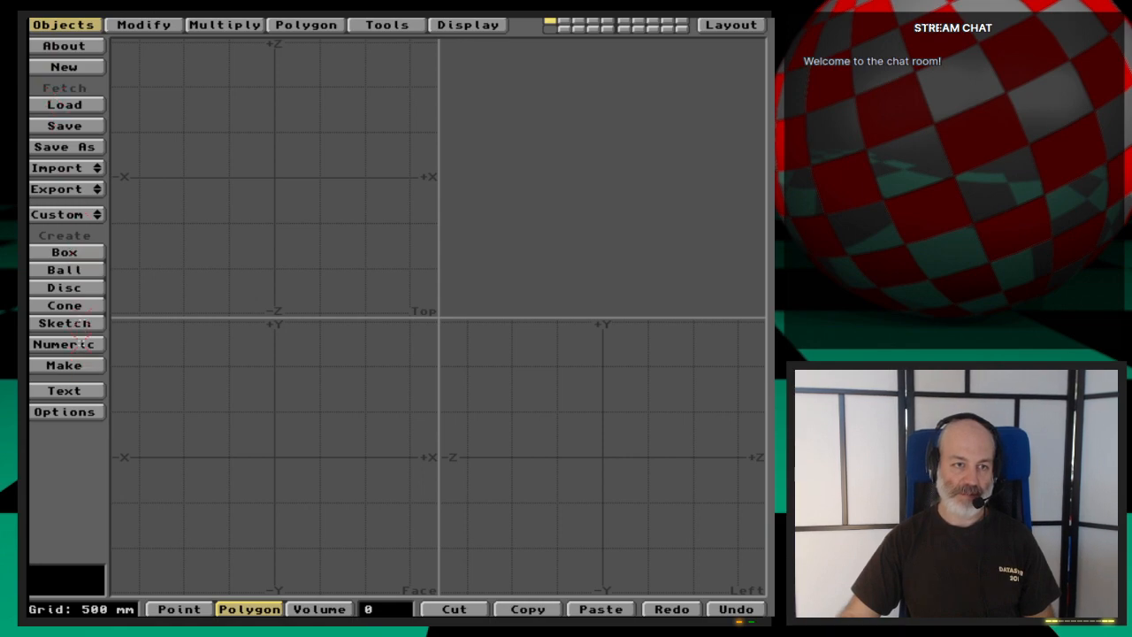
click(79, 253)
key(n)
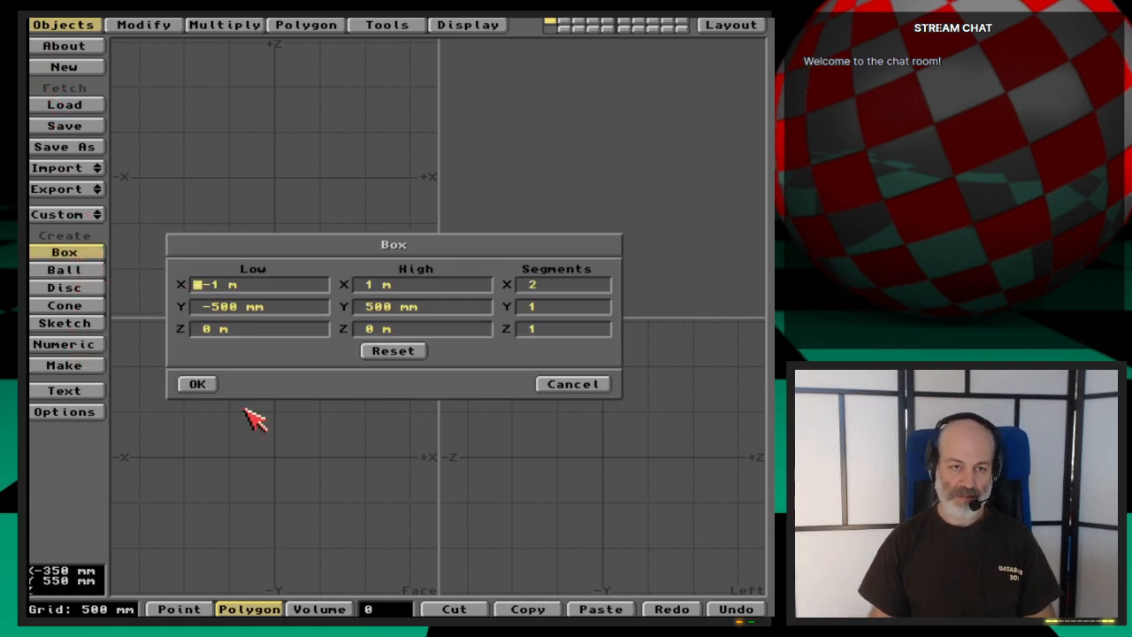
key(Tab)
key(Tab)
key(Tab)
key(Tab)
key(Tab)
key(Tab)
key(Tab)
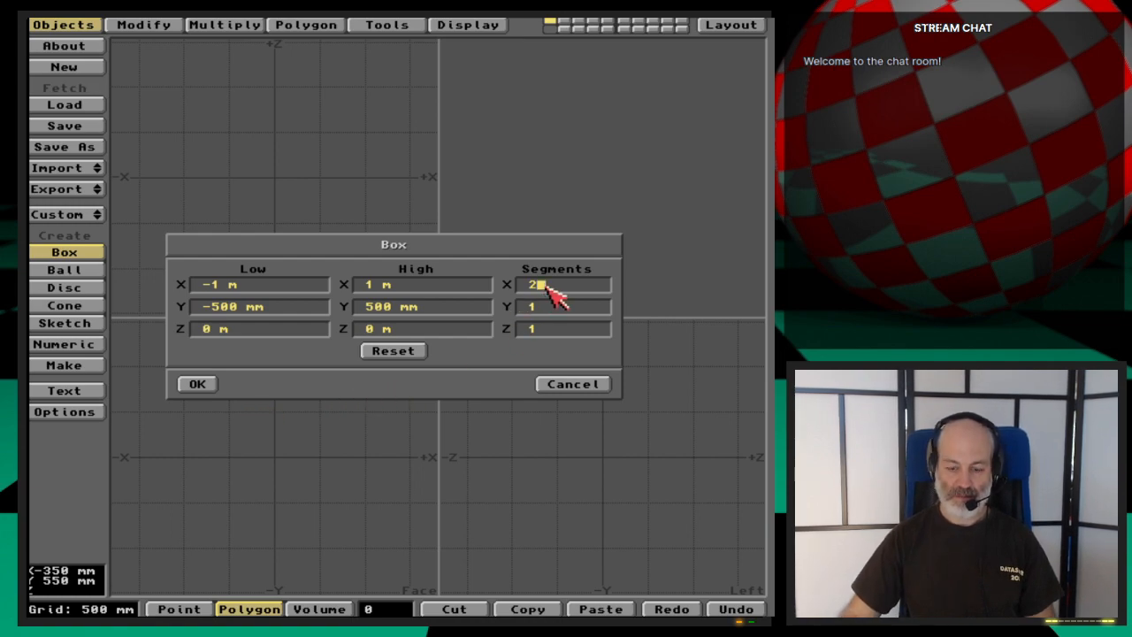
key(Return)
key(Return)
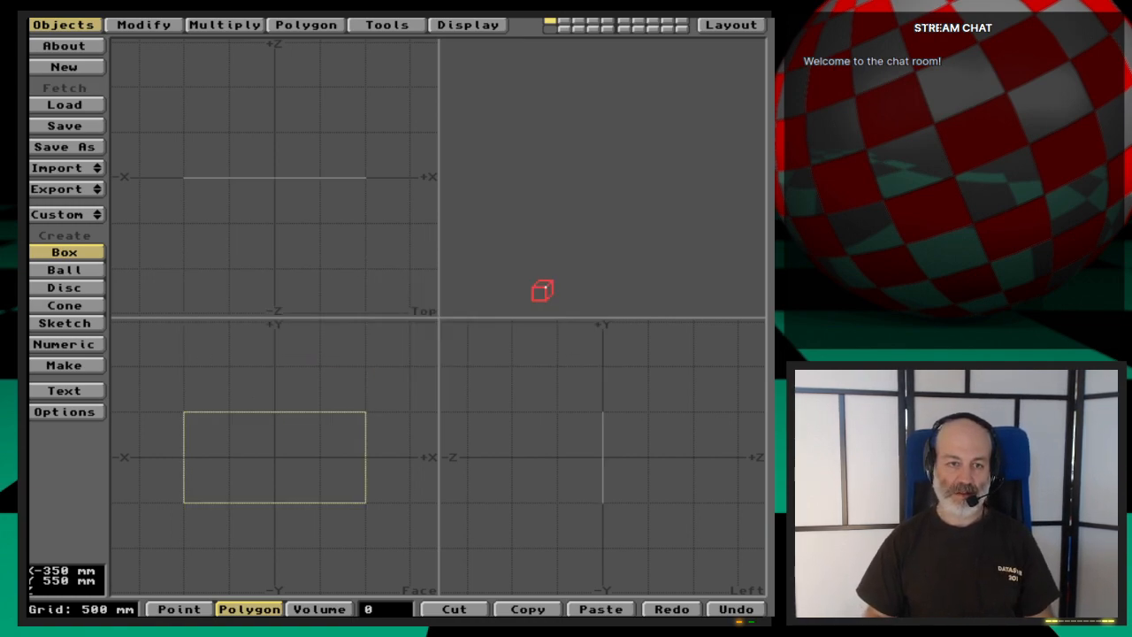
key(Return)
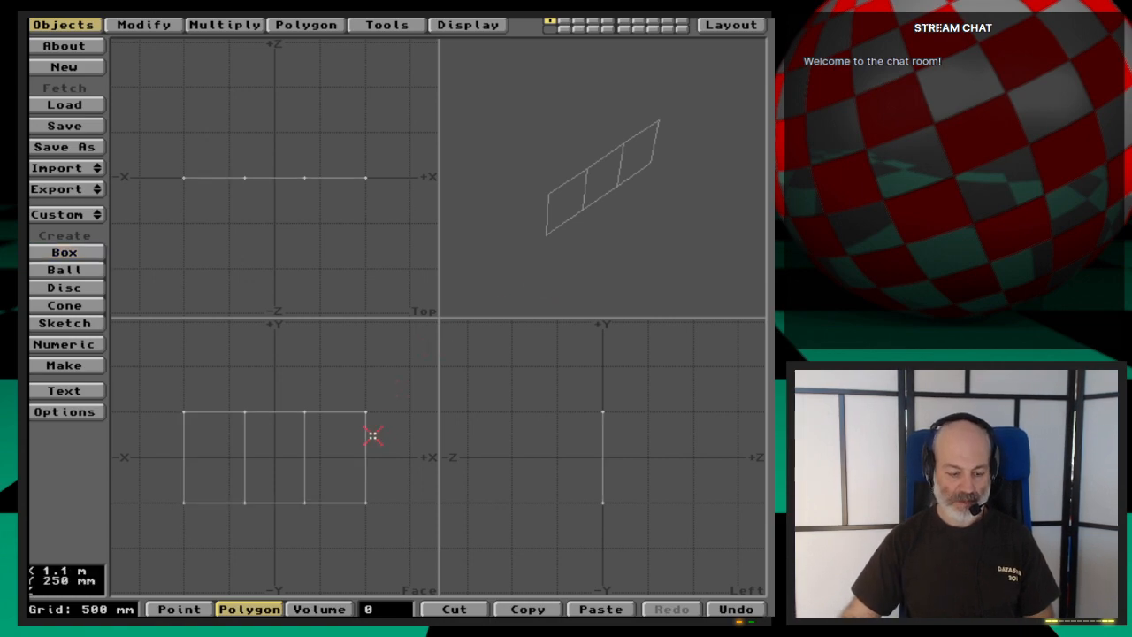
- Preview the three-segment rectangle as a MetaNURBS patch and switch it back to plain polygons
key(Tab)
drag(571, 270, 642, 149)
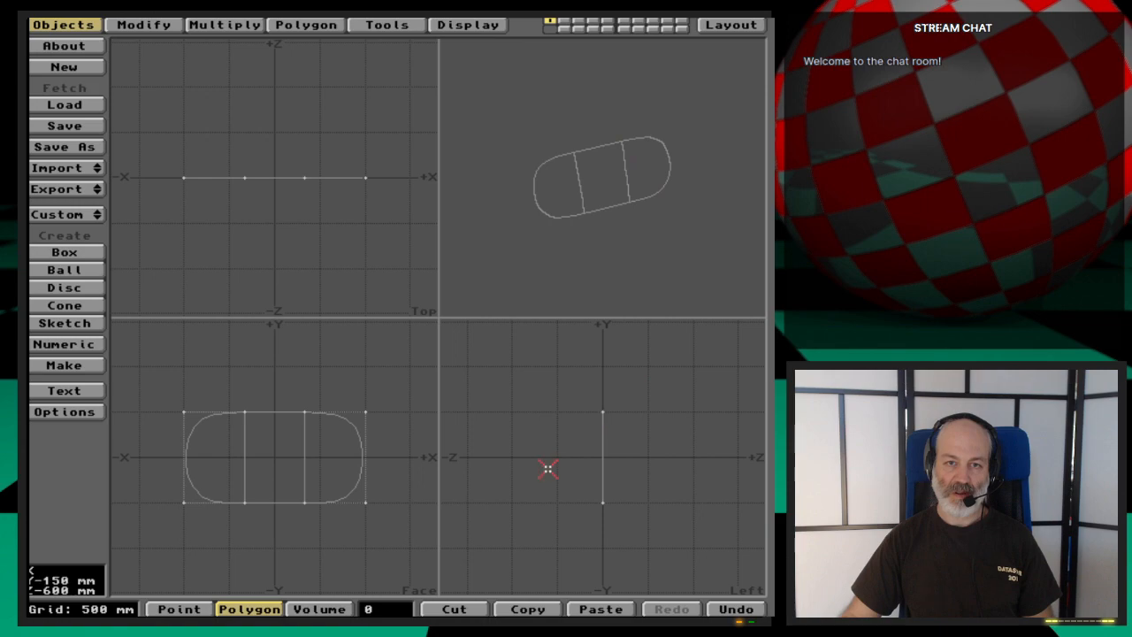
key(ctrl+j)
key(ctrl+j)
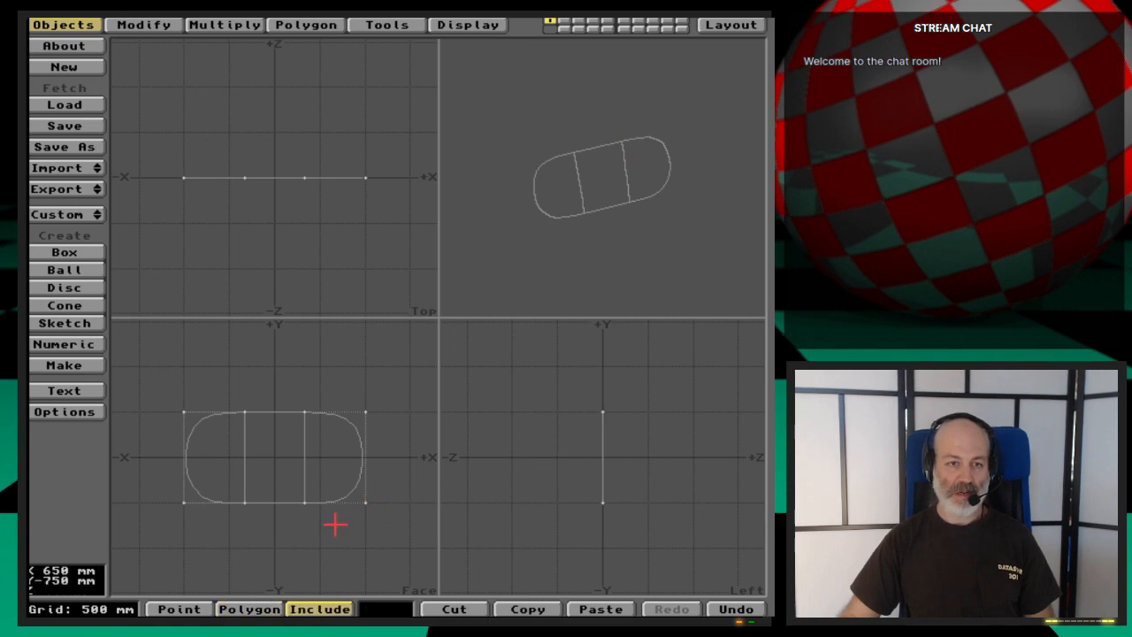
key(Tab)
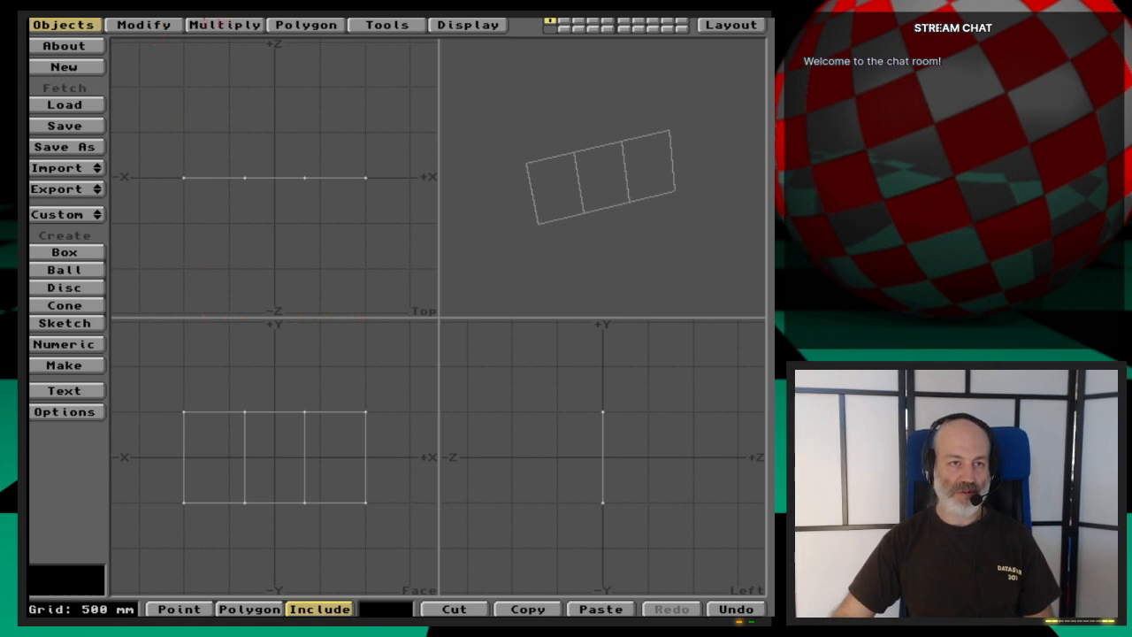
- Select all three rectangle polygons and Smooth Shift them with a 1 m offset and an 89.5 maximum smoothing angle
key(space)
key(space)
click(601, 466)
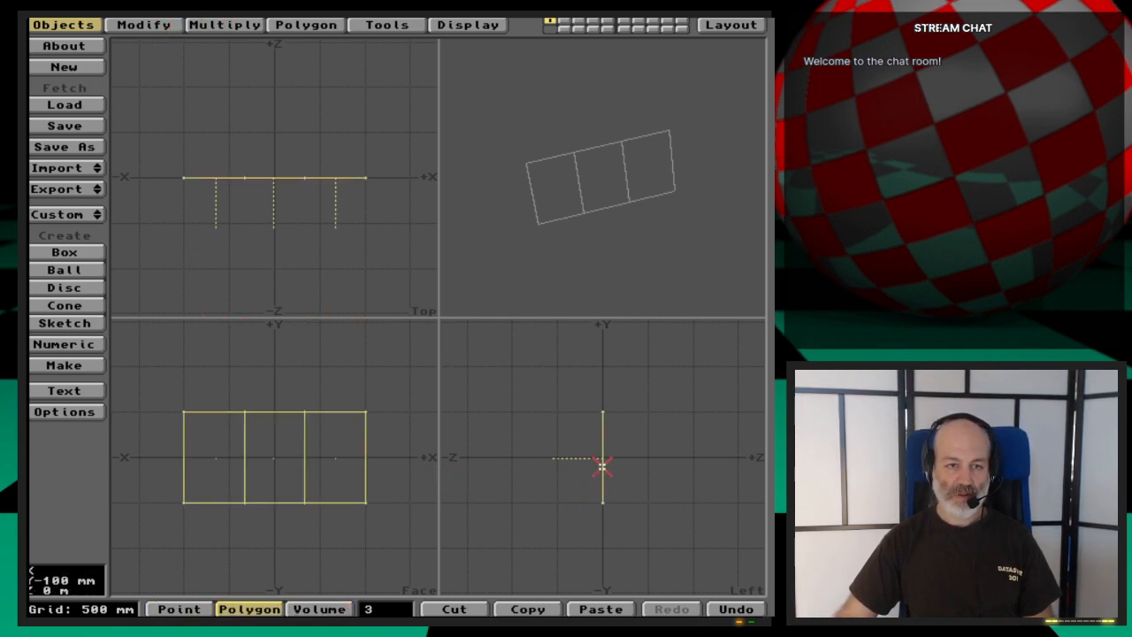
key(shift+f)
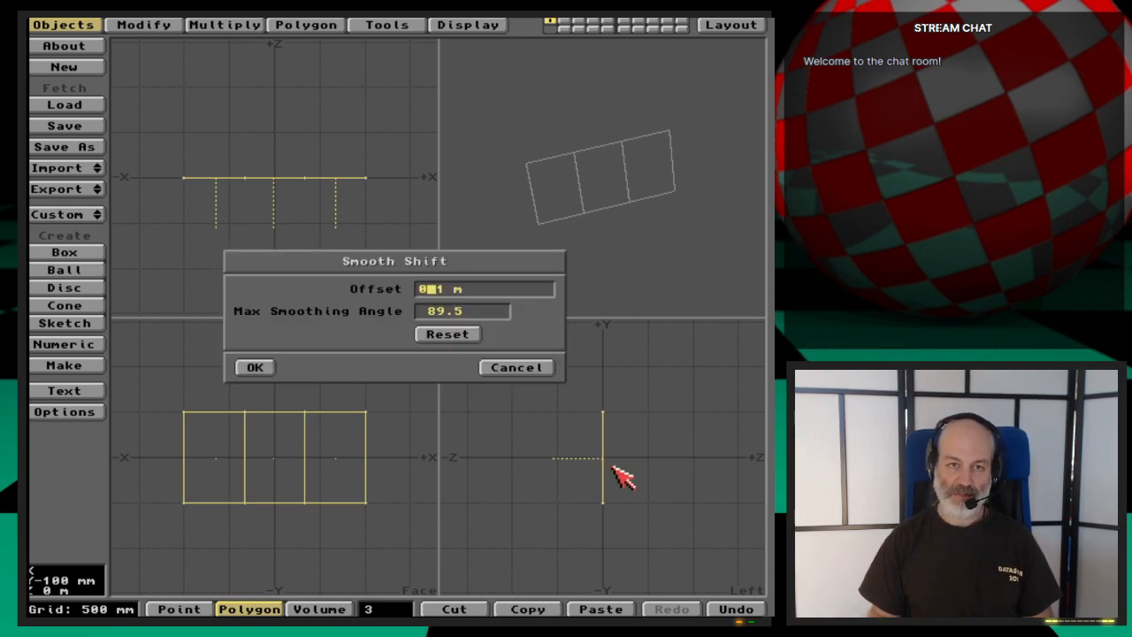
key(Tab)
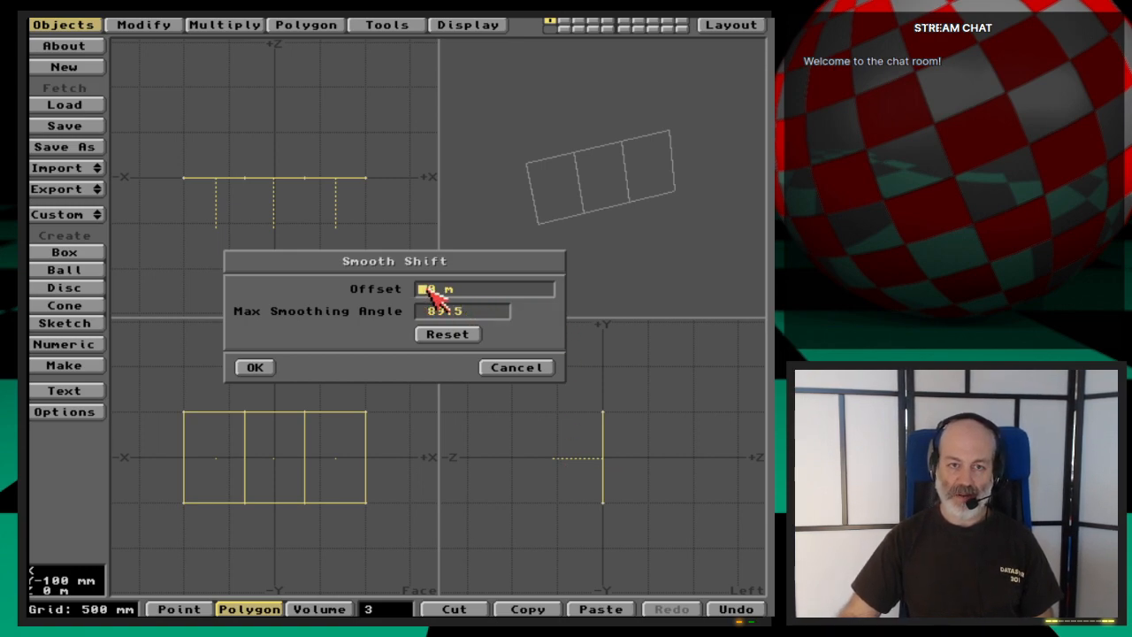
text(1)
key(Tab)
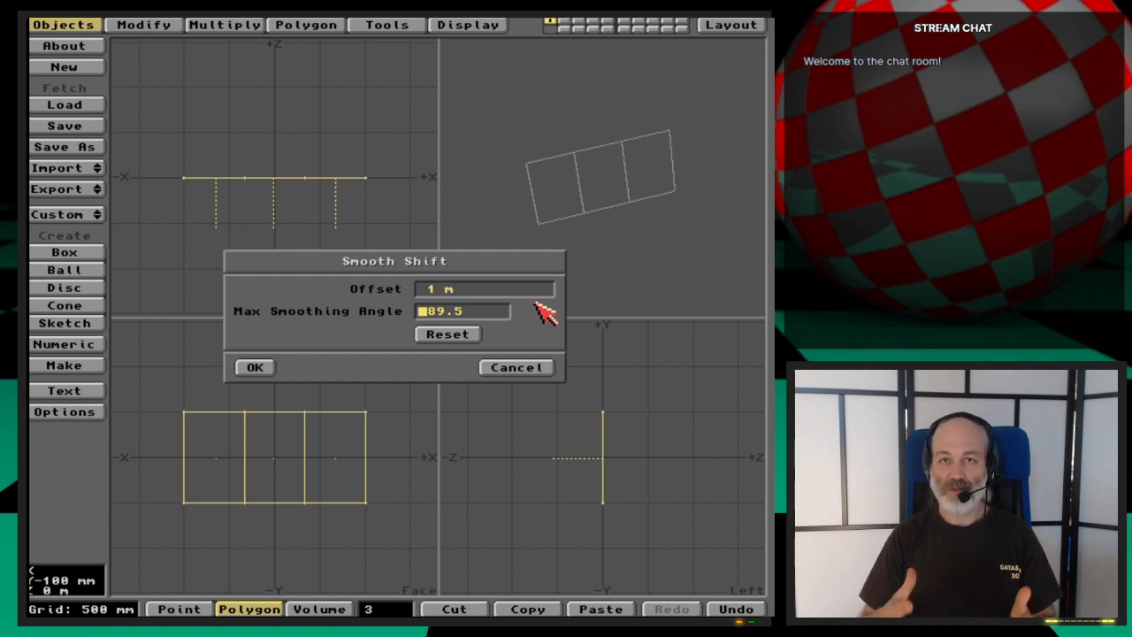
key(Return)
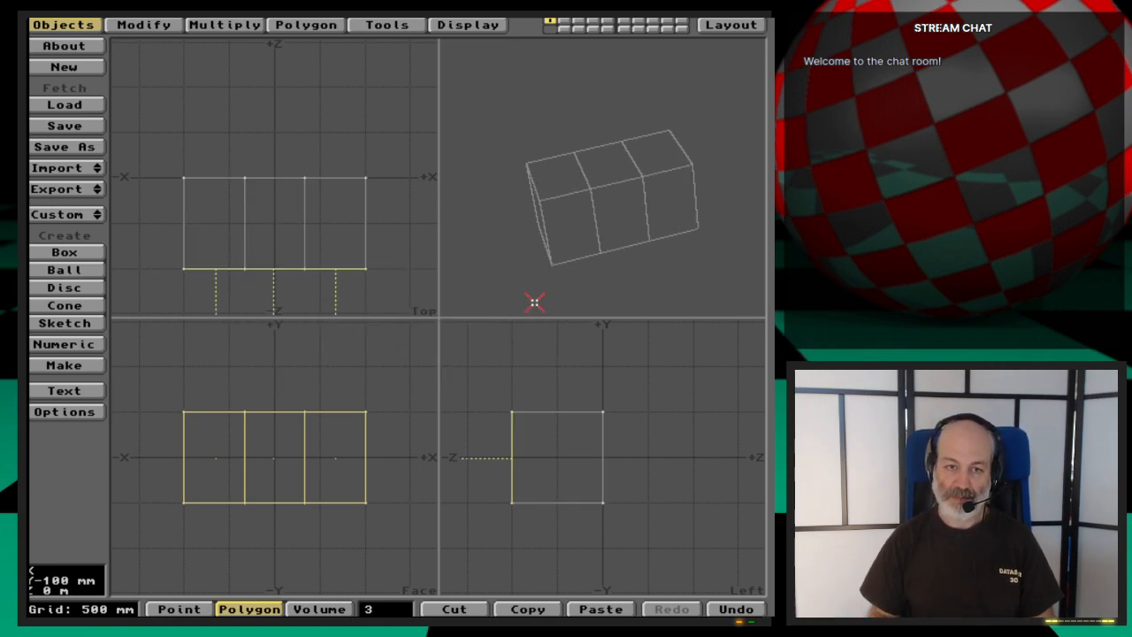
- Clear the polygon selection, examine the shifted block as MetaNURBS from several angles, and return it to plain polygons
click(411, 610)
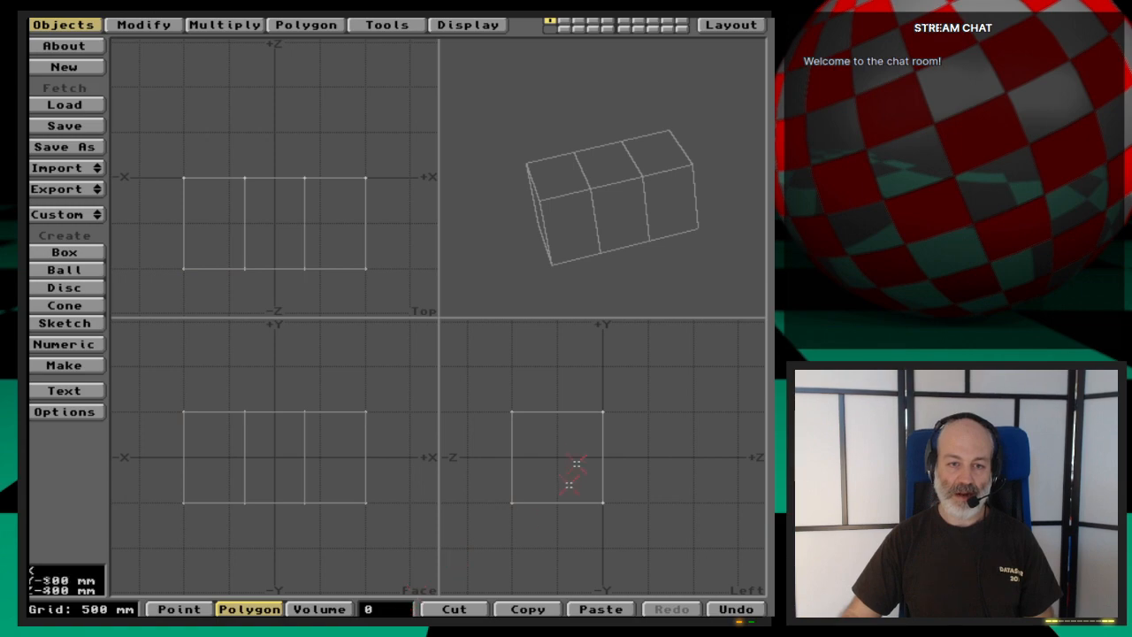
drag(652, 309, 712, 222)
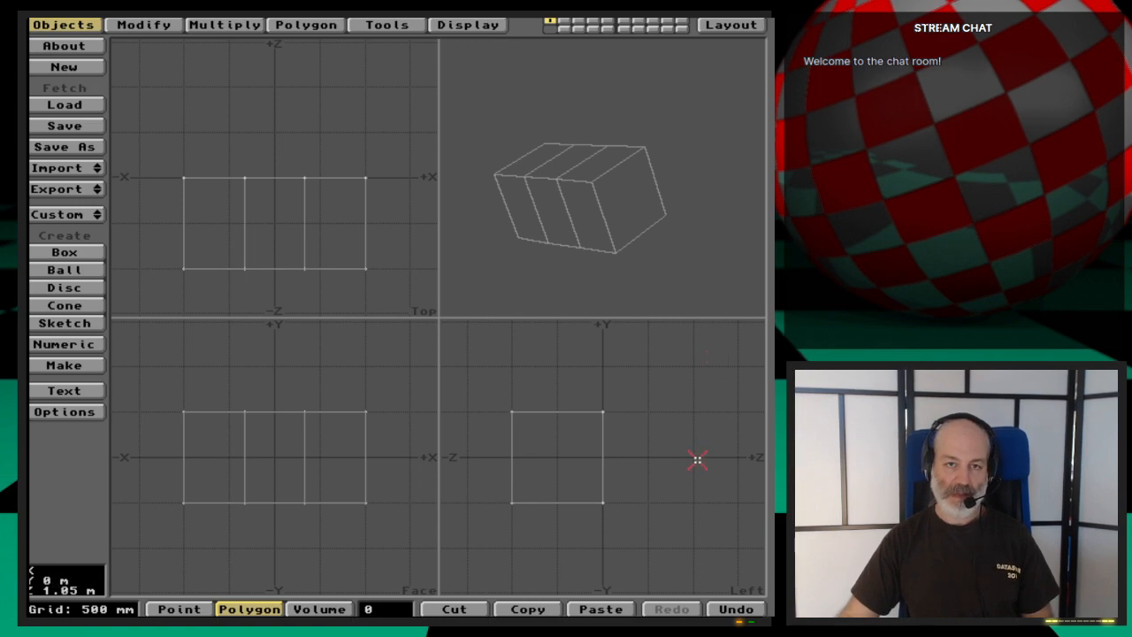
key(Tab)
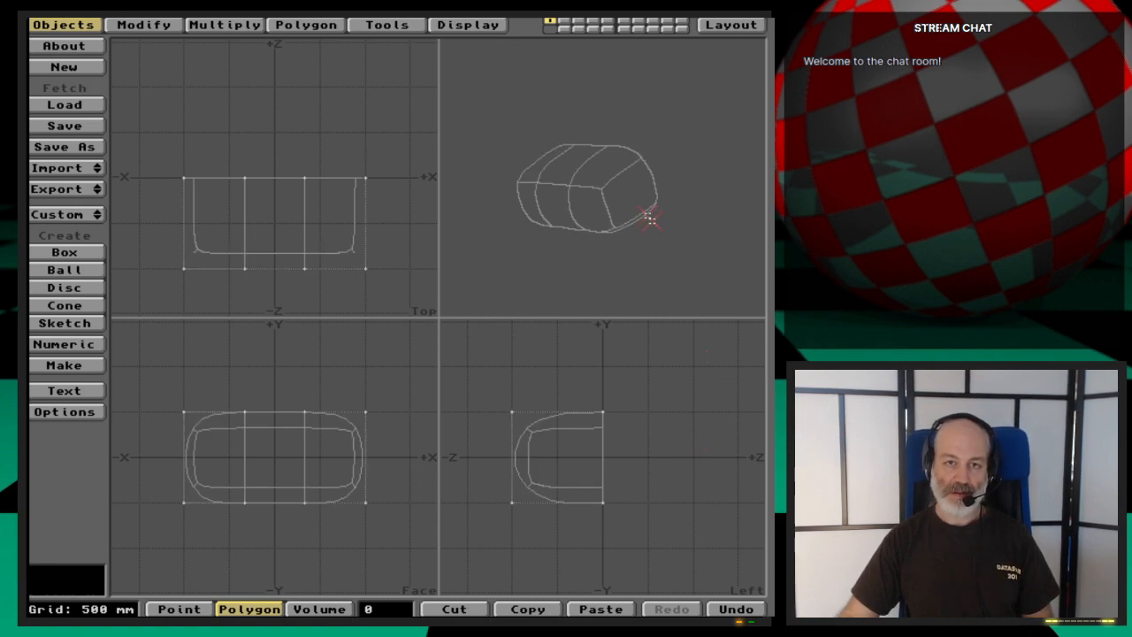
drag(687, 235, 640, 170)
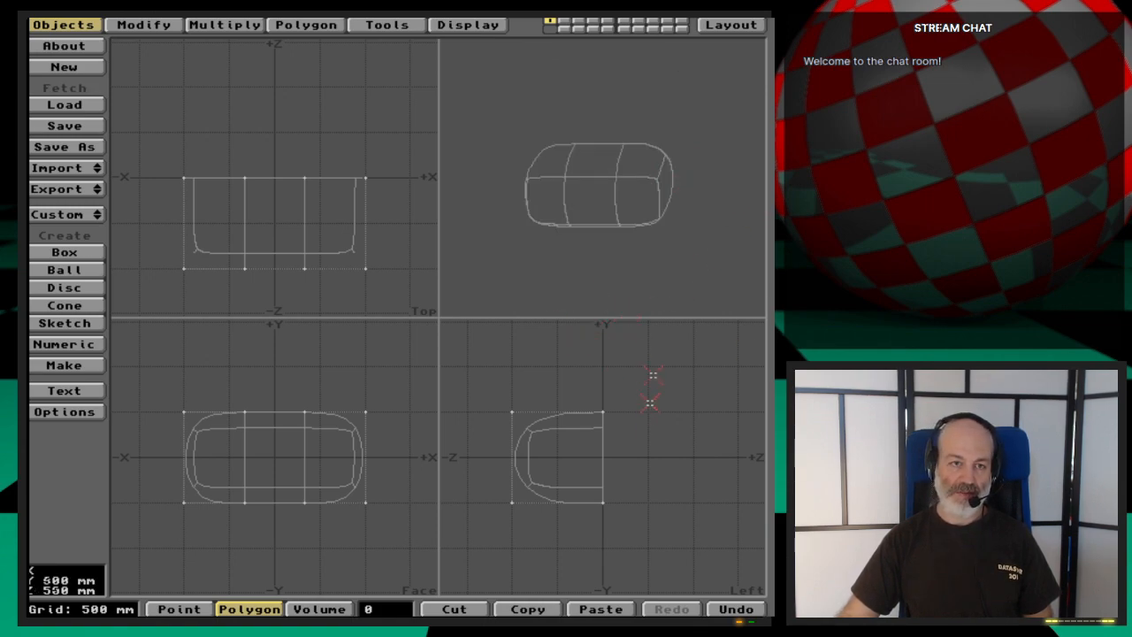
drag(665, 194, 676, 218)
drag(676, 218, 681, 216)
drag(576, 192, 677, 213)
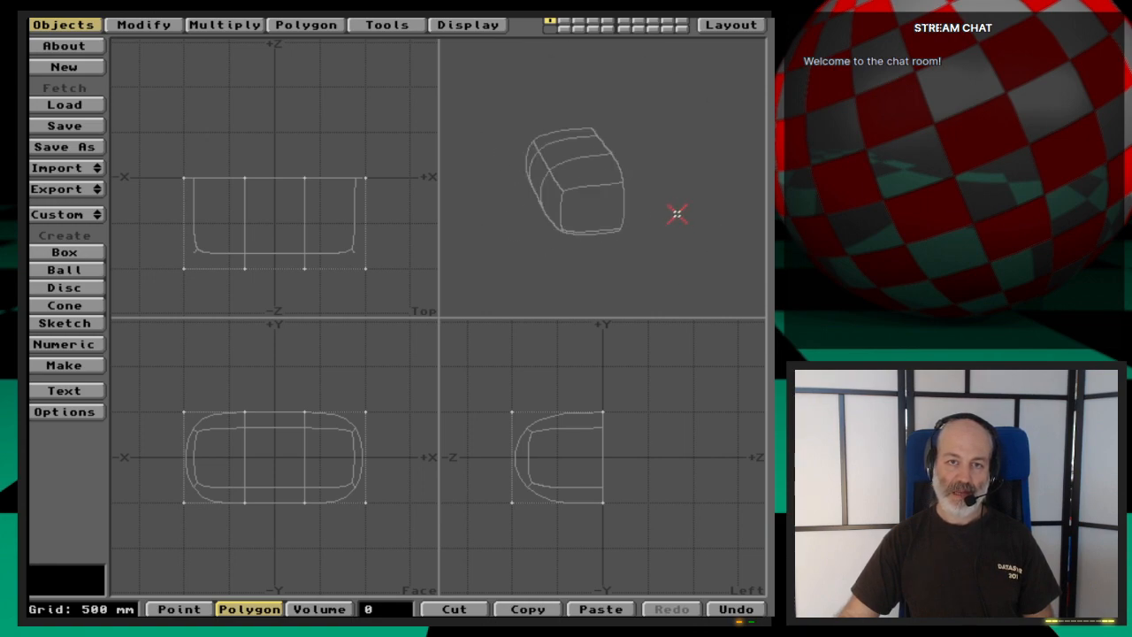
drag(610, 200, 695, 229)
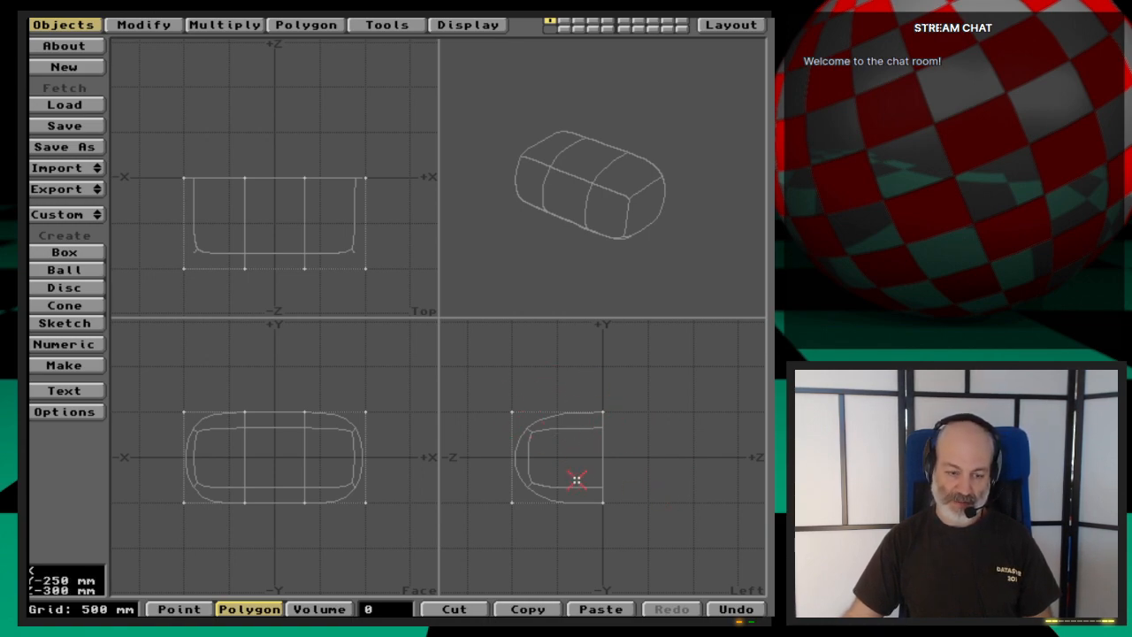
key(Tab)
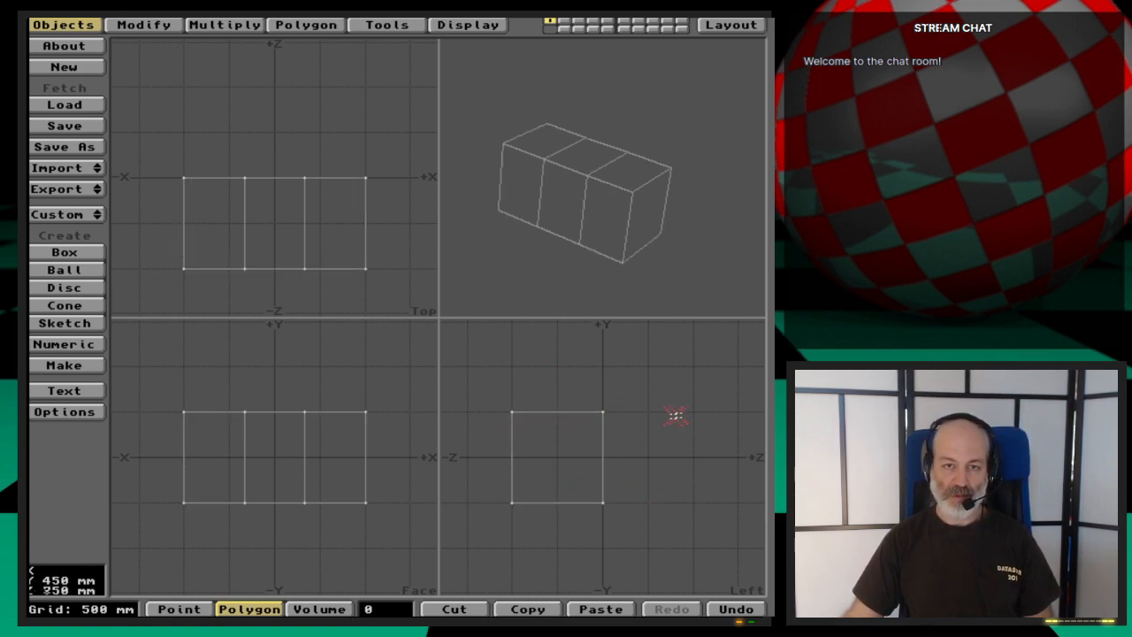
- Select the four corner points outlining the +X section of the block's open back, and clear the point selection
drag(668, 267, 643, 166)
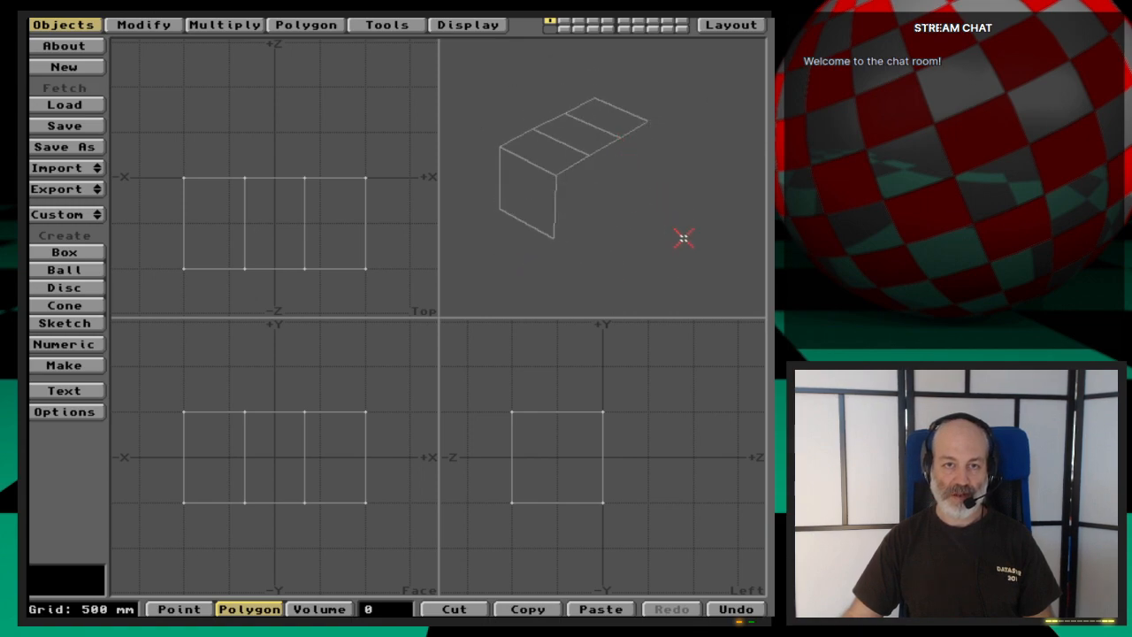
drag(683, 238, 664, 252)
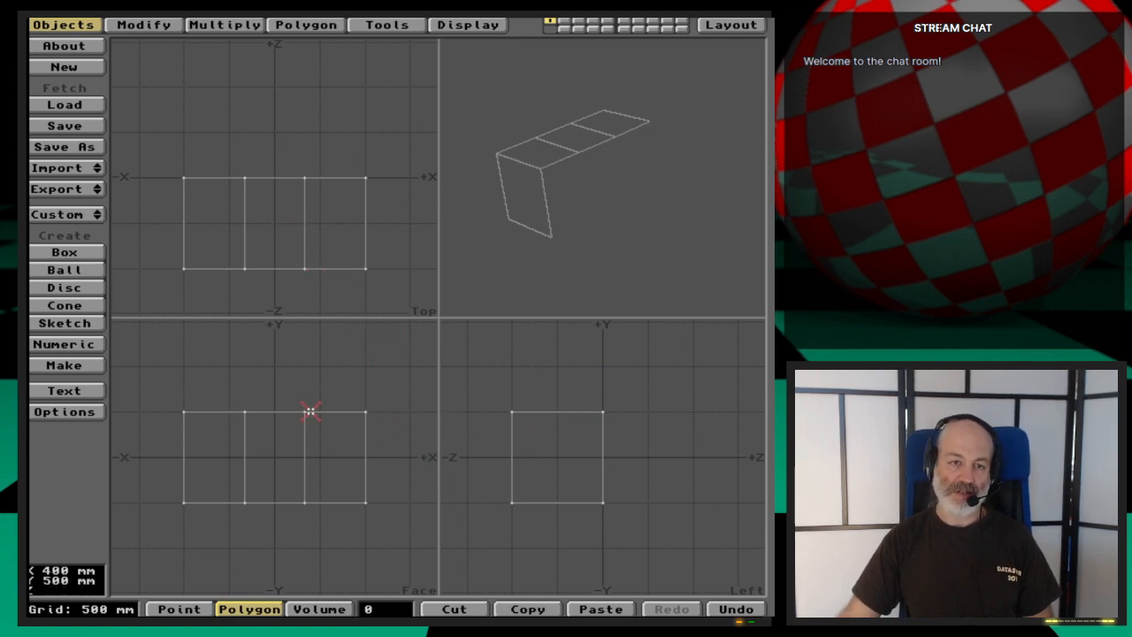
drag(589, 242, 611, 192)
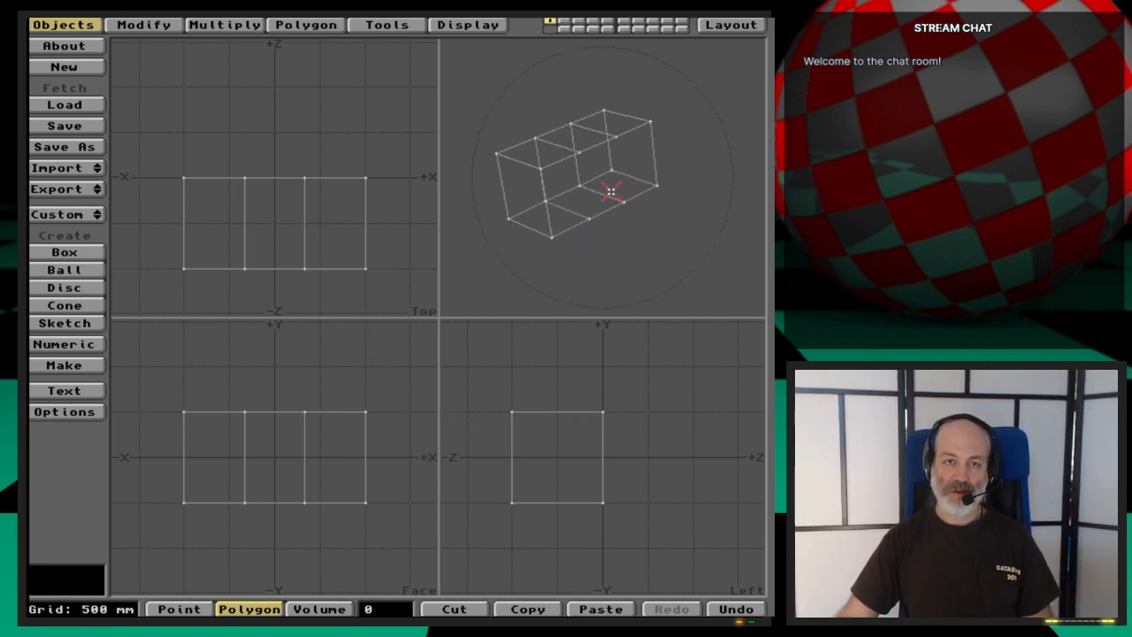
key(space)
key(space)
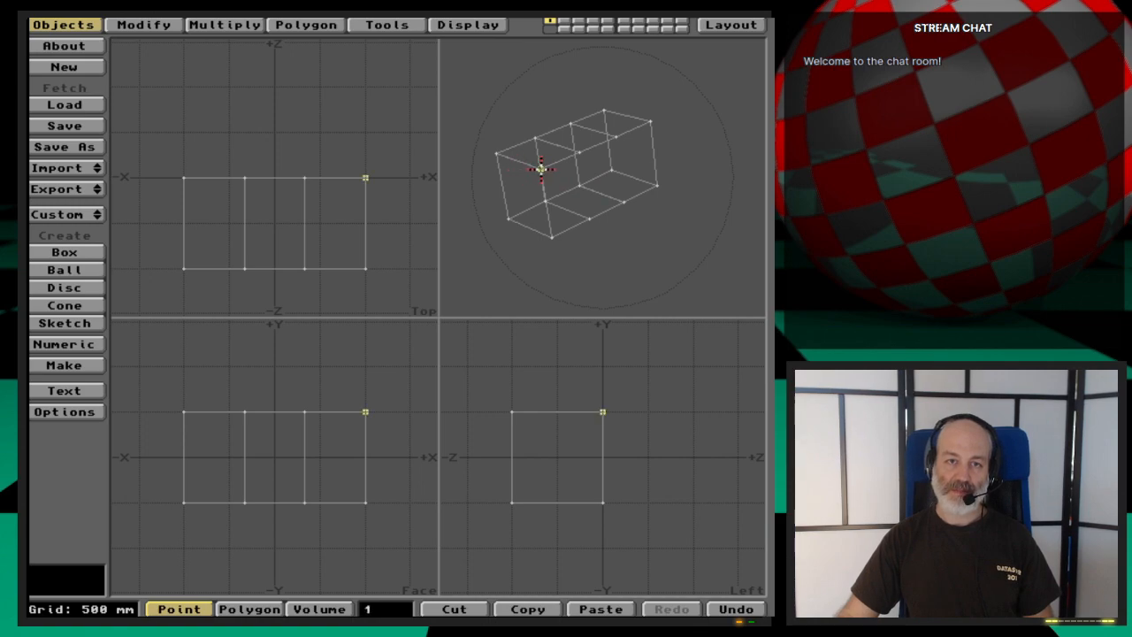
click(580, 153)
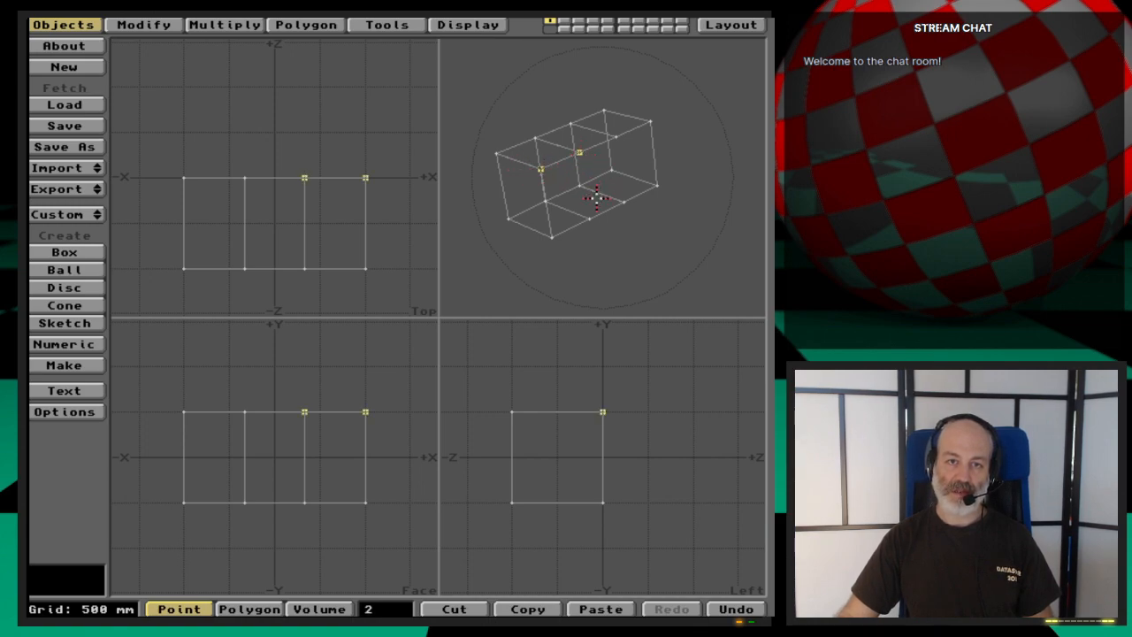
click(553, 236)
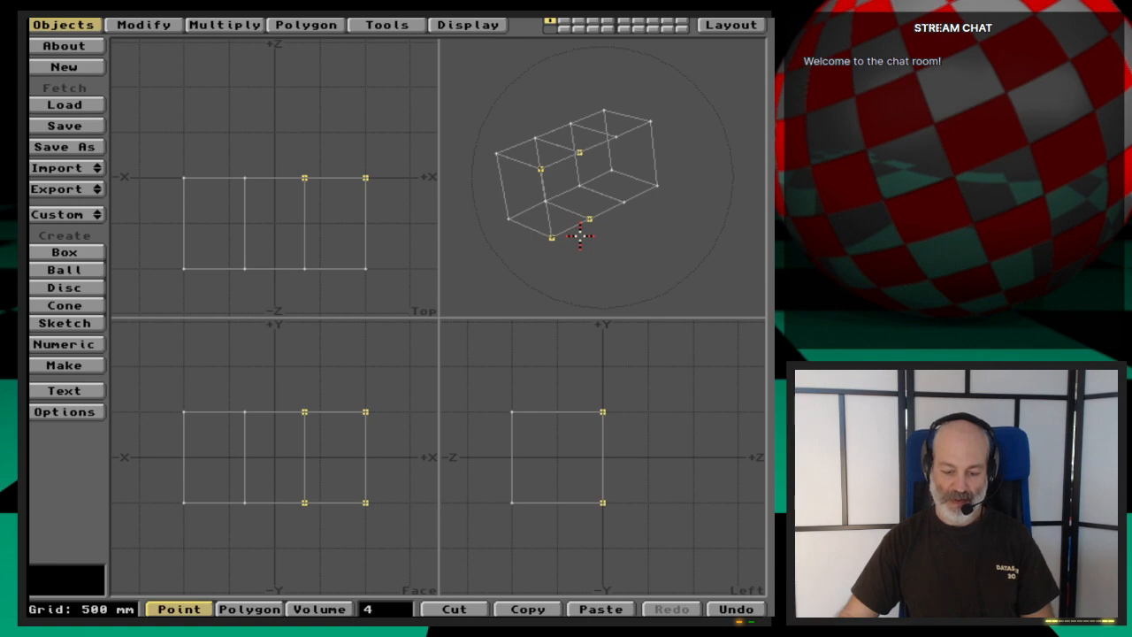
key(slash)
- Select the four corner points outlining the middle section of the open back, and clear the point selection
click(580, 153)
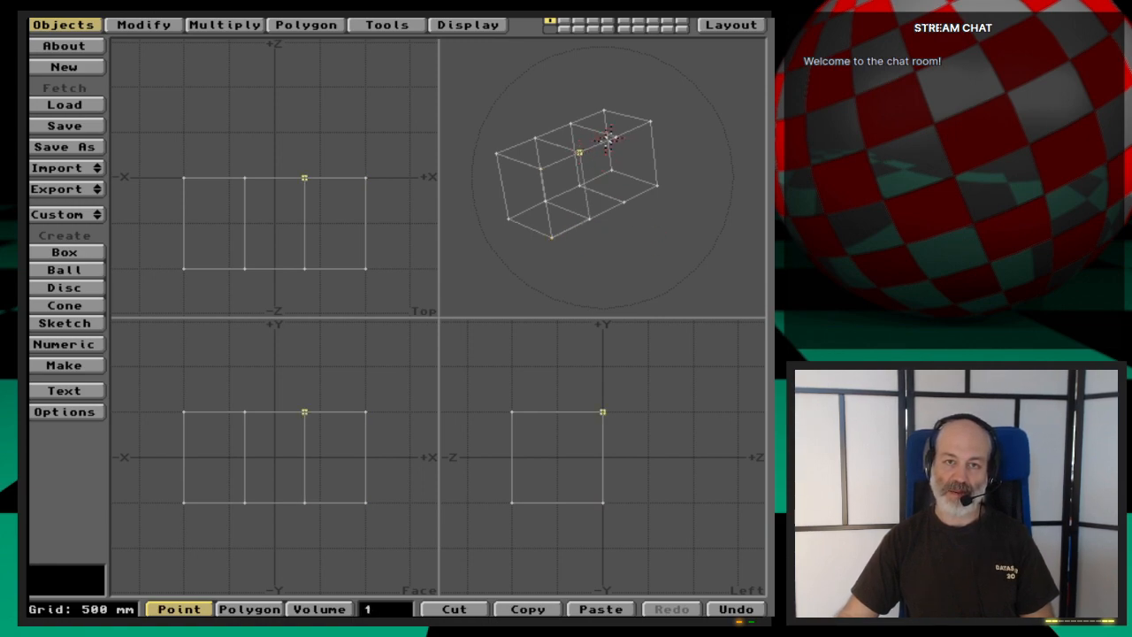
click(616, 138)
click(589, 218)
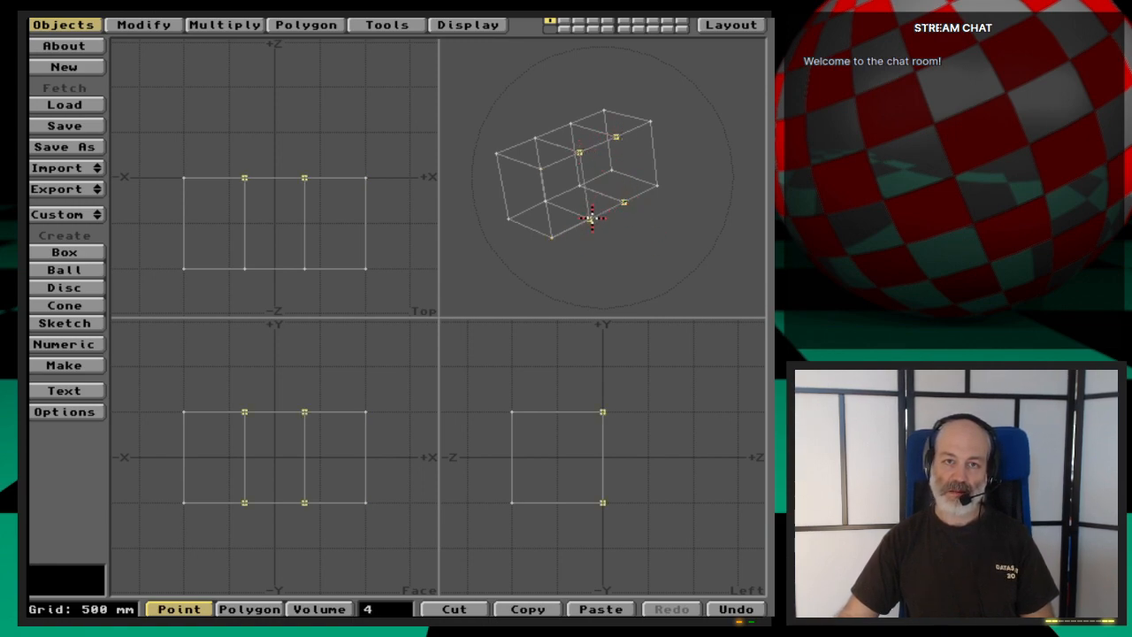
key(slash)
- Select the four corner points outlining the -X section of the block's open back, and clear the point selection
click(616, 137)
click(651, 121)
click(656, 184)
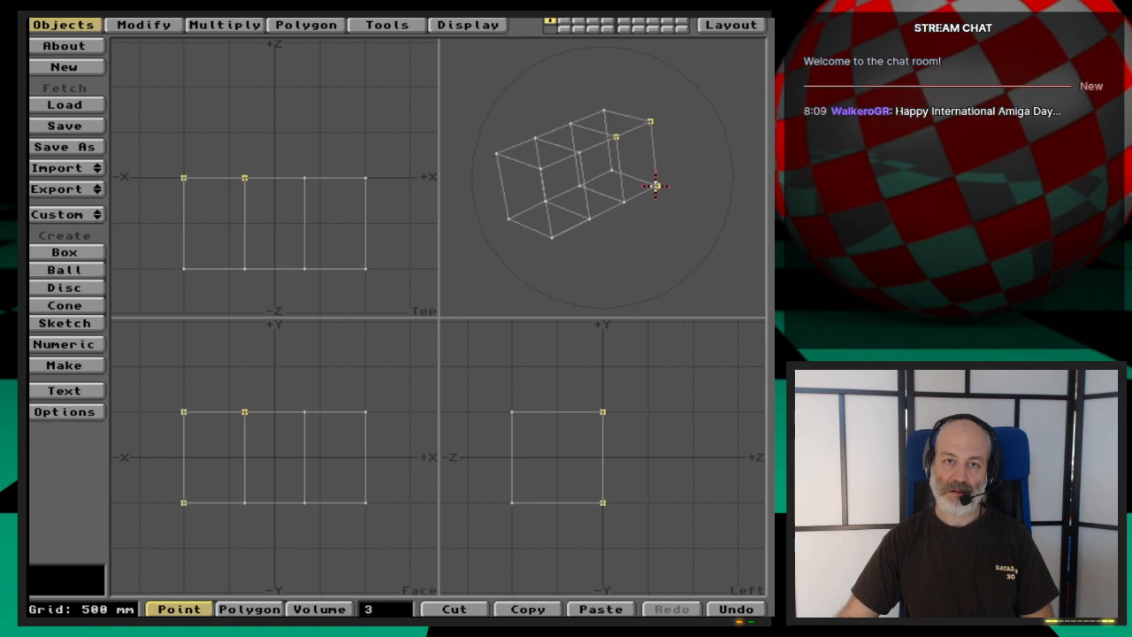
click(624, 202)
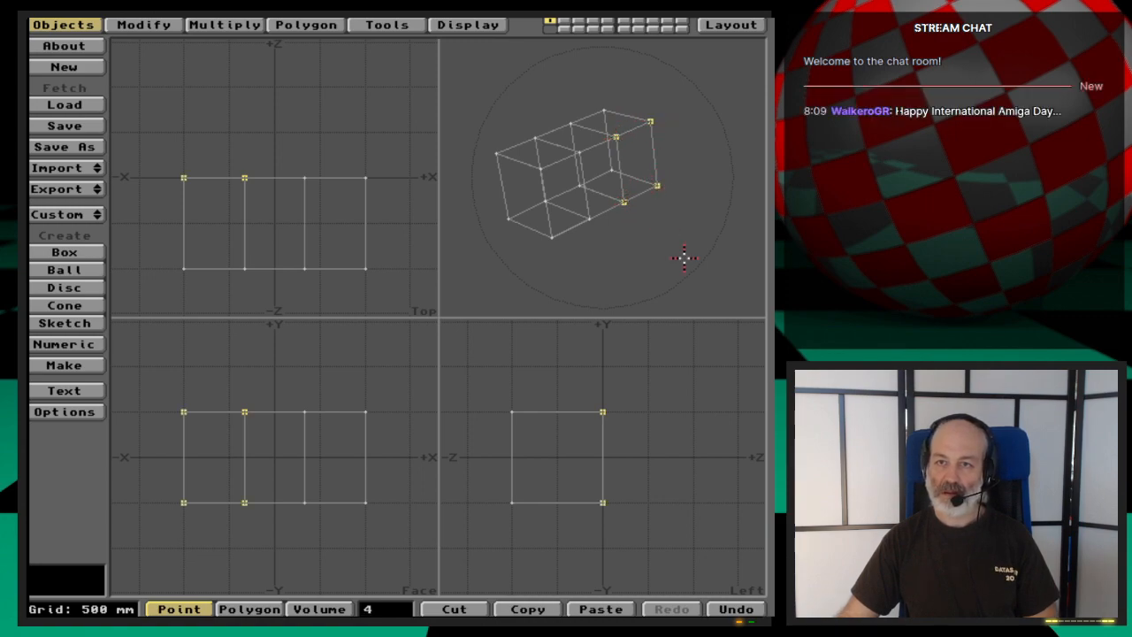
key(slash)
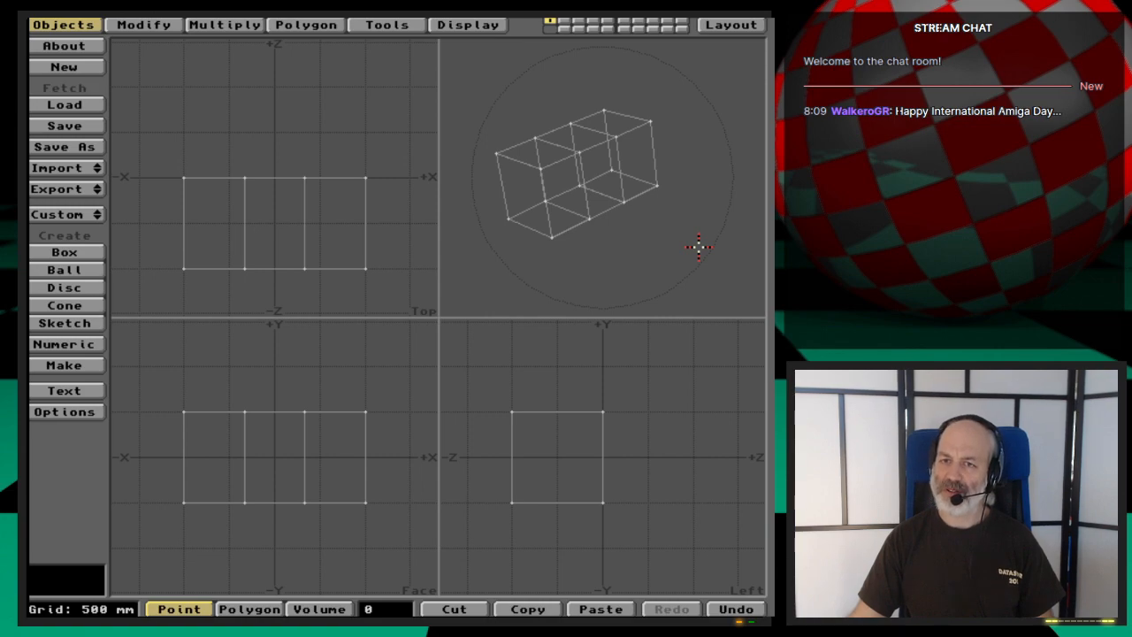
- Convert the three-segment block to MetaNURBS and examine it in the 3D preview with hidden lines removed
key(Tab)
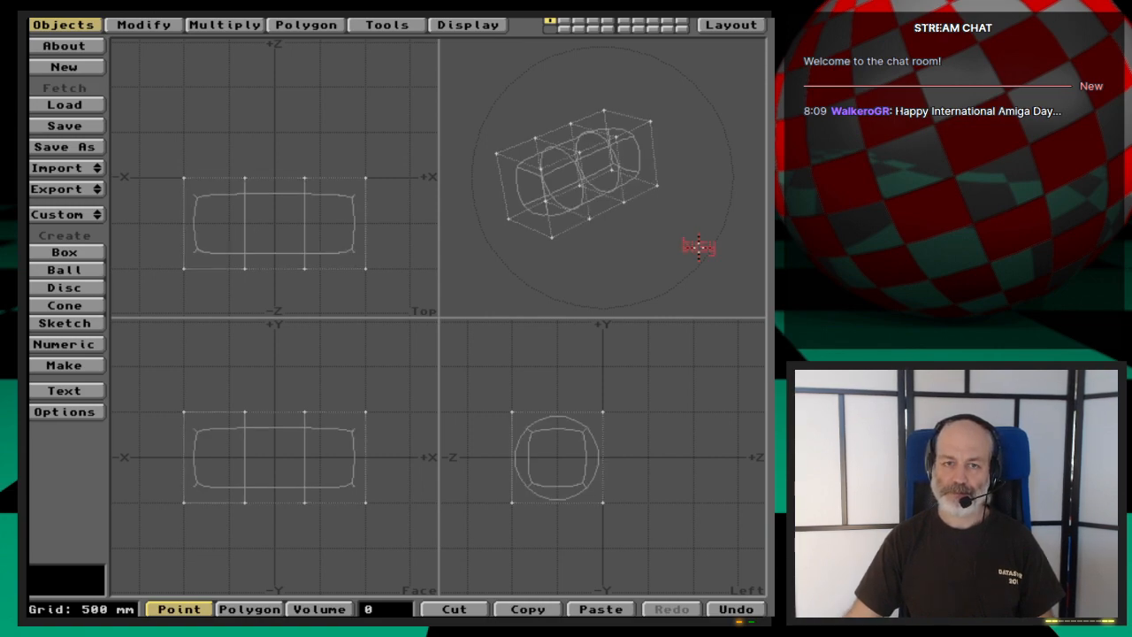
key(Tab)
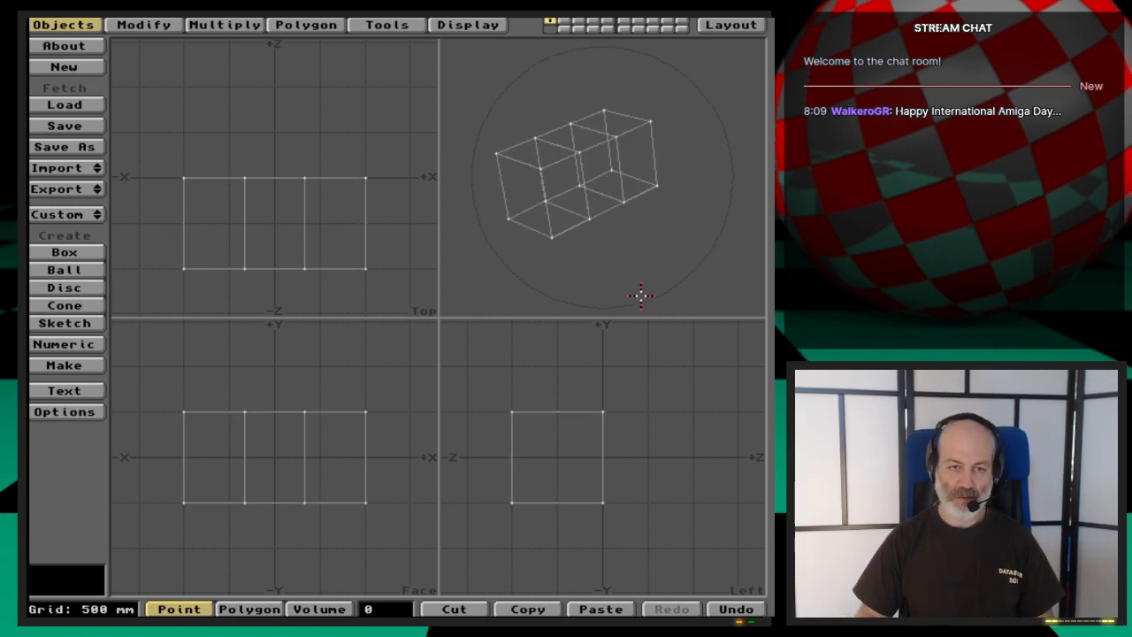
key(KP_5)
key(Tab)
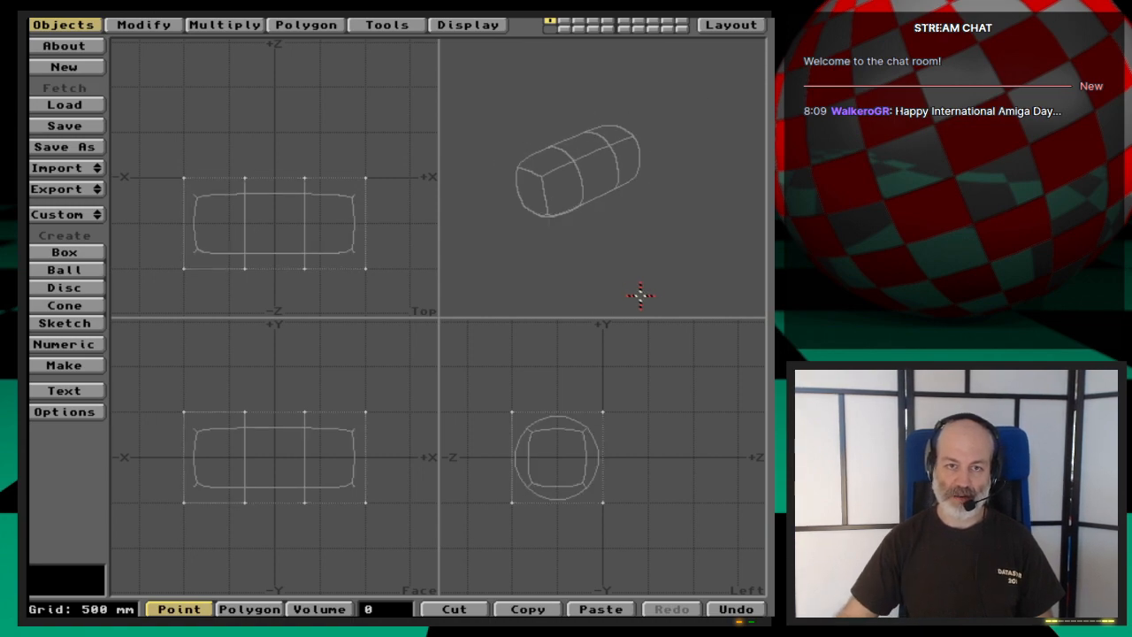
mouse_move(623, 204)
mouse_down()
mouse_move(621, 239)
mouse_move(662, 195)
mouse_move(584, 190)
mouse_move(577, 214)
mouse_move(644, 199)
mouse_up()
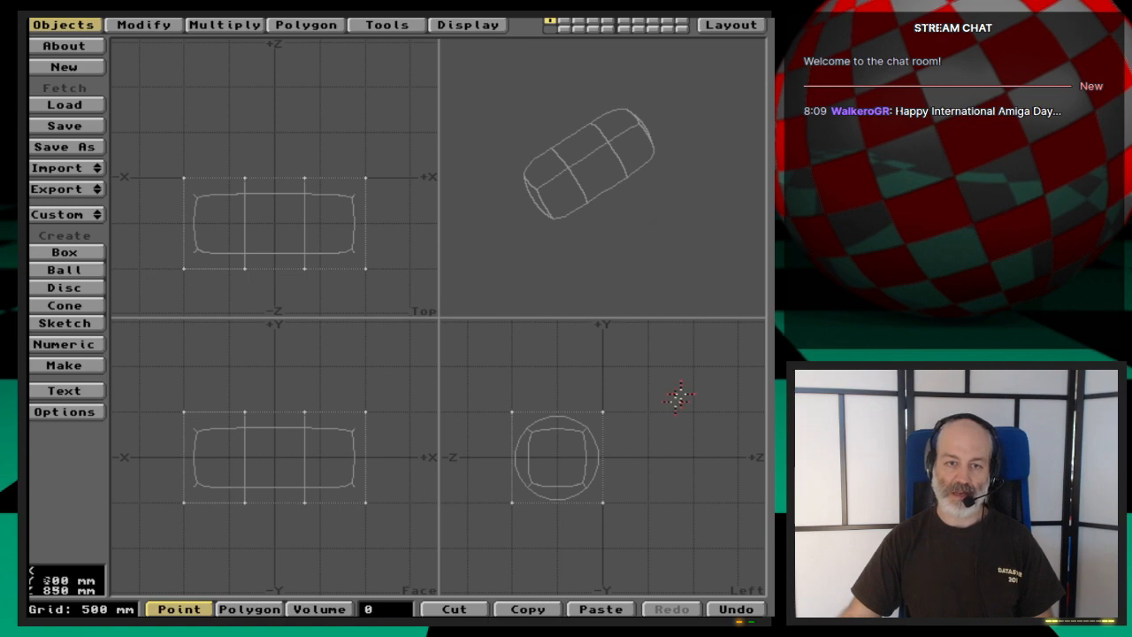
- Select the eight points on the block's +Z side and move them about 750 mm in +Z, checking the stretched form in the preview
drag(601, 413, 605, 503)
key(t)
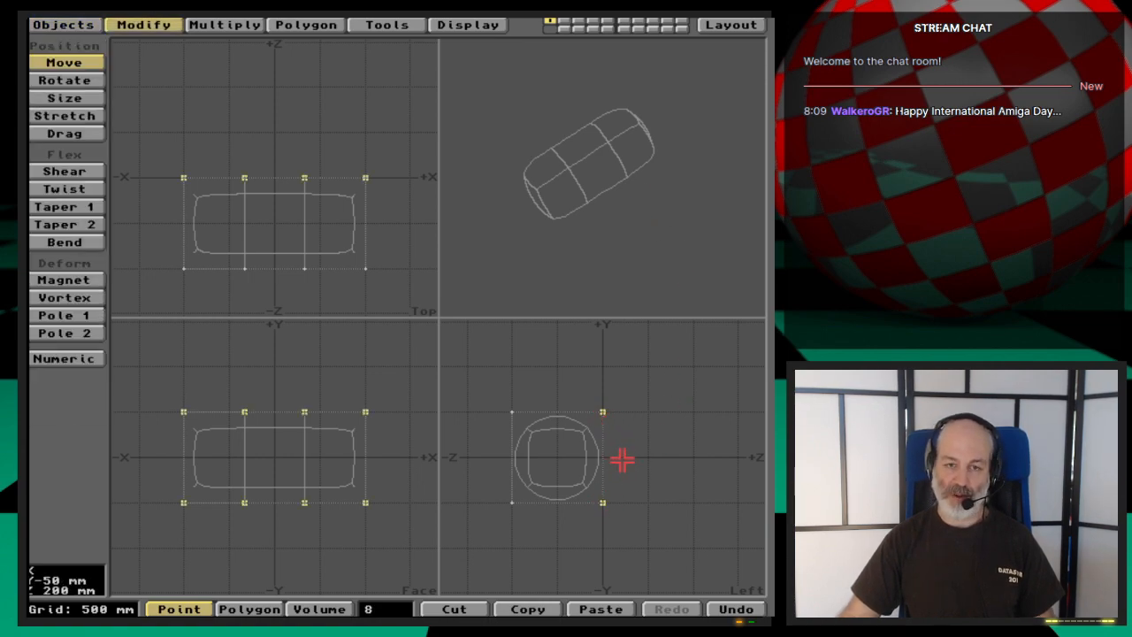
drag(622, 460, 658, 459)
drag(581, 225, 614, 230)
drag(546, 192, 626, 190)
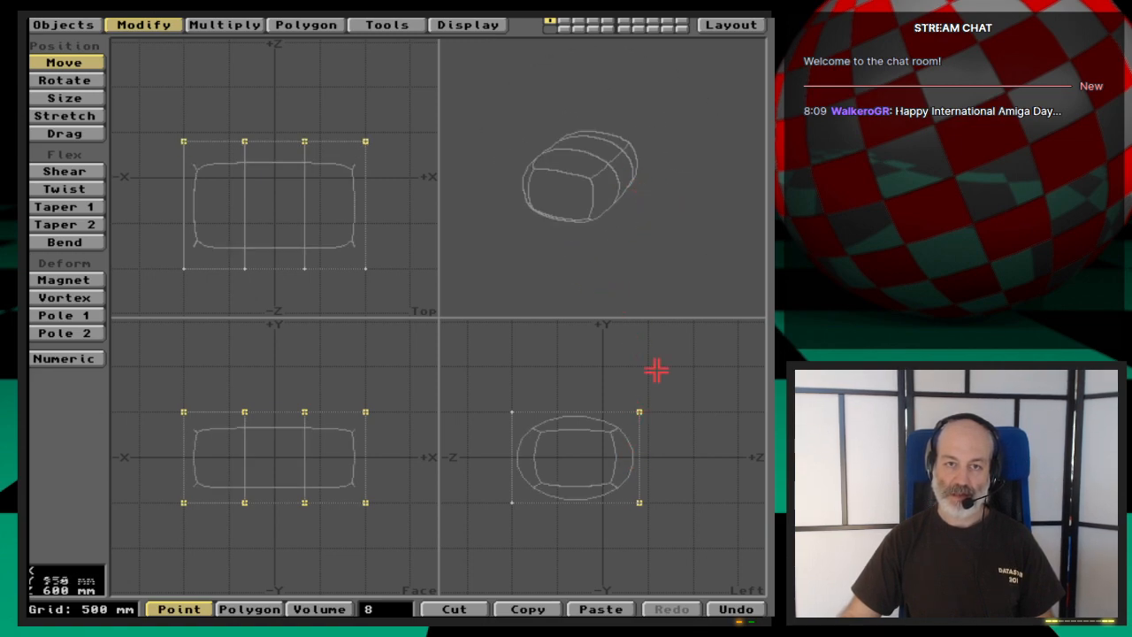
drag(654, 478, 665, 481)
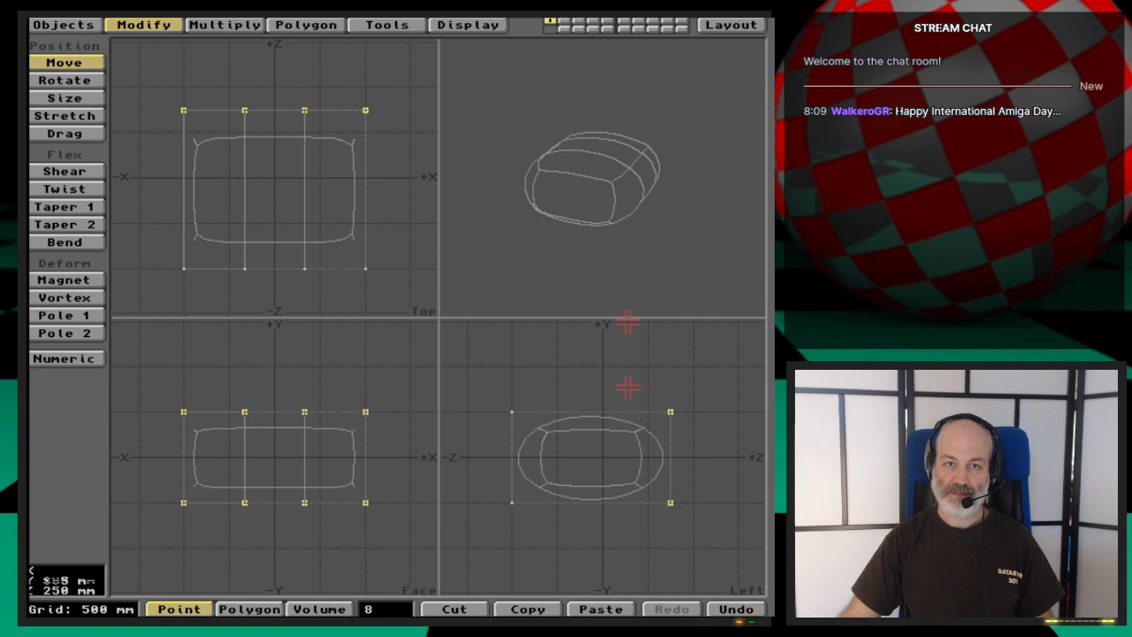
drag(652, 217, 698, 248)
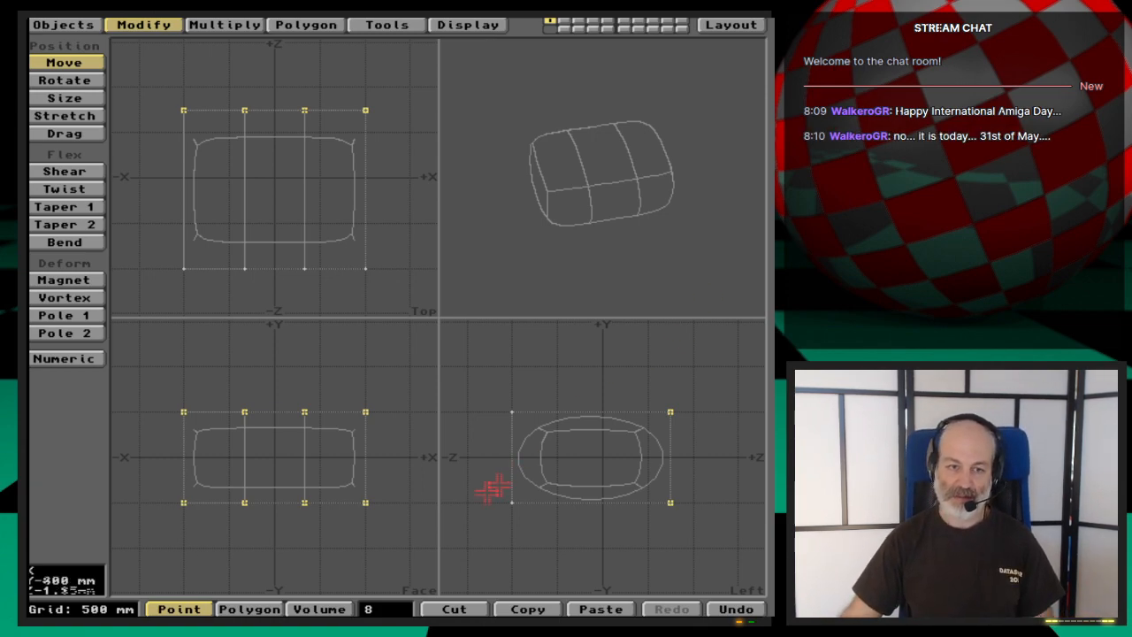
- Cut the stretched block away and draw a new box 2 m wide, 1 m high and 500 mm deep on the -Z side of the origin
key(space)
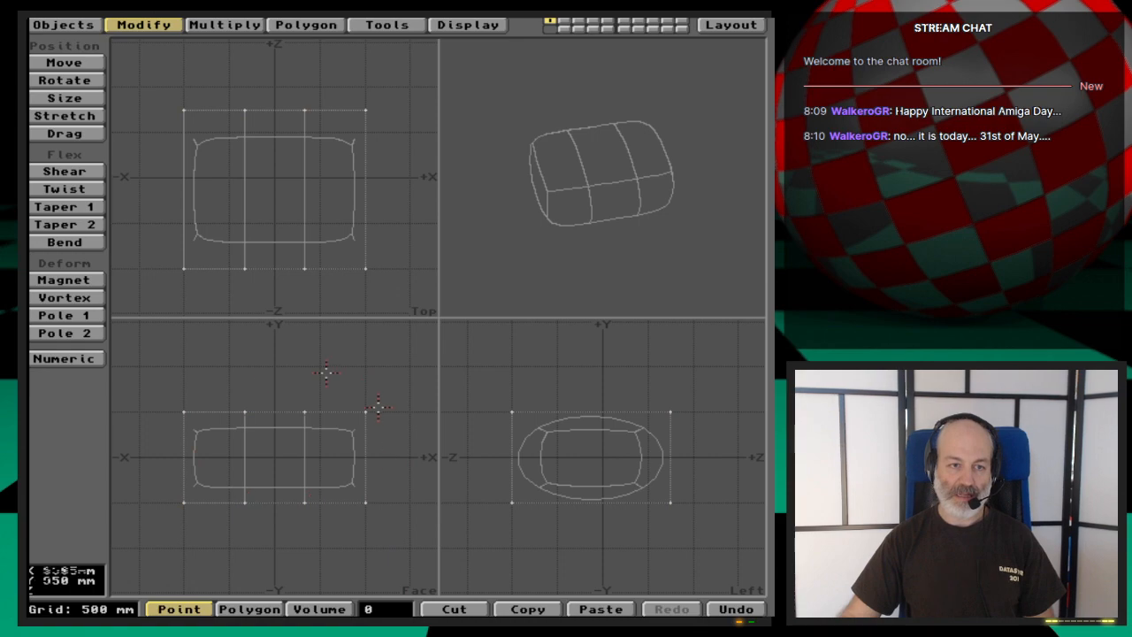
key(x)
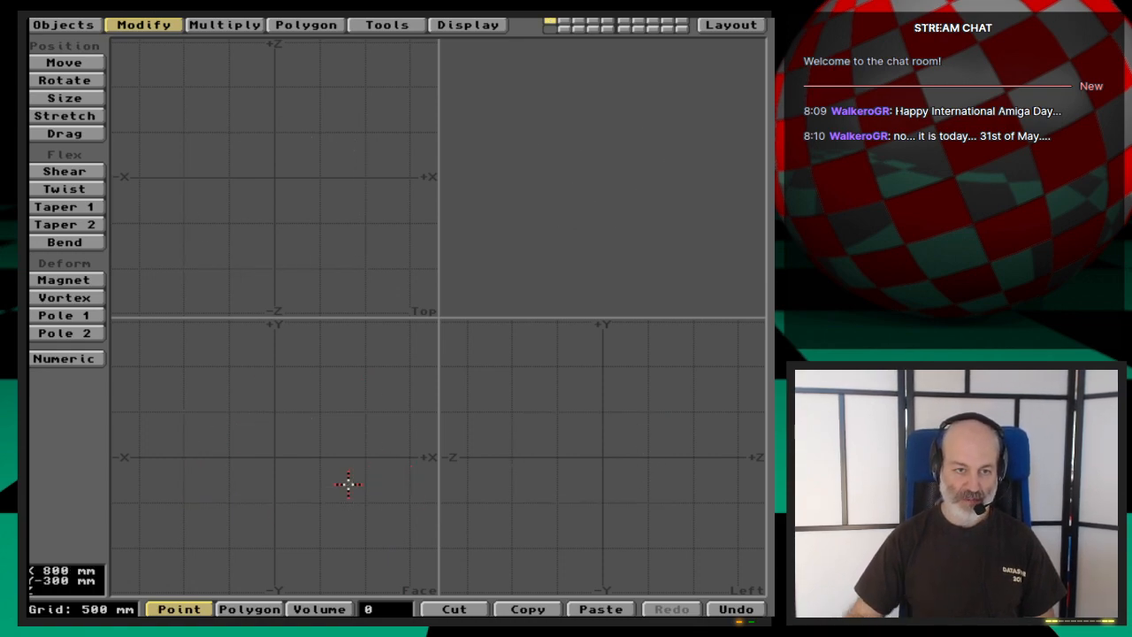
click(50, 24)
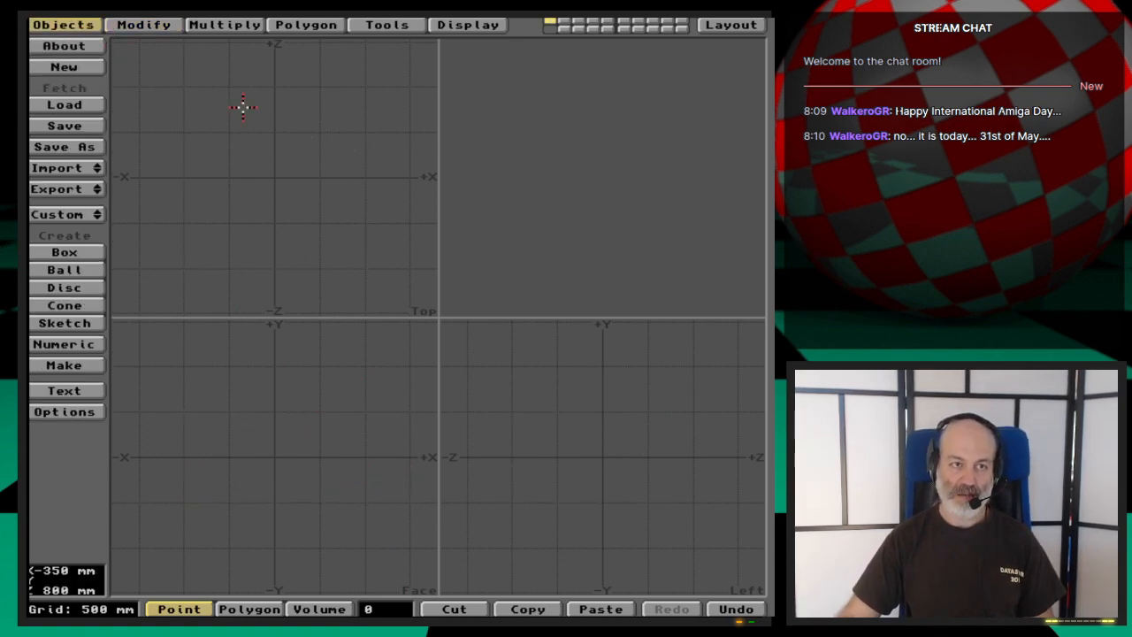
click(79, 252)
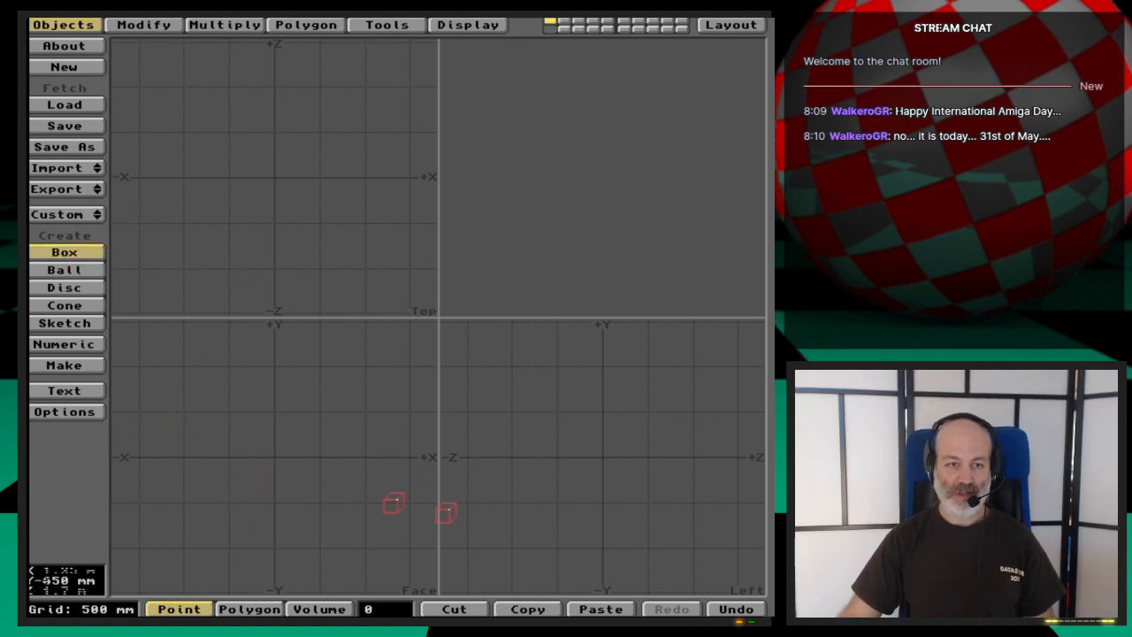
drag(189, 416, 364, 502)
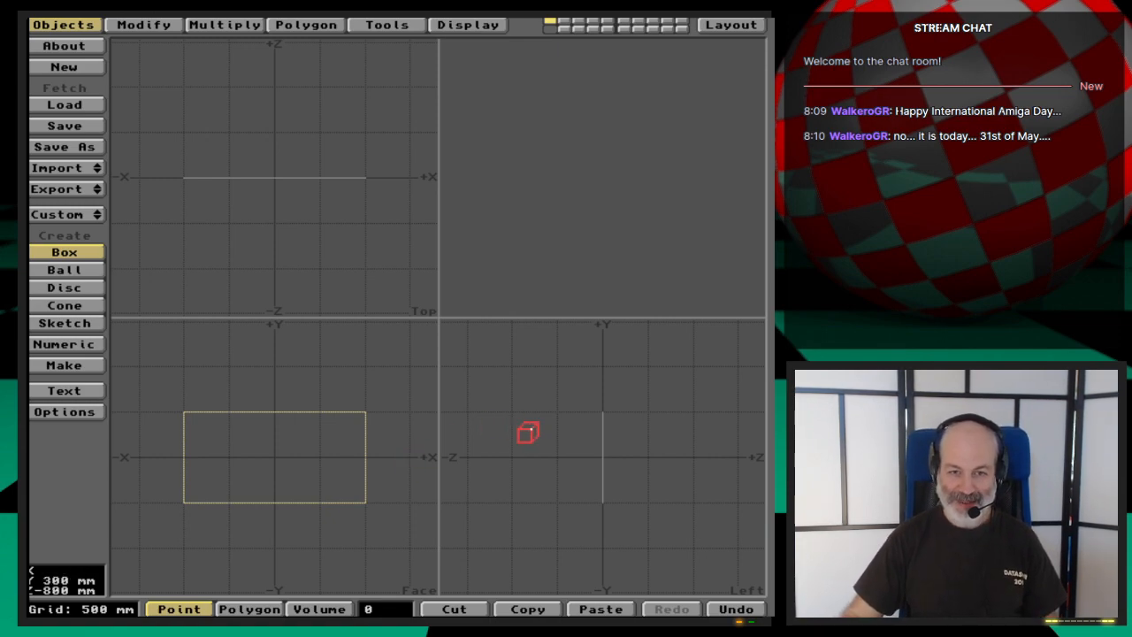
drag(555, 424, 558, 414)
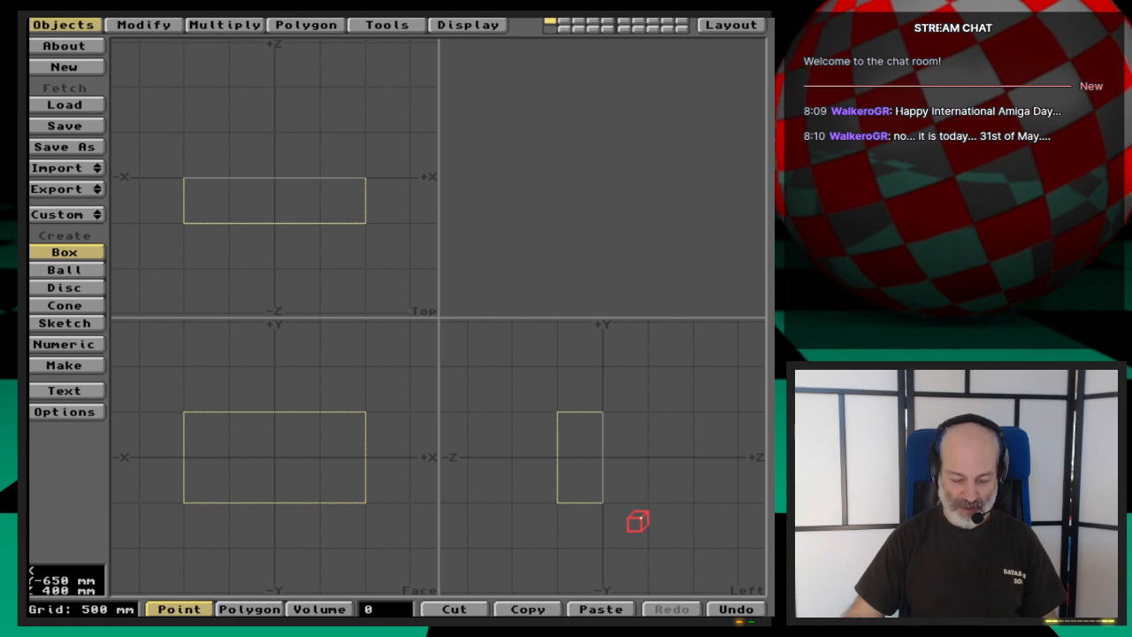
- Create the box with a single segment along X and convert it to MetaNURBS
key(n)
click(566, 284)
text(3)
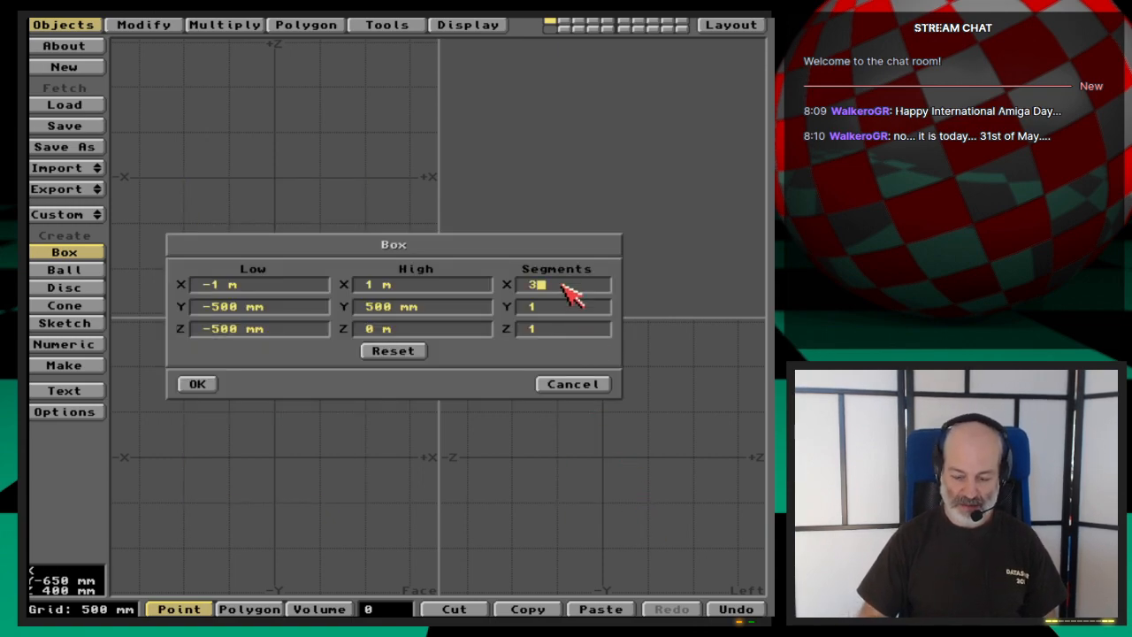
key(Tab)
key(Tab)
key(Return)
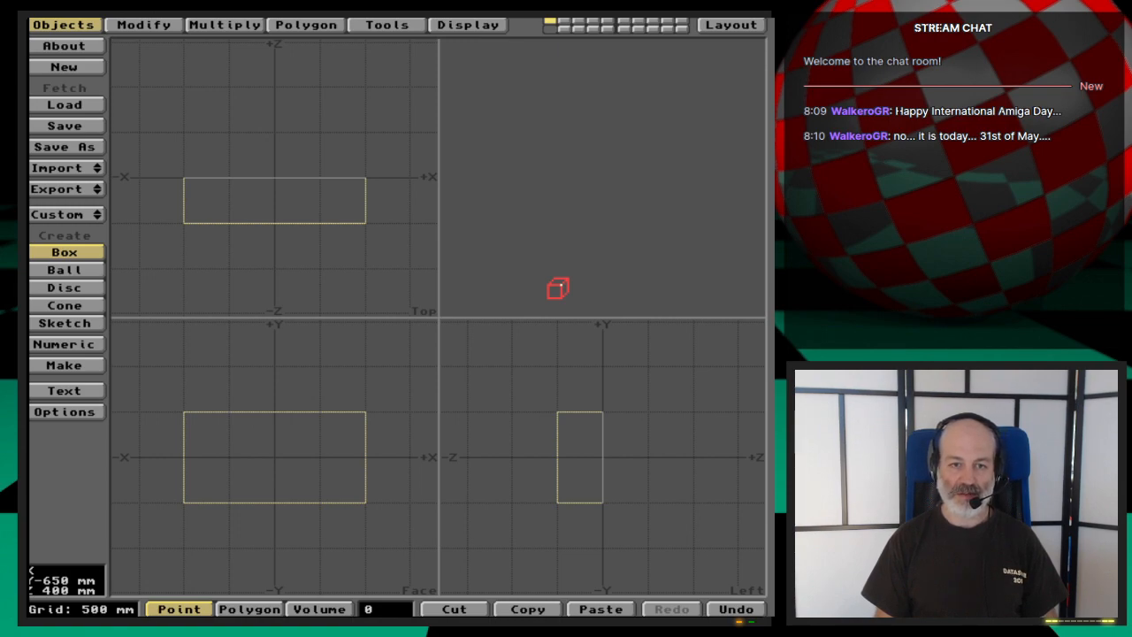
key(Return)
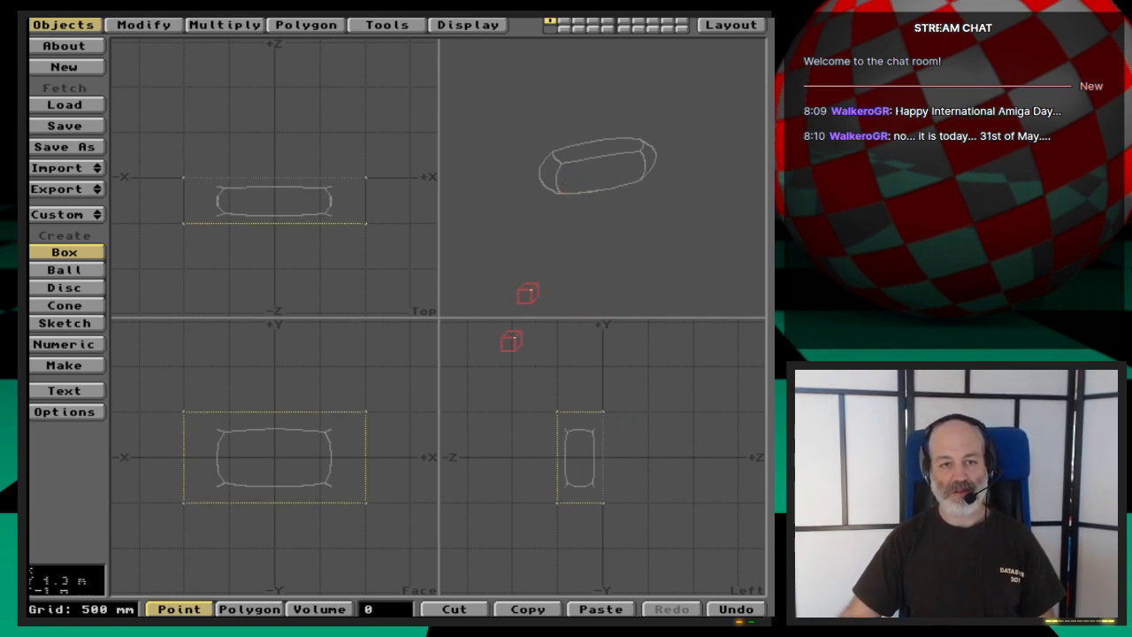
key(space)
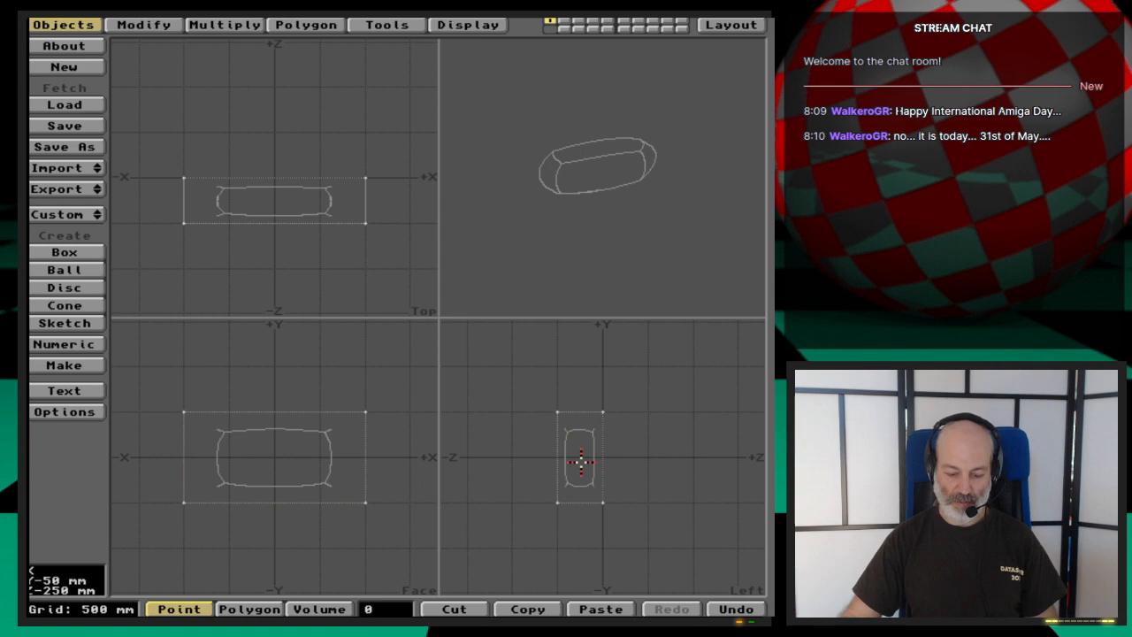
- Examine the enlarged MetaNURBS box from several angles in the 3D preview
key(period)
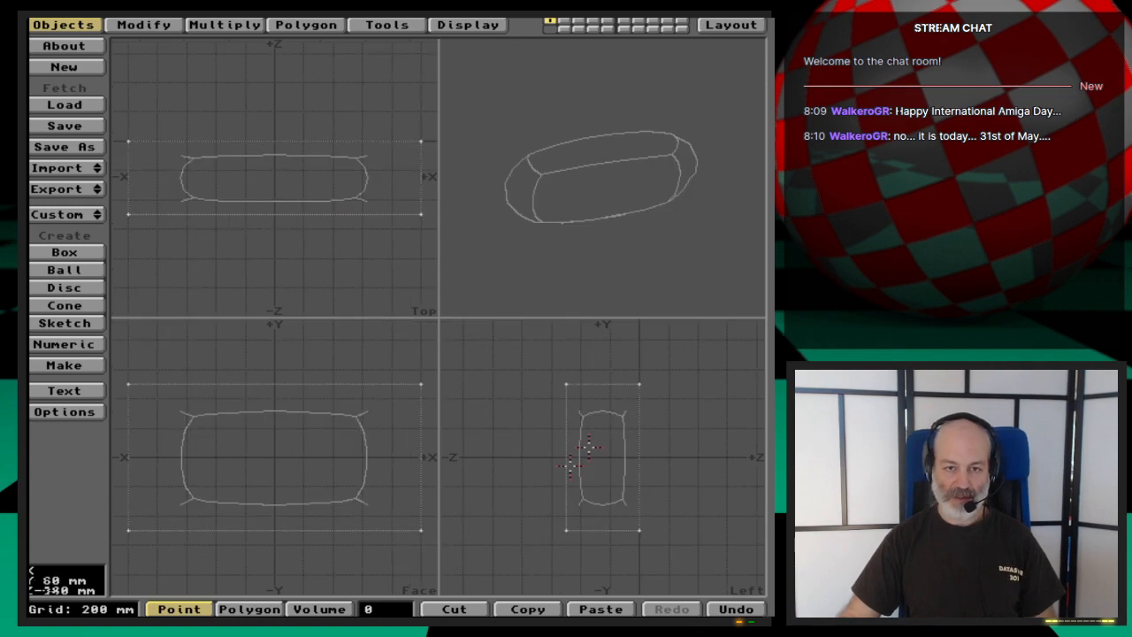
drag(559, 179, 664, 181)
drag(599, 254, 628, 216)
drag(634, 120, 619, 250)
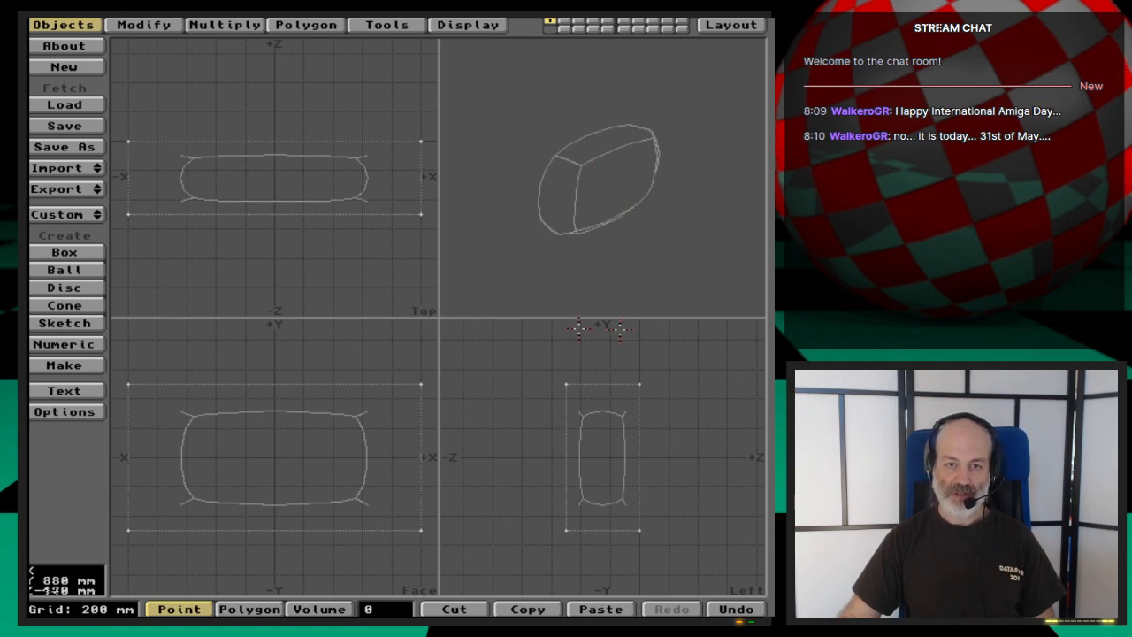
key(ctrl+d)
drag(608, 223, 687, 209)
key(u)
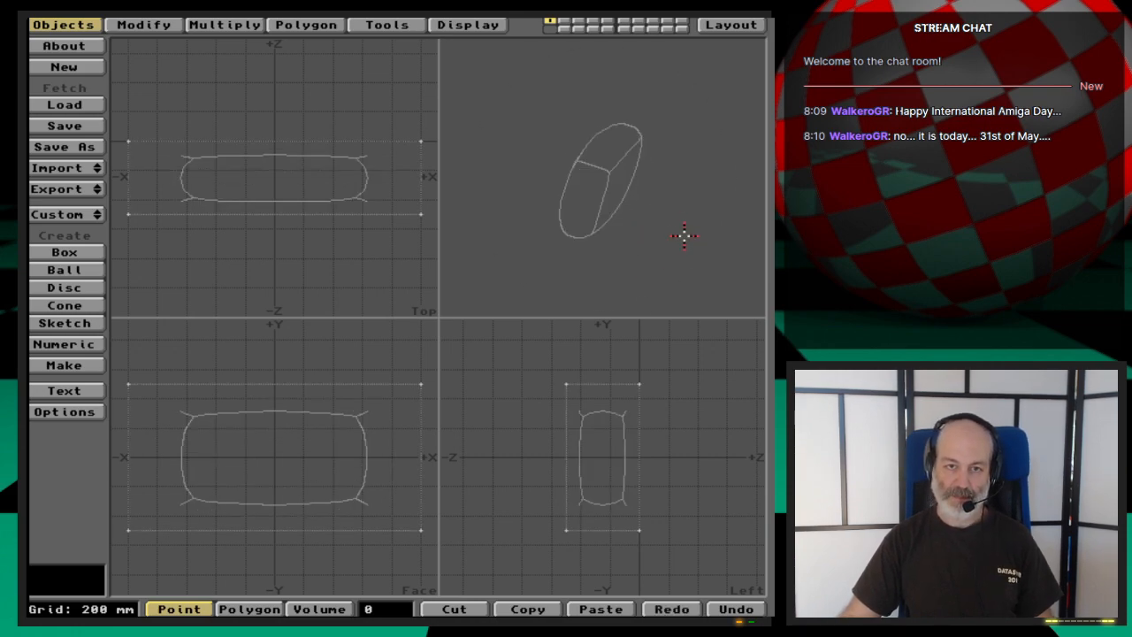
- Switch to polygon selection and leave only the box's +Z end polygon selected
key(space)
click(642, 473)
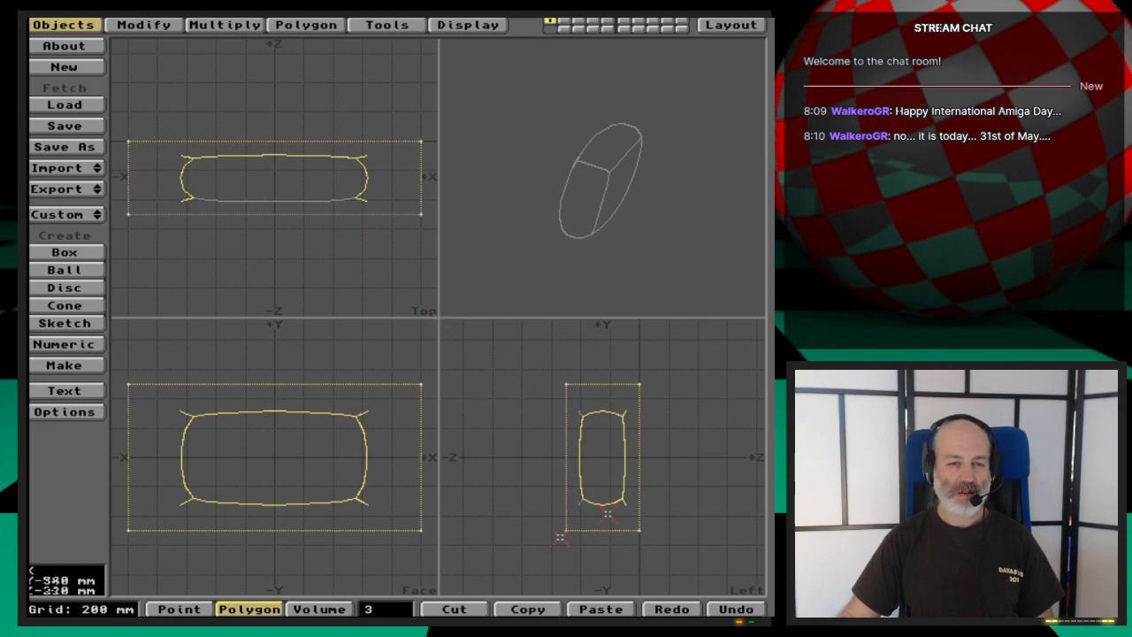
click(386, 611)
click(639, 469)
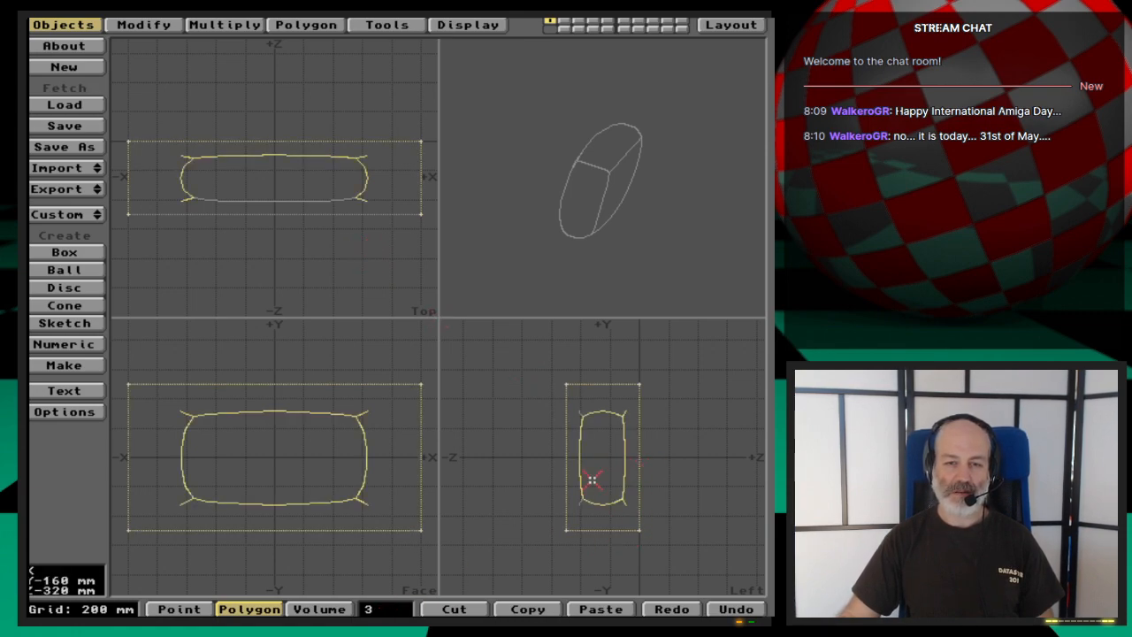
click(567, 482)
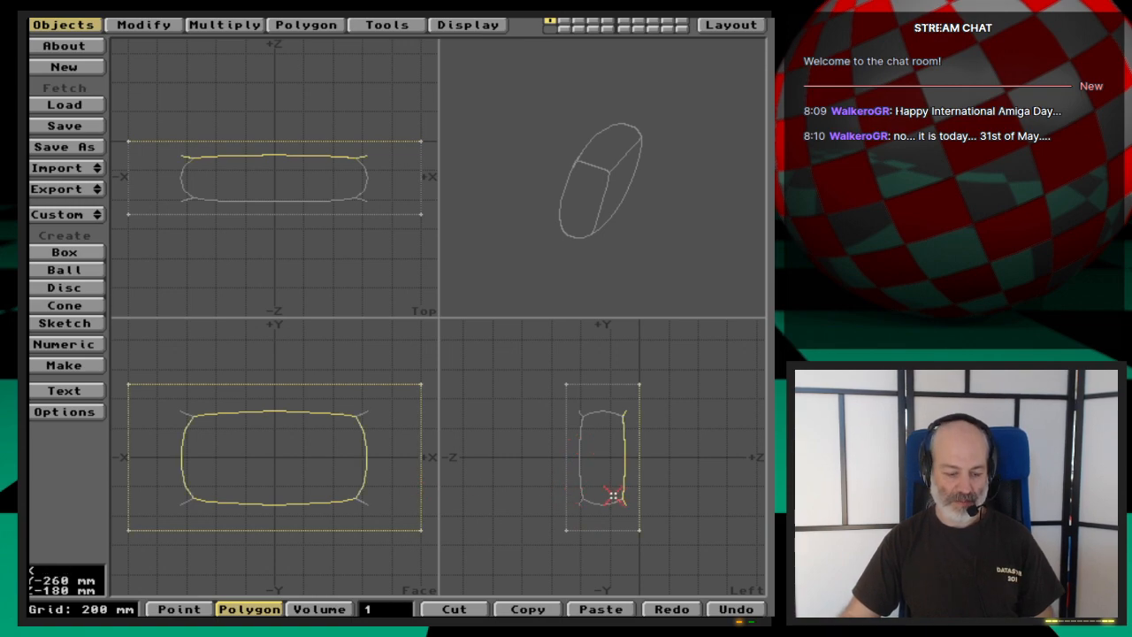
- Bevel the selected +Z end polygon with a 0 m inset and a 100 mm shift, and check the new segment in the preview
text(b)
text(0100)
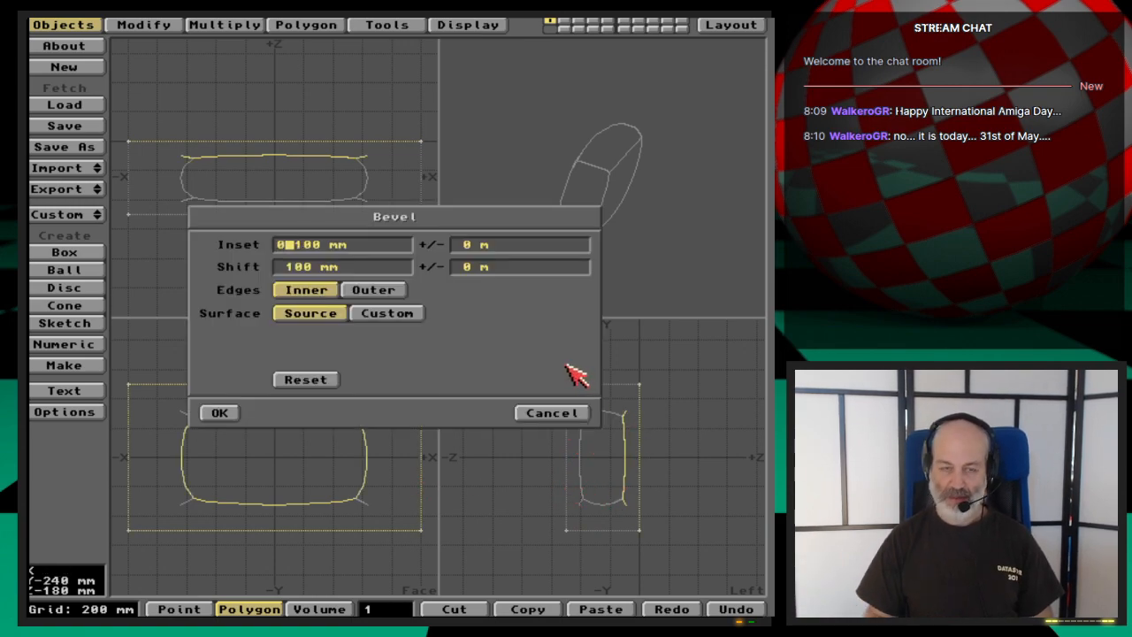
key(Tab)
key(Tab)
key(Return)
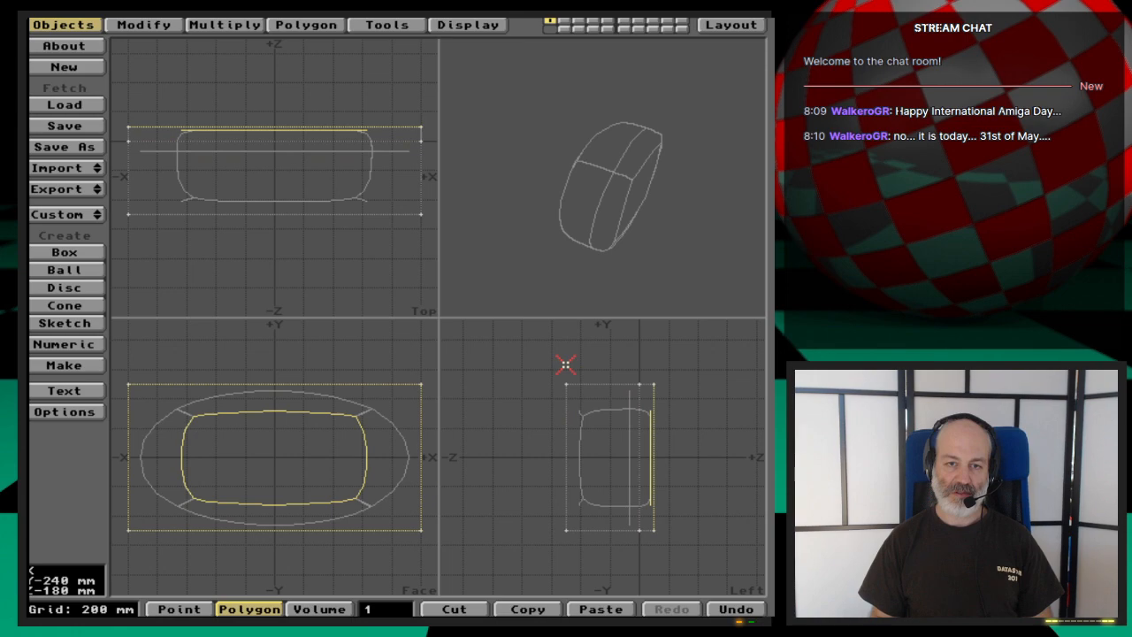
drag(568, 223, 670, 404)
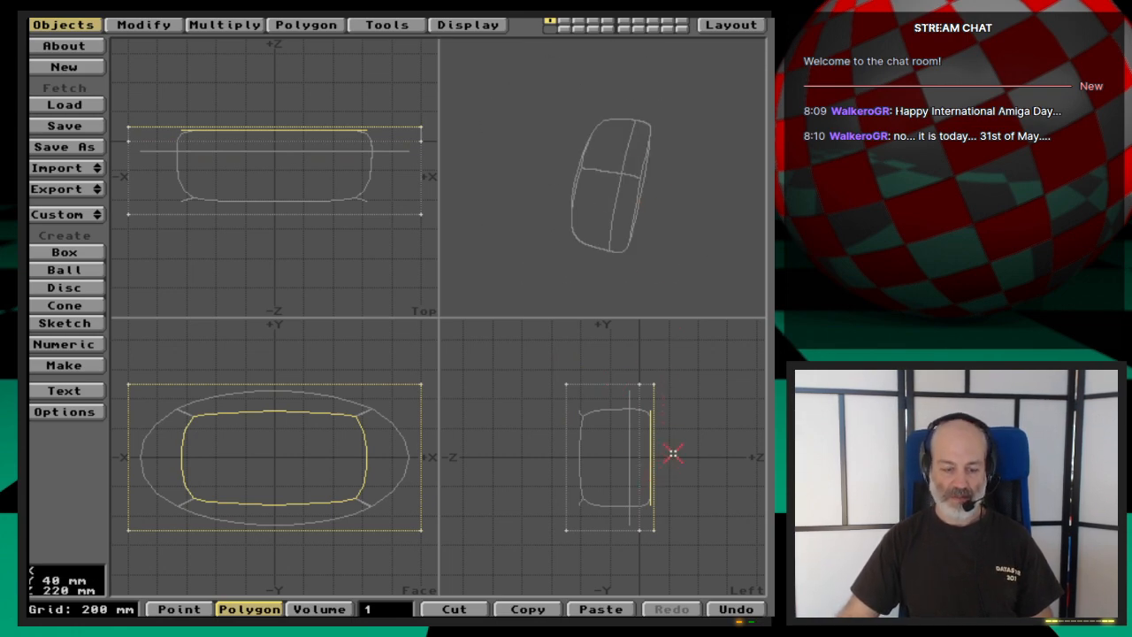
- Move the beveled end polygon about 160 mm in +Z, and check the lengthened form in the preview
key(t)
drag(674, 452, 677, 452)
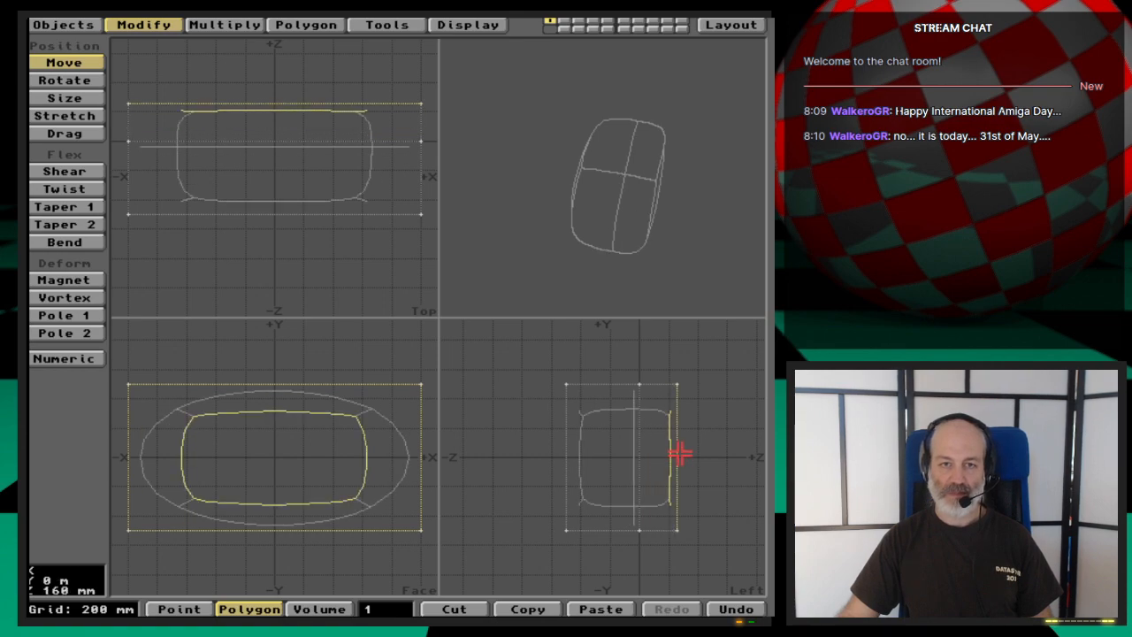
drag(667, 230, 624, 205)
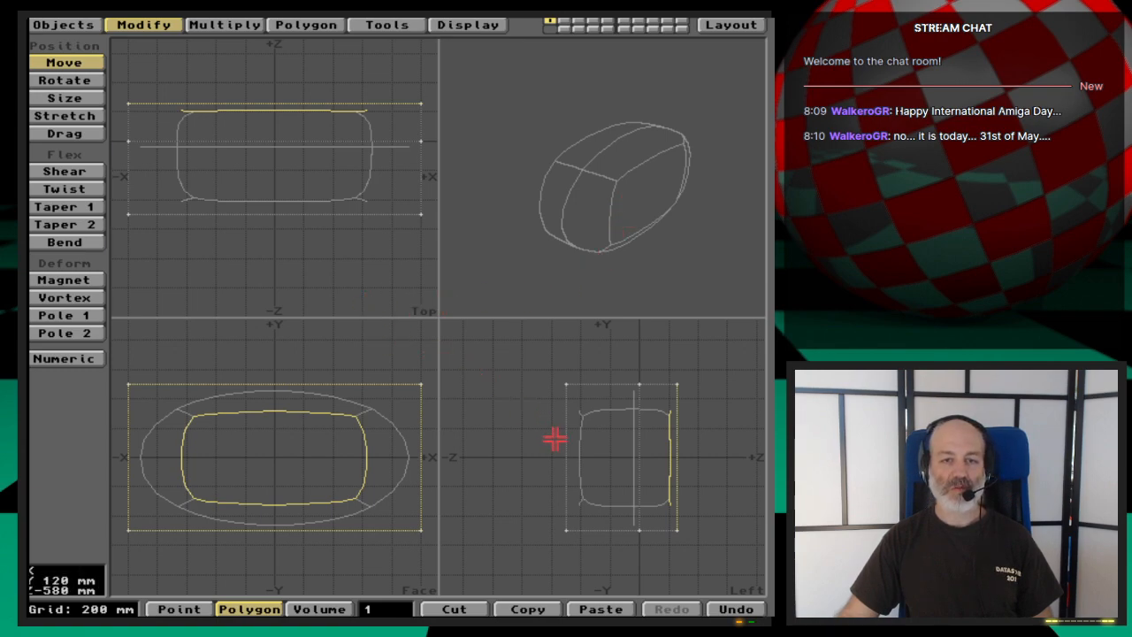
- Bevel the end polygon again with a 0 m inset and a 100 mm shift, and move it about 360 mm further in +Z
key(b)
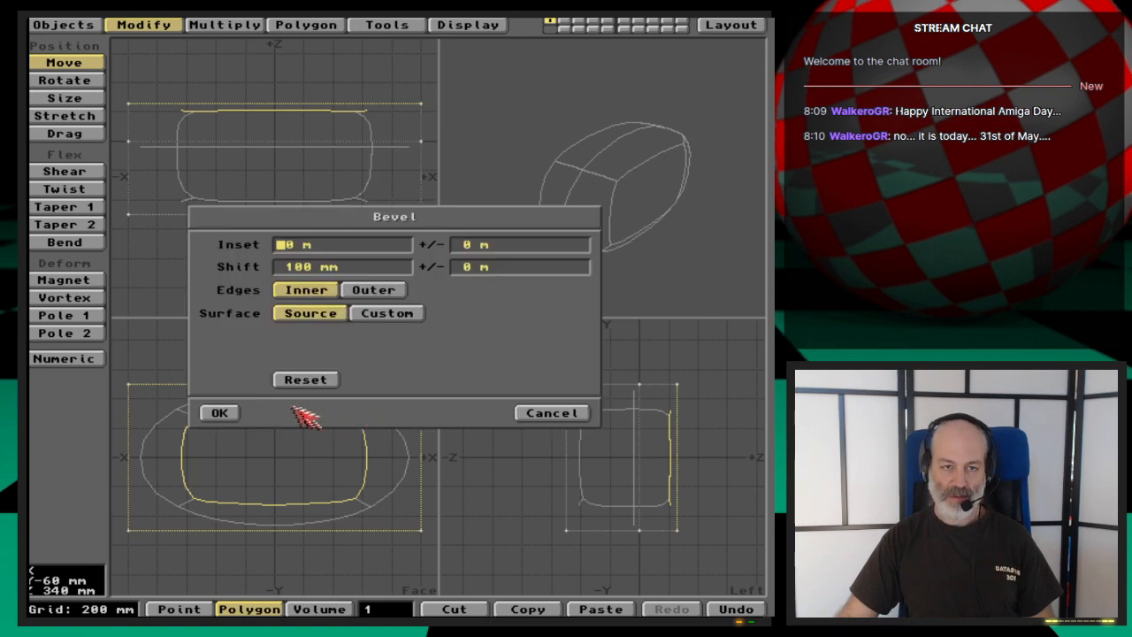
click(233, 408)
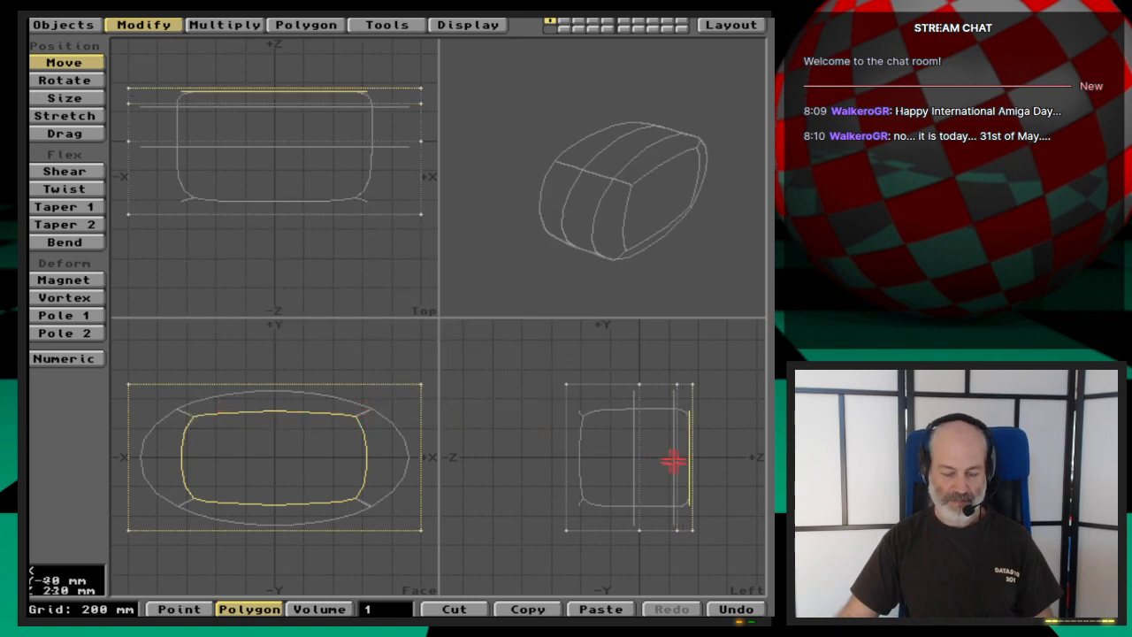
drag(683, 463, 732, 513)
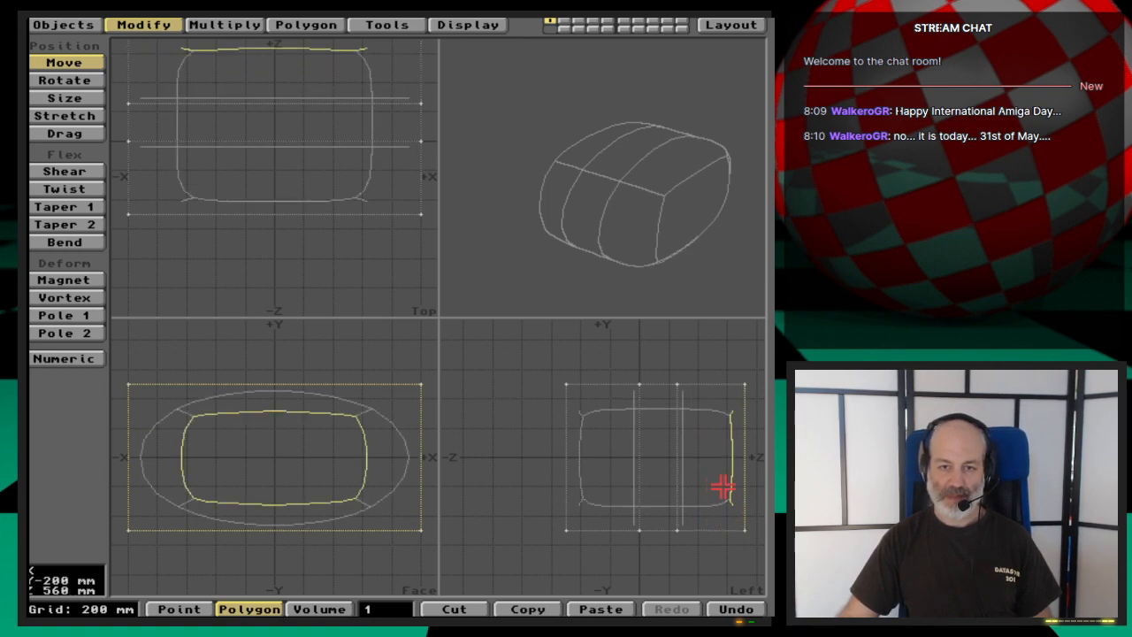
- Clear the current polygon selection and leave only the box's -Z end polygon selected
alt+drag(718, 460, 661, 463)
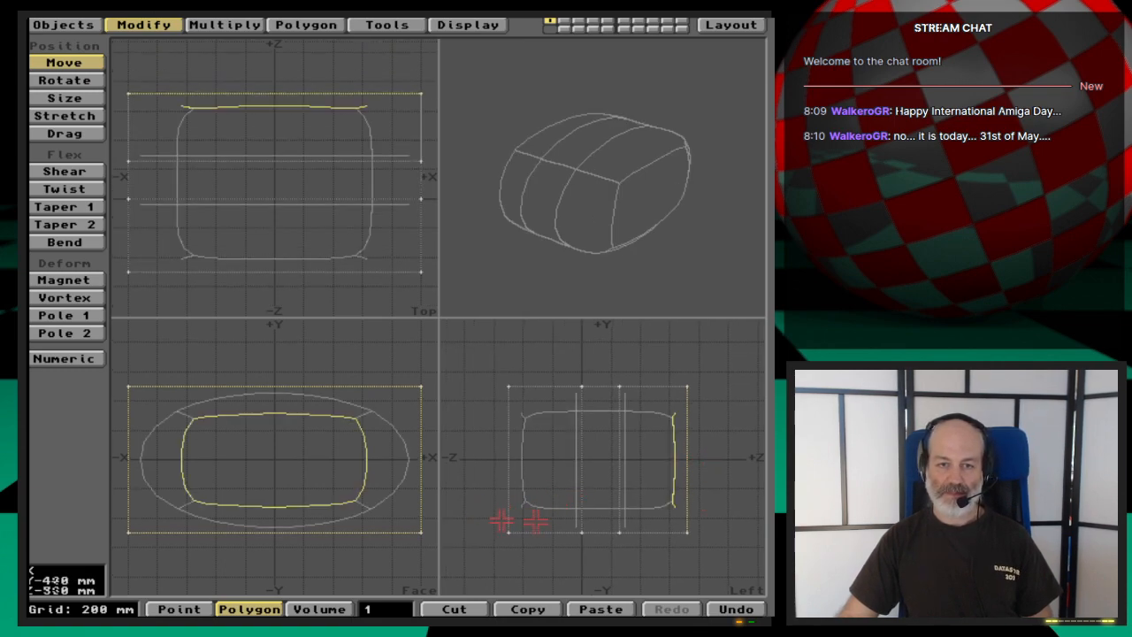
key(space)
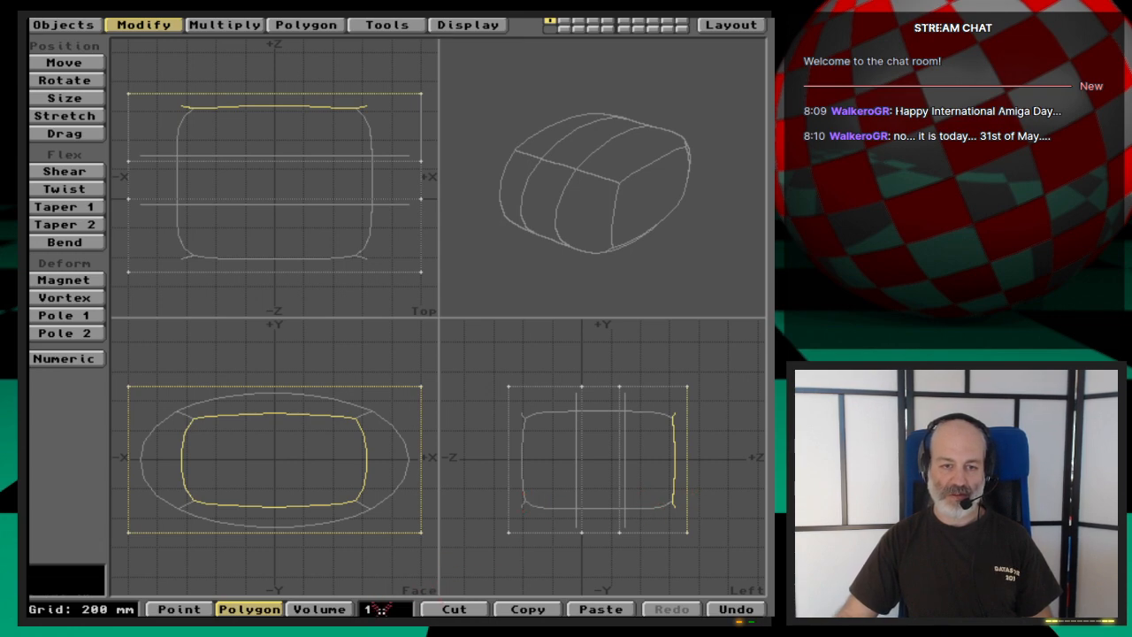
click(509, 551)
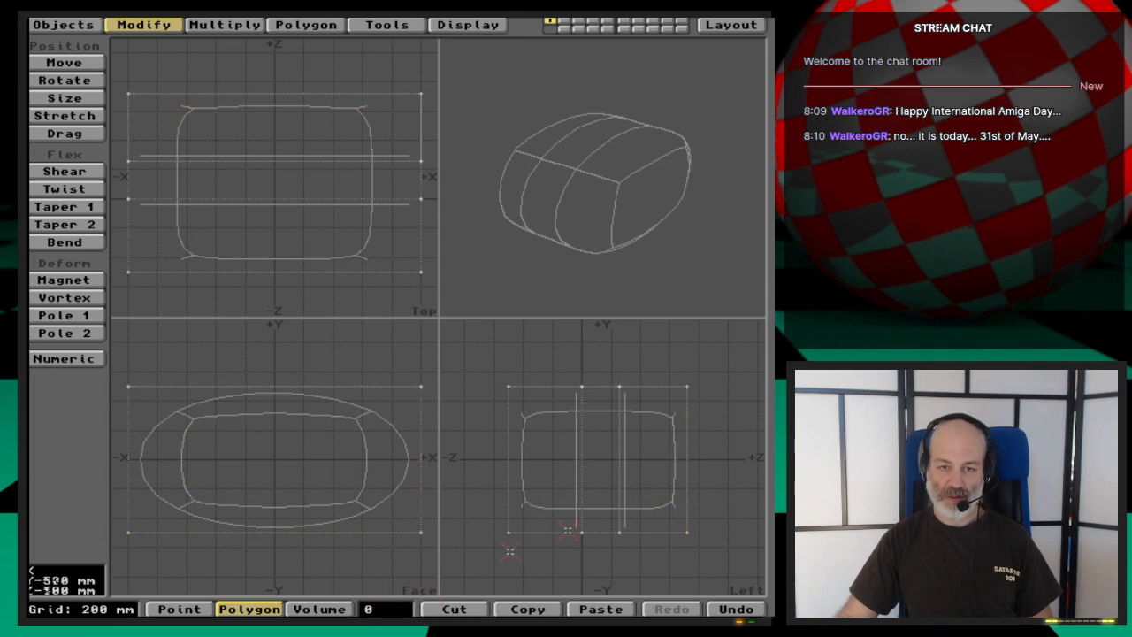
click(504, 484)
click(560, 411)
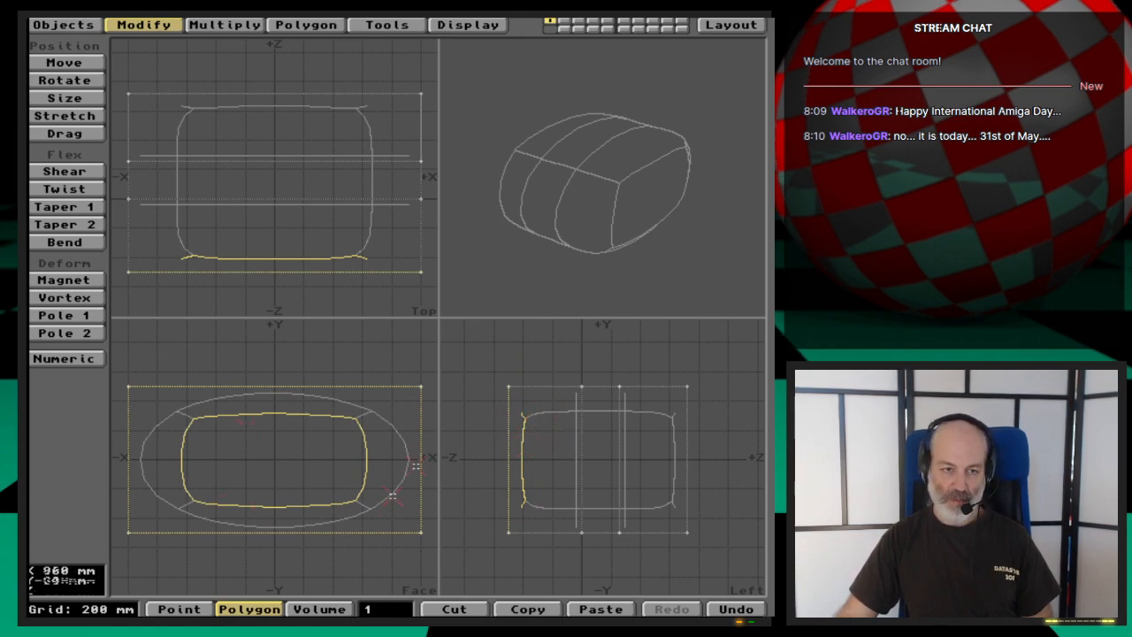
- Bevel the -Z end polygon with a 0 m inset and 0 m shift, deselect it, and check the squared-off end in the preview
key(b)
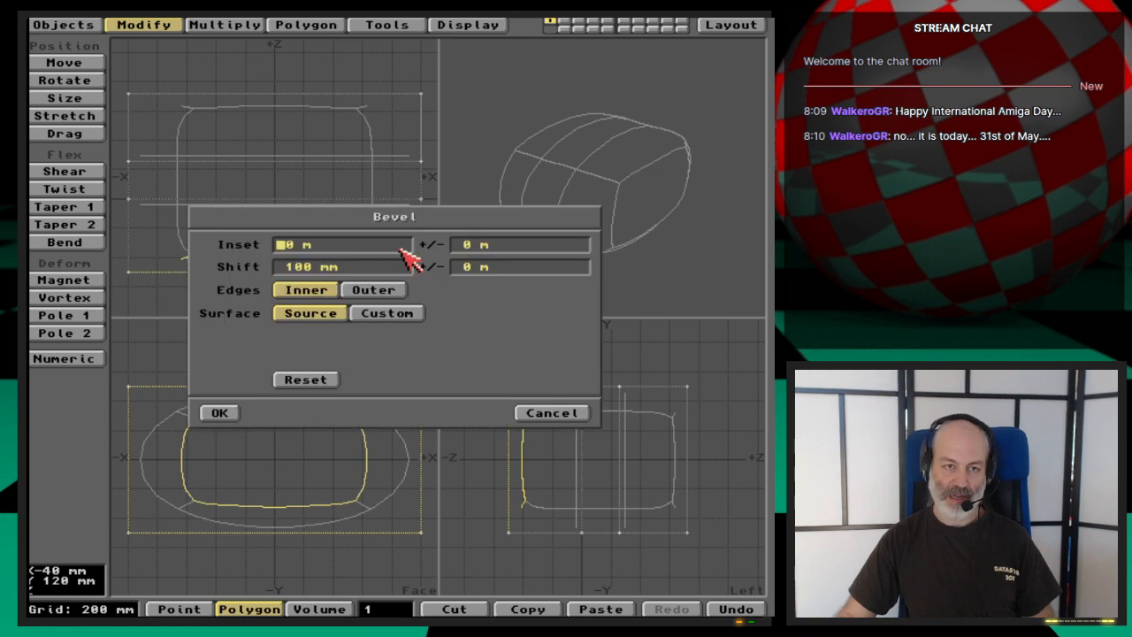
key(Tab)
text(0)
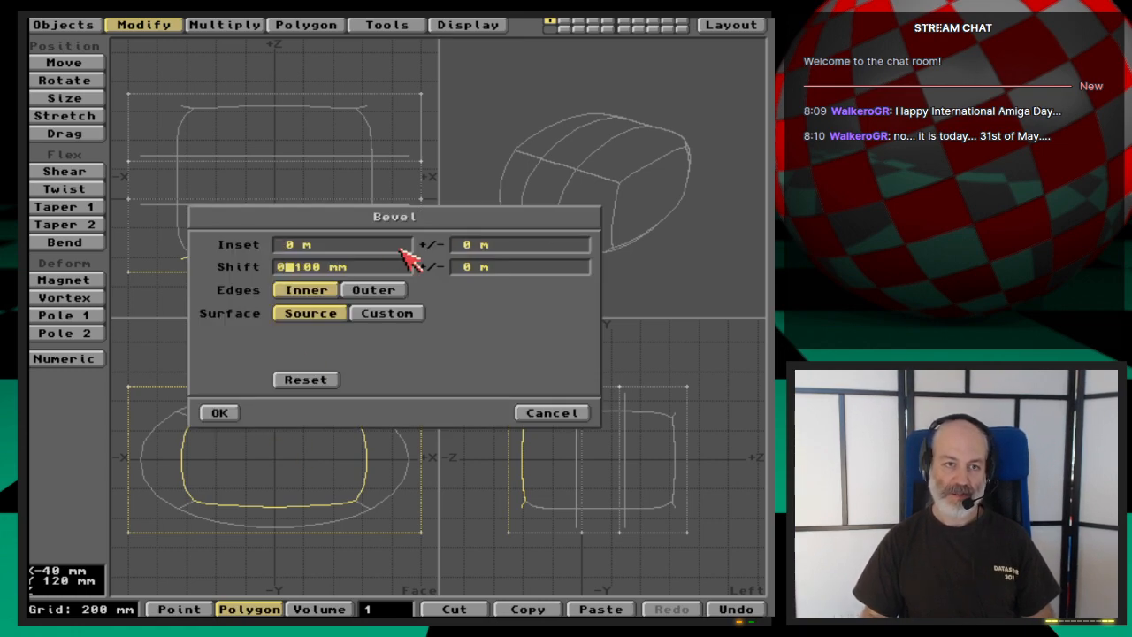
key(Tab)
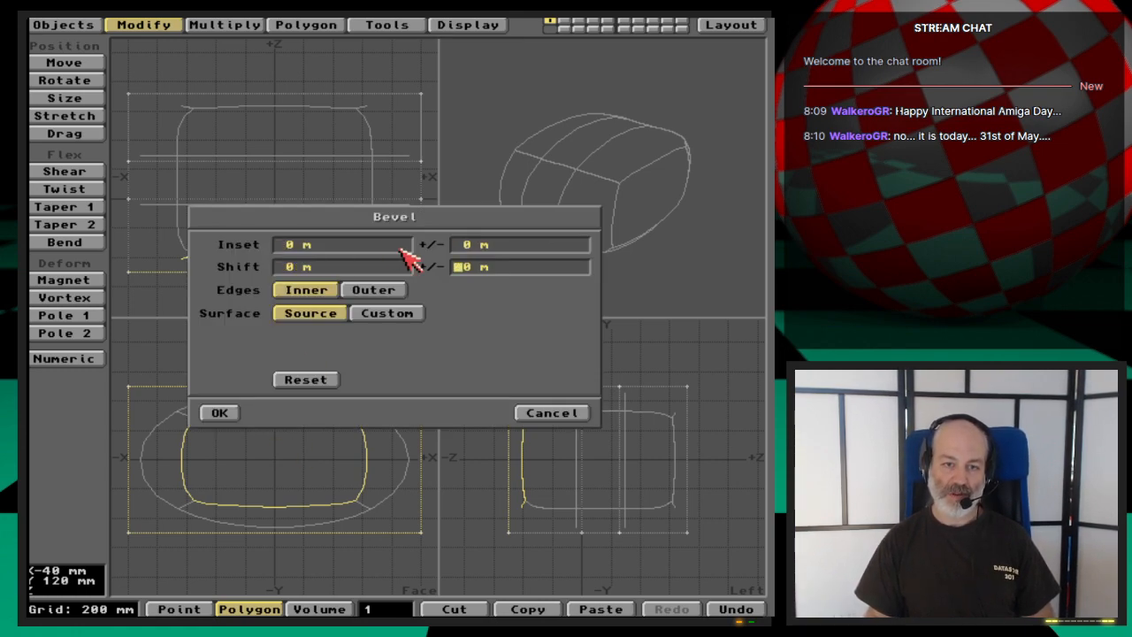
key(Return)
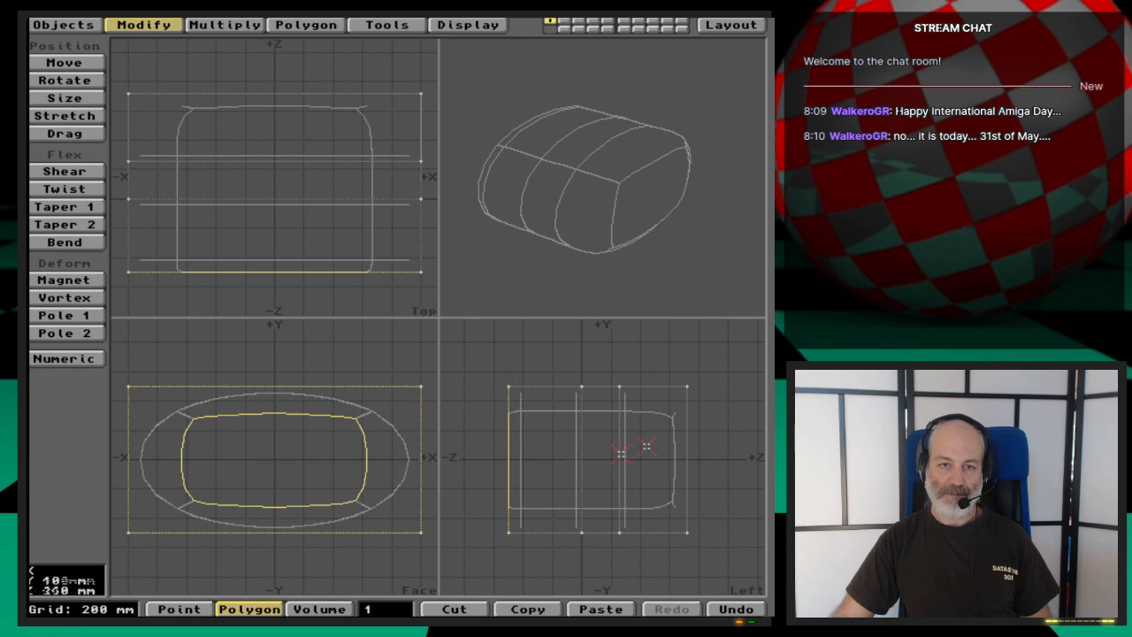
click(540, 287)
drag(540, 288, 636, 212)
drag(585, 89, 592, 122)
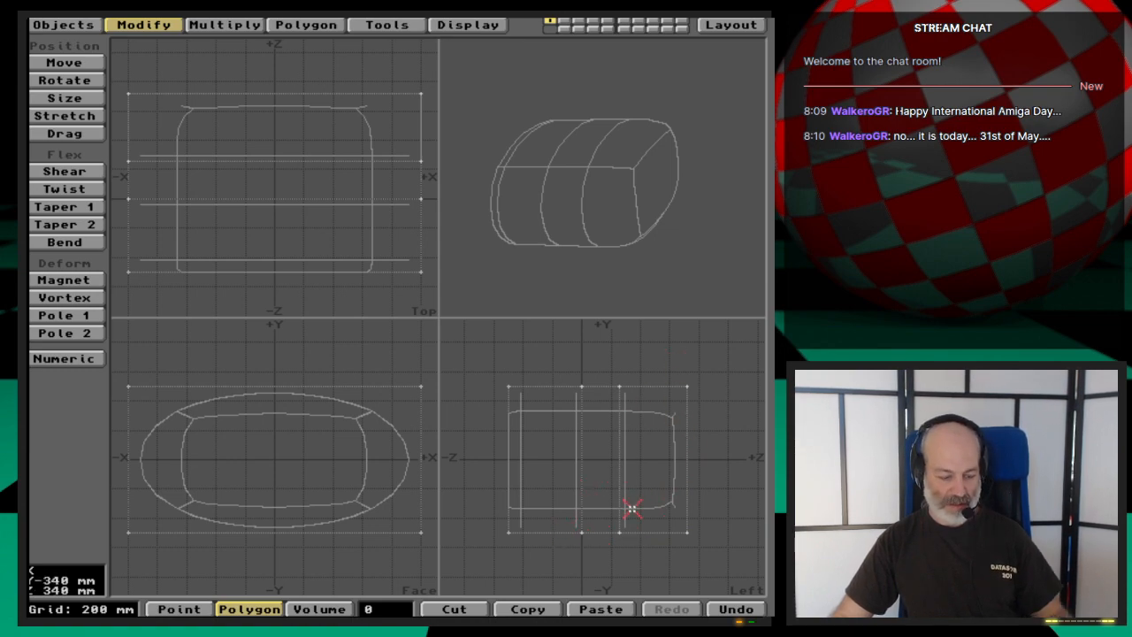
- With the Drag tool, pull the +Z end's lower points above the centre line and its upper points slightly down to taper the end
key(ctrl+t)
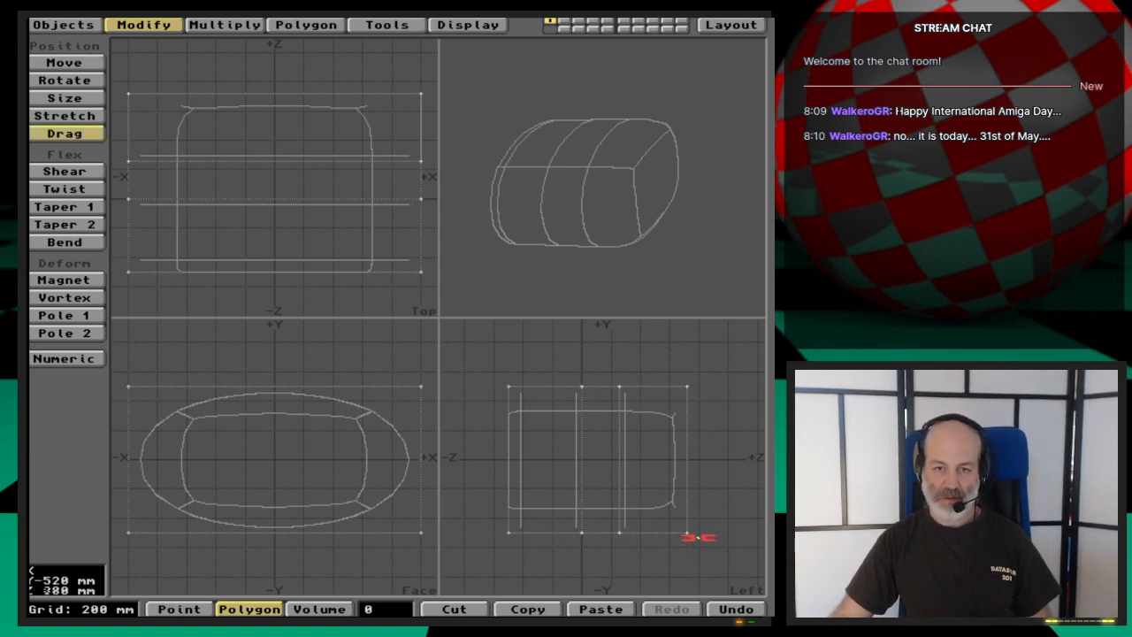
drag(686, 535, 687, 454)
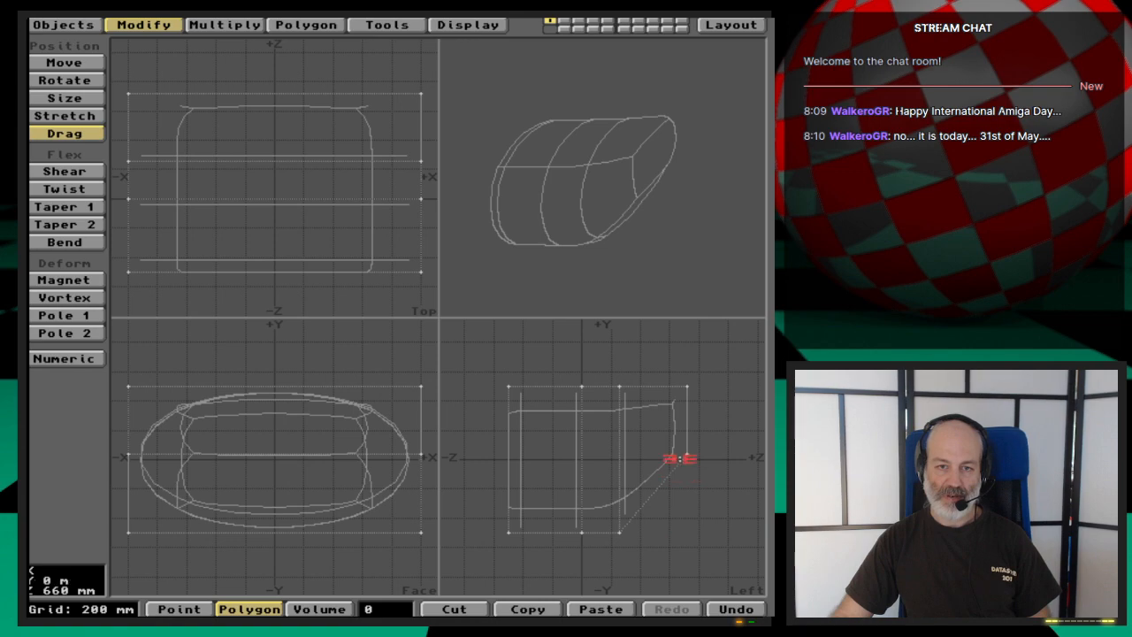
drag(687, 455, 687, 491)
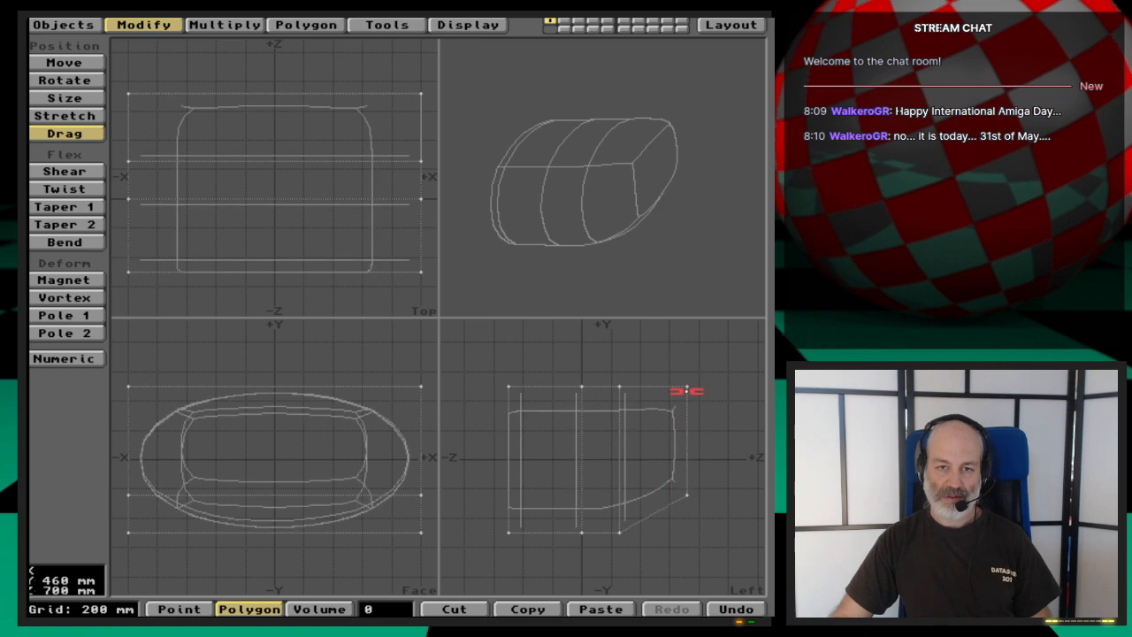
drag(687, 390, 688, 435)
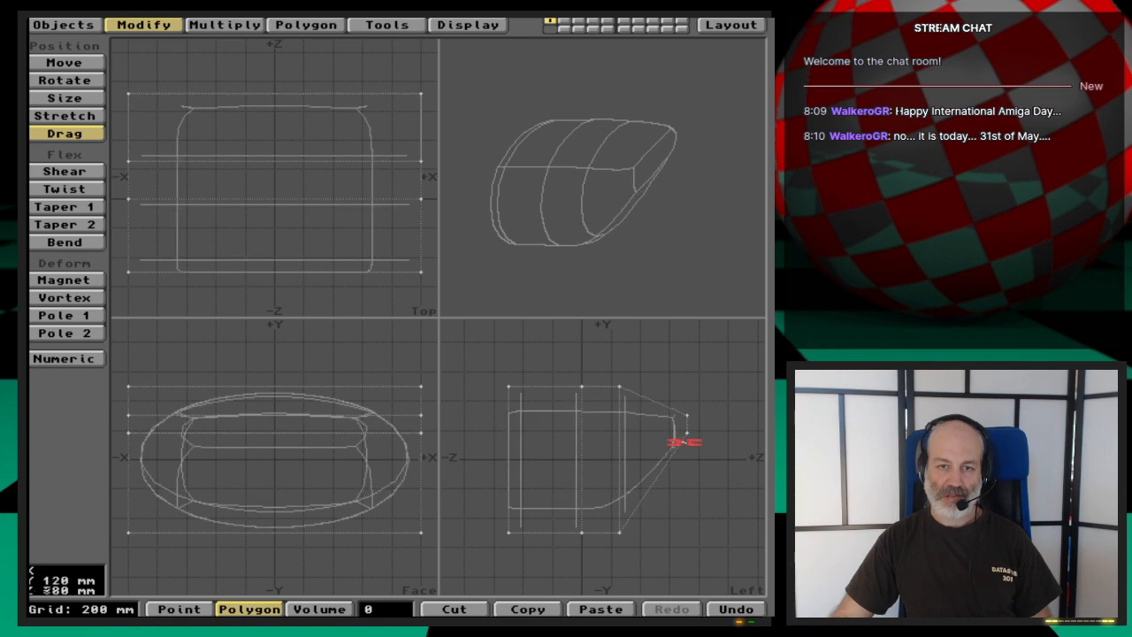
drag(686, 442, 687, 405)
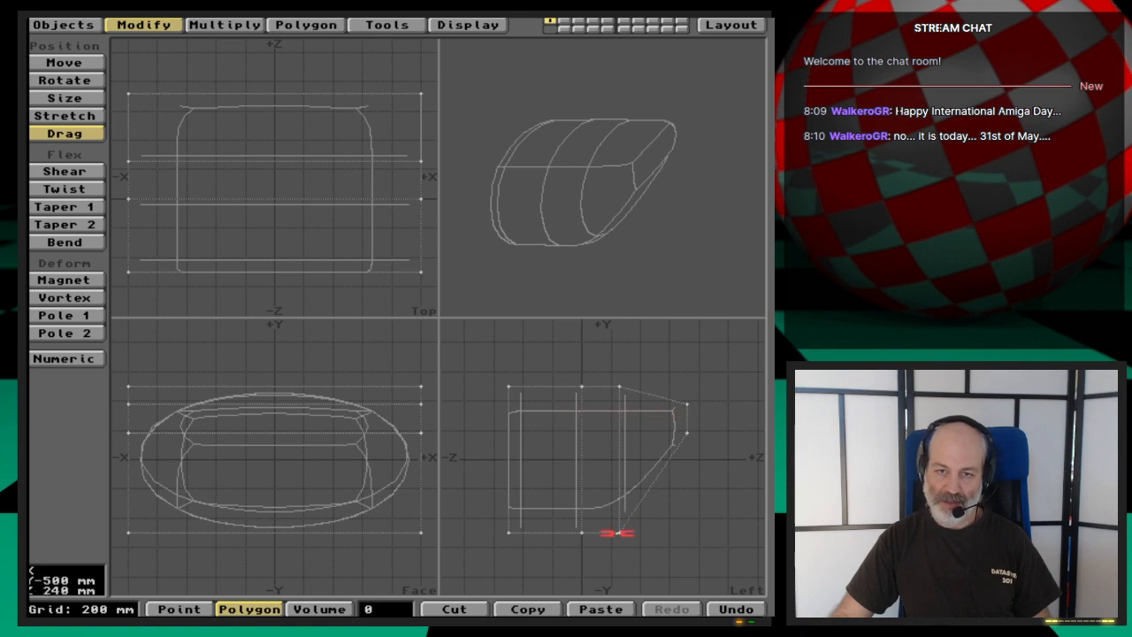
- Raise the lower points of the cross-section just behind the +Z end and lower its upper points slightly to smooth the side profile
drag(619, 531, 620, 495)
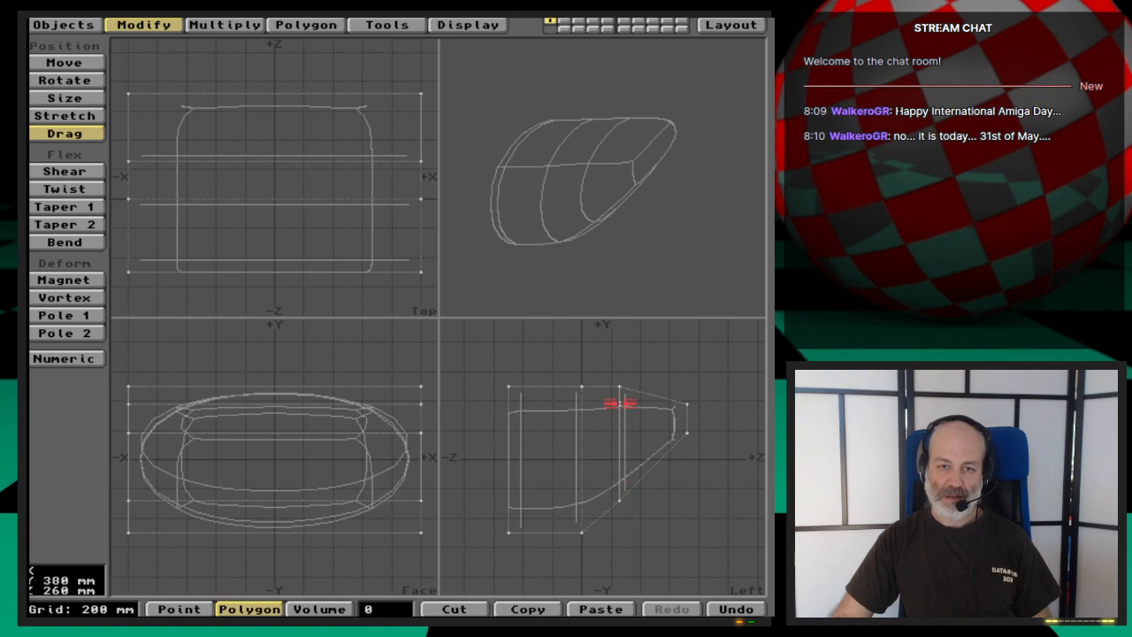
drag(620, 387, 620, 395)
drag(620, 501, 620, 498)
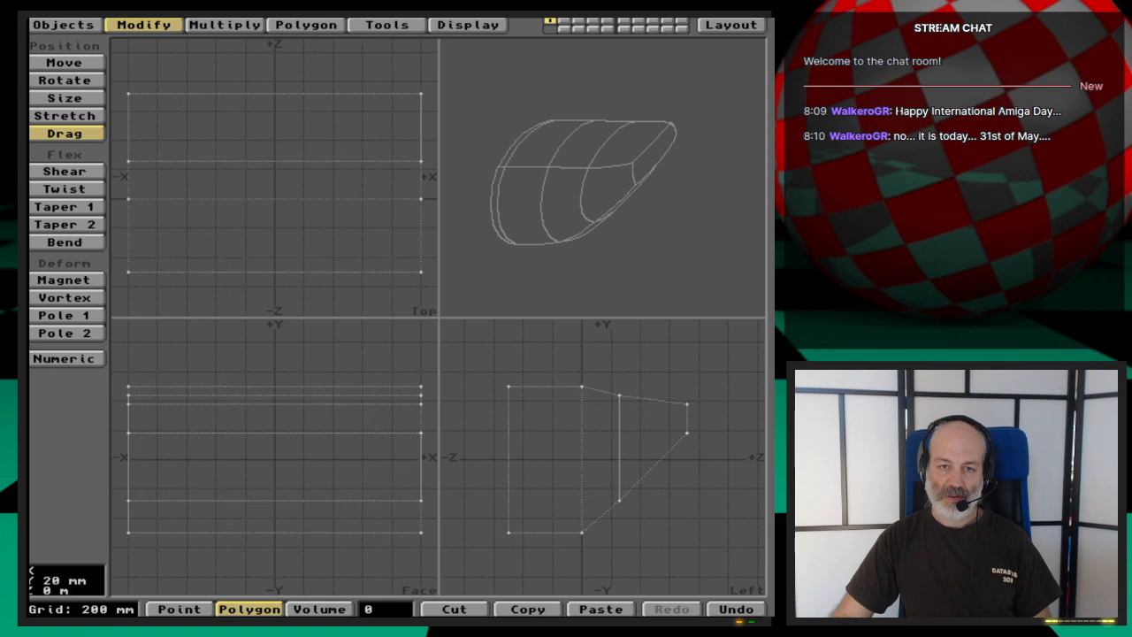
drag(621, 393, 620, 393)
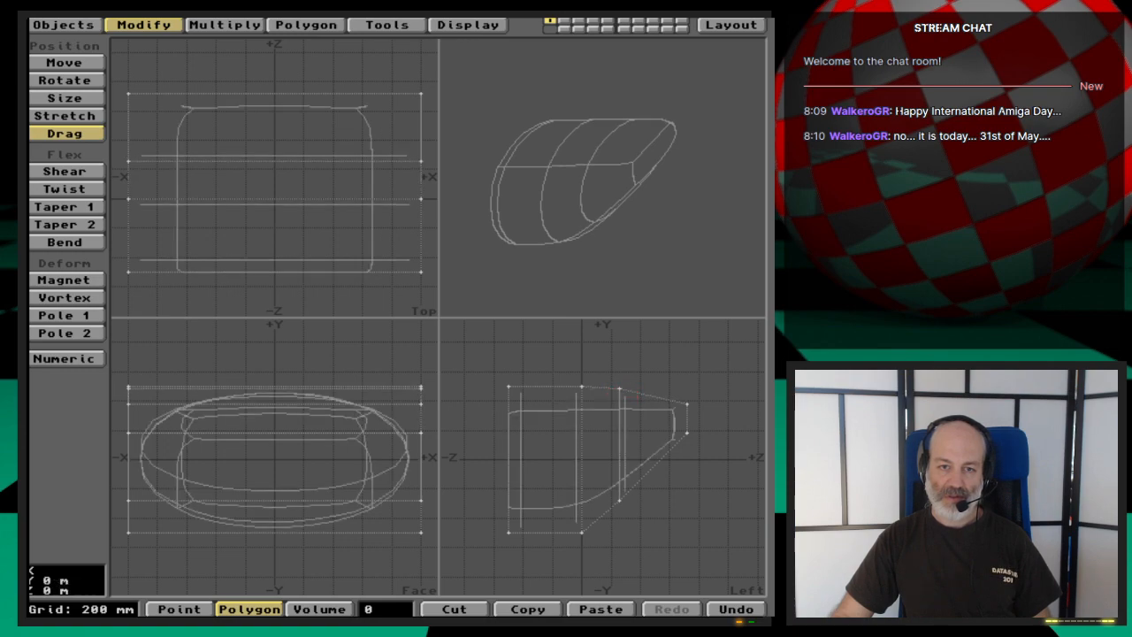
drag(621, 453, 620, 503)
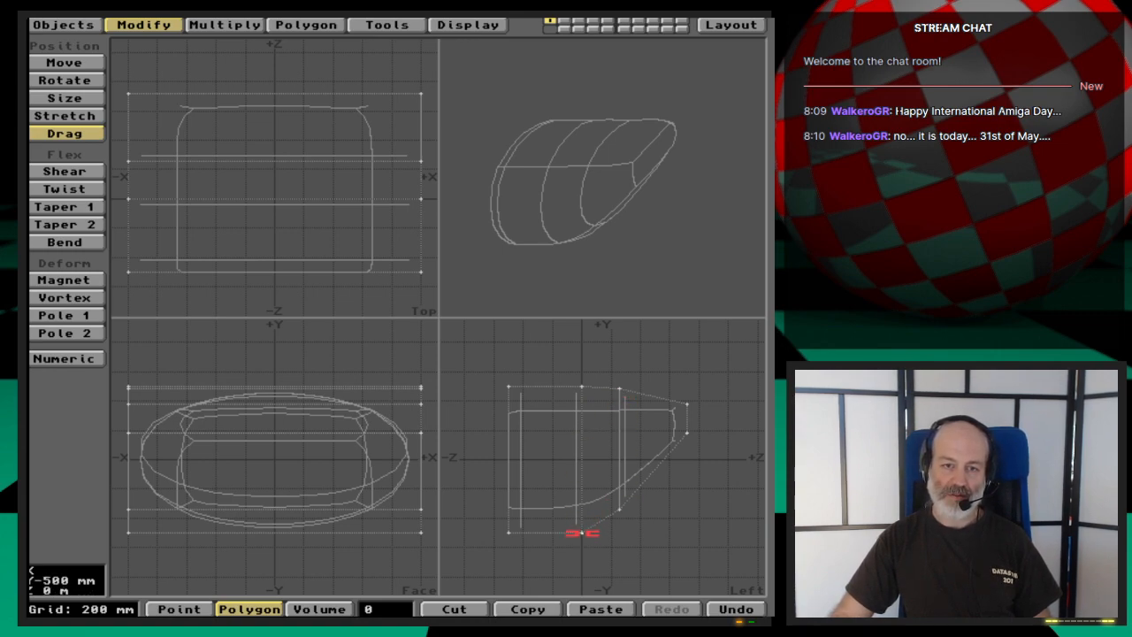
- Raise the lower points of the cross-section at Z = 0 slightly, and raise the -Z end's upper points by 20 mm
drag(582, 532, 581, 528)
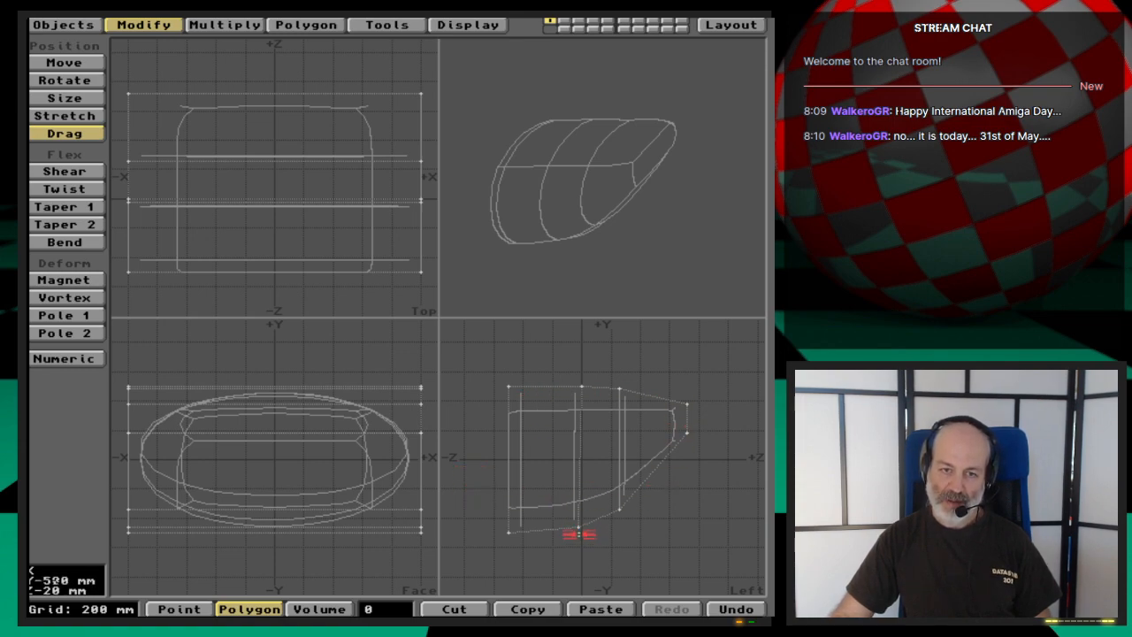
drag(580, 527, 582, 527)
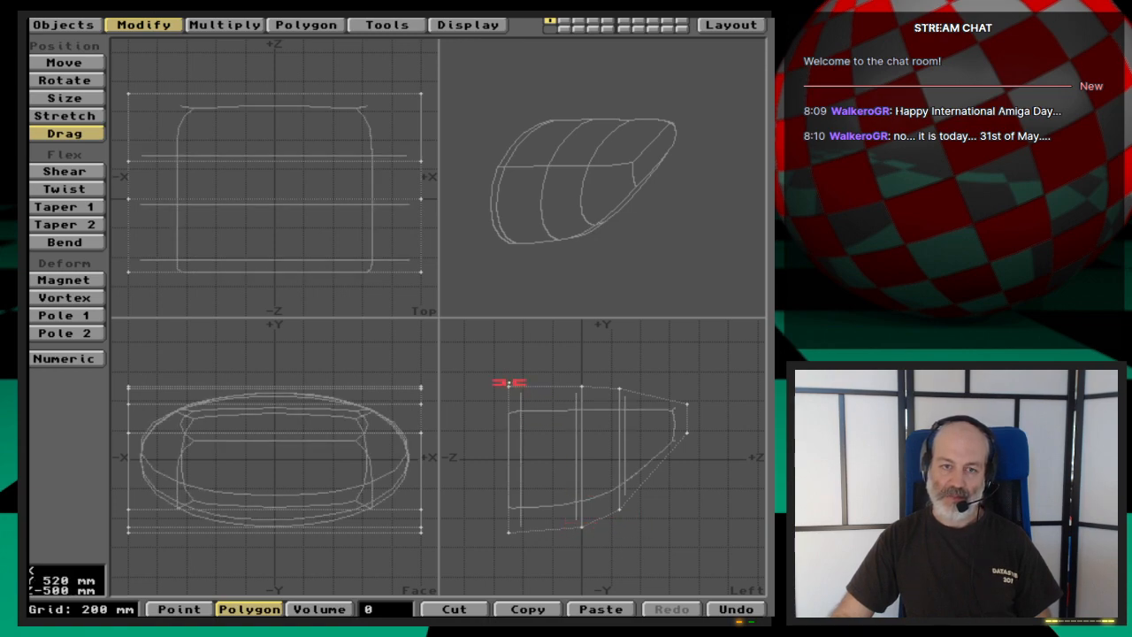
drag(511, 387, 507, 387)
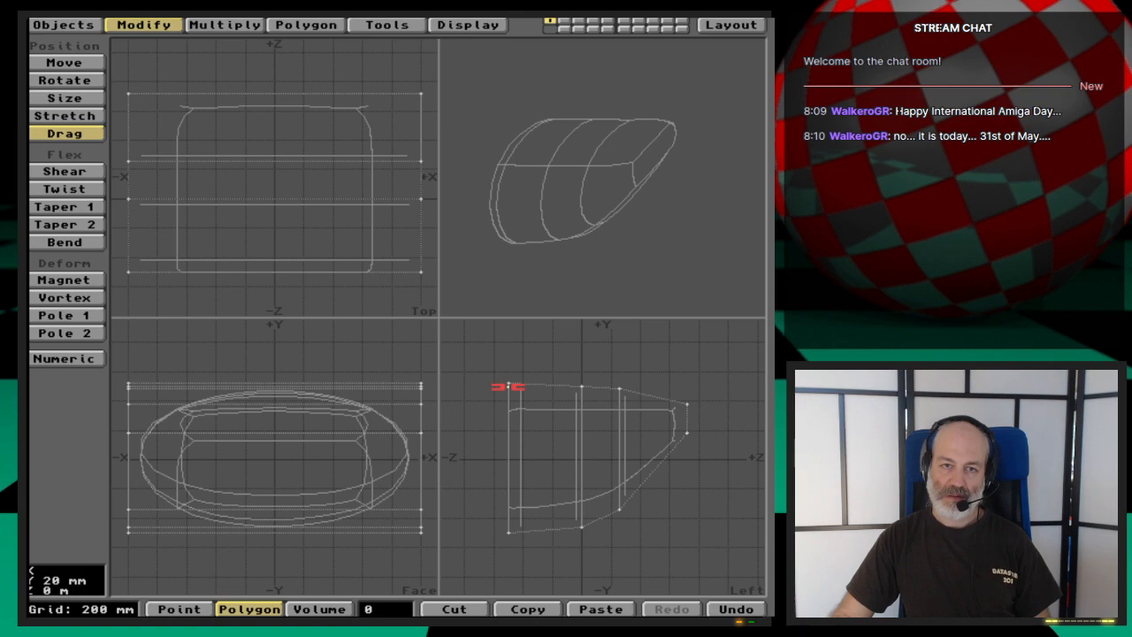
- Narrow the +Z end to about 320 mm either side of centre, and the cross-section behind it to about 900 mm either side
mouse_move(659, 235)
mouse_down()
mouse_move(678, 189)
mouse_move(642, 217)
mouse_move(678, 217)
mouse_move(672, 228)
mouse_up()
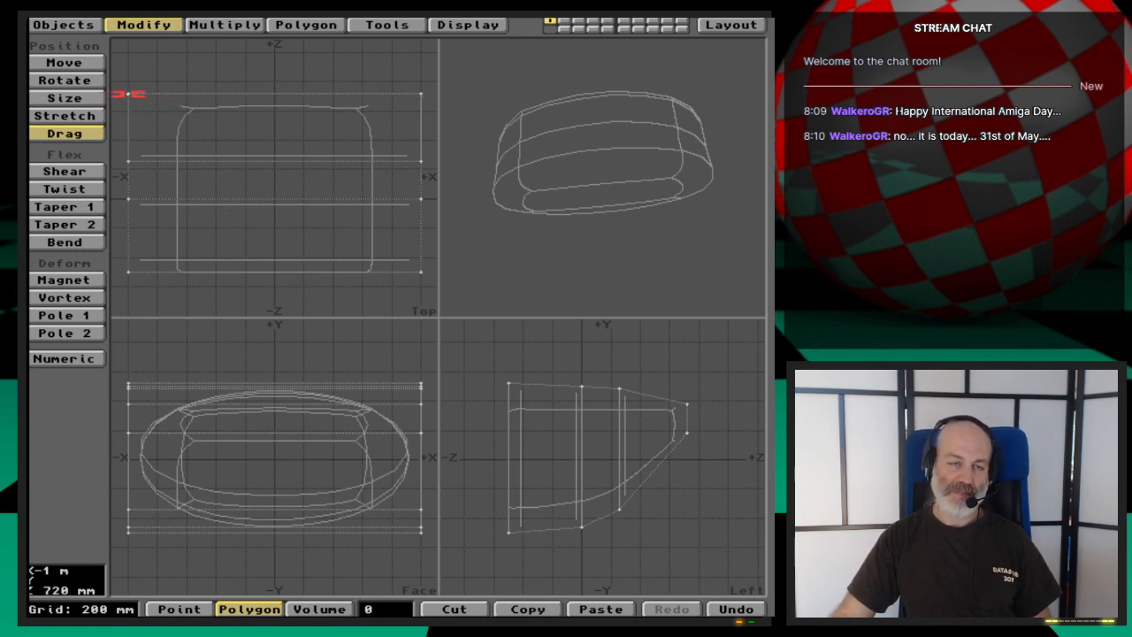
drag(128, 92, 211, 93)
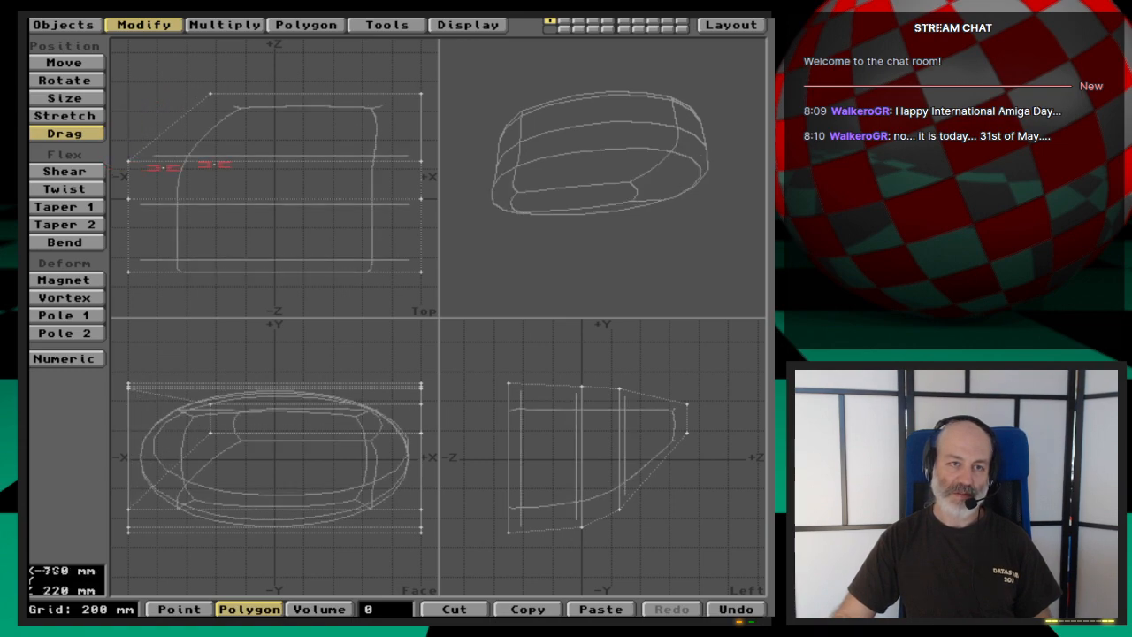
drag(419, 94, 326, 93)
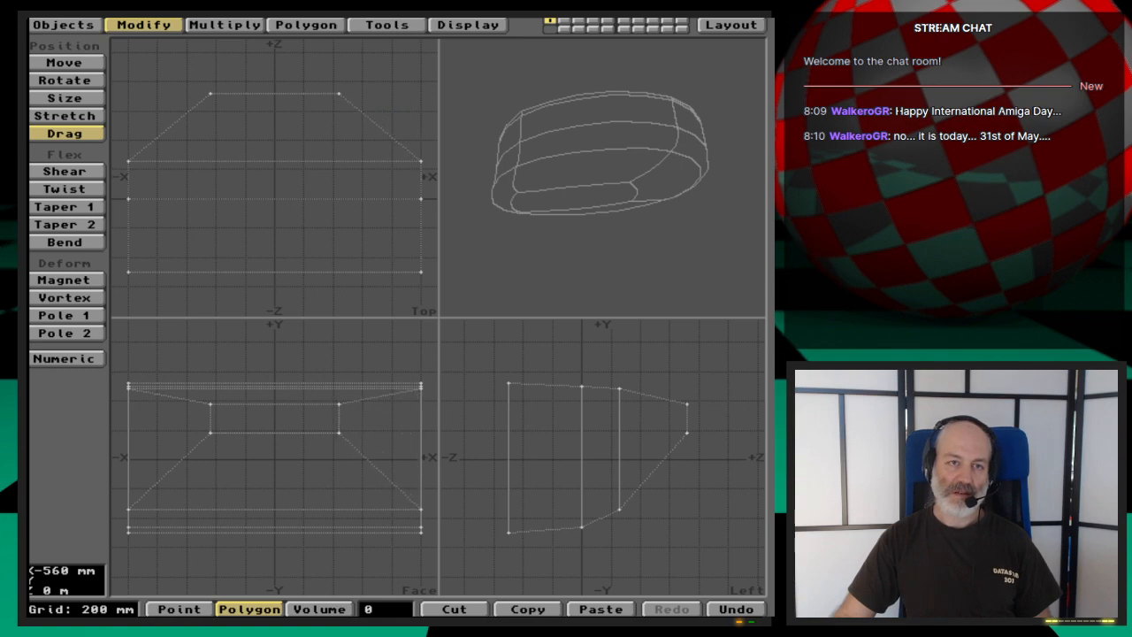
drag(339, 93, 338, 93)
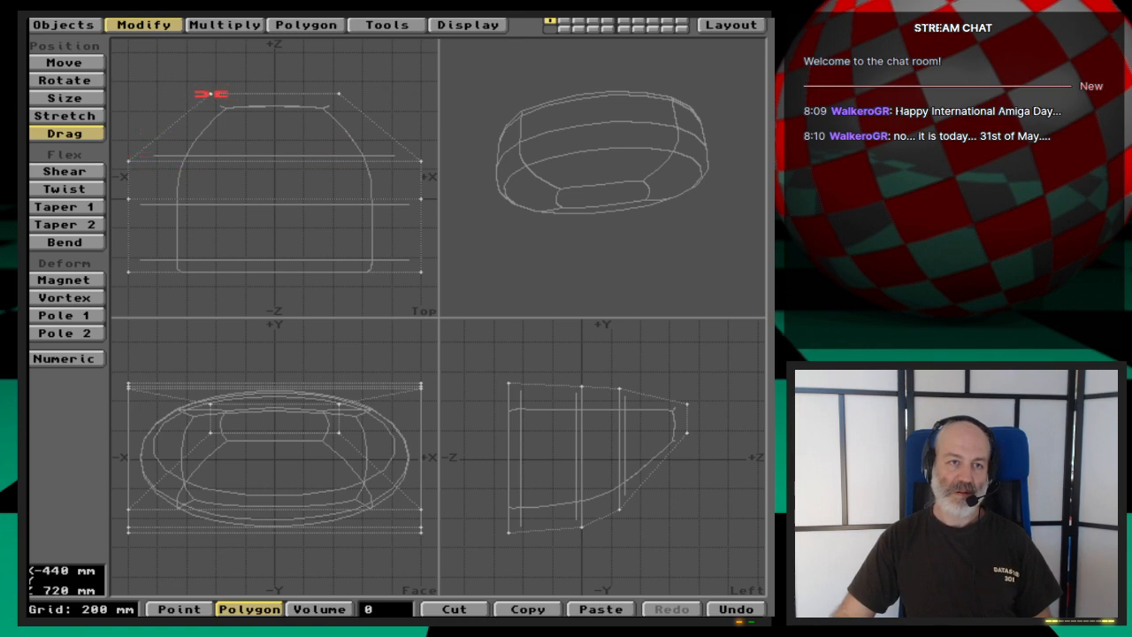
drag(210, 94, 229, 94)
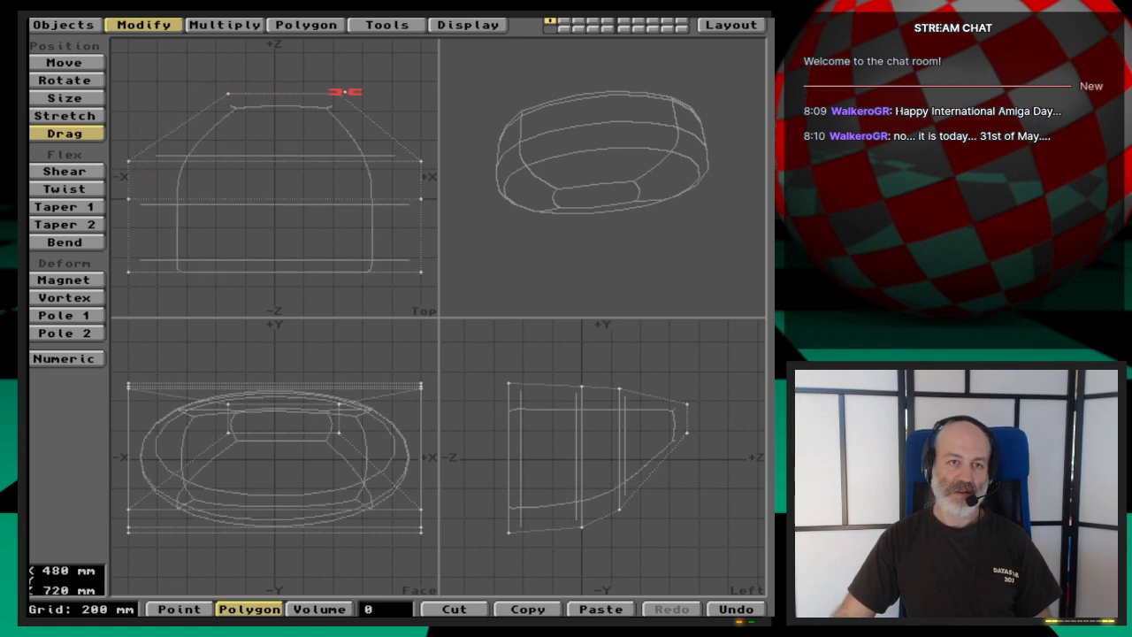
drag(336, 92, 321, 93)
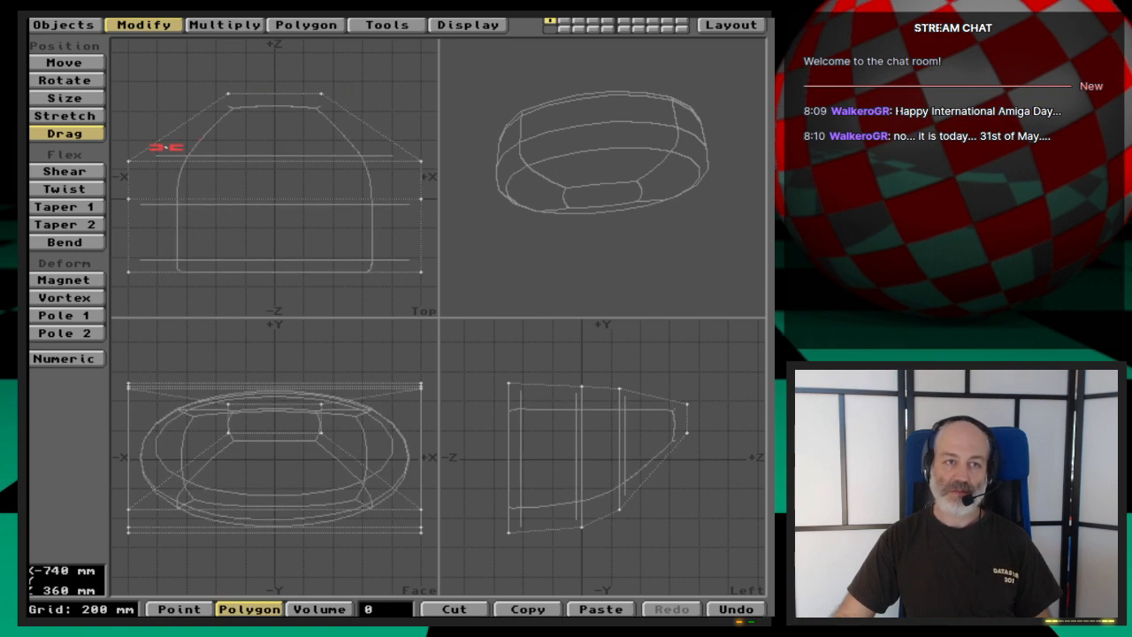
drag(131, 161, 144, 161)
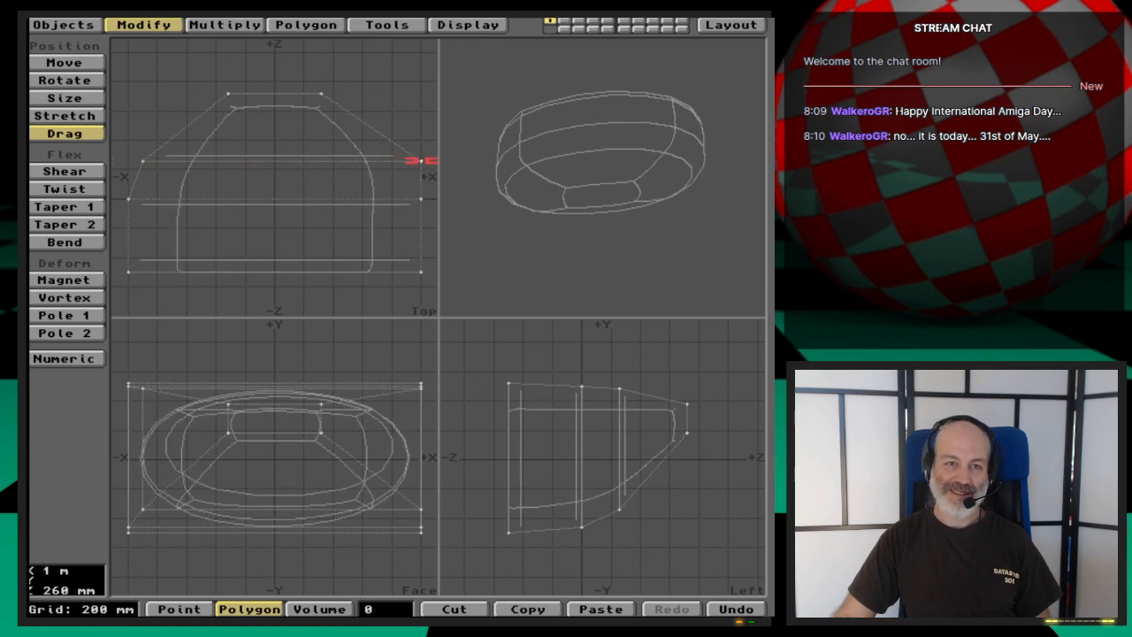
drag(421, 161, 412, 160)
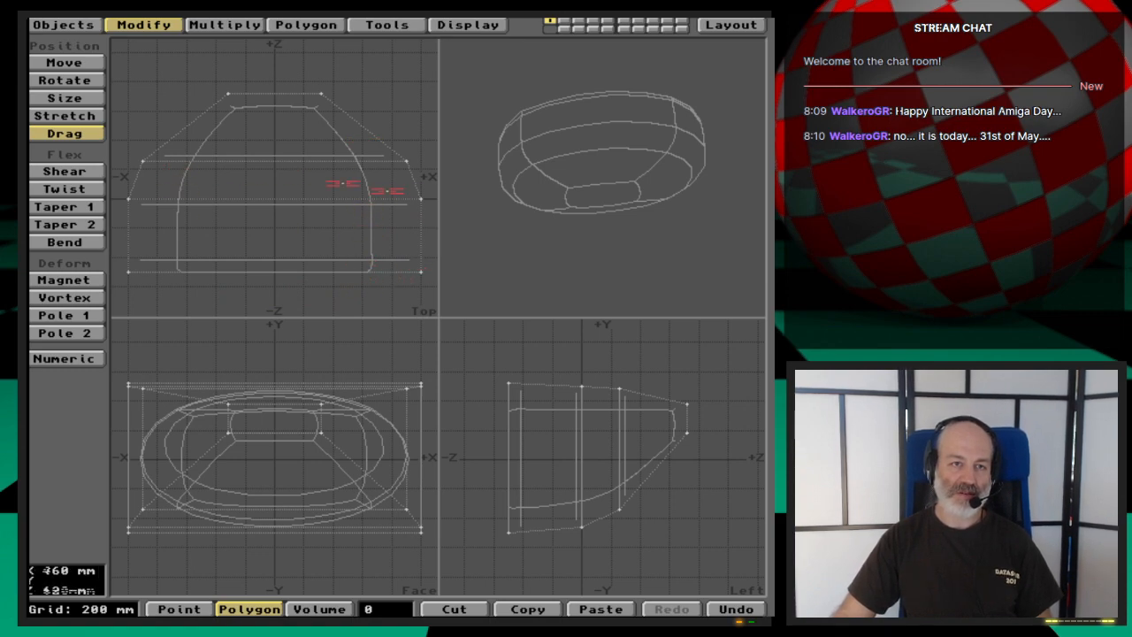
- Select the four control points of the Z = 0 cross-section and check their coordinates in Point Info
key(space)
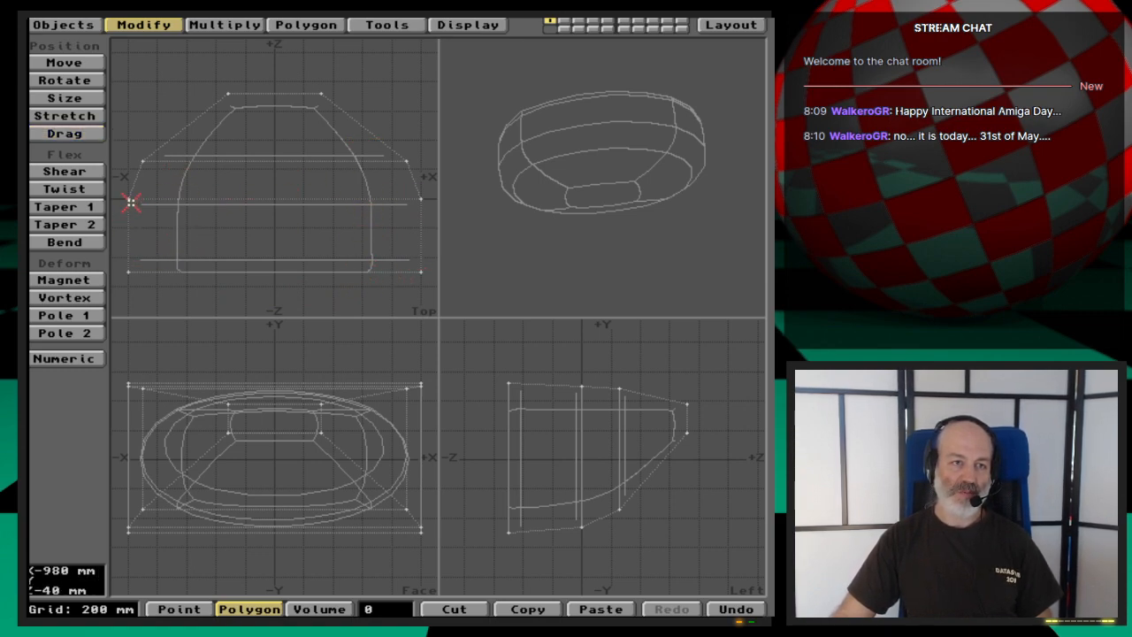
key(space)
key(space)
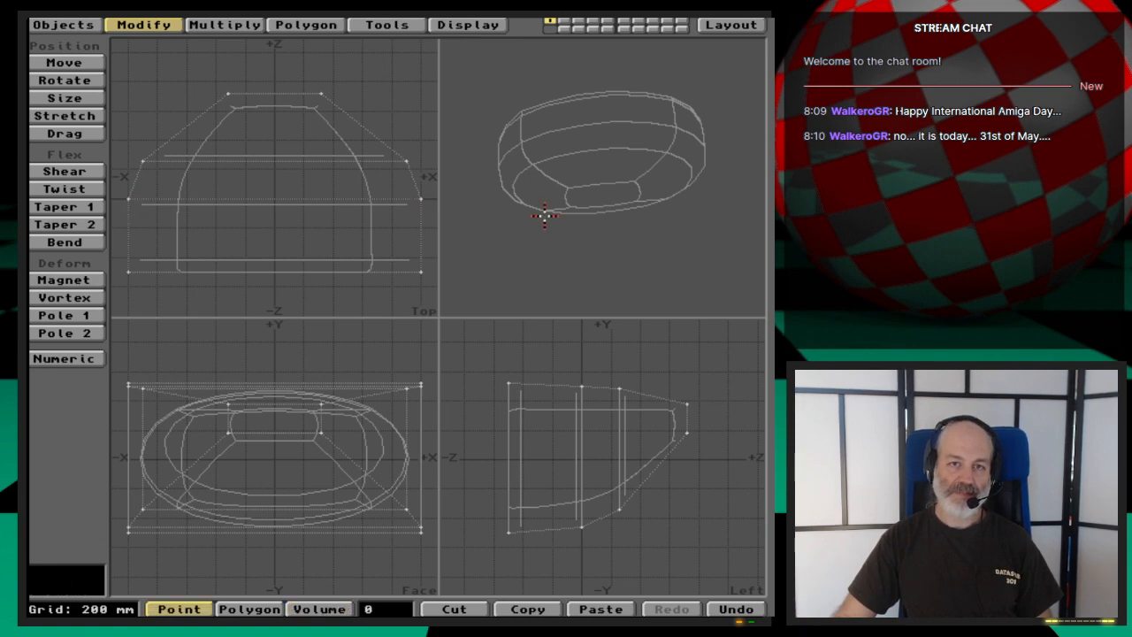
drag(545, 214, 564, 230)
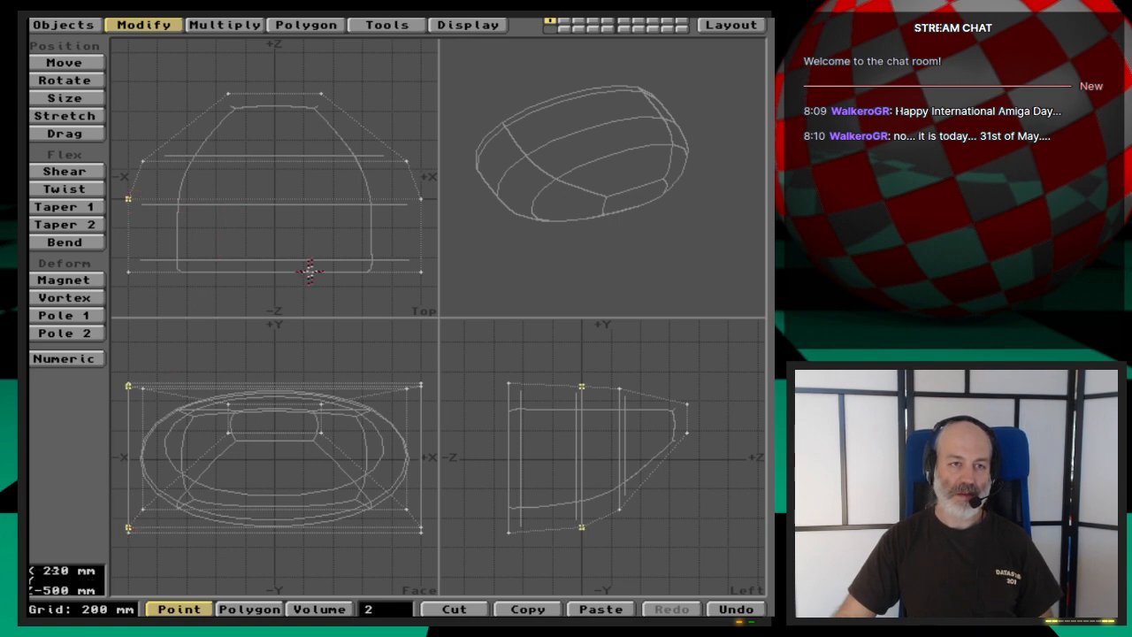
click(421, 200)
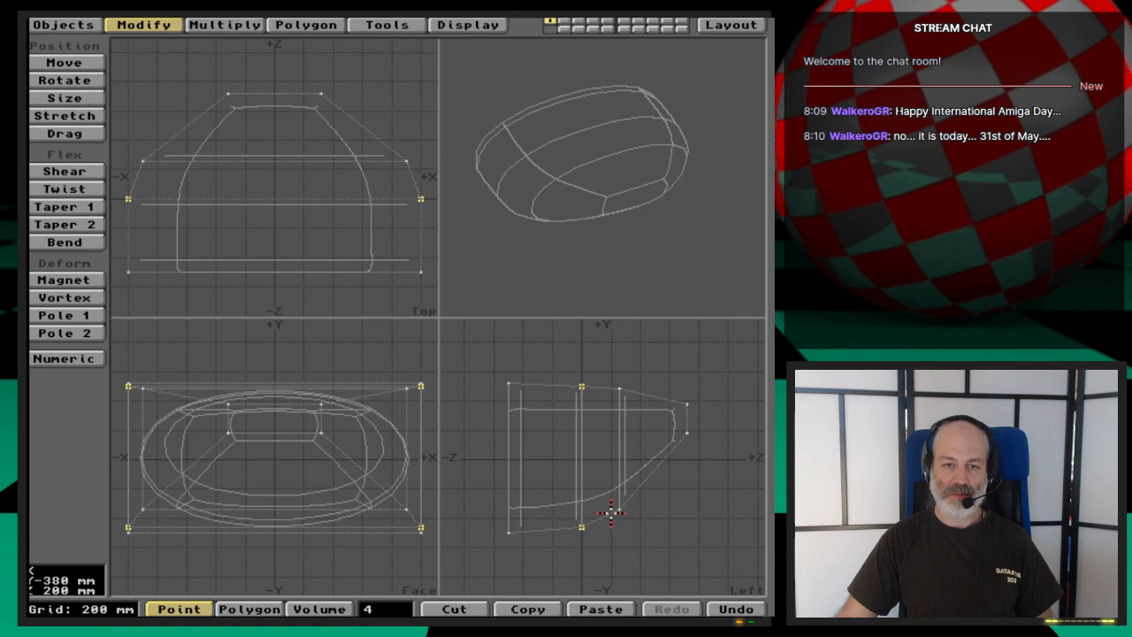
click(371, 609)
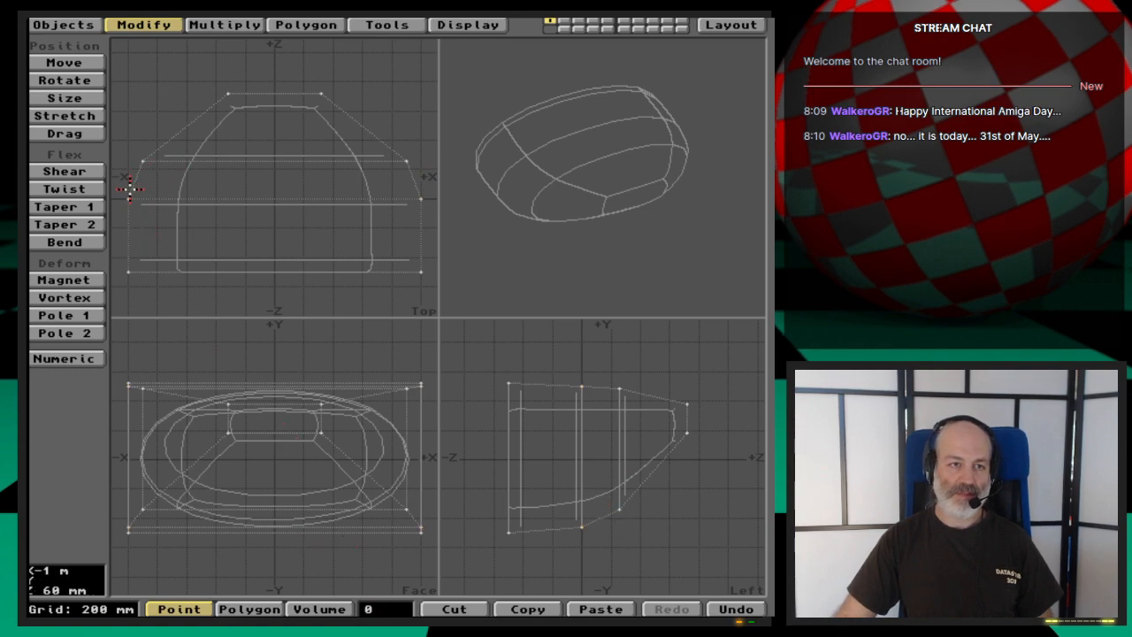
click(129, 199)
click(419, 200)
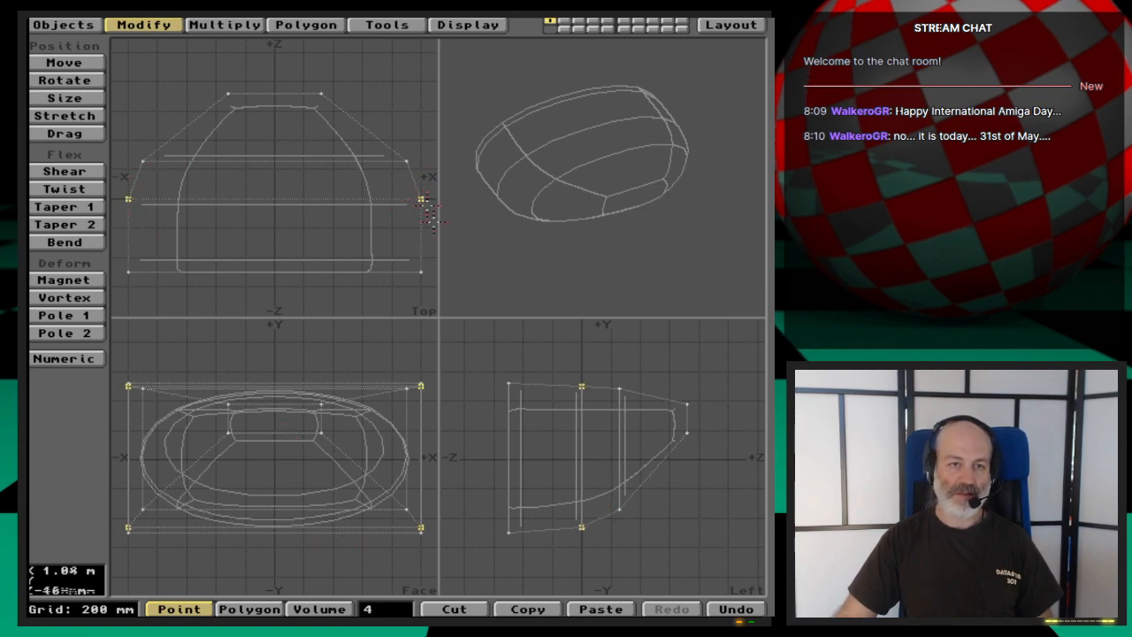
key(i)
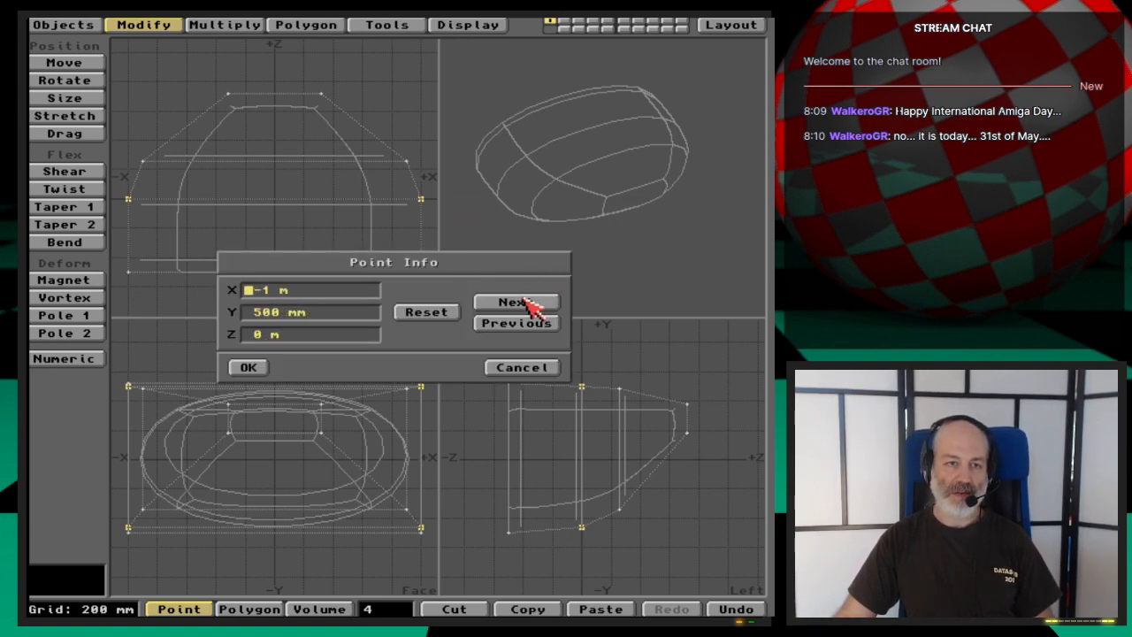
click(524, 302)
click(524, 370)
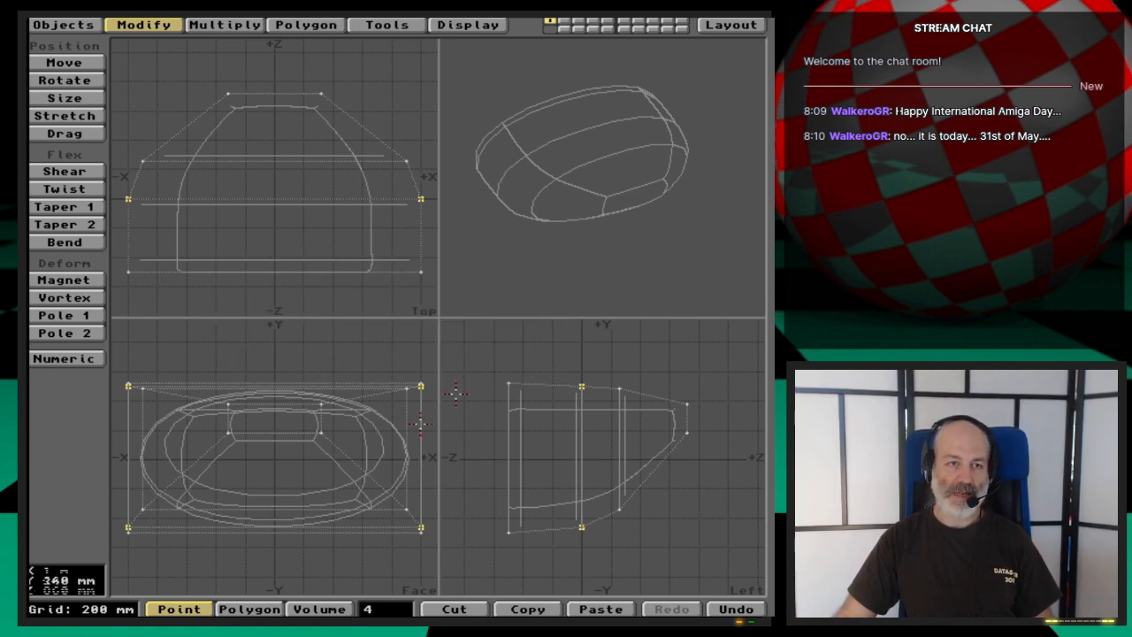
click(386, 608)
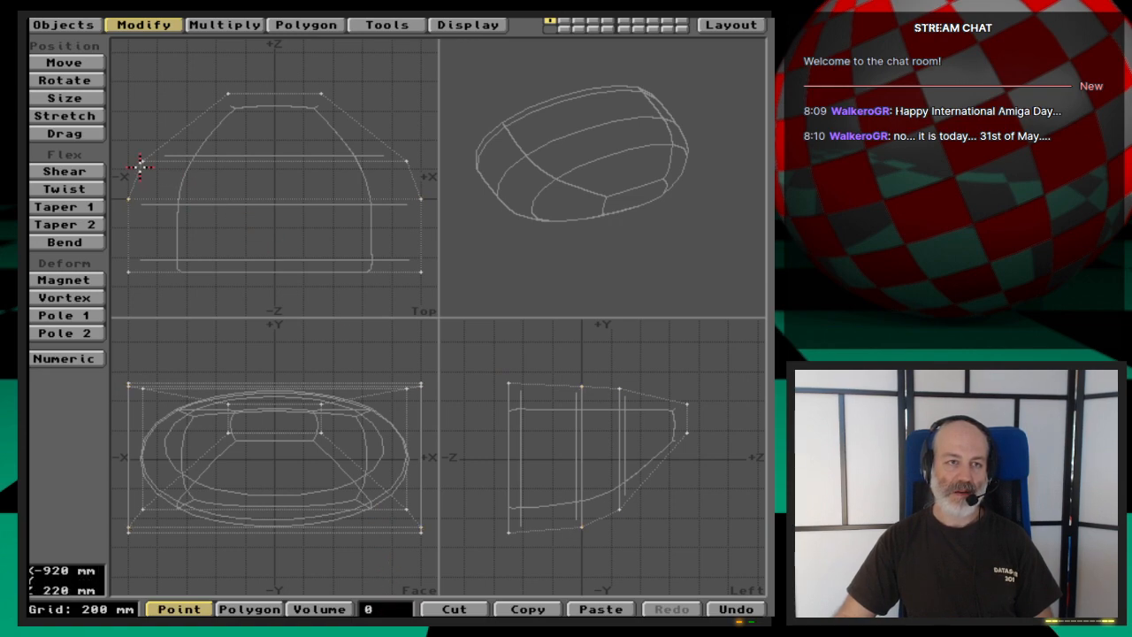
- Check the coordinates of the four control points in the cross-section just behind the +Z end for symmetry
drag(140, 166, 152, 160)
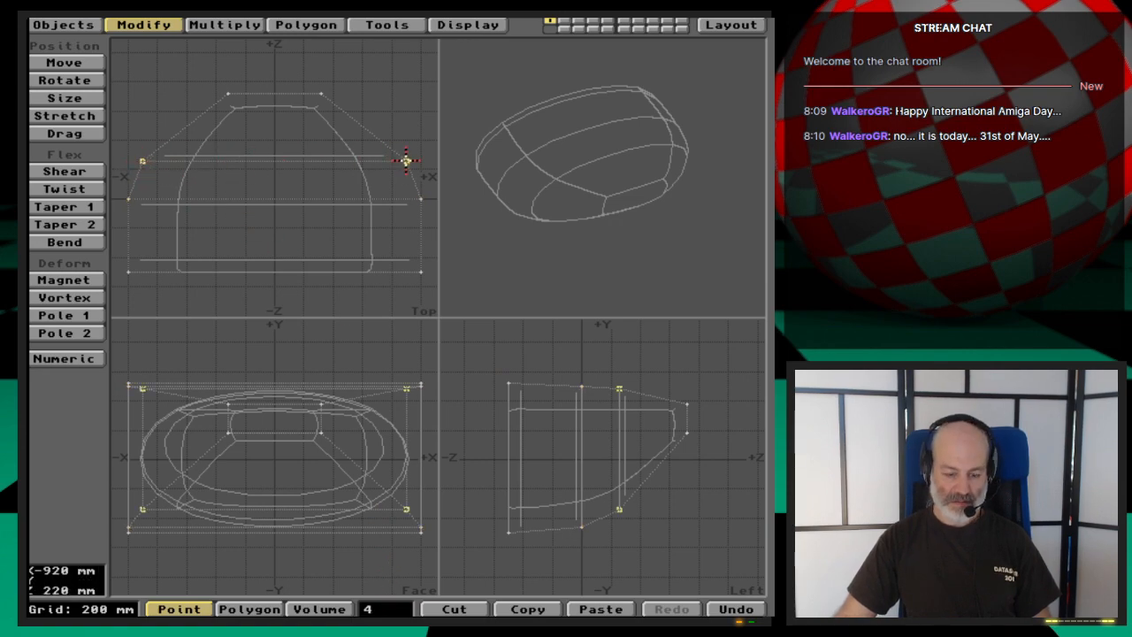
key(i)
click(534, 303)
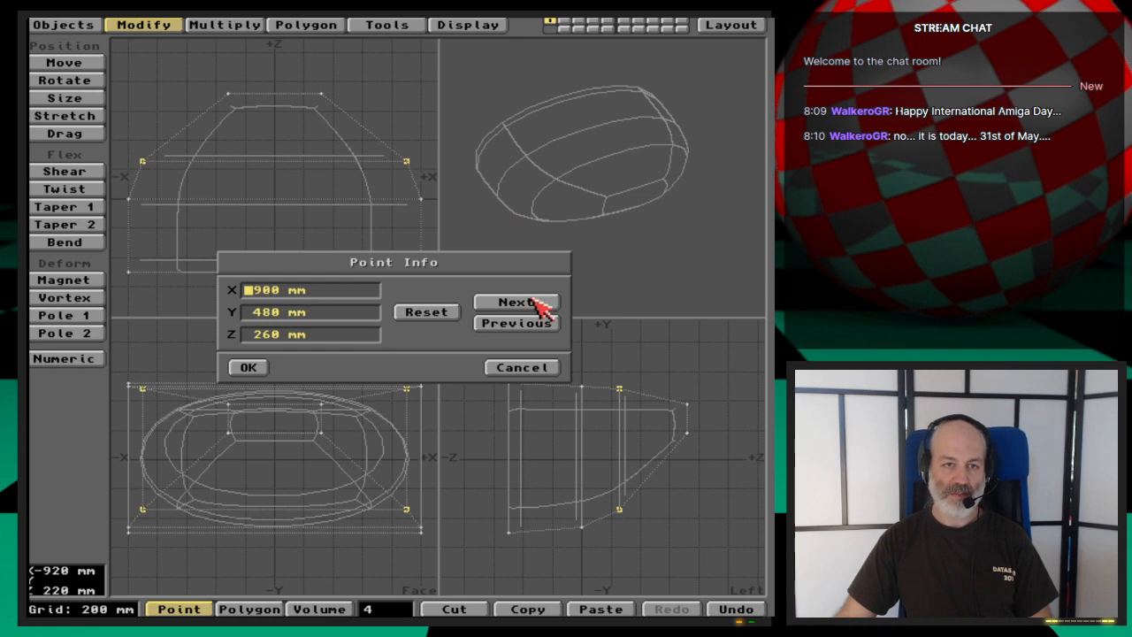
click(539, 304)
click(538, 304)
click(529, 368)
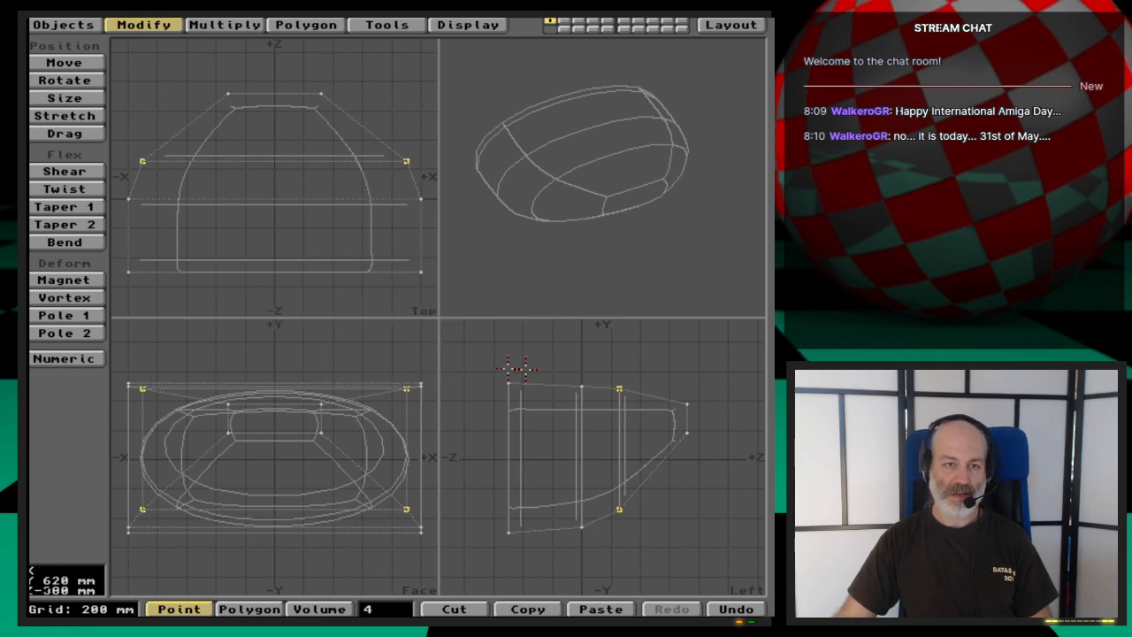
click(406, 608)
- Check the coordinates of the four control points at the narrow +Z end, leaving them unchanged
click(225, 92)
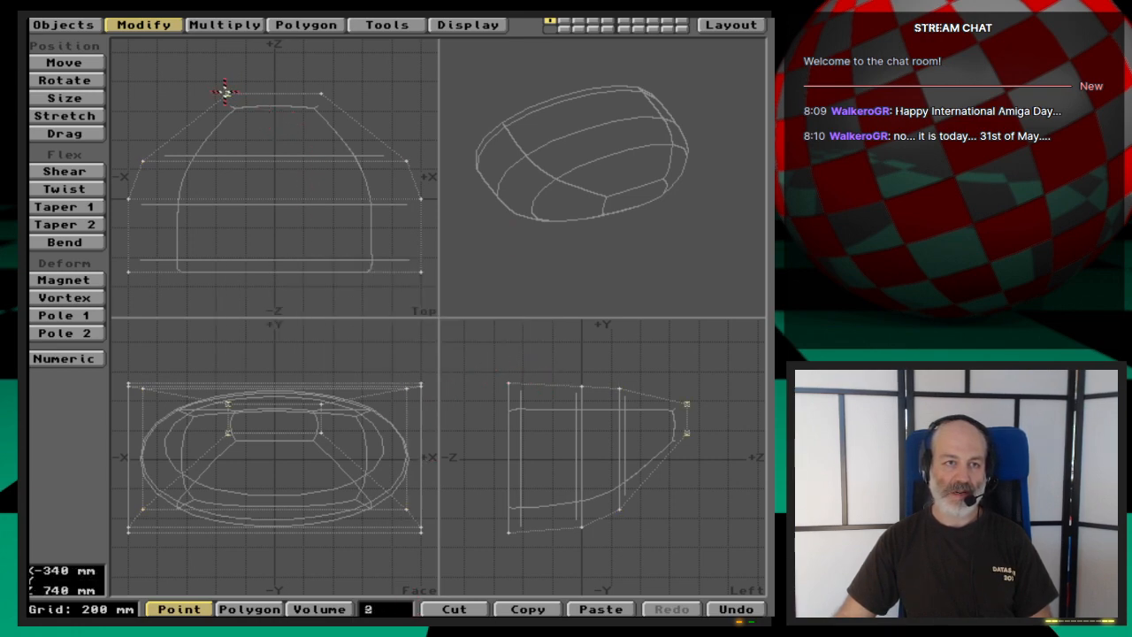
key(i)
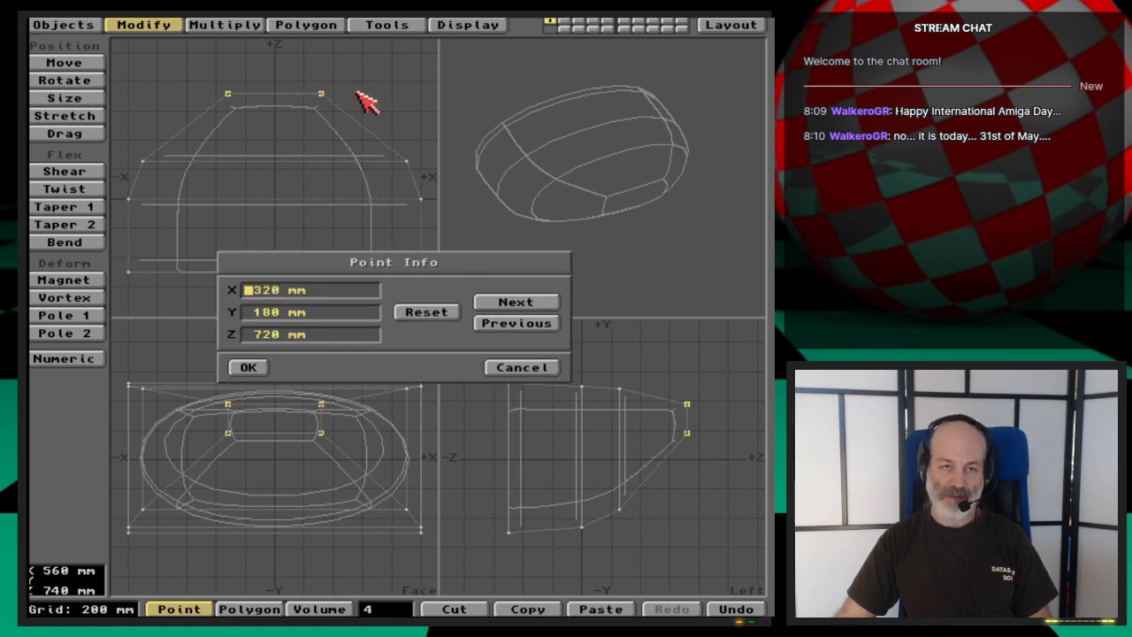
click(544, 302)
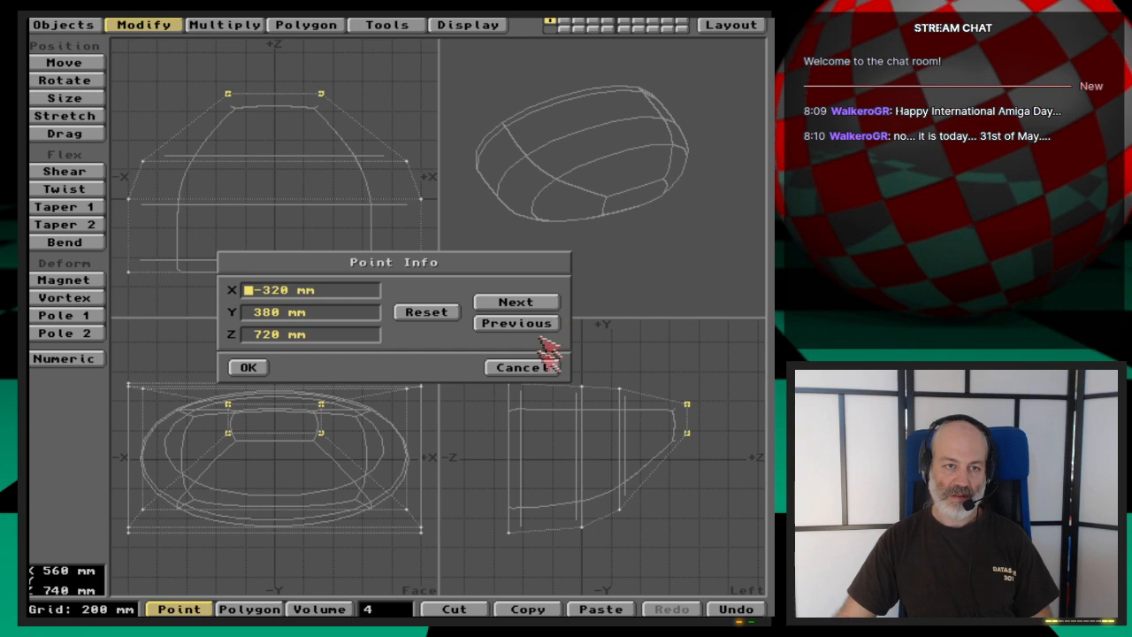
click(536, 366)
click(402, 609)
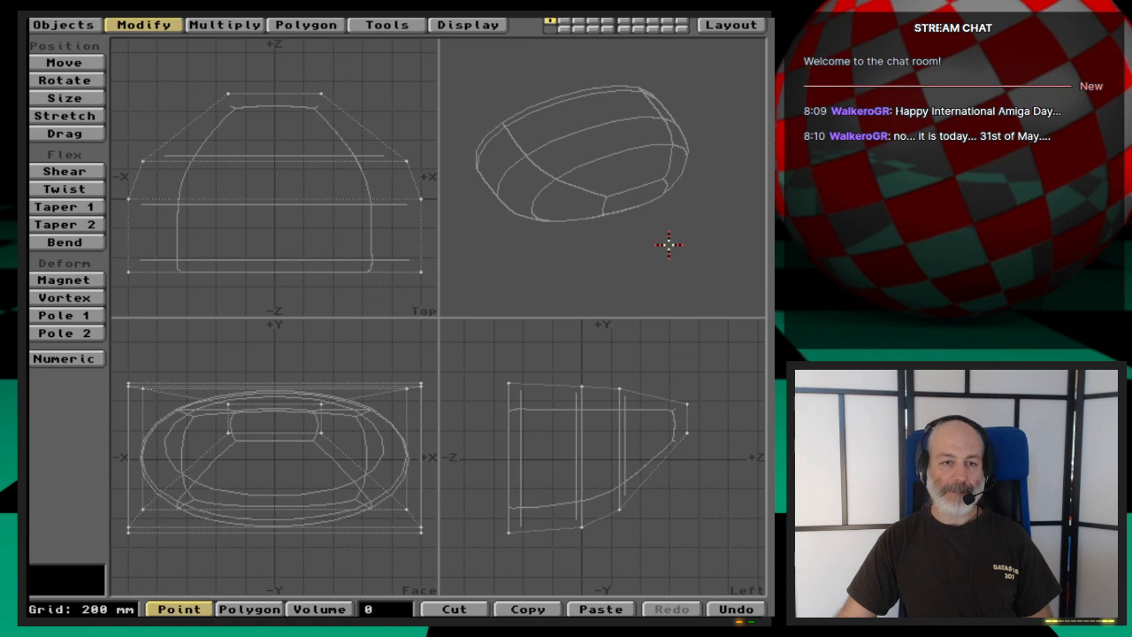
- Switch the body to its plain polygon cage, examine it in the perspective view and switch back to MetaNURBS
key(Tab)
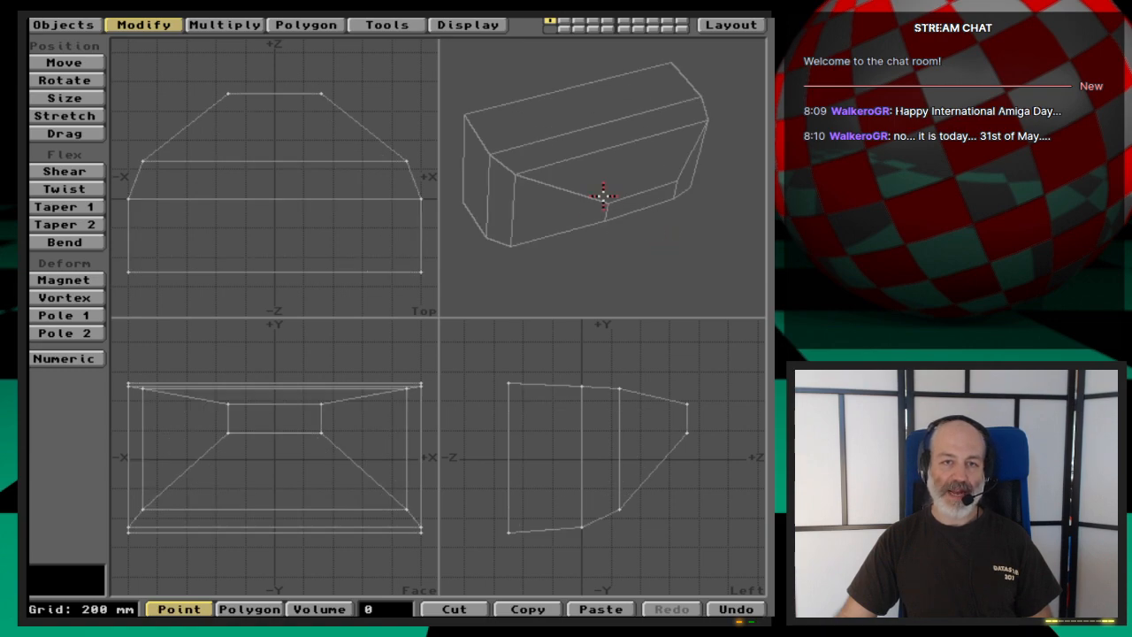
drag(602, 195, 694, 236)
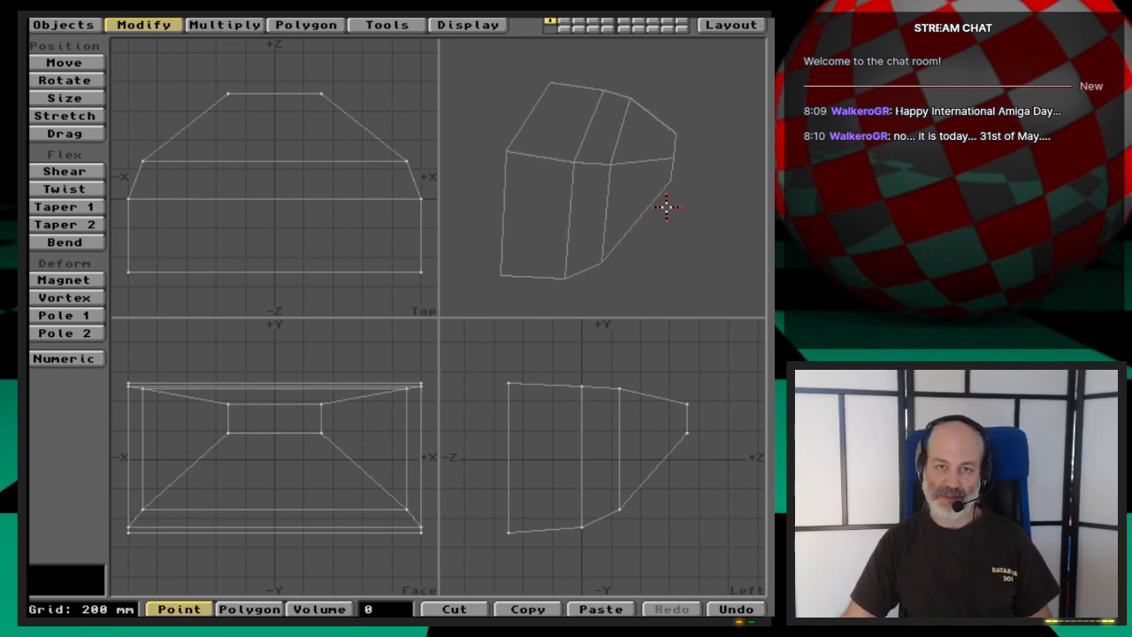
key(Tab)
- Freeze the MetaNURBS body into a polygon mesh, examine it in perspective and undo the freeze
drag(630, 245, 659, 227)
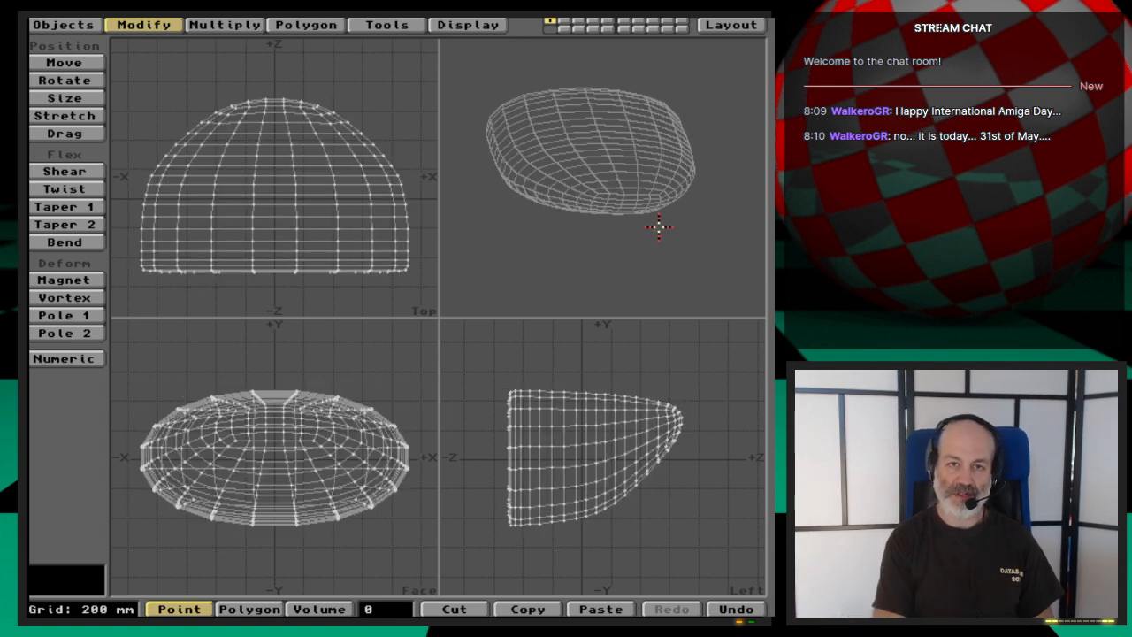
drag(599, 276, 664, 215)
key(u)
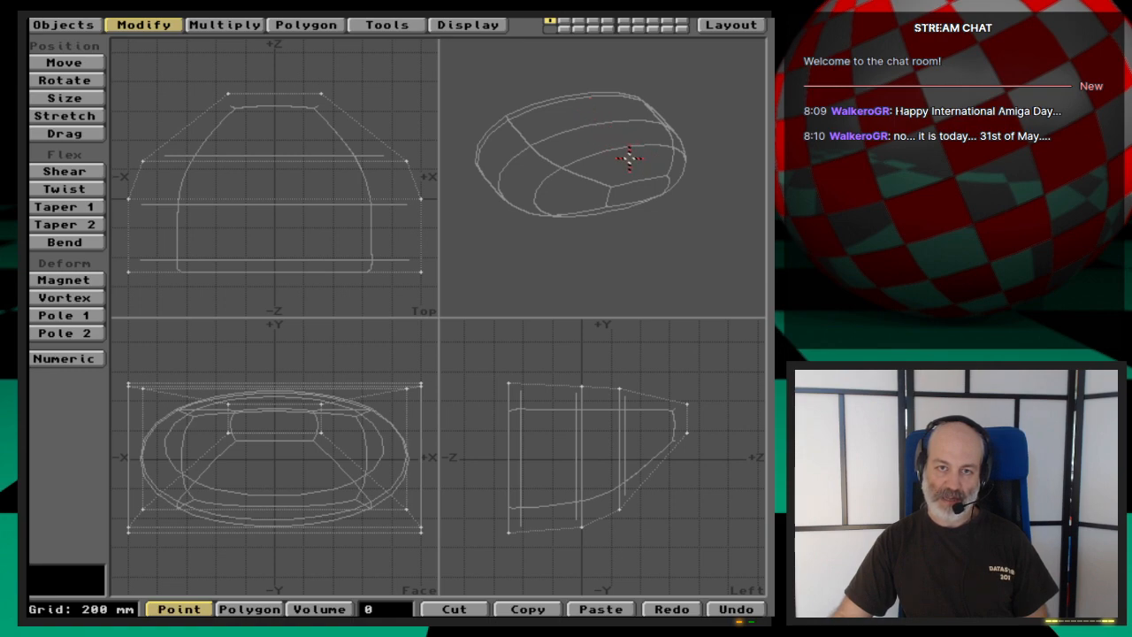
key(space)
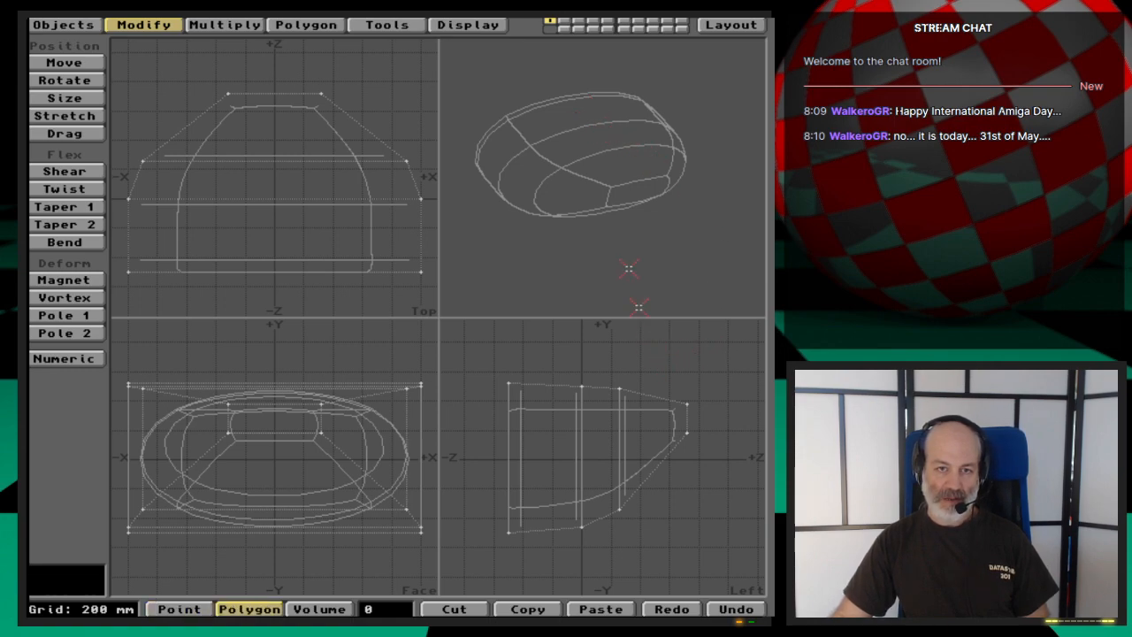
drag(300, 152, 300, 199)
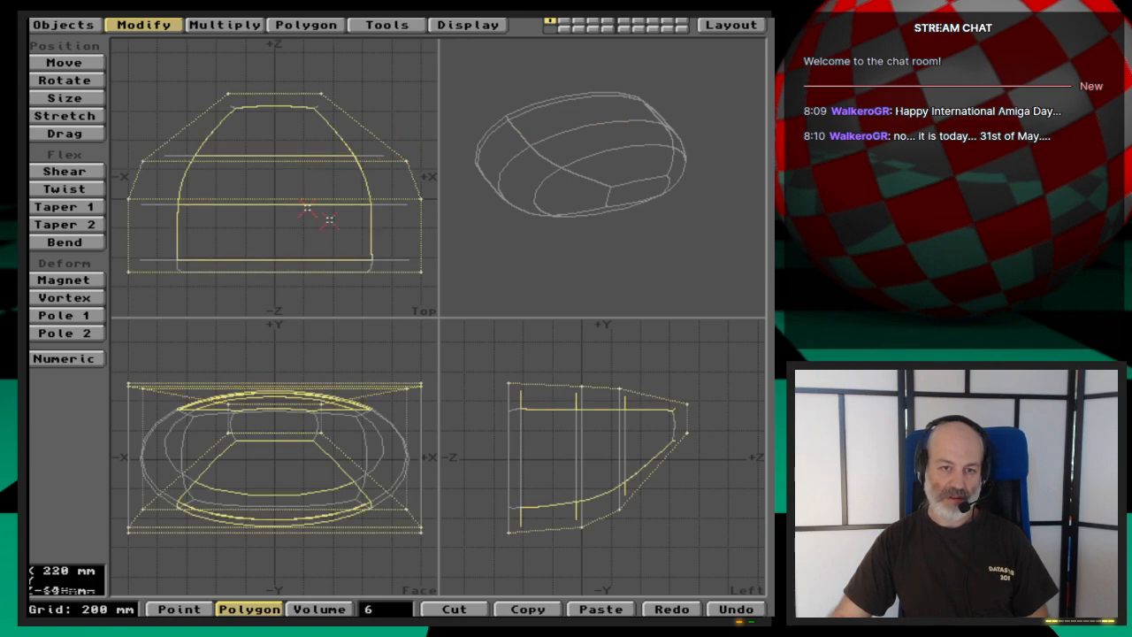
mouse_move(522, 518)
shift+mouse_down()
mouse_move(652, 459)
mouse_move(722, 495)
shift+mouse_up()
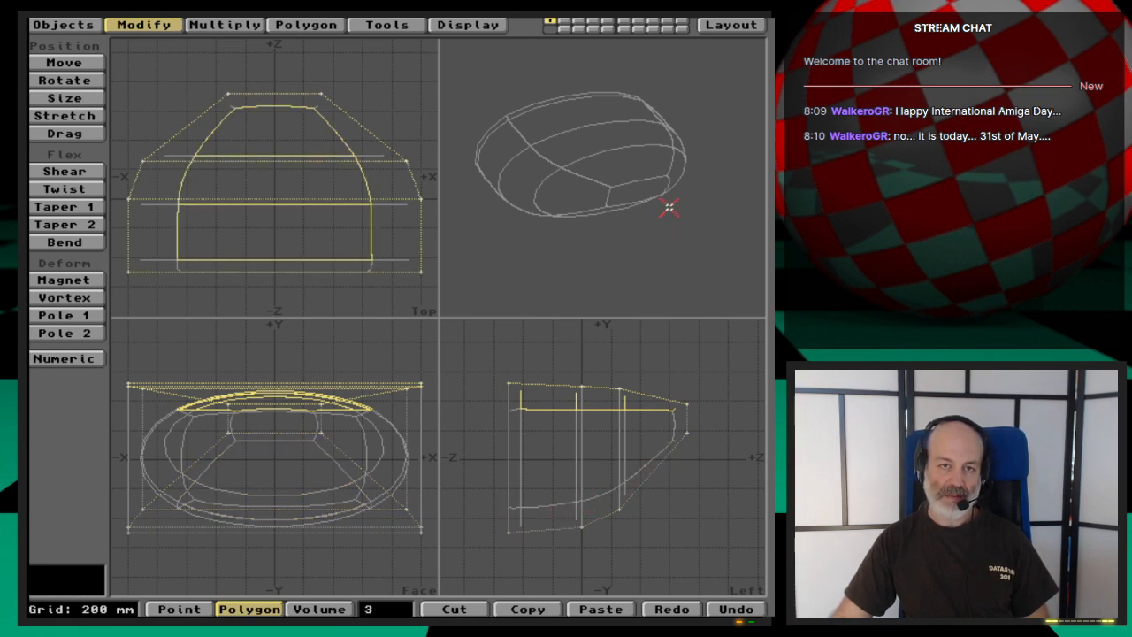
drag(669, 207, 646, 215)
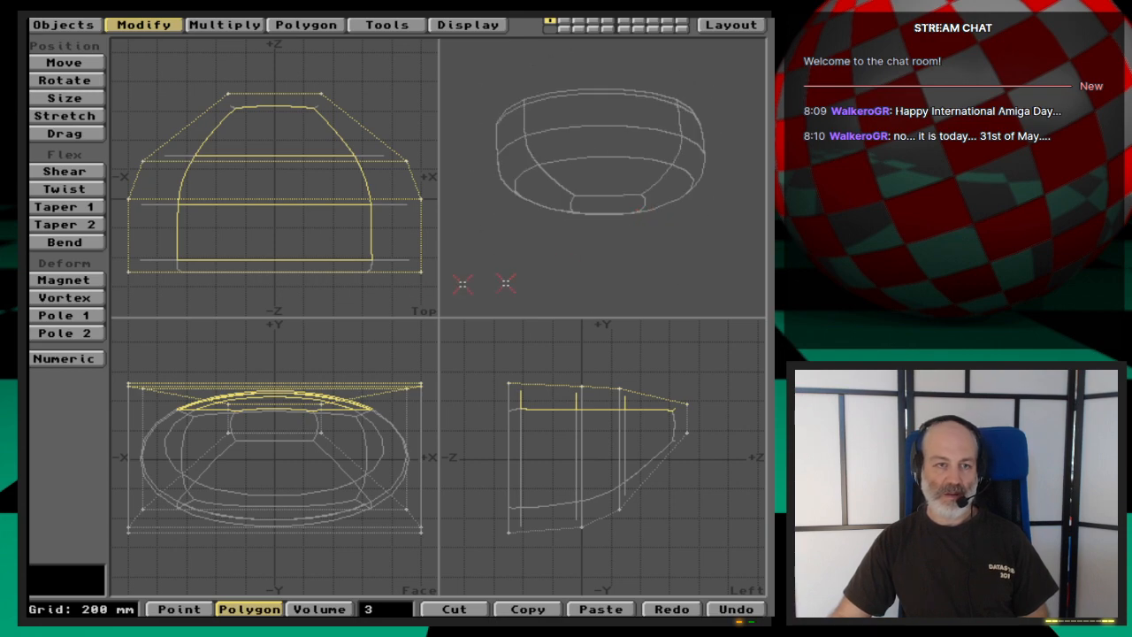
click(250, 25)
click(86, 181)
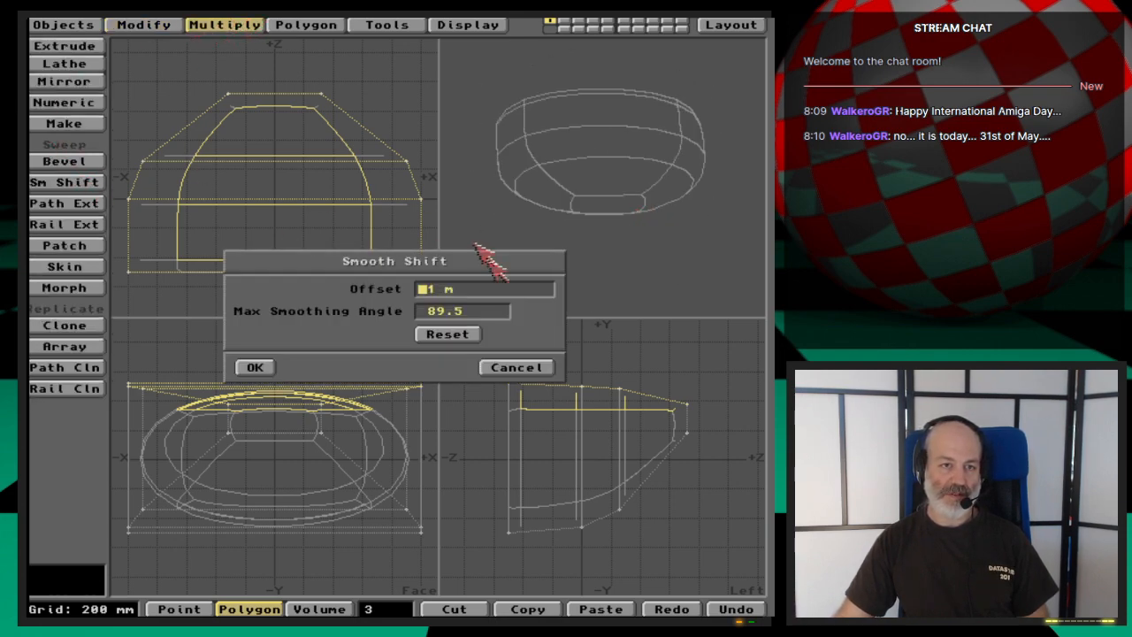
click(534, 368)
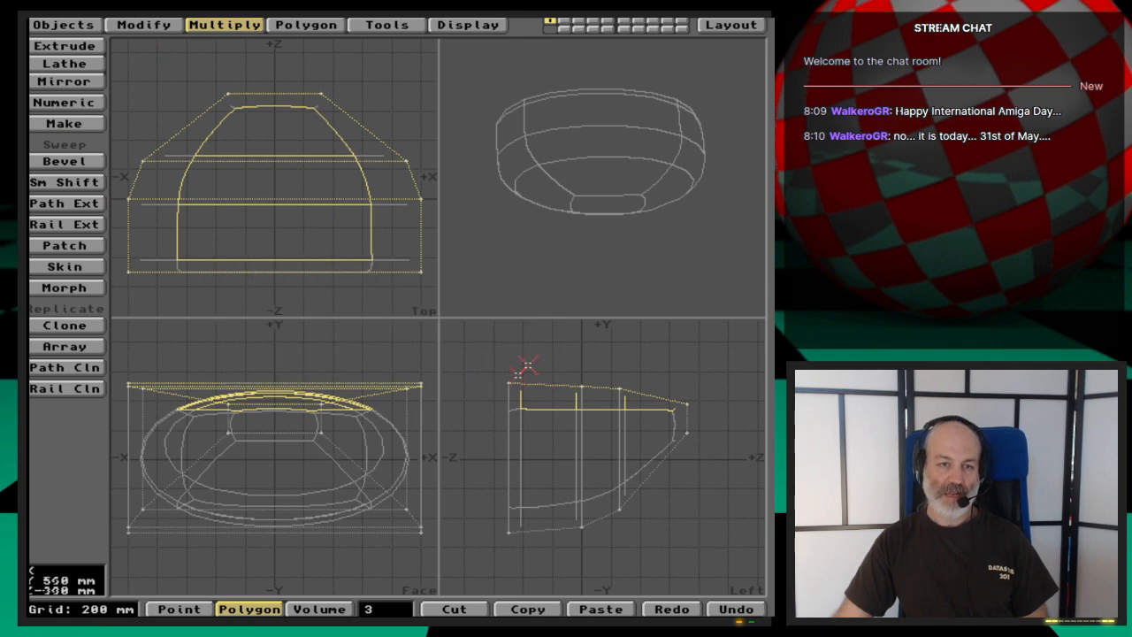
click(395, 611)
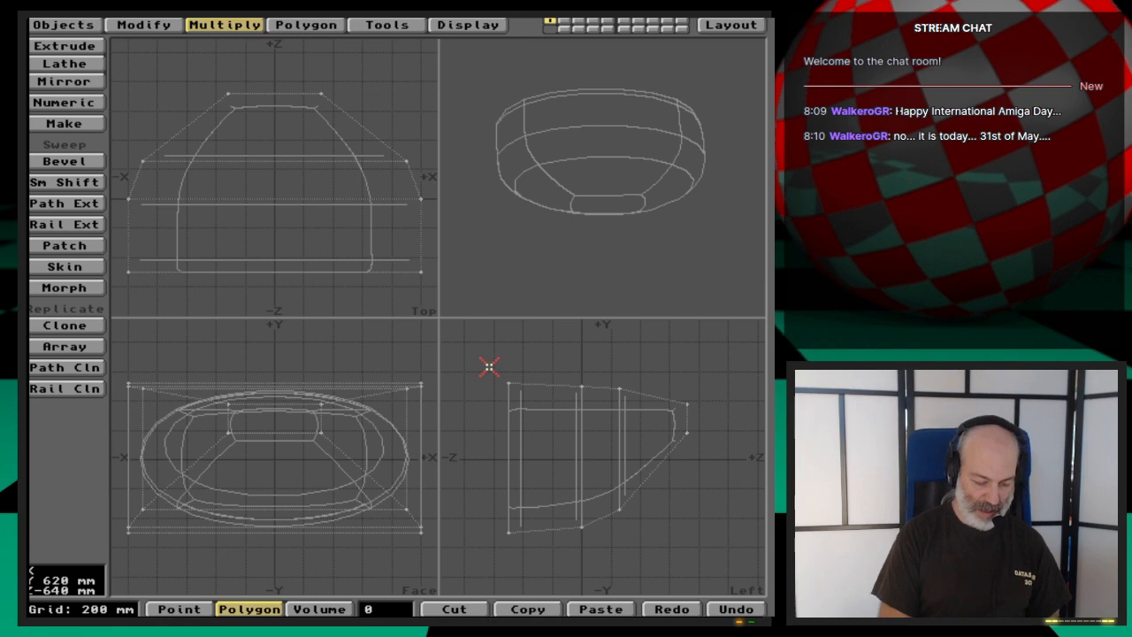
- Save the MetaNURBS object as Basin2_nurbs in the 3D:webcast/Ep.49/Objects drawer
key(s)
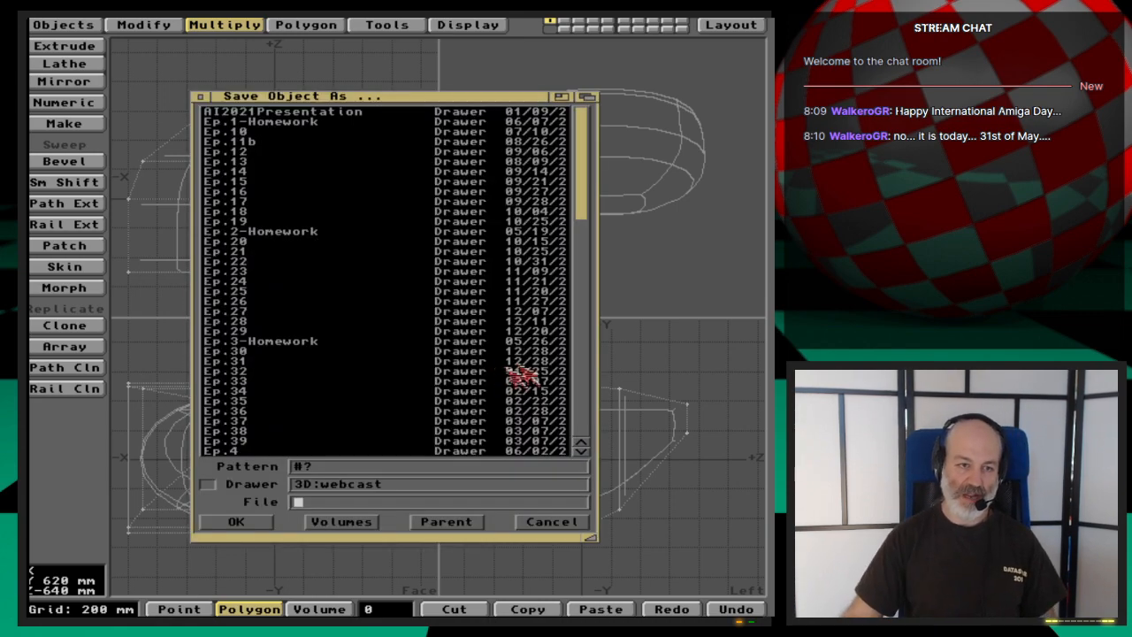
scroll(283, 415, down, 10)
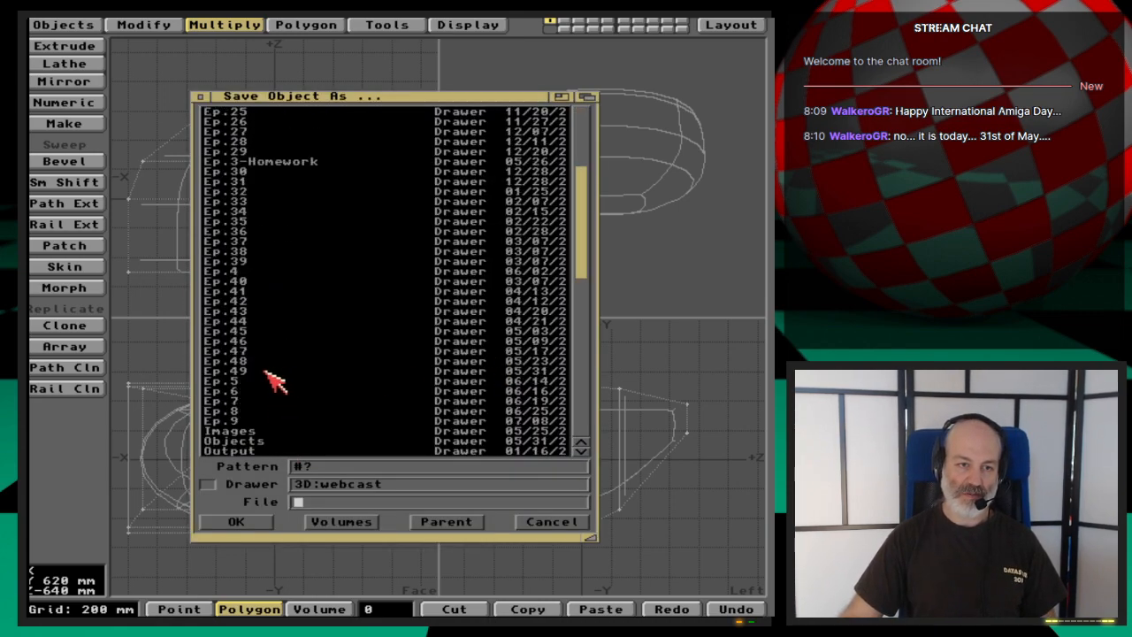
click(268, 372)
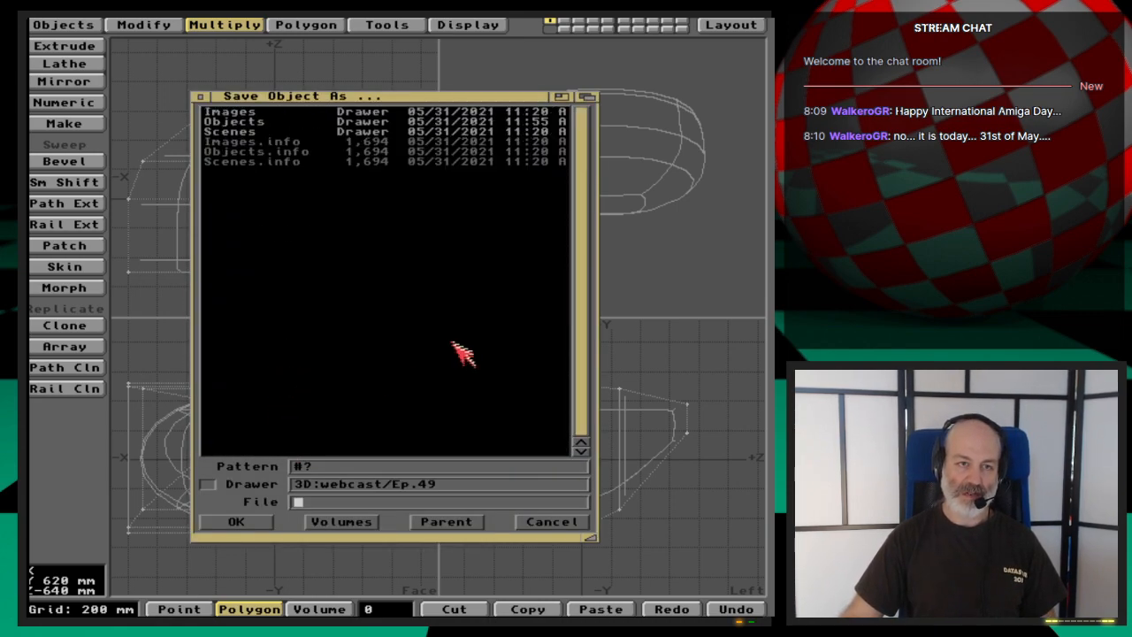
click(248, 124)
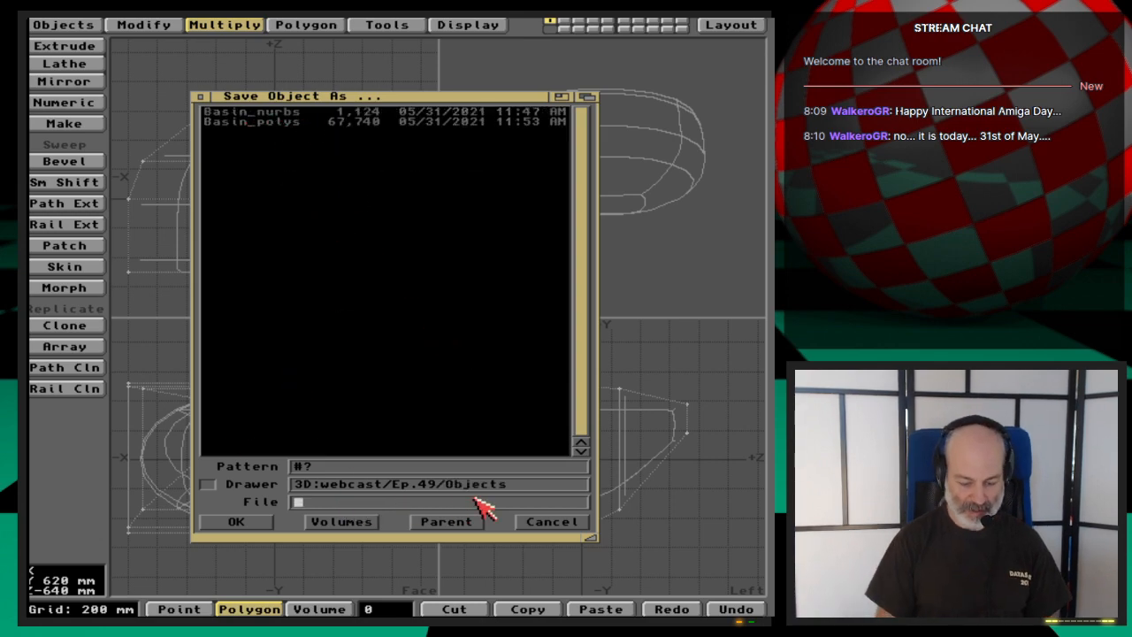
text(Basin2_)
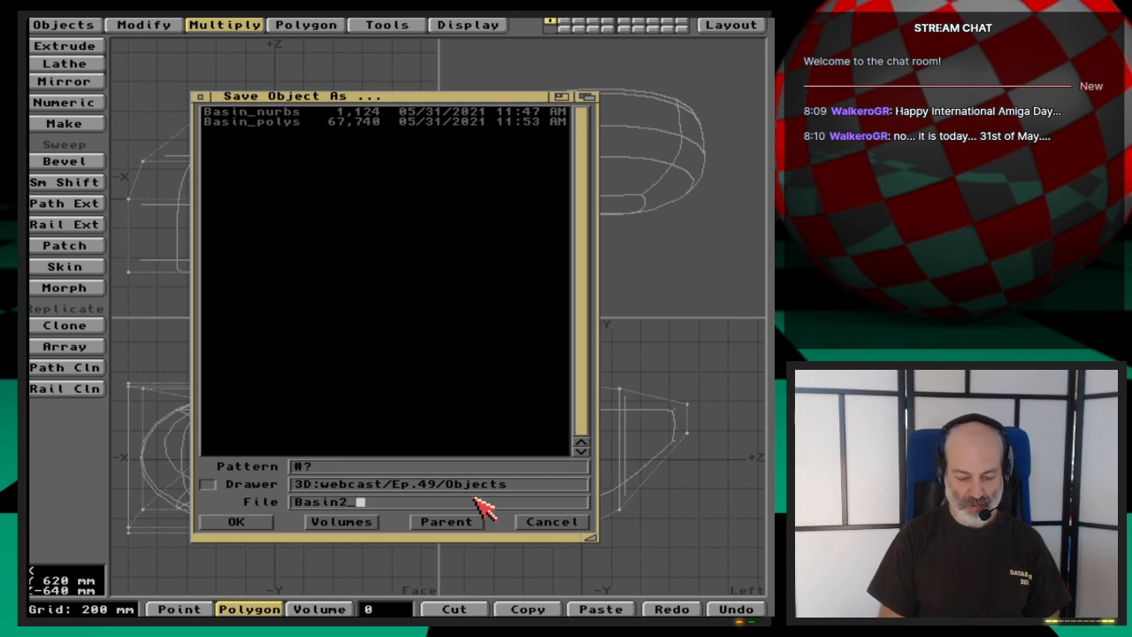
text(cage)
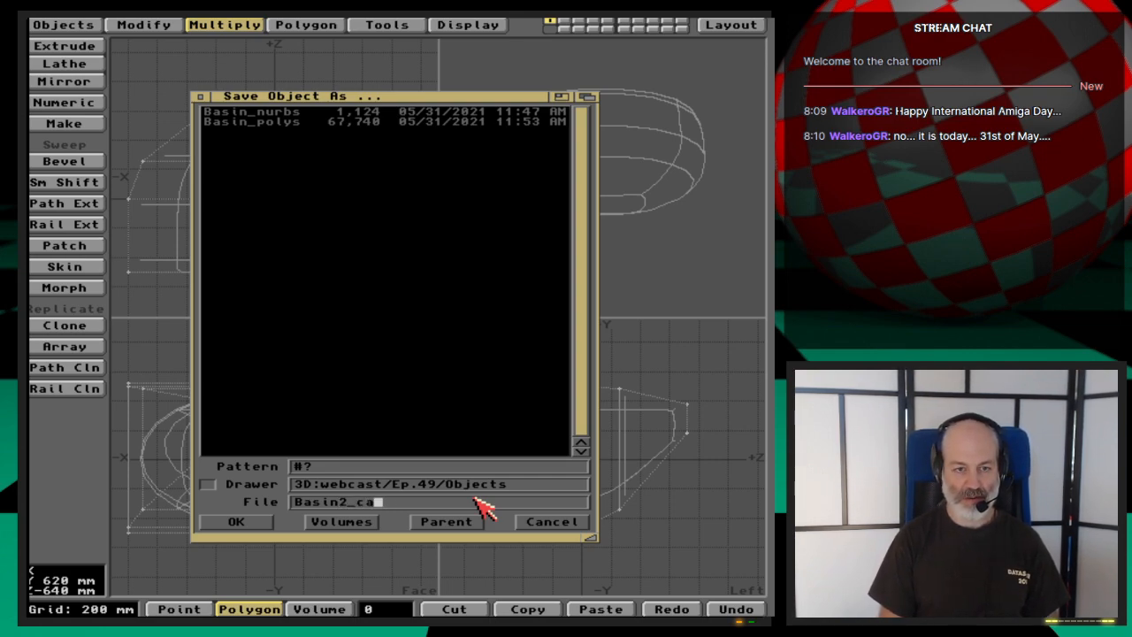
key(BackSpace)
key(BackSpace)
text(nurbs)
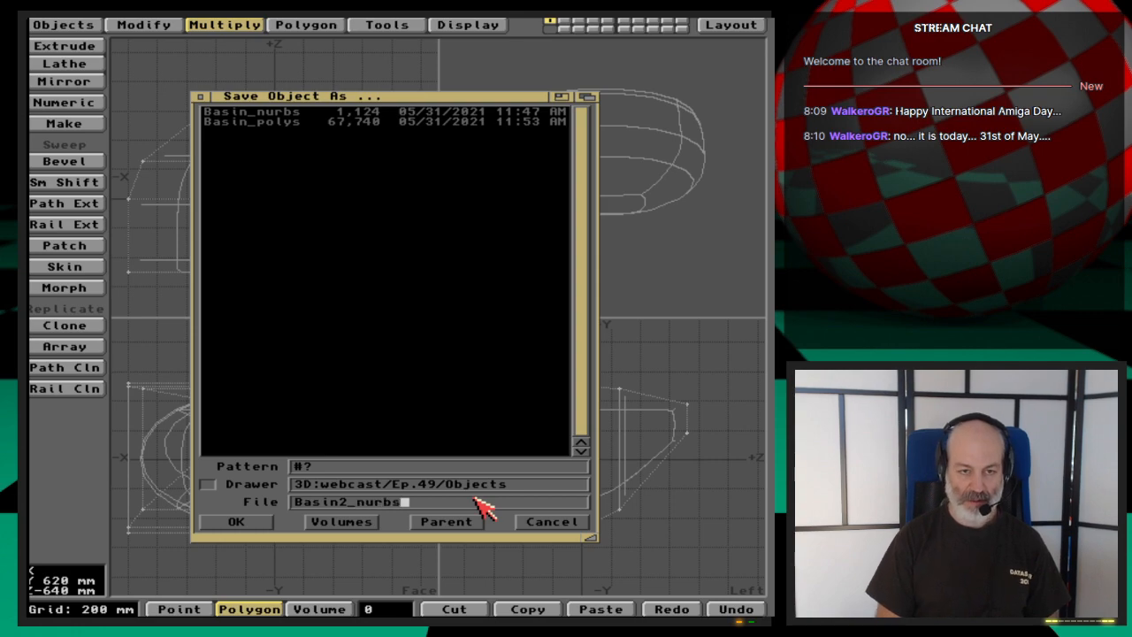
key(Return)
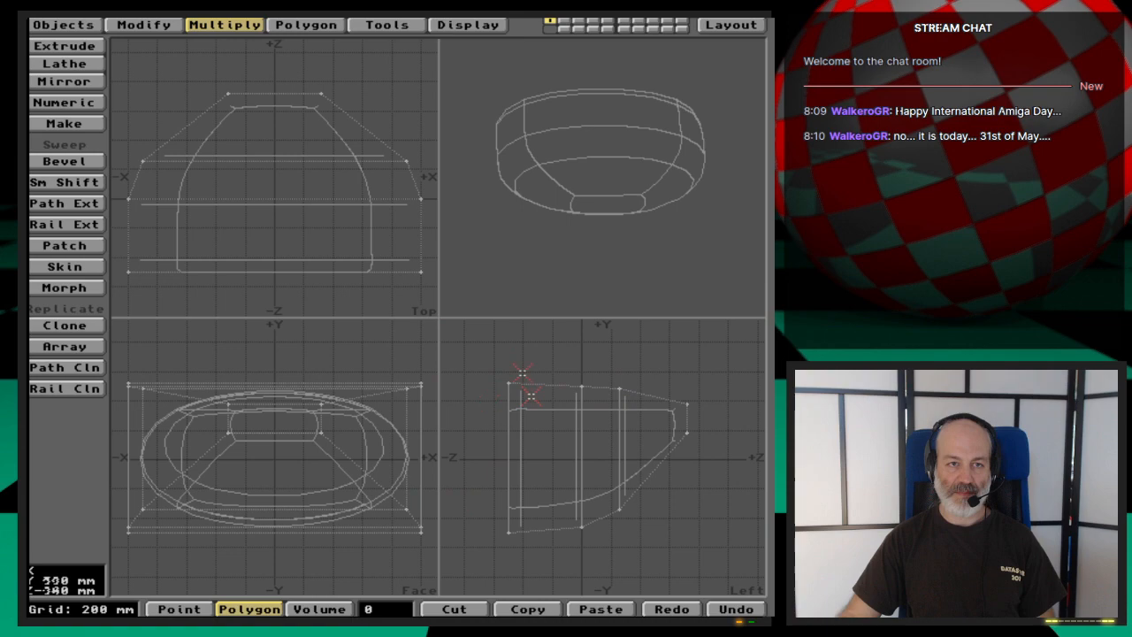
- Select the body's three top polygons, apply Smooth Shift with a 0 m offset and examine the sharpened rim in perspective
drag(288, 156, 289, 225)
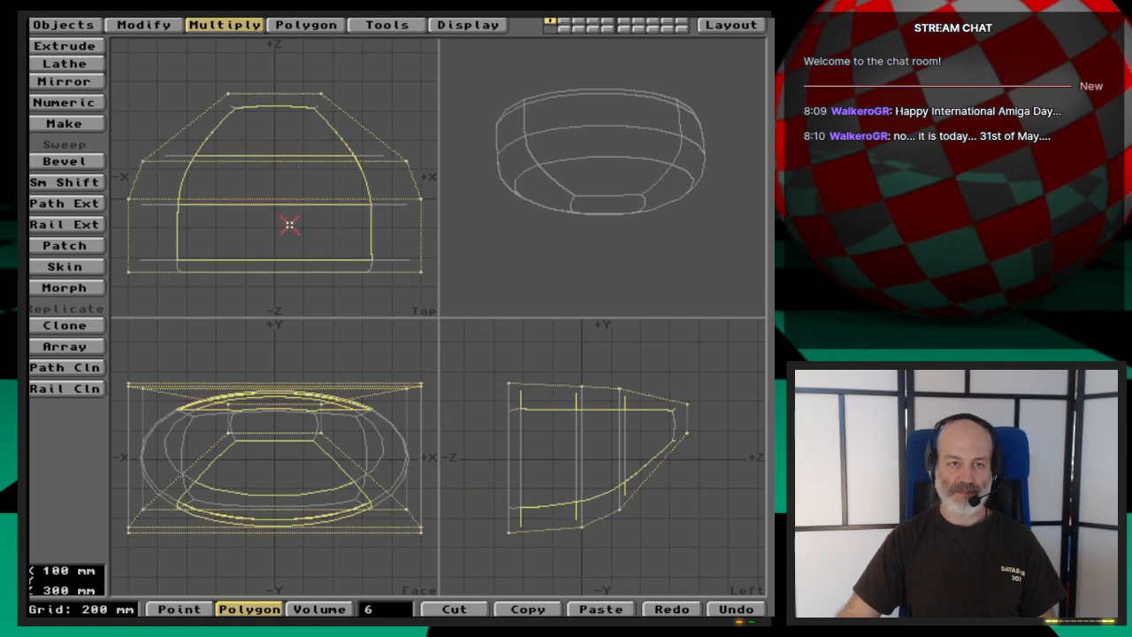
mouse_move(663, 449)
mouse_down()
mouse_move(607, 493)
mouse_move(507, 516)
mouse_up()
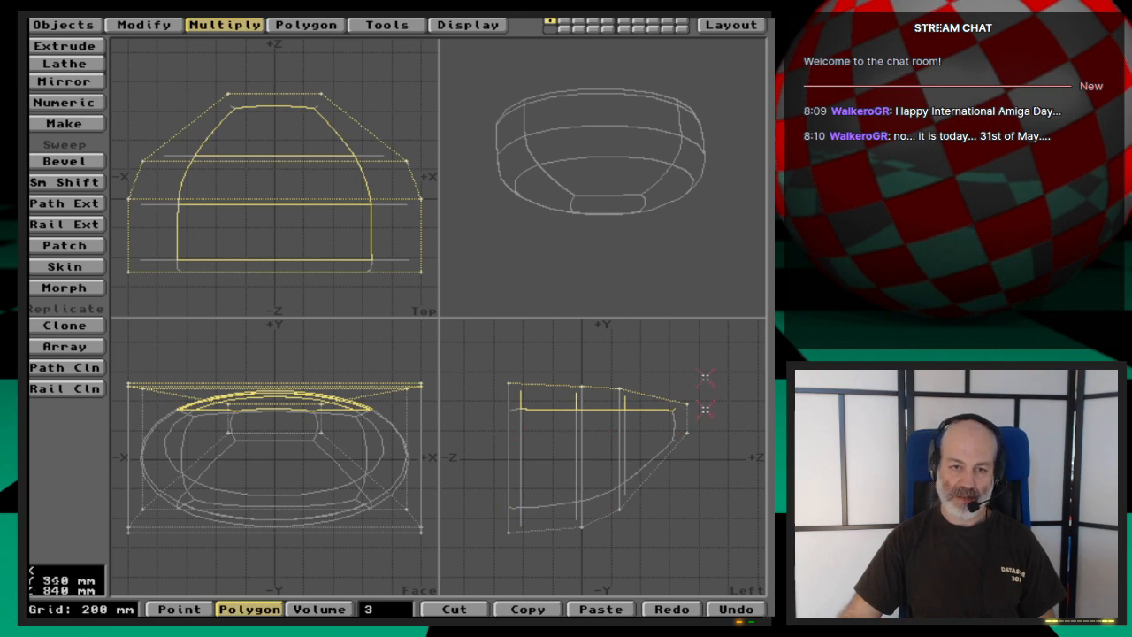
key(q)
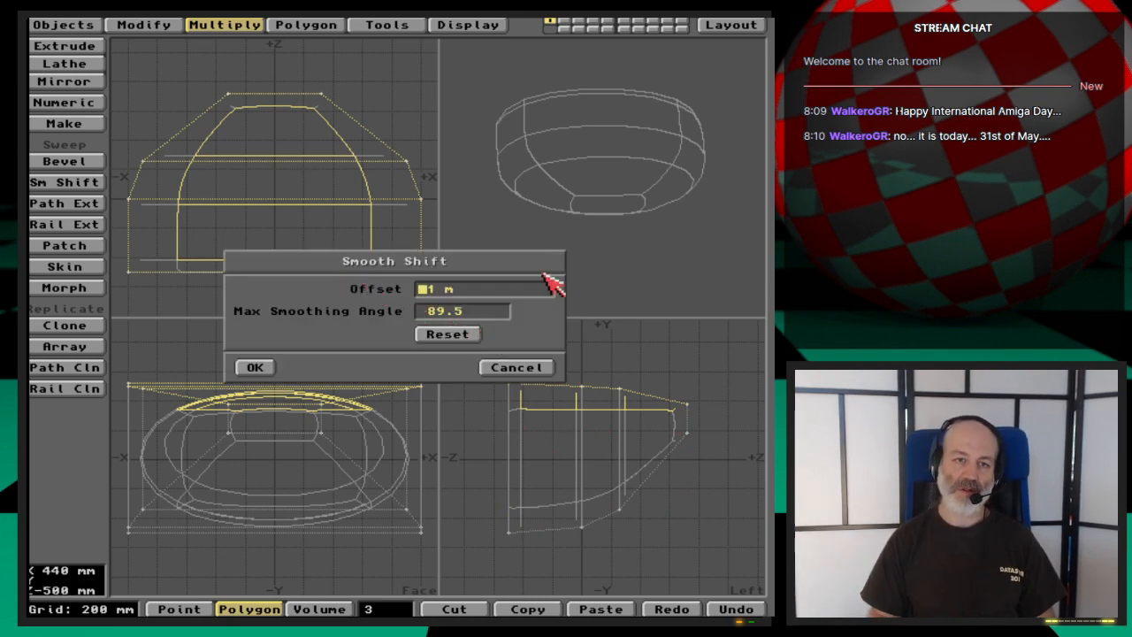
text(0)
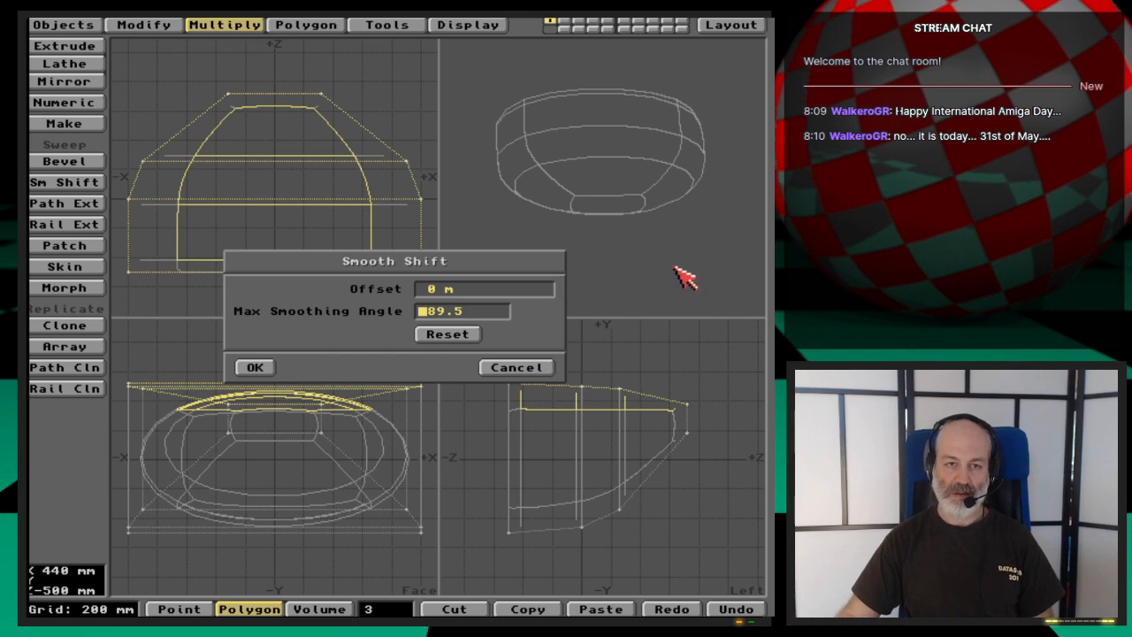
key(Return)
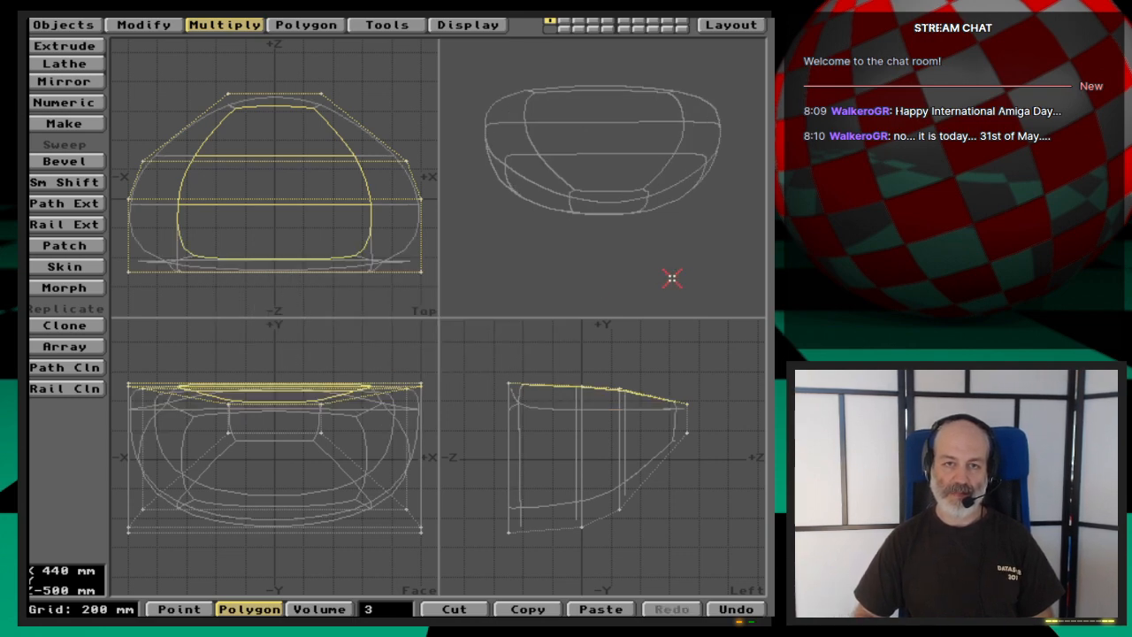
drag(629, 271, 583, 236)
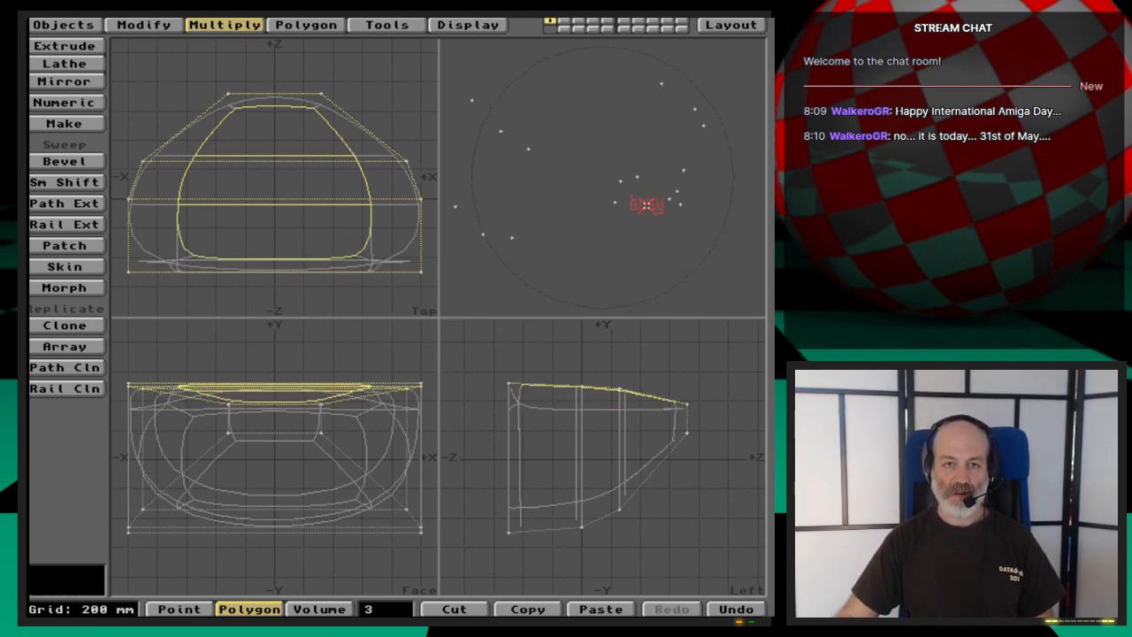
drag(647, 204, 616, 213)
drag(649, 178, 607, 209)
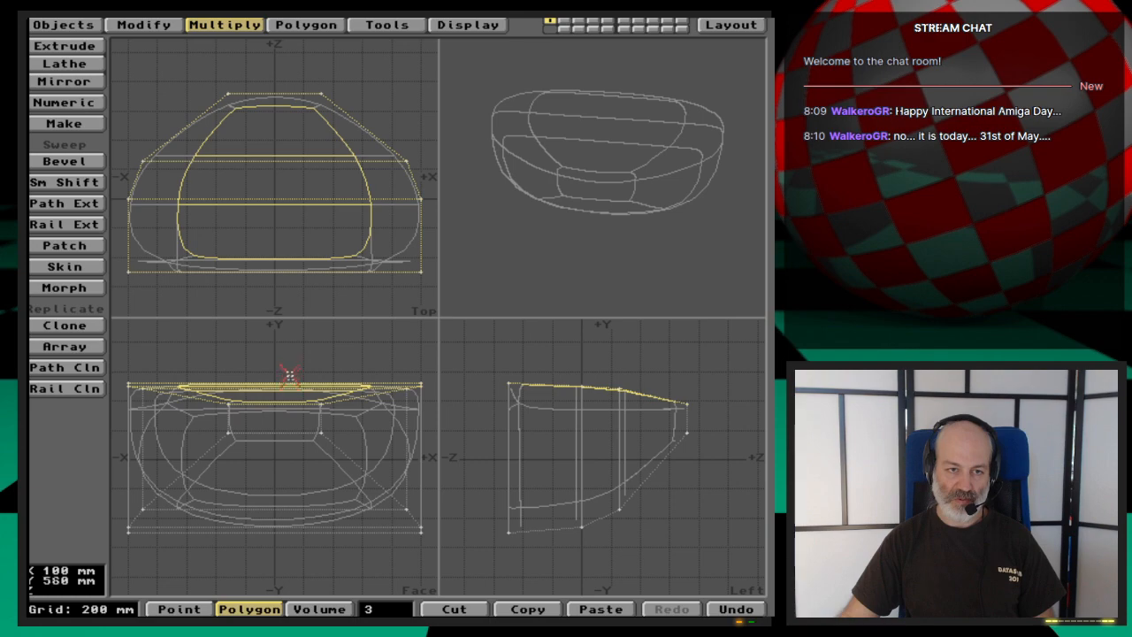
- Deselect the polygons and save the object as Basin2_nurbs2 in the 3D:webcast/Ep.49/Objects drawer
click(381, 608)
key(s)
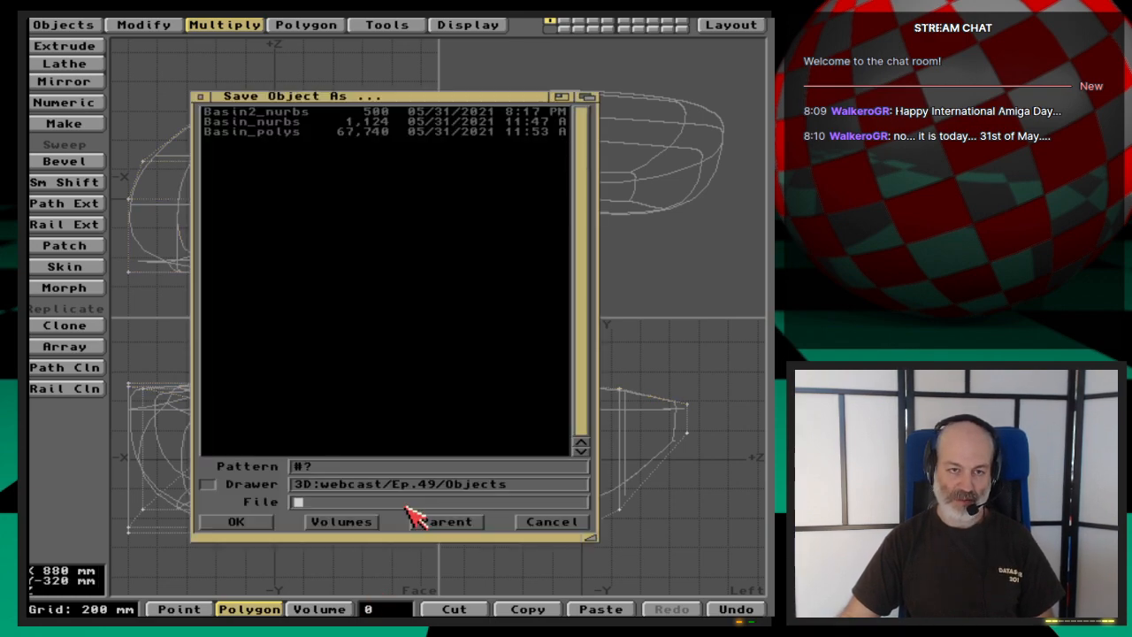
click(304, 113)
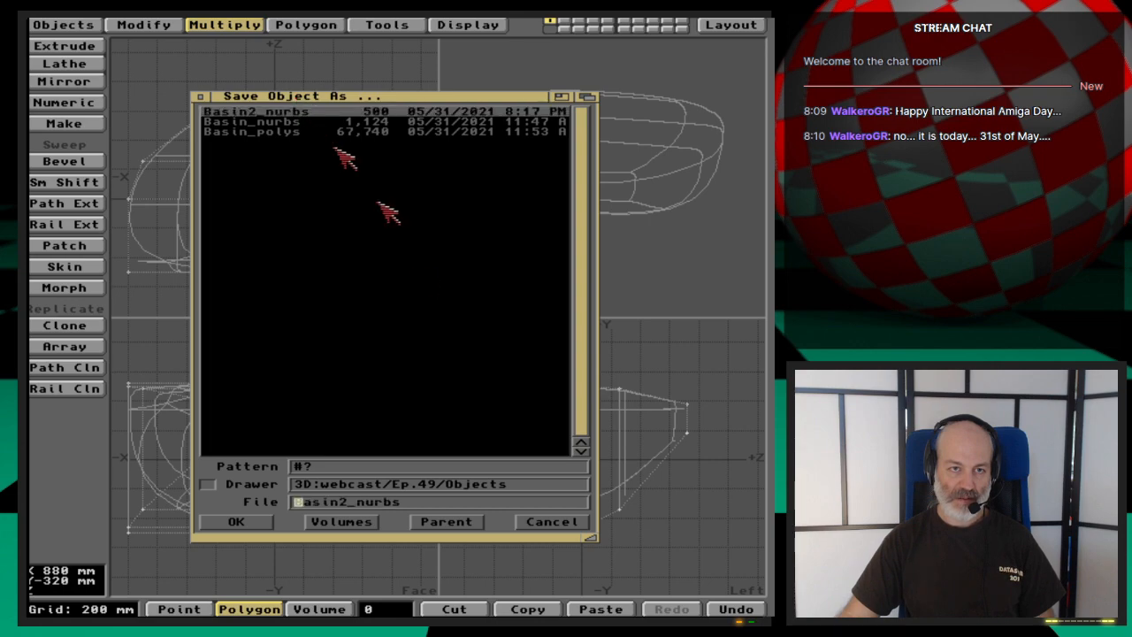
click(430, 501)
text(1)
key(BackSpace)
text(2)
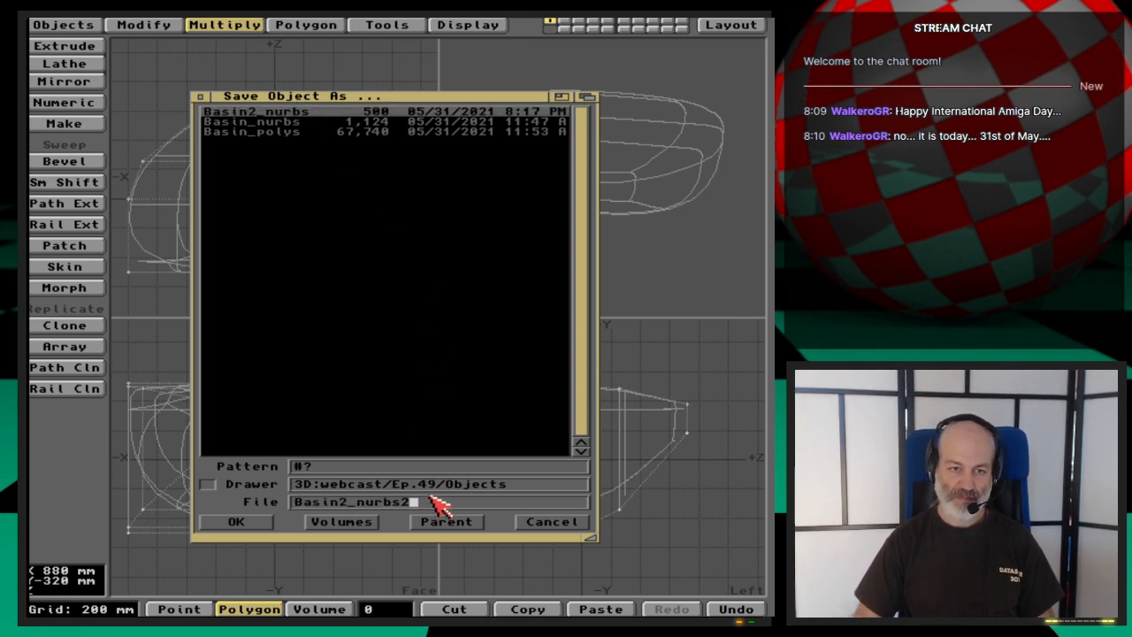
key(Return)
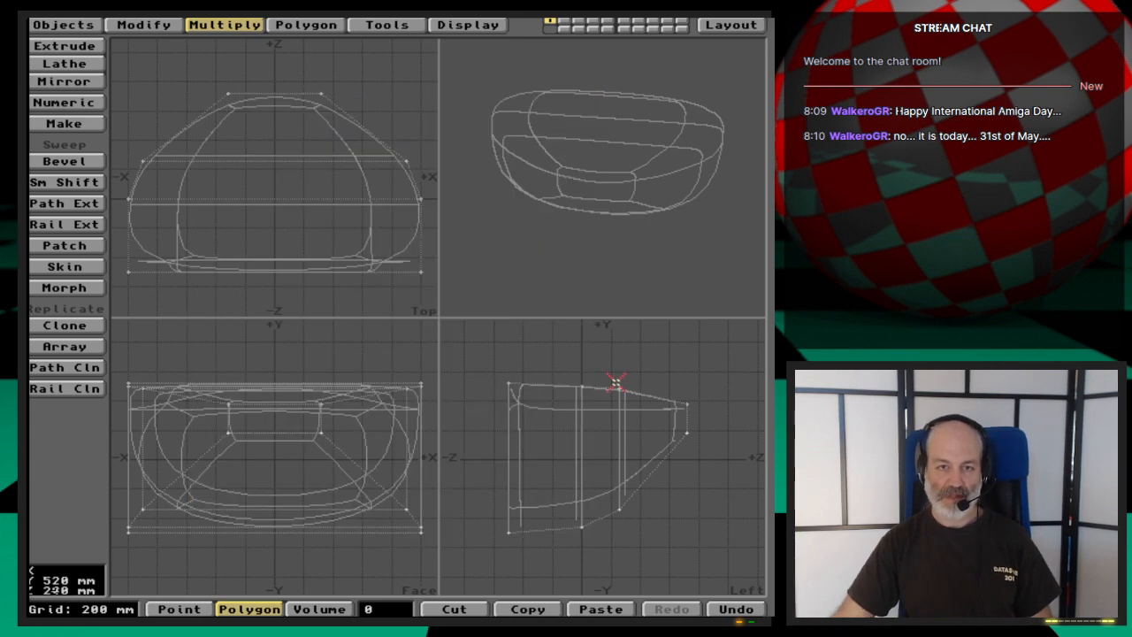
- Reselect only the three top polygons of the body and rotate the perspective view to inspect its side profile
drag(279, 156, 293, 221)
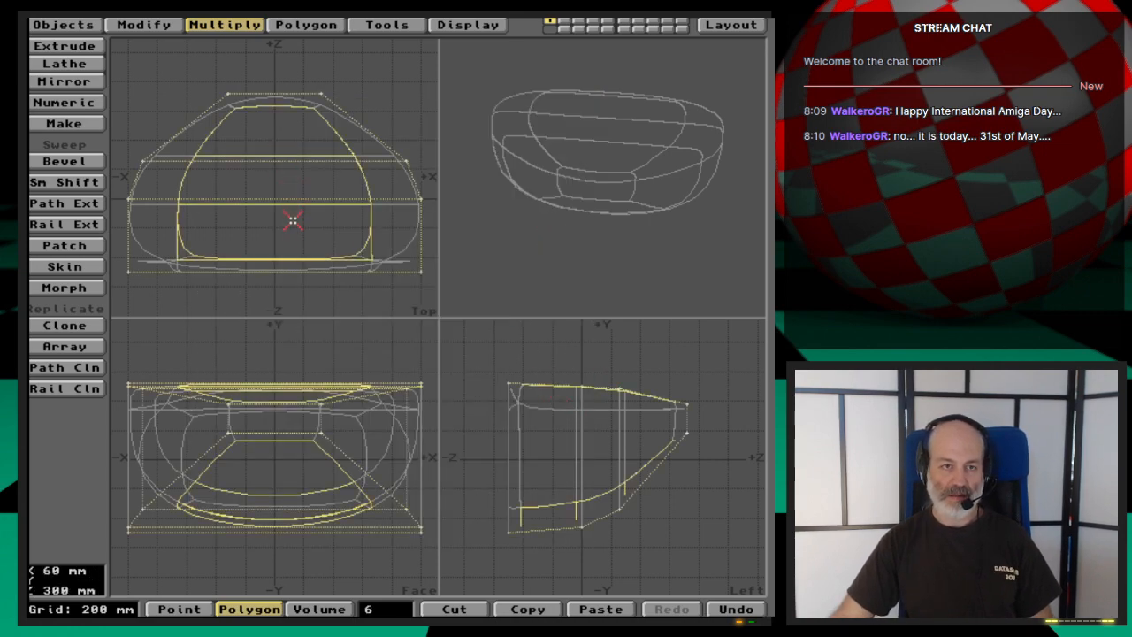
mouse_move(650, 464)
mouse_down()
mouse_move(627, 483)
mouse_move(523, 513)
mouse_up()
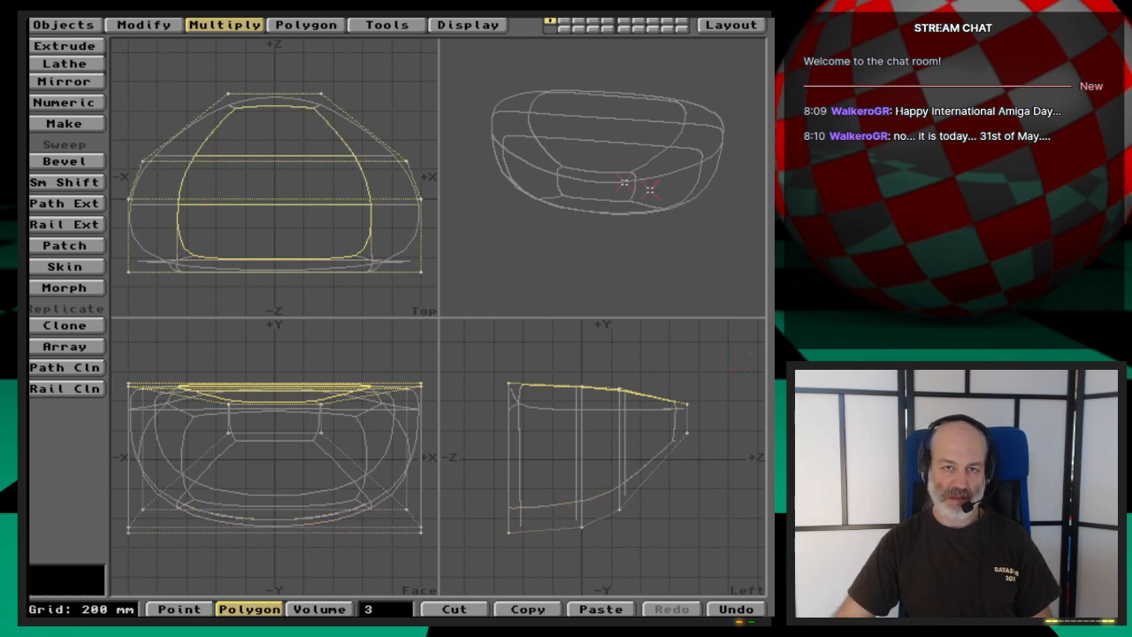
drag(640, 185, 605, 156)
drag(548, 205, 606, 168)
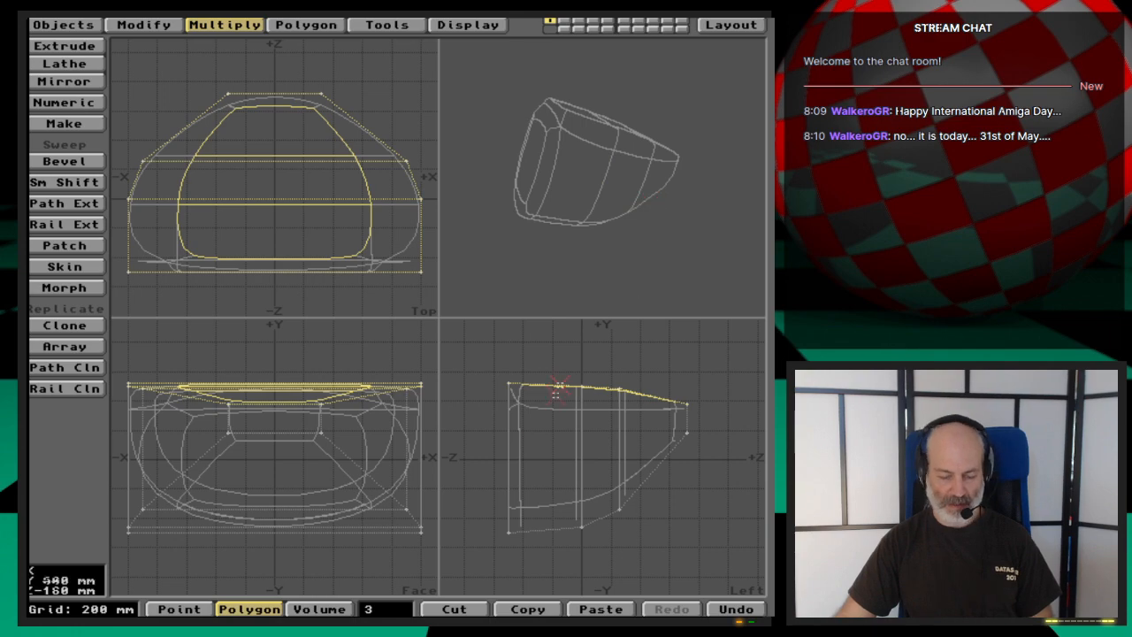
- Undo and redo the smooth shift of the top polygons to compare the body's shape in the perspective view
click(404, 610)
key(u)
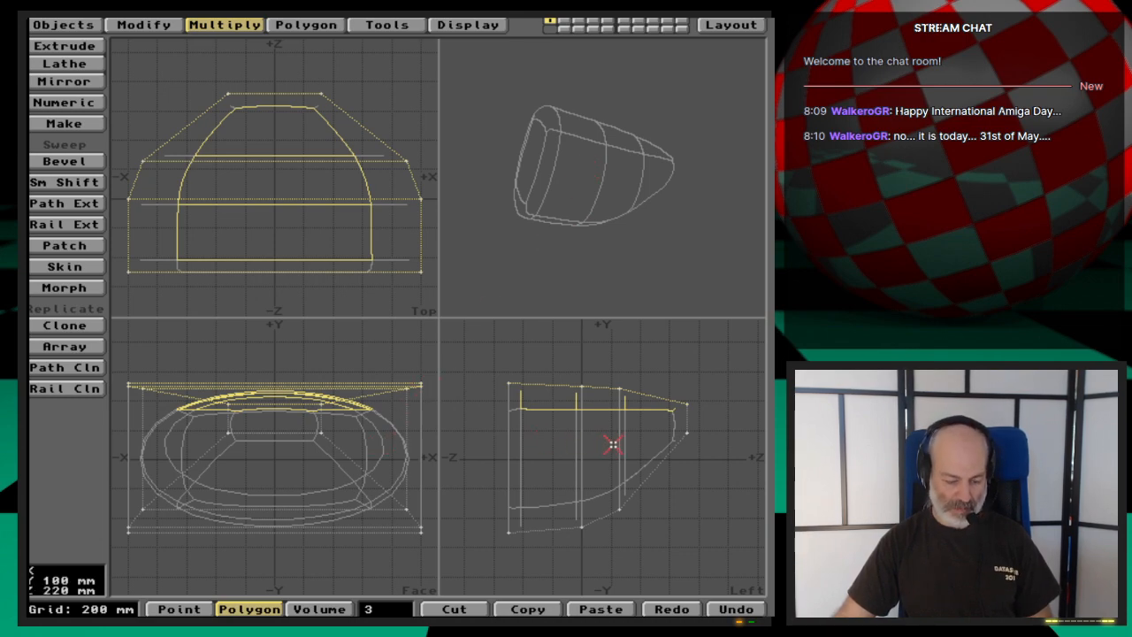
key(shift+u)
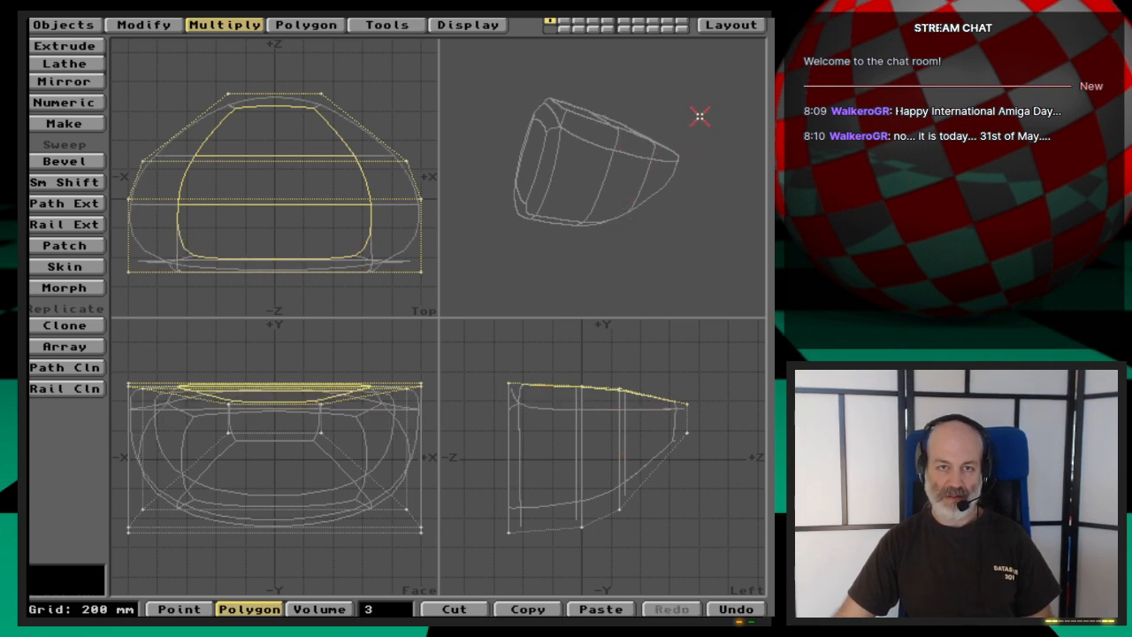
drag(700, 116, 672, 217)
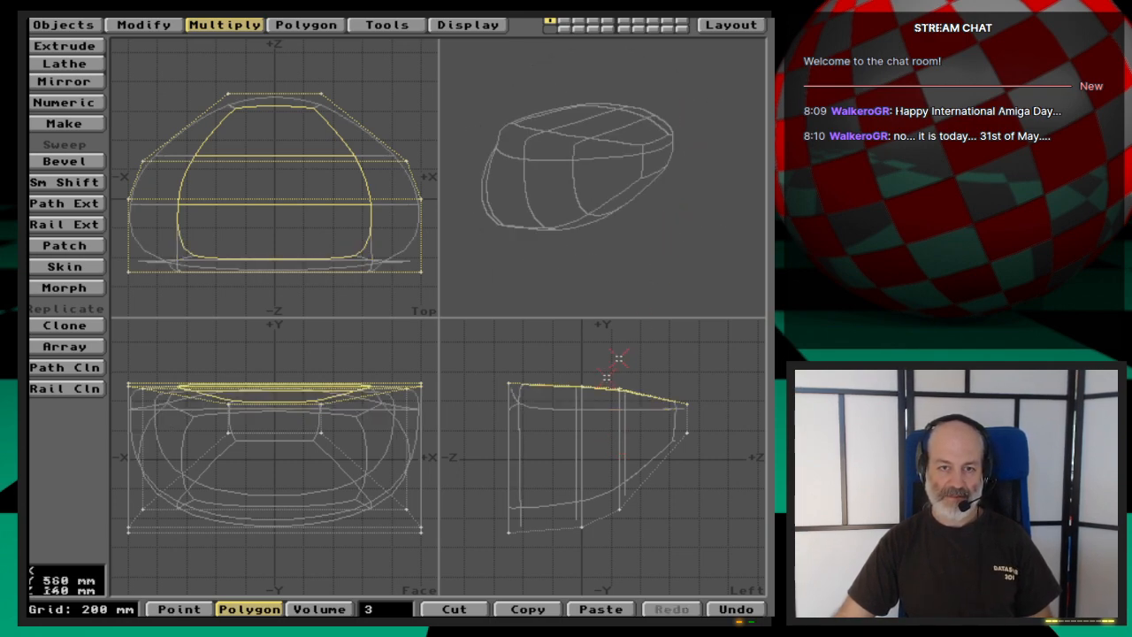
- Smooth shift the three top polygons again with a 0 m offset and stretch them inward to about 0.56 in X and 0.6 in Z
key(f)
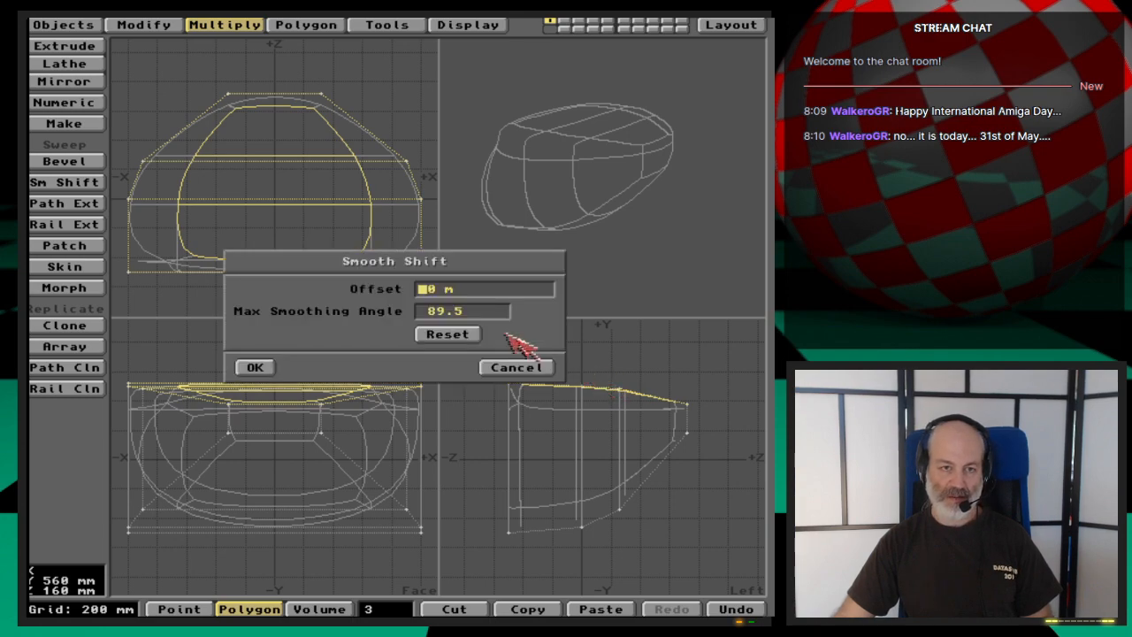
click(256, 367)
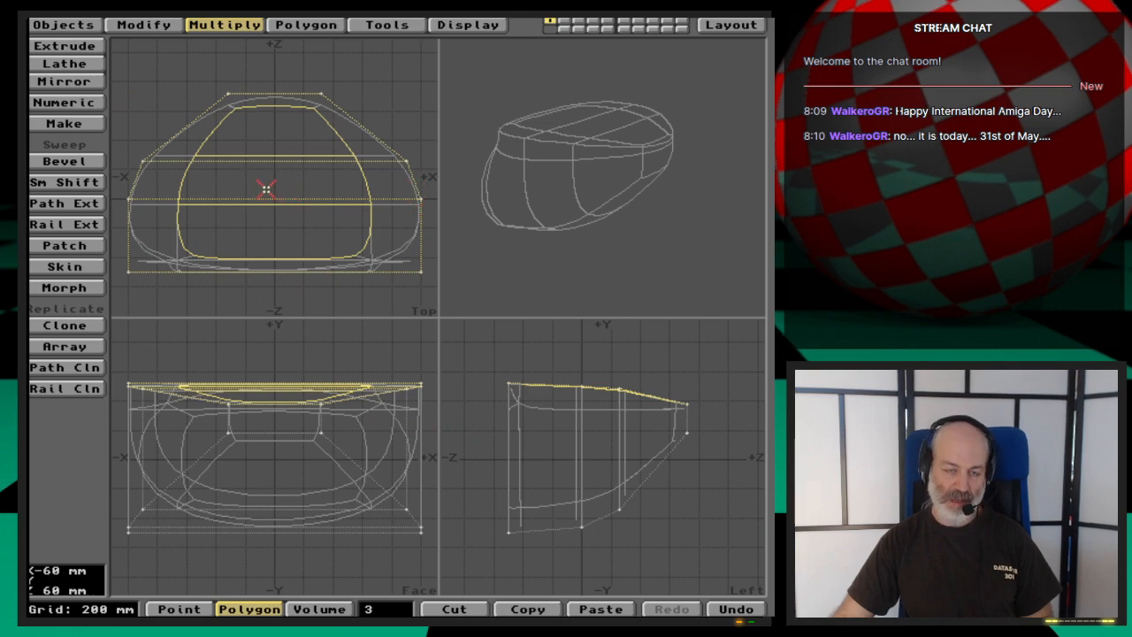
key(h)
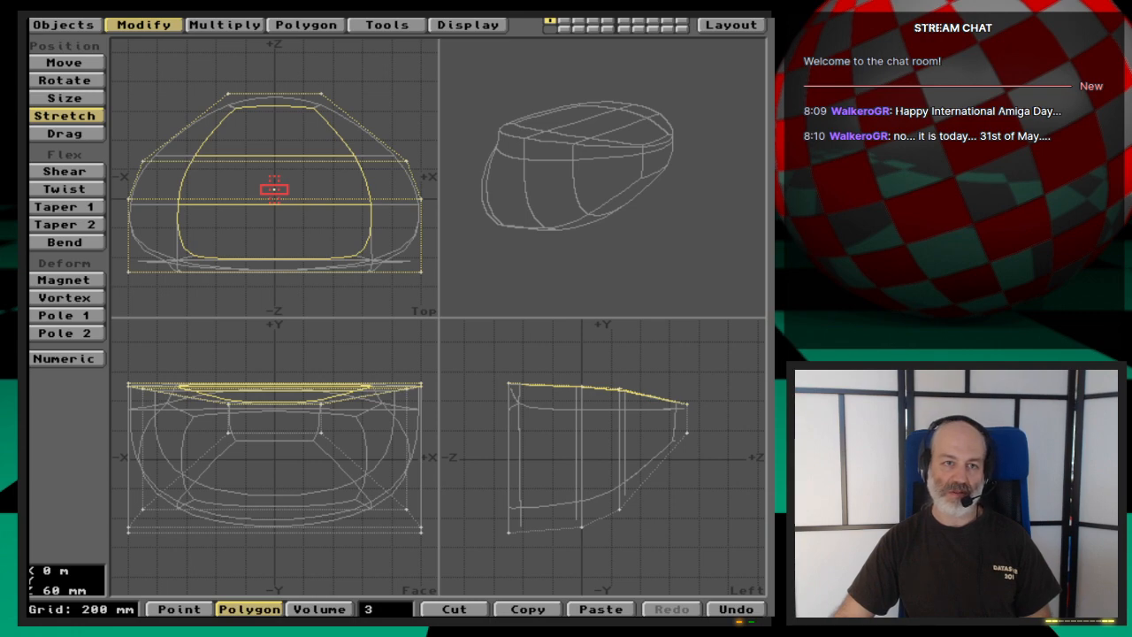
drag(275, 189, 218, 239)
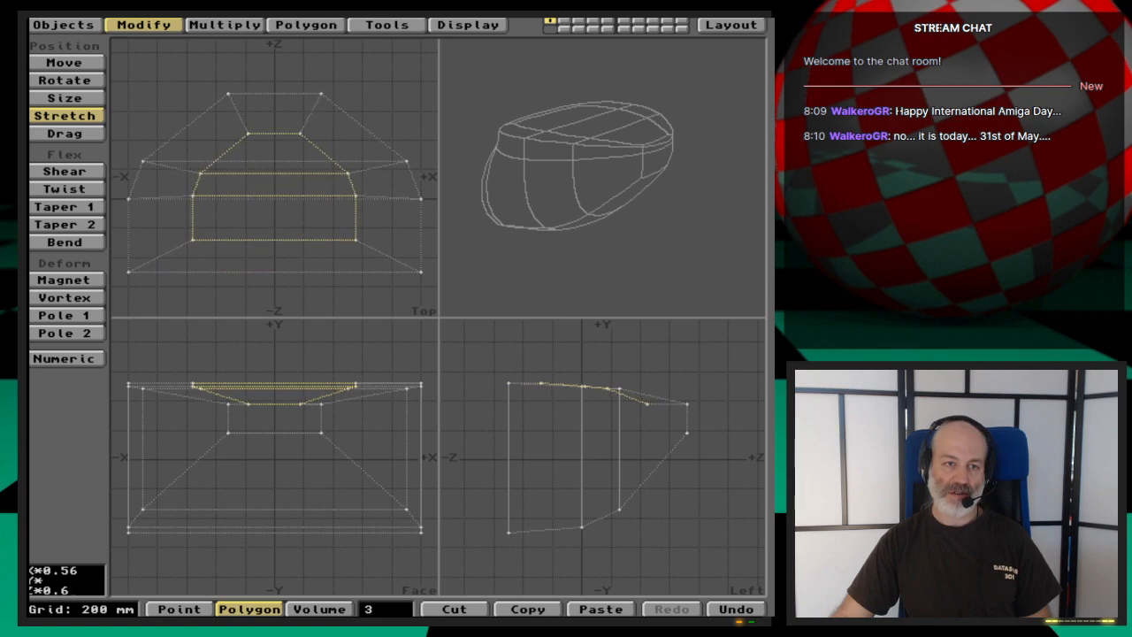
- Compare the MetaNURBS and plain cage forms, deselect the top polygons and leave the body as a polygon cage, examining it in perspective
key(Tab)
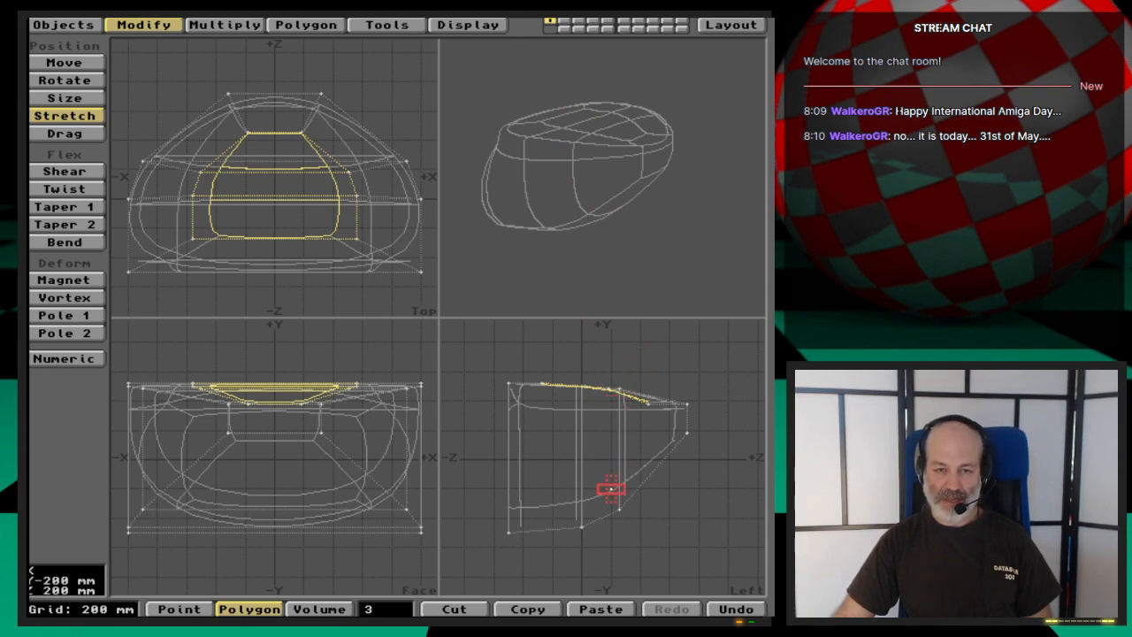
key(Tab)
key(Tab)
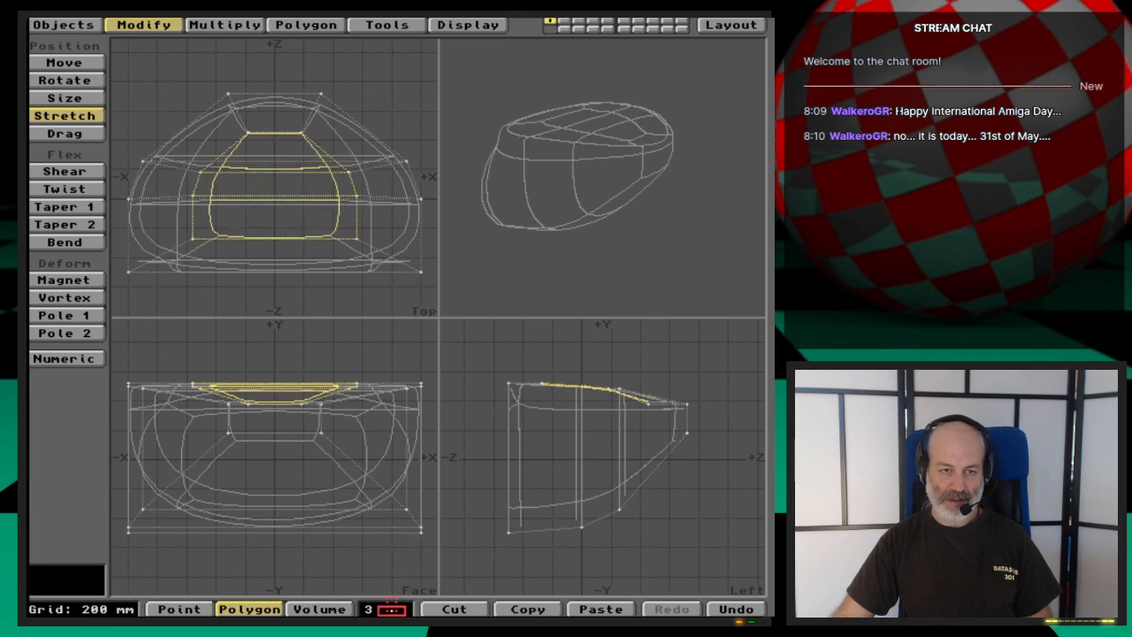
click(390, 610)
click(390, 609)
key(Tab)
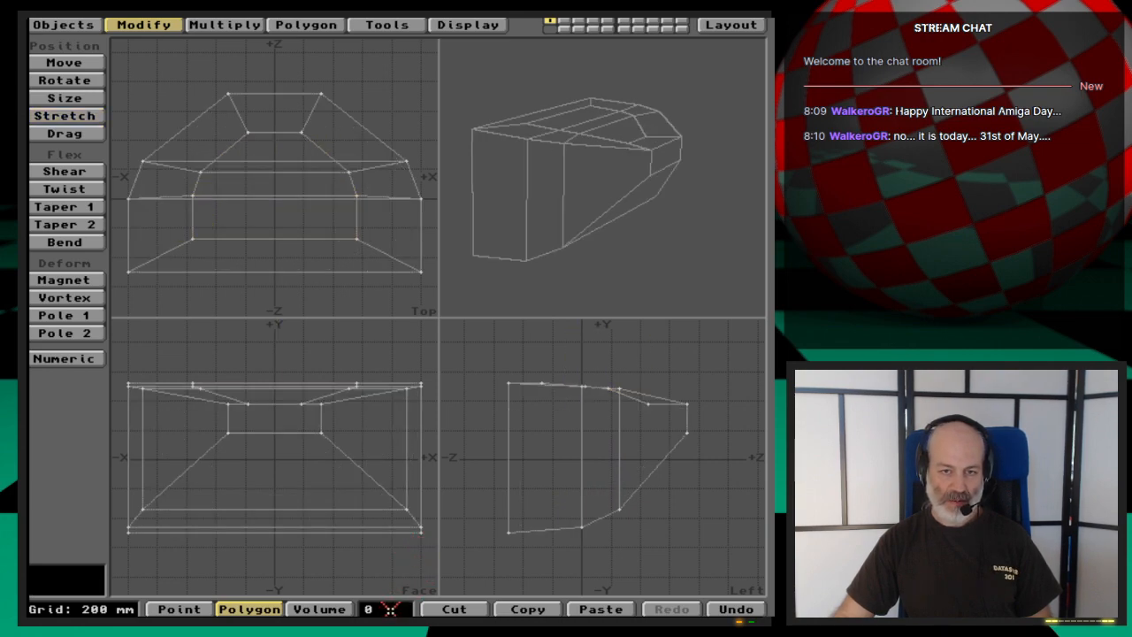
drag(516, 238, 616, 182)
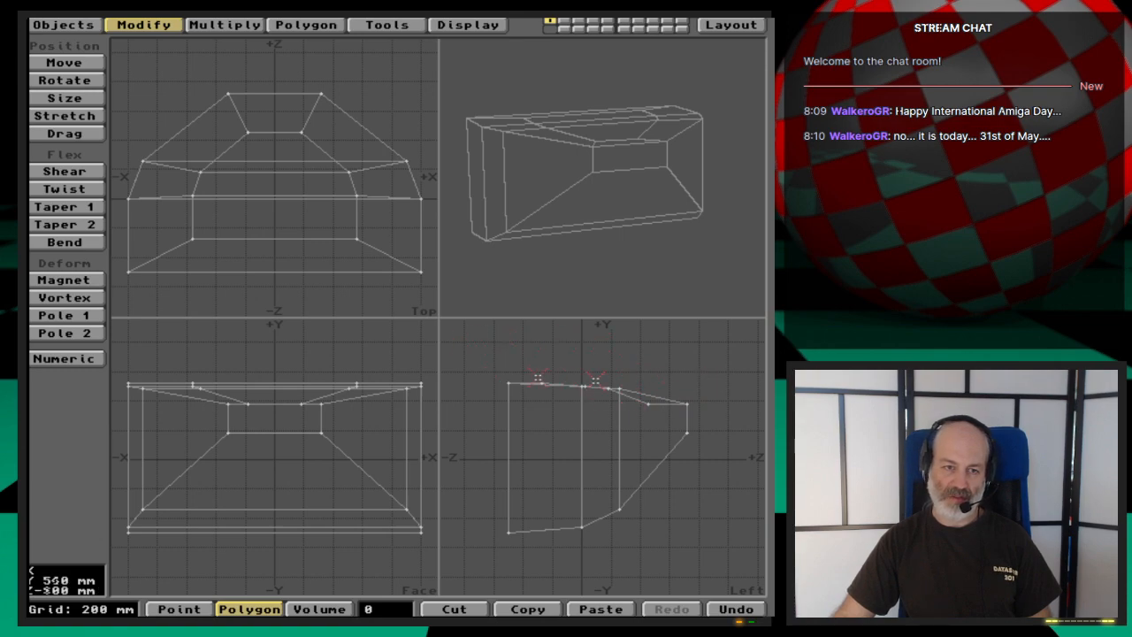
drag(653, 301, 614, 305)
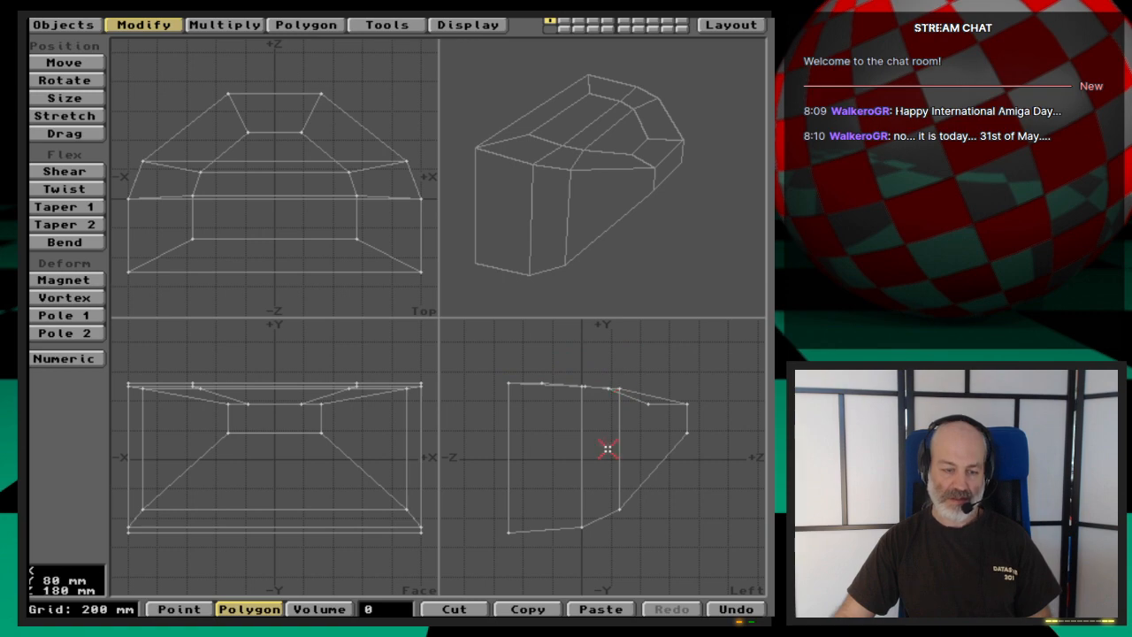
- Copy the polygon cage into layer 2 and check the coordinates of its upper corner points at the -Z end
key(2)
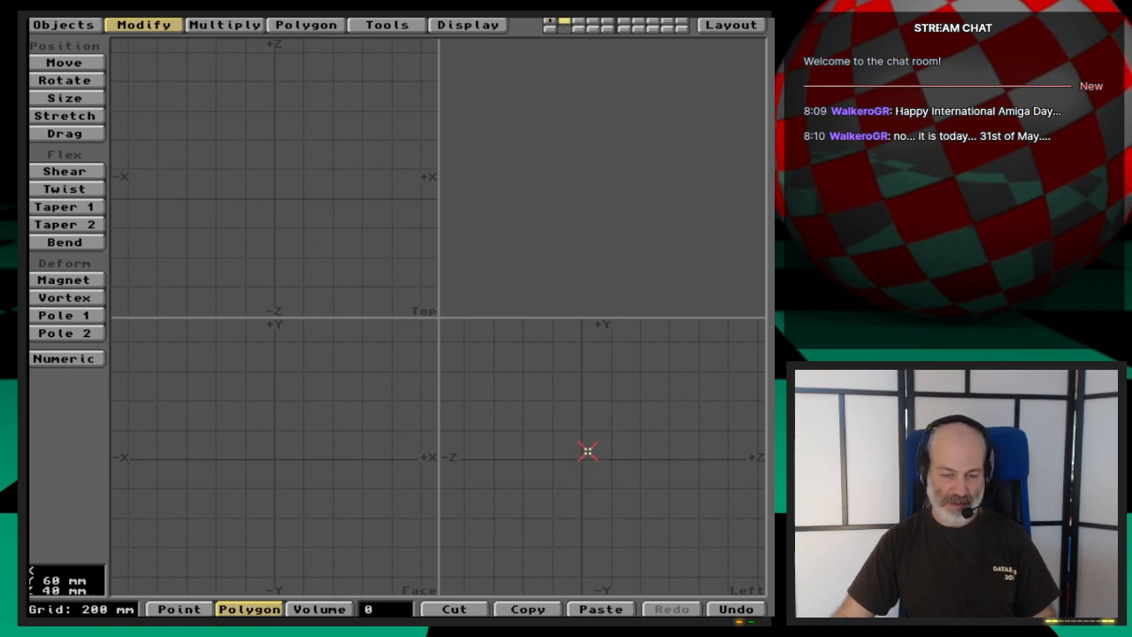
key(v)
key(space)
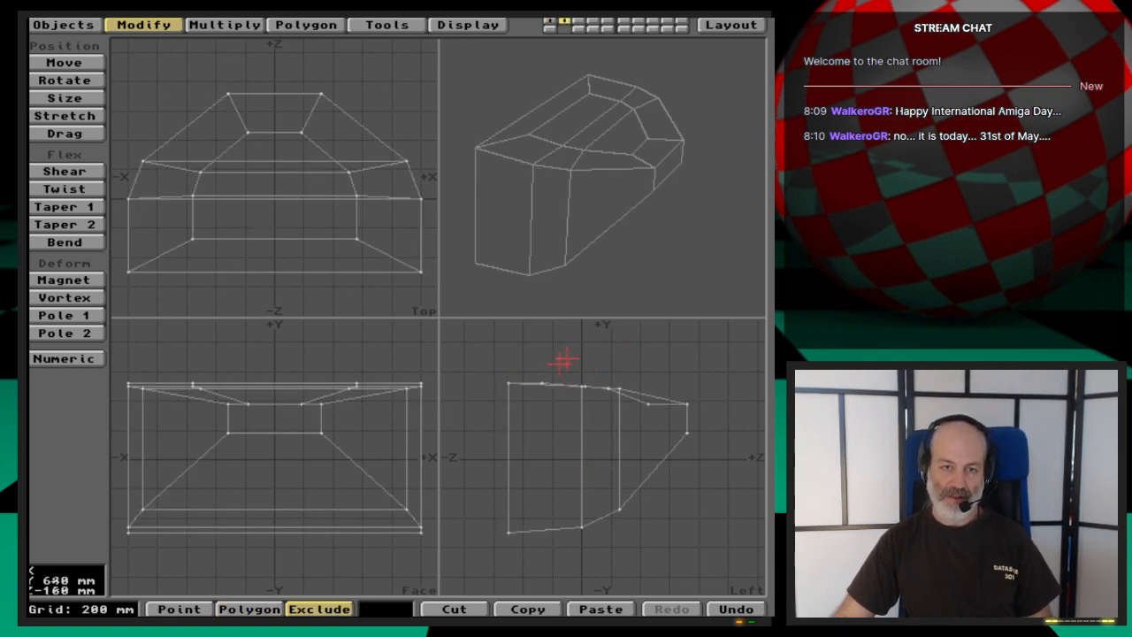
key(space)
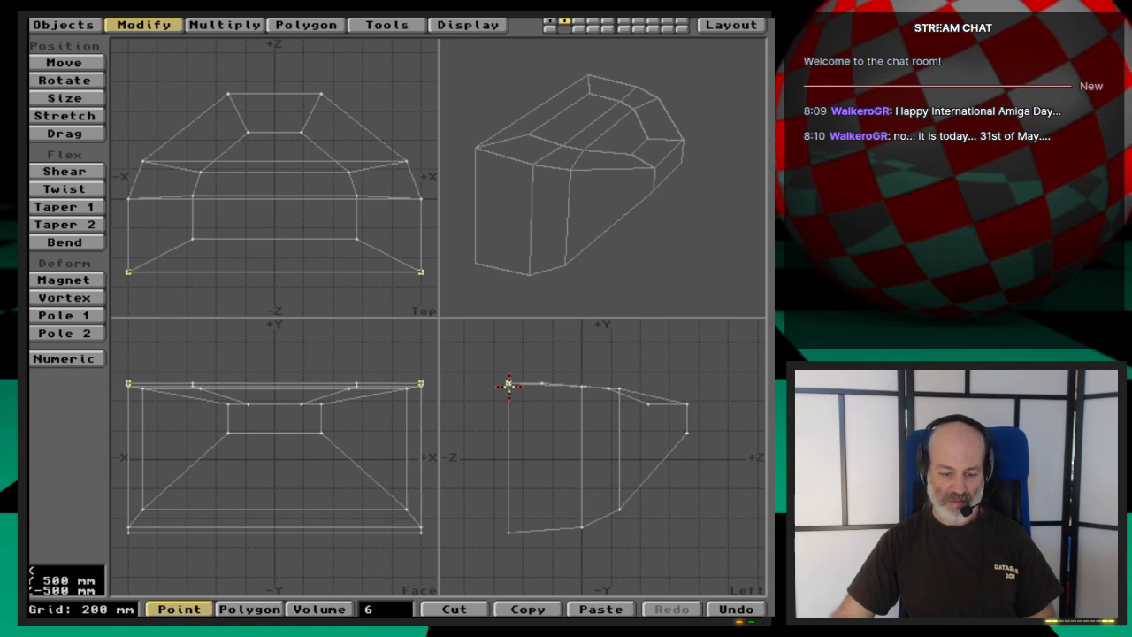
key(i)
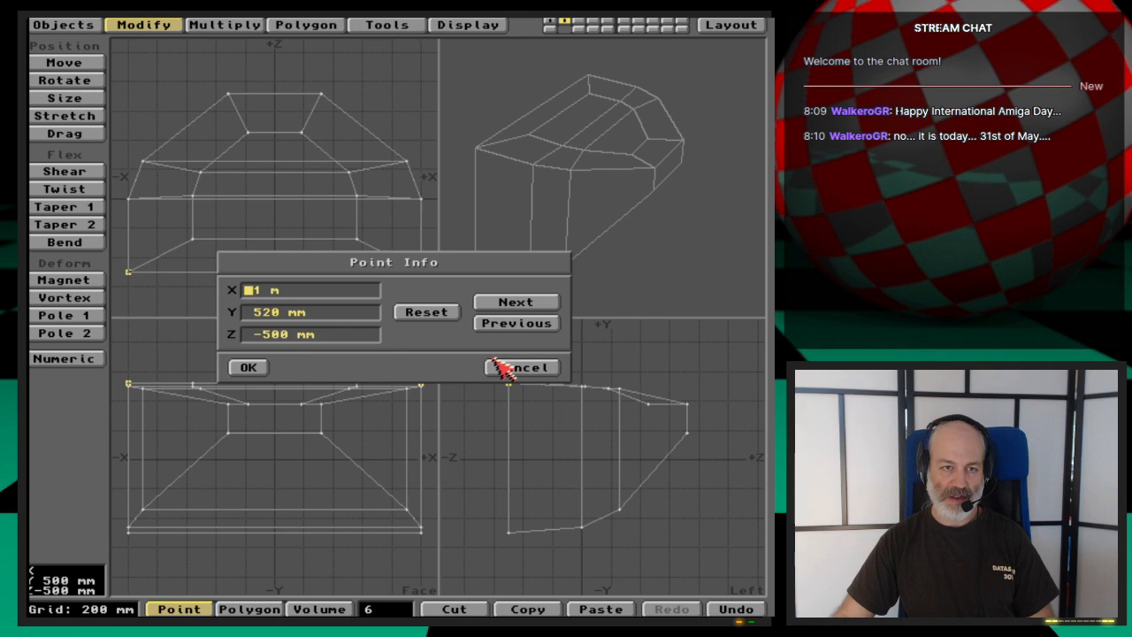
click(499, 367)
key(slash)
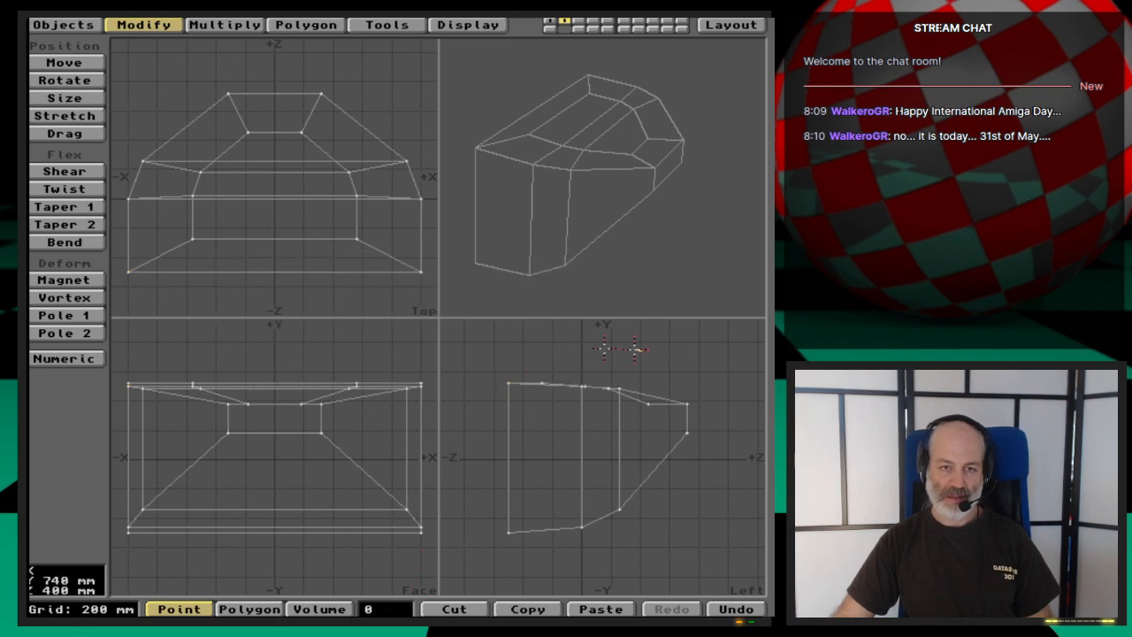
- Flatten the top by selecting all upper cage points, setting their Y value to 500 mm, and deselecting them
right_drag(639, 350, 506, 424)
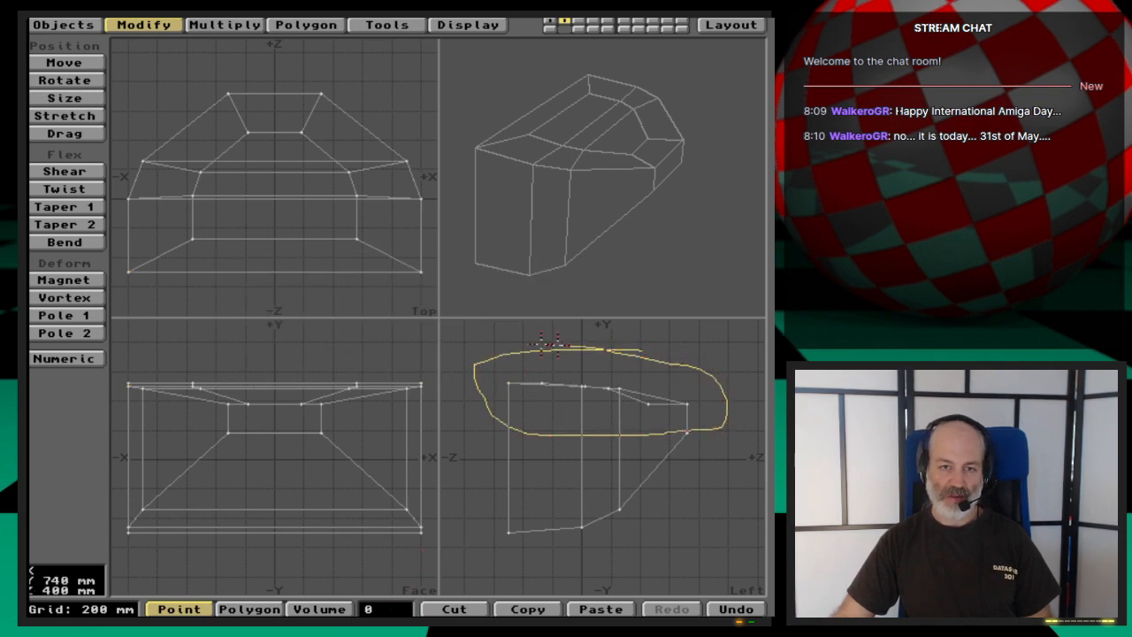
right_drag(548, 343, 552, 345)
key(ctrl+v)
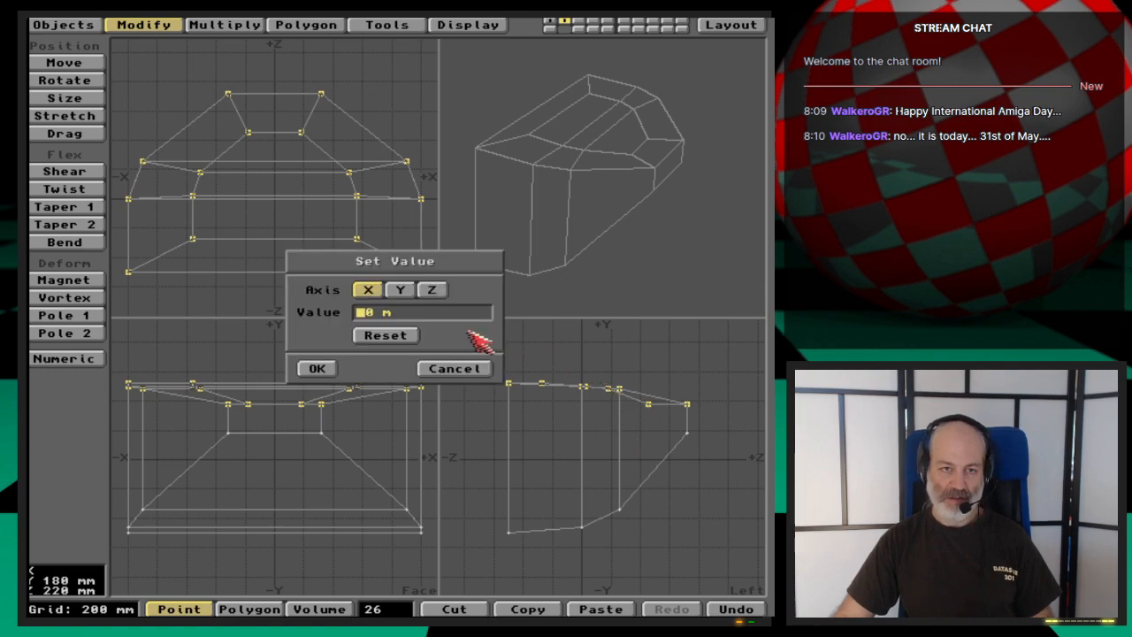
click(407, 294)
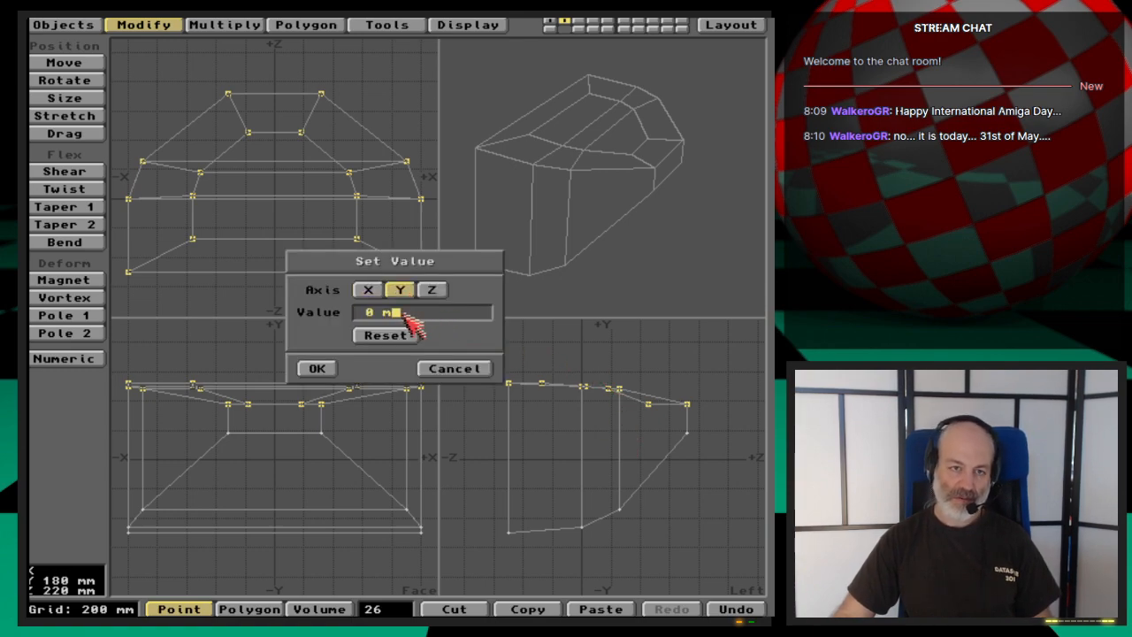
key(BackSpace)
key(BackSpace)
key(BackSpace)
key(BackSpace)
text(500)
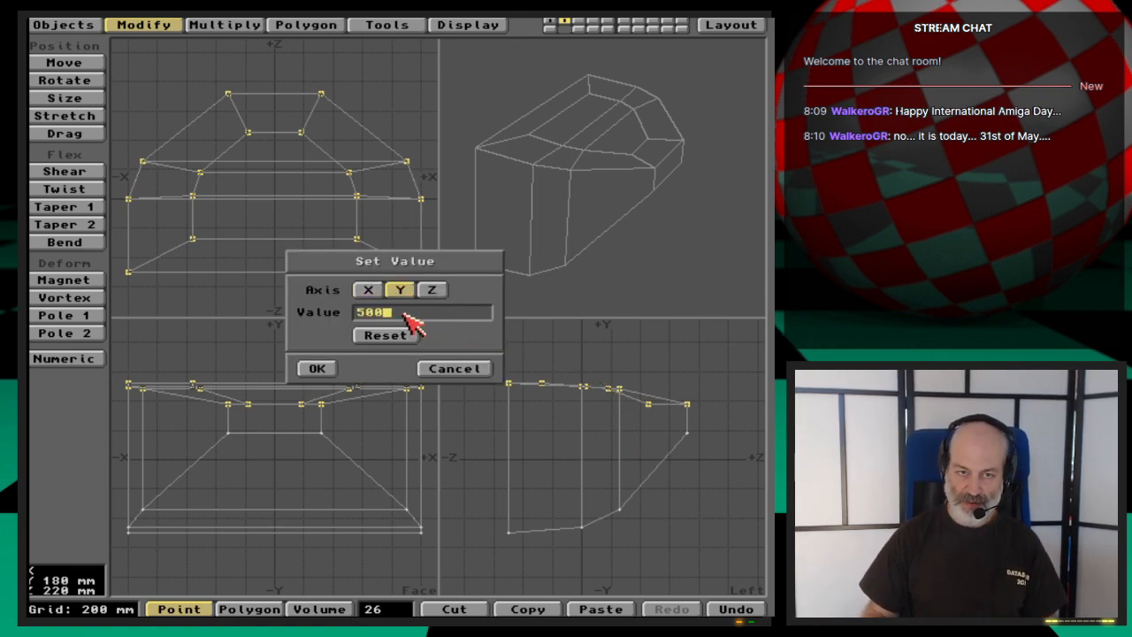
text(mm)
key(Return)
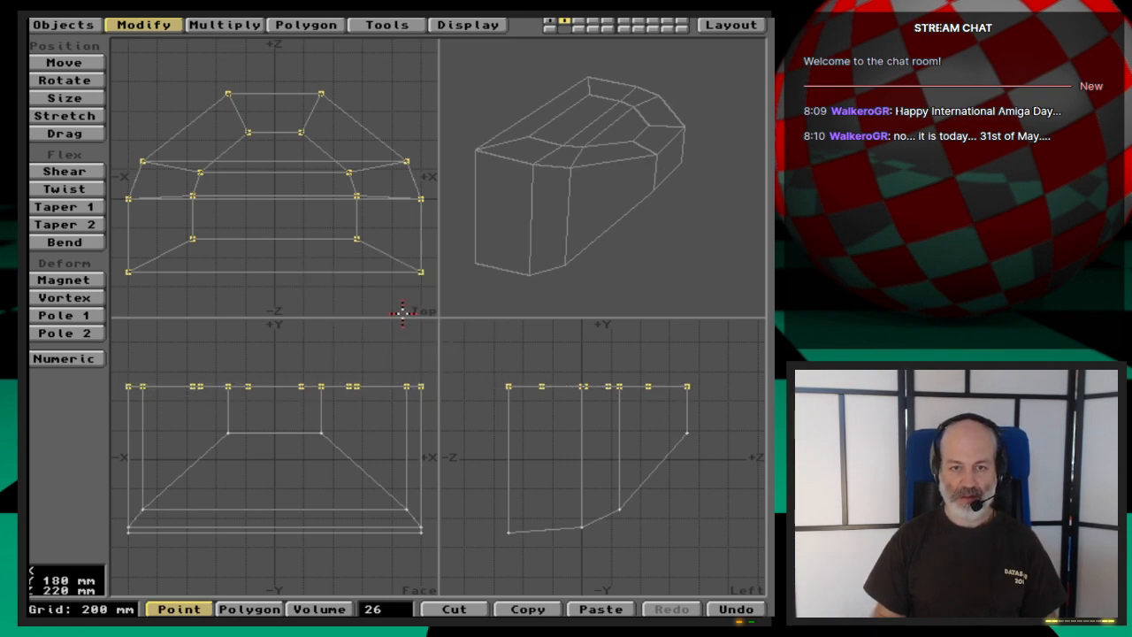
click(395, 609)
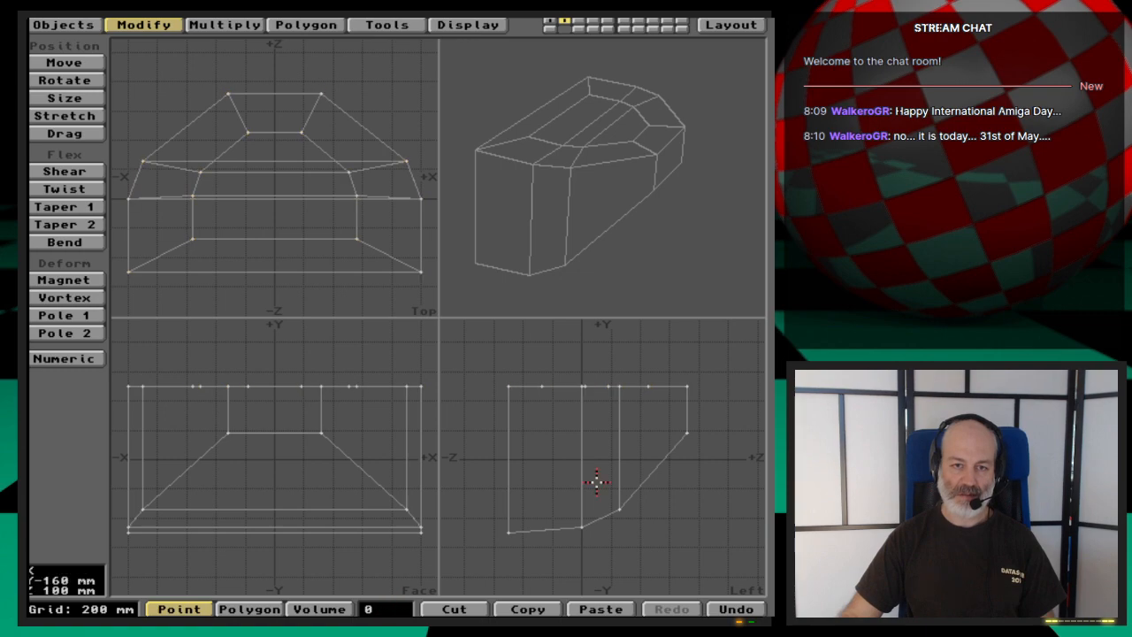
- Convert the flat-topped cage to MetaNURBS and examine the smoothed body from the side and above in perspective
key(Tab)
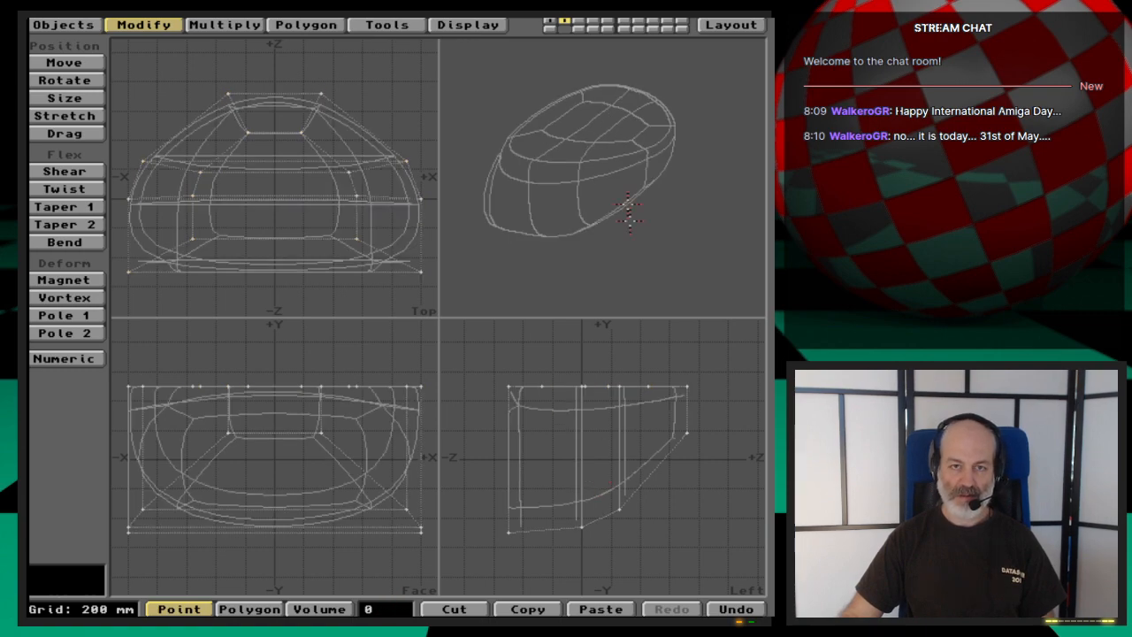
drag(581, 174, 675, 212)
drag(632, 253, 656, 137)
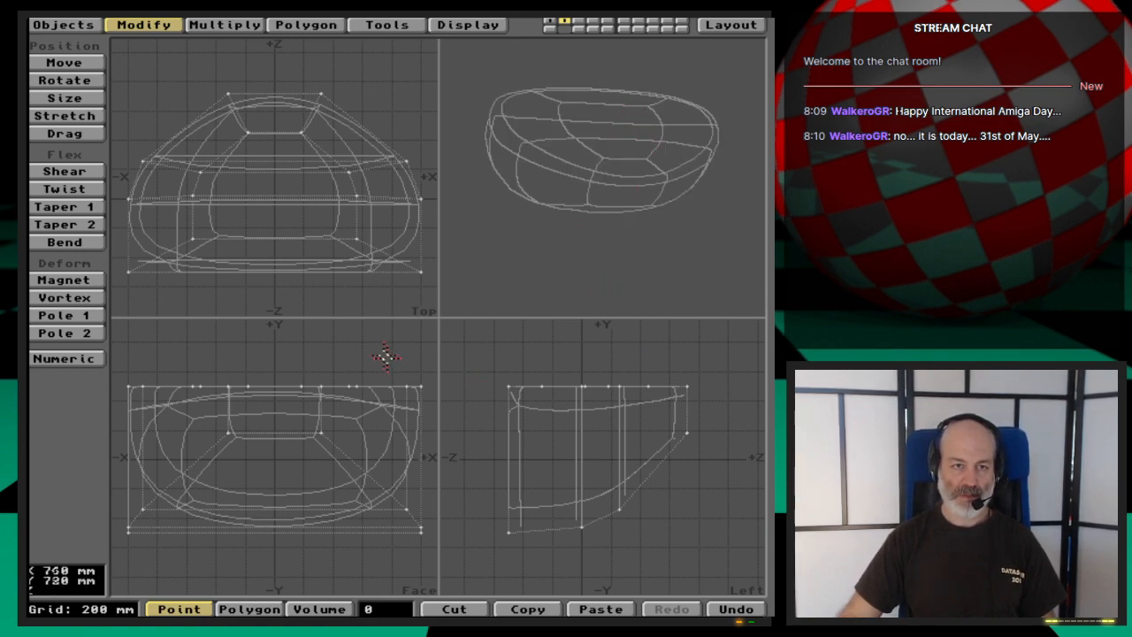
drag(657, 220, 658, 221)
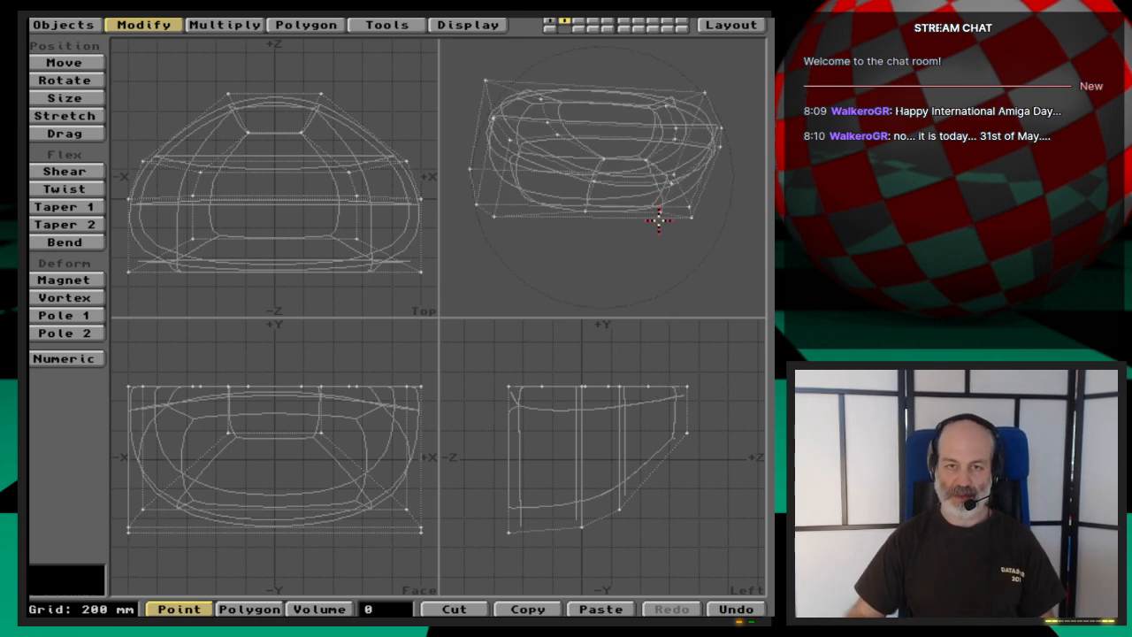
- Switch to polygon editing and select the three inset polygons of the top face
key(space)
drag(614, 114, 623, 137)
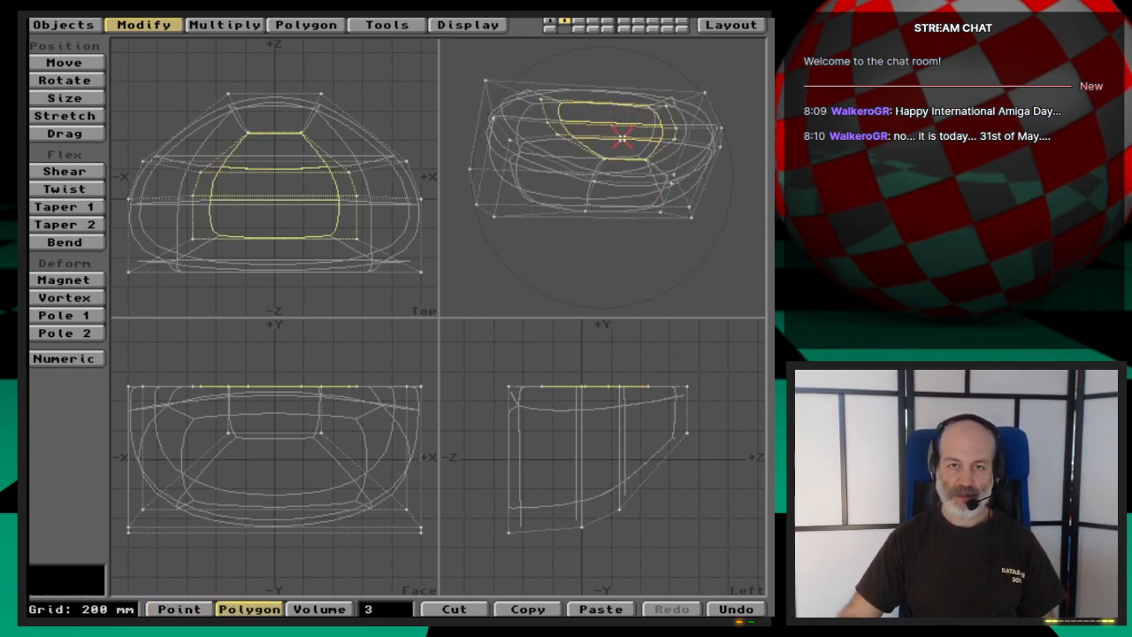
click(681, 267)
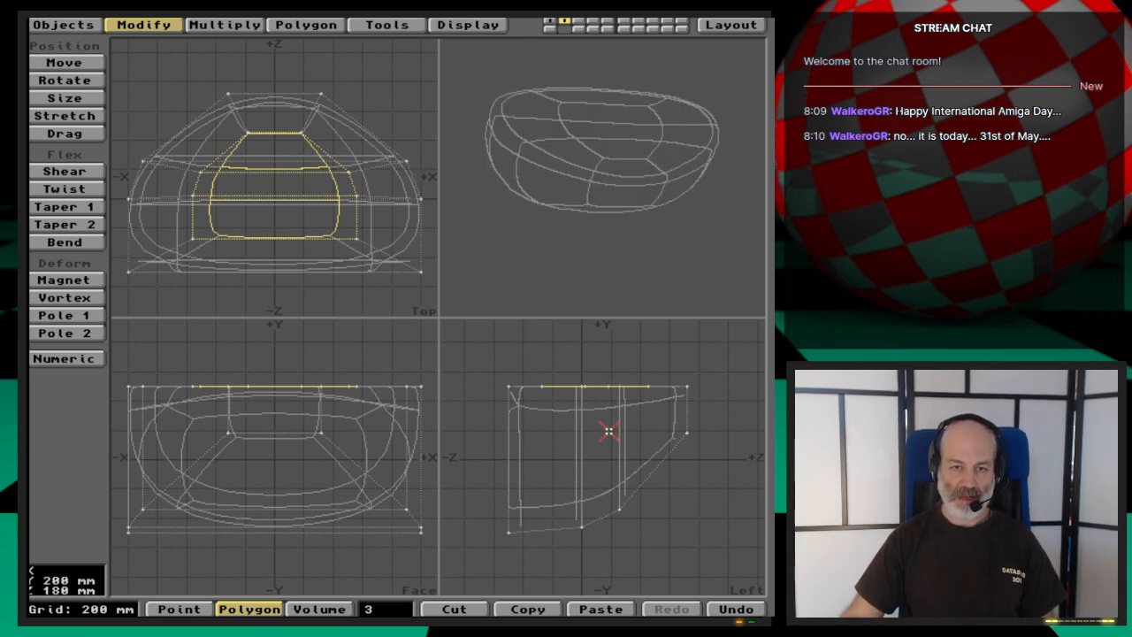
- Try moving the three inset top polygons down without a smooth shift, examine the shape, and undo the move
key(shift+f)
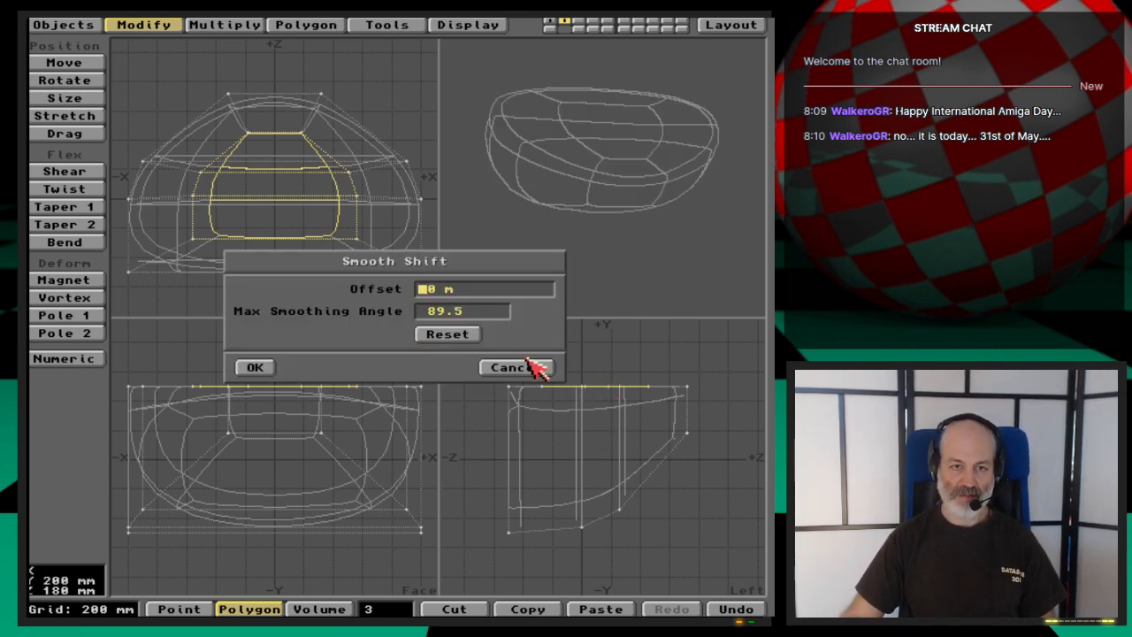
click(528, 368)
key(t)
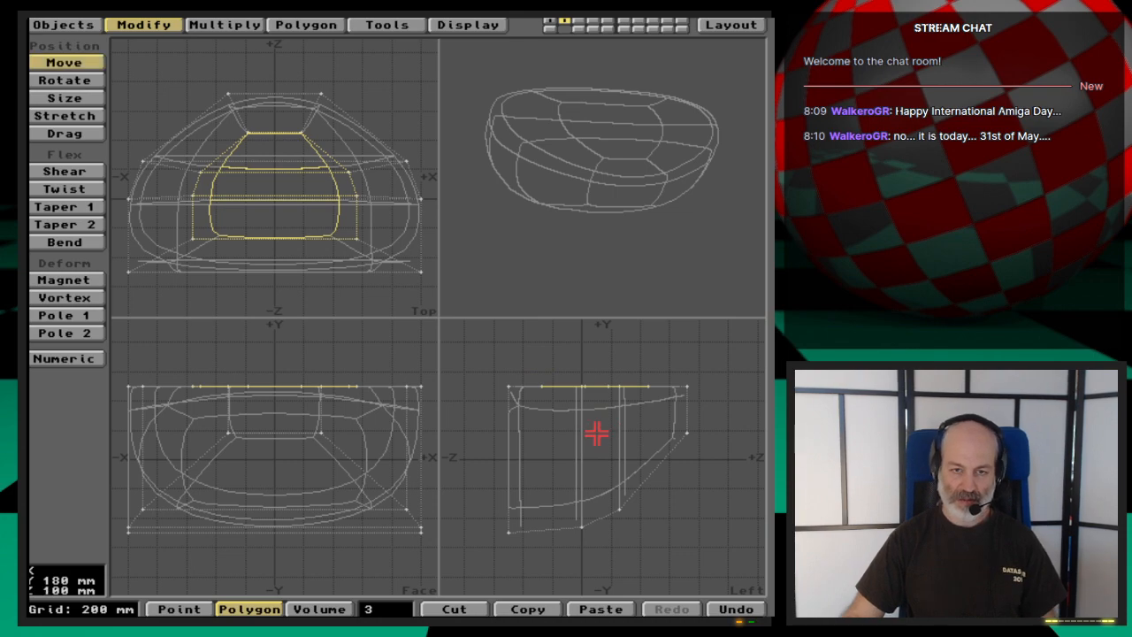
drag(597, 432, 597, 449)
drag(604, 217, 642, 214)
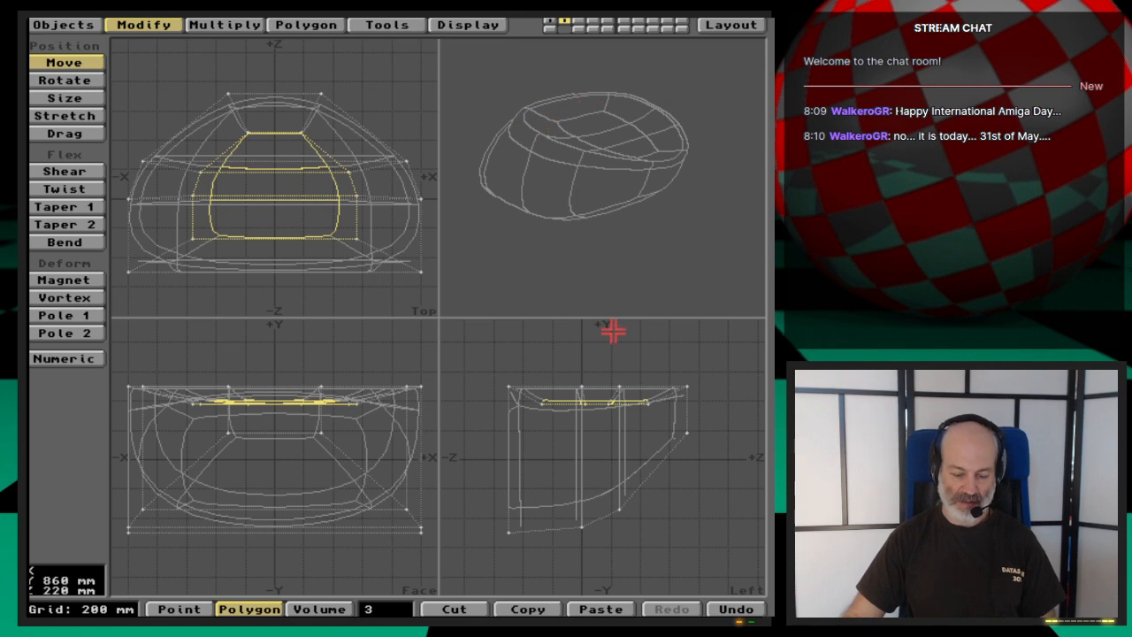
key(u)
- Smooth shift the three inset top polygons with a 0 m offset and move them down about 600 mm to hollow out the basin
key(f)
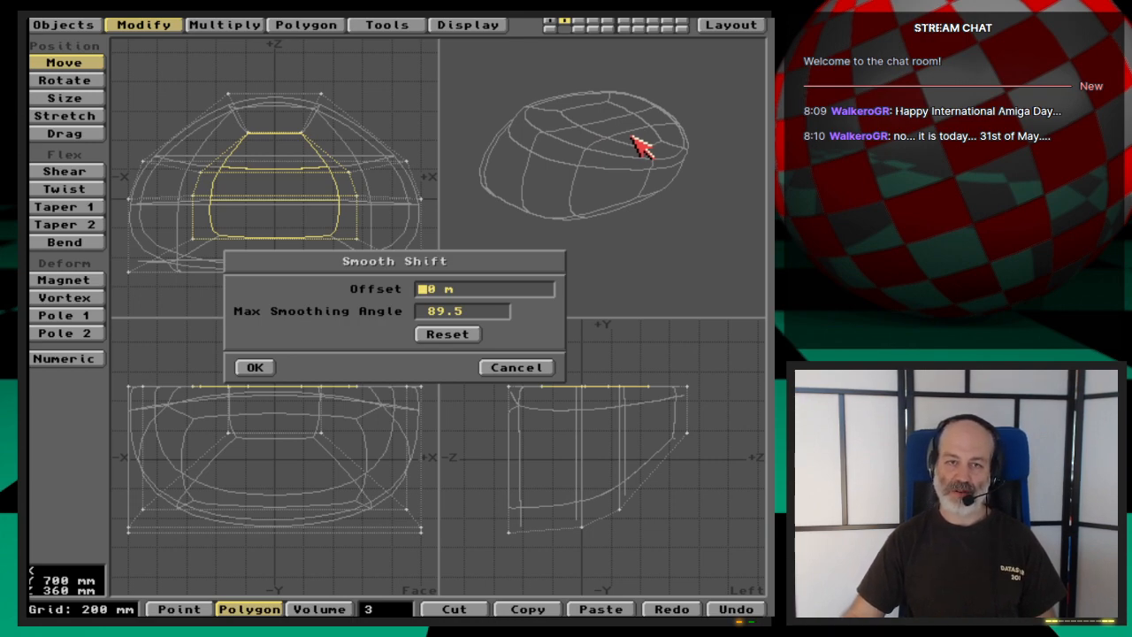
click(268, 368)
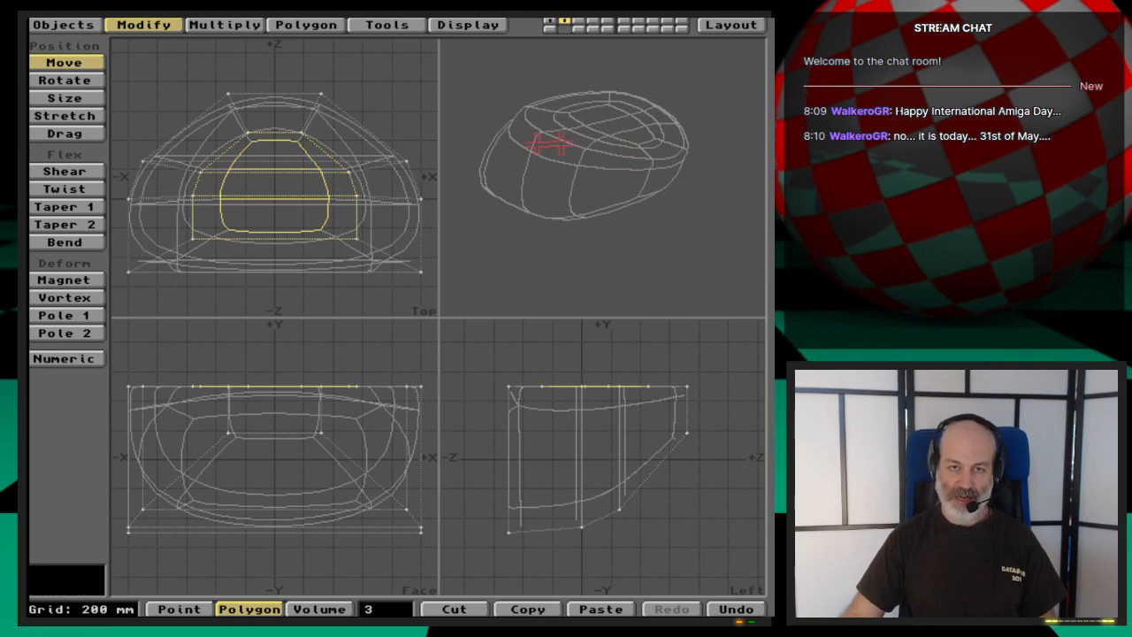
drag(611, 434, 611, 448)
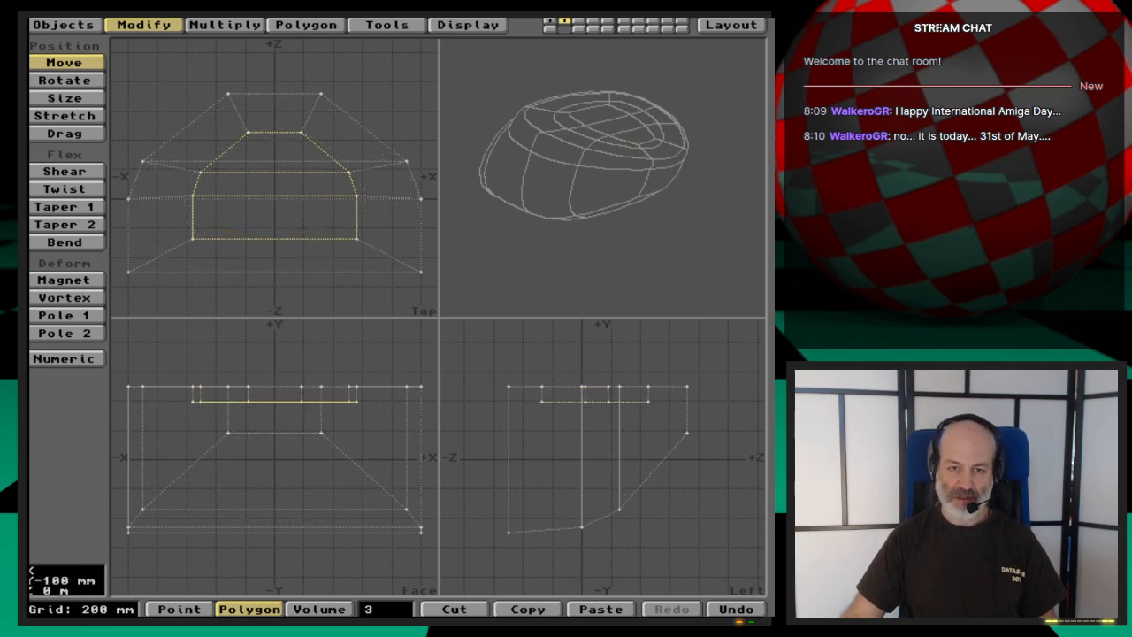
drag(611, 400, 608, 454)
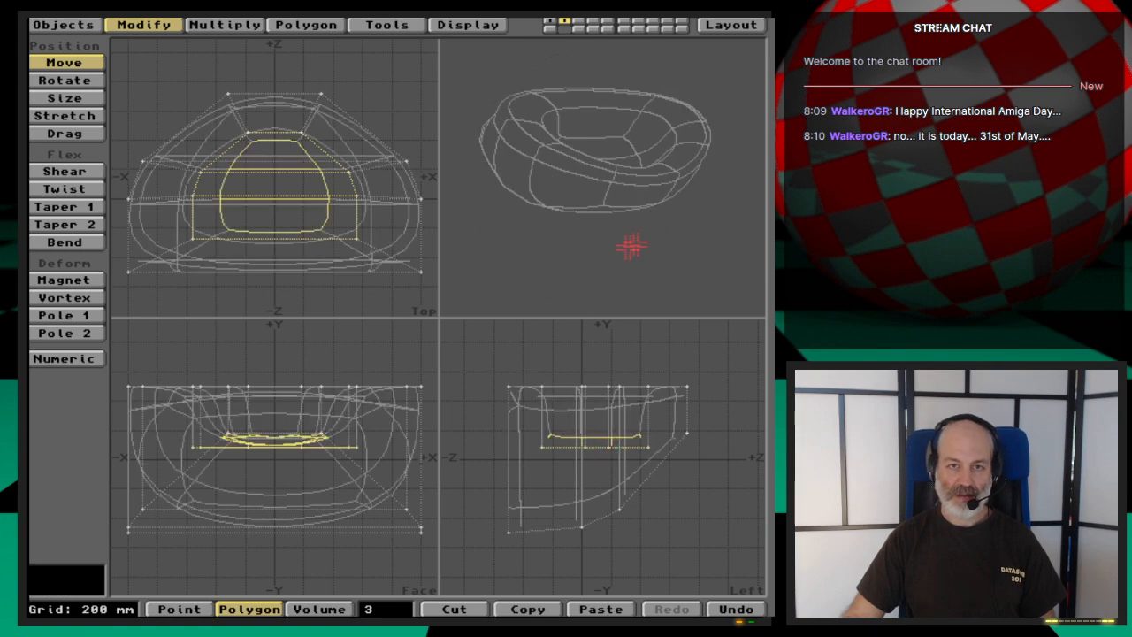
alt+drag(631, 246, 689, 207)
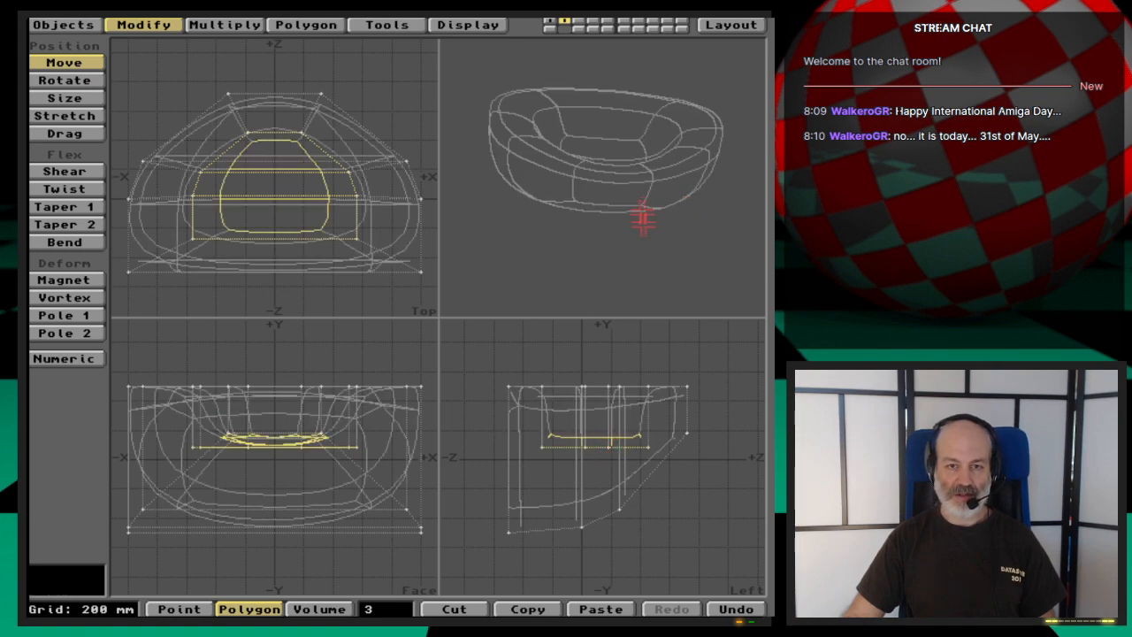
mouse_move(576, 445)
mouse_down()
mouse_move(580, 479)
mouse_move(579, 460)
mouse_up()
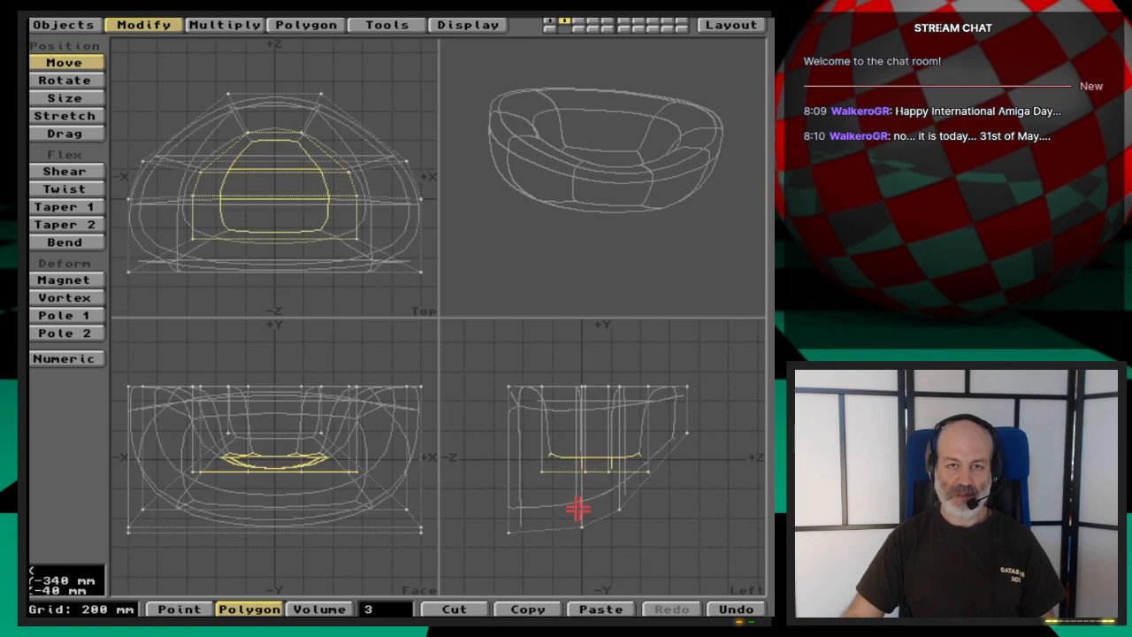
drag(629, 248, 632, 217)
drag(633, 217, 632, 211)
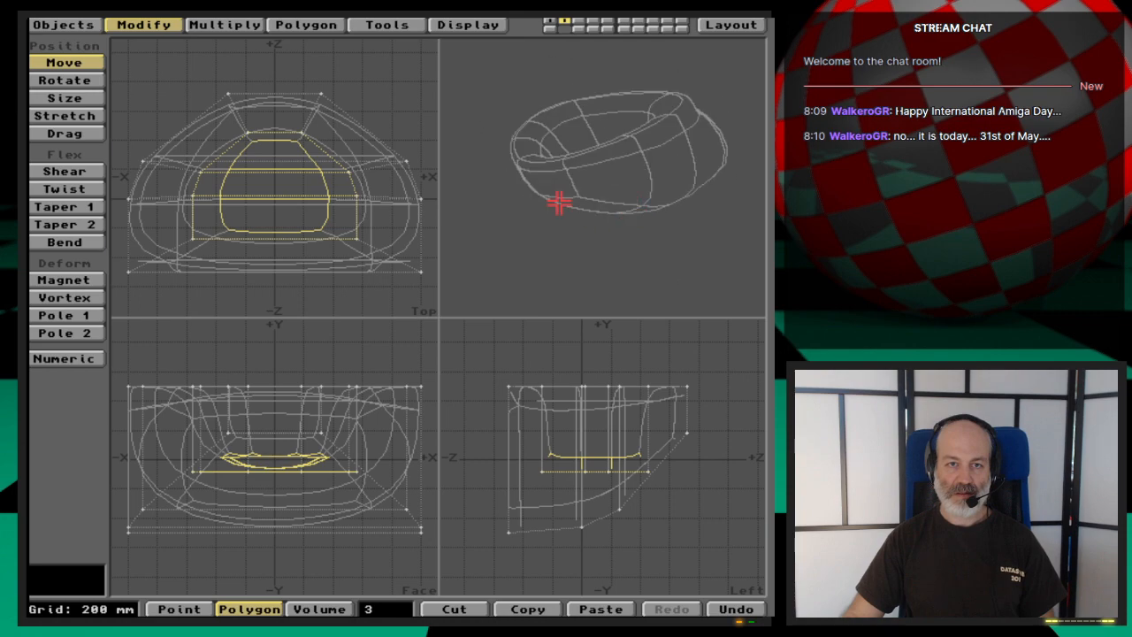
mouse_move(557, 203)
mouse_down()
mouse_move(541, 210)
mouse_move(559, 212)
mouse_up()
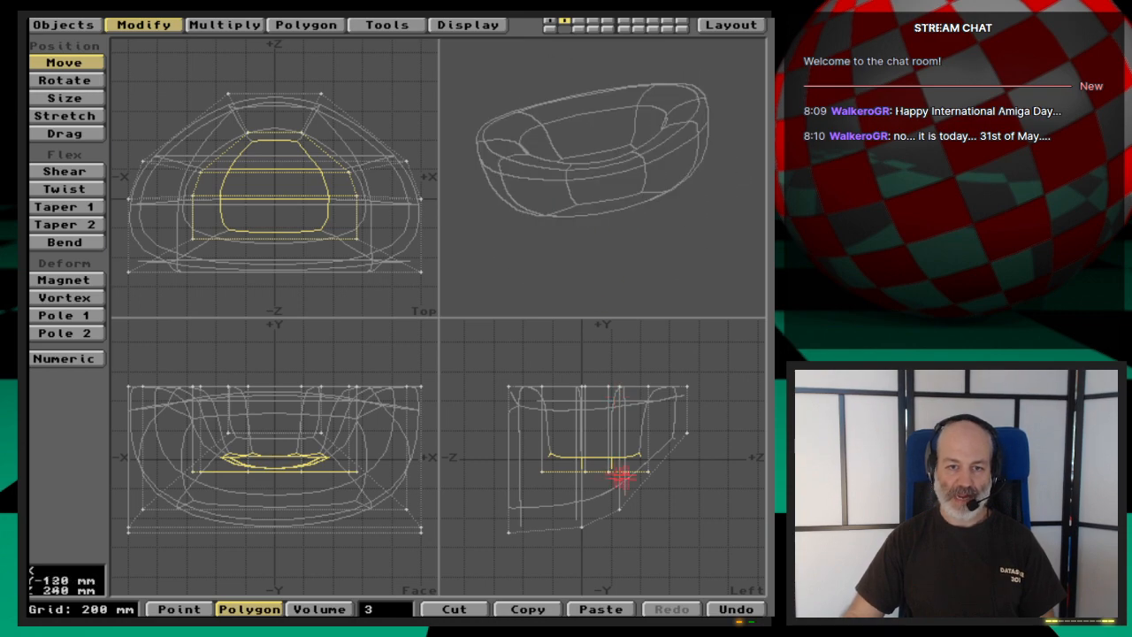
- Drop the polygon selection and select the eight points of the basin's inner floor in point mode
key(period)
key(period)
key(period)
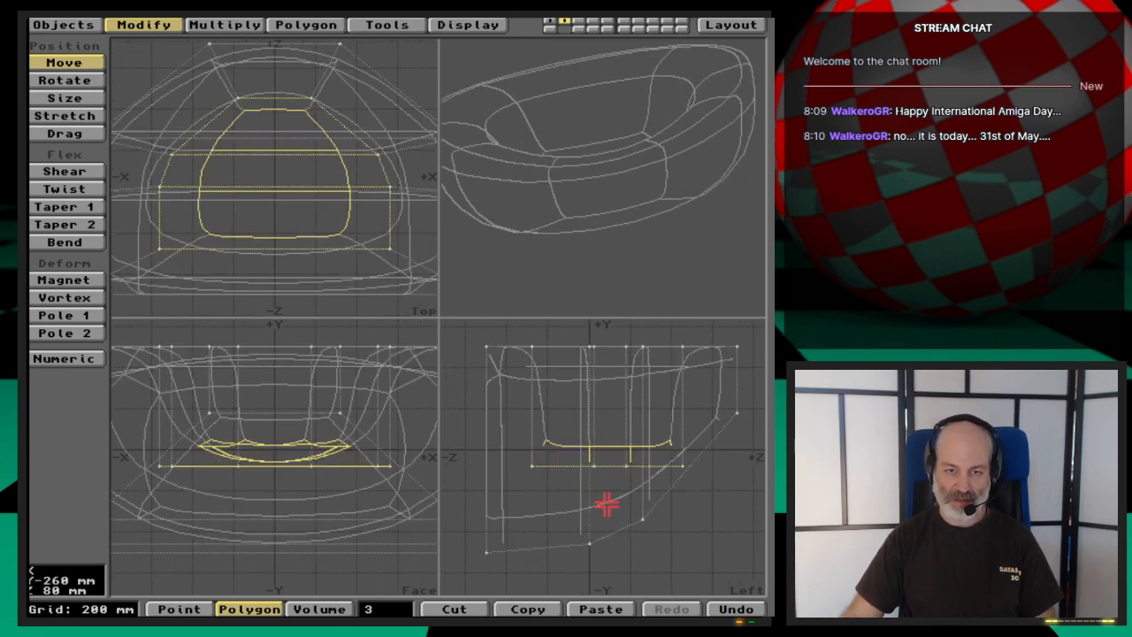
key(period)
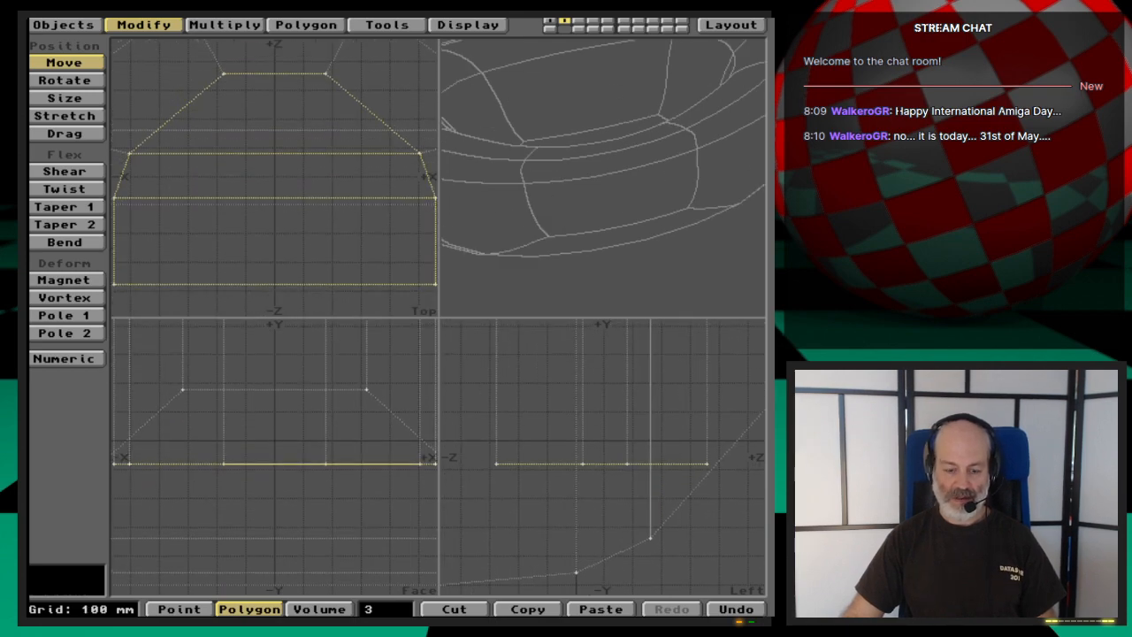
key(comma)
key(comma)
key(period)
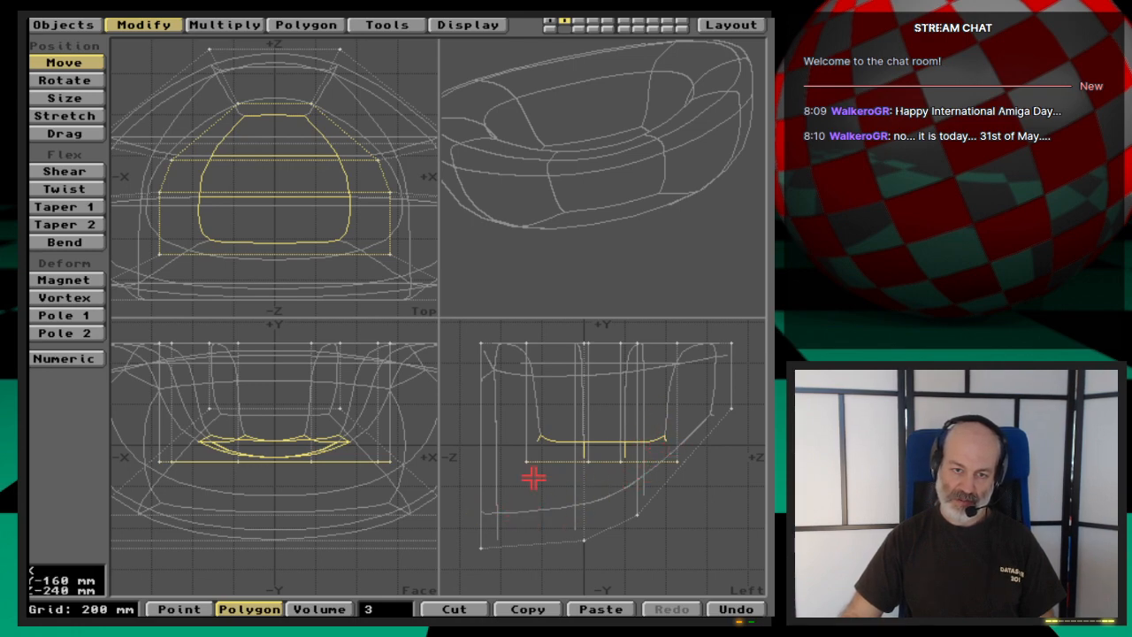
key(space)
key(space)
key(space)
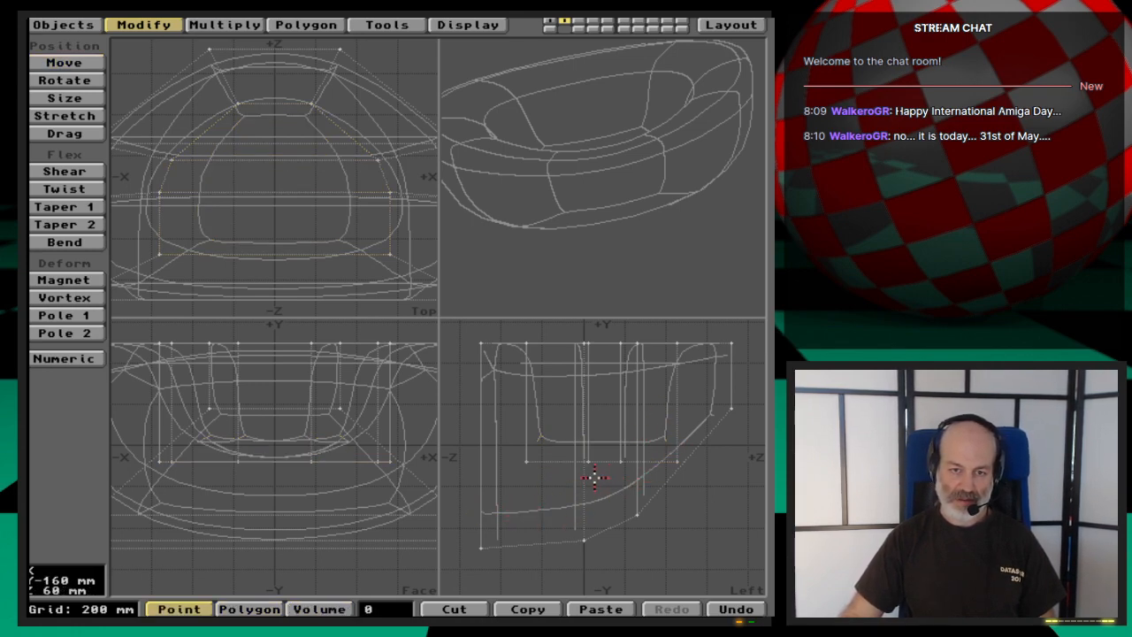
drag(524, 463, 675, 460)
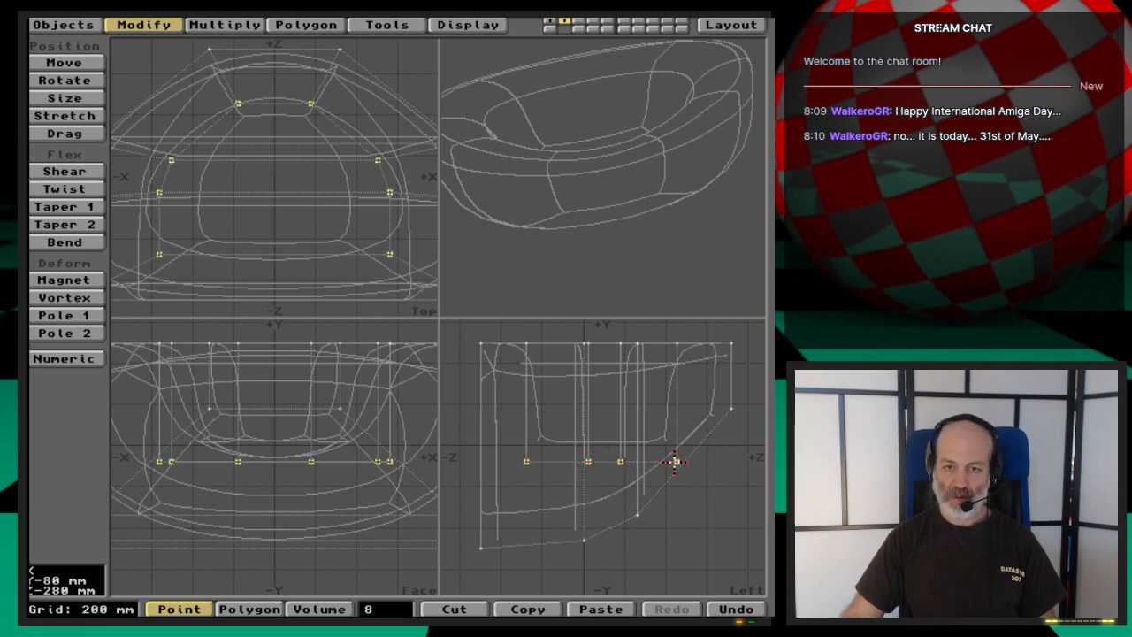
- Rotate the inner floor points about their +Z end so the floor slopes down toward -Z, and stretch them to about 1.03 in Z
key(y)
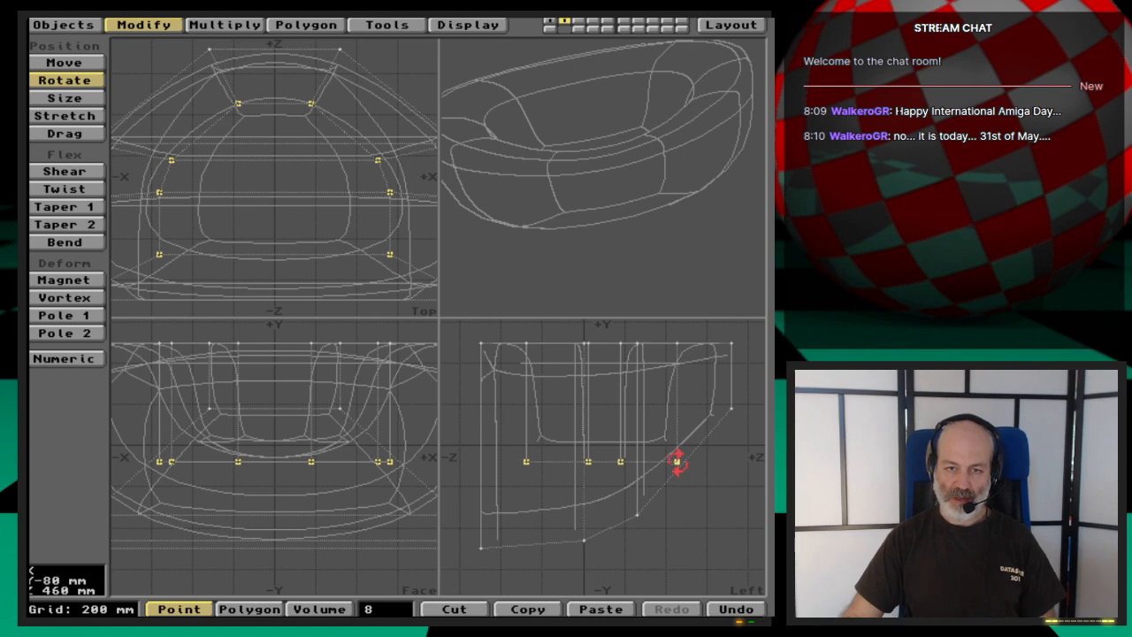
drag(679, 457, 673, 462)
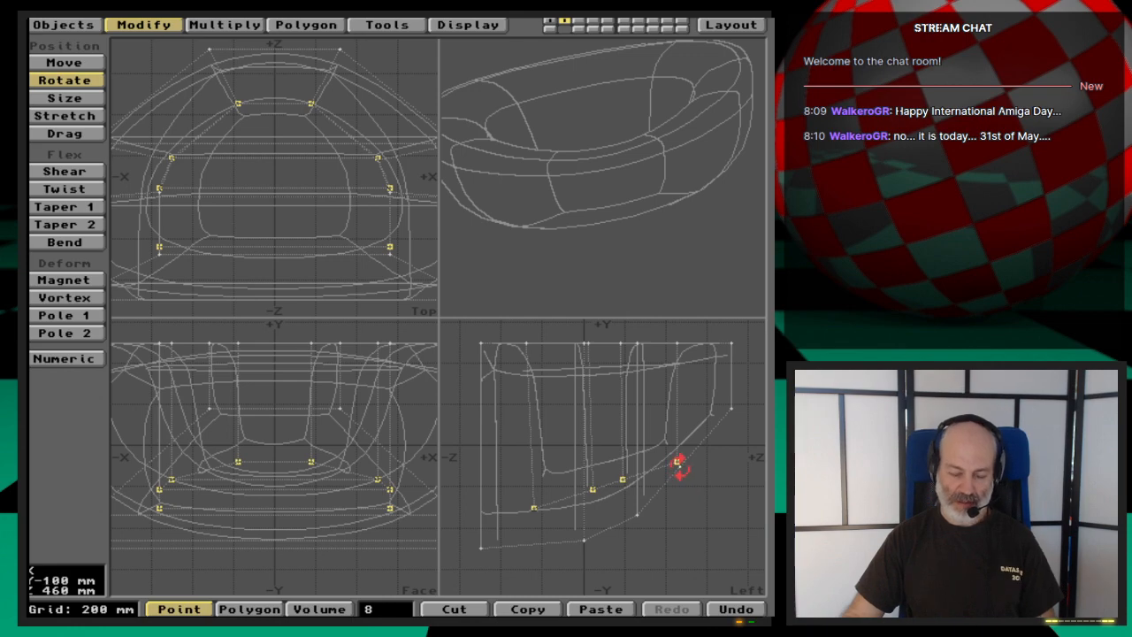
key(u)
drag(677, 460, 680, 462)
key(h)
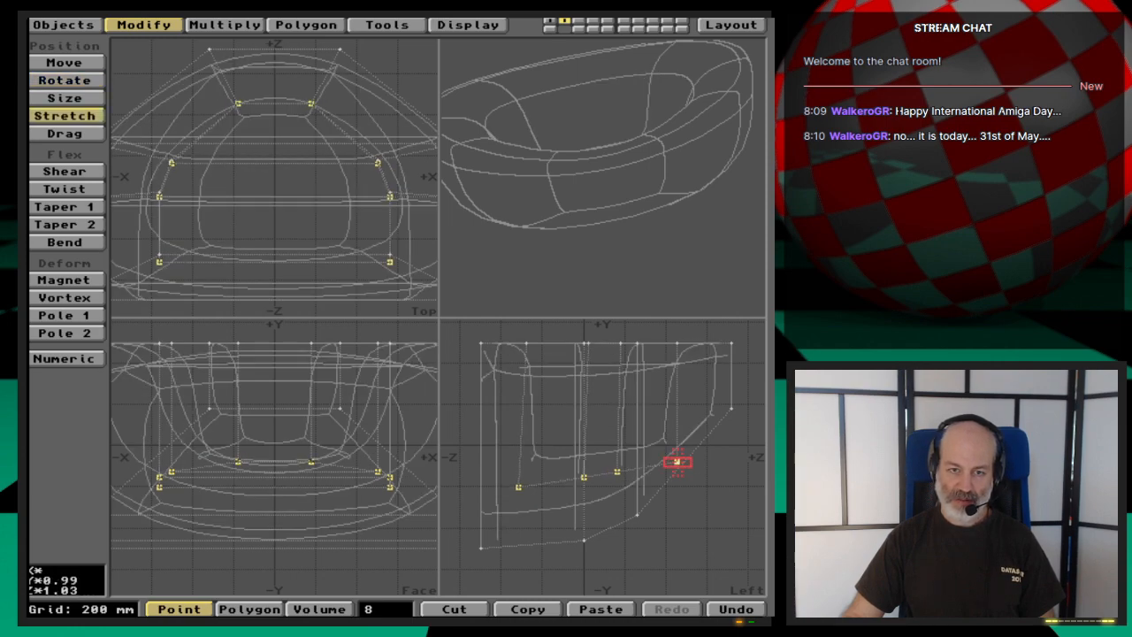
key(space)
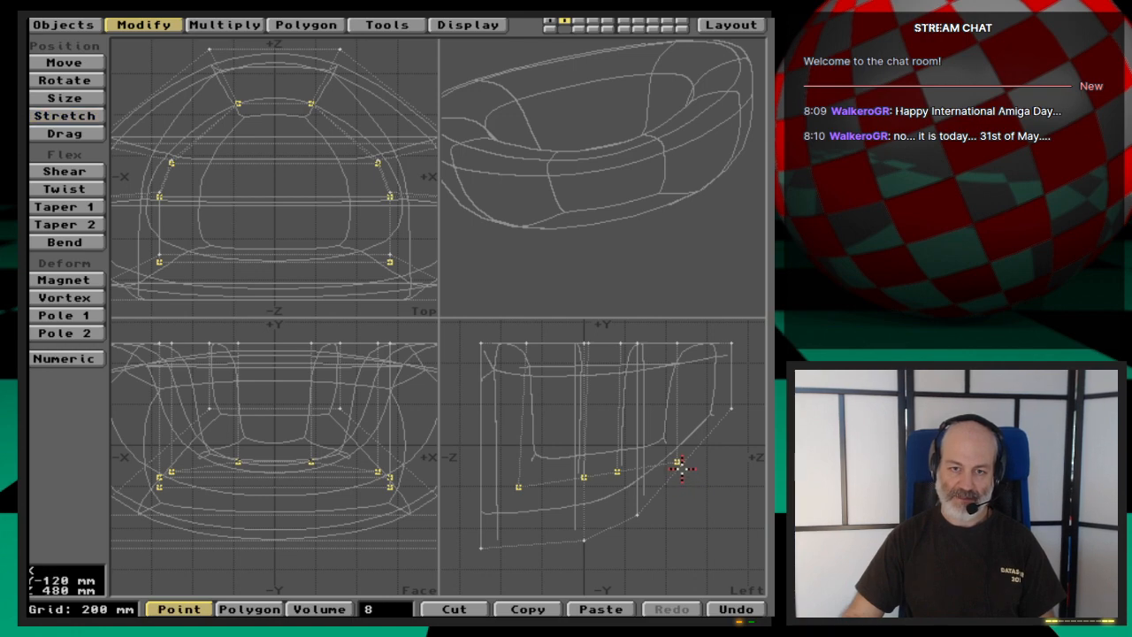
- Move only the two inner floor points at the +Z end up about 100 mm and 20 mm toward -Z, and deselect them
click(677, 462)
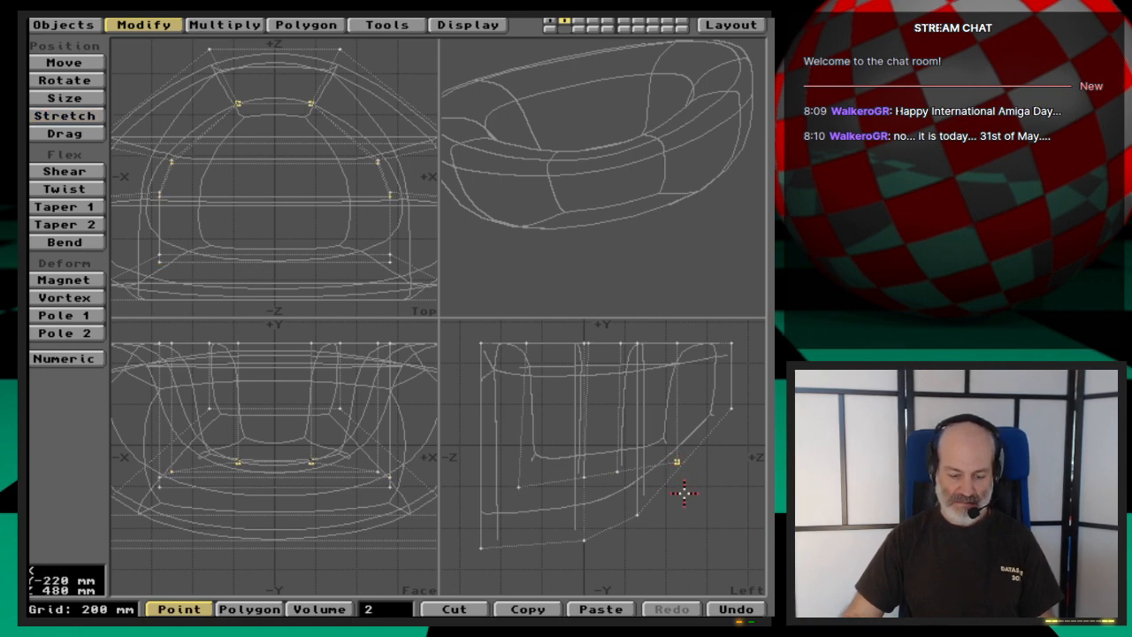
key(y)
key(t)
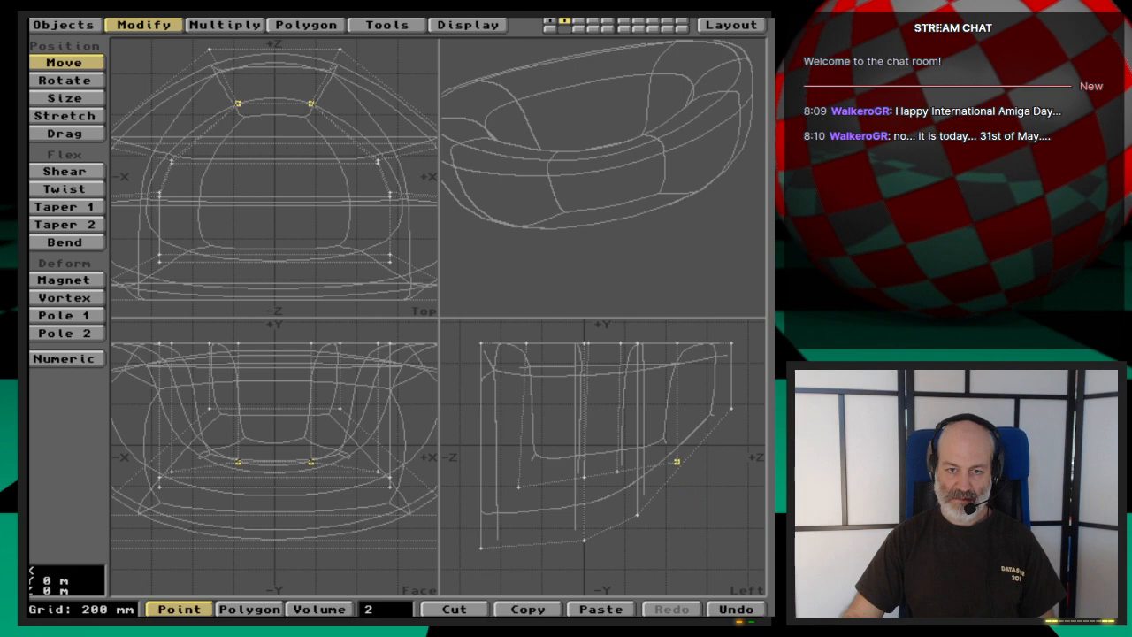
drag(677, 462, 687, 491)
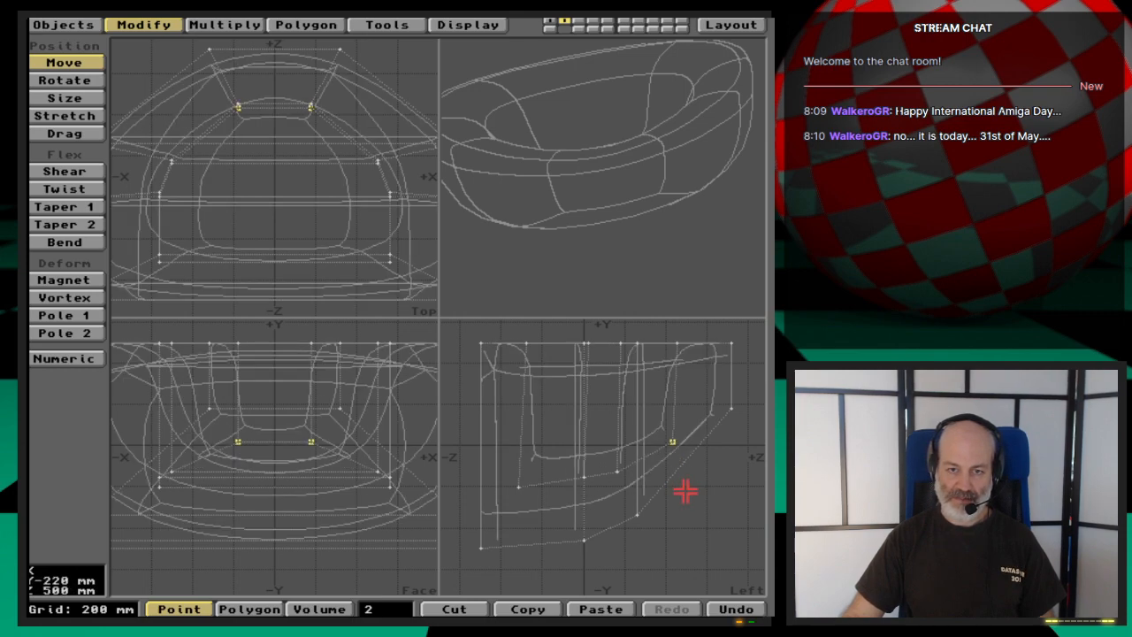
key(space)
click(675, 441)
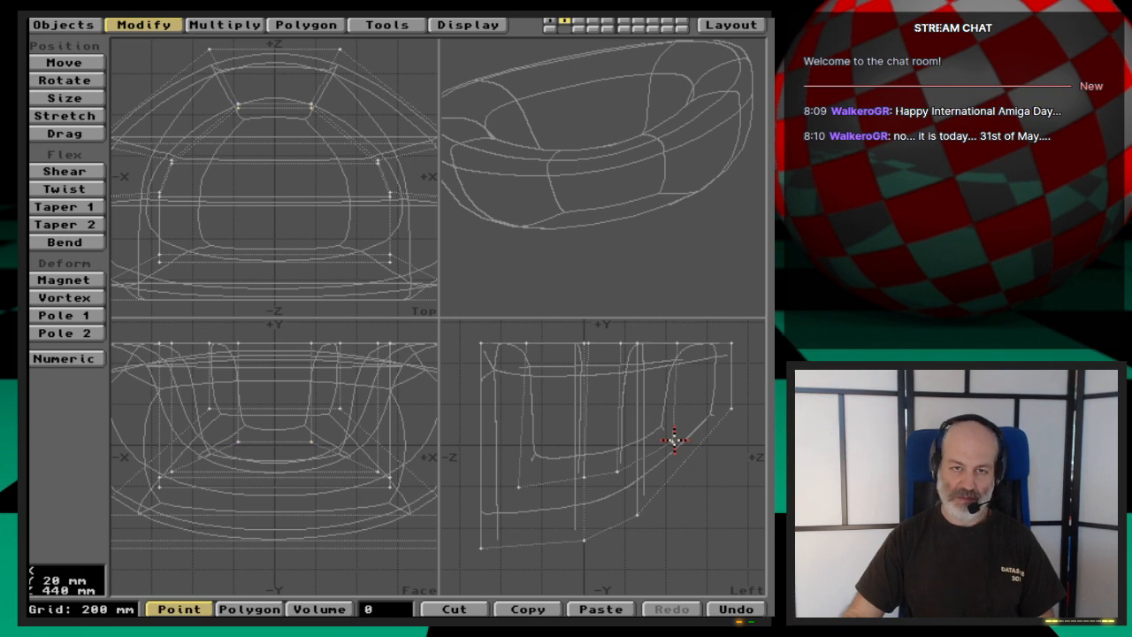
- Try freezing the MetaNURBS basin into polygons, inspect the mesh from several angles, and undo the conversion
key(a)
drag(672, 197, 654, 217)
drag(559, 203, 608, 200)
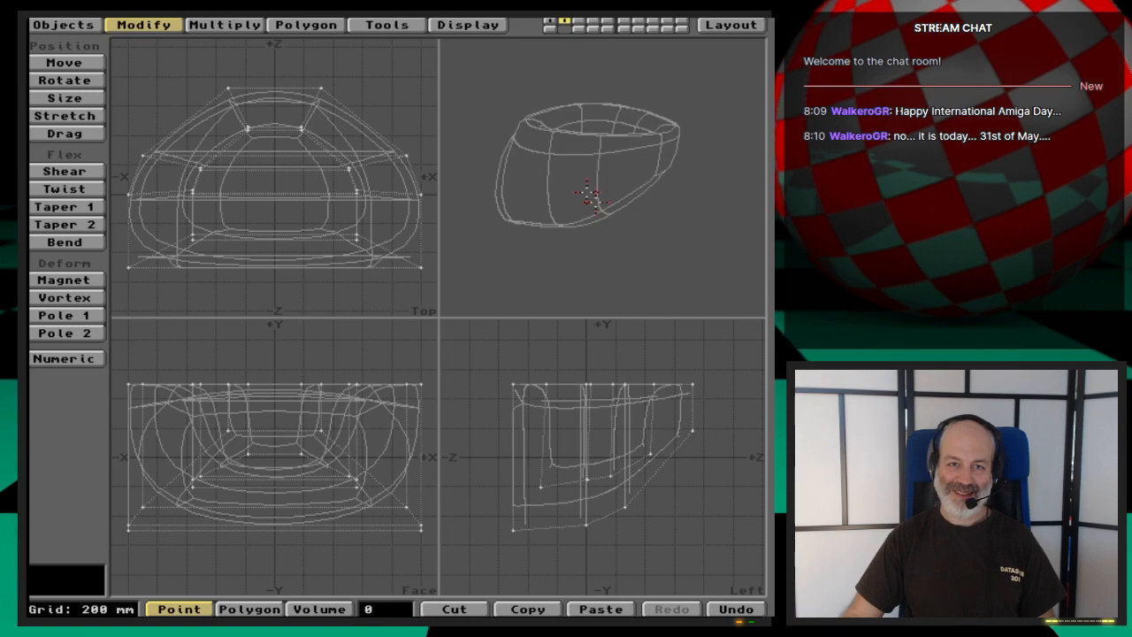
drag(588, 196, 685, 254)
drag(575, 232, 651, 239)
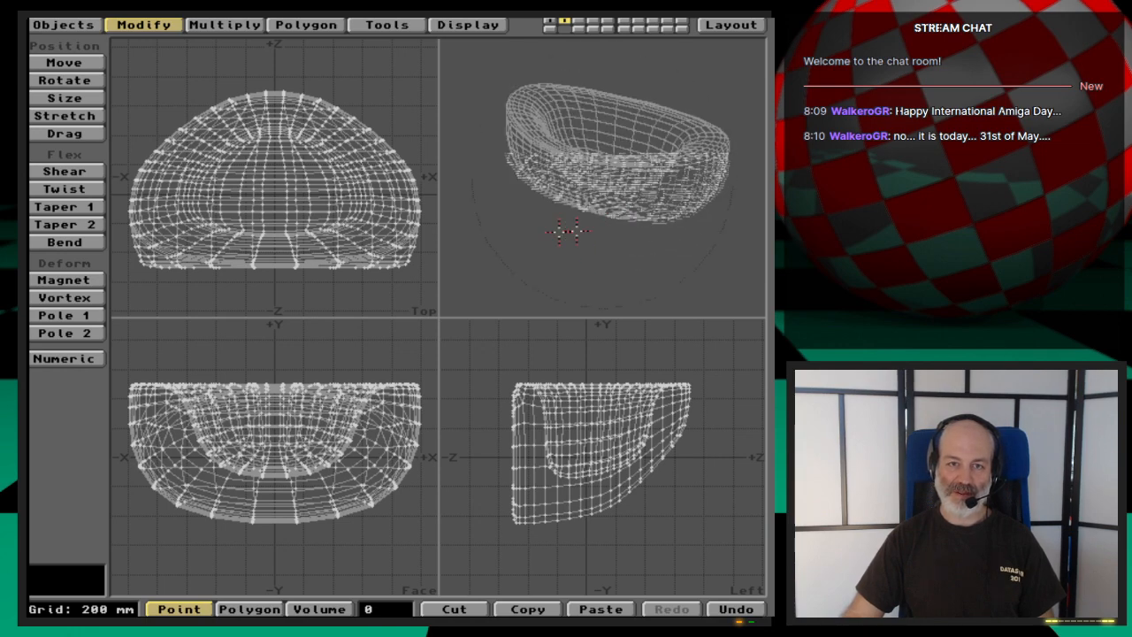
drag(583, 228, 625, 232)
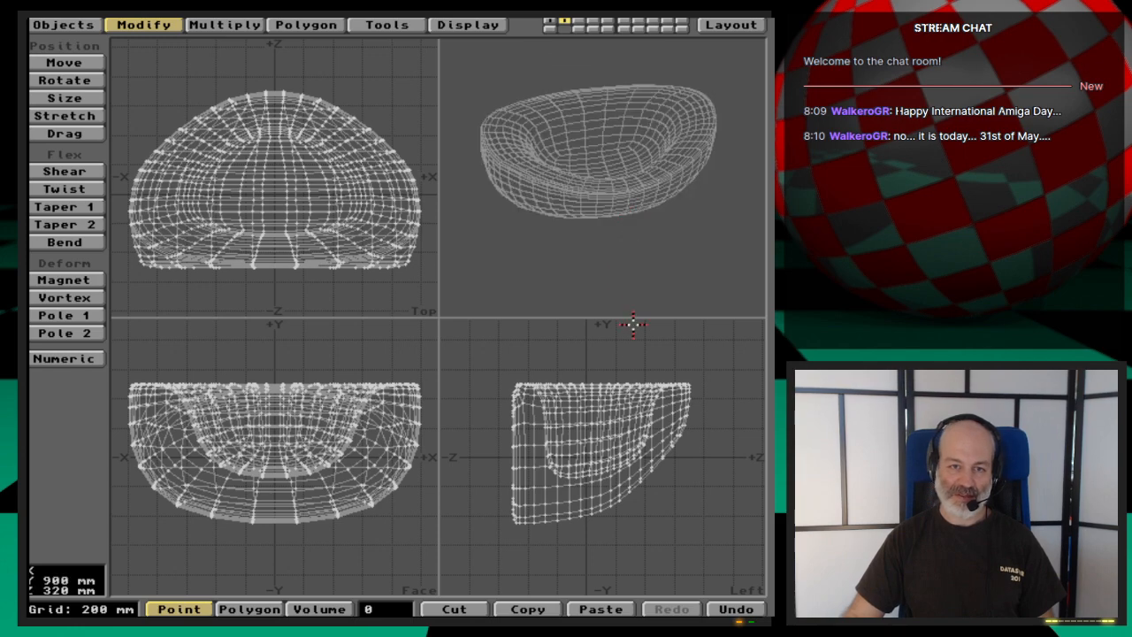
key(u)
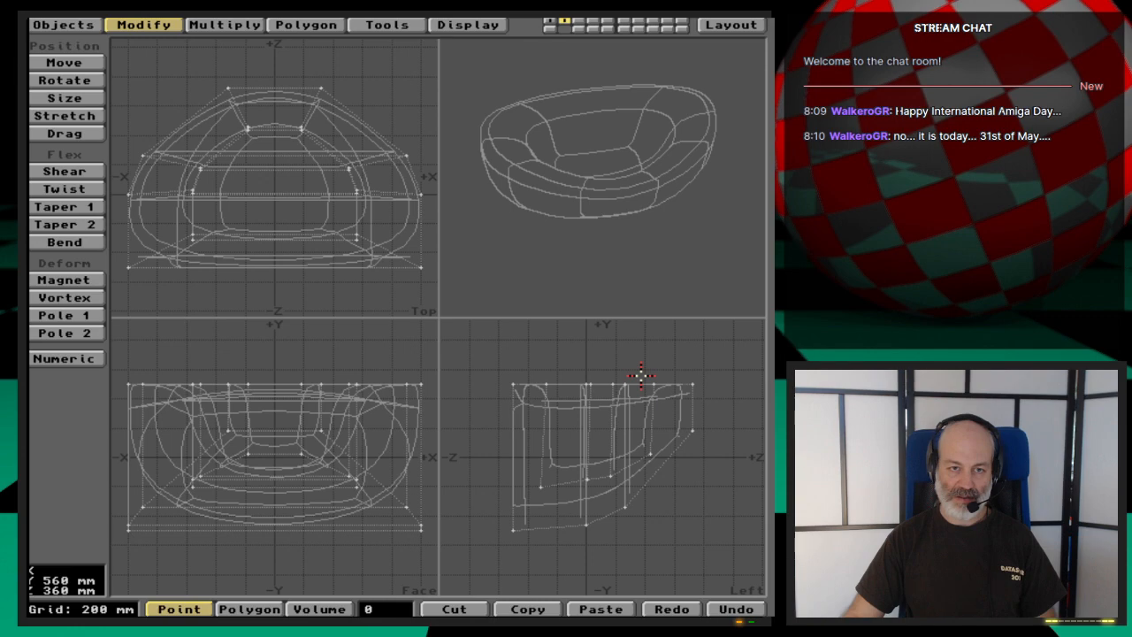
- Save the editable MetaNURBS basin as a new object named Basin2_nurbs3 in the Ep.49 Objects drawer
key(s)
click(702, 337)
click(325, 121)
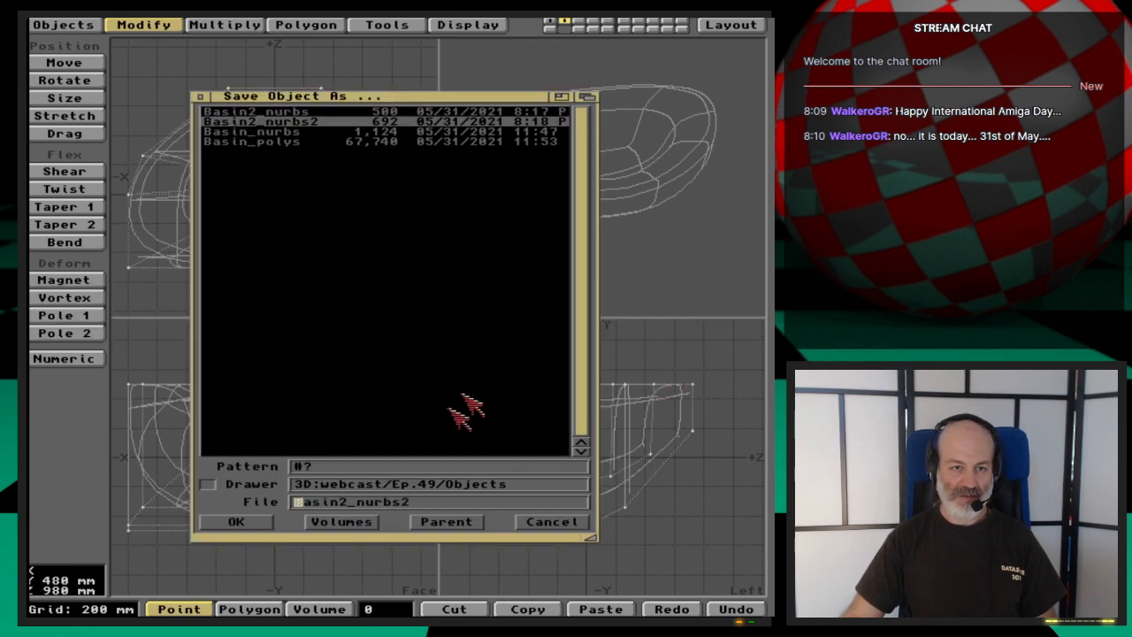
click(487, 503)
key(Return)
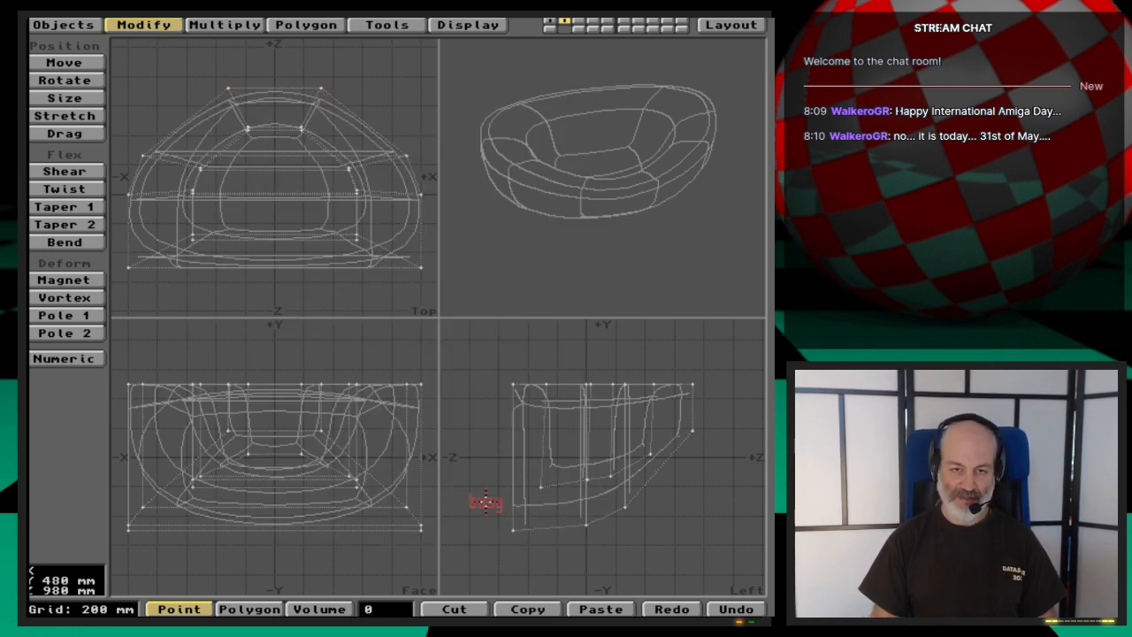
- Freeze the basin into polygons and save the resulting mesh as Basin2_polys
key(Tab)
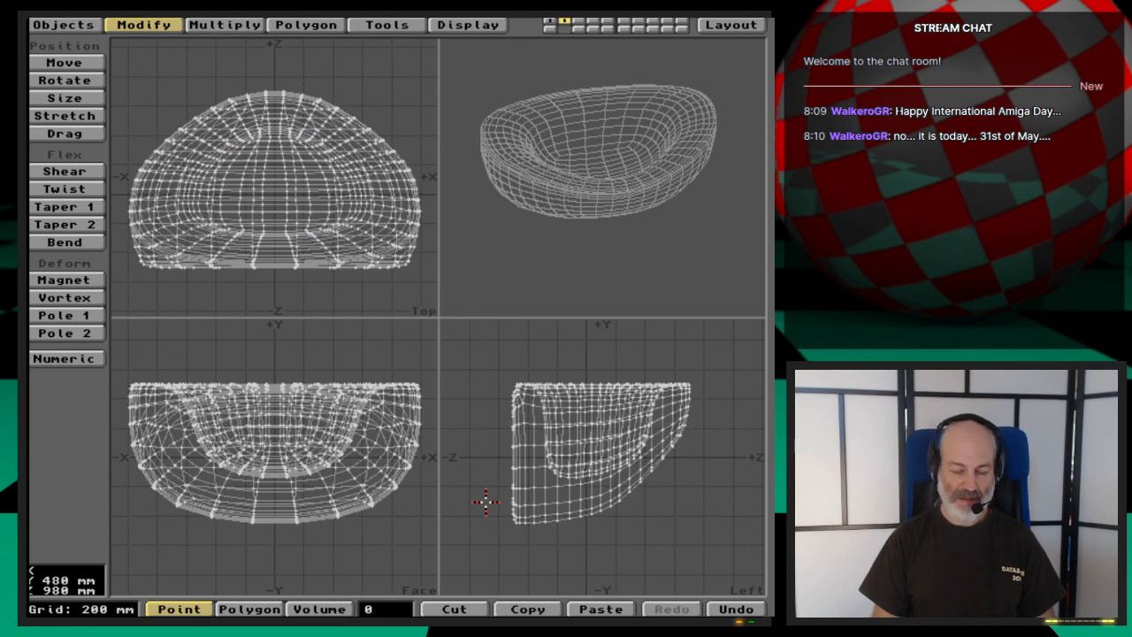
key(s)
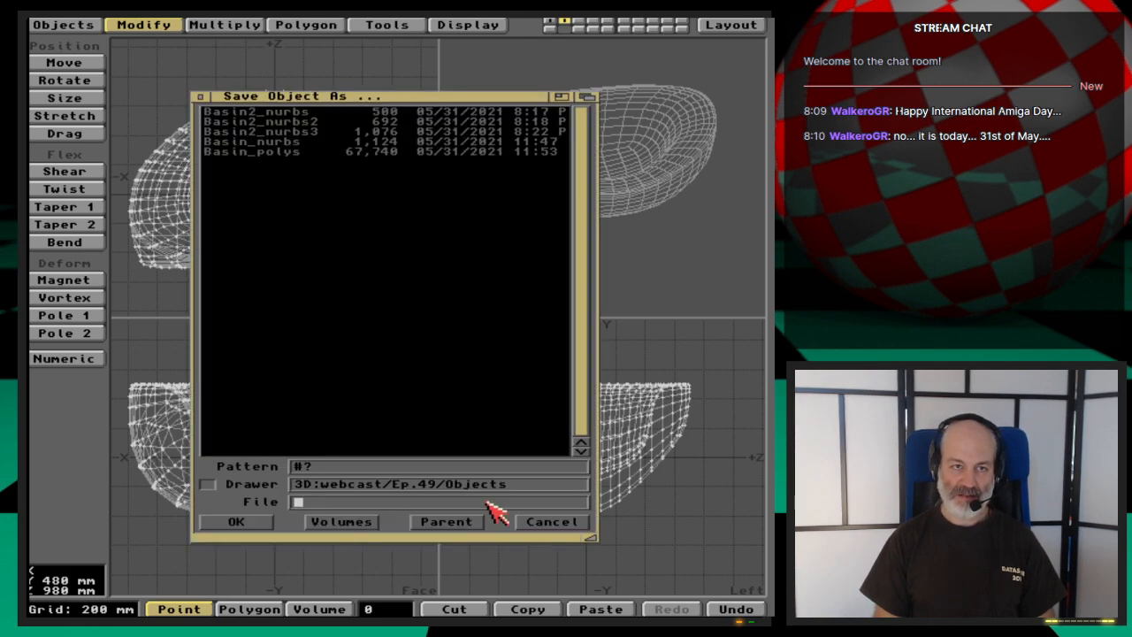
key(Down)
key(BackSpace)
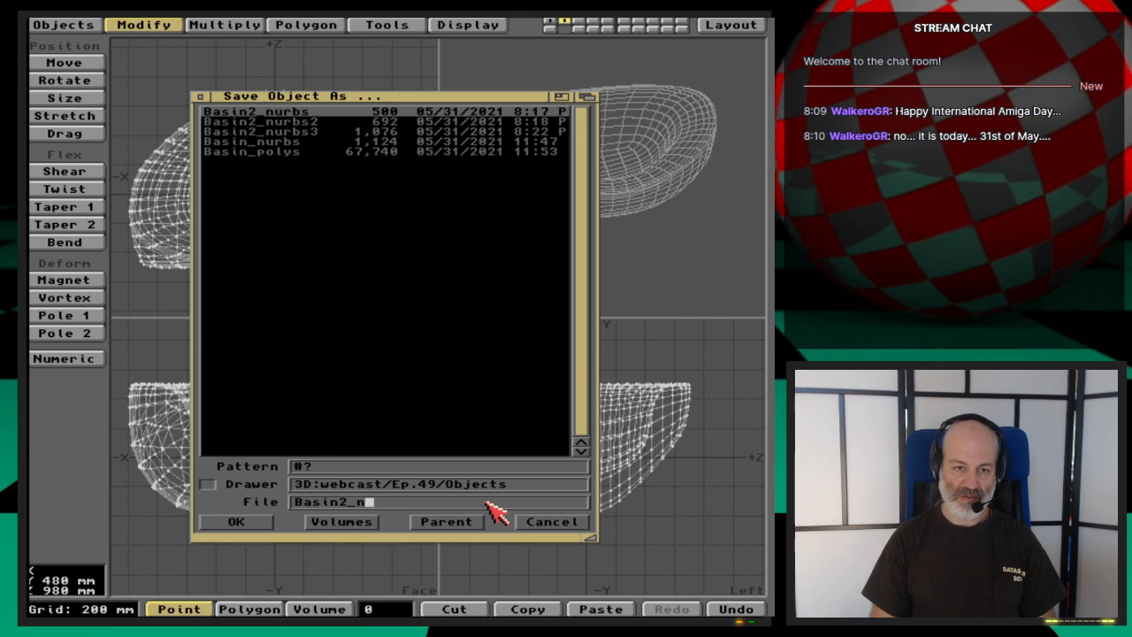
key(BackSpace)
text(polys)
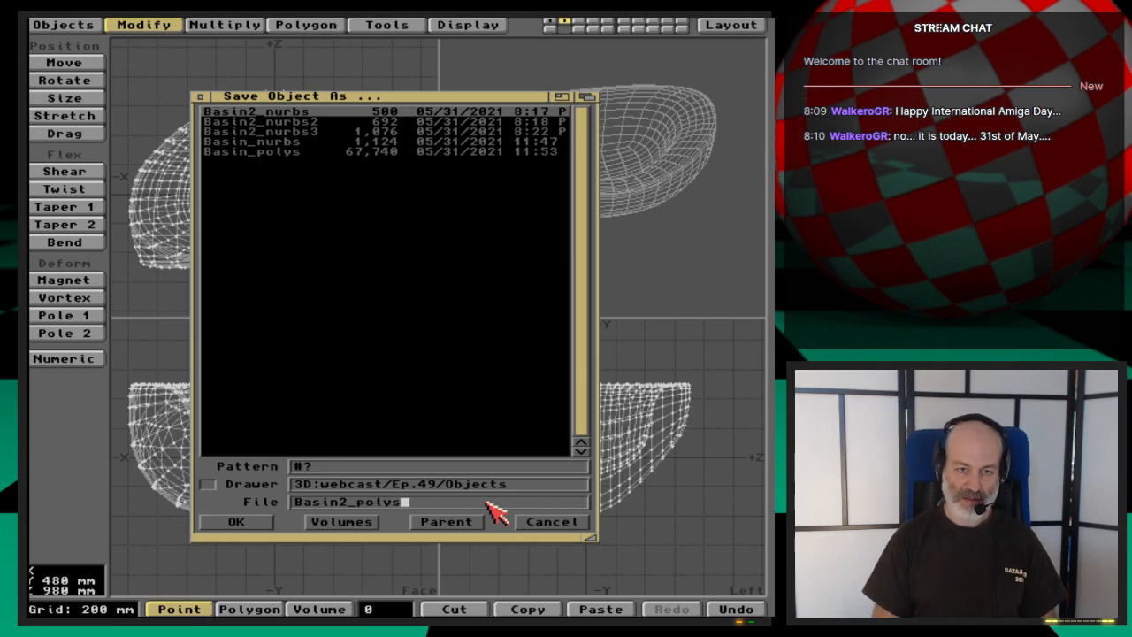
key(Return)
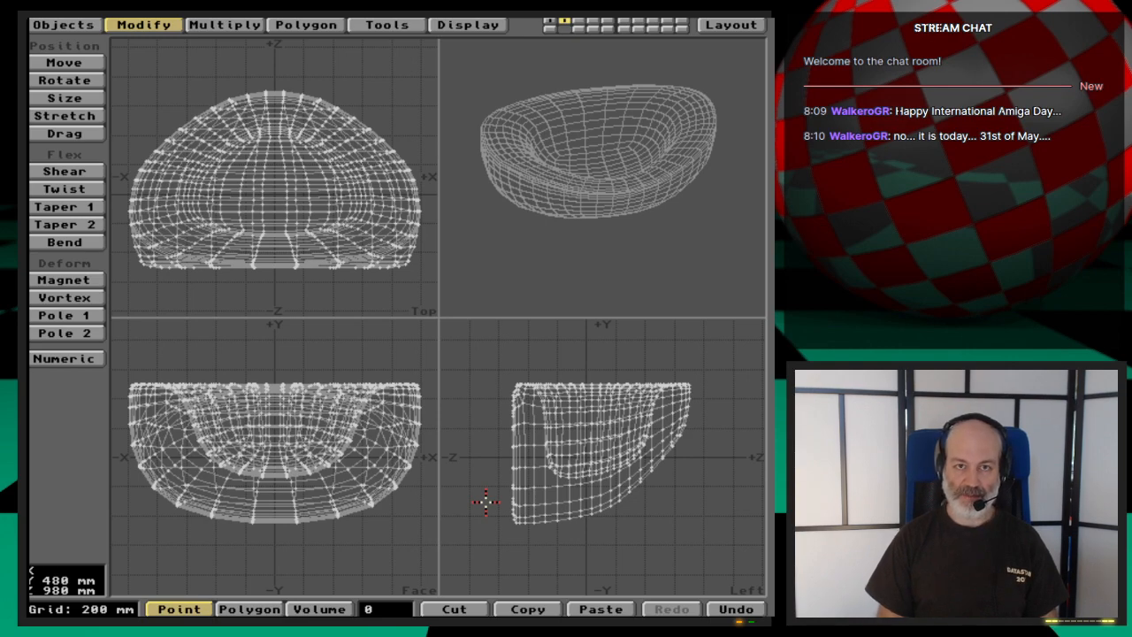
- Clear the old basin cage from layer 1, load the Basin_polys object into layer 3 and fit it in the views
key(1)
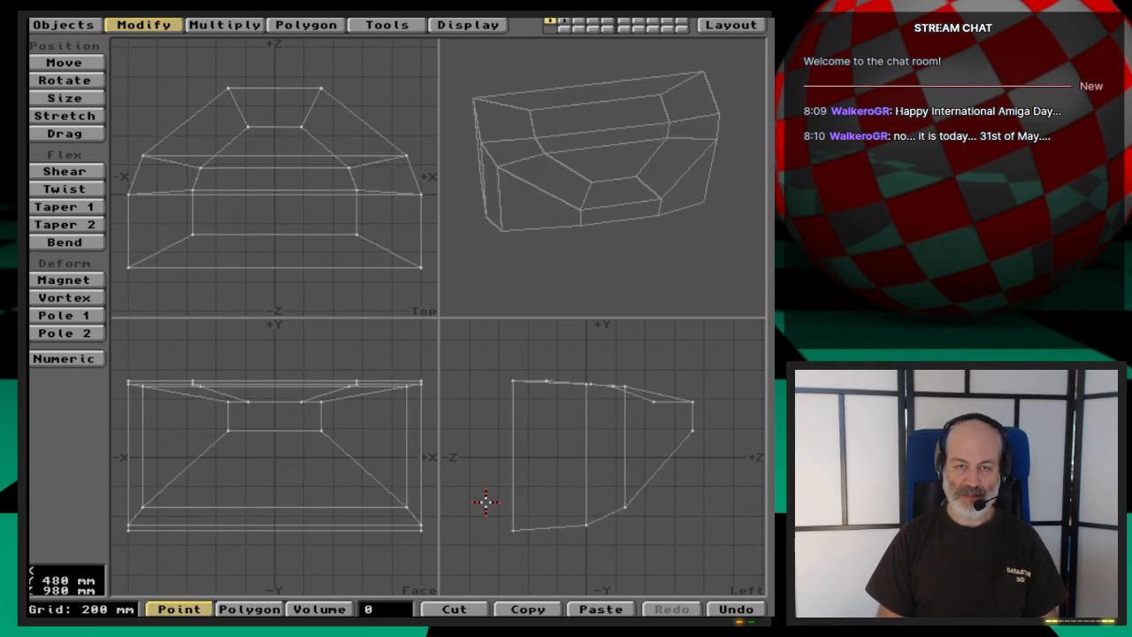
key(3)
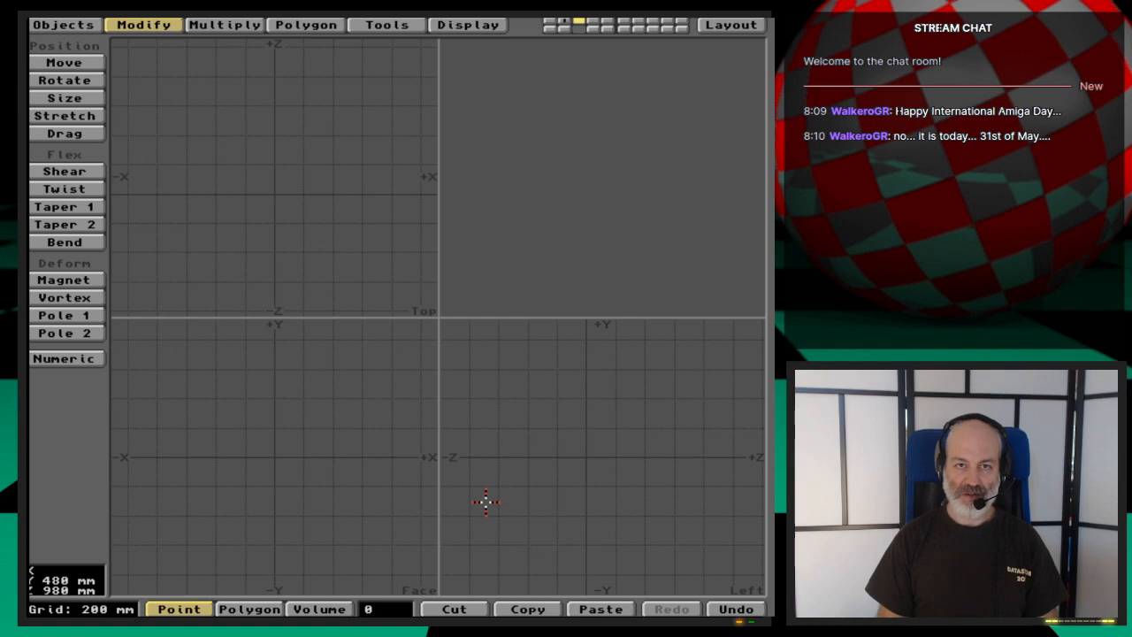
key(l)
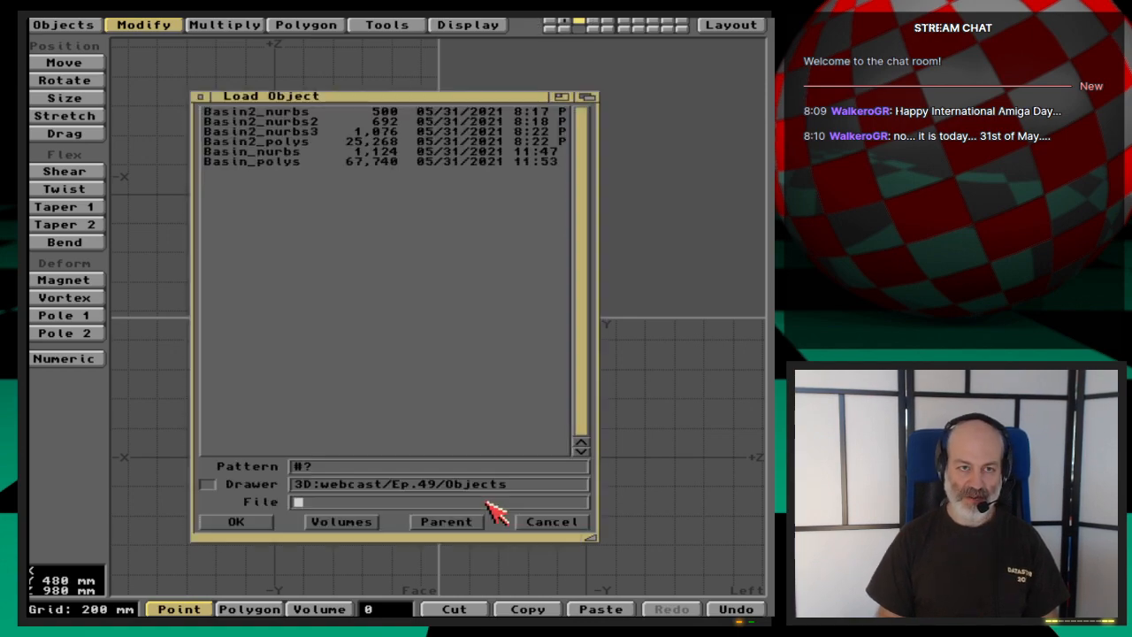
key(Down)
key(Down)
key(Down)
key(Down)
key(Down)
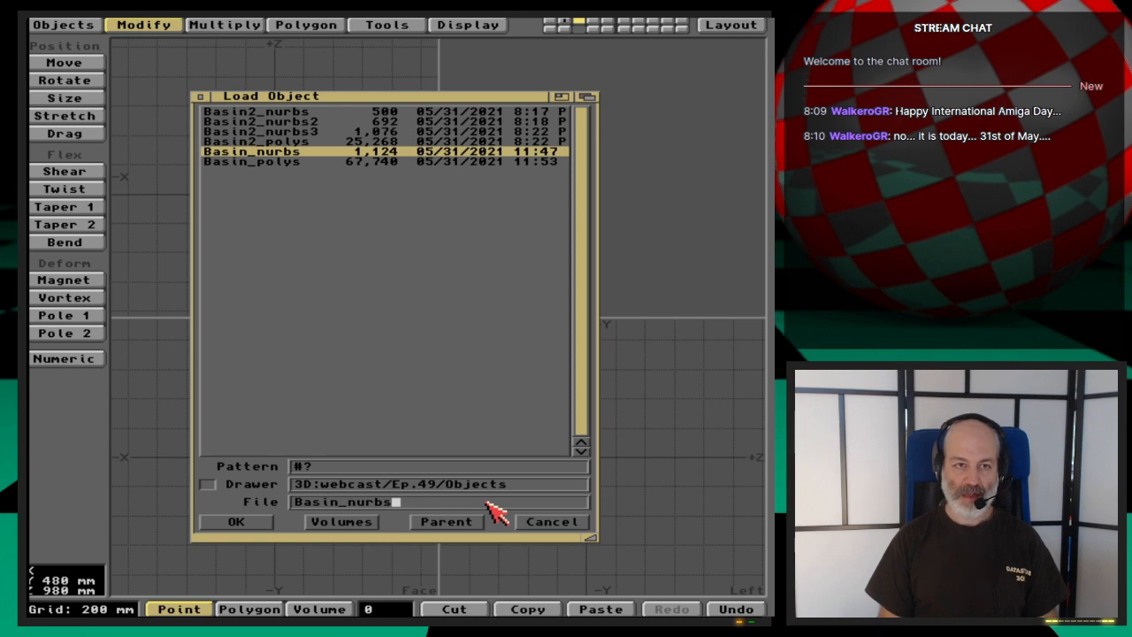
key(Down)
key(Return)
key(a)
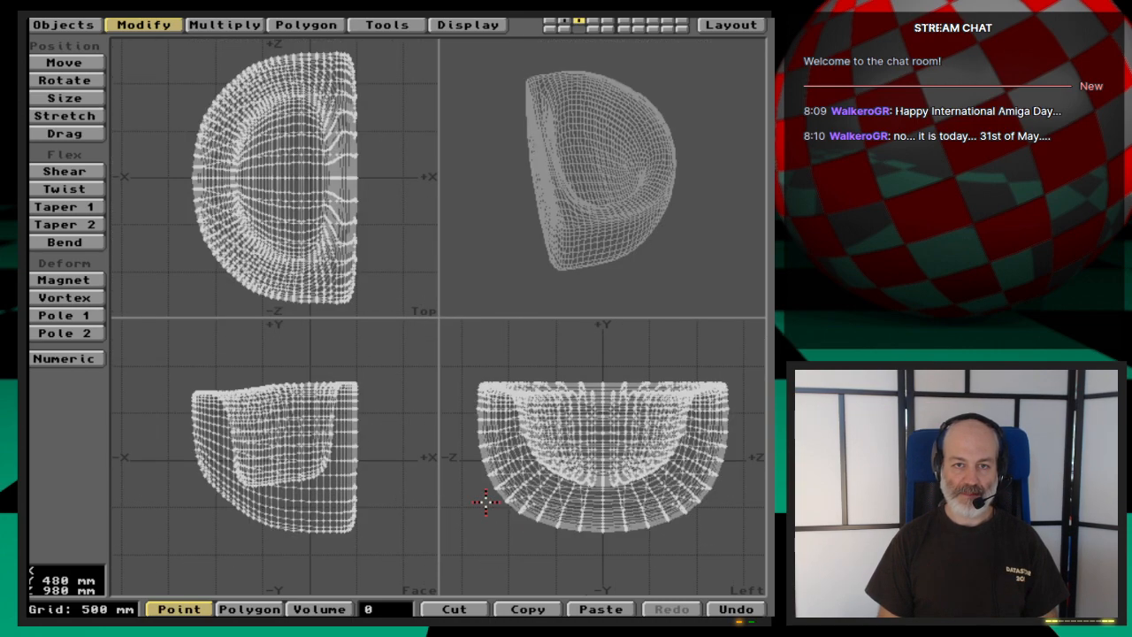
drag(716, 301, 676, 241)
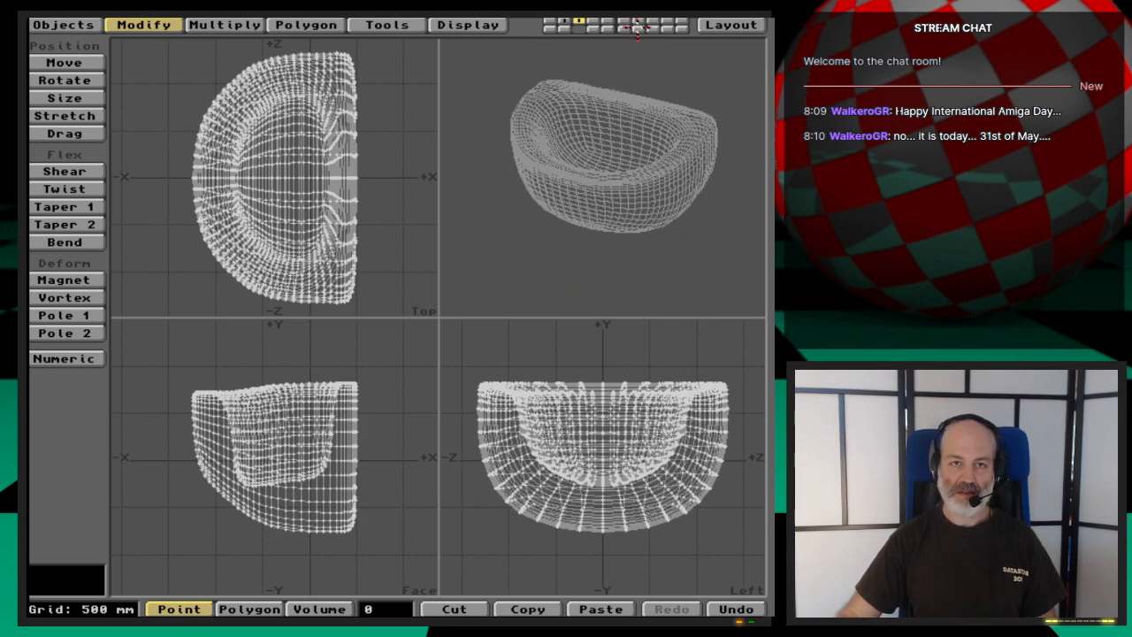
- Compare the basin meshes on layers 2 and 3 in the perspective view, and switch to the empty layer 1
click(564, 20)
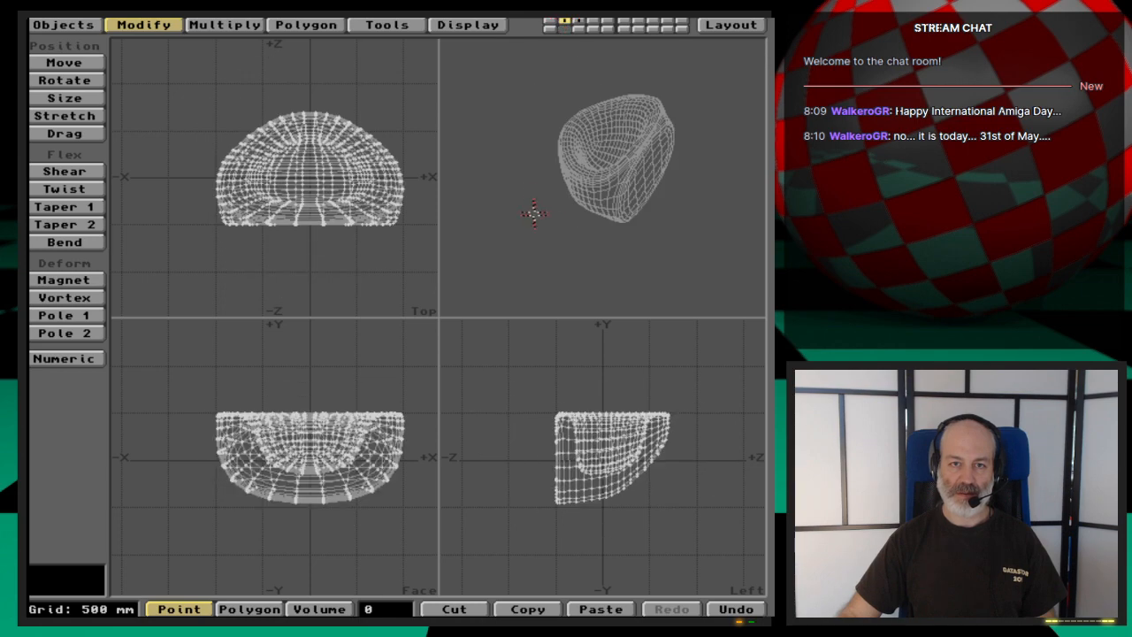
drag(534, 213, 651, 236)
click(579, 22)
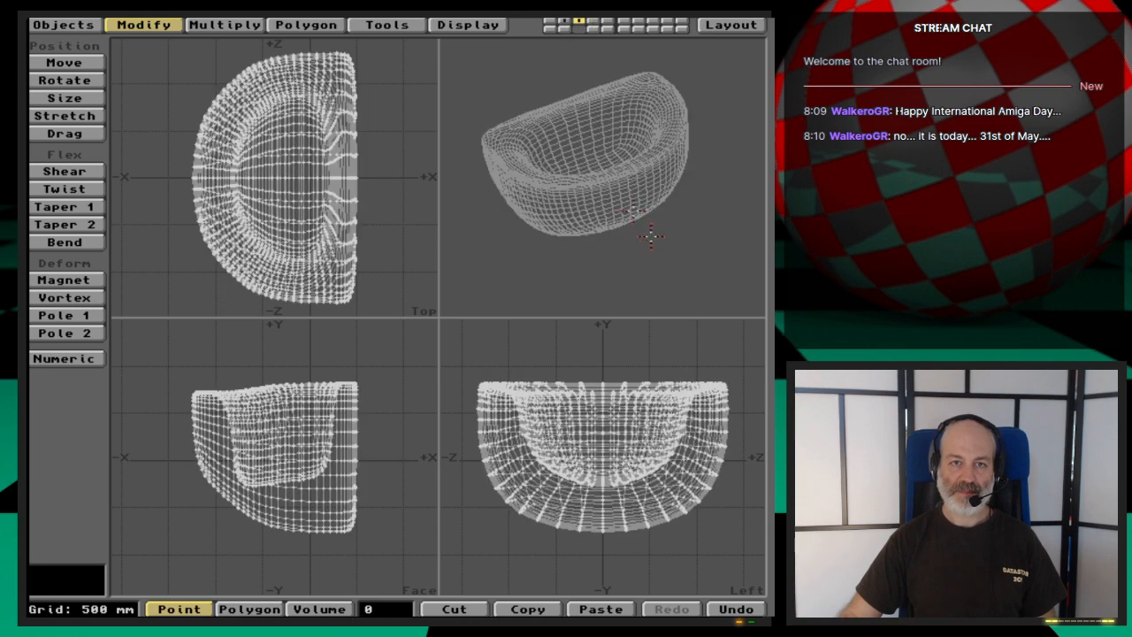
click(564, 22)
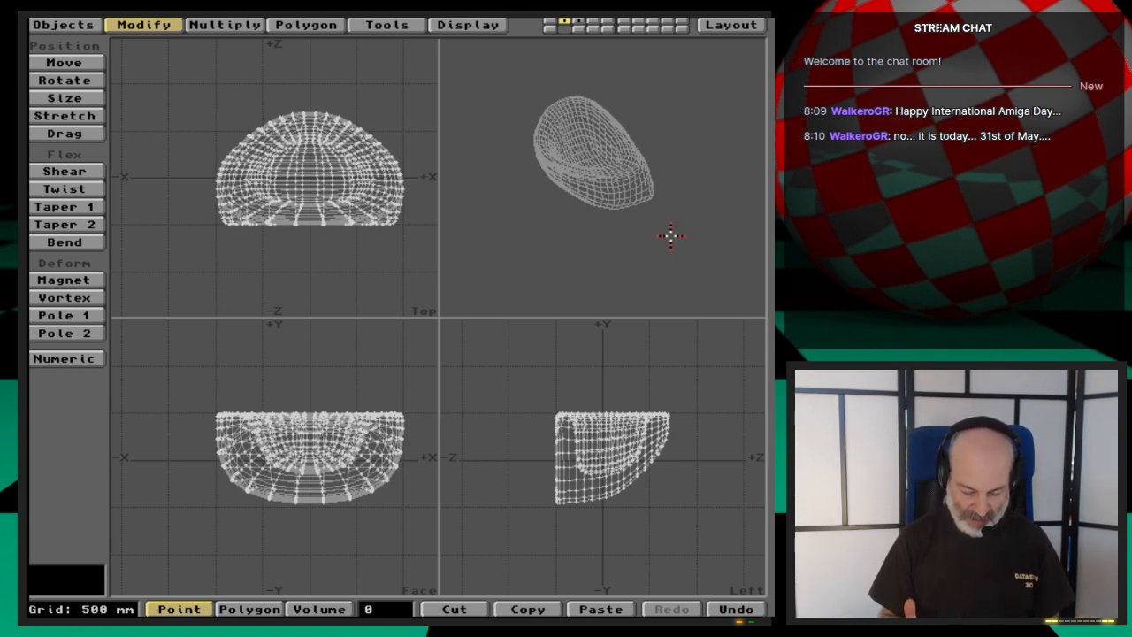
key(1)
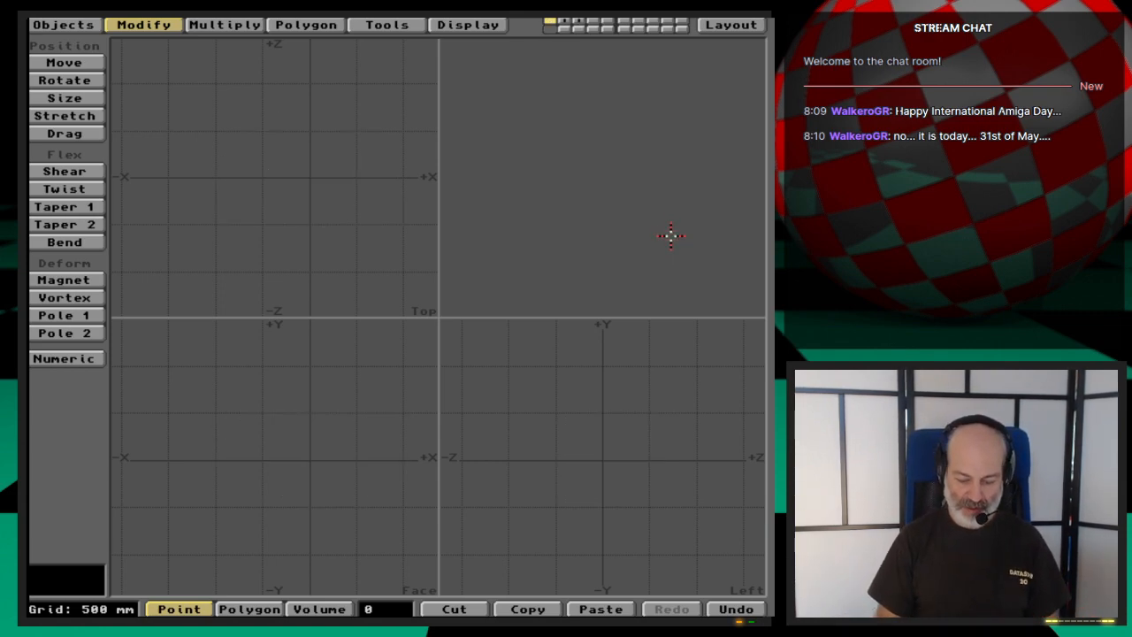
key(plus)
key(Down)
key(Down)
key(Down)
key(Down)
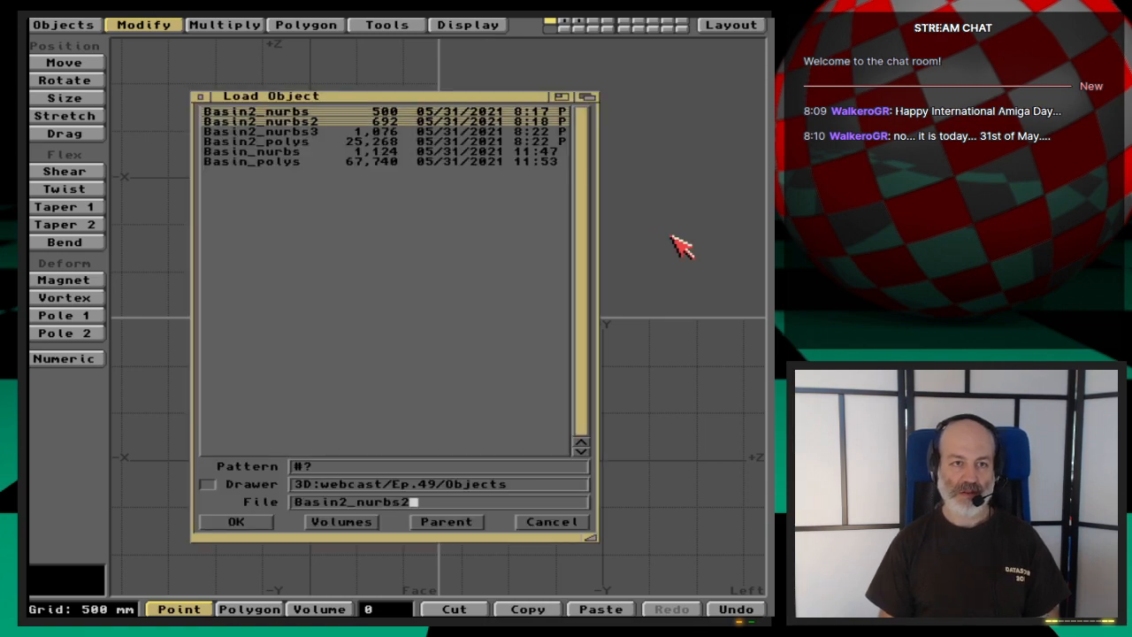
key(Down)
key(Down)
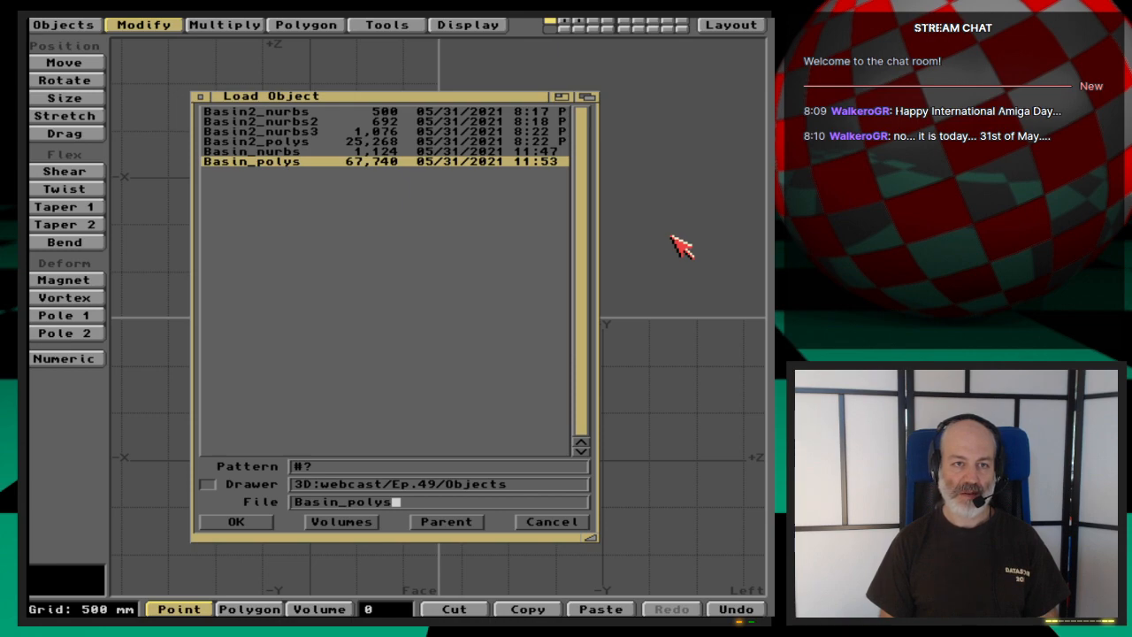
key(Return)
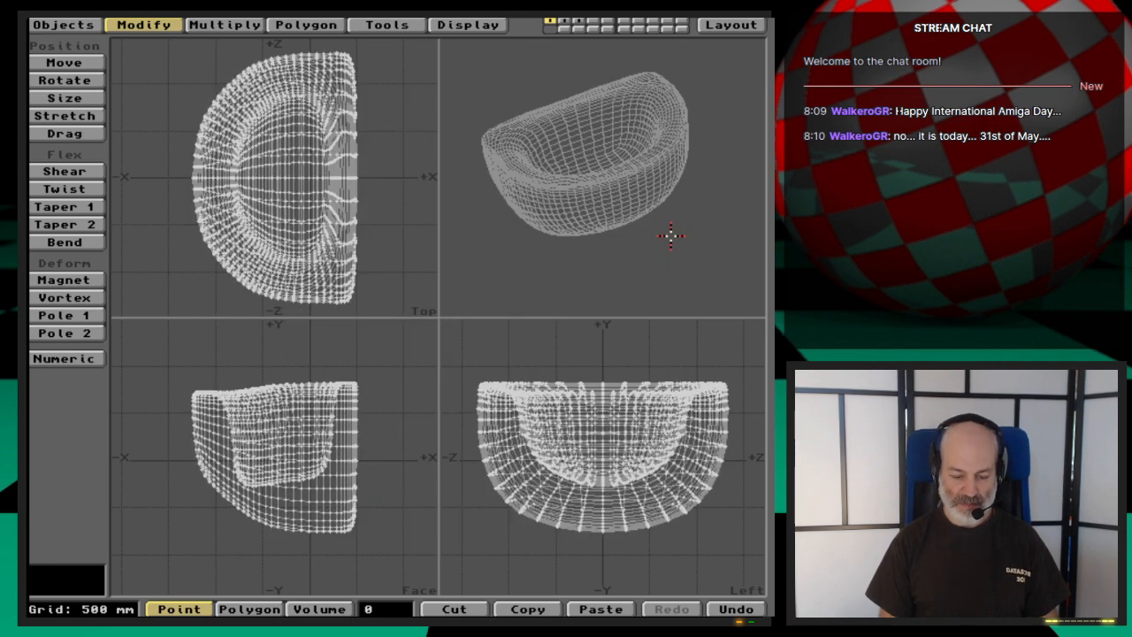
key(x)
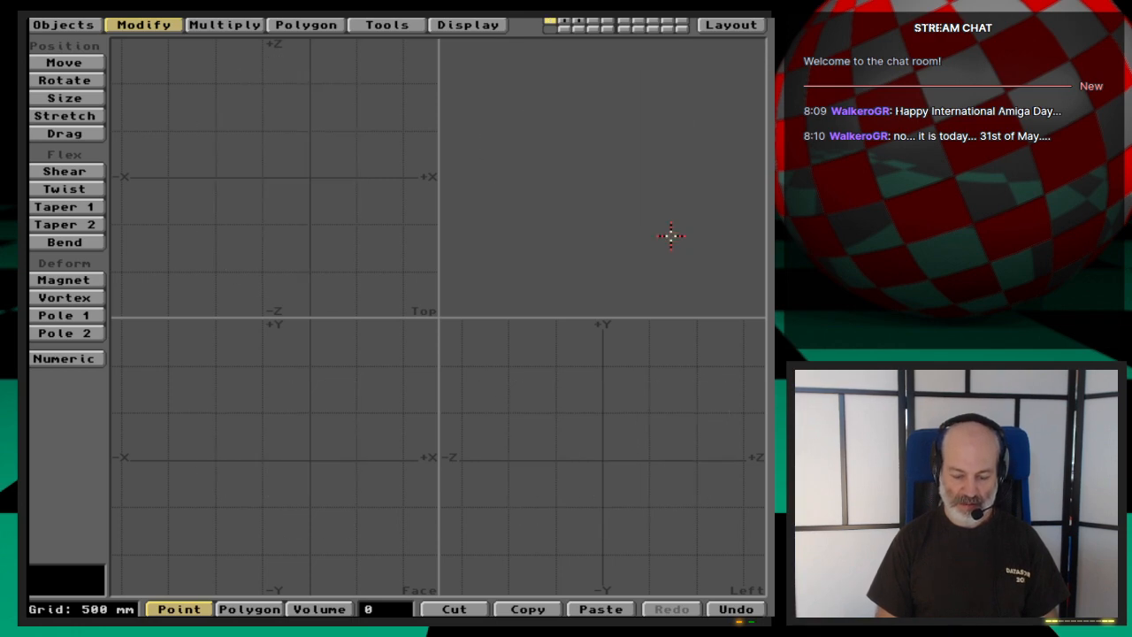
- Load the Basin_nurbs object into layer 1 as MetaNURBS and freeze it into polygons
key(l)
key(Down)
key(Down)
key(Down)
key(Down)
key(Down)
key(Return)
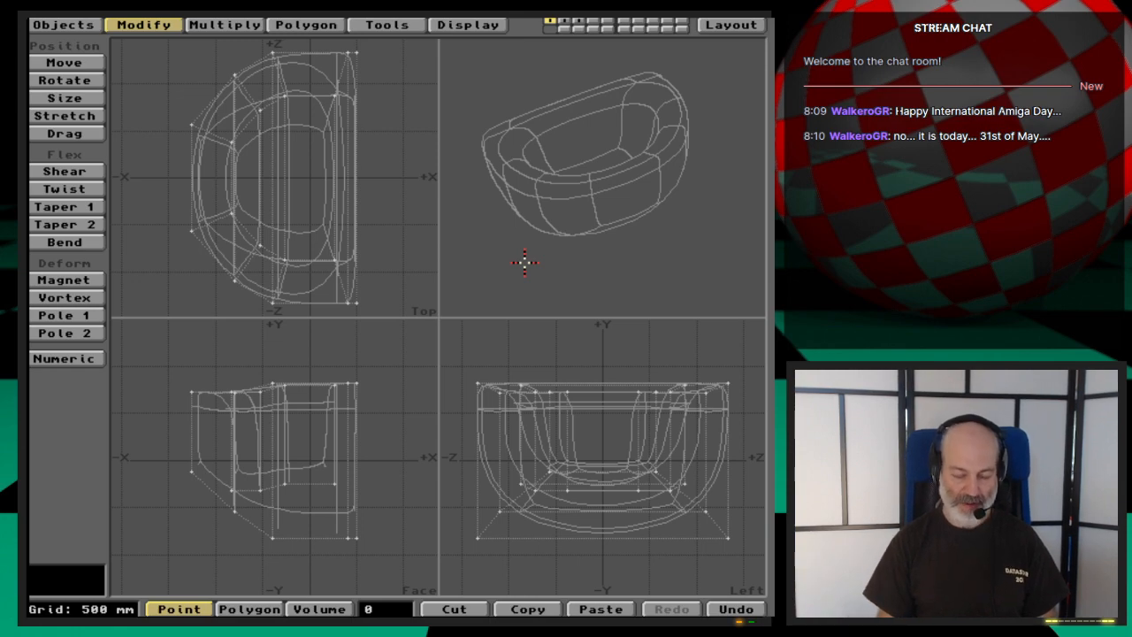
key(ctrl+d)
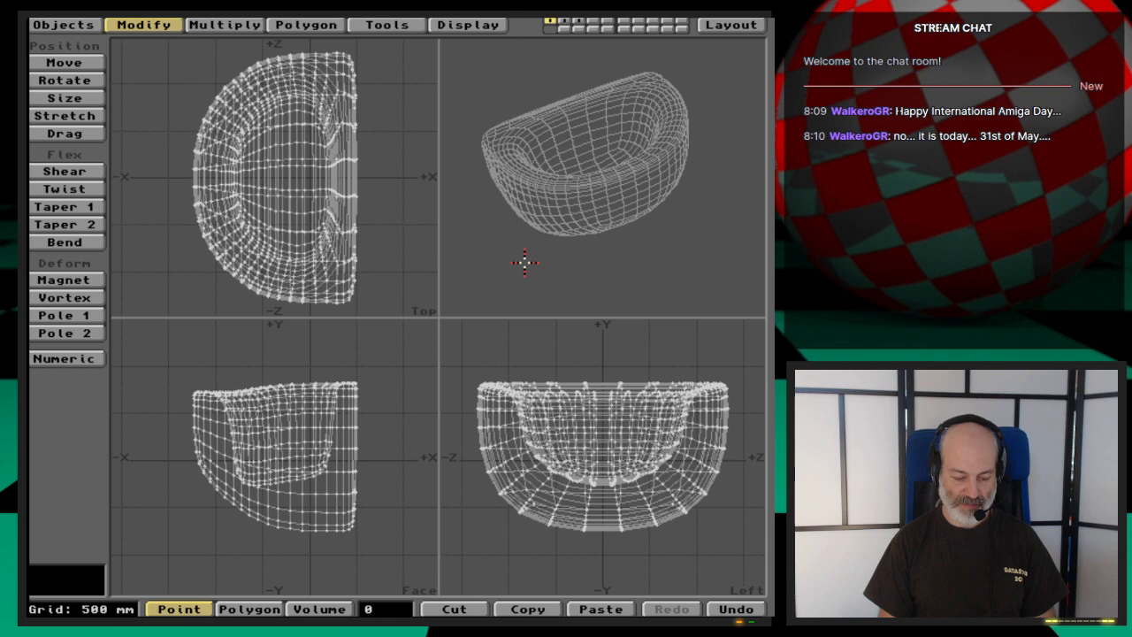
- Switch to polygon mode and select all non-planar polygons of the frozen basin from the polygon statistics
key(w)
key(Return)
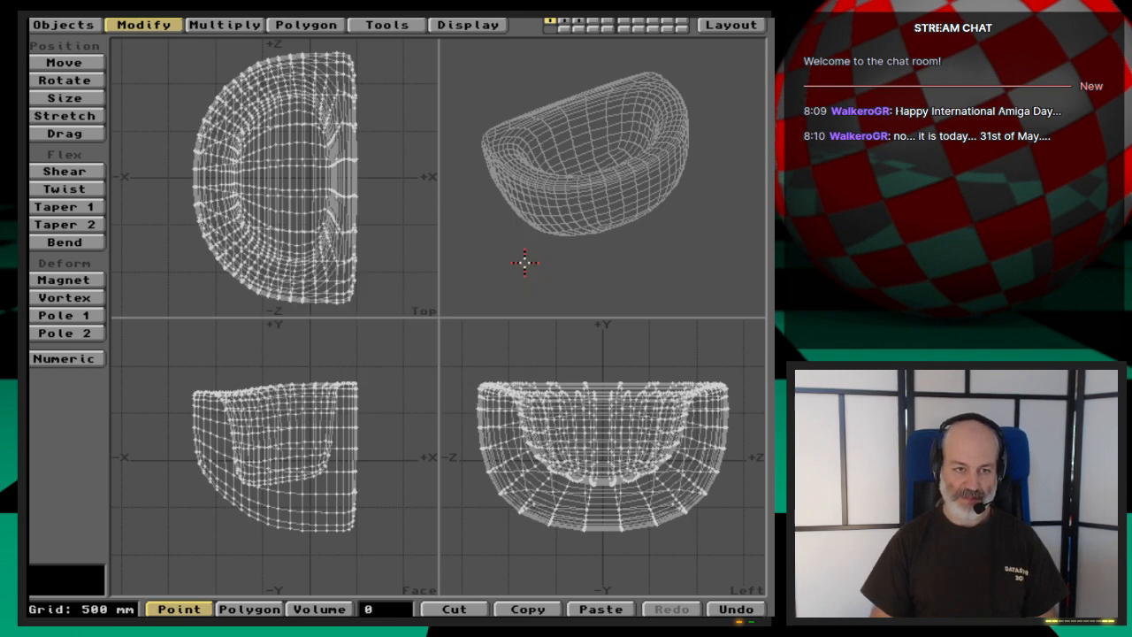
key(space)
key(w)
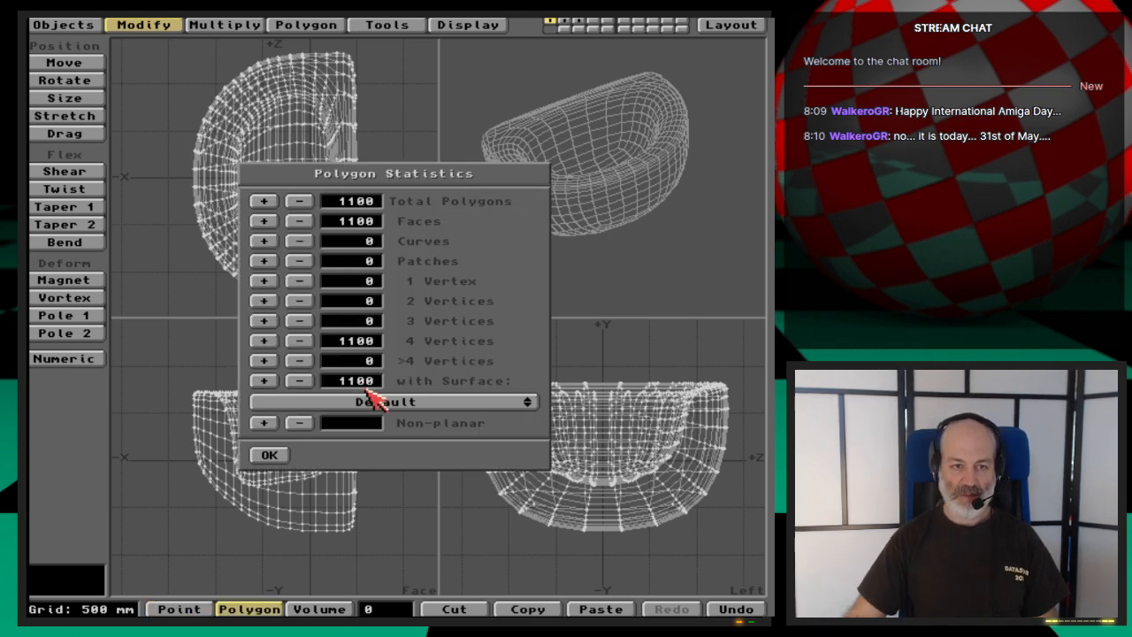
click(263, 424)
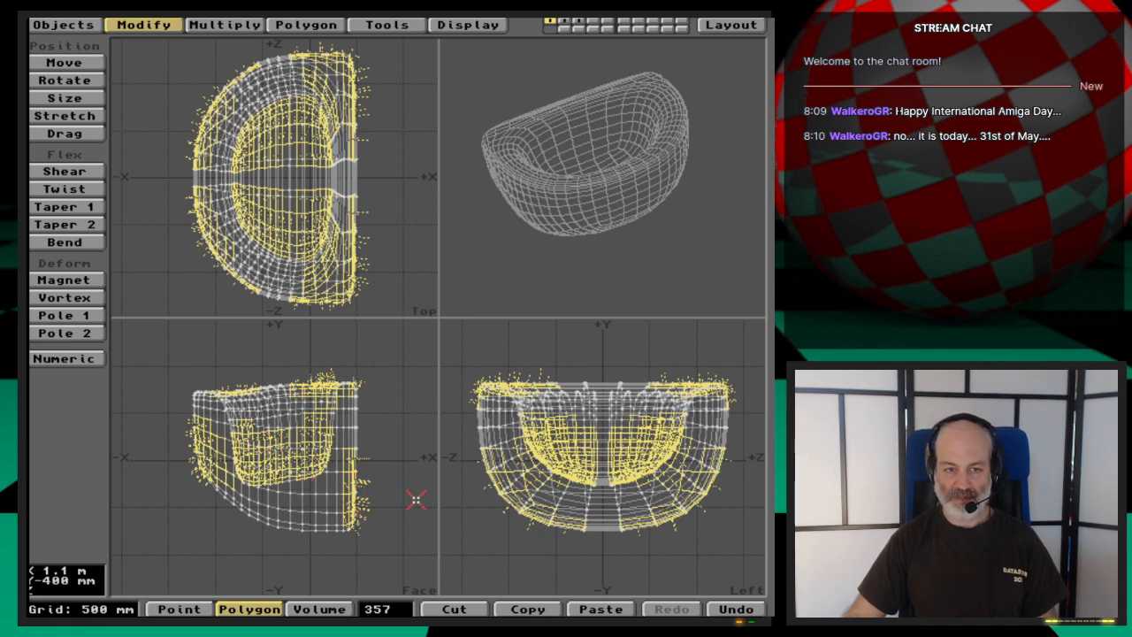
- Examine the flatness values of several selected non-planar polygons in the polygon info, and close it
key(i)
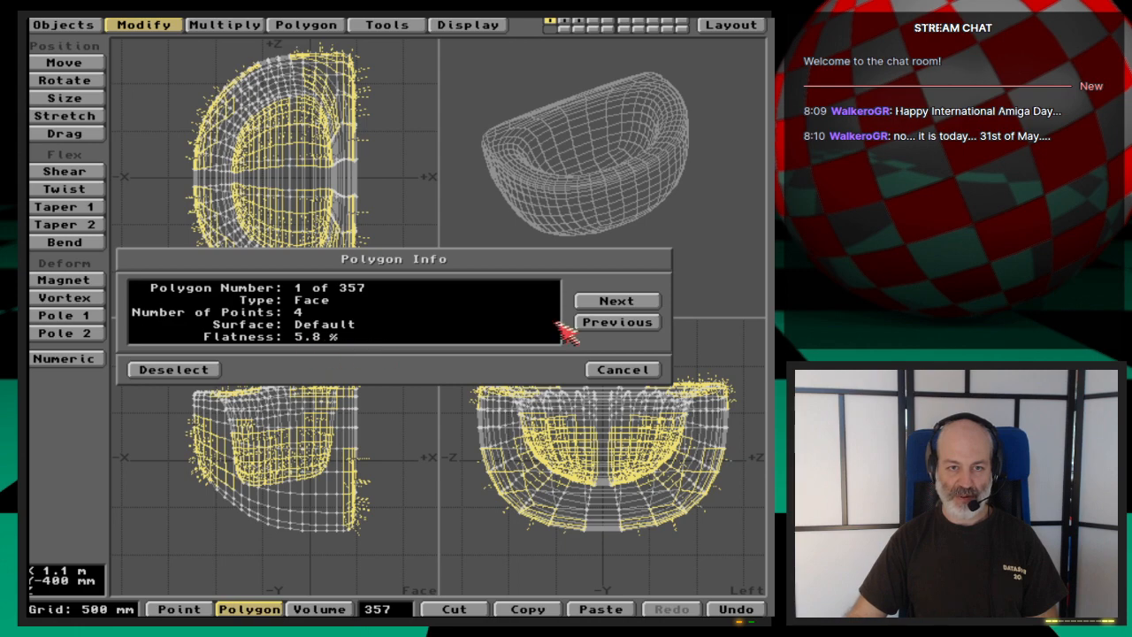
click(609, 300)
click(610, 302)
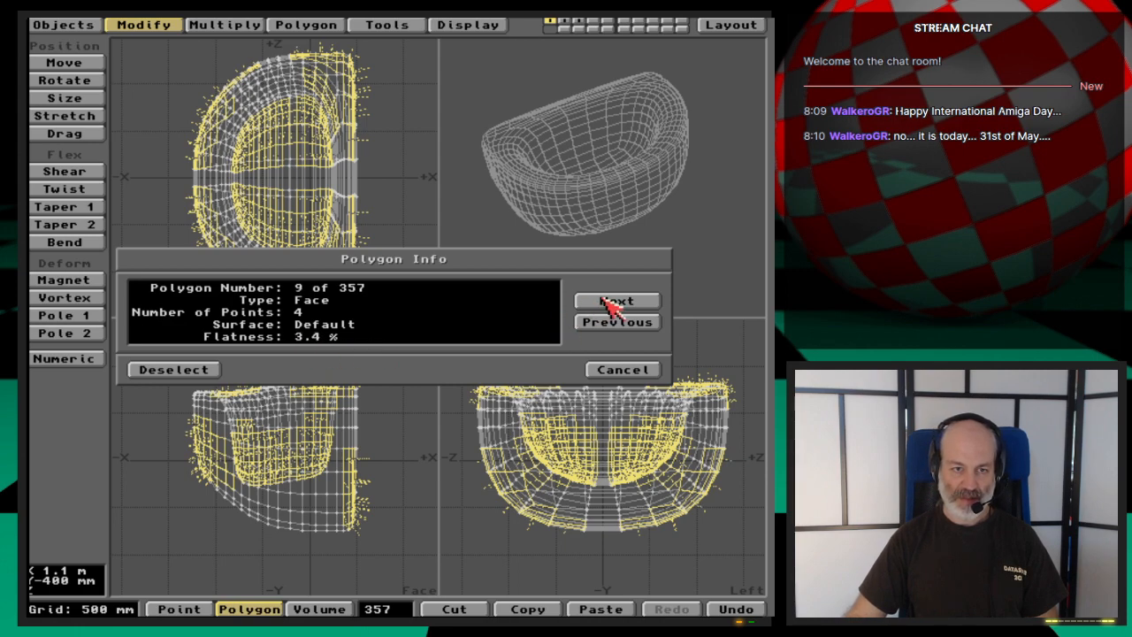
click(610, 302)
click(610, 303)
click(610, 371)
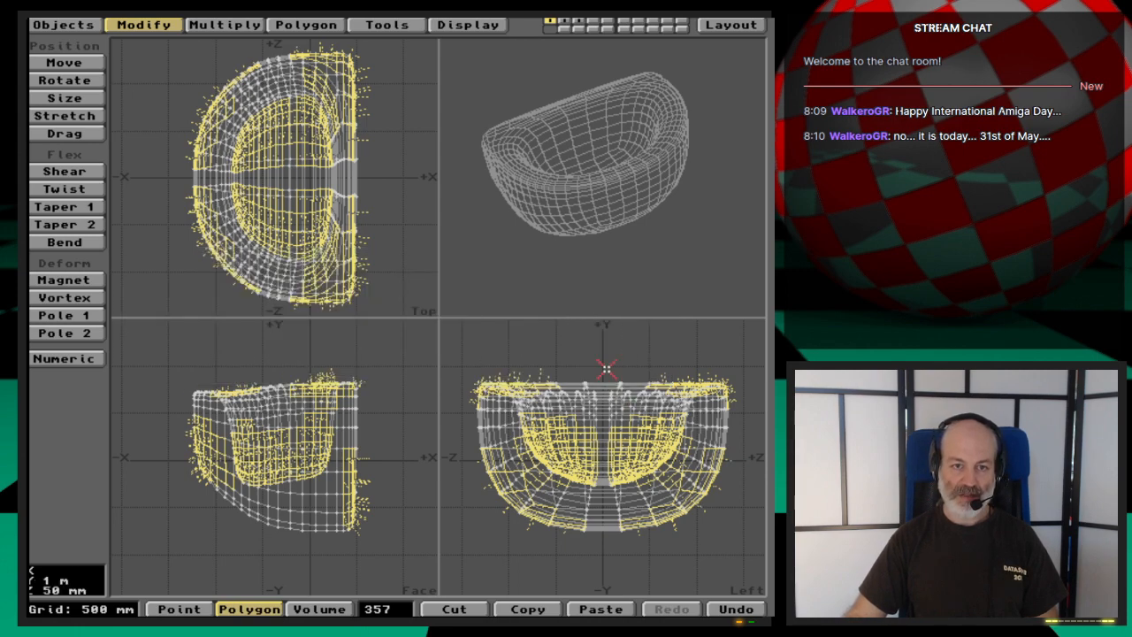
- Clear the polygon selection, review the polygon type settings in the data options, and close them without applying changes
click(383, 610)
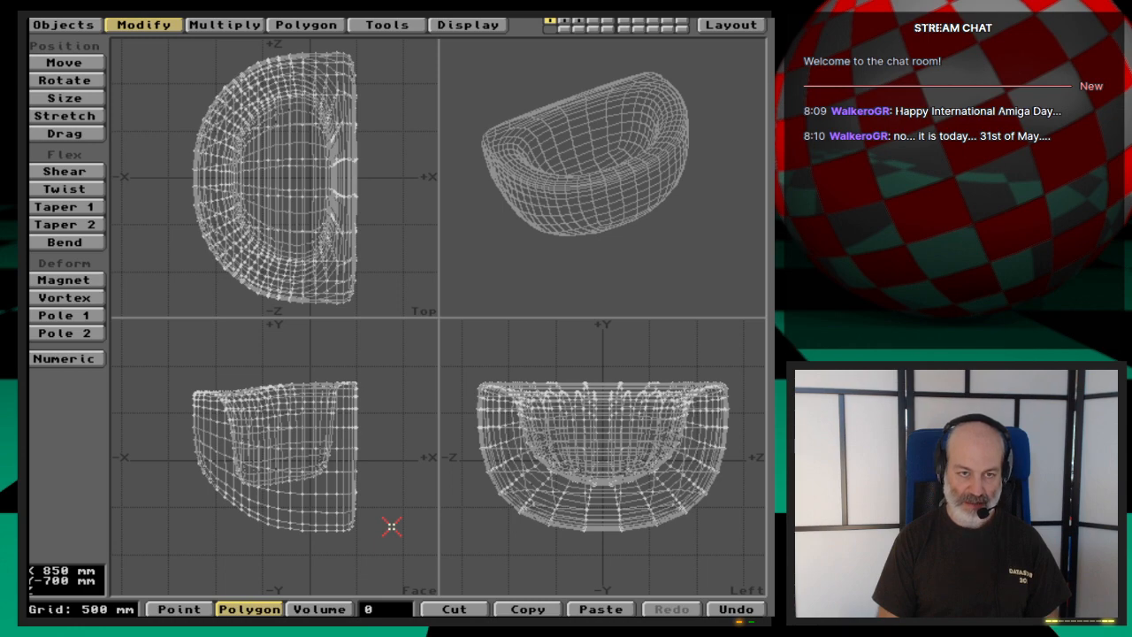
key(d)
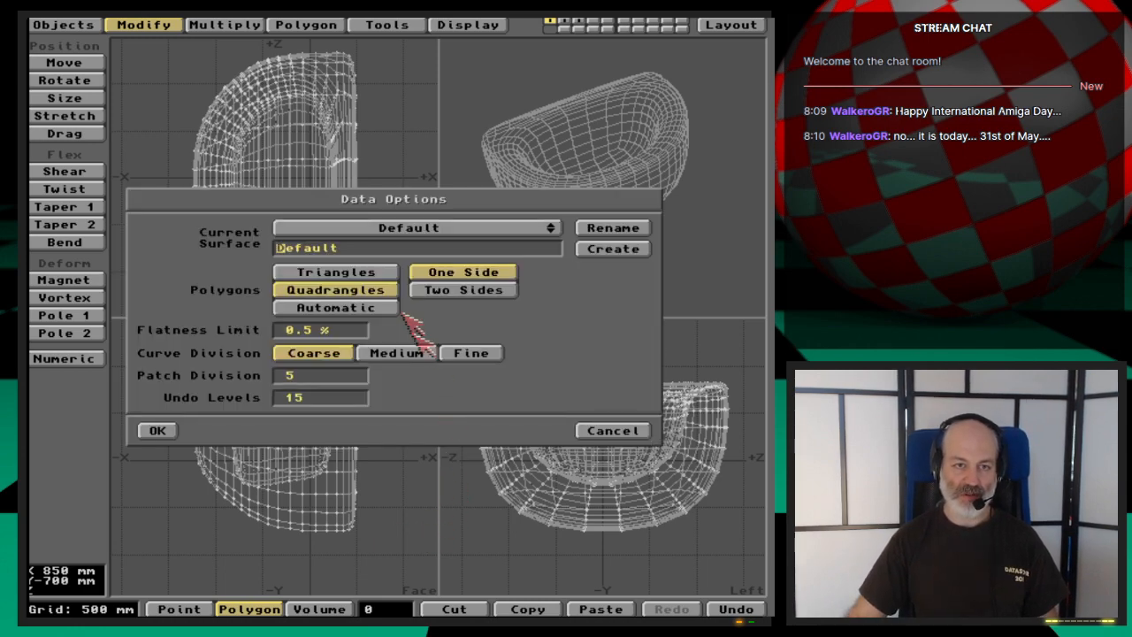
click(364, 276)
click(605, 430)
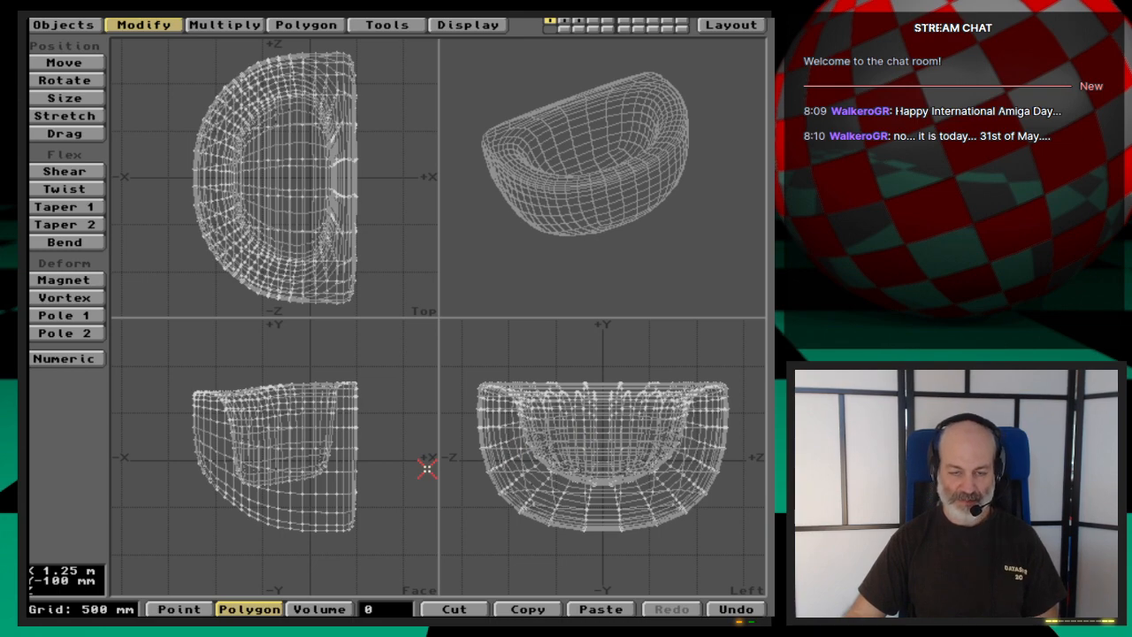
- Undo the basin's freeze, set the polygon type to Triangles in the data options, and freeze it again
key(u)
key(o)
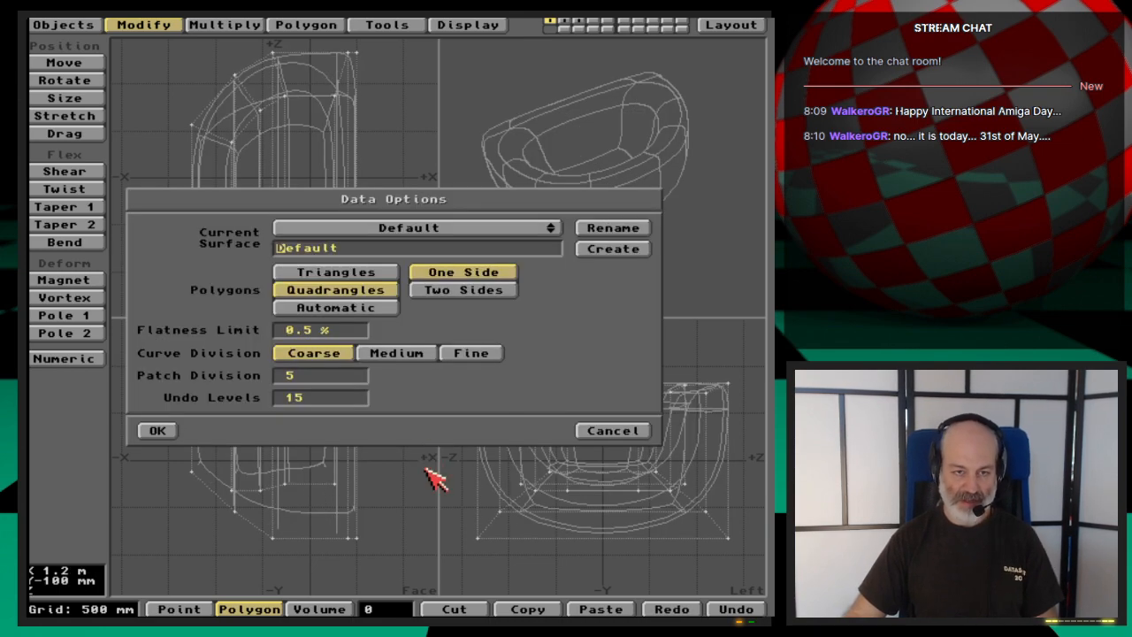
click(337, 273)
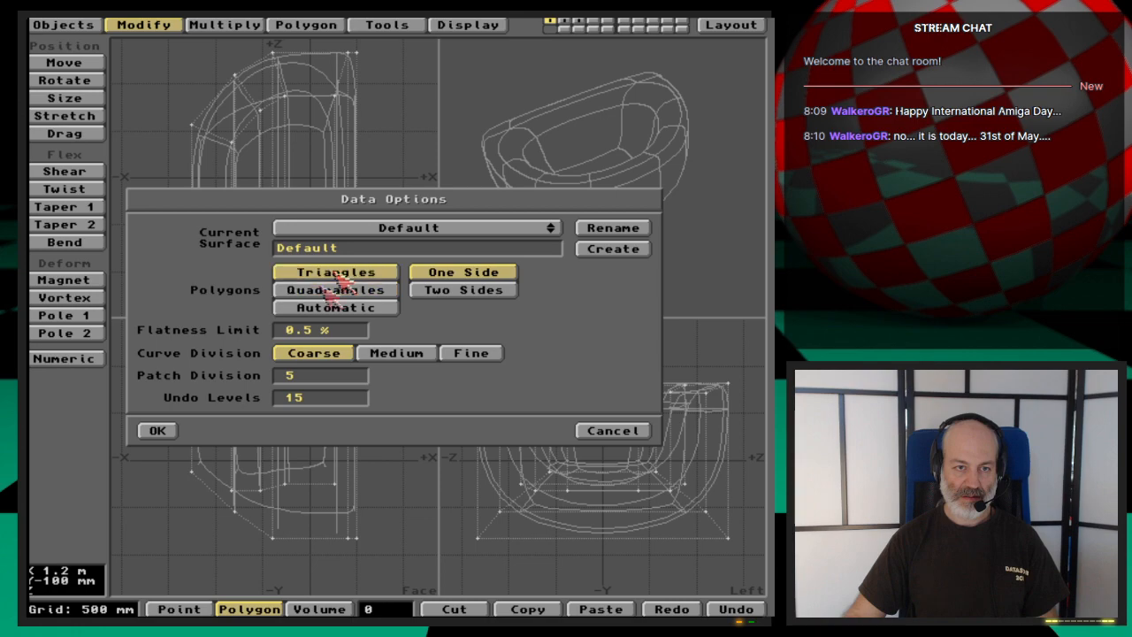
click(158, 431)
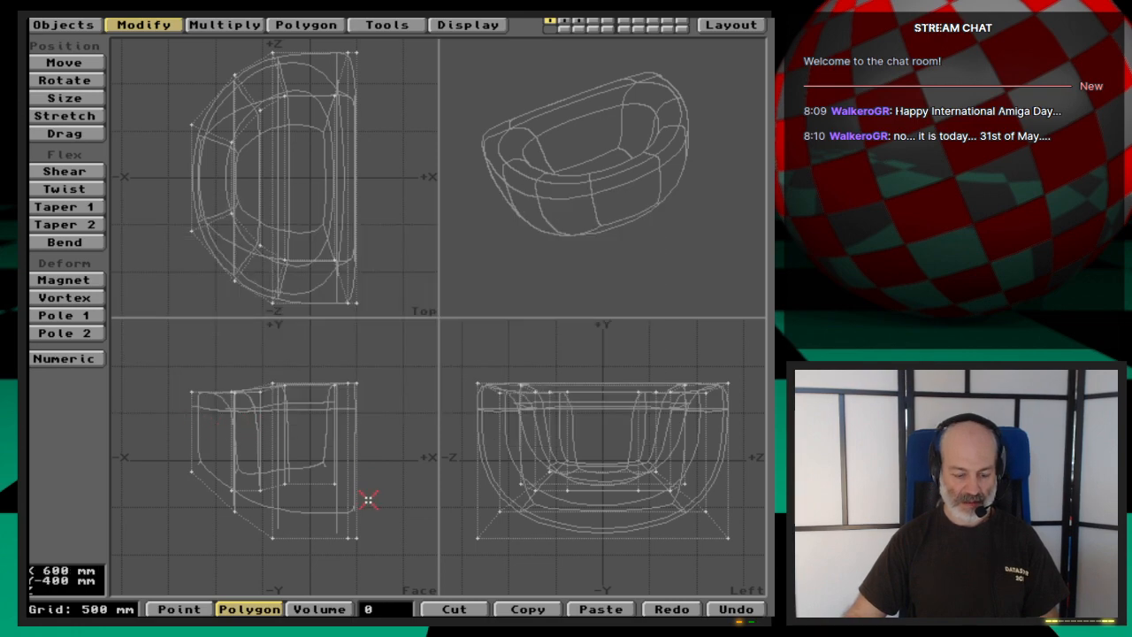
key(ctrl+d)
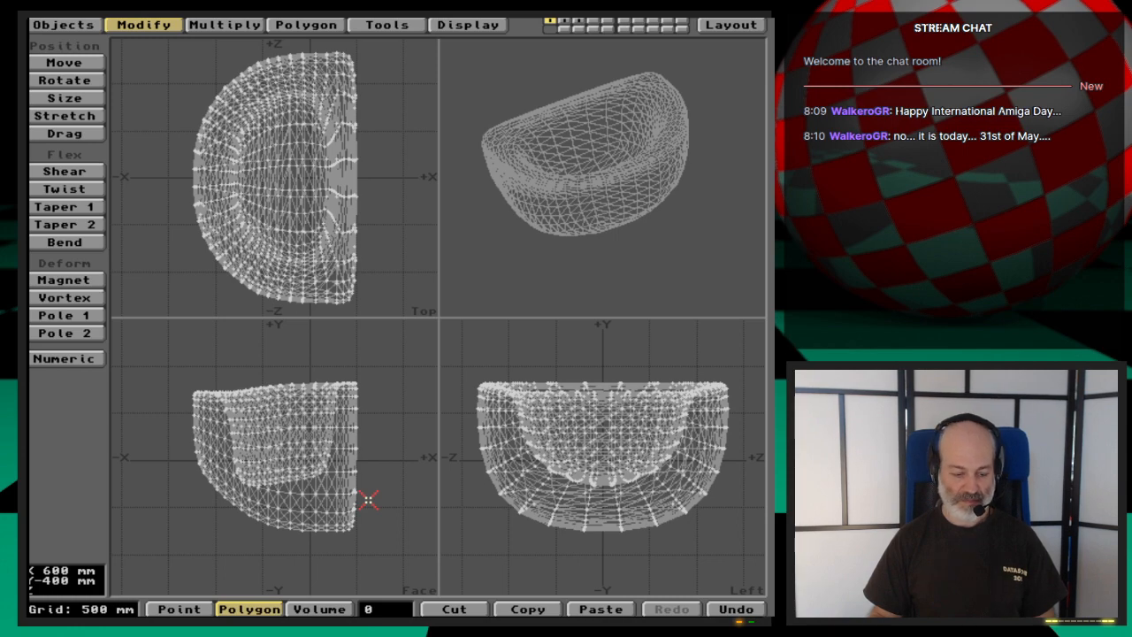
- Check the triangulated basin for non-planar polygons, rotate the perspective view, and briefly select all polygons to count them
key(w)
click(268, 446)
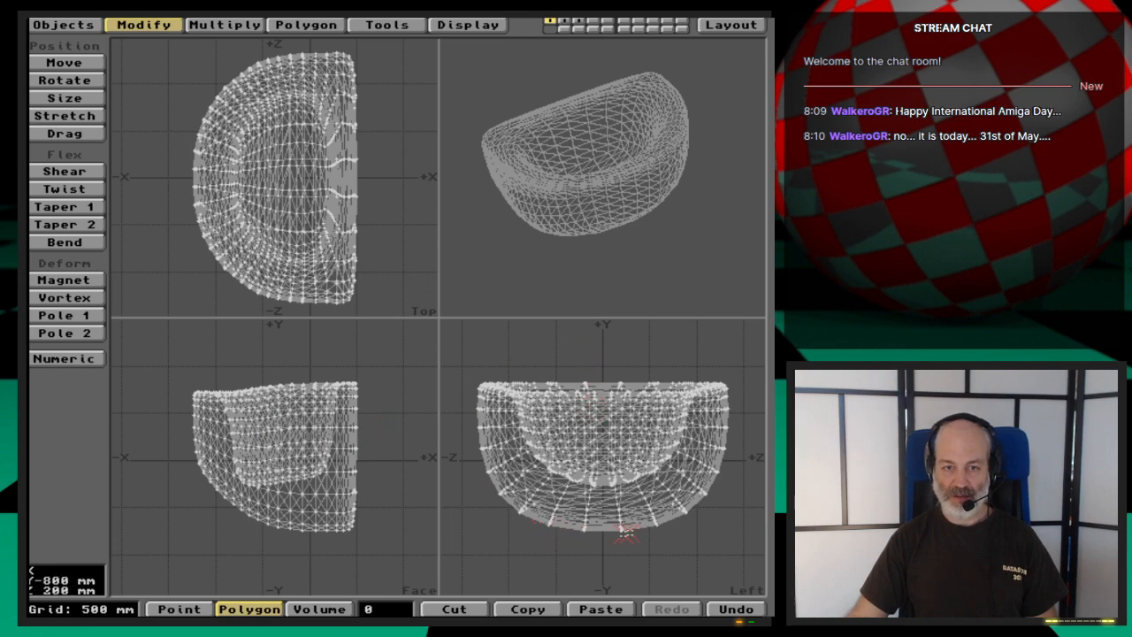
drag(712, 218, 650, 200)
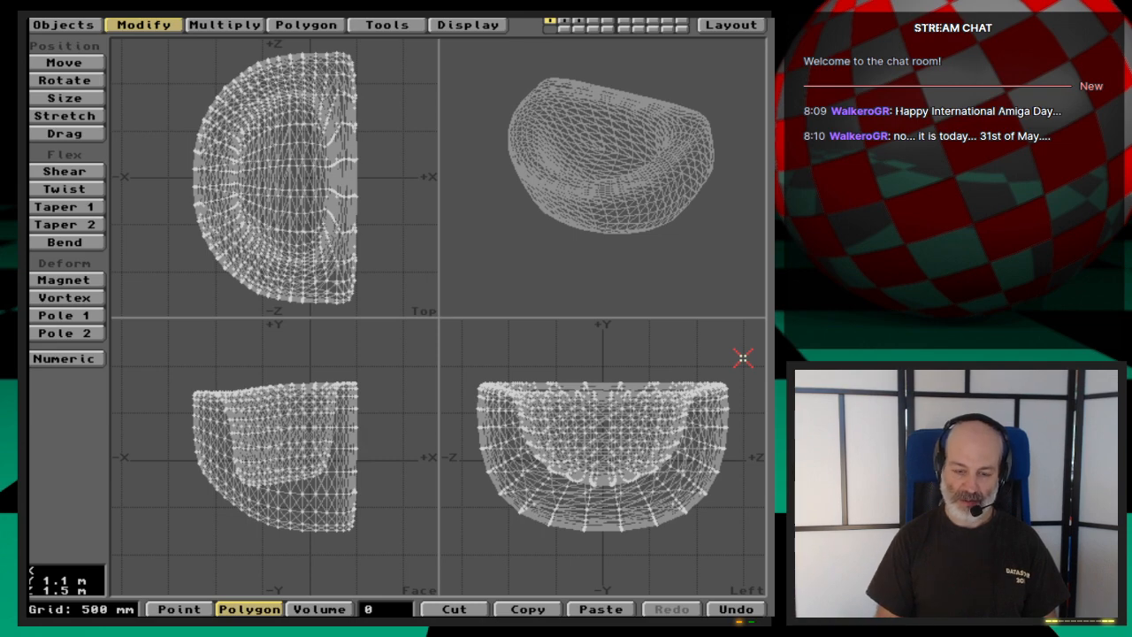
key(shift+apostrophe)
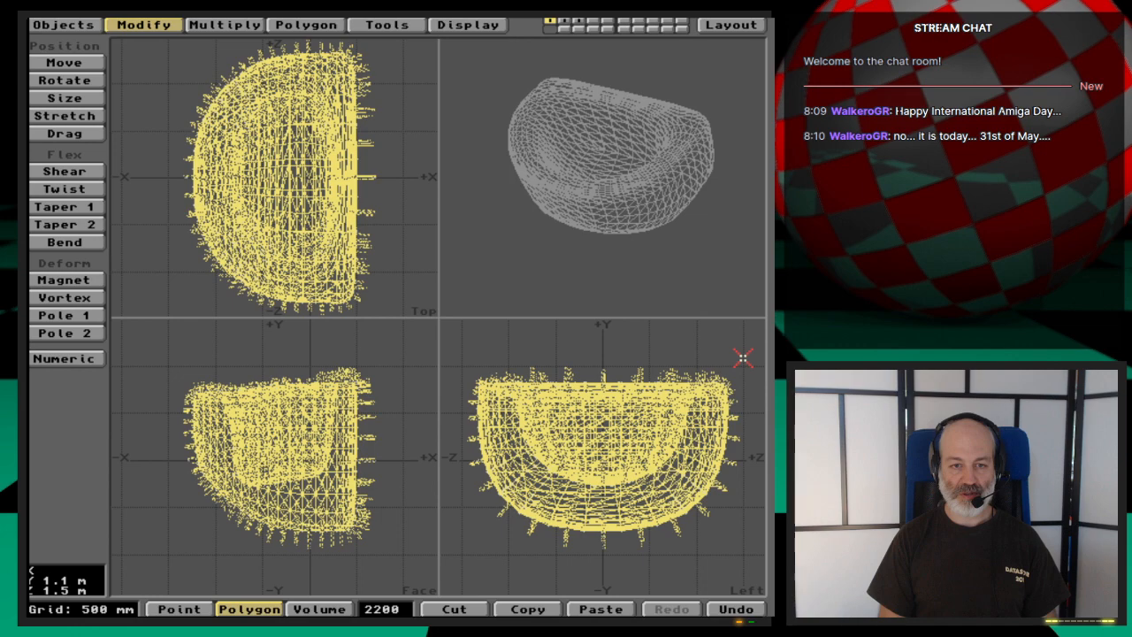
key(slash)
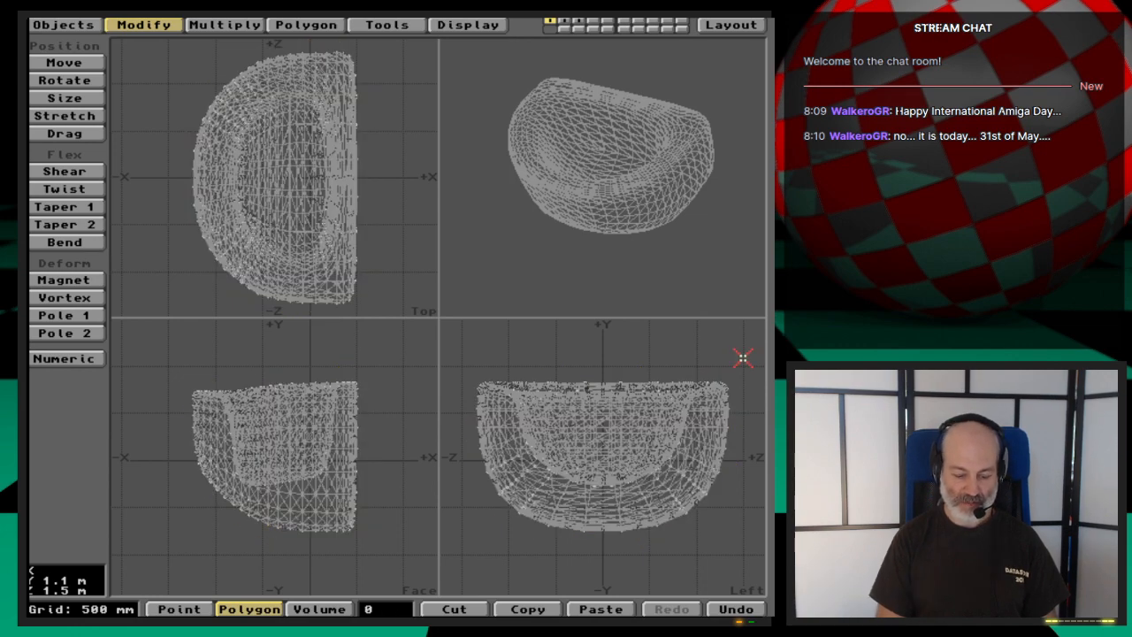
- Undo the triangle freeze, refreeze the basin with the polygon type set to Quadrangles, and briefly select all polygons to count them
key(u)
key(o)
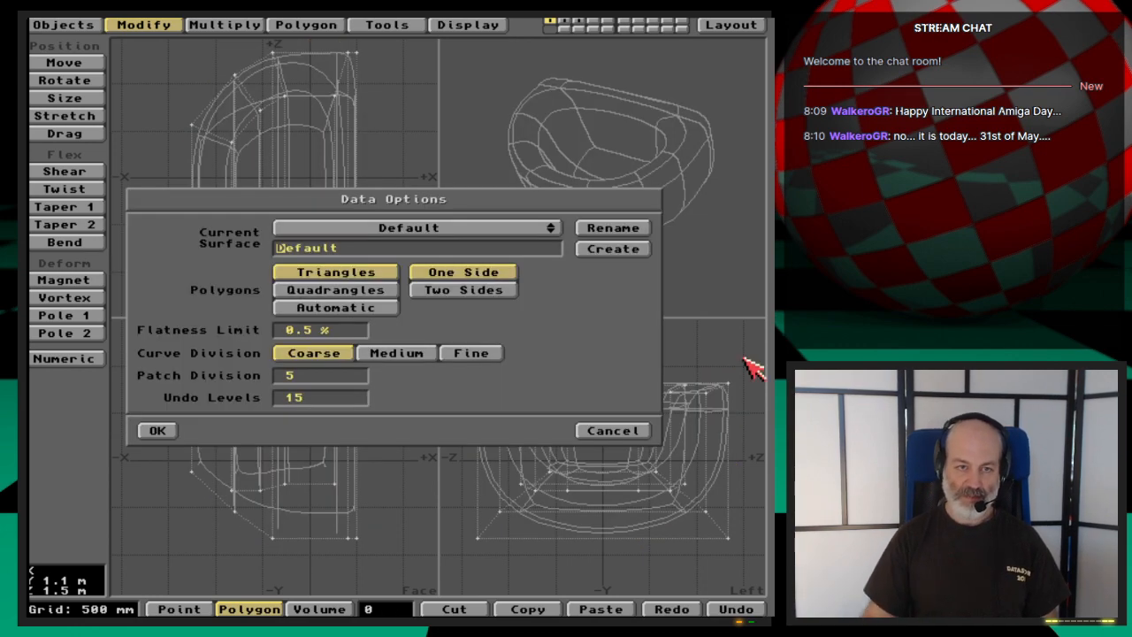
click(365, 290)
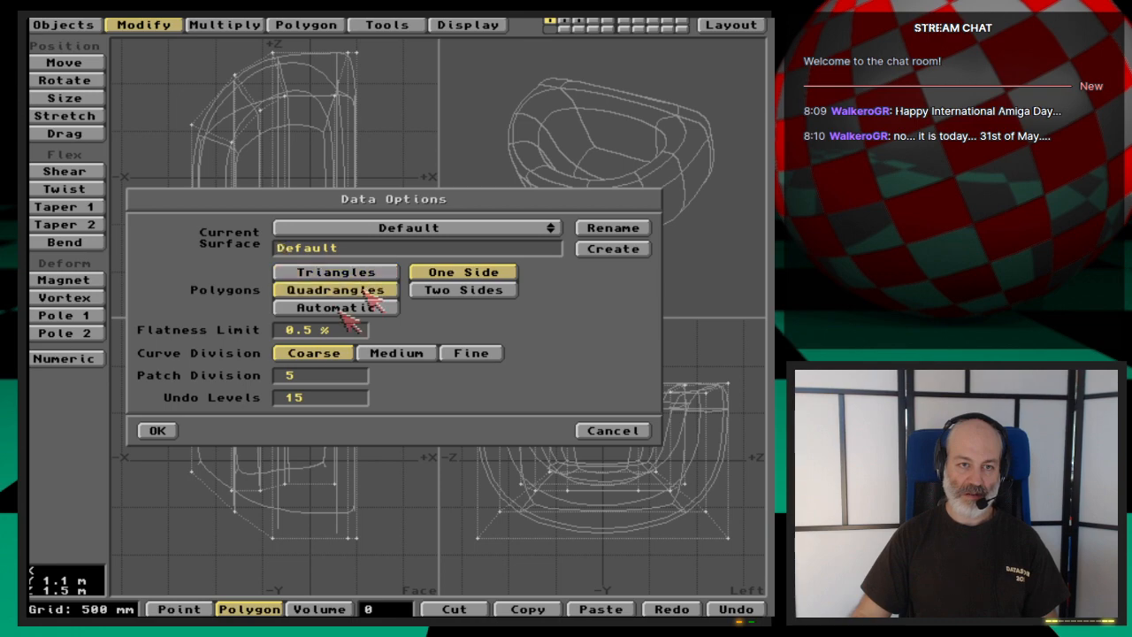
click(160, 433)
key(ctrl+d)
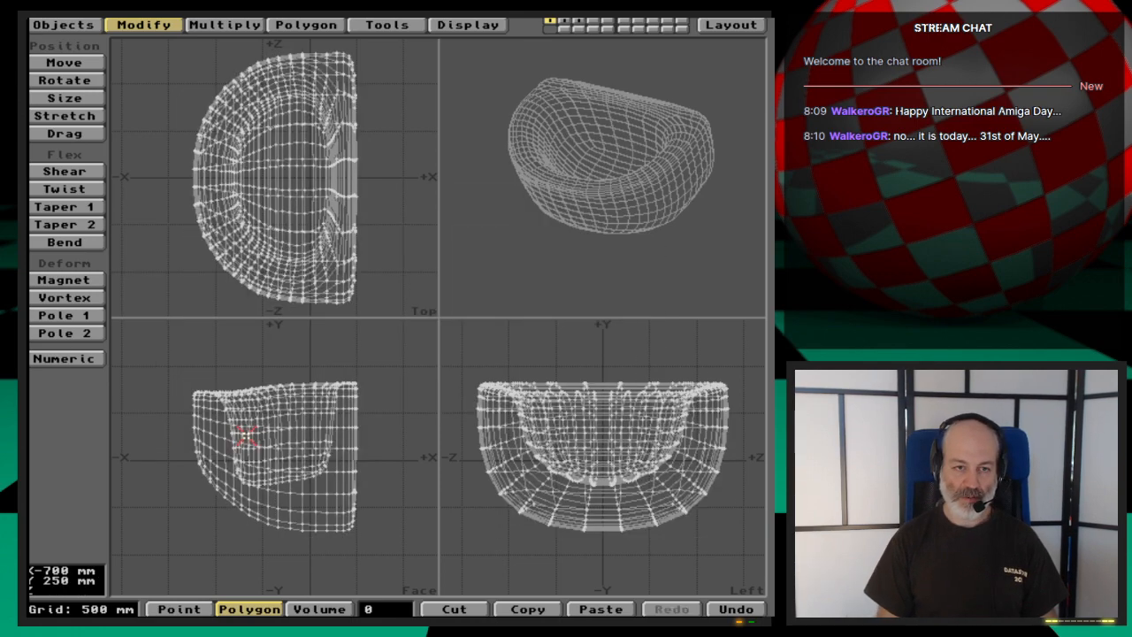
key(shift+apostrophe)
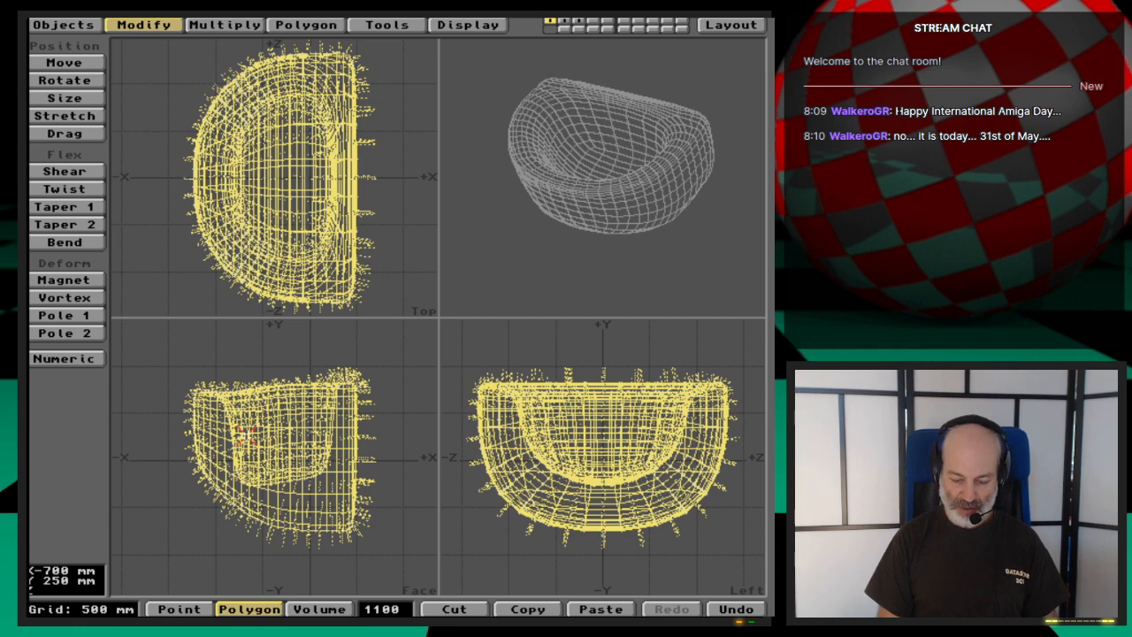
key(slash)
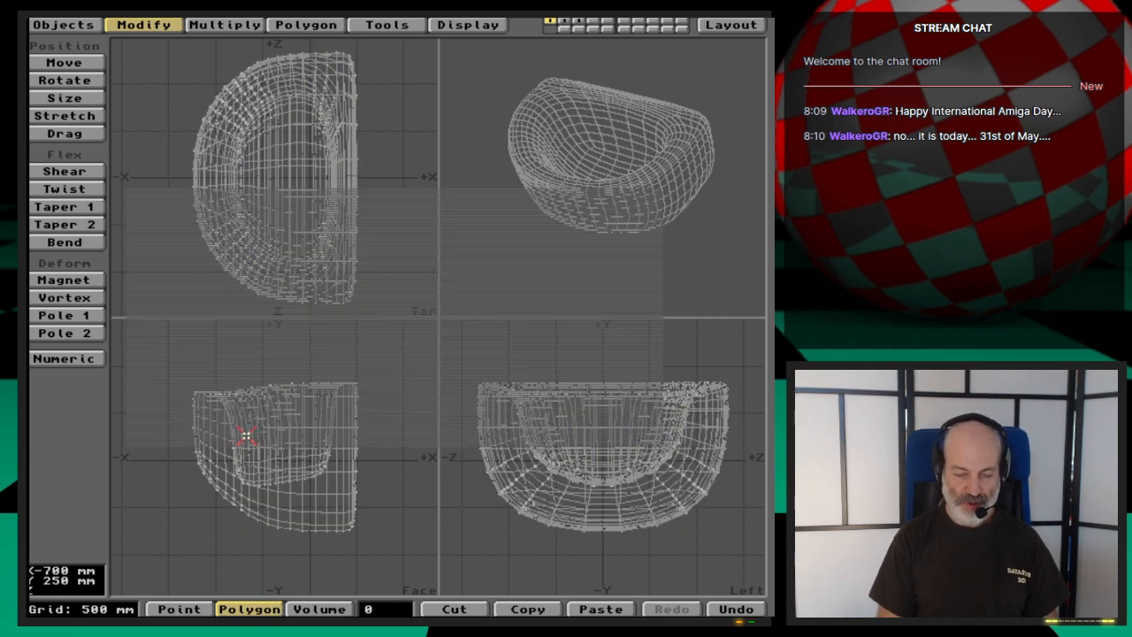
- Set the polygon type to Automatic in the data options and refreeze the basin with that setting
key(o)
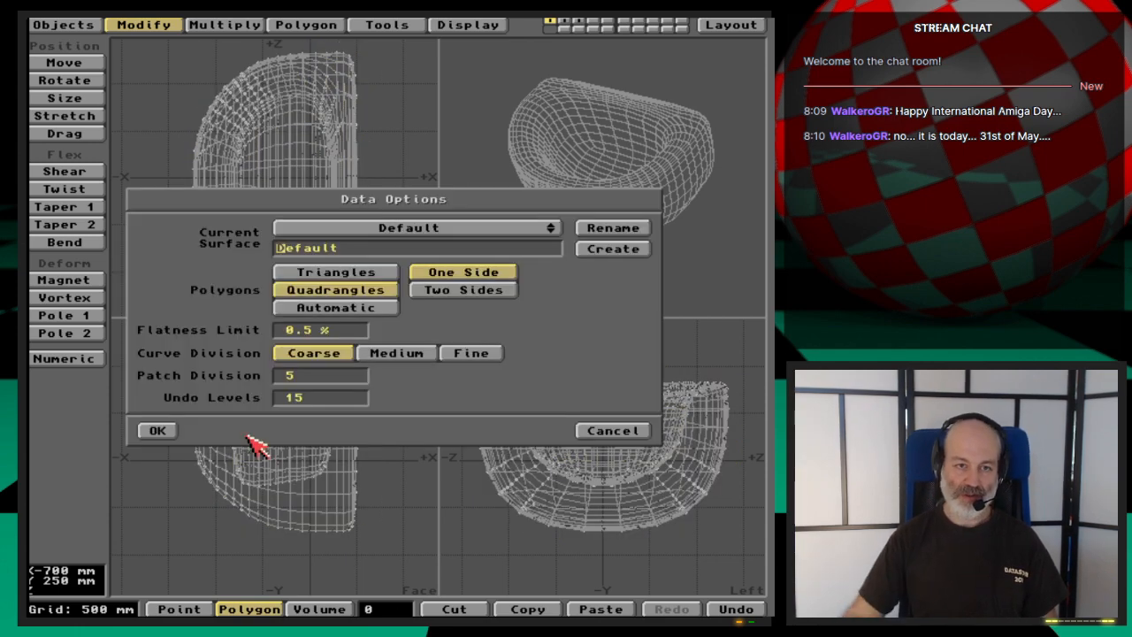
click(344, 311)
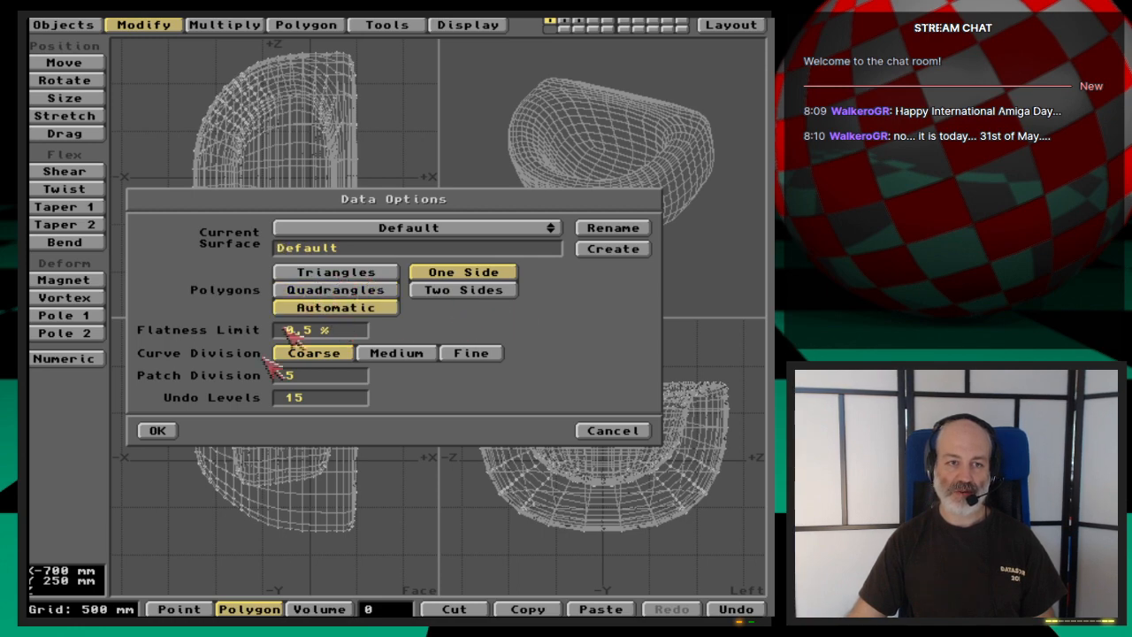
click(172, 429)
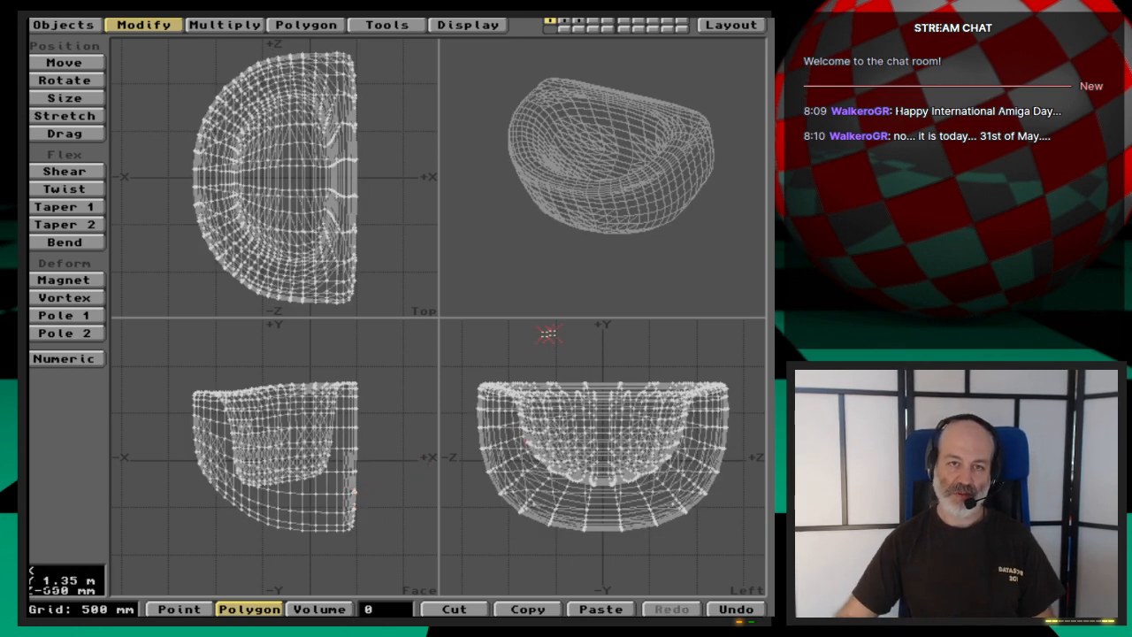
- Inspect the basin's mixed mesh up close, check its non-planar polygons in the polygon statistics, and select all polygons to count them
key(period)
key(period)
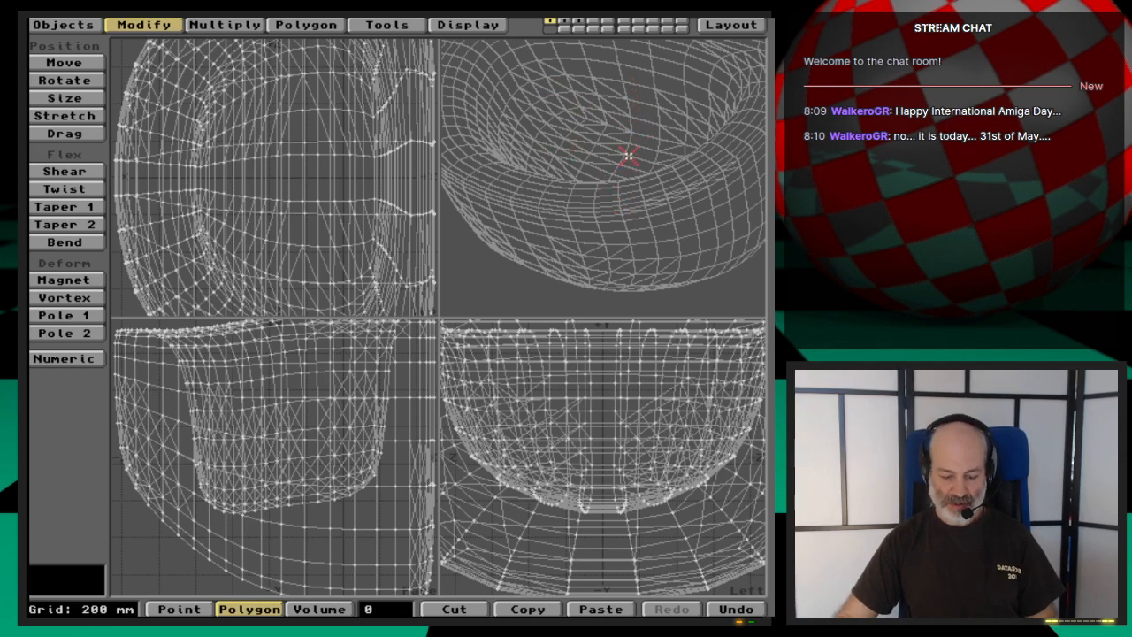
key(comma)
key(comma)
key(period)
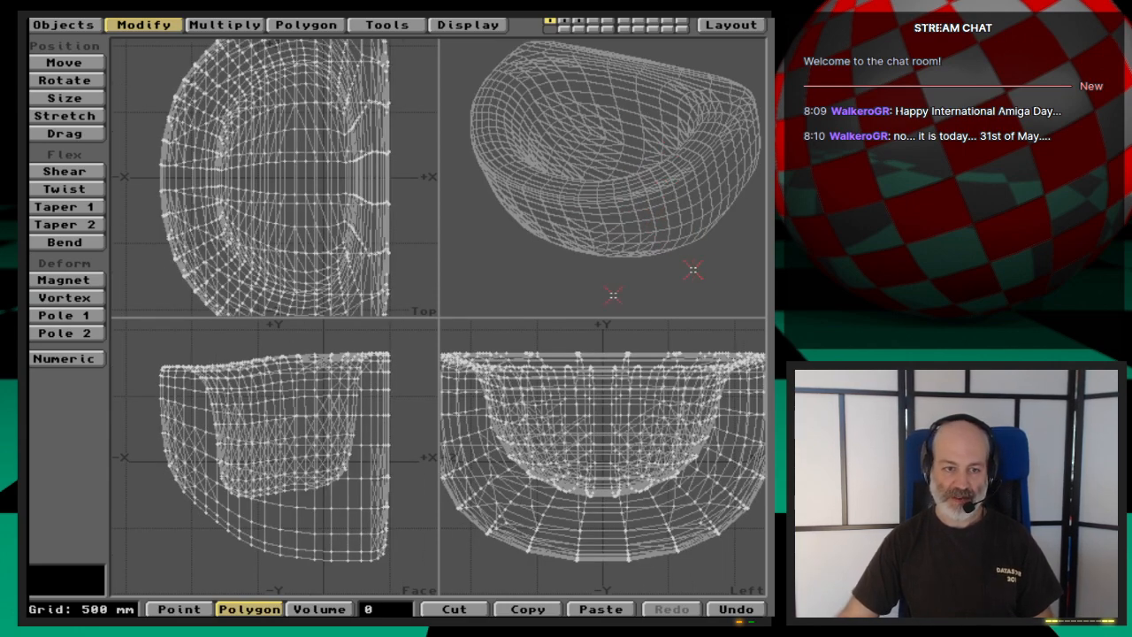
key(w)
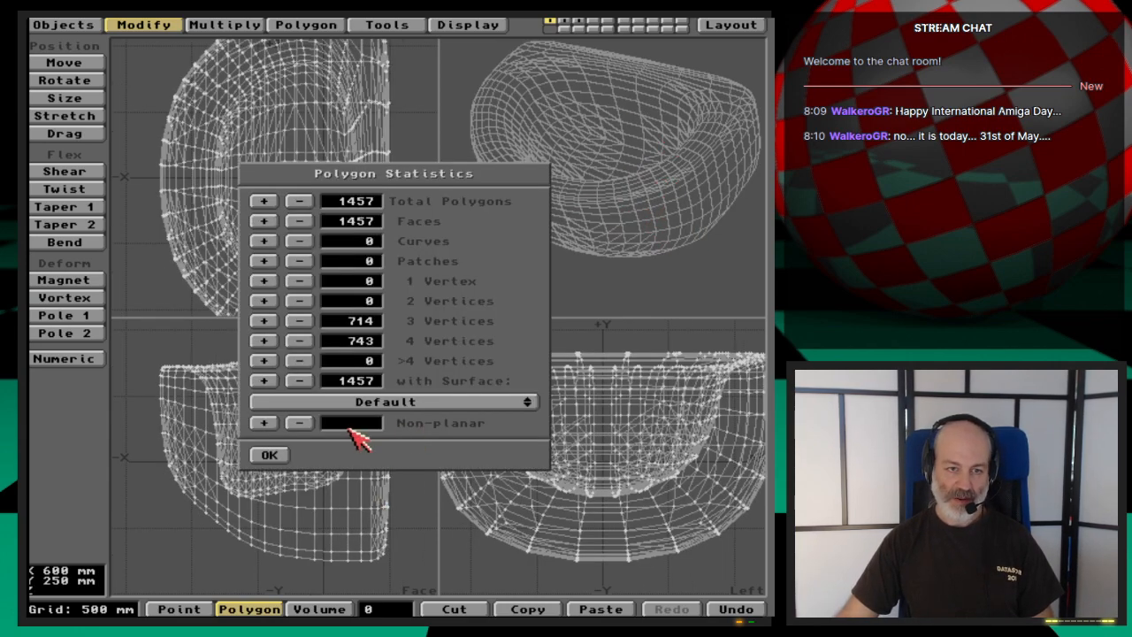
click(272, 425)
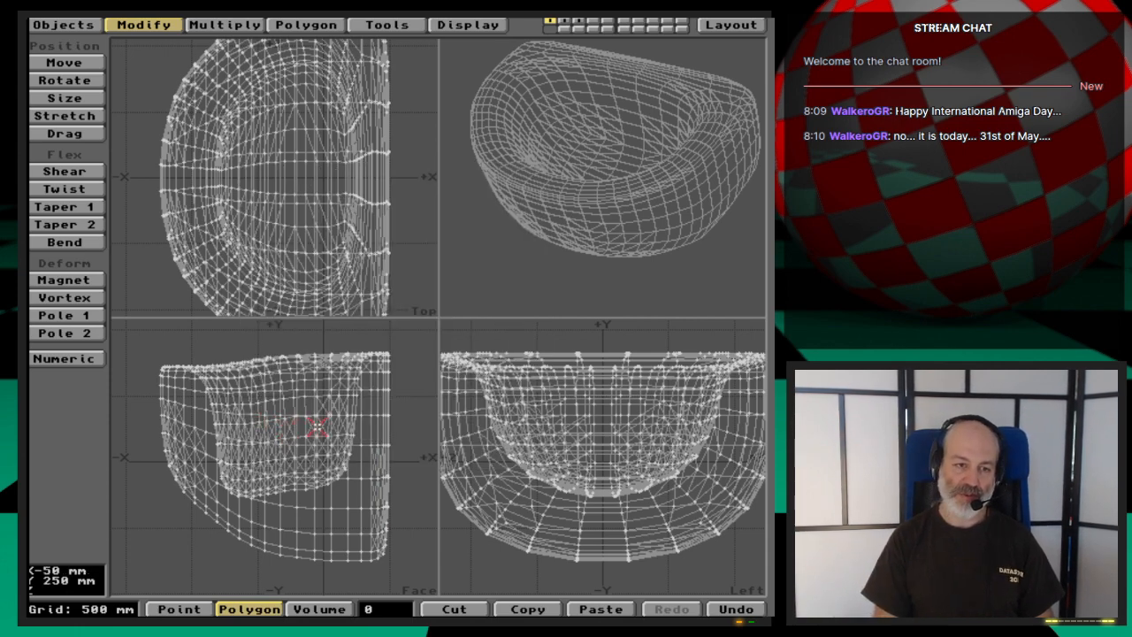
key(shift+apostrophe)
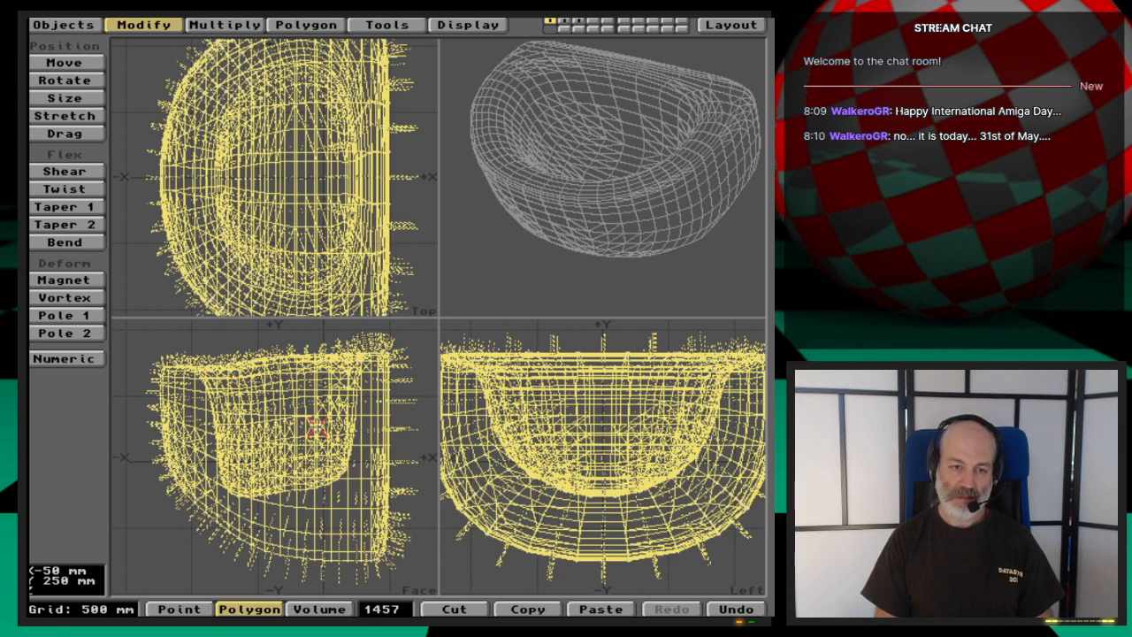
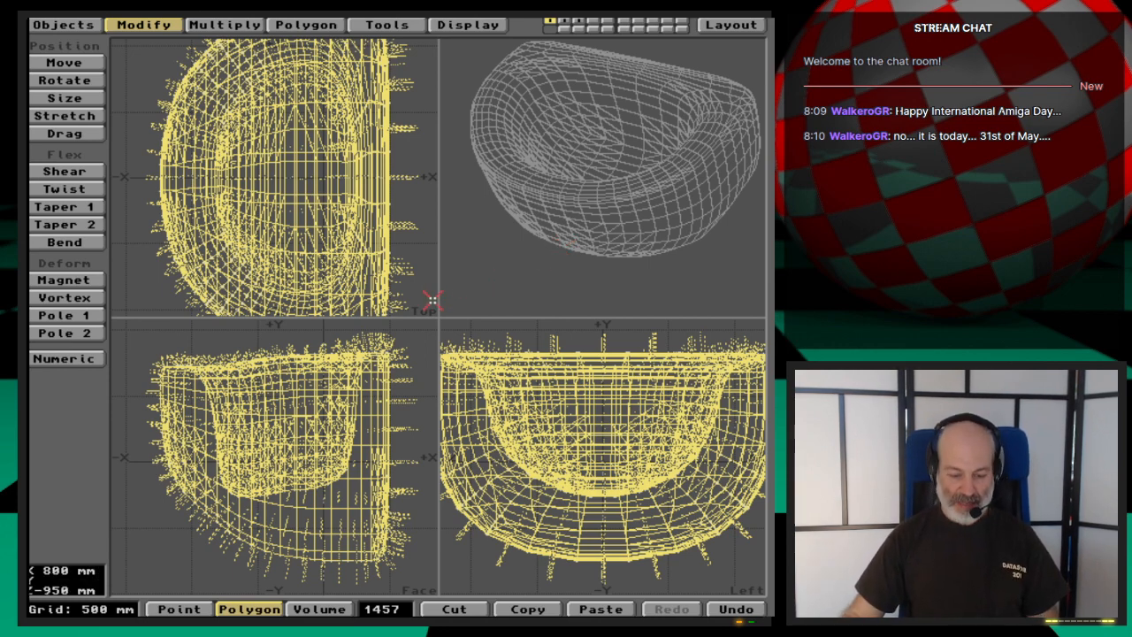
- Deselect the basin's polygons and clear the existing objects to start with an empty scene
key(comma)
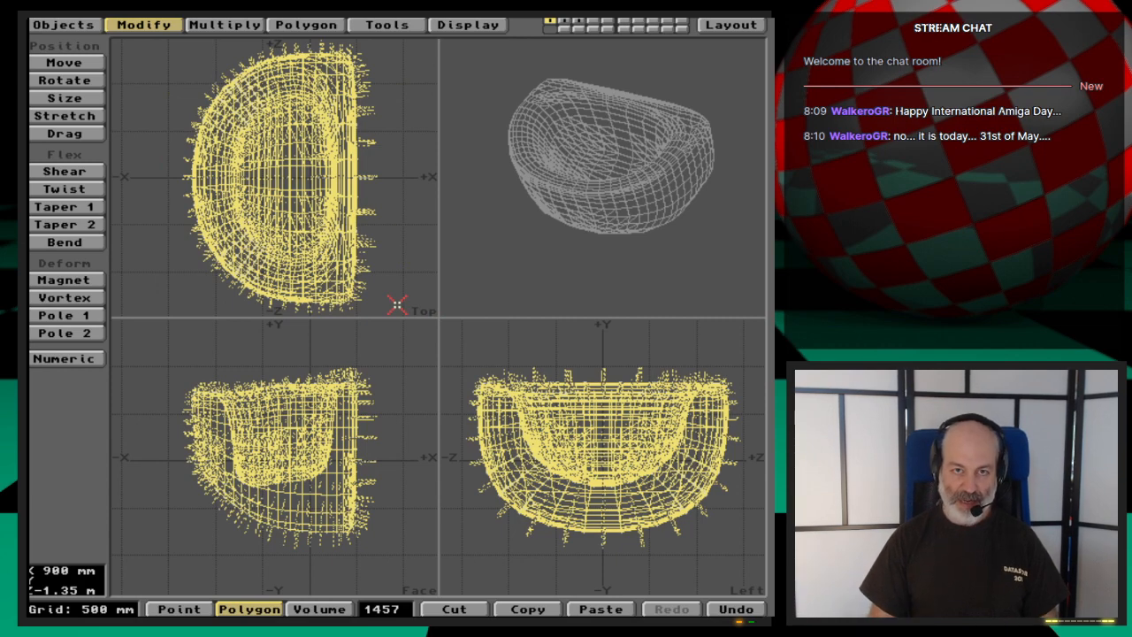
key(slash)
key(1)
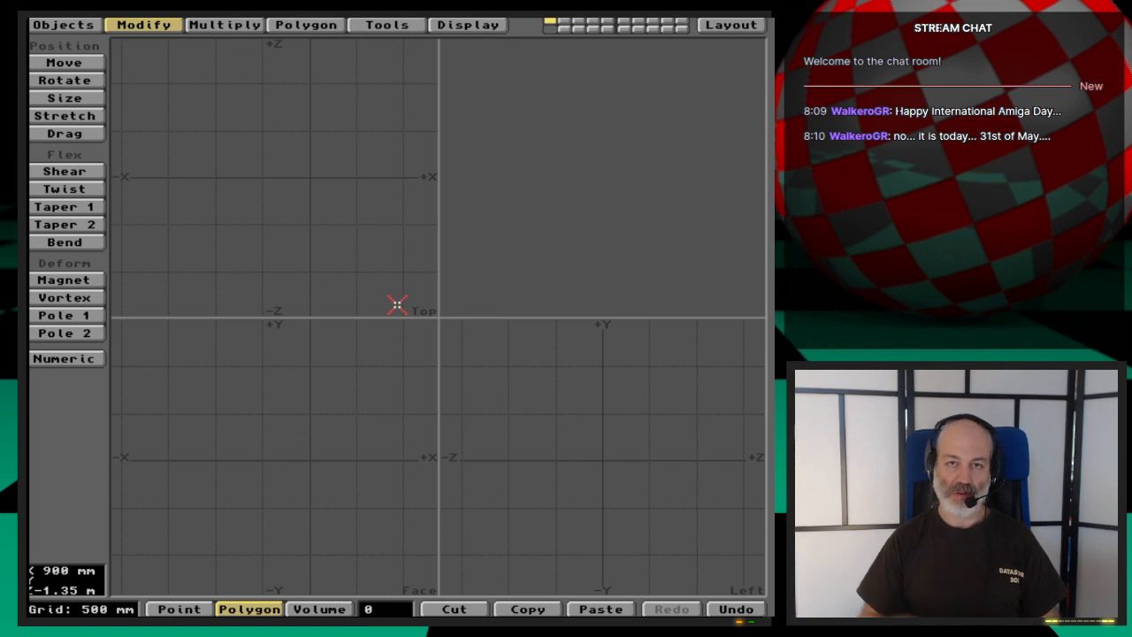
- Draw a disc about 1 m in diameter centred on the origin in the top view, extending 1 m downward
click(84, 24)
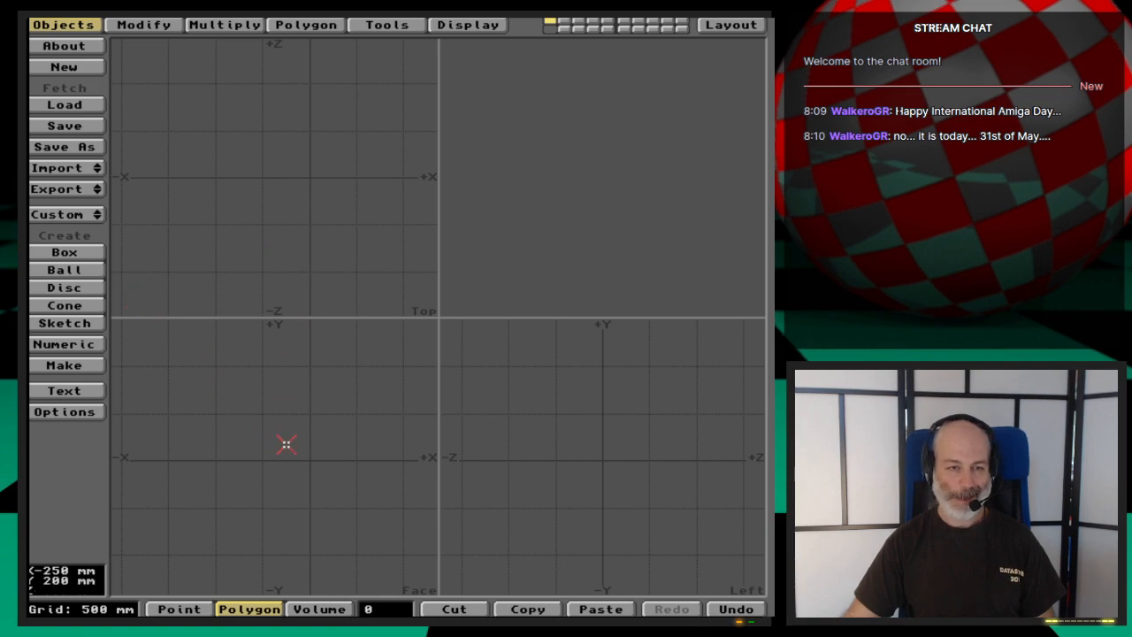
click(67, 255)
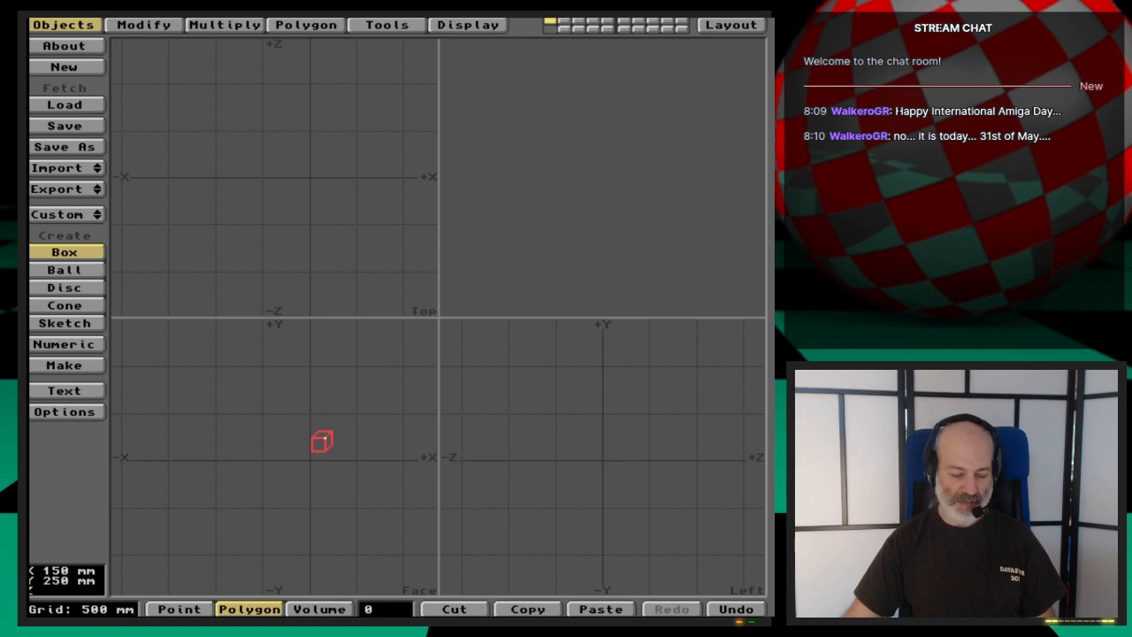
key(a)
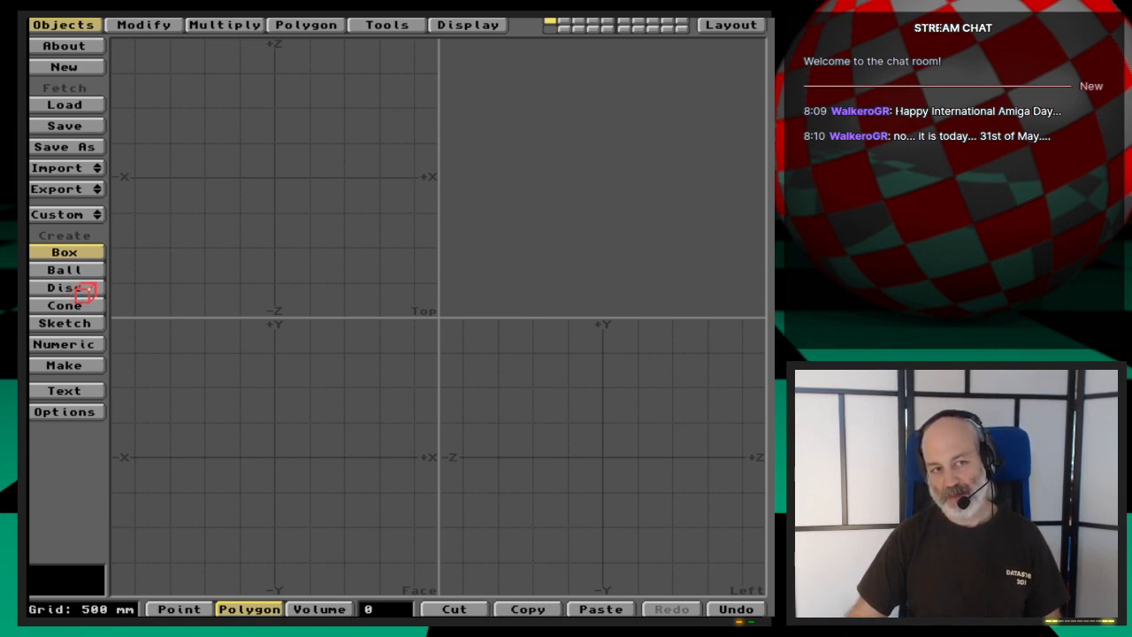
click(84, 290)
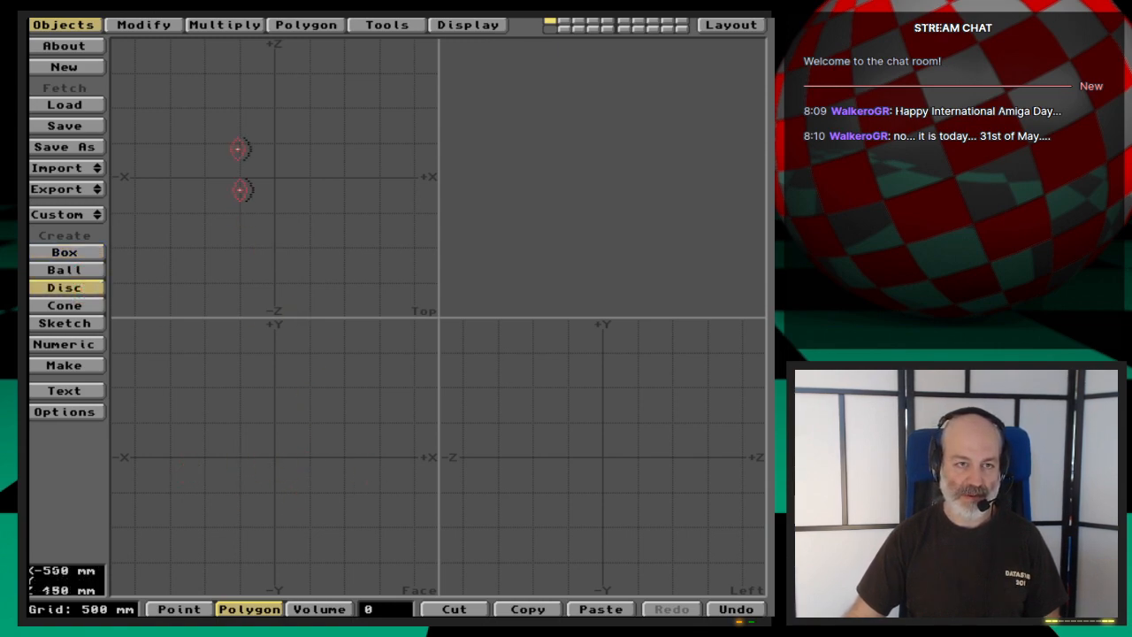
drag(239, 143, 310, 213)
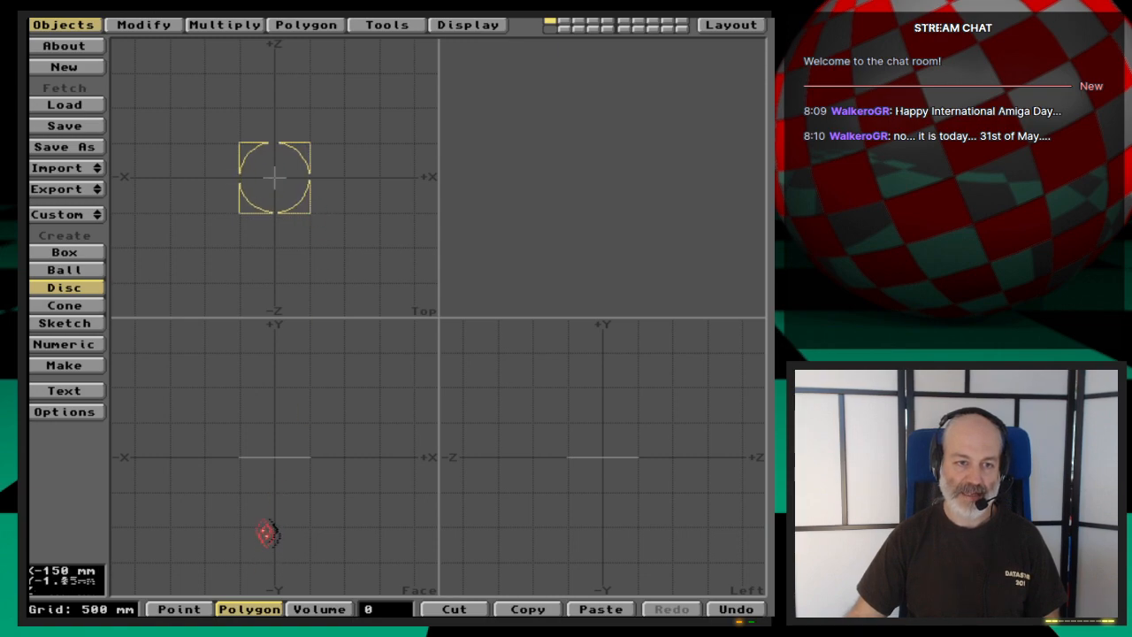
drag(267, 532, 312, 526)
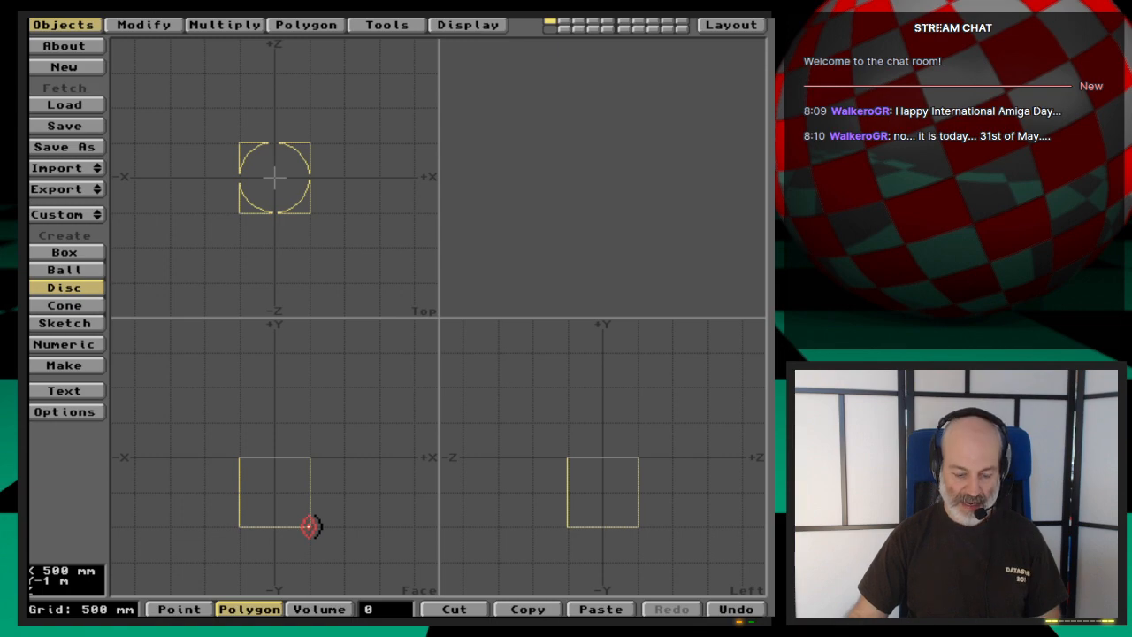
- Define the disc with 6 sides and 1 segment along the Y axis, and make the hexagonal prism
key(n)
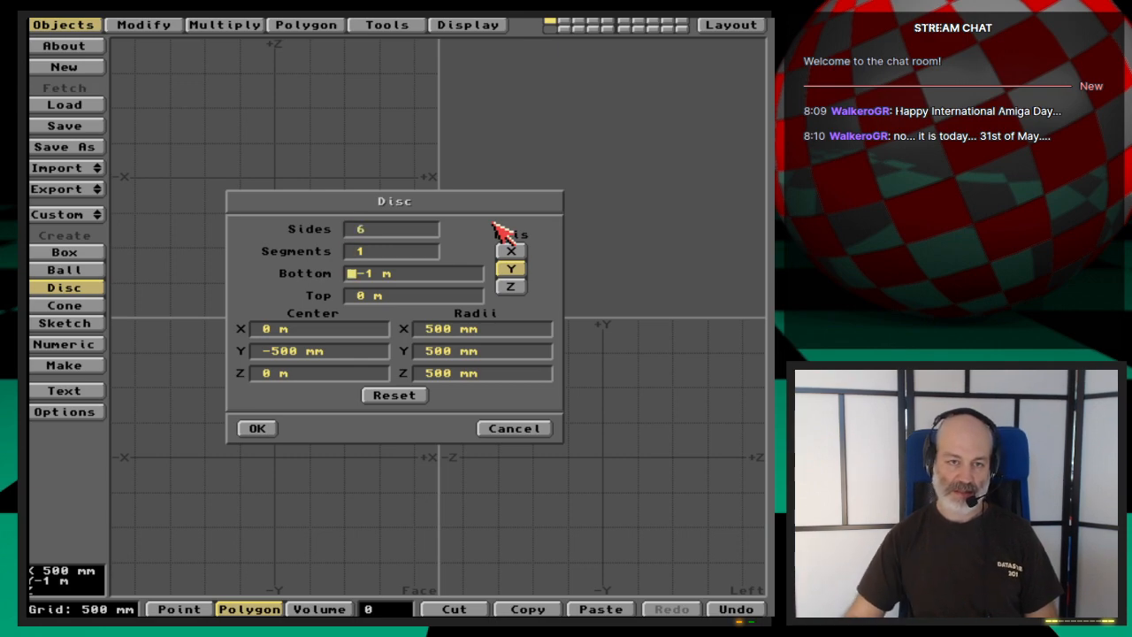
click(264, 428)
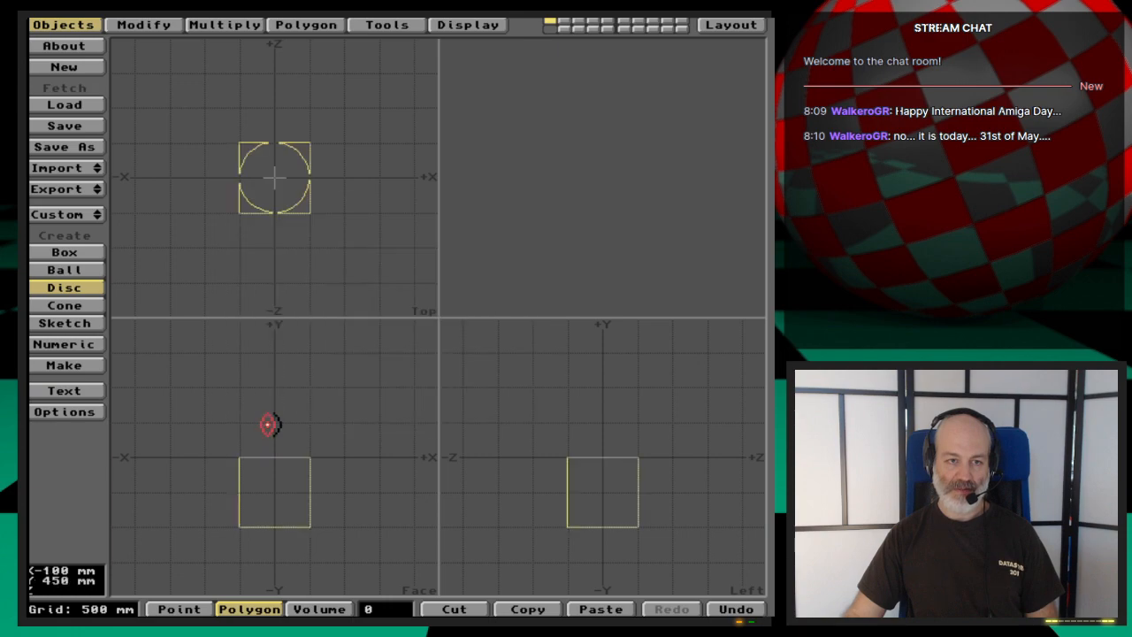
key(Return)
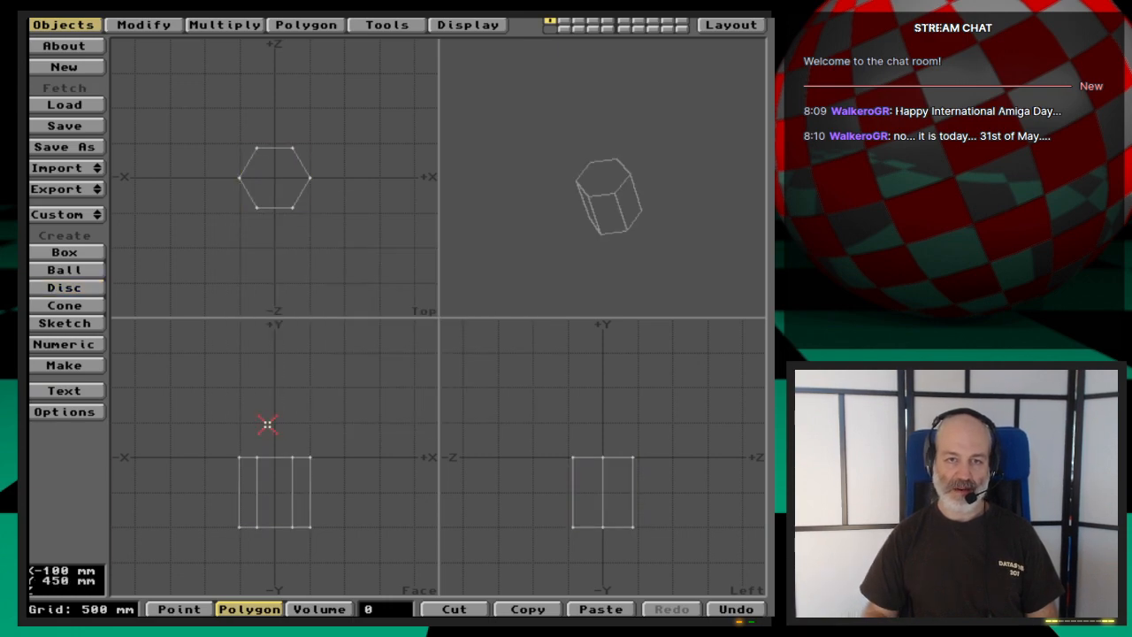
- Isolate the prism's two hexagonal end faces by selecting the side faces and inverting the selection, and check the polygon count
key(a)
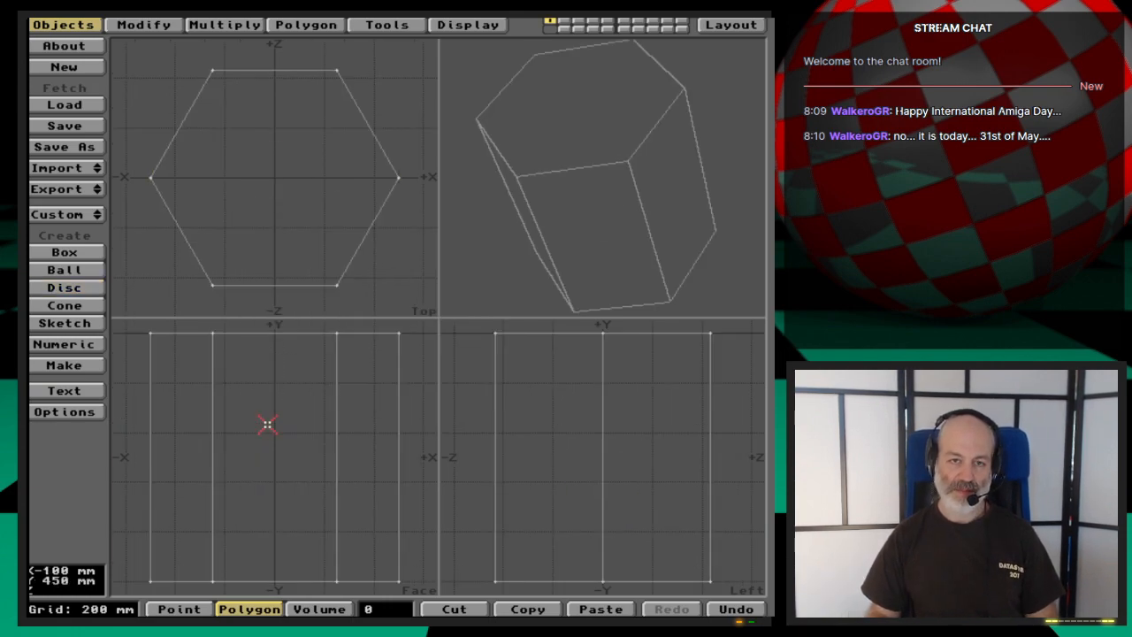
key(comma)
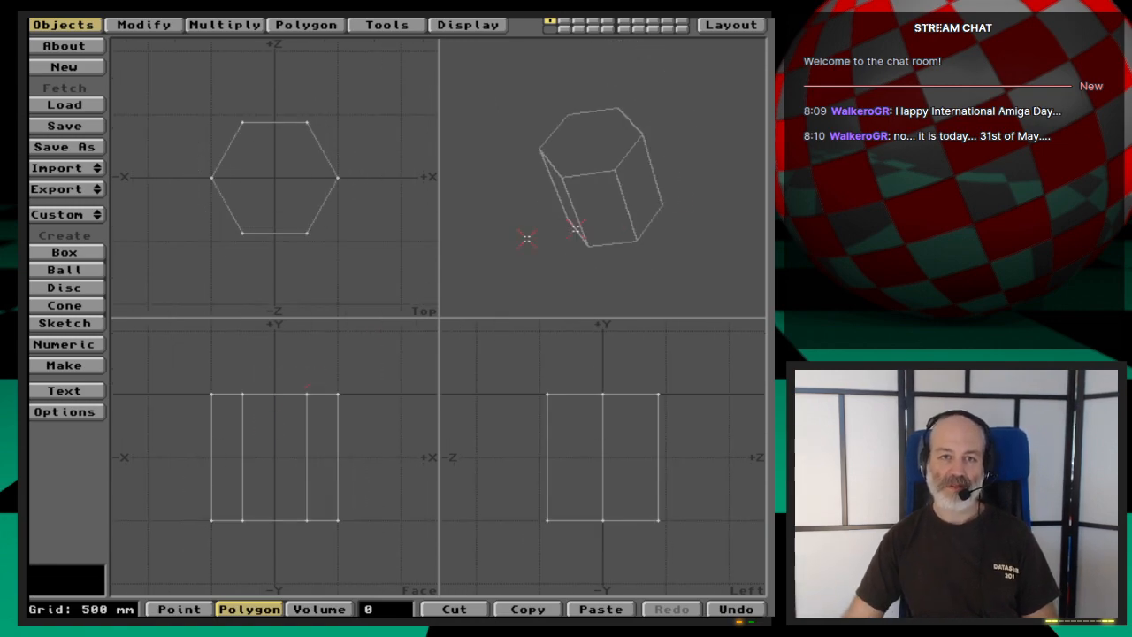
drag(177, 442, 369, 451)
key(shift+apostrophe)
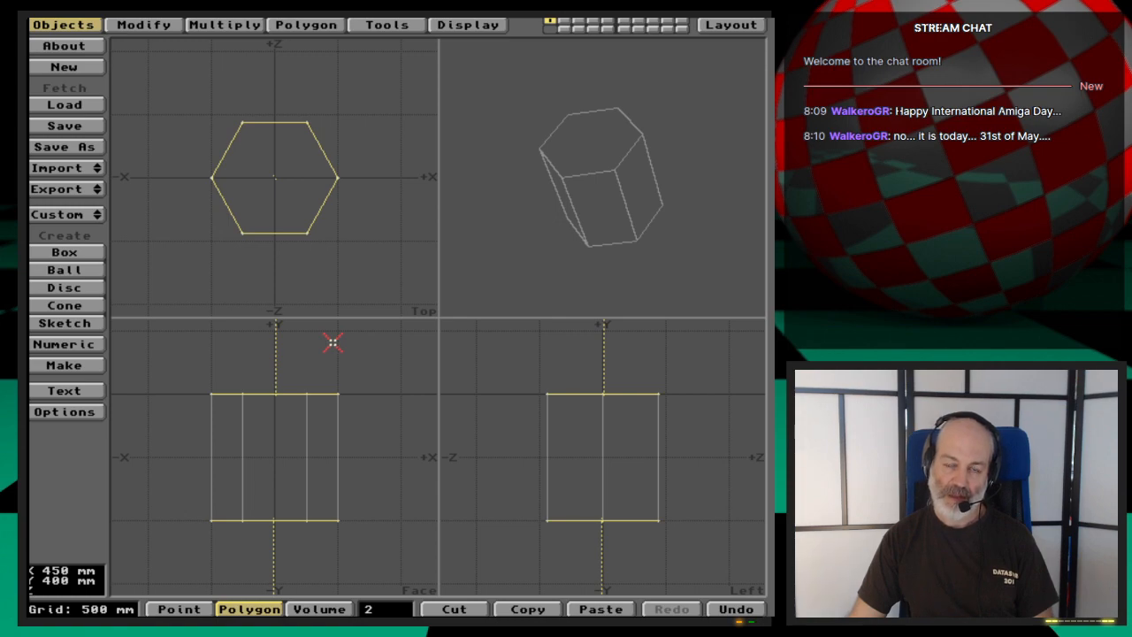
click(380, 608)
- Try to convert the whole prism to MetaNURBS patches, and toggle it back to plain faces
key(Tab)
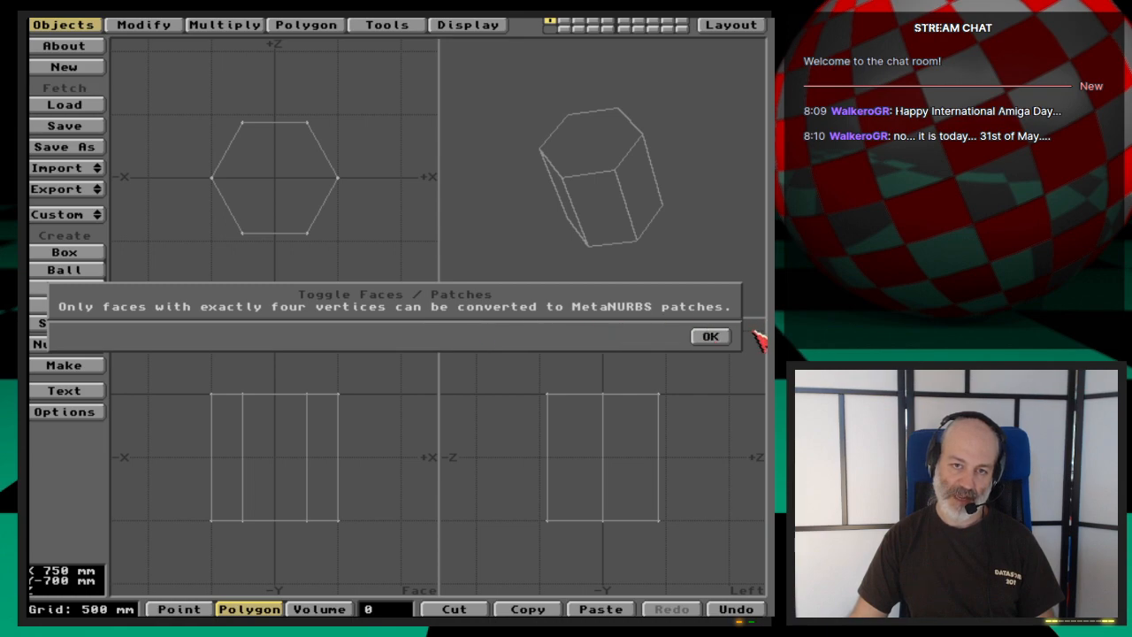
click(708, 336)
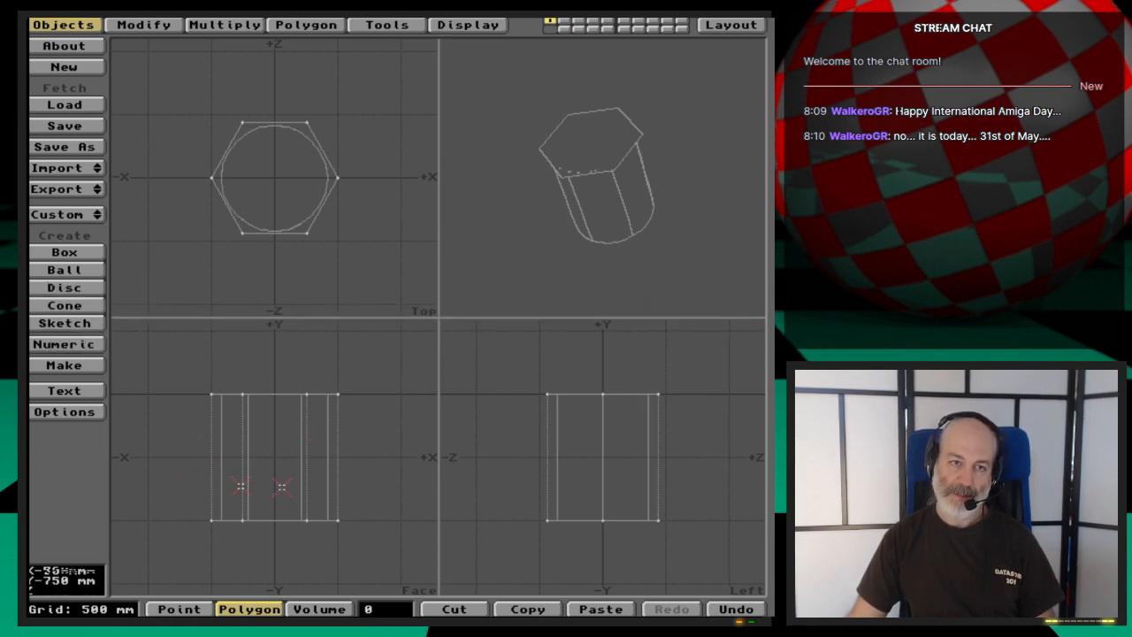
key(Tab)
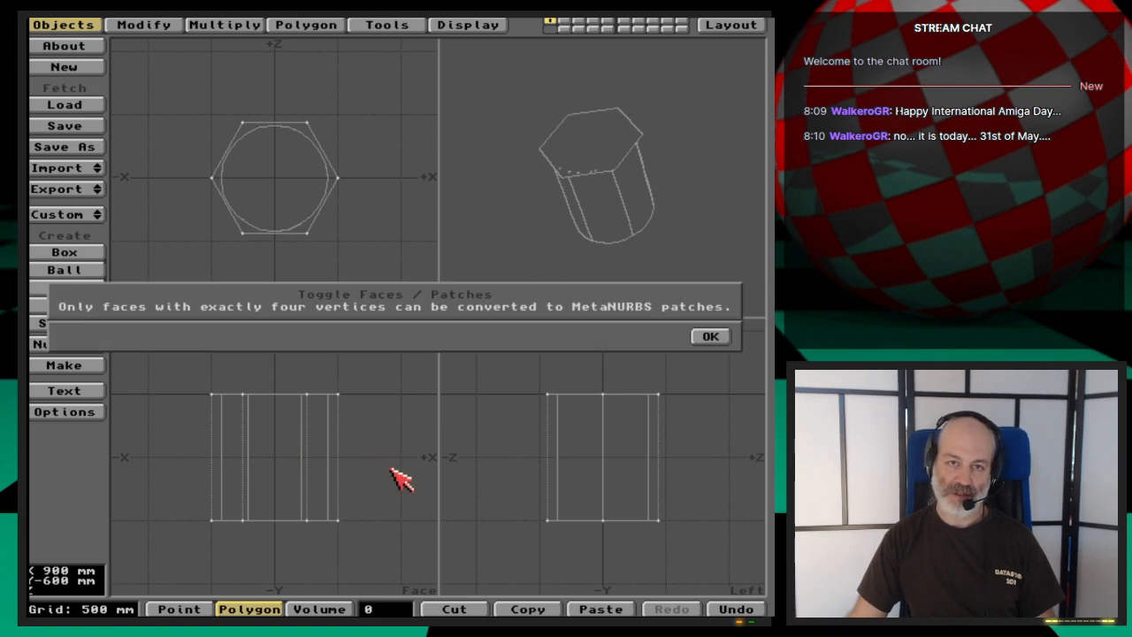
click(706, 339)
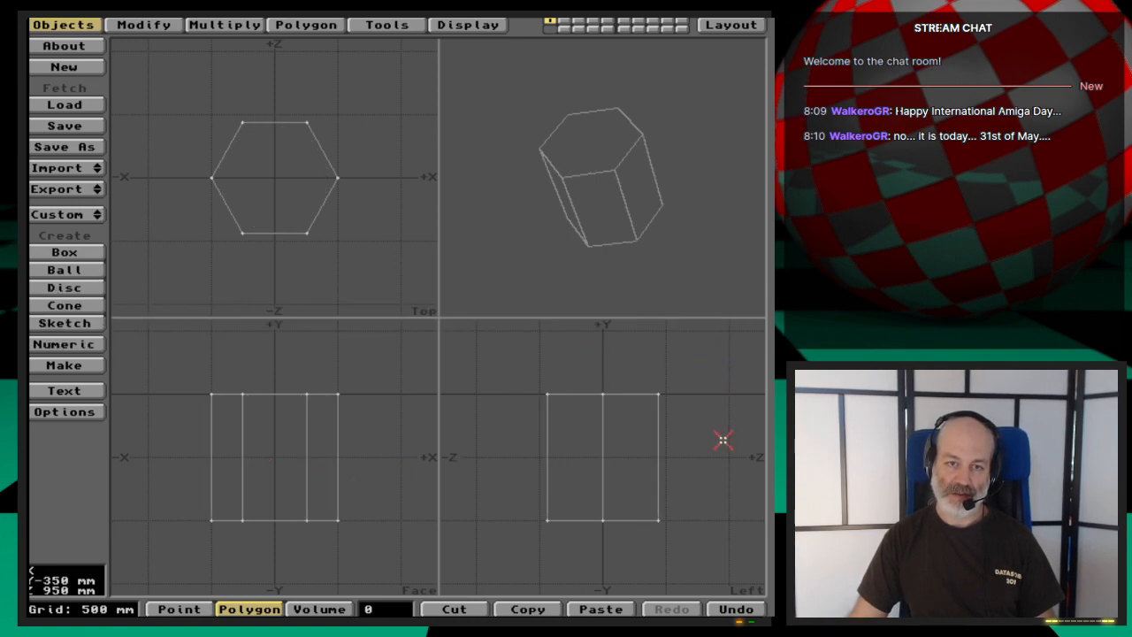
- Select all six side faces in the left view, invert the selection to the end caps, and deselect both caps
click(592, 386)
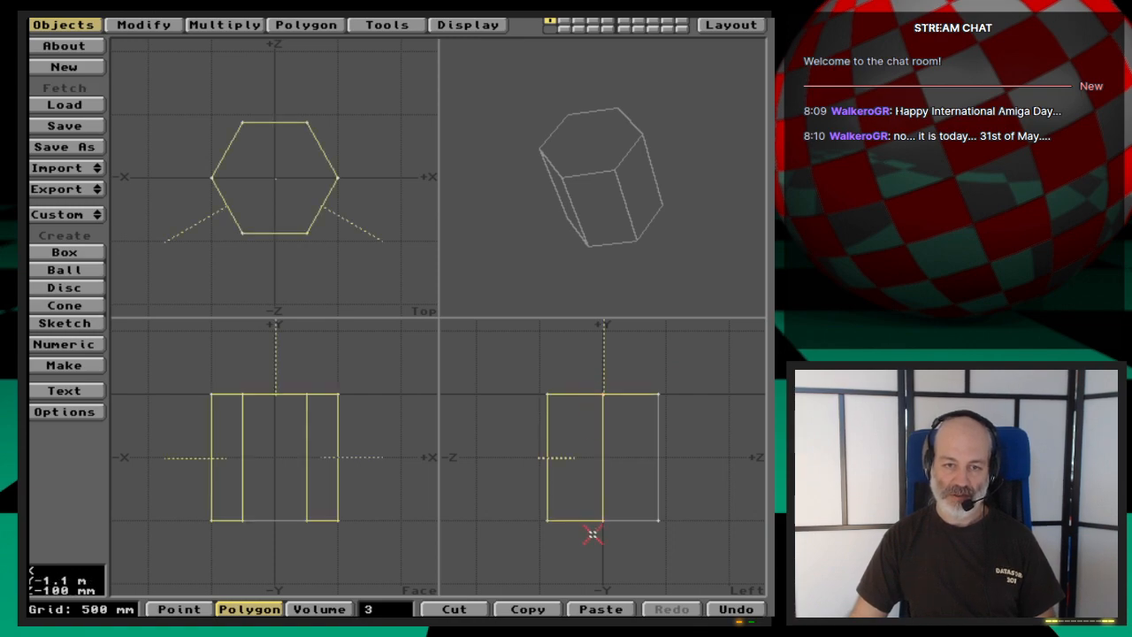
drag(517, 463, 683, 463)
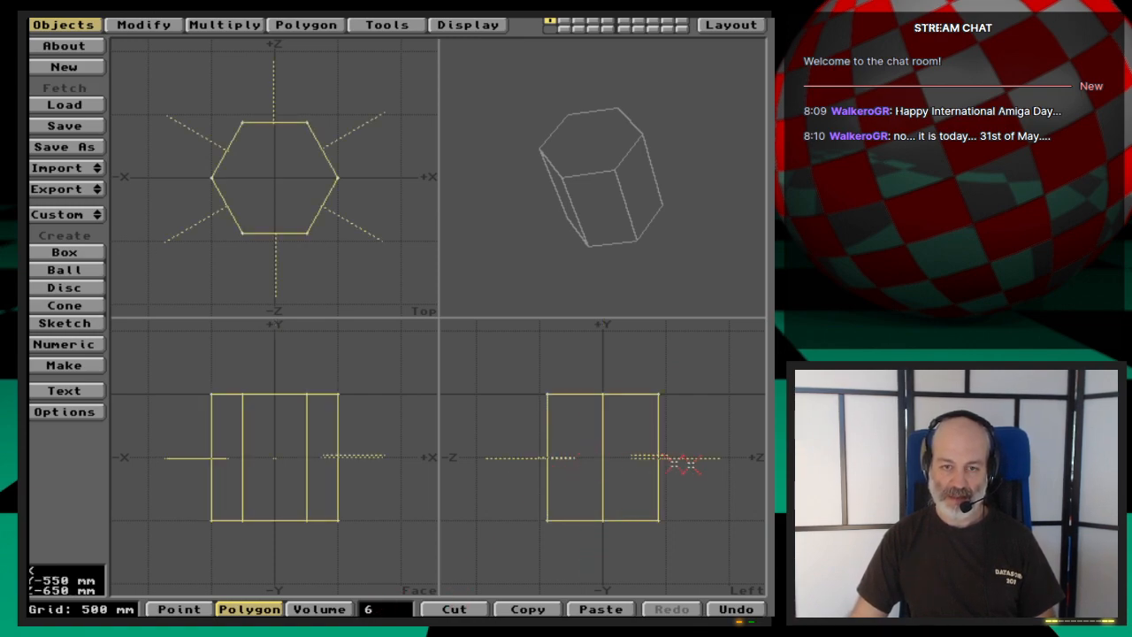
key(quotedbl)
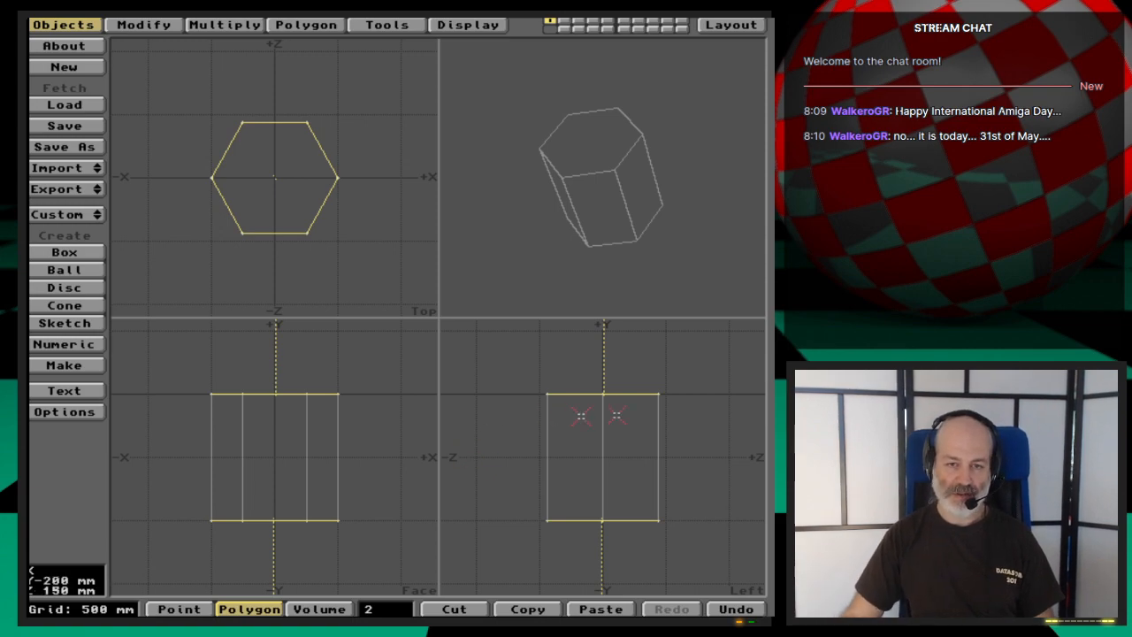
click(630, 392)
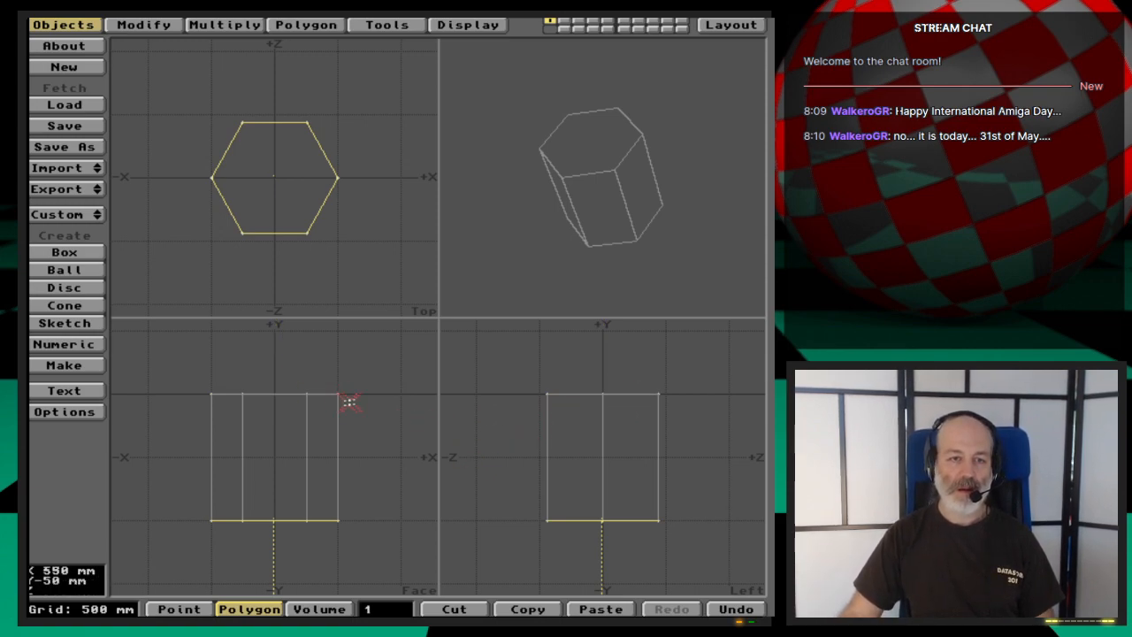
click(291, 520)
- Select only the prism's top face, move it down about 600 mm, and deselect it
click(277, 396)
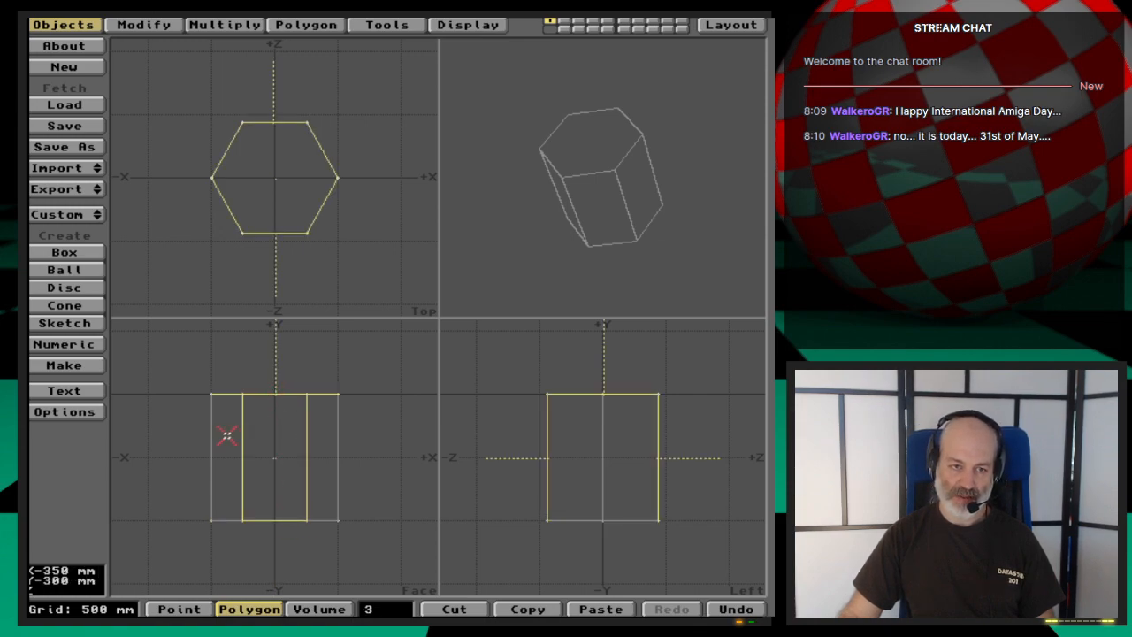
click(274, 442)
key(t)
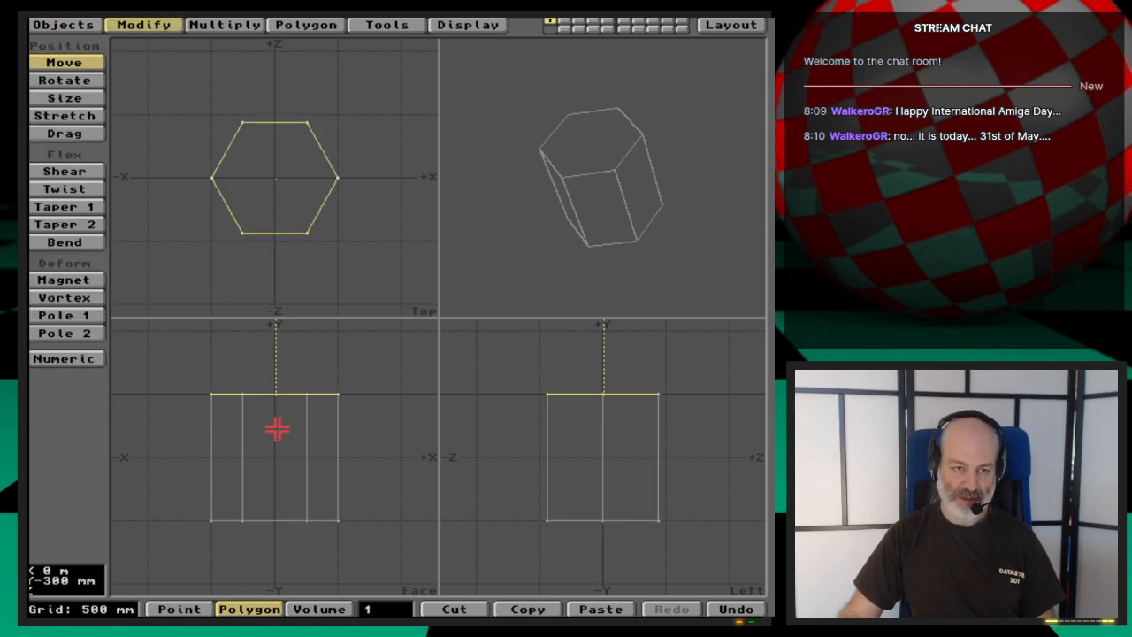
drag(277, 430, 278, 507)
key(space)
click(296, 467)
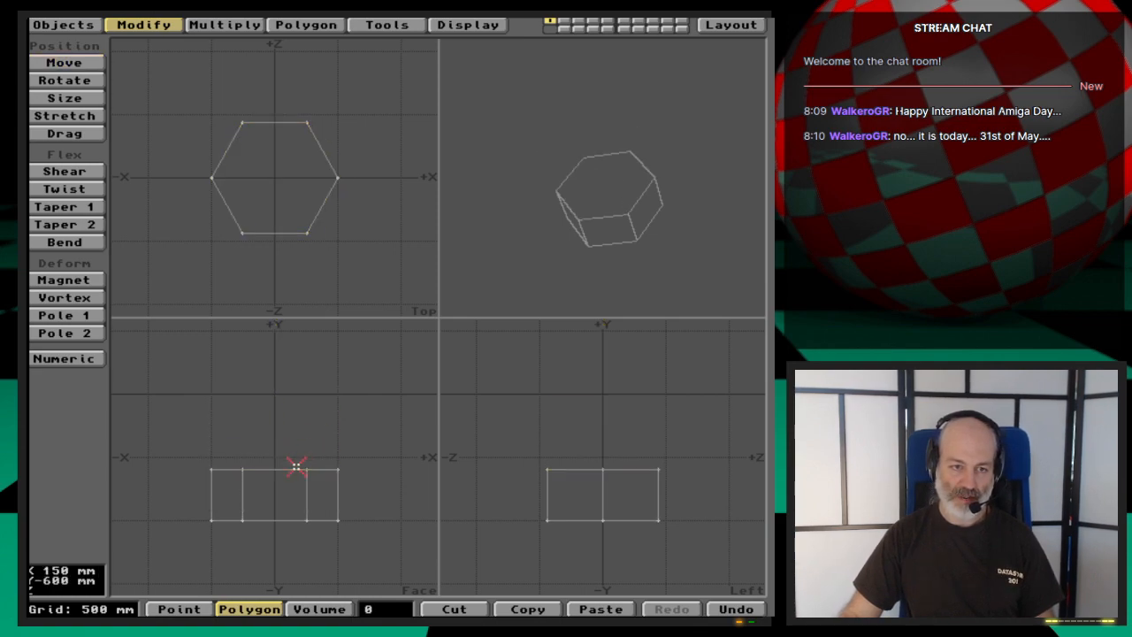
- Try a bevel with 100 mm inset and 100 mm shift while no face is selected, and undo it
key(b)
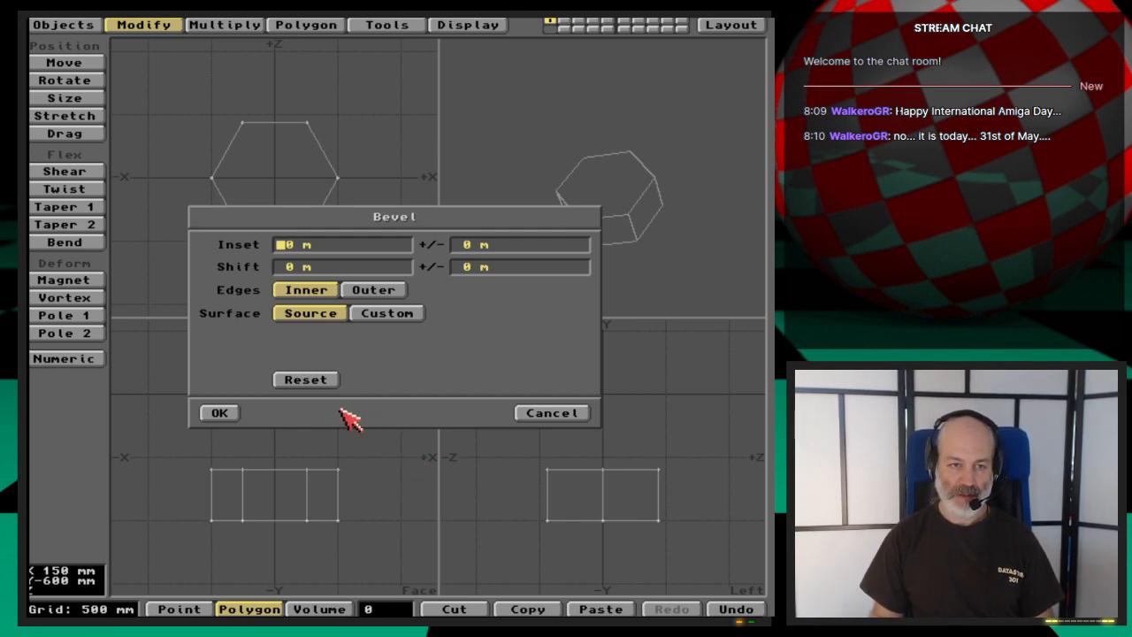
text(100 mm)
key(Tab)
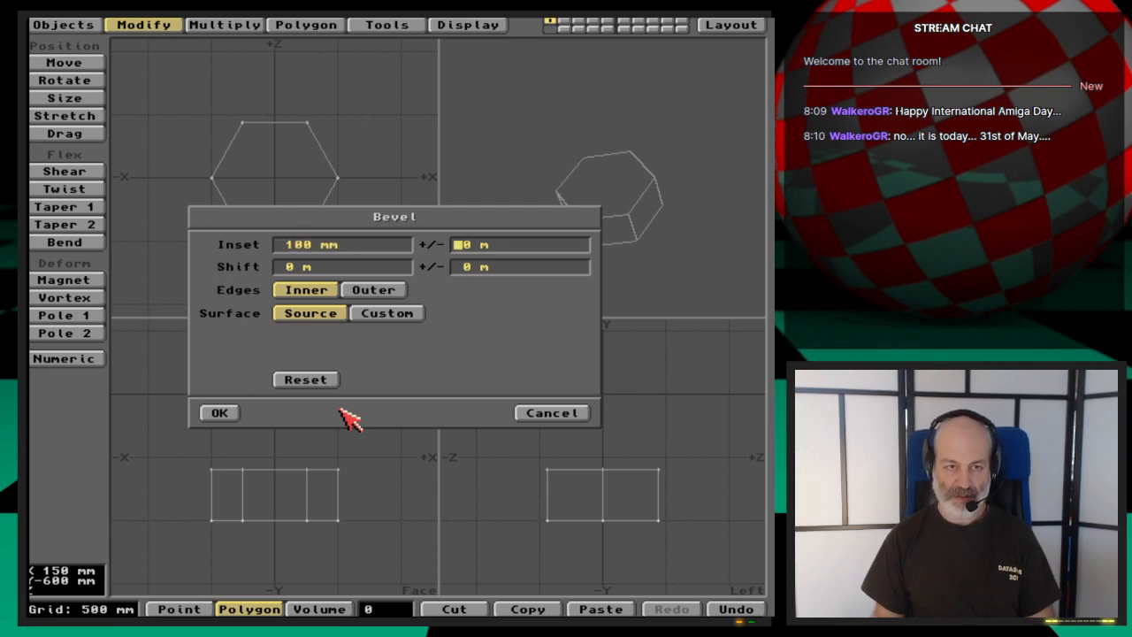
key(Tab)
key(Tab)
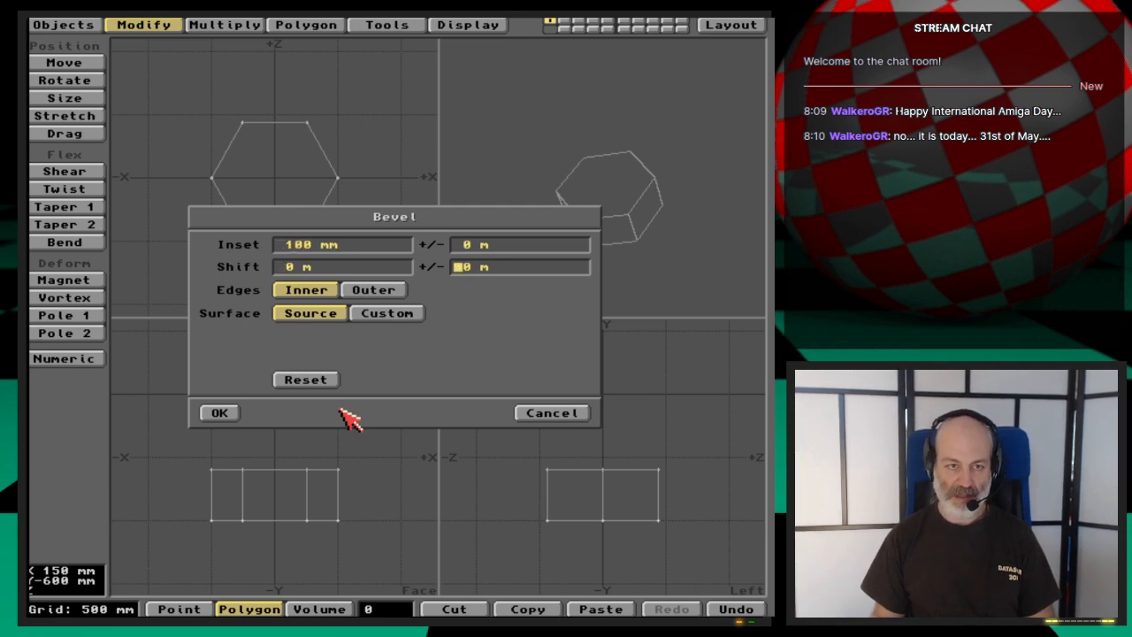
click(289, 269)
text(100 mm)
key(Tab)
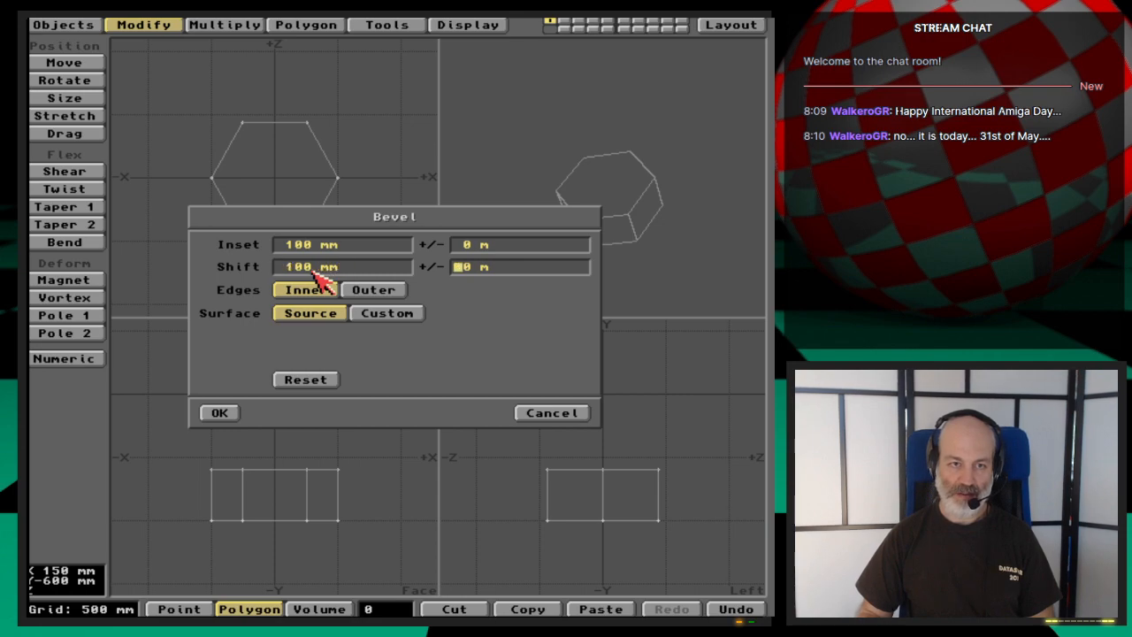
key(Return)
key(u)
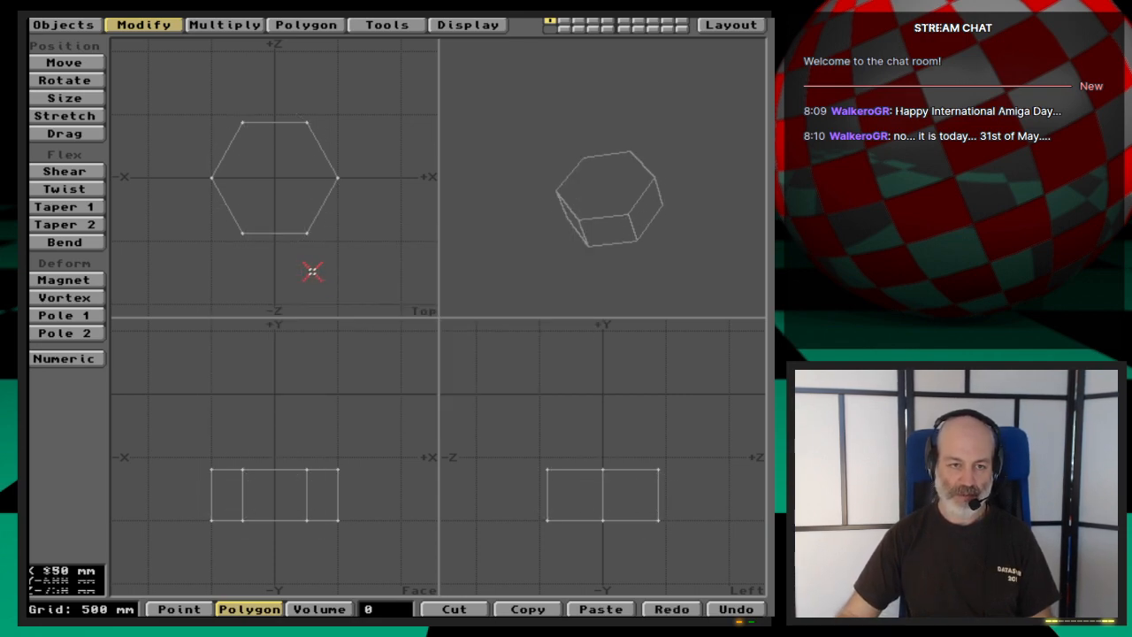
- Bevel only the prism's top face with 100 mm inset and 100 mm shift, and raise the resulting face another 100 mm
click(277, 463)
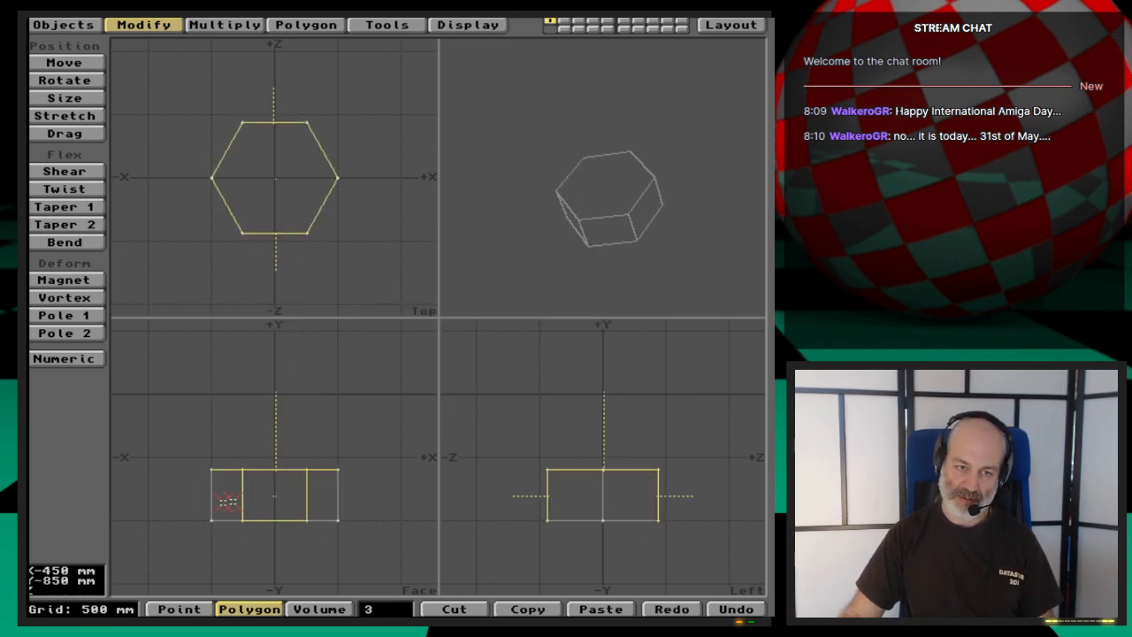
click(305, 502)
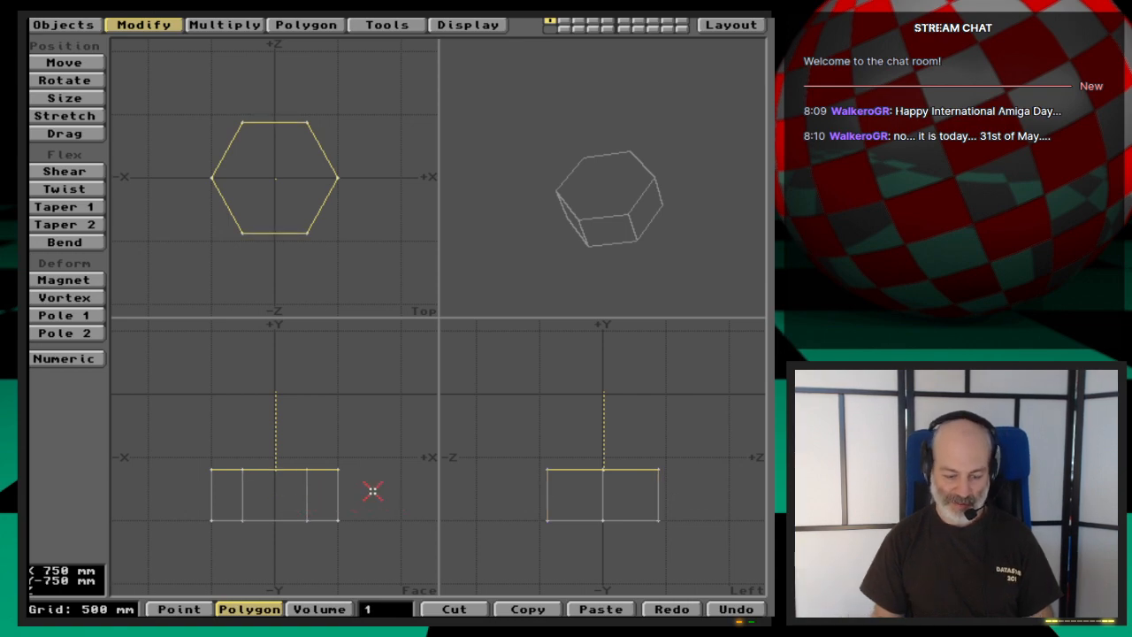
key(b)
key(Tab)
key(Tab)
key(Tab)
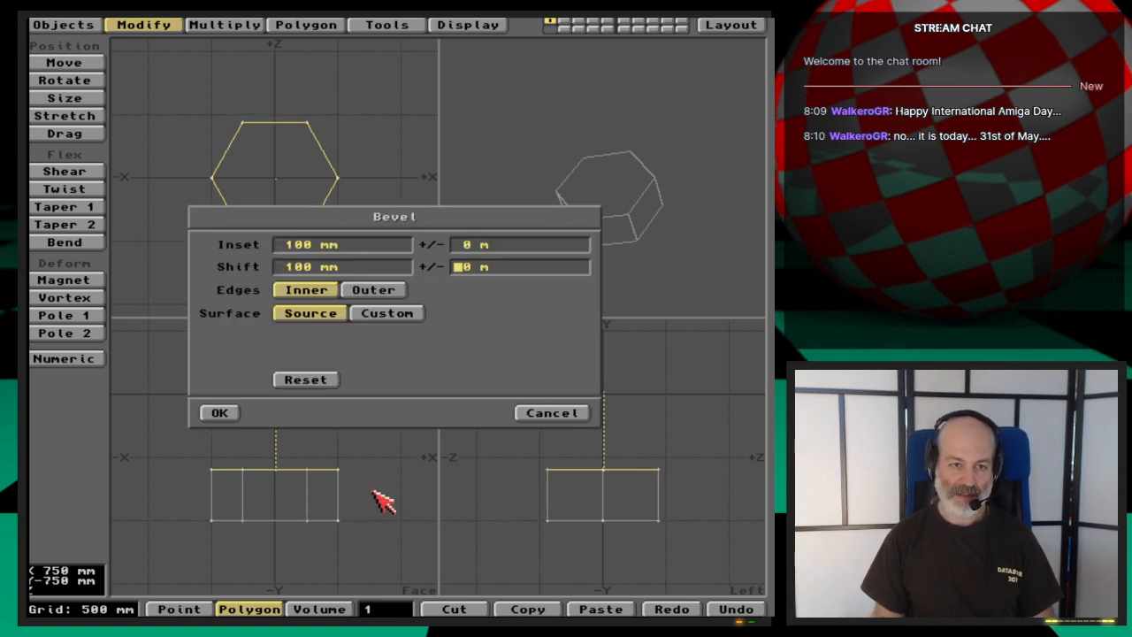
key(Return)
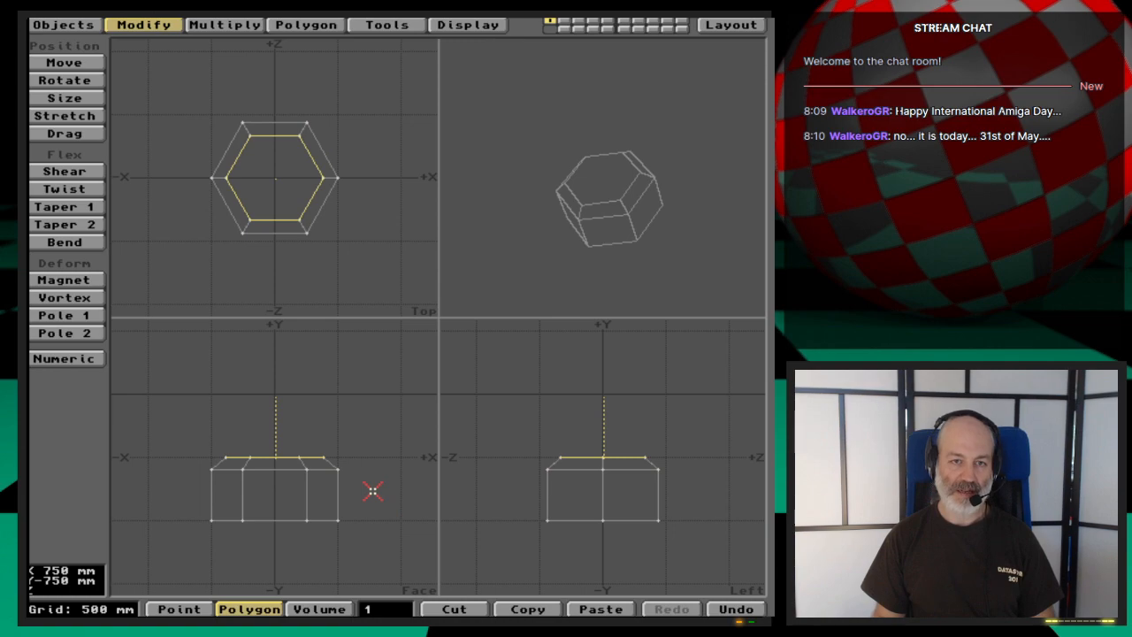
key(t)
drag(362, 499, 362, 487)
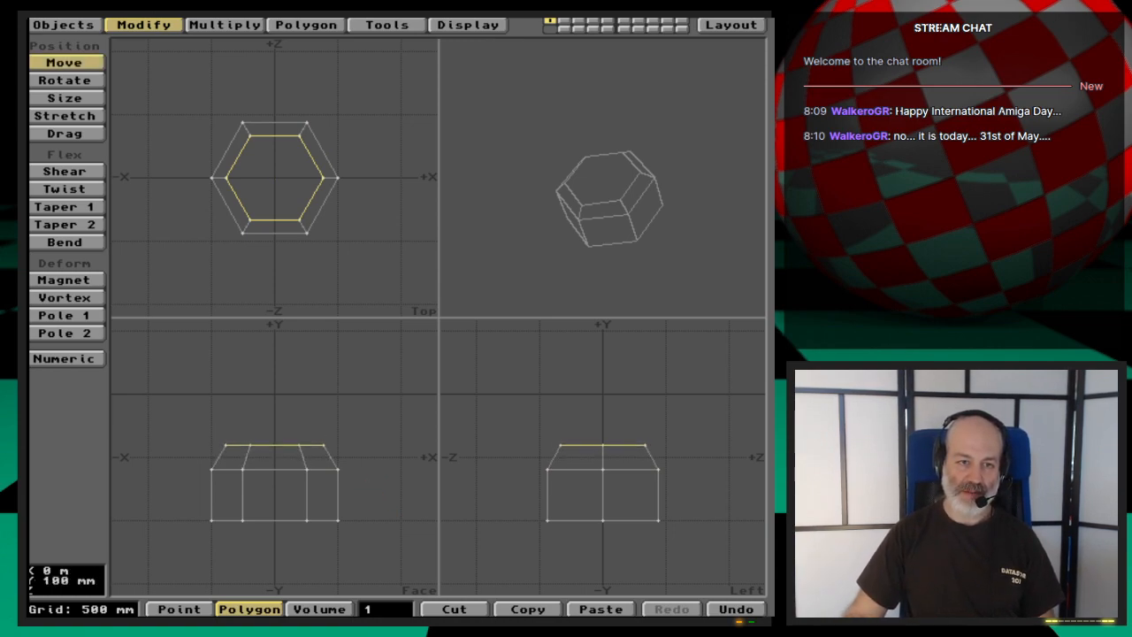
- Bevel the selected top face again with 100 mm inset and 100 mm shift
key(b)
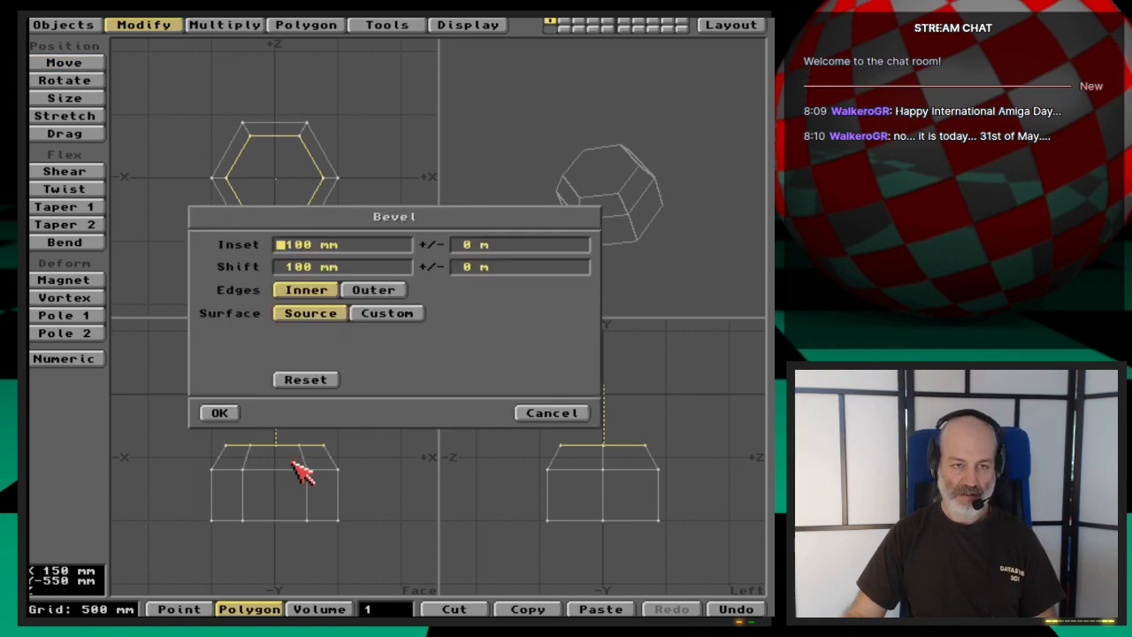
click(232, 413)
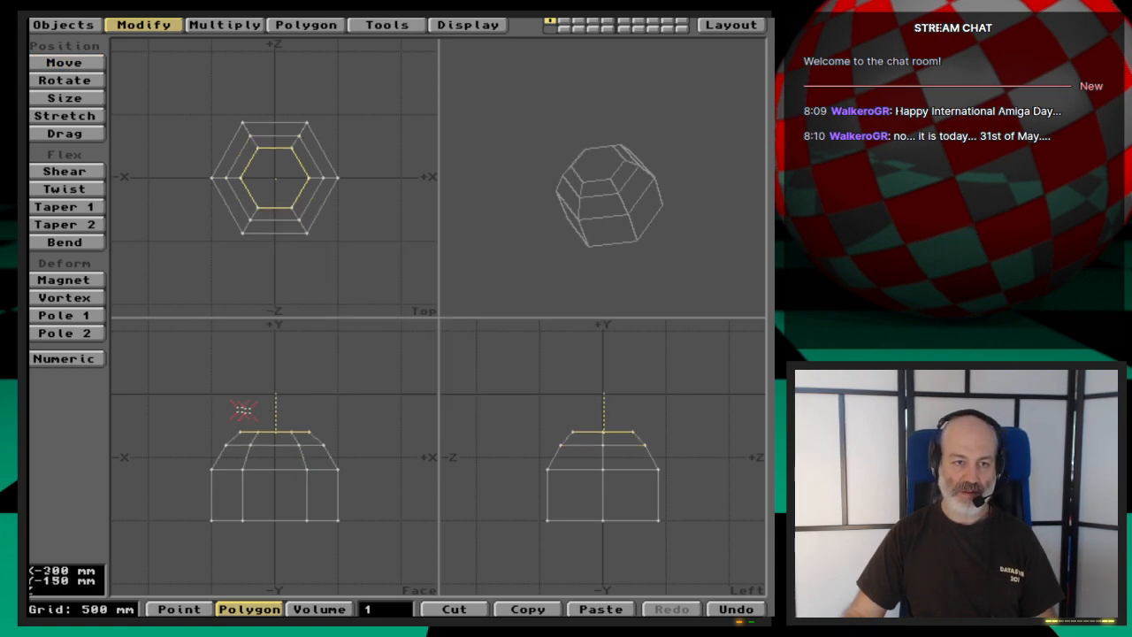
key(t)
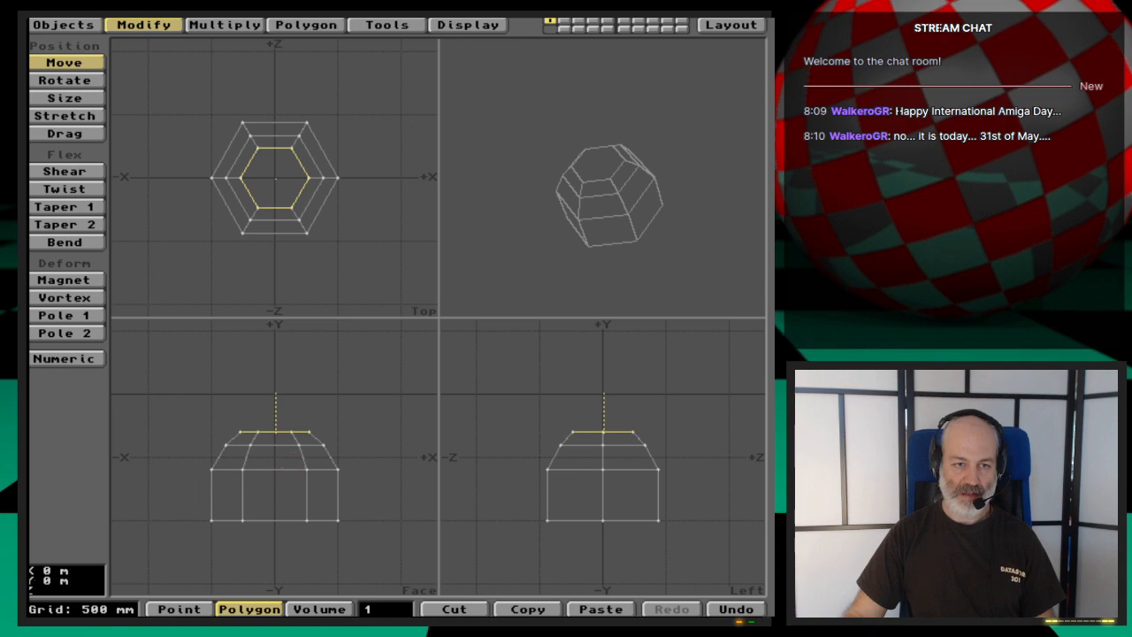
drag(293, 452, 294, 452)
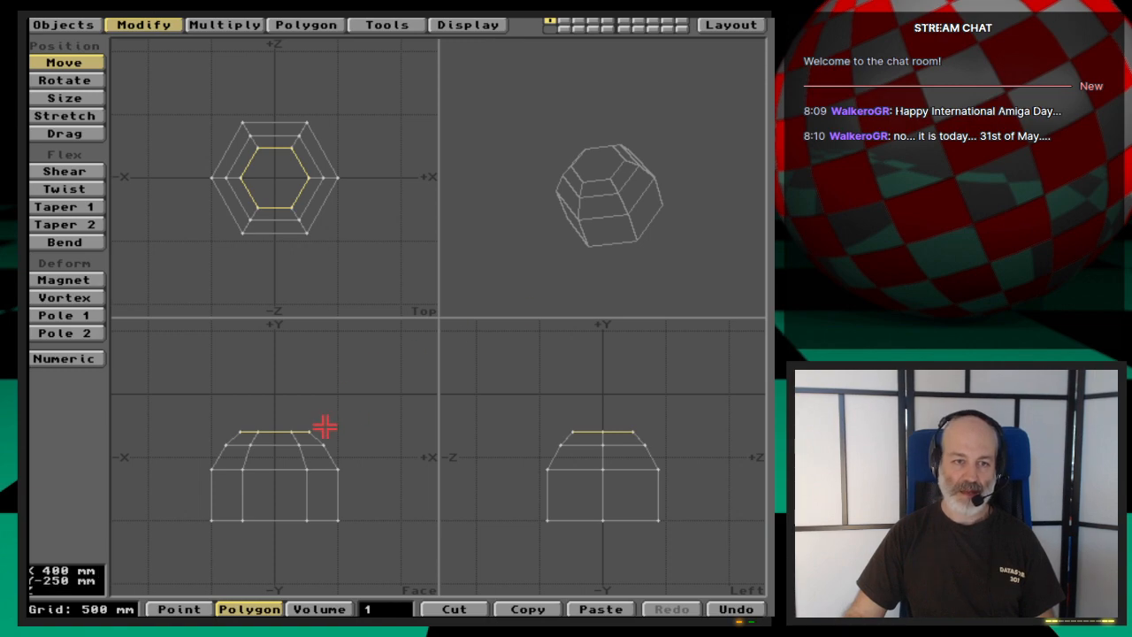
- Bevel the smaller top face once more with 100 mm inset and 100 mm shift, then lower it 50 mm and deselect it
key(b)
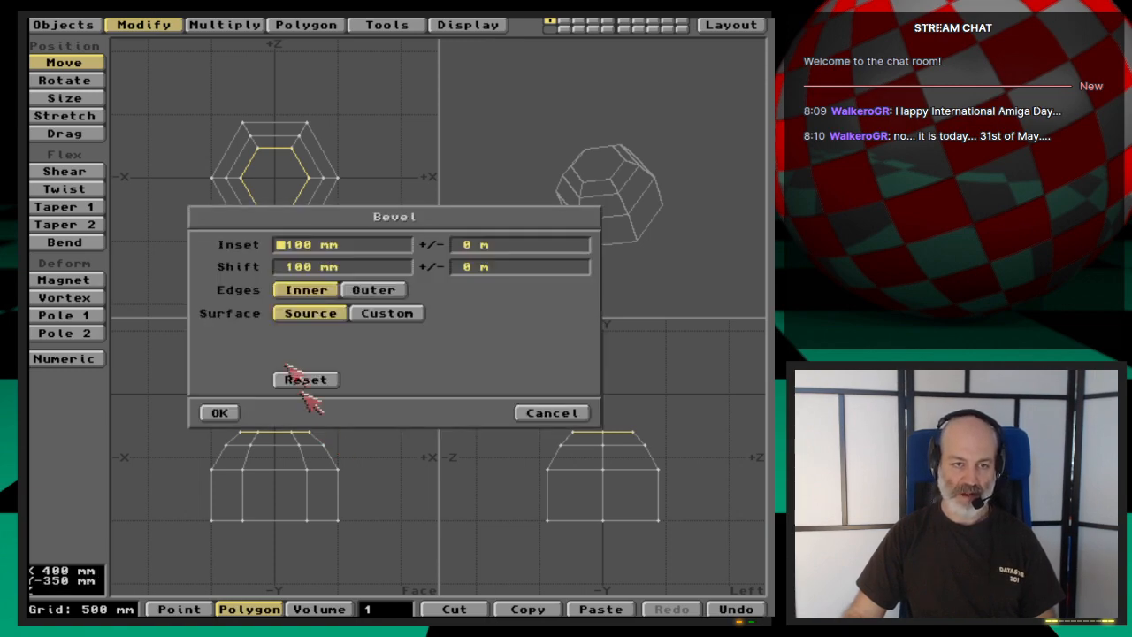
click(223, 409)
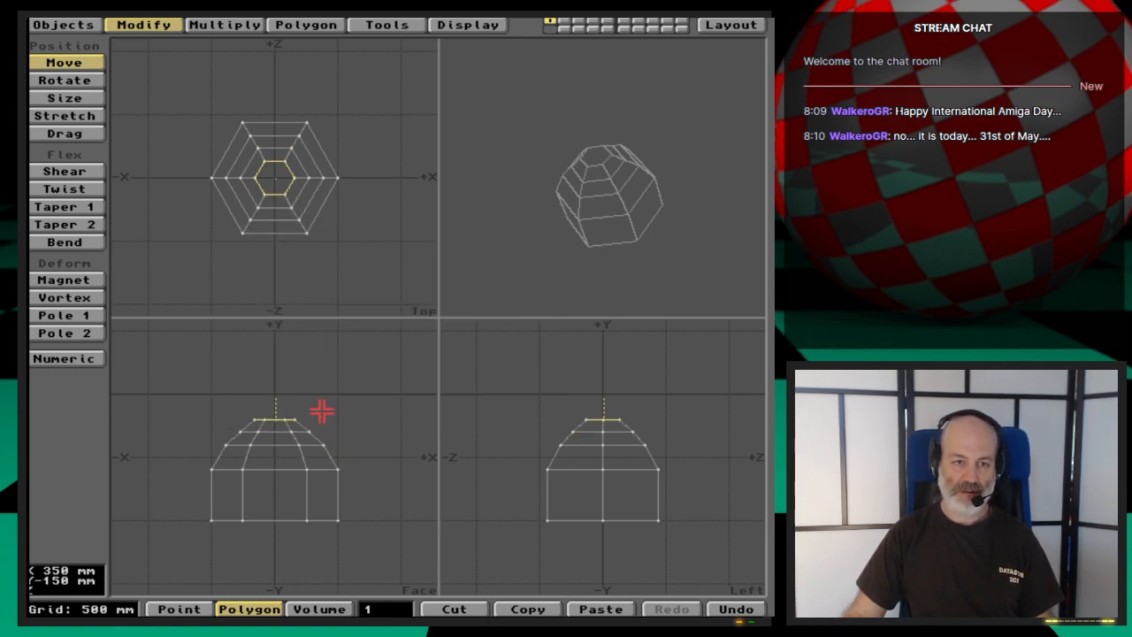
drag(276, 420, 276, 426)
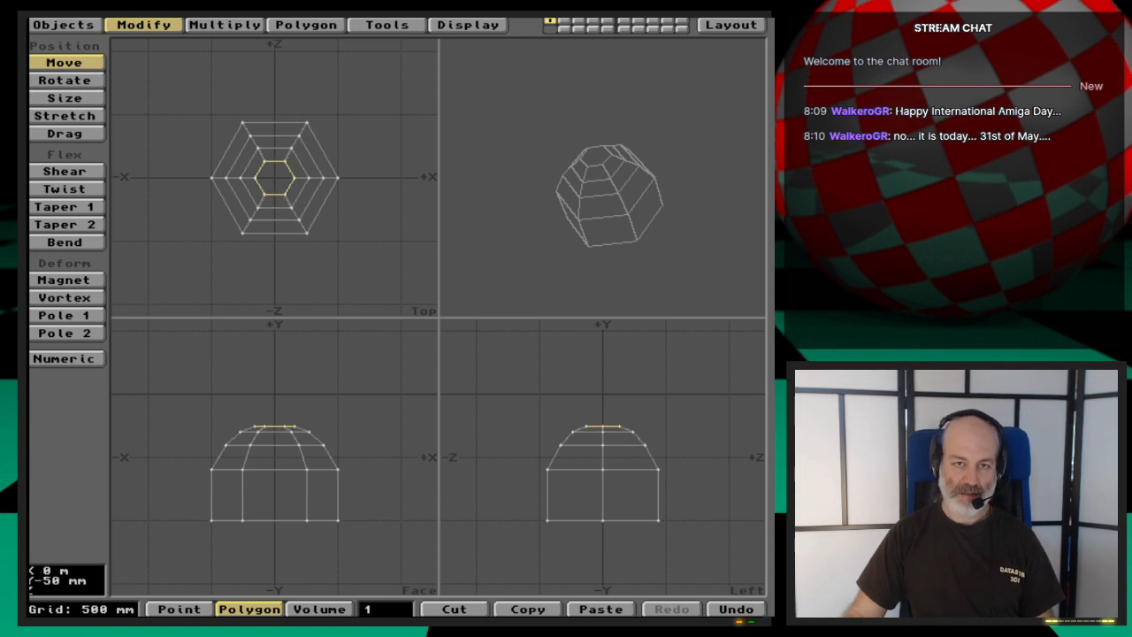
key(space)
click(387, 609)
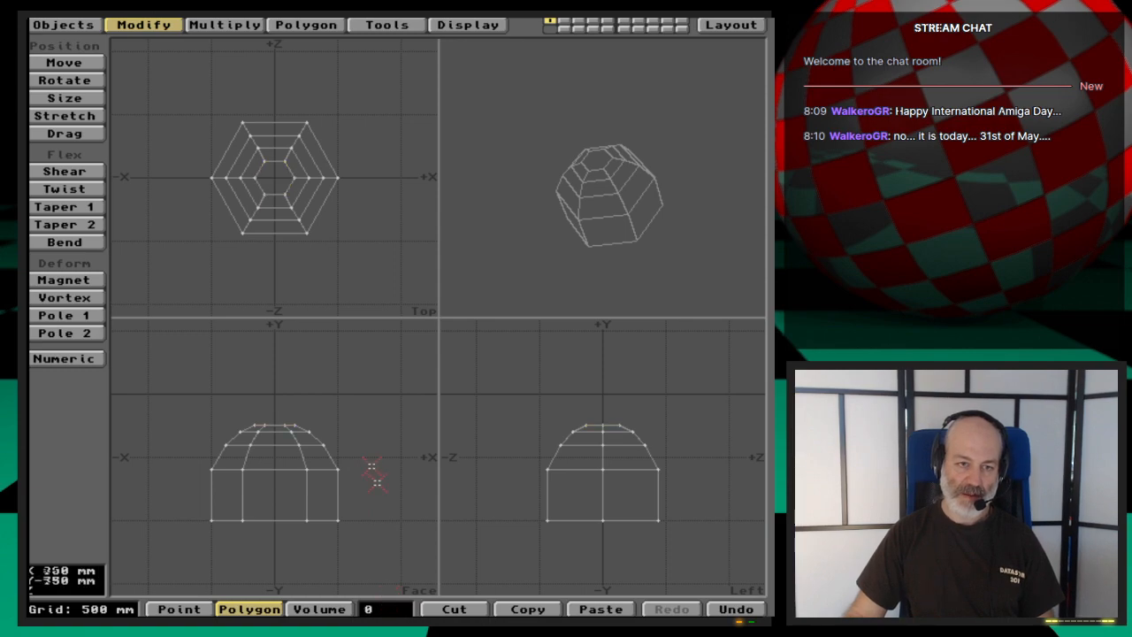
- Delete the two end caps by selecting the polygons with more than four vertices, and convert the remaining faces to MetaNURBS patches
key(w)
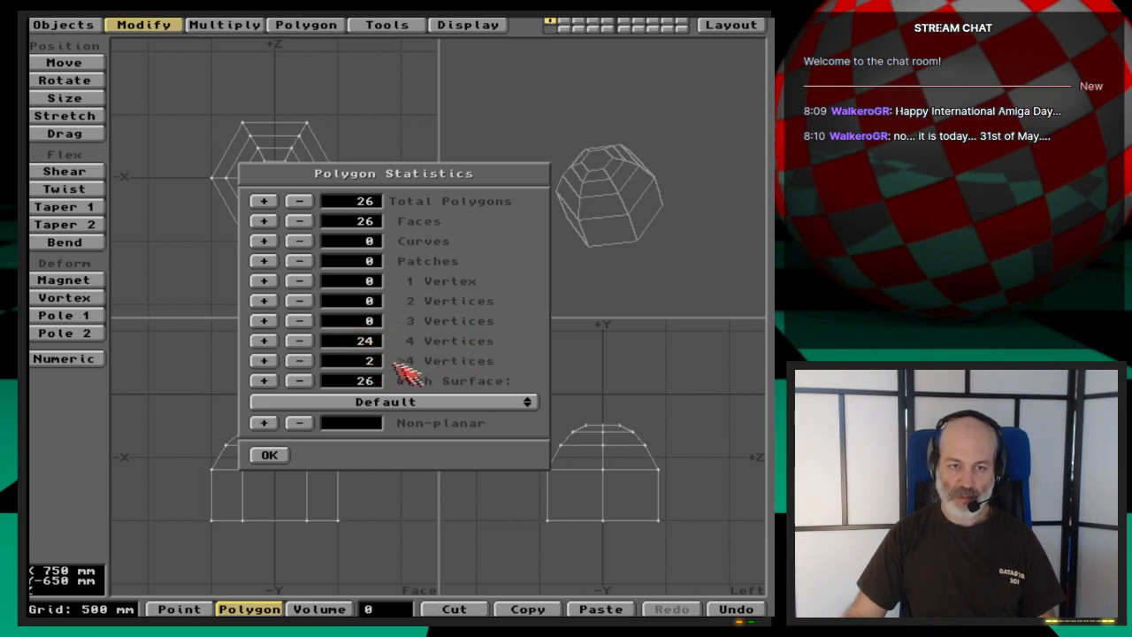
click(265, 361)
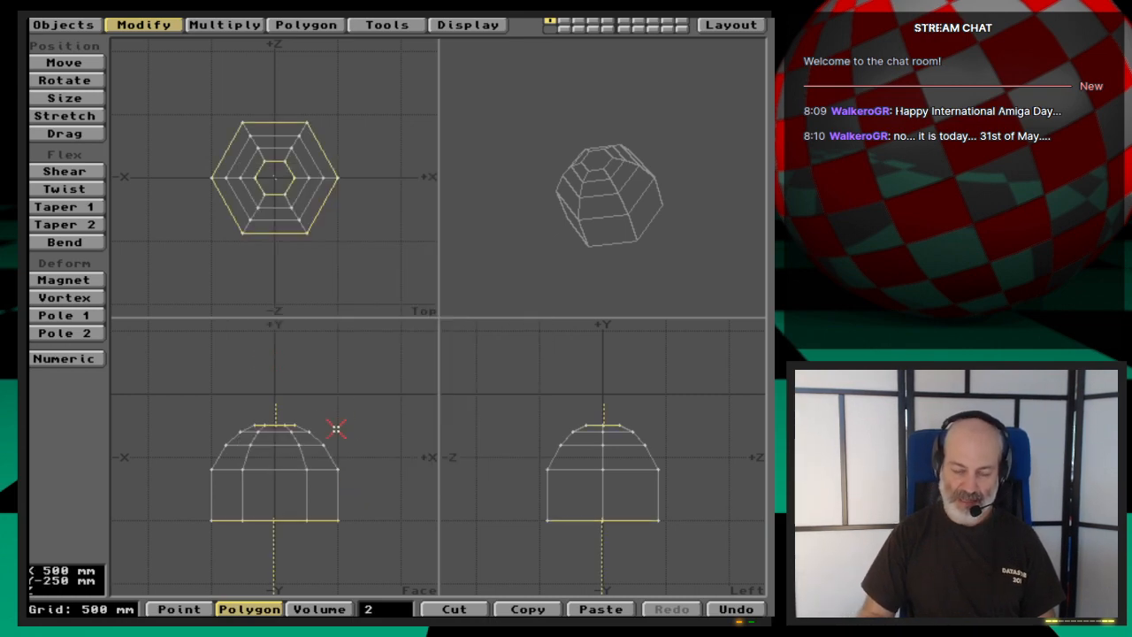
key(/)
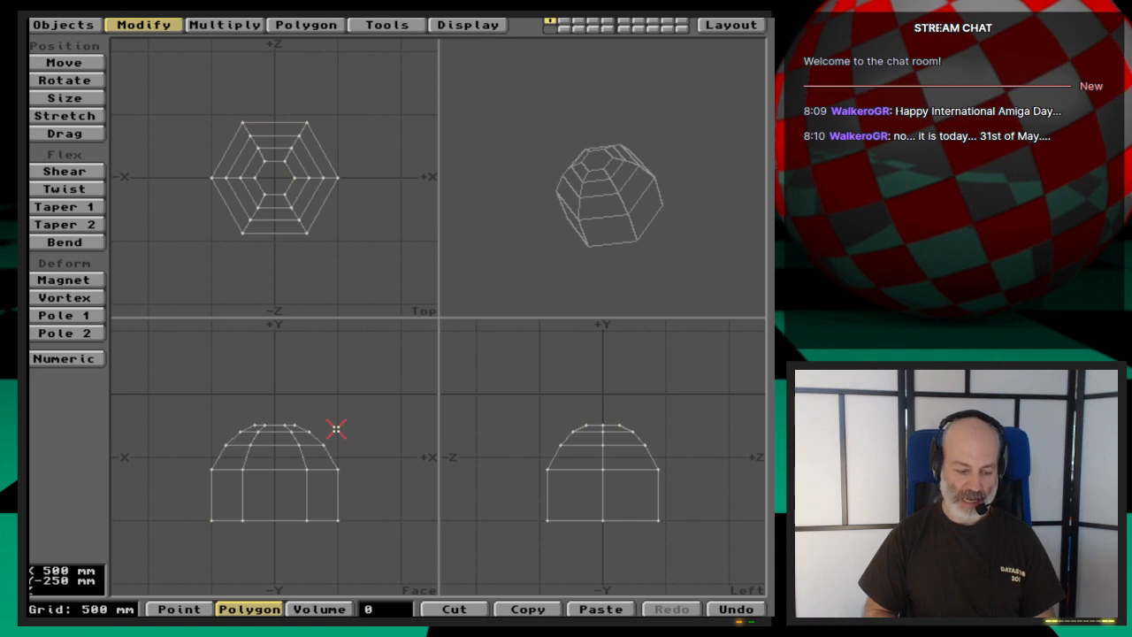
key(Tab)
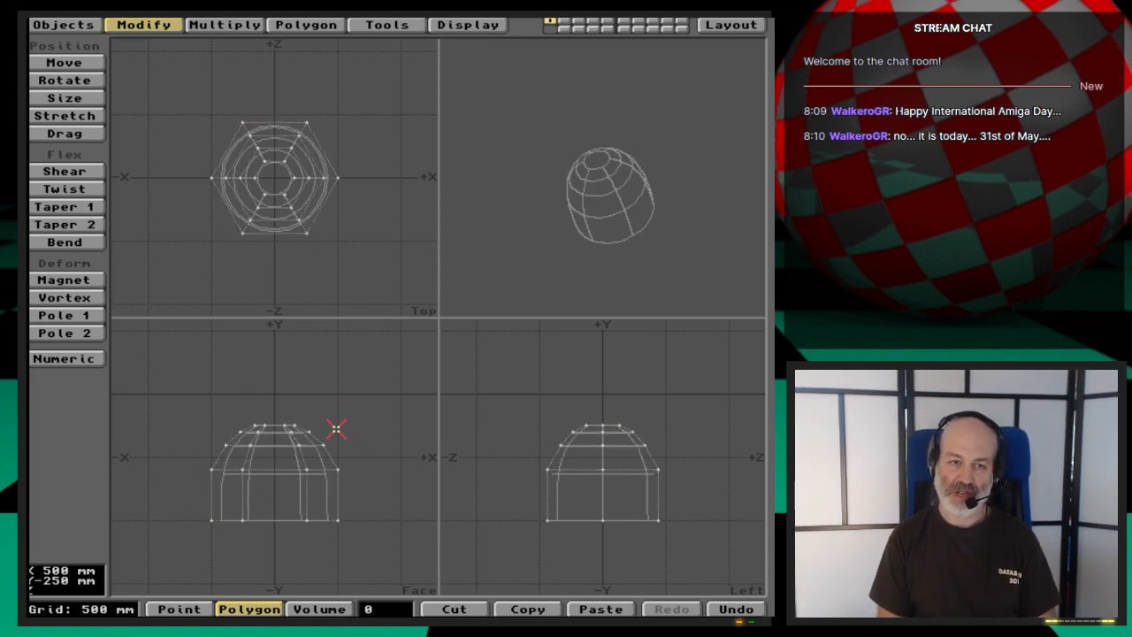
mouse_move(568, 222)
mouse_down()
mouse_move(596, 220)
mouse_move(617, 171)
mouse_move(590, 182)
mouse_move(586, 205)
mouse_move(608, 215)
mouse_move(640, 180)
mouse_move(645, 205)
mouse_move(700, 257)
mouse_up()
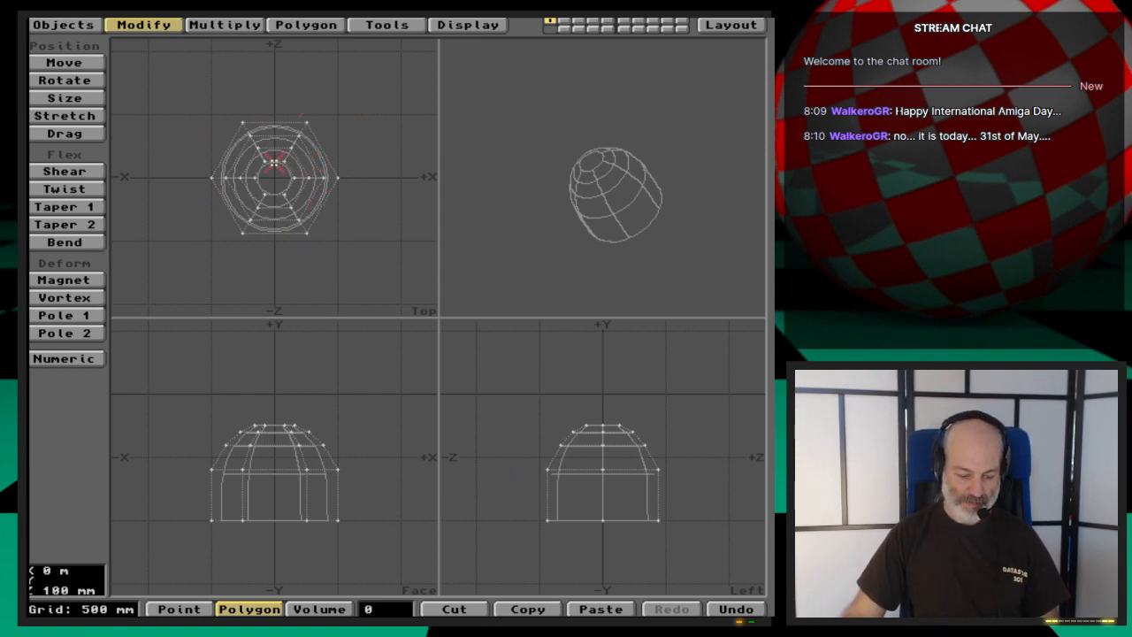
key(period)
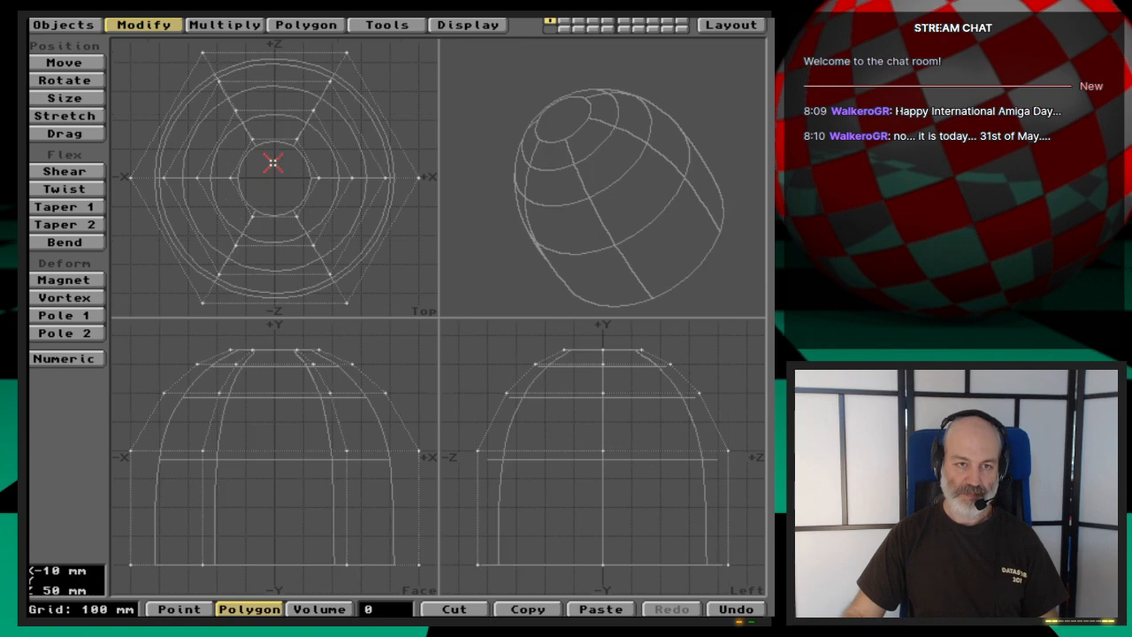
click(353, 122)
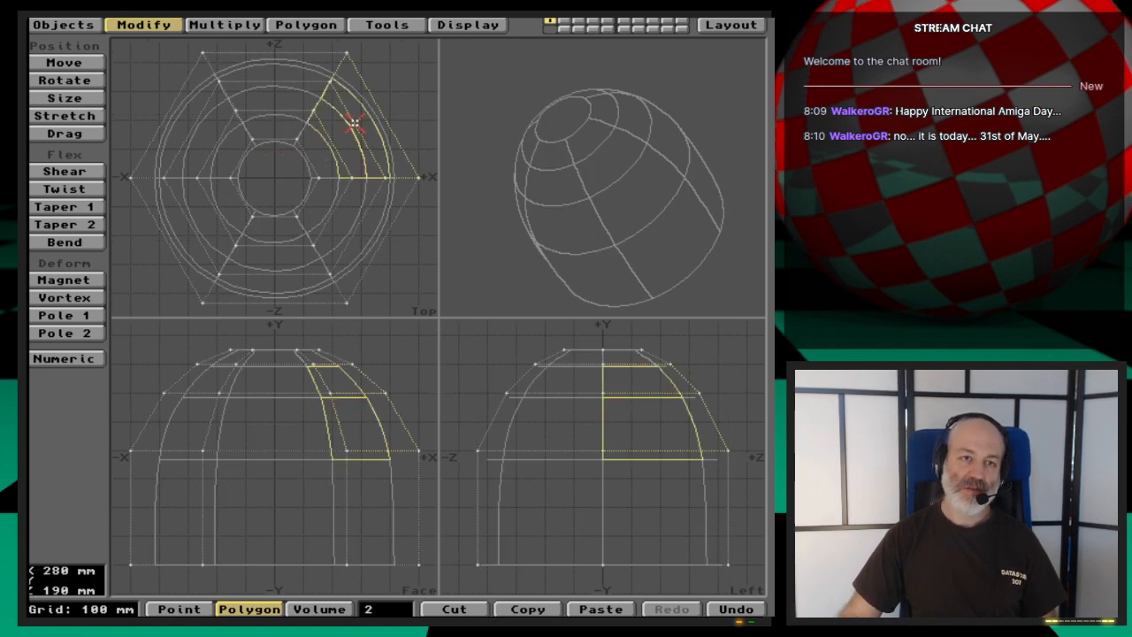
click(280, 277)
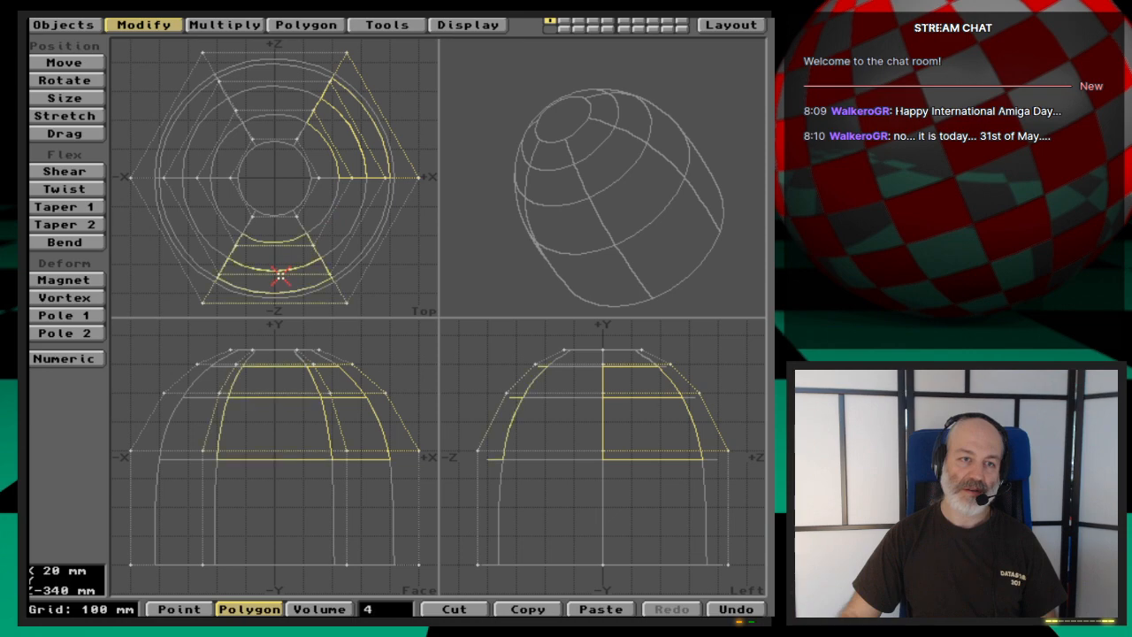
click(191, 131)
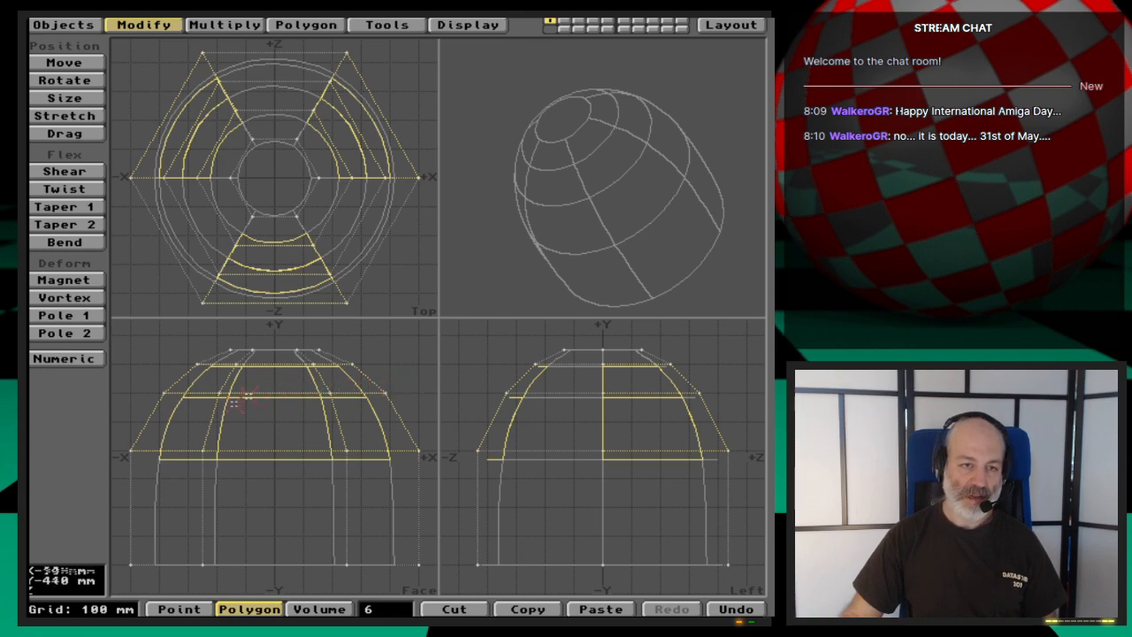
drag(188, 382, 380, 374)
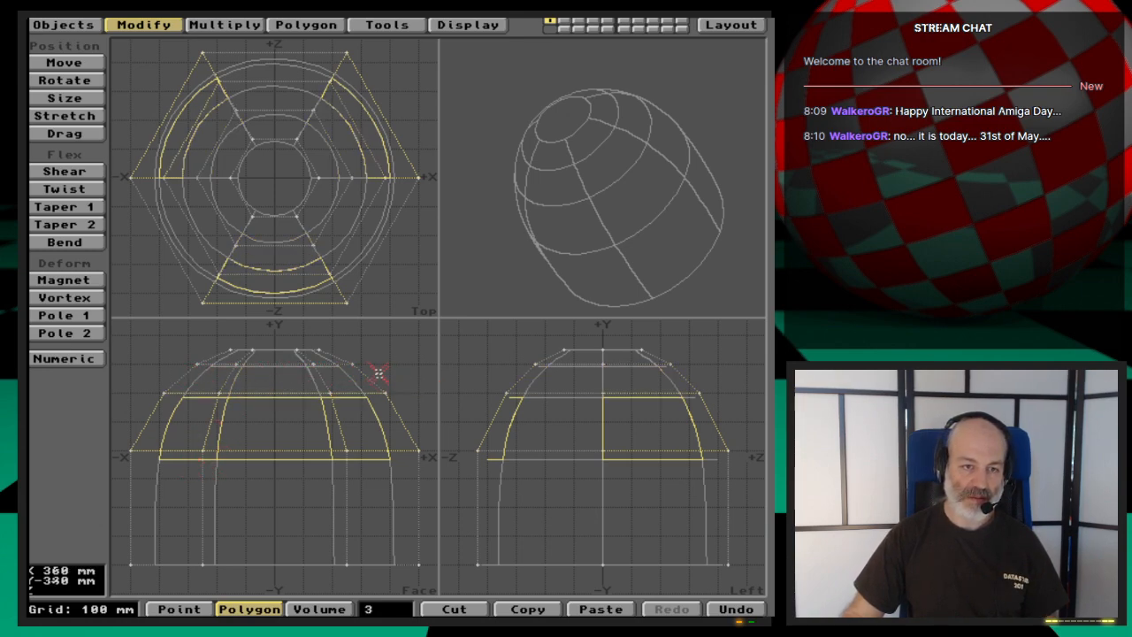
key(slash)
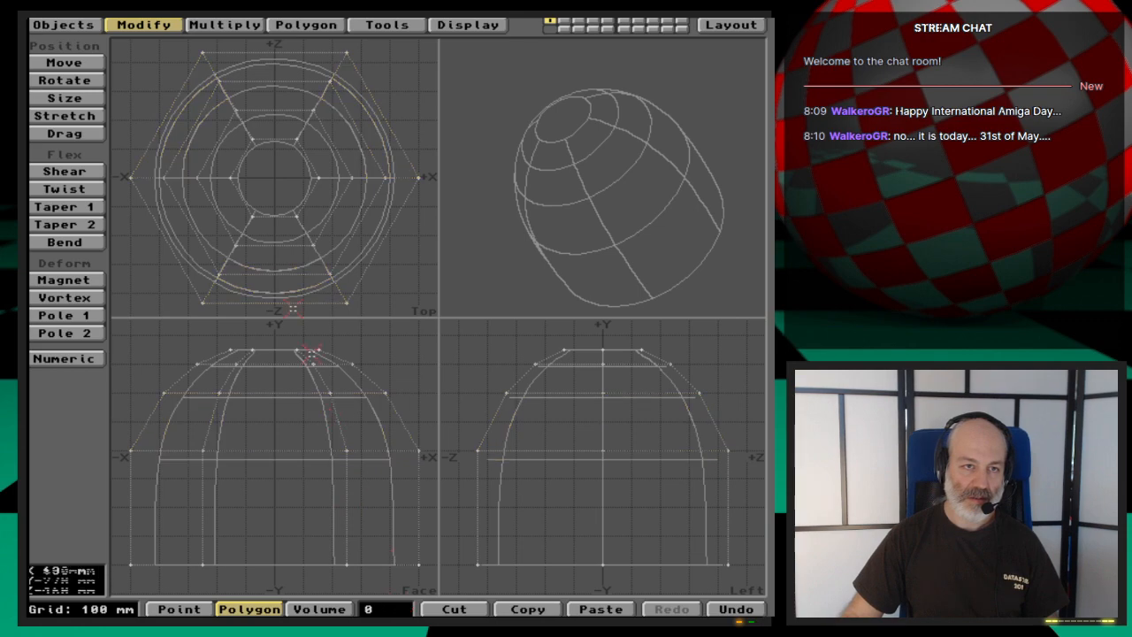
- Try beveling the two lowest patches of three alternating side segments with 100 mm inset and 100 mm shift, then undo it and clear the selection
click(164, 117)
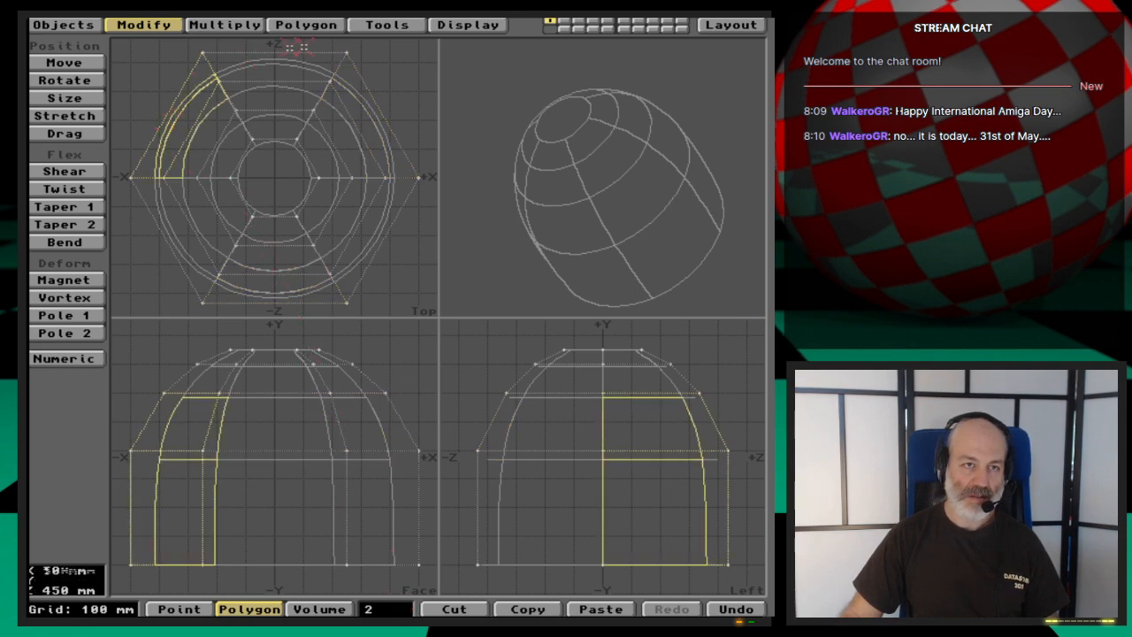
click(380, 109)
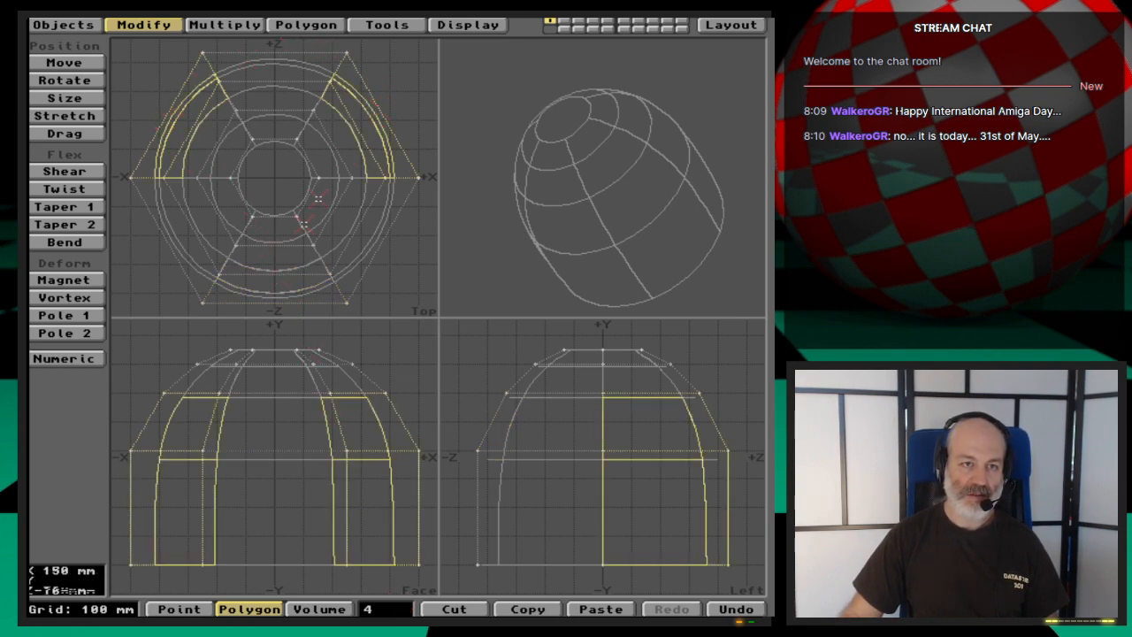
click(275, 301)
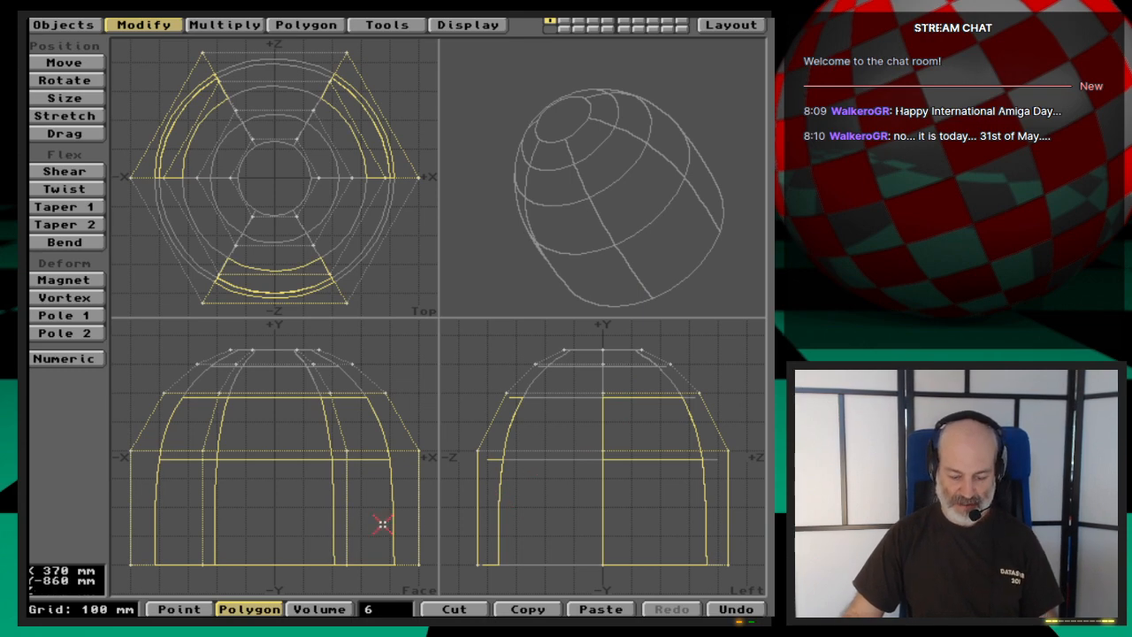
key(comma)
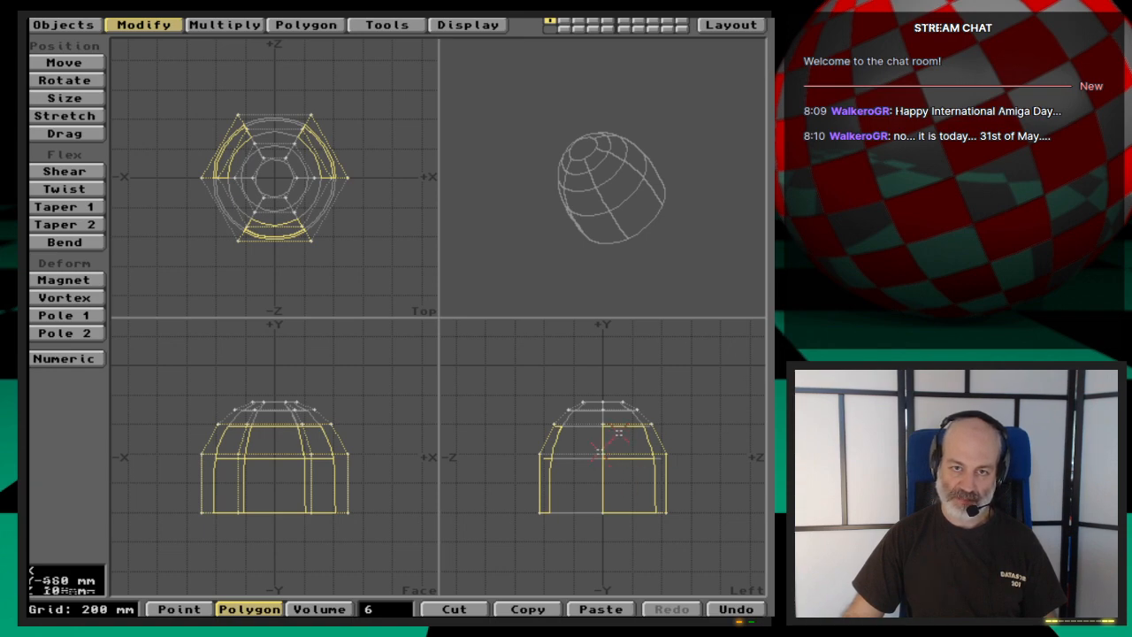
key(b)
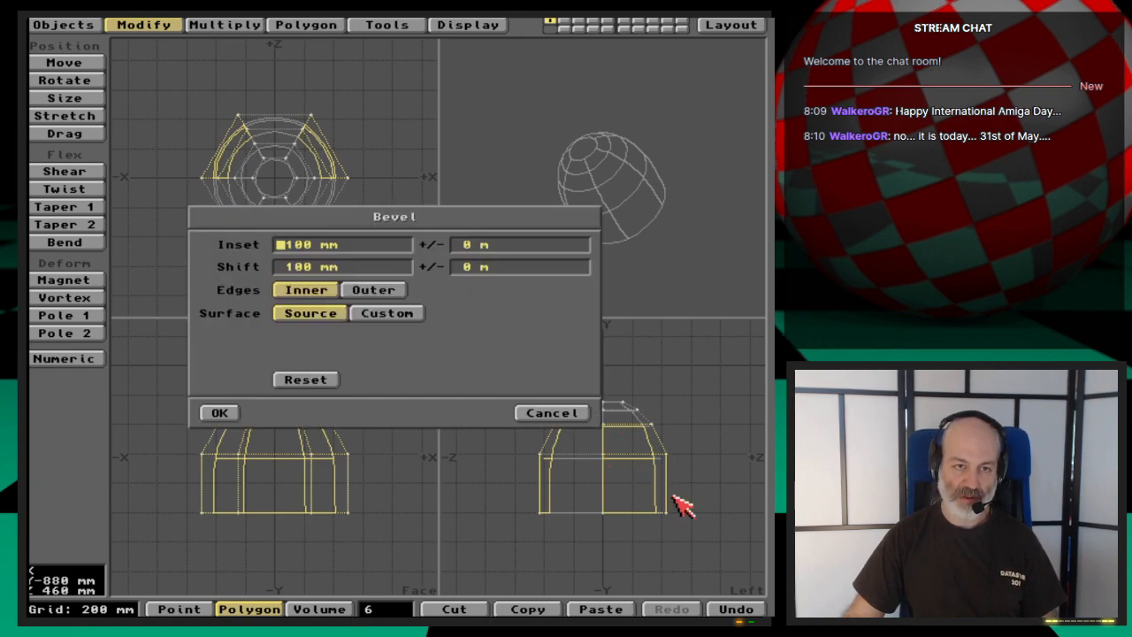
click(233, 417)
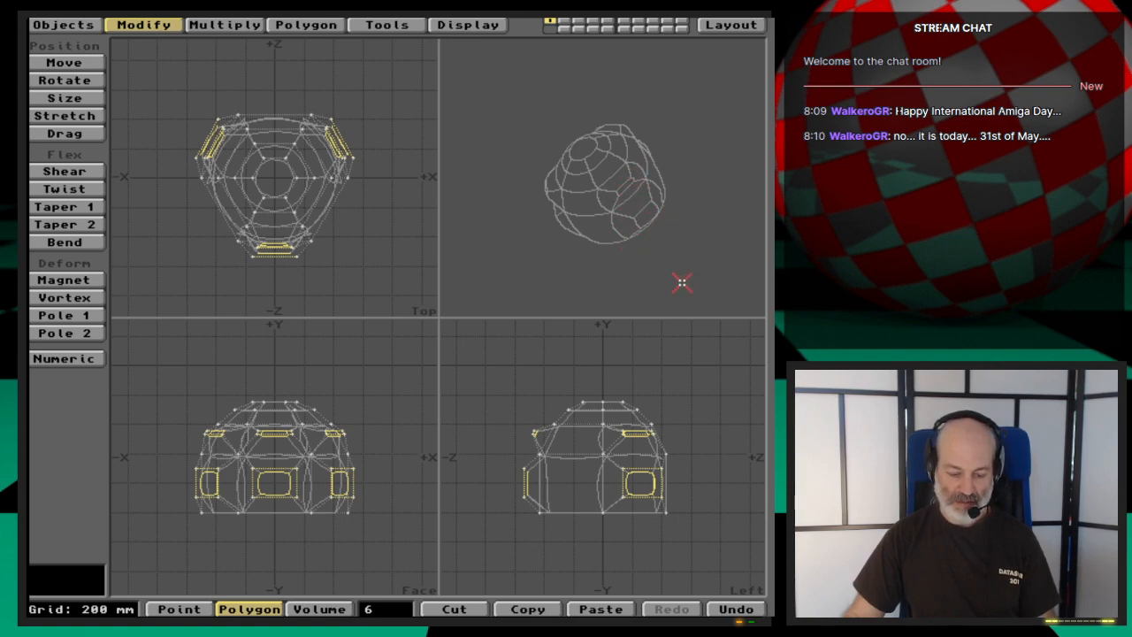
key(u)
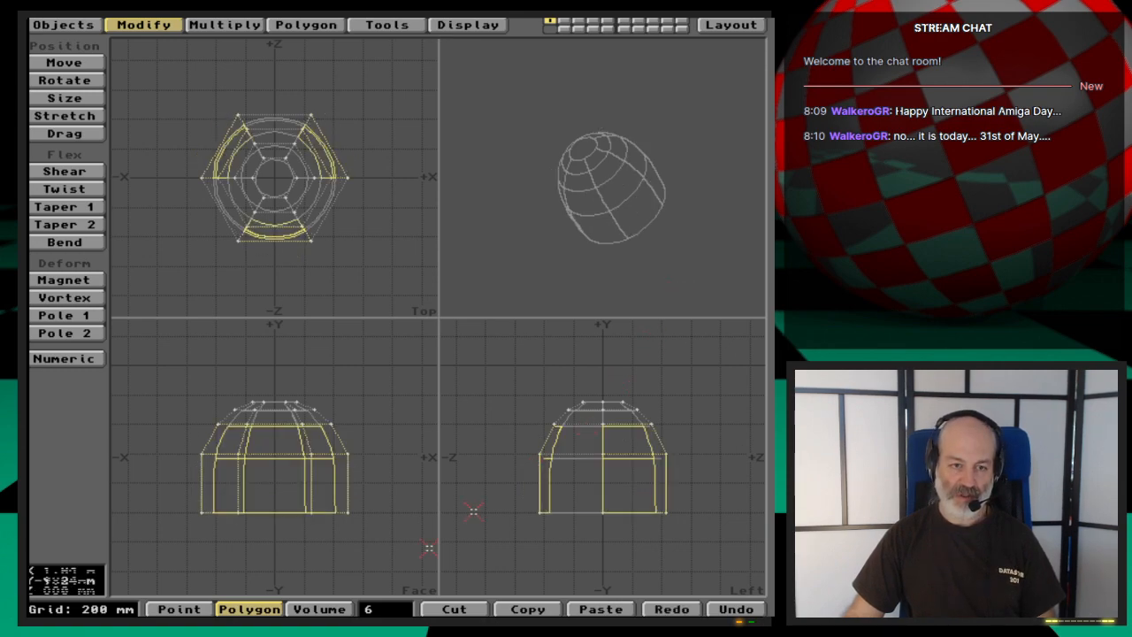
click(406, 504)
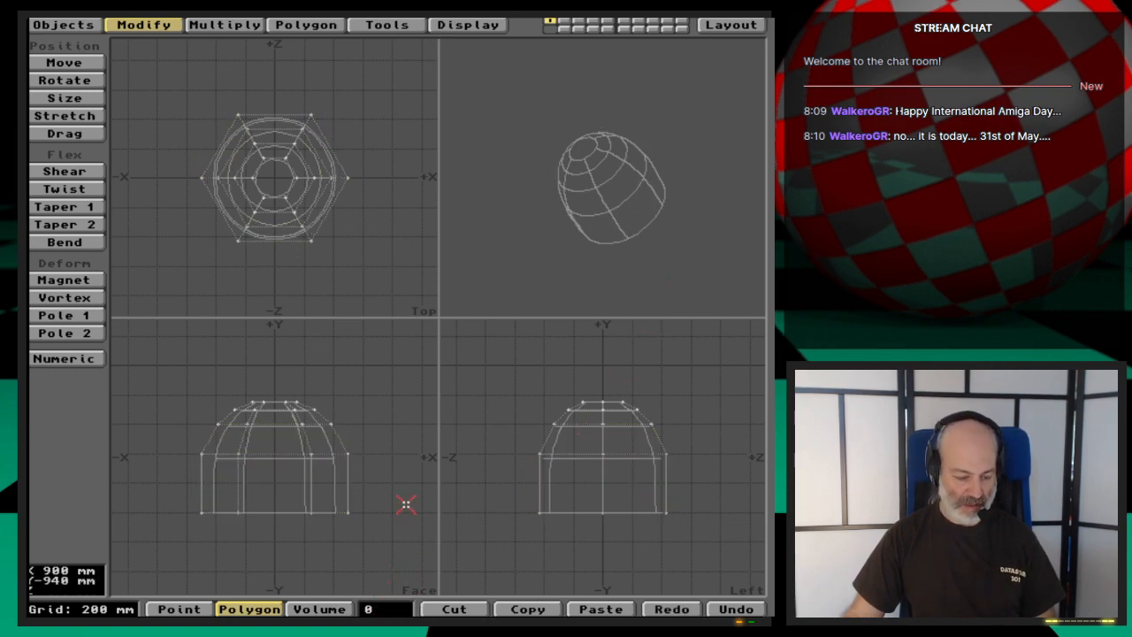
- Save the object as Propeller_nurbs1 in 3D:webcast/Ep.49/Objects
key(s)
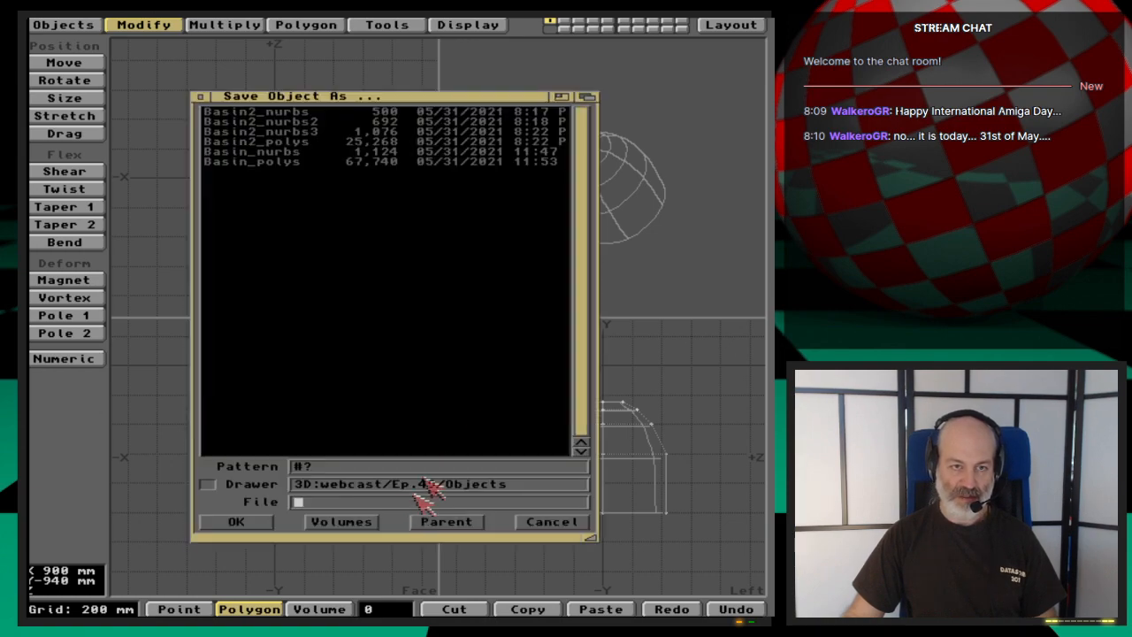
text(P)
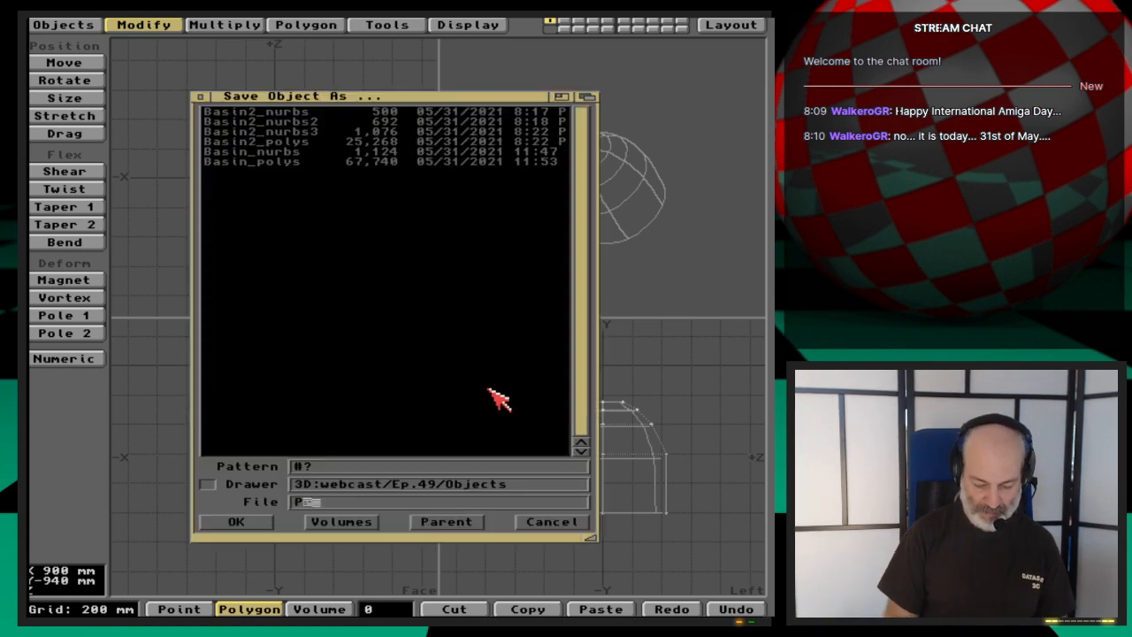
text(ropelle)
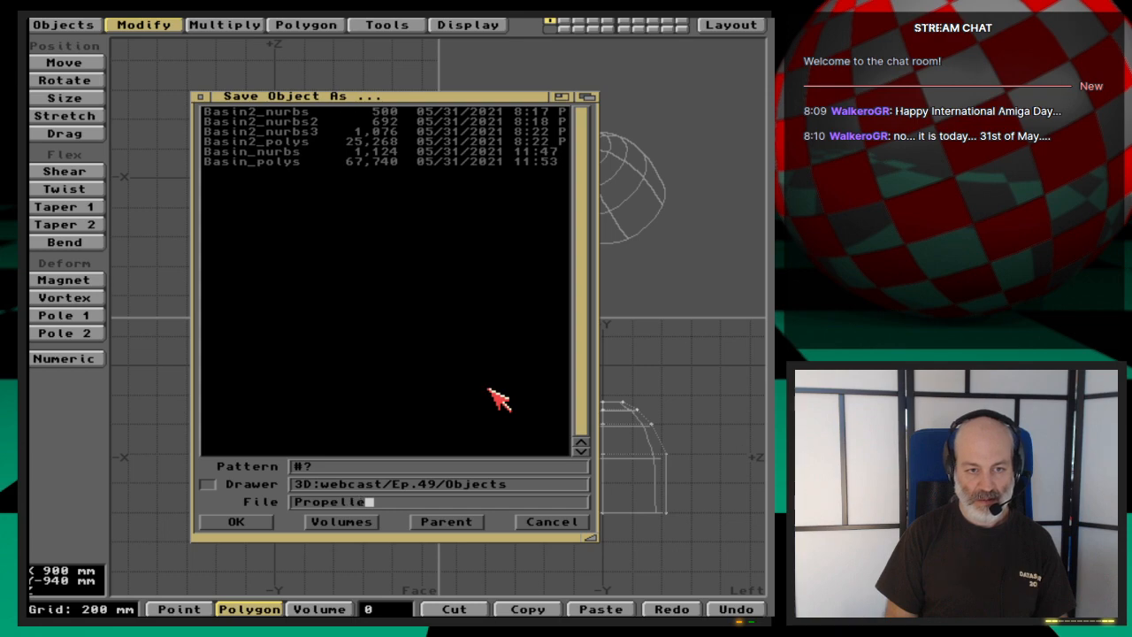
text(r_nurbs)
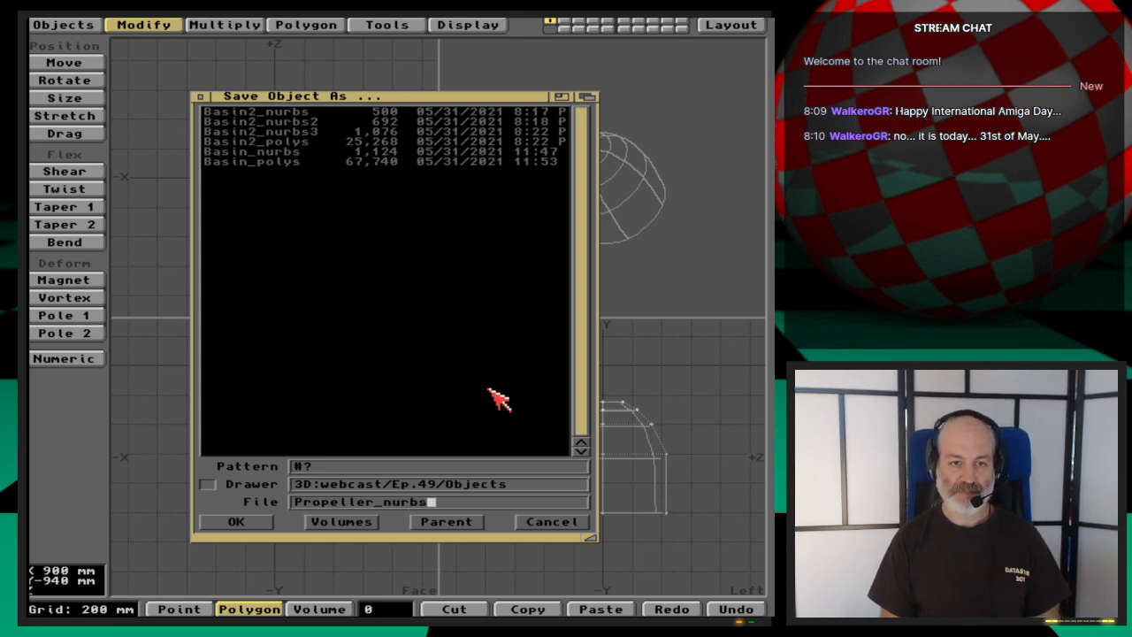
text(1)
key(Return)
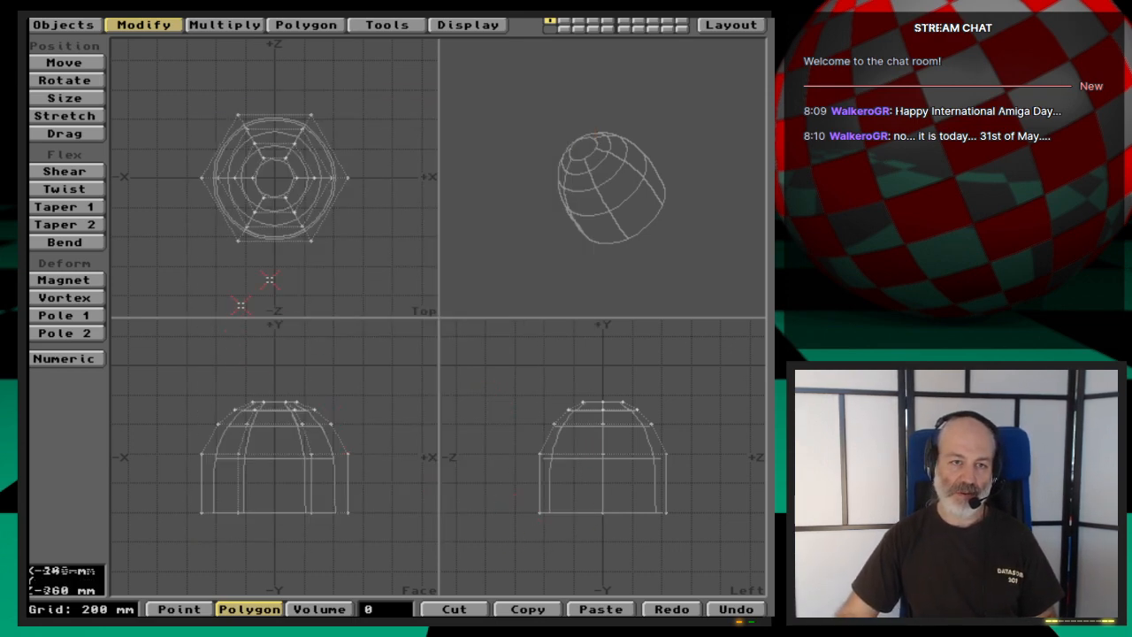
- Select the two lowest patches of three alternating side segments in the top view
click(283, 245)
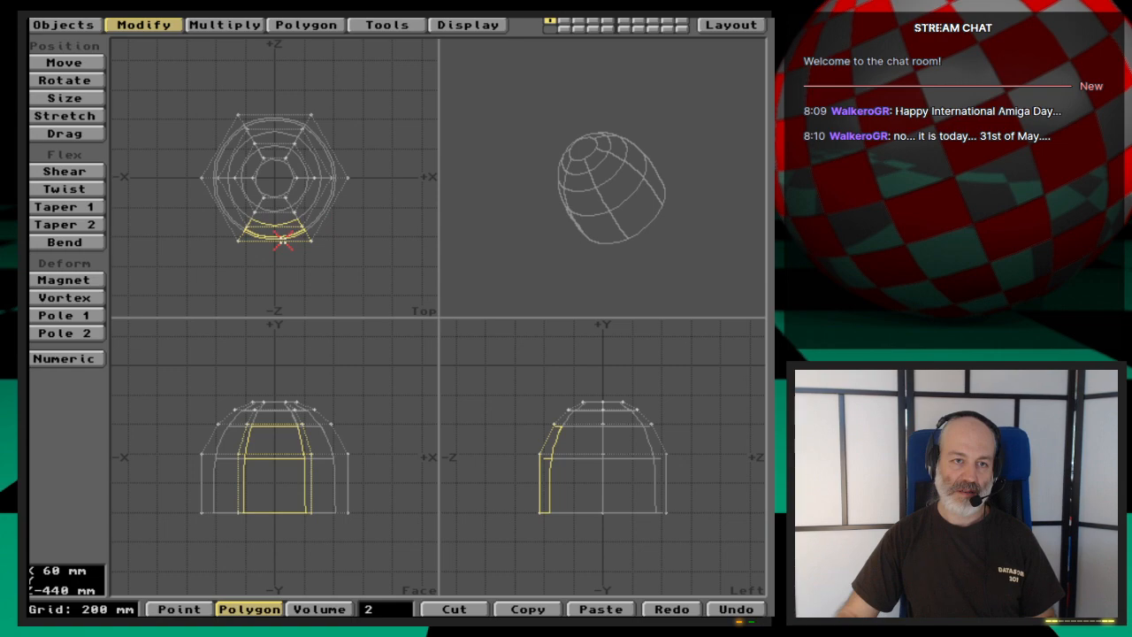
click(219, 135)
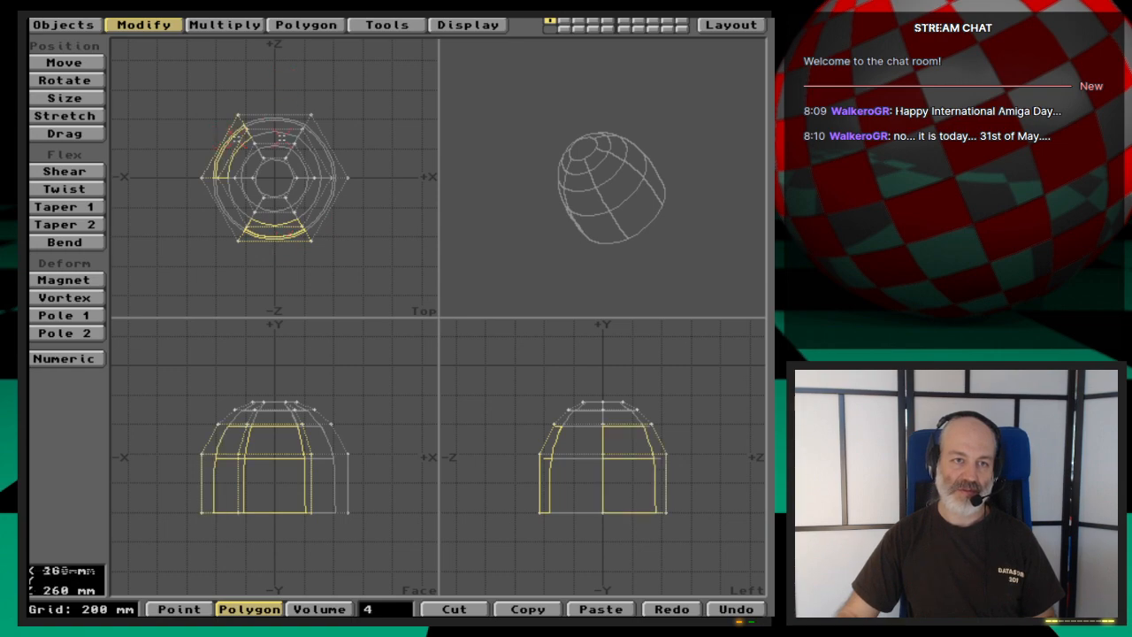
click(336, 149)
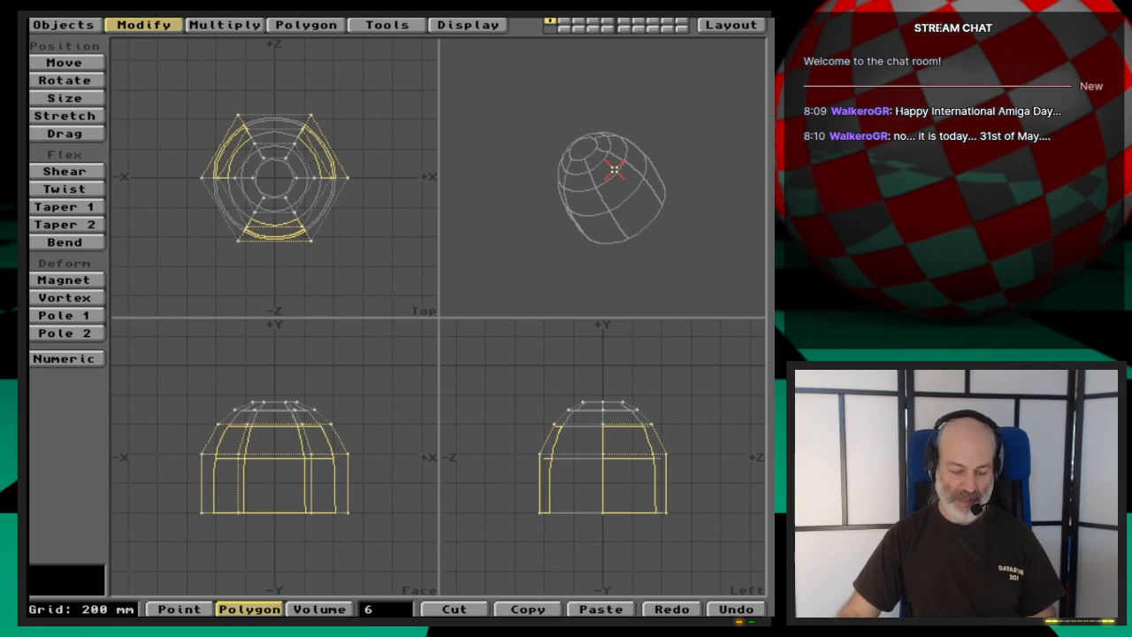
- Try a Smooth Shift with a 1 m offset on the selected side patches, inspect the result in perspective, and undo it
key(f)
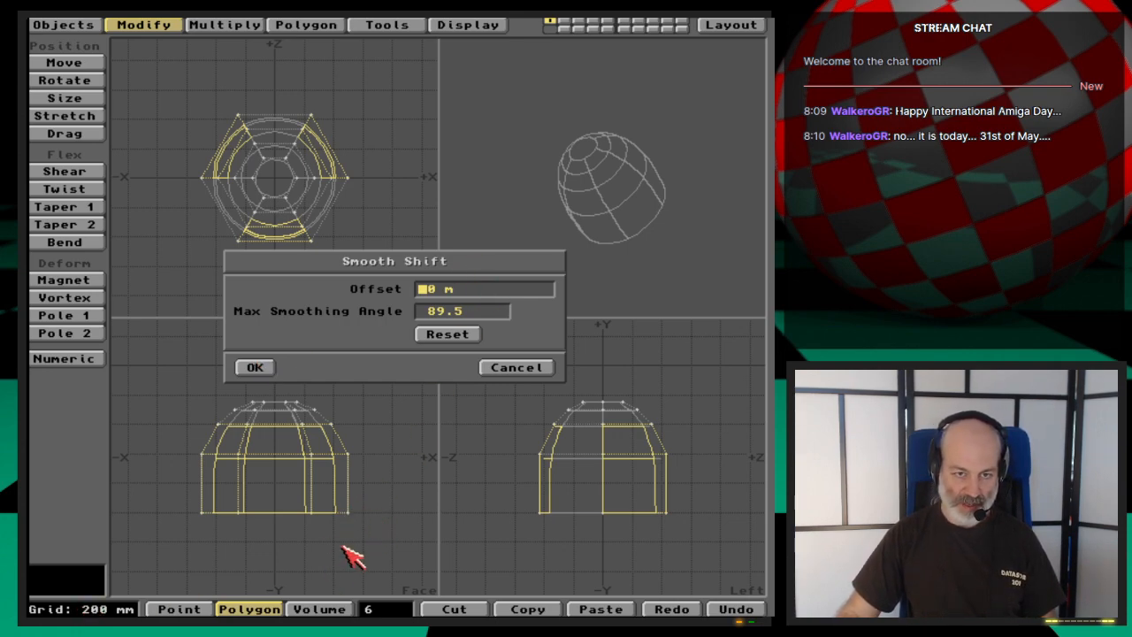
text(1)
key(Tab)
key(Return)
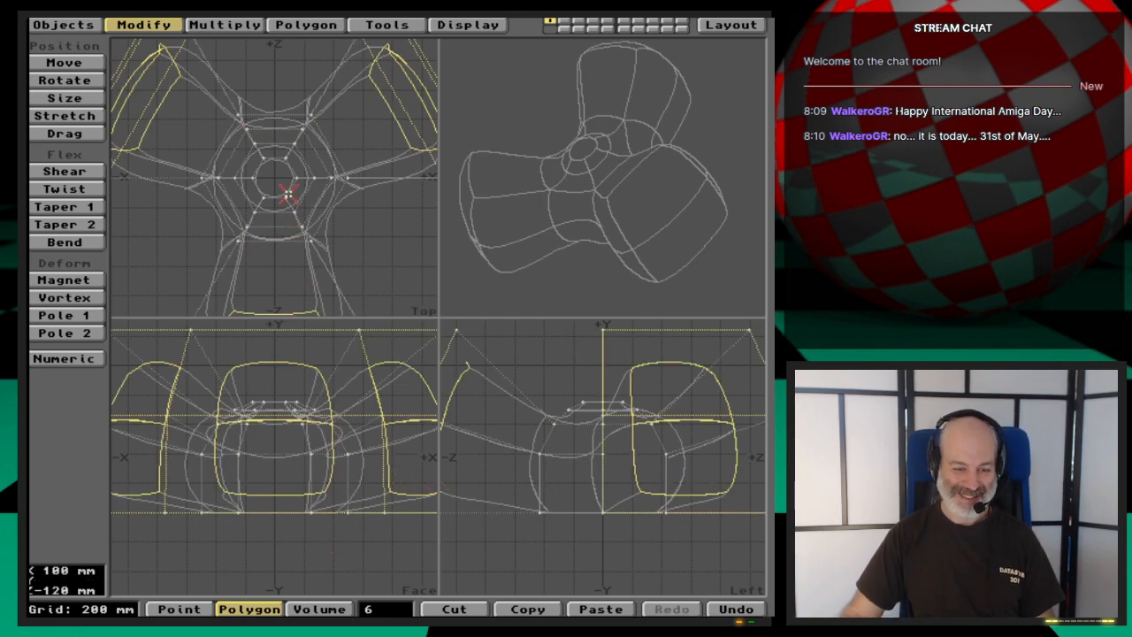
key(a)
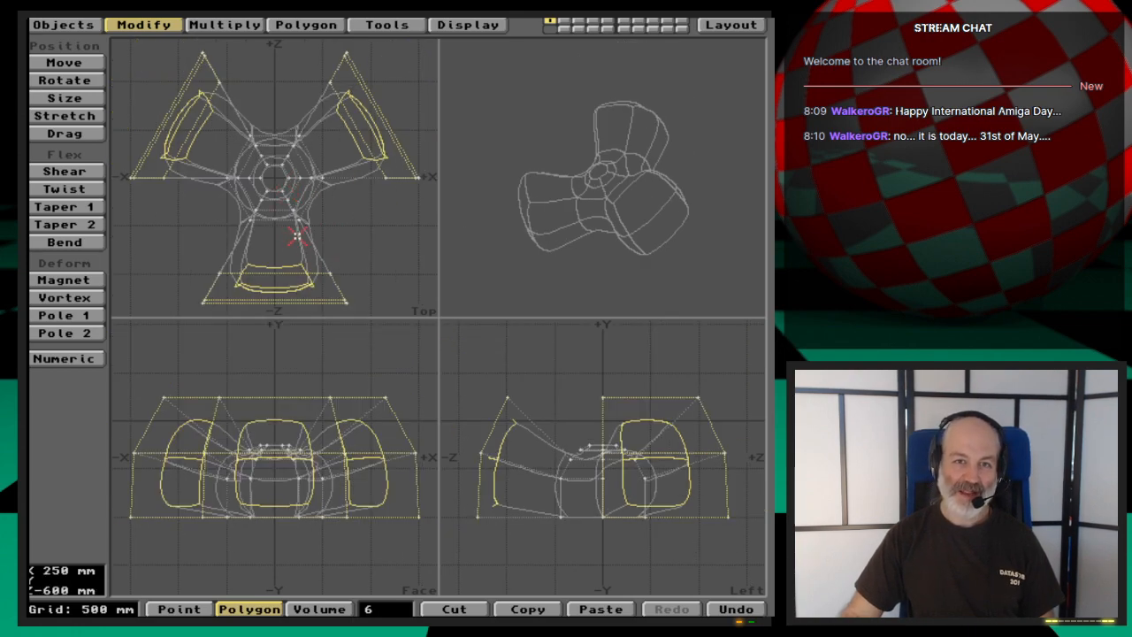
drag(616, 195, 626, 238)
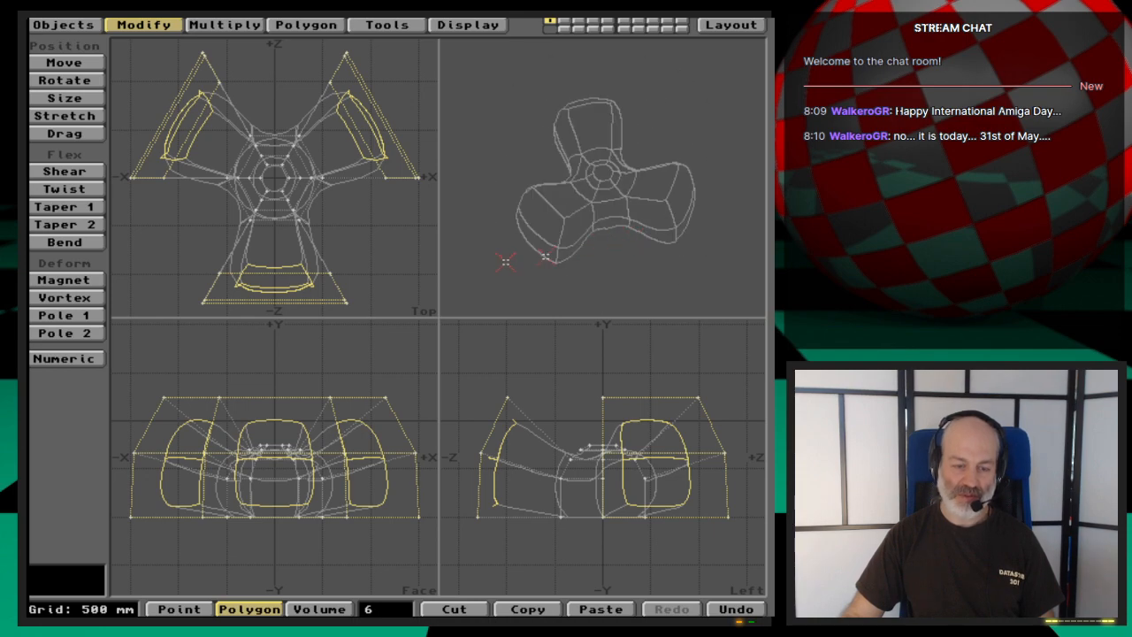
key(u)
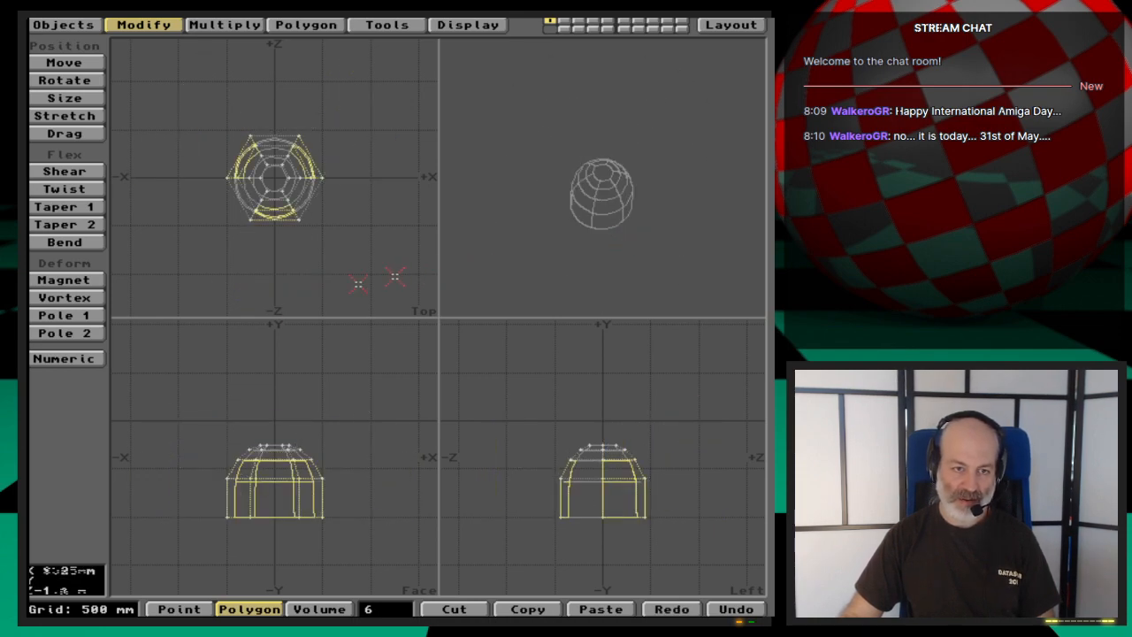
- Try a Smooth Shift with a 0 m offset and 89.5 maximum smoothing angle on the selected side patches
key(f)
key(Return)
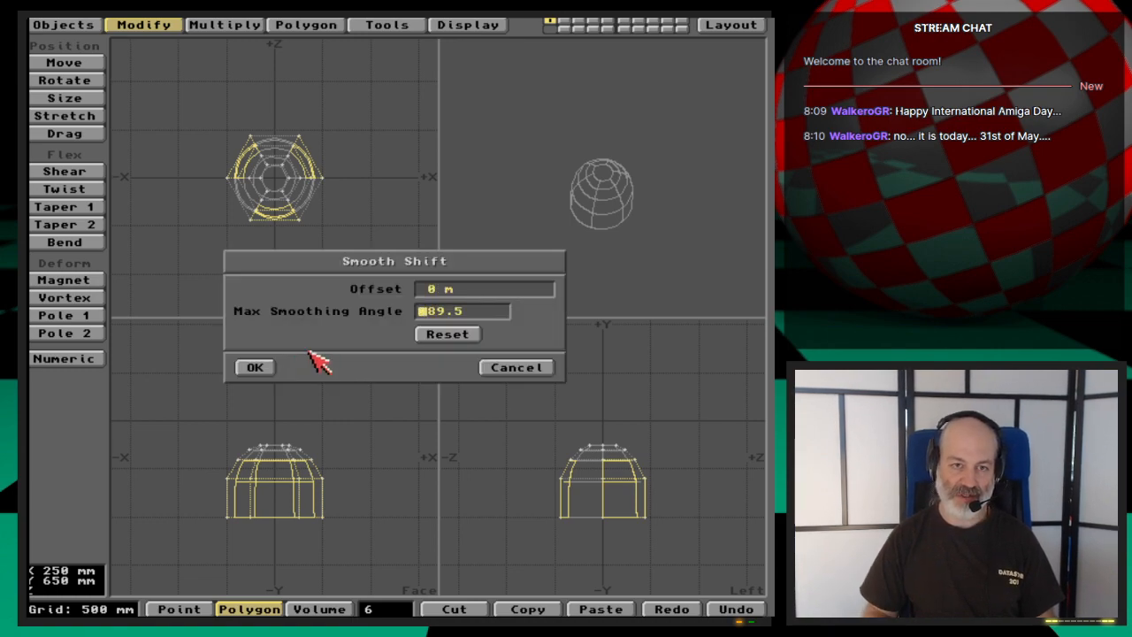
key(Return)
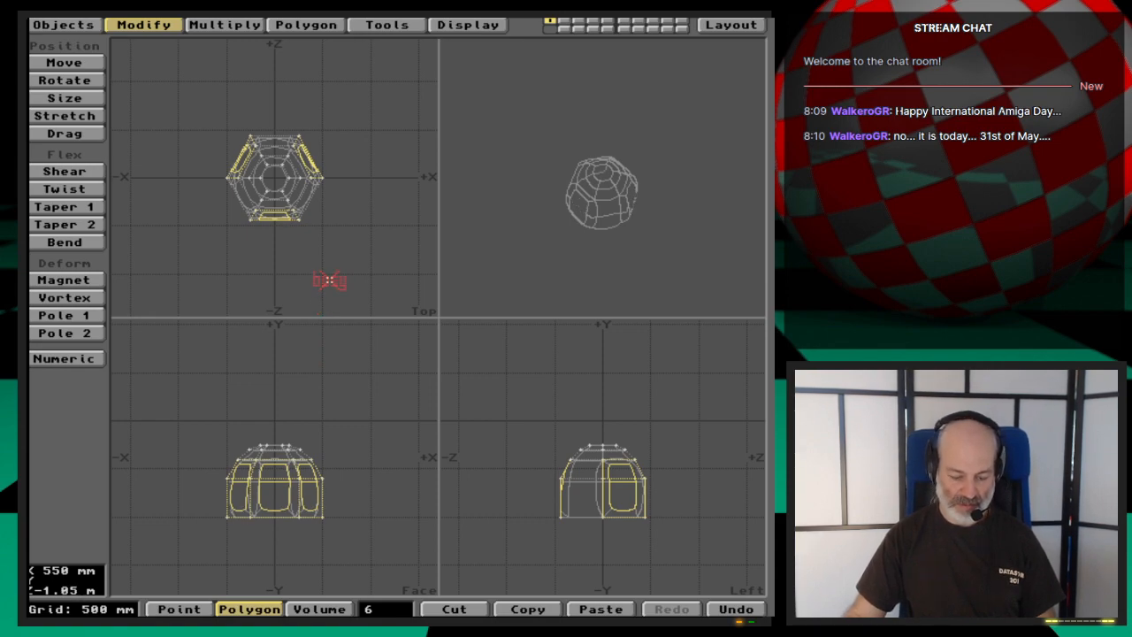
- Try a second Smooth Shift with a 1 m offset on the same patches, and undo both shifts
key(shift+f)
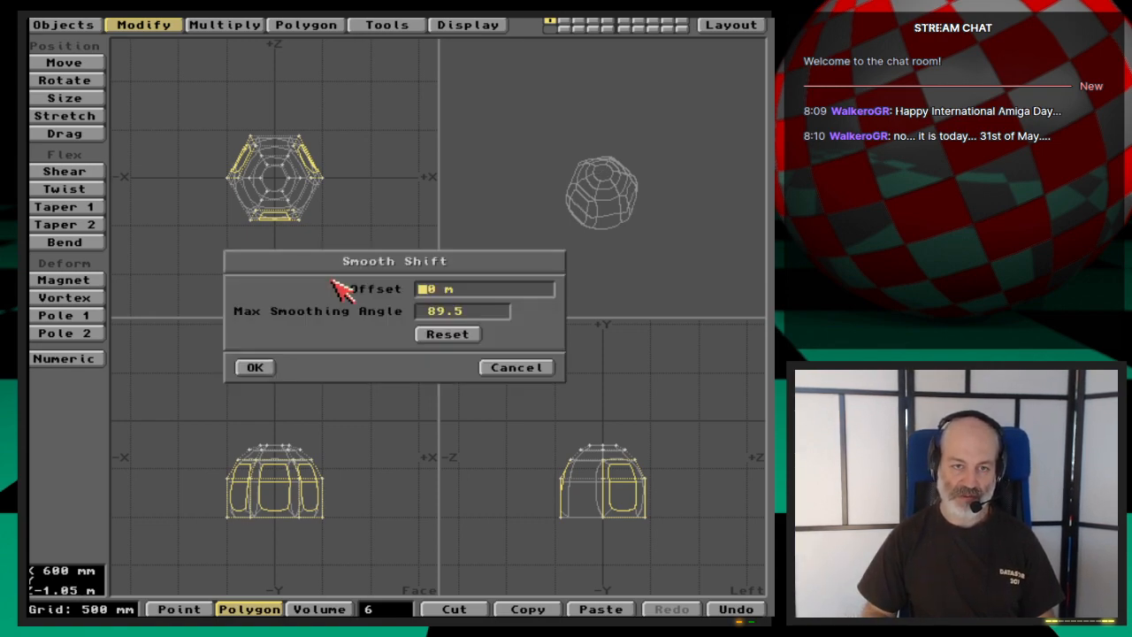
key(Return)
key(Return)
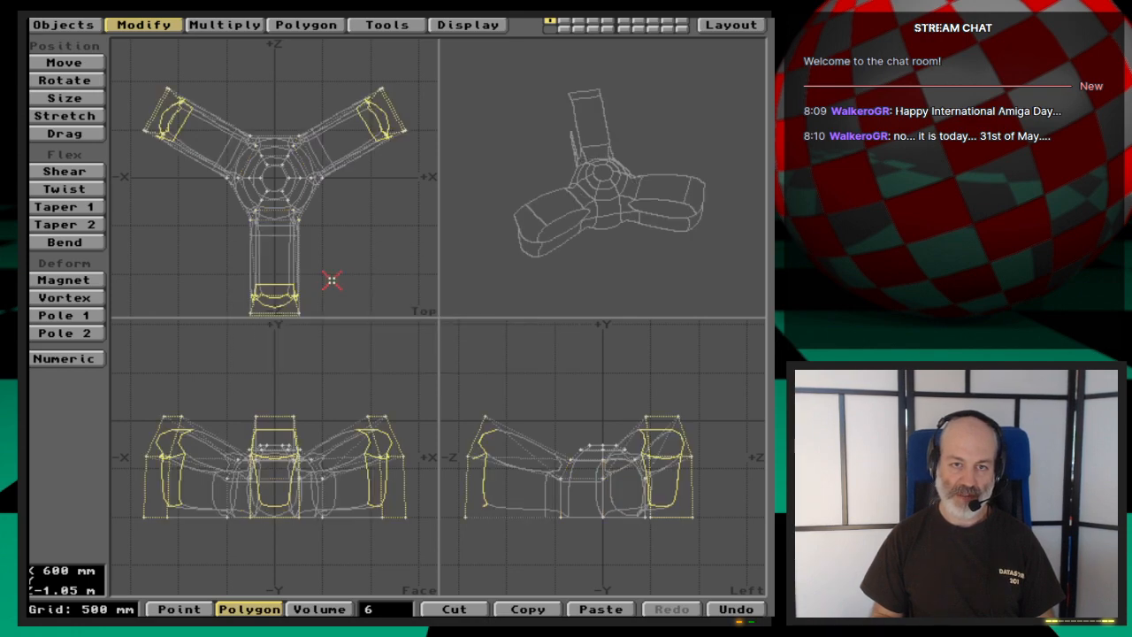
drag(636, 204, 602, 232)
key(u)
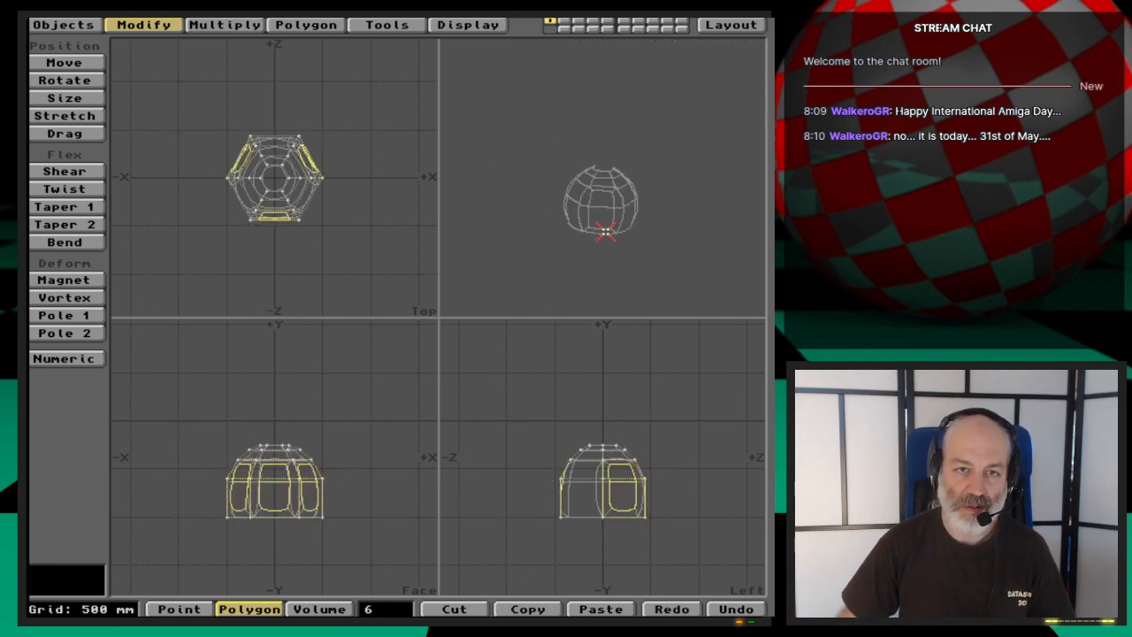
drag(669, 250, 634, 269)
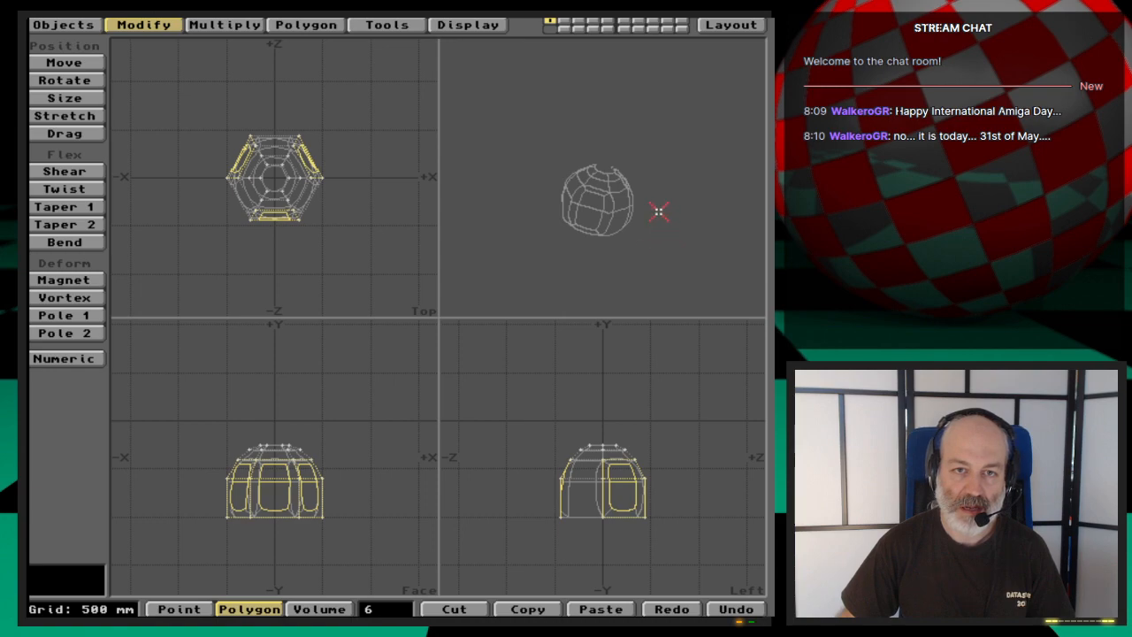
drag(658, 211, 643, 220)
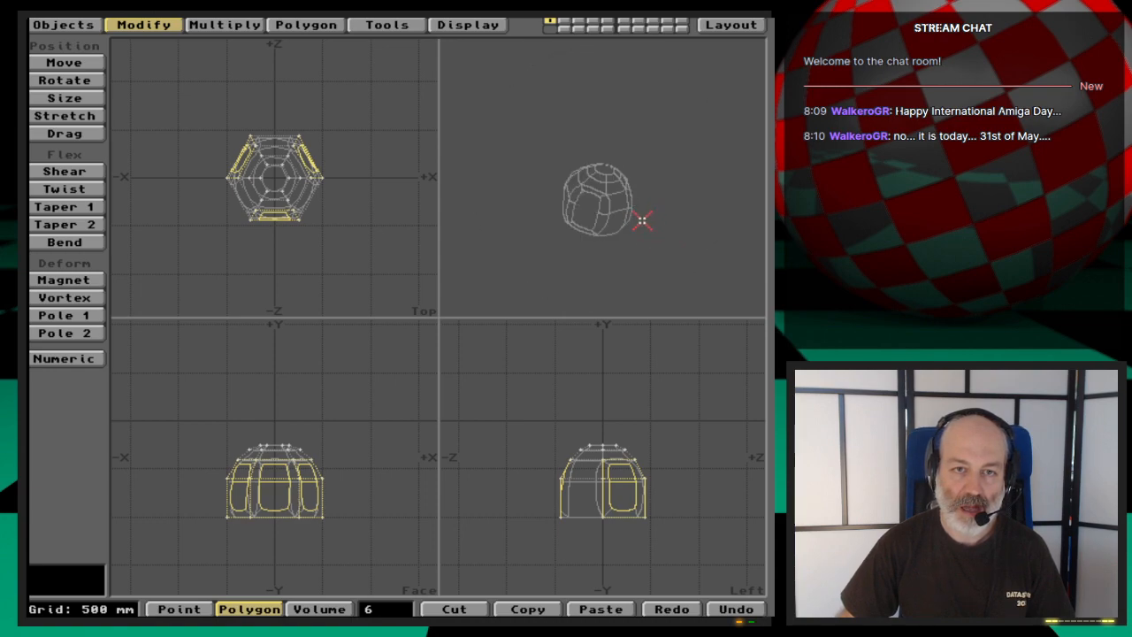
key(u)
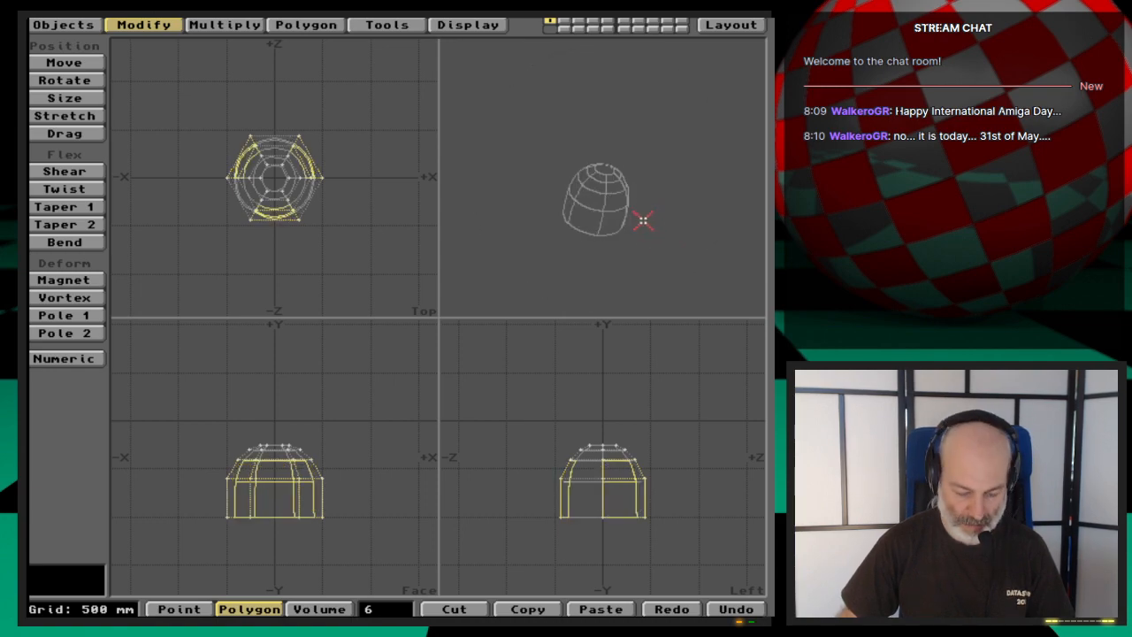
- Smooth Shift the selected side patches with a 100 mm offset and 89.5 maximum smoothing angle
key(f)
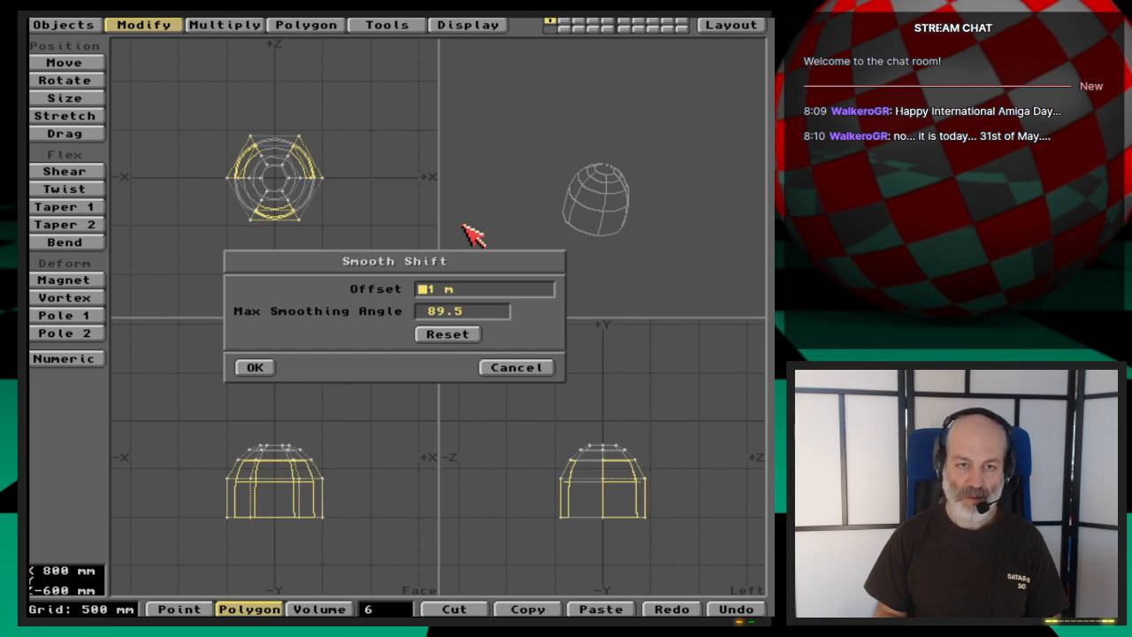
text(..)
key(BackSpace)
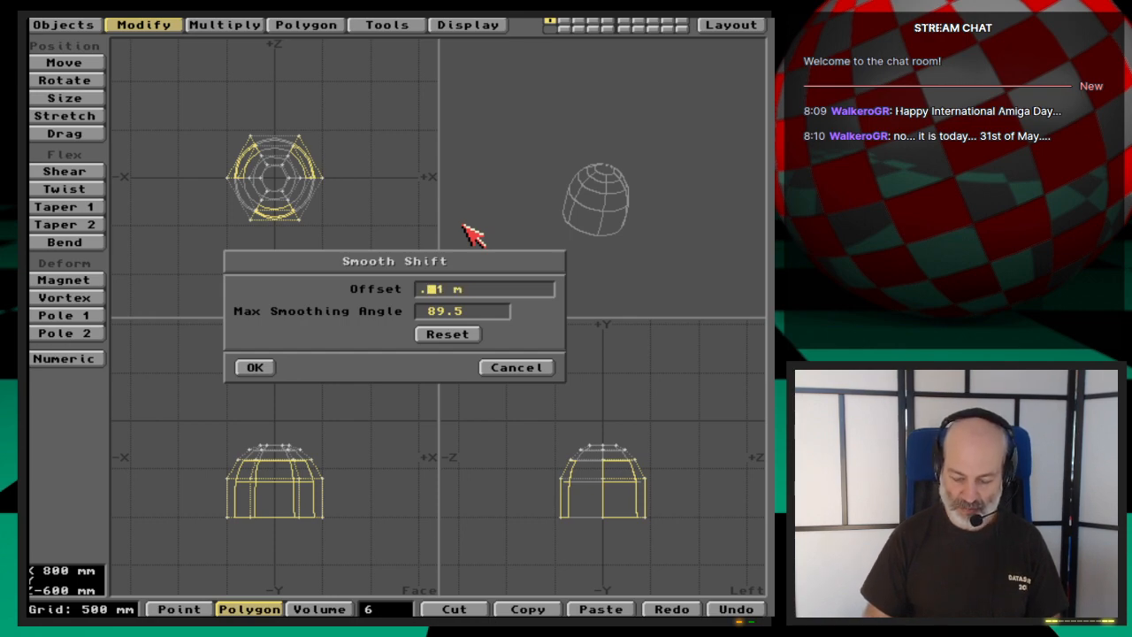
text(1)
key(Return)
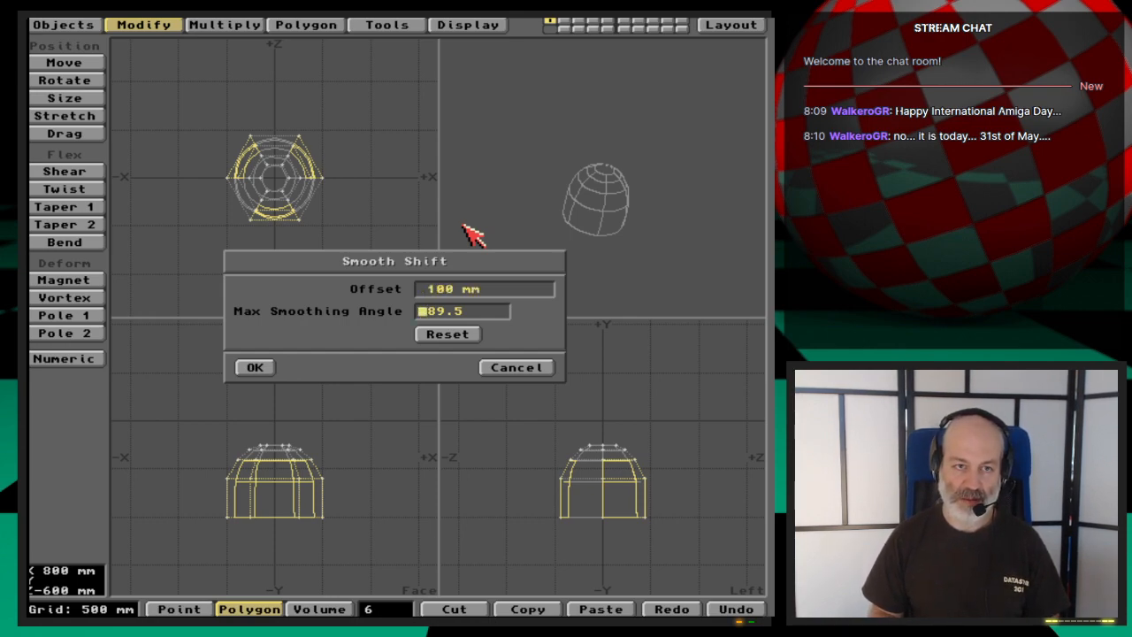
key(Return)
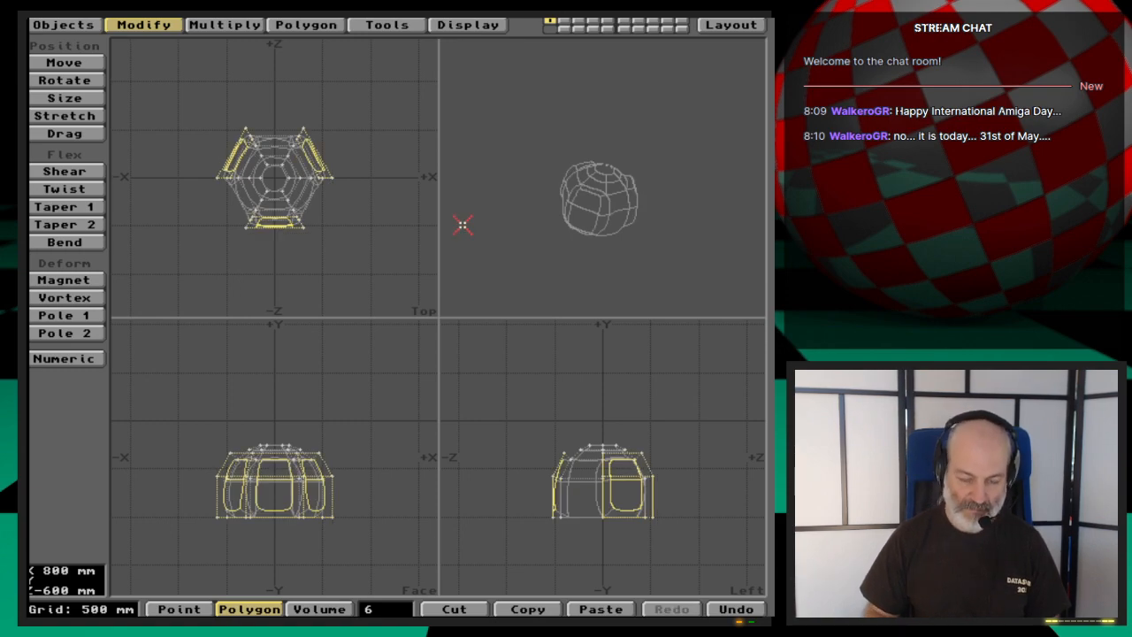
- Move the selected side patches slightly down and scale them up about the hub's centre to draw out three blades
key(t)
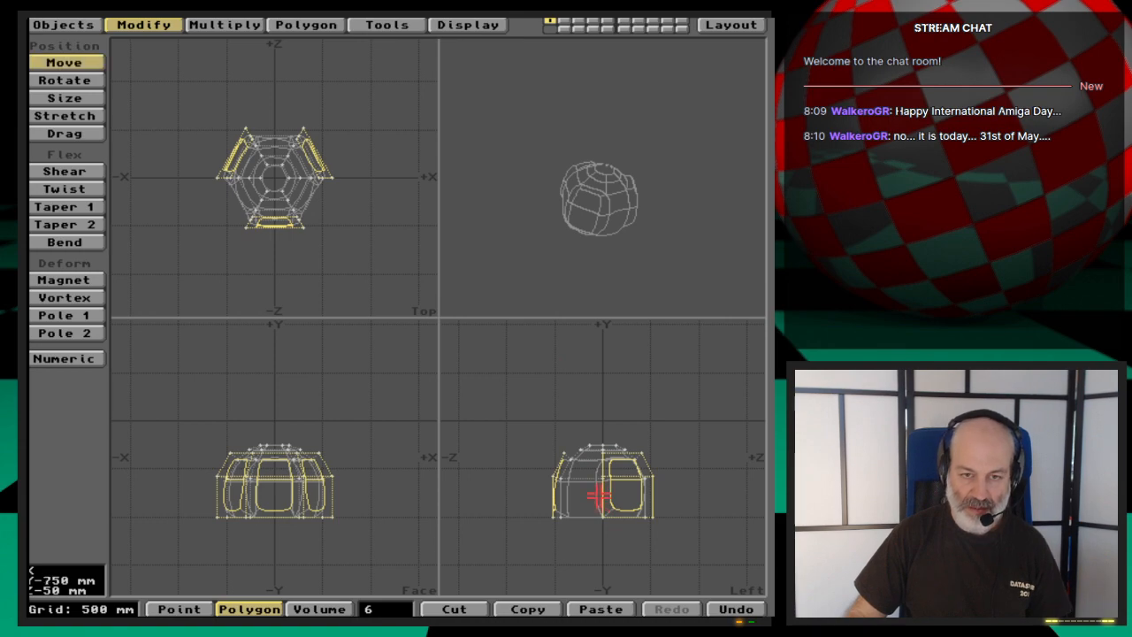
drag(599, 497, 598, 501)
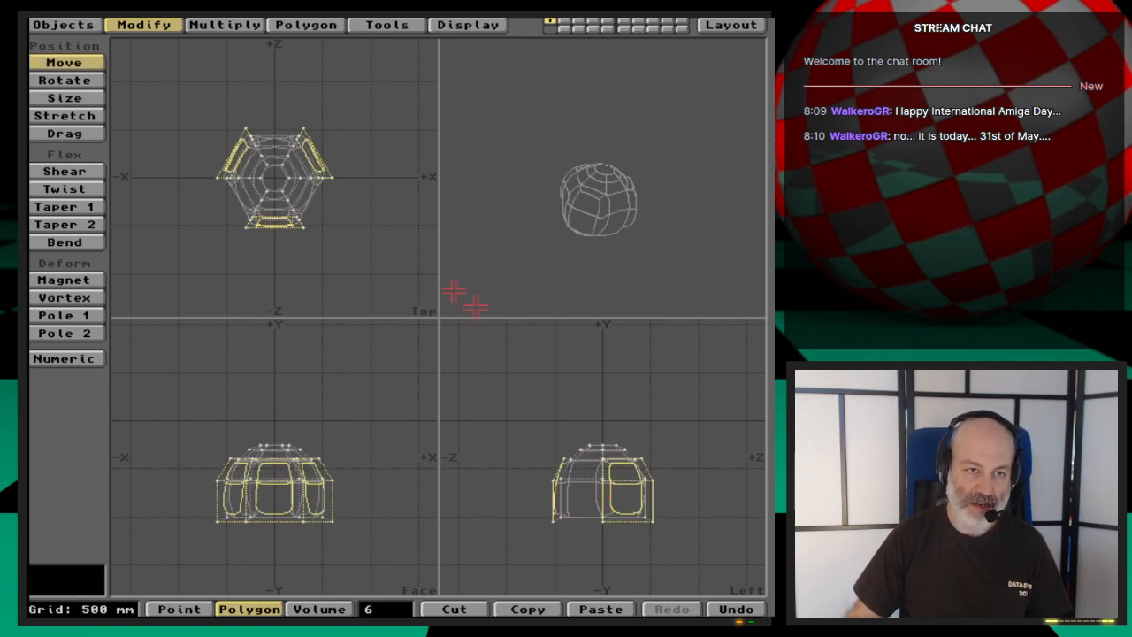
key(h)
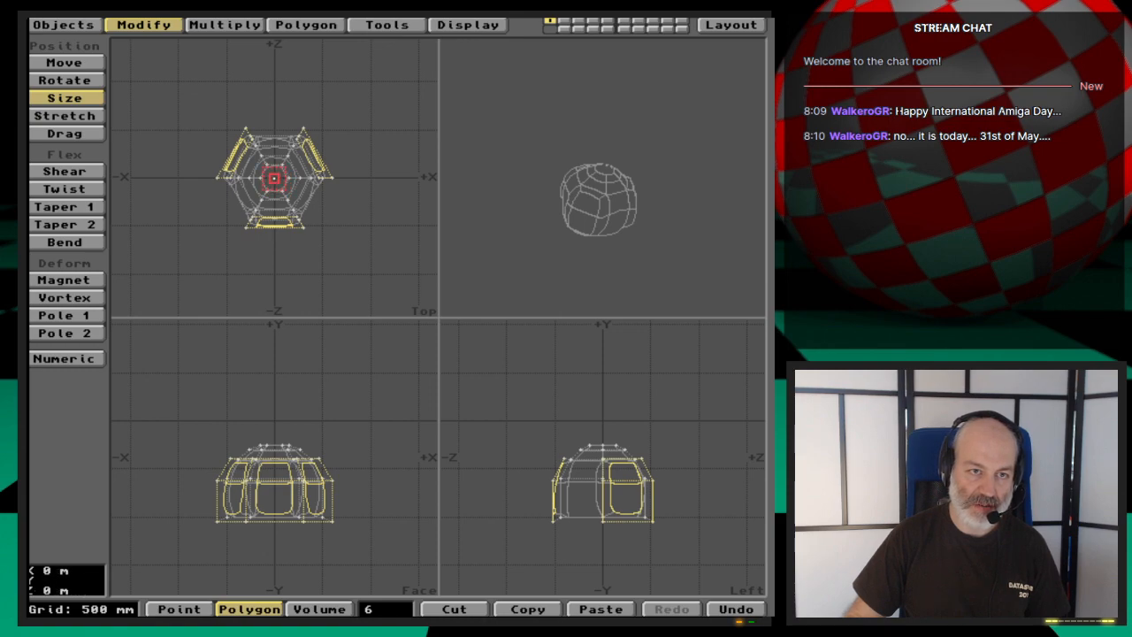
drag(274, 179, 304, 180)
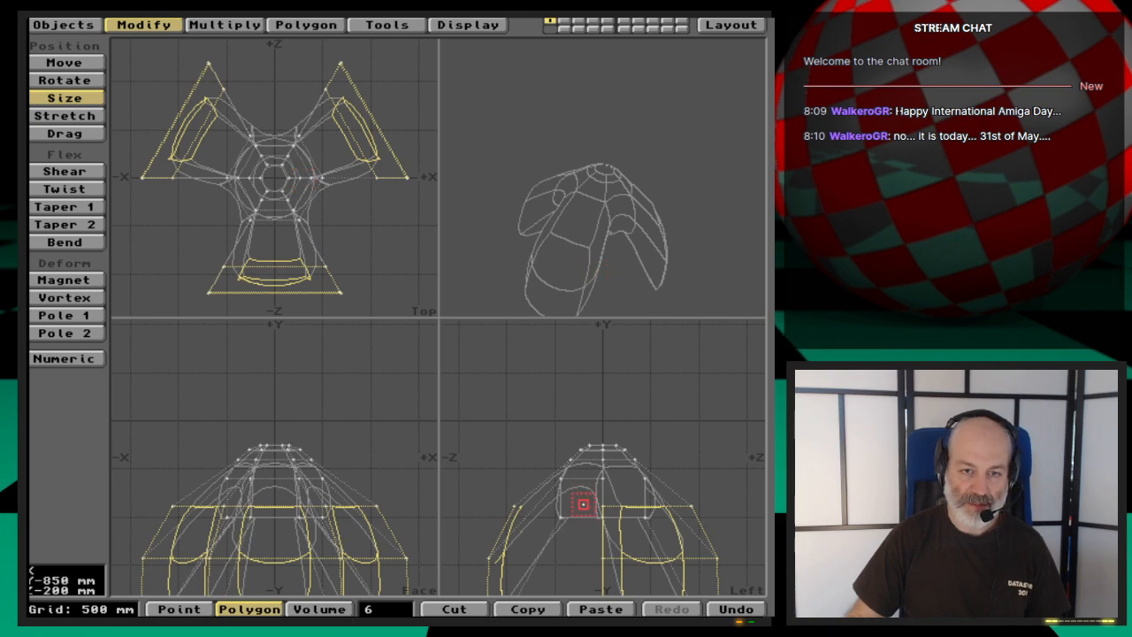
- Raise the selected blade ends level with the hub and stretch them vertically by a factor of about 0.61
key(t)
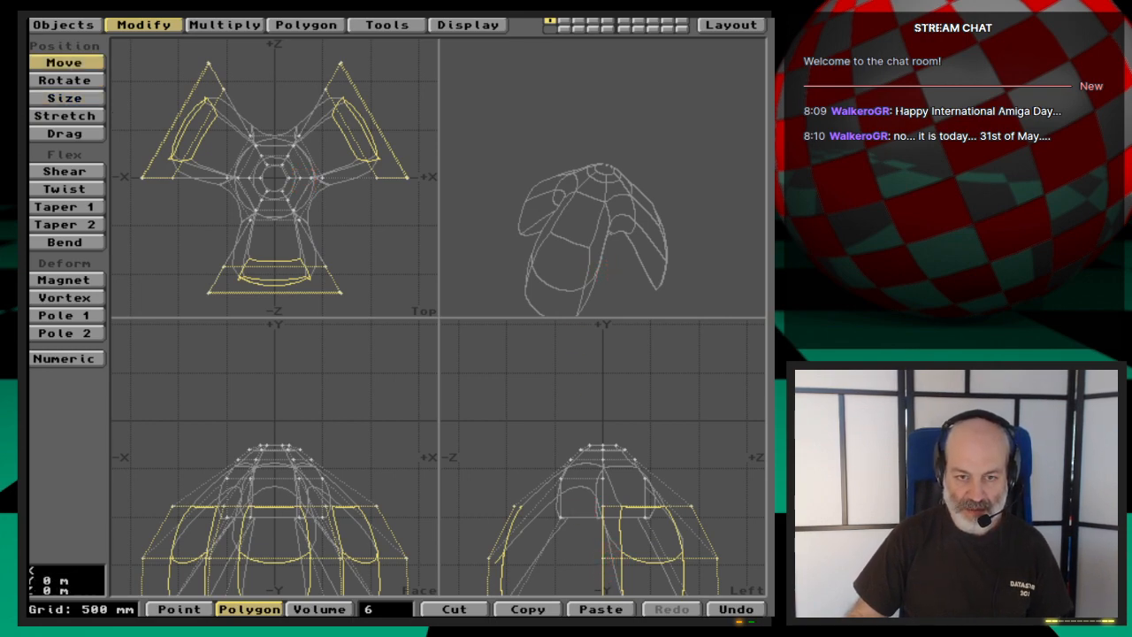
drag(610, 570, 611, 454)
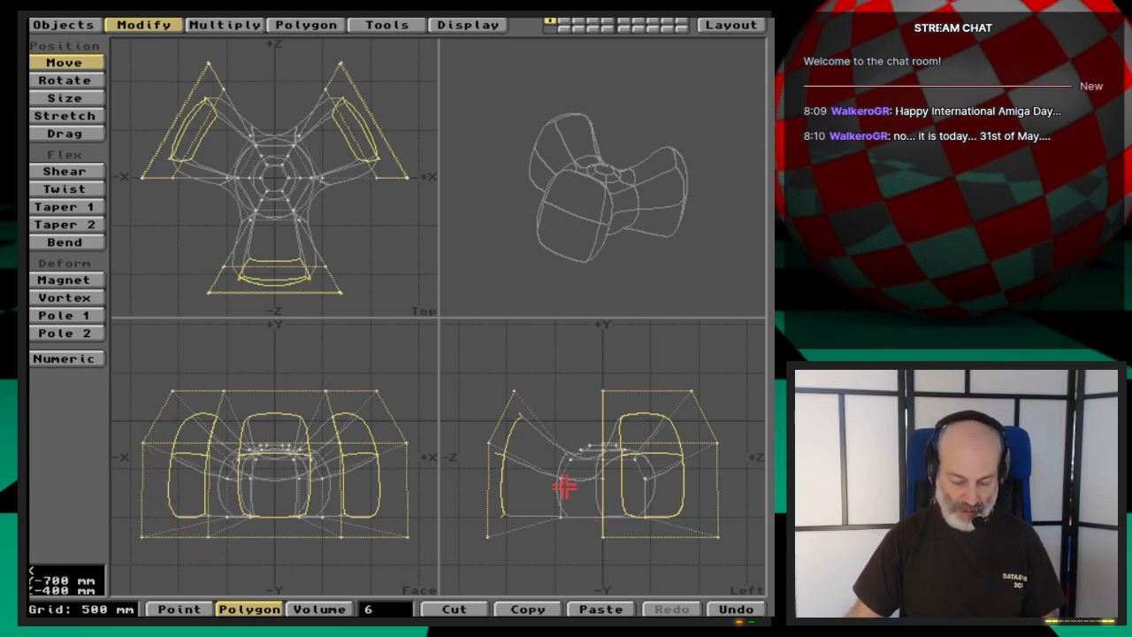
key(h)
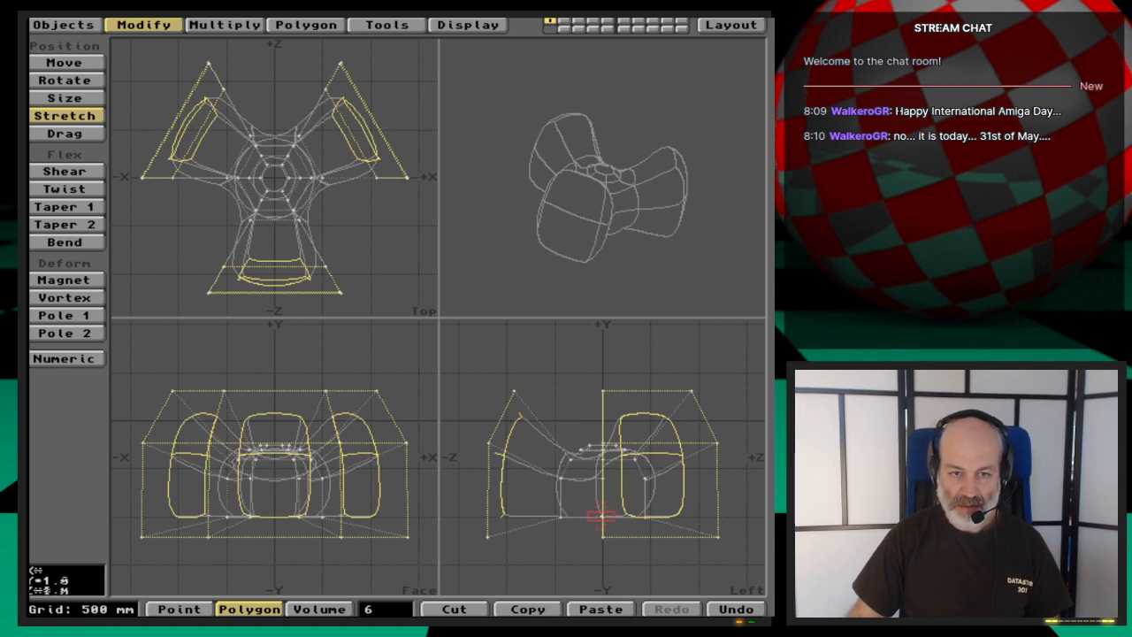
drag(602, 515, 600, 550)
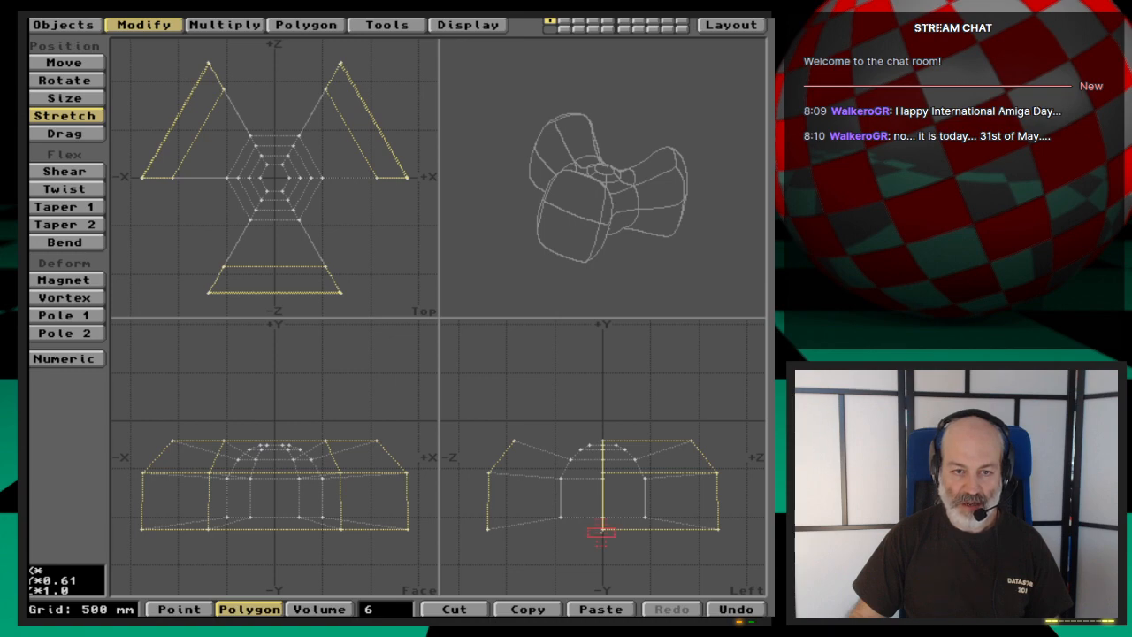
drag(602, 532, 601, 534)
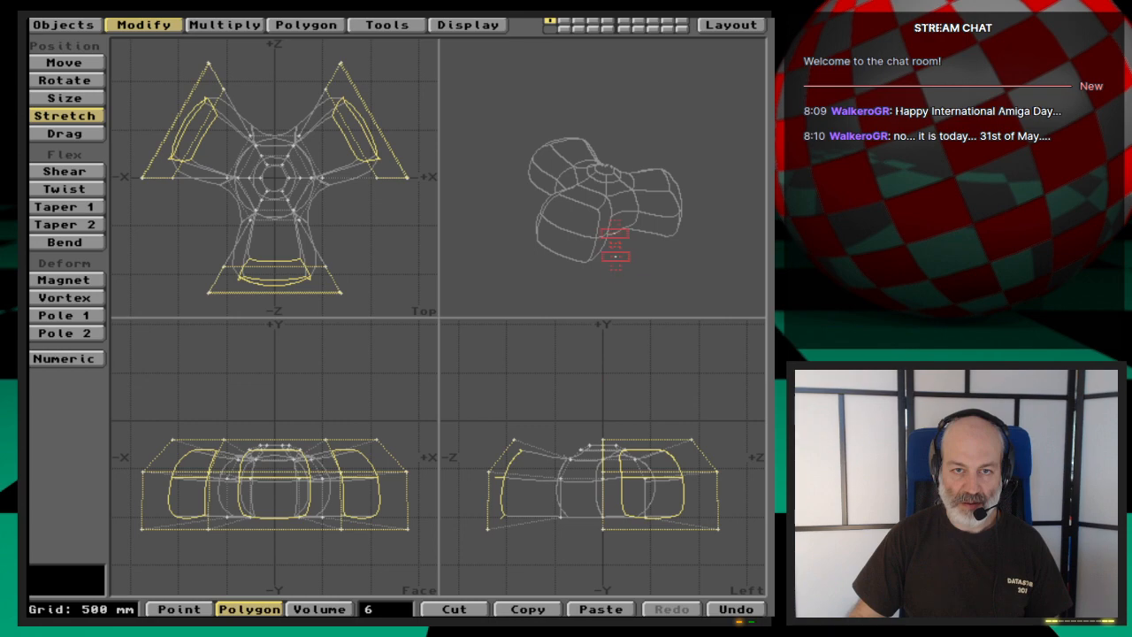
mouse_move(614, 240)
mouse_down()
mouse_move(566, 233)
mouse_move(642, 215)
mouse_move(663, 236)
mouse_move(652, 249)
mouse_move(560, 172)
mouse_move(607, 190)
mouse_move(615, 234)
mouse_up()
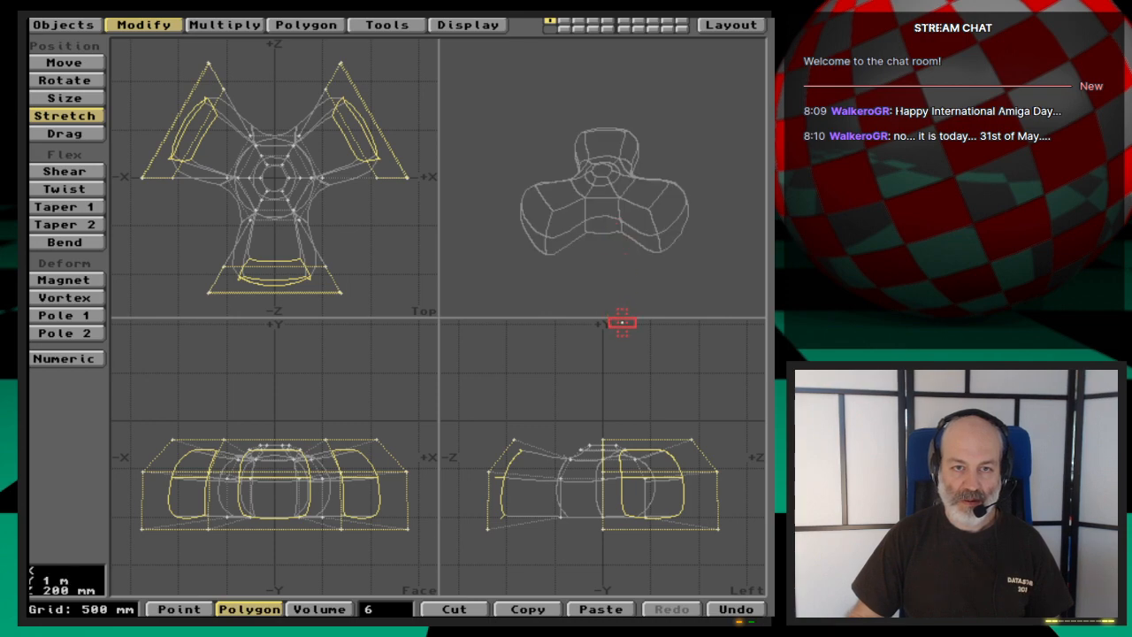
key(space)
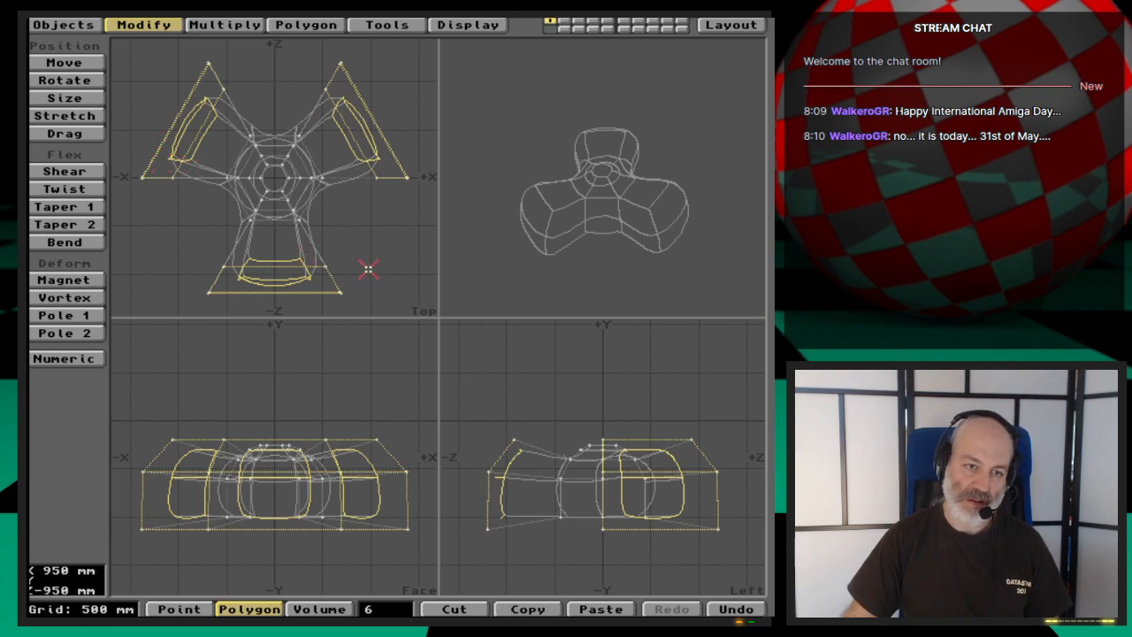
- Clear the polygon selection and select the nine points on the clockwise side of the three blade tips in the top view
click(385, 610)
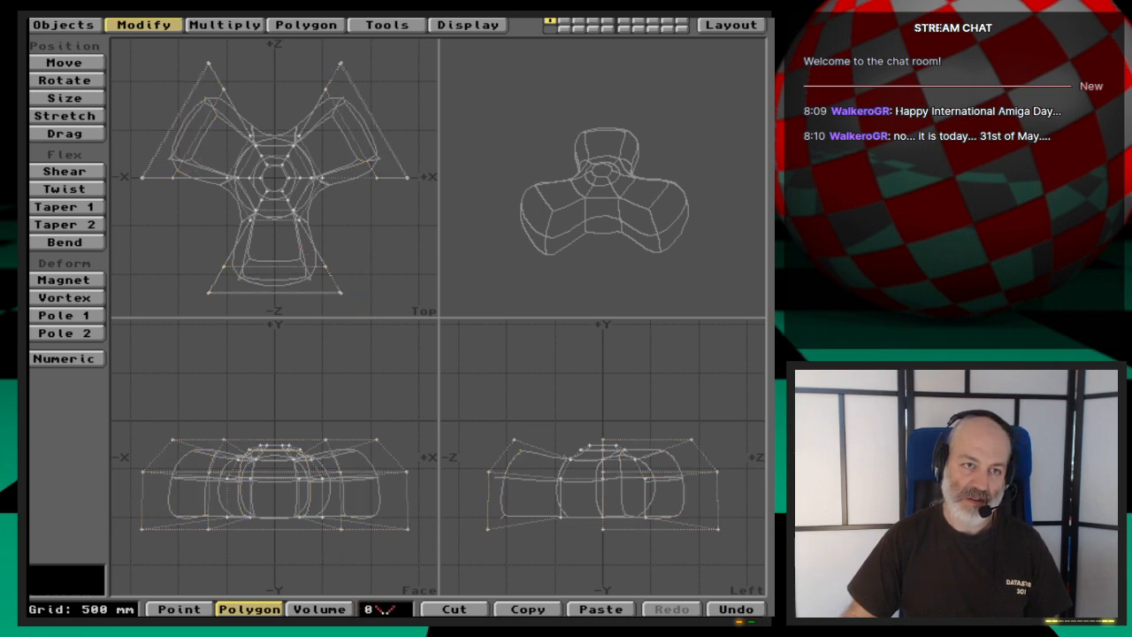
key(space)
key(space)
key(space)
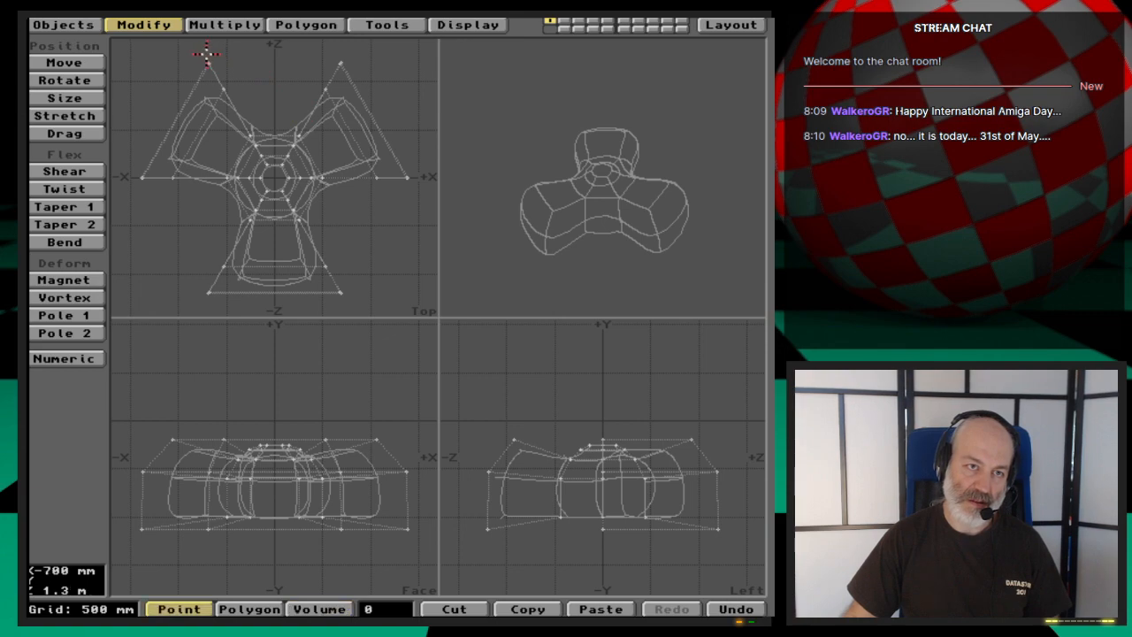
click(209, 62)
click(224, 89)
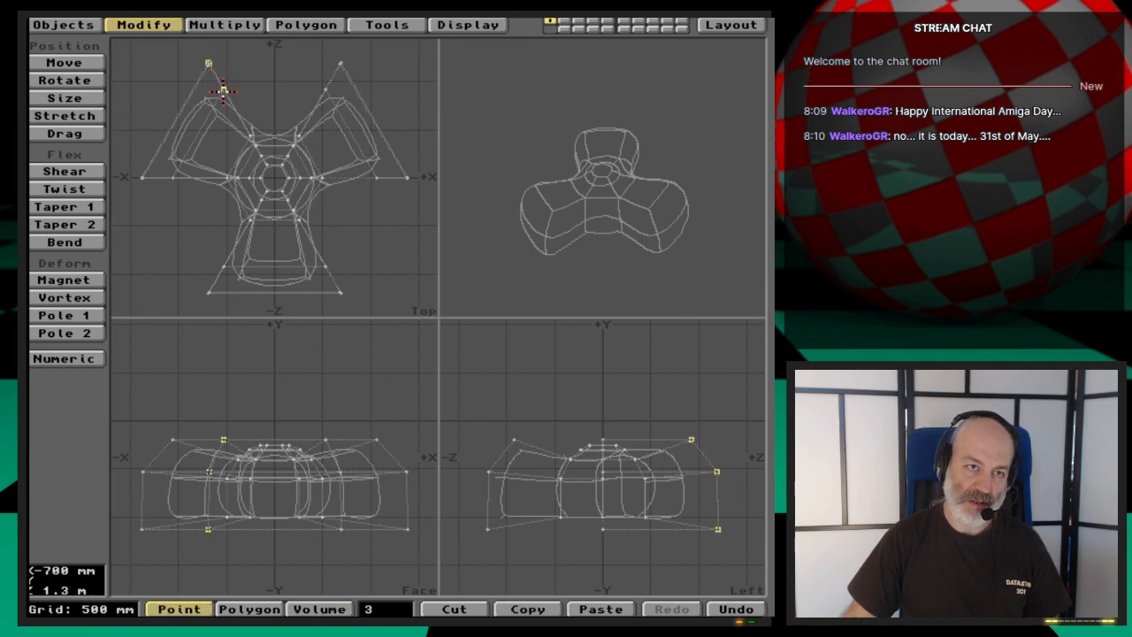
click(407, 177)
click(376, 177)
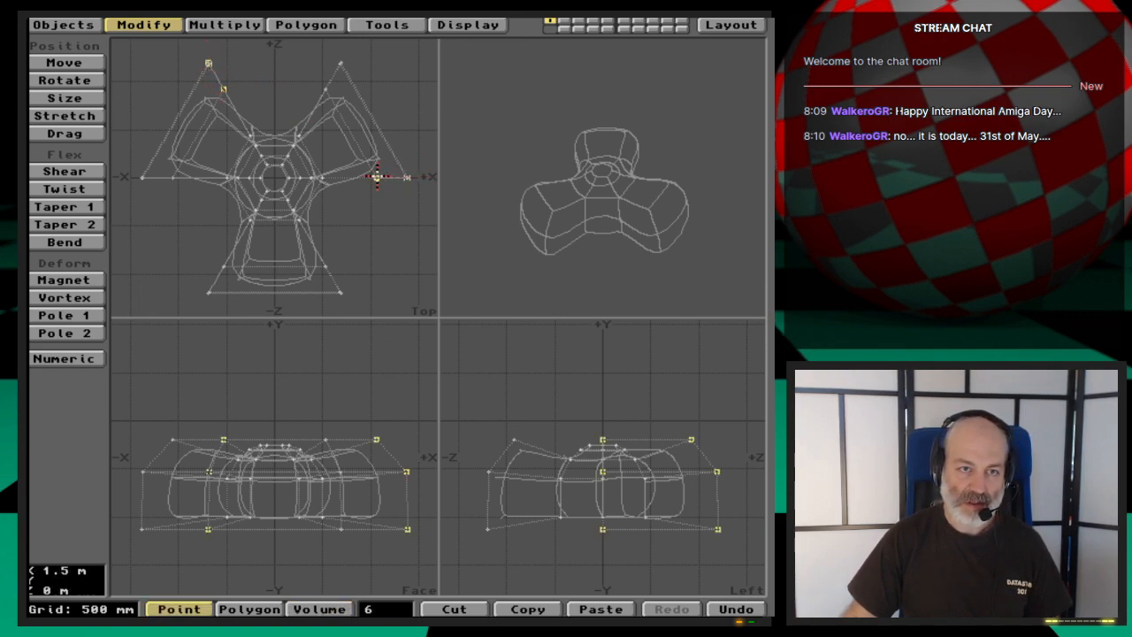
click(209, 291)
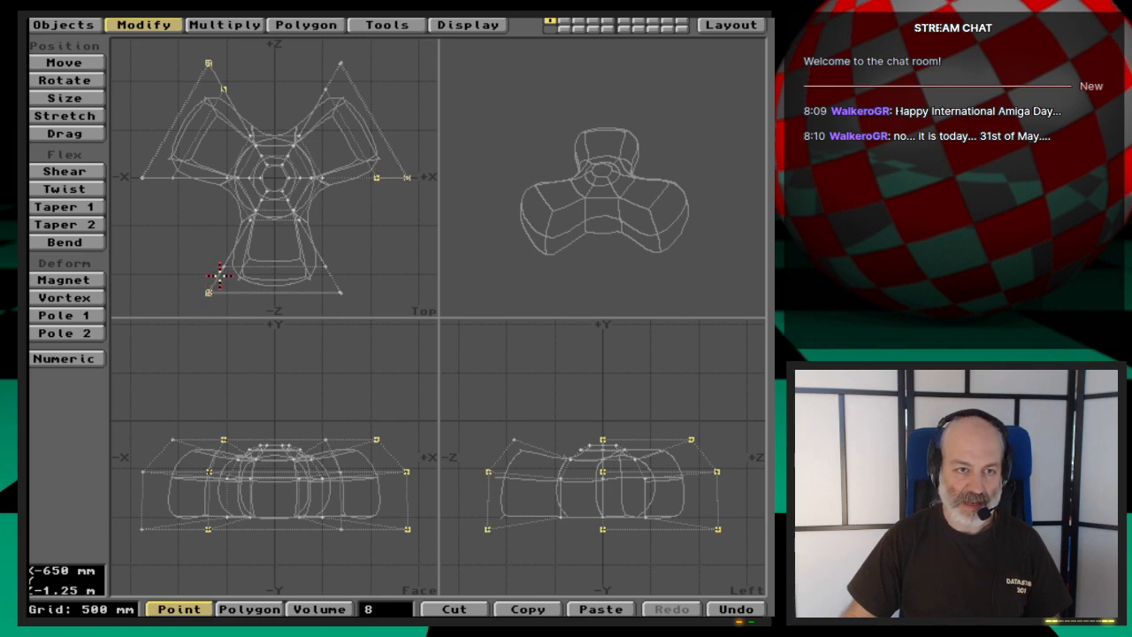
click(223, 267)
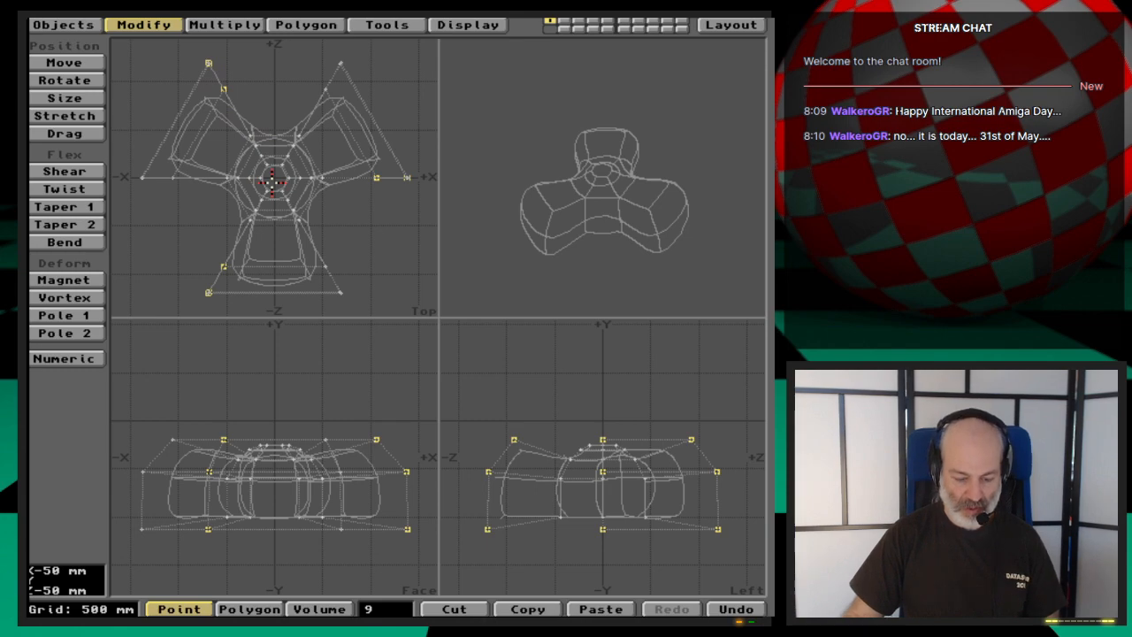
- Rotate the nine selected blade-tip points 15 degrees counterclockwise about the hub's centre in the top view
key(y)
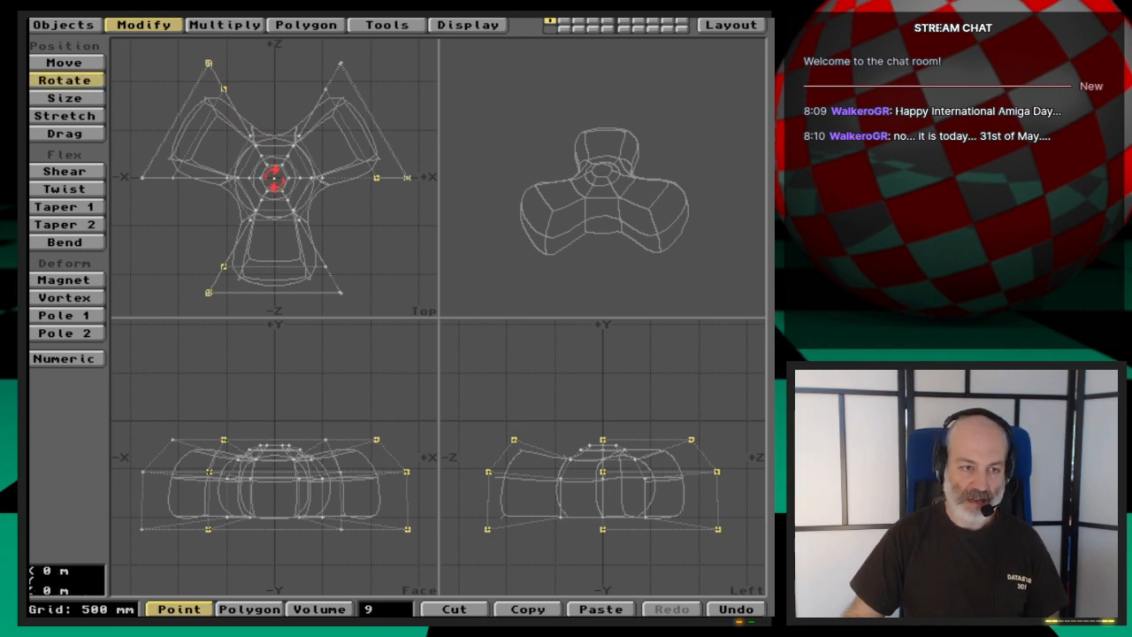
drag(274, 177, 303, 177)
key(Tab)
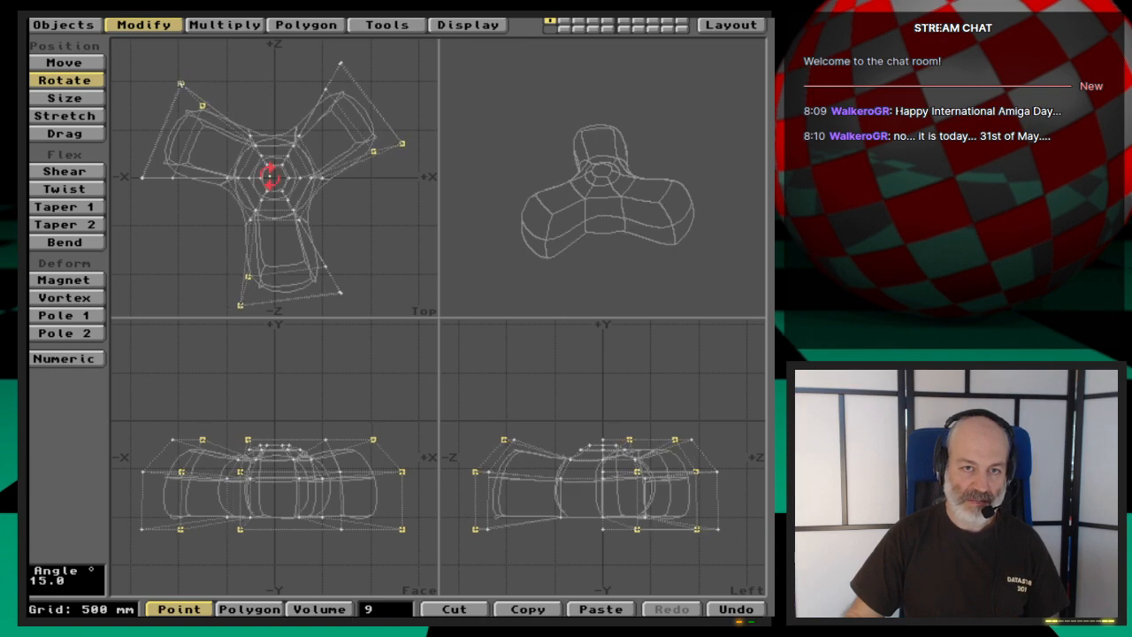
key(space)
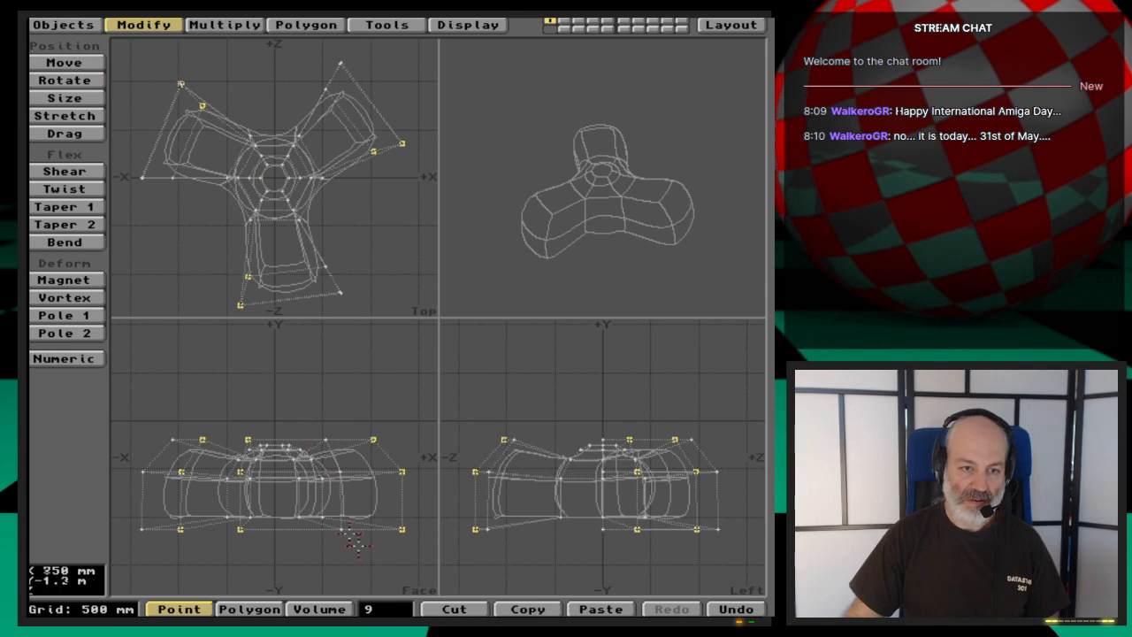
- Clear the point selection and select the nine points on the counterclockwise side of the three blade tips in the top view
click(381, 608)
click(144, 177)
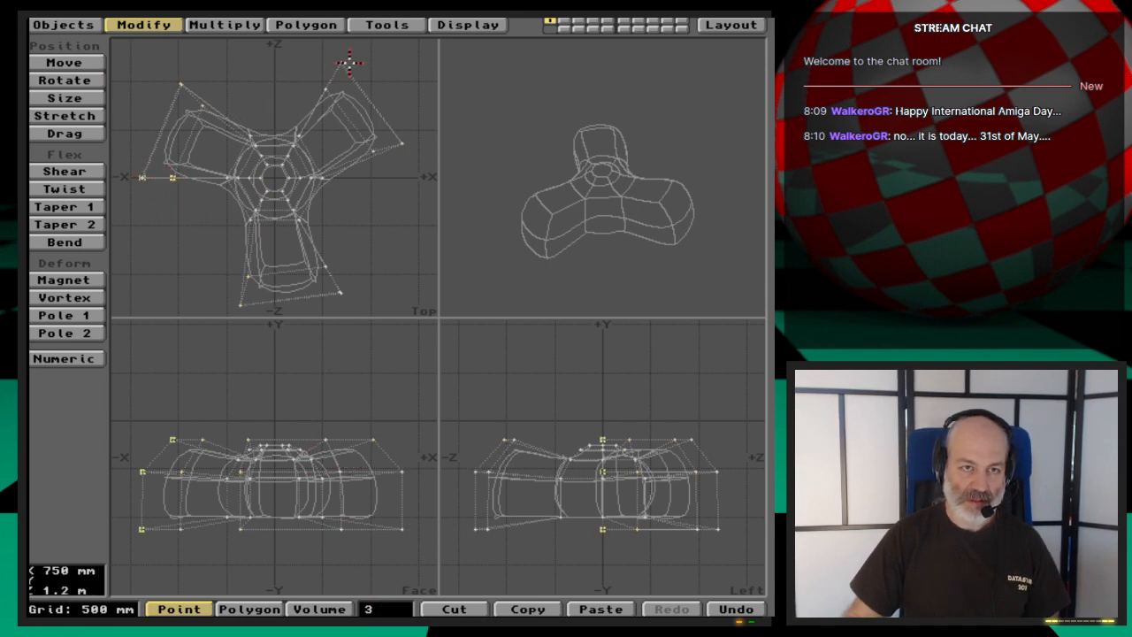
click(326, 90)
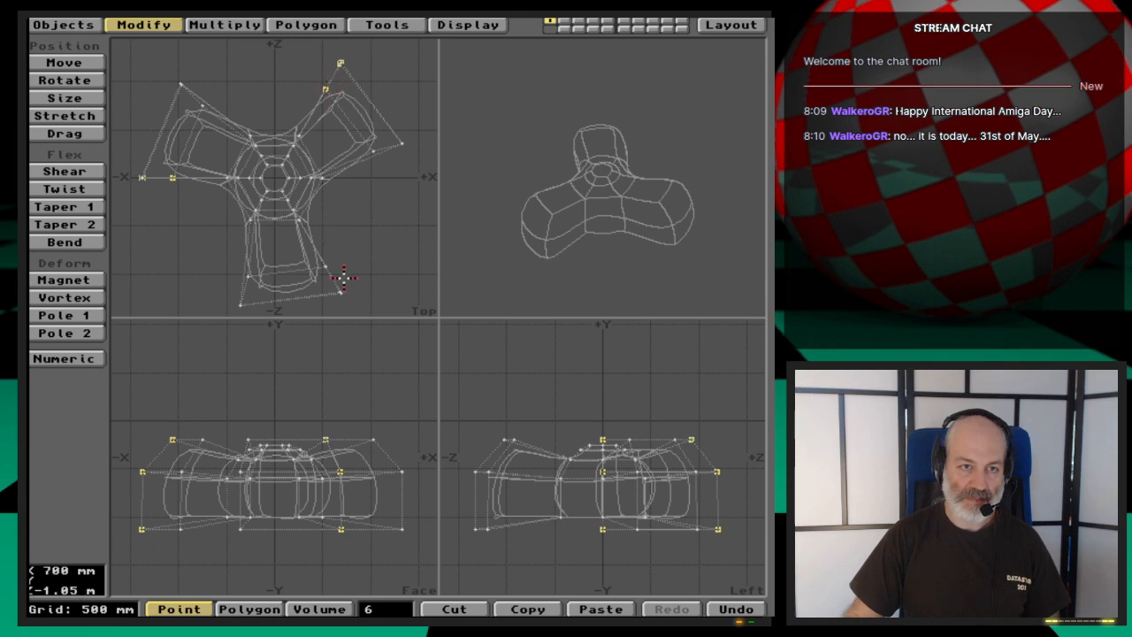
click(341, 293)
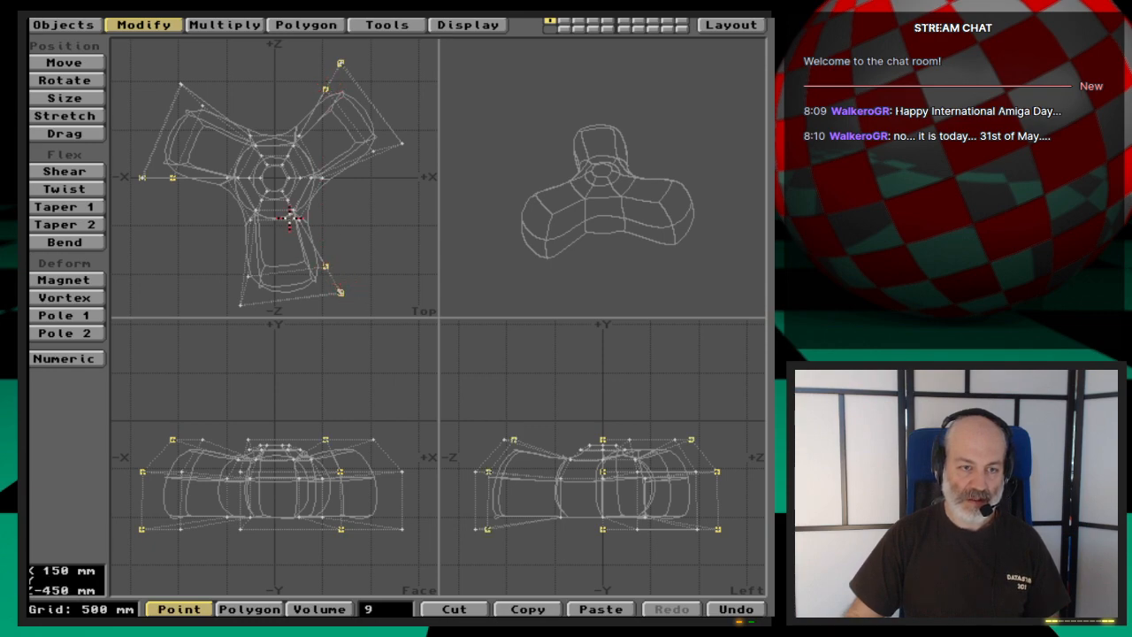
- Rotate the nine selected points by -15 degrees about the hub's centre to narrow the blades symmetrically, and inspect the shape in the preview
key(y)
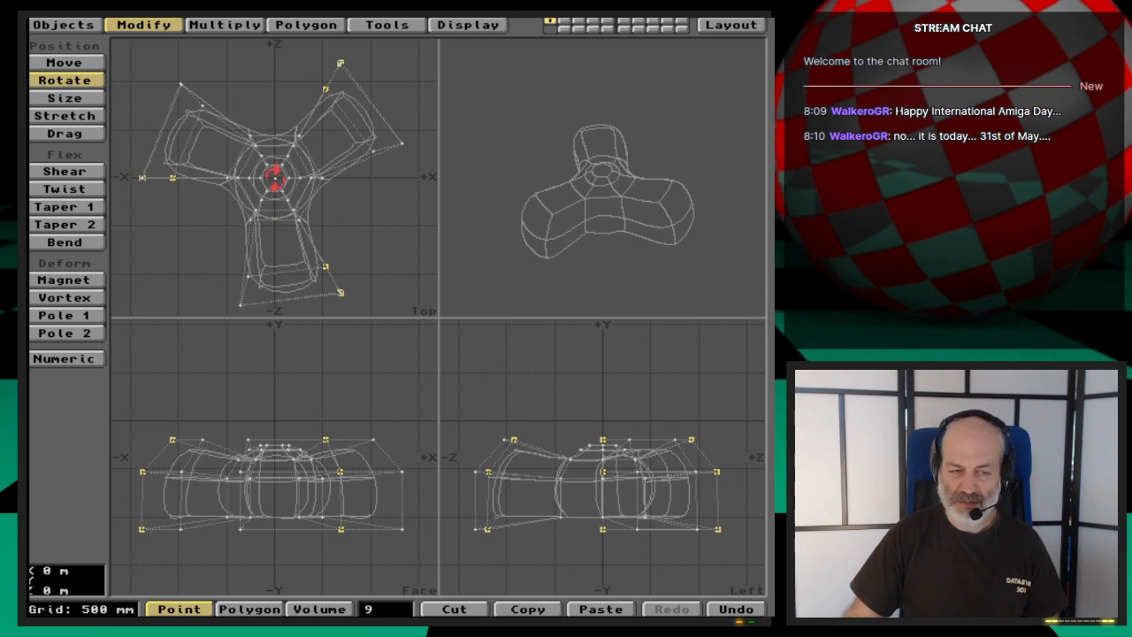
drag(276, 176, 253, 176)
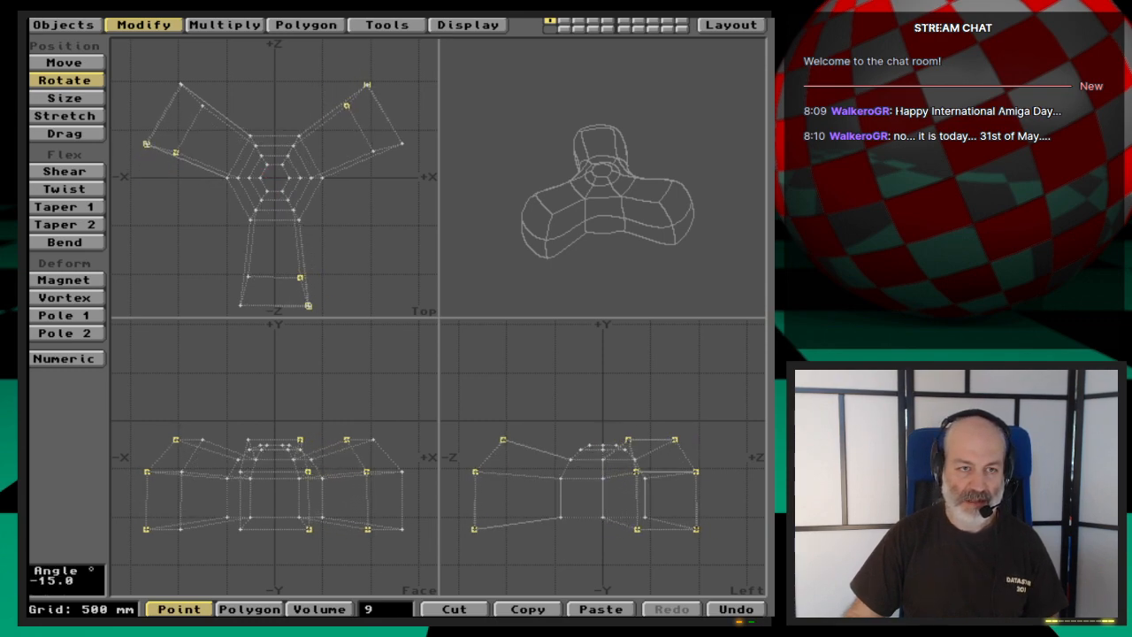
key(Tab)
drag(594, 253, 600, 300)
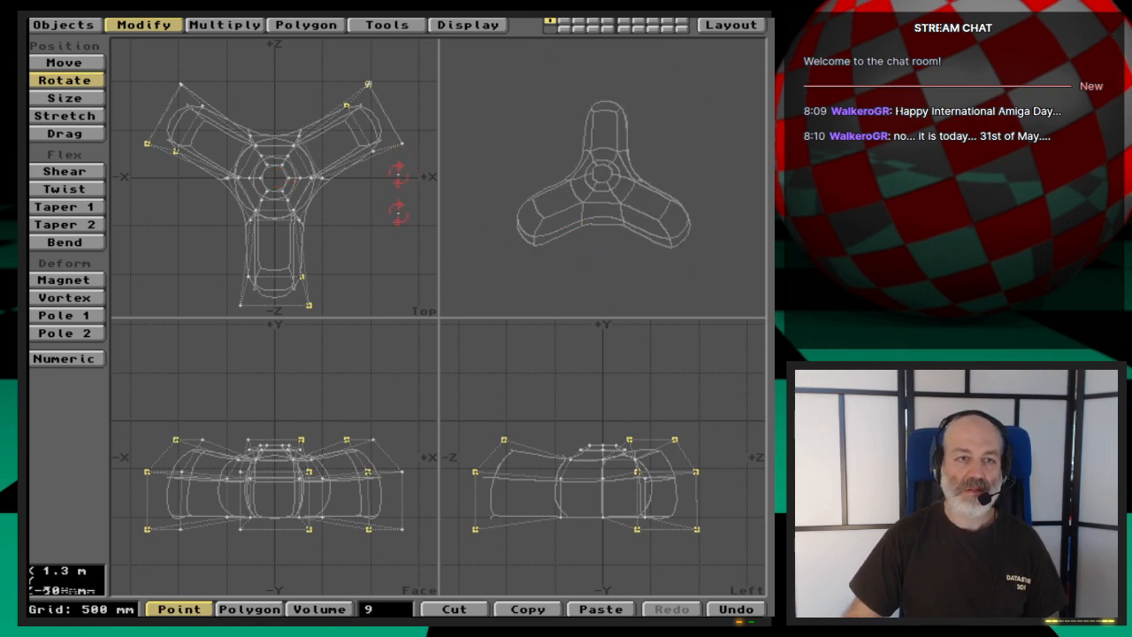
key(space)
- Clear the point selection and select only the six outer end patches of the three blades, excluding the underside polygons
click(387, 607)
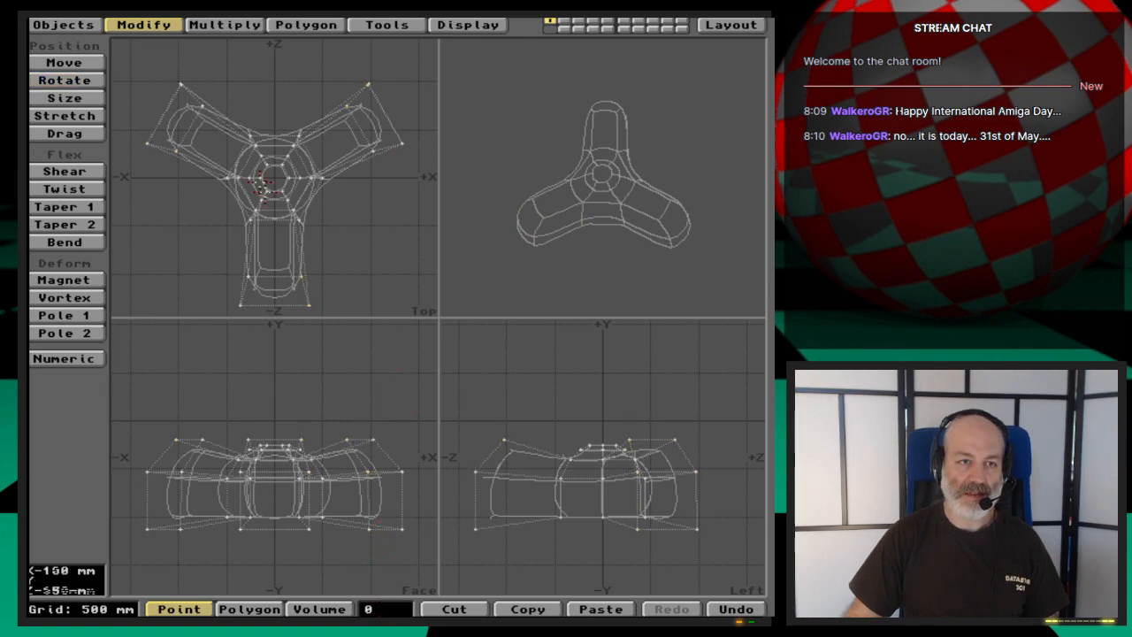
key(space)
click(162, 104)
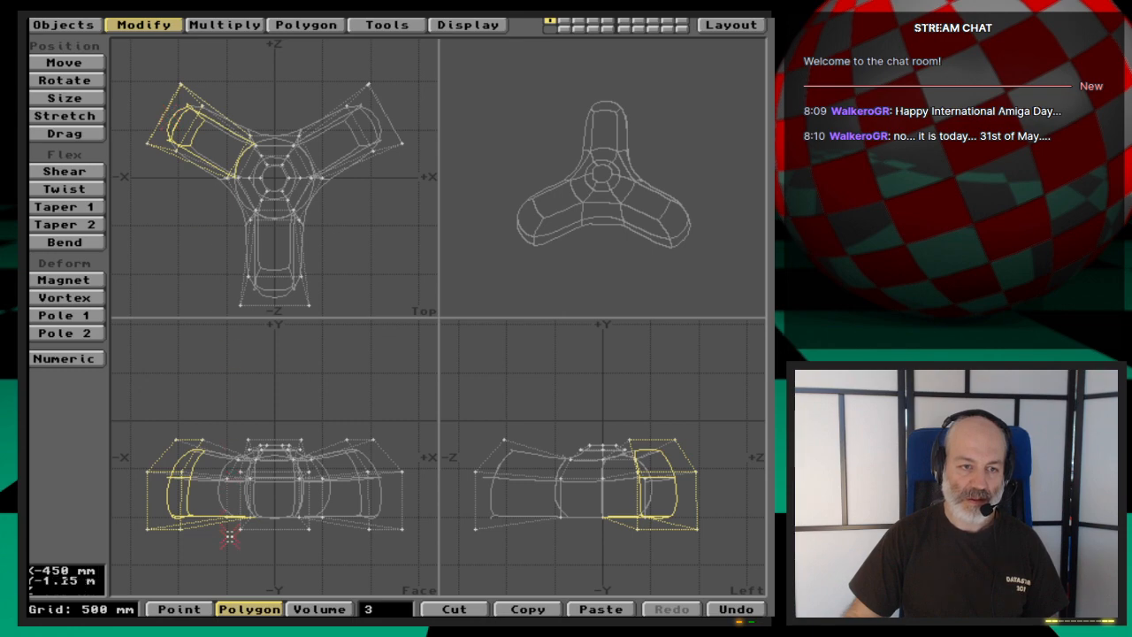
click(232, 522)
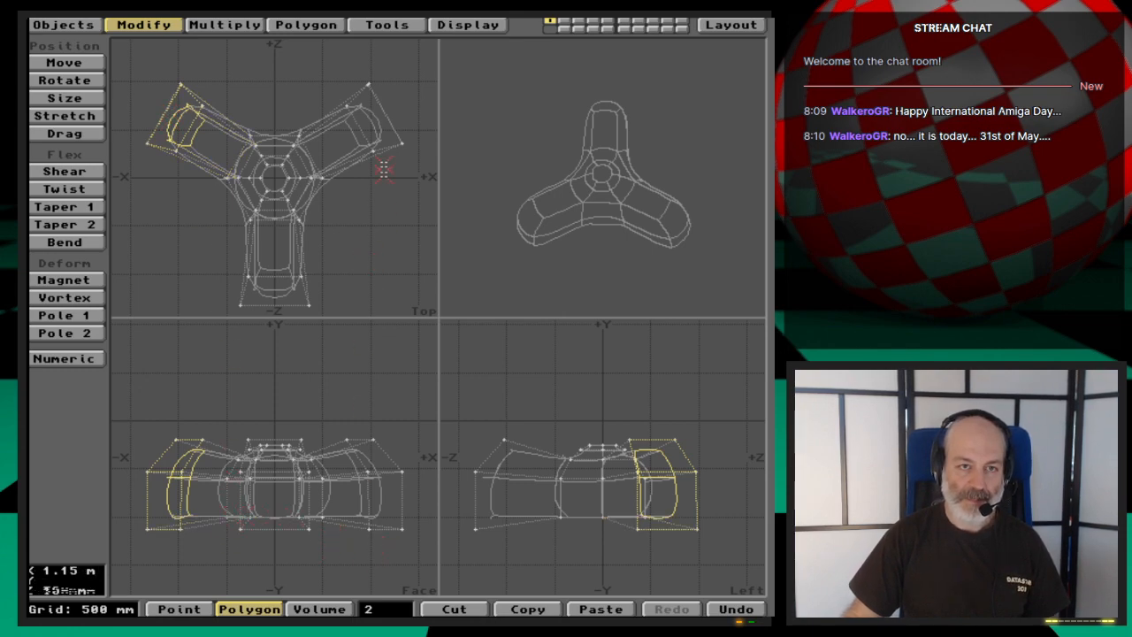
click(386, 115)
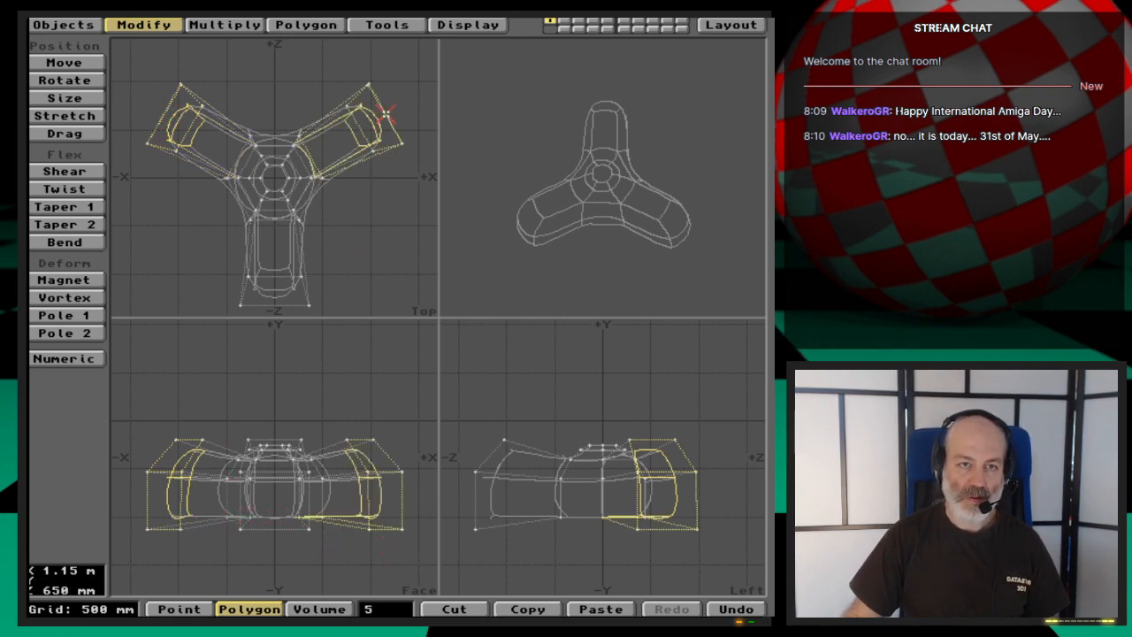
click(283, 306)
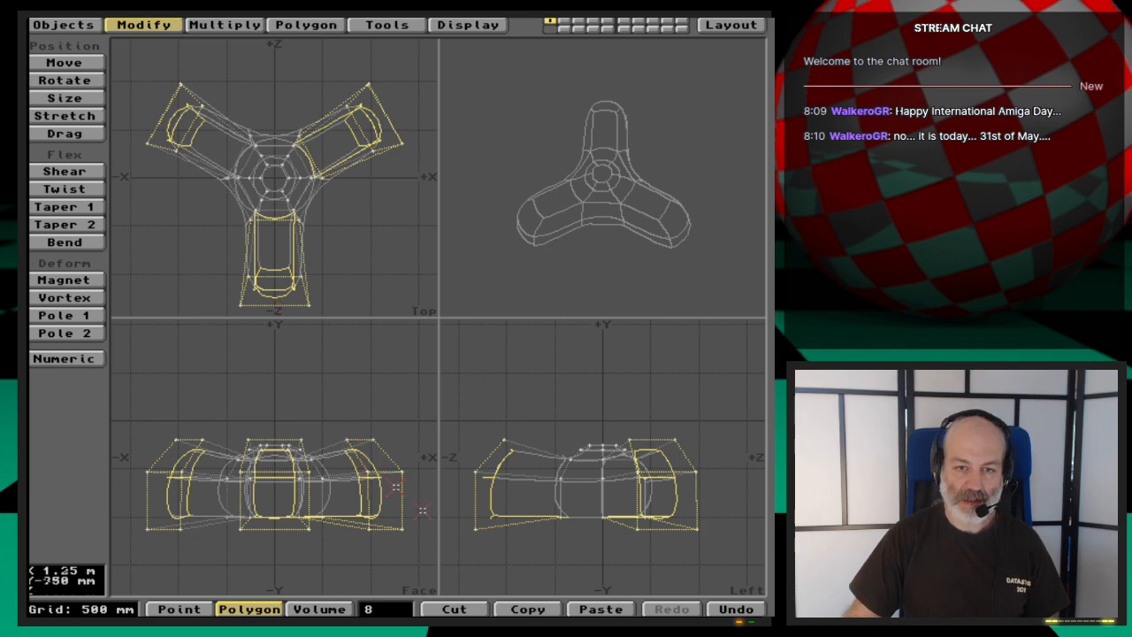
click(319, 176)
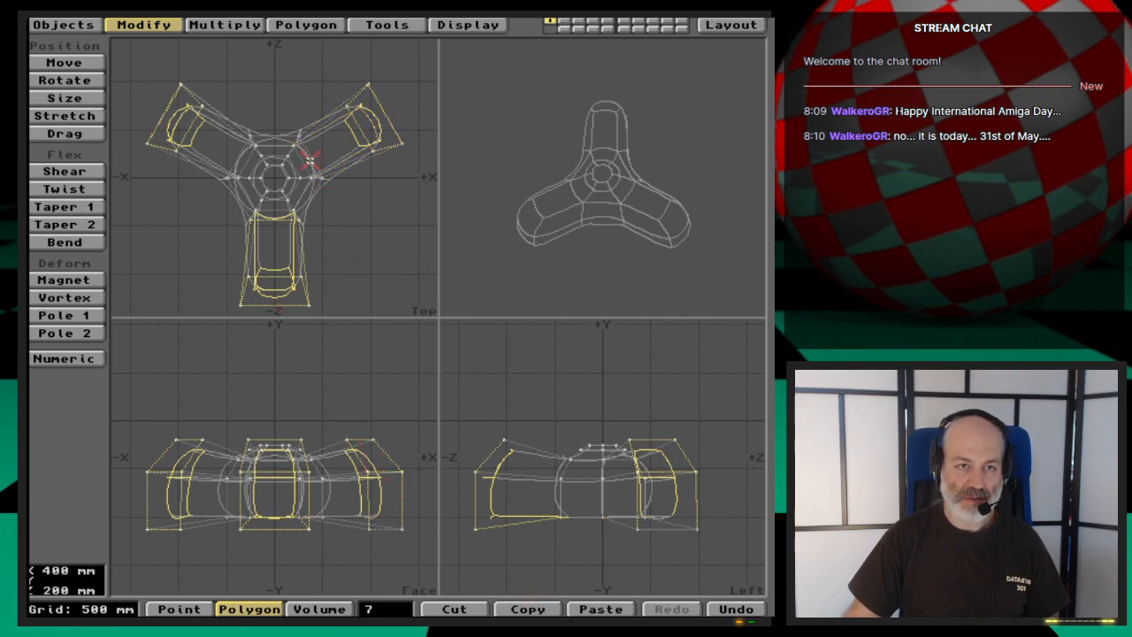
click(268, 216)
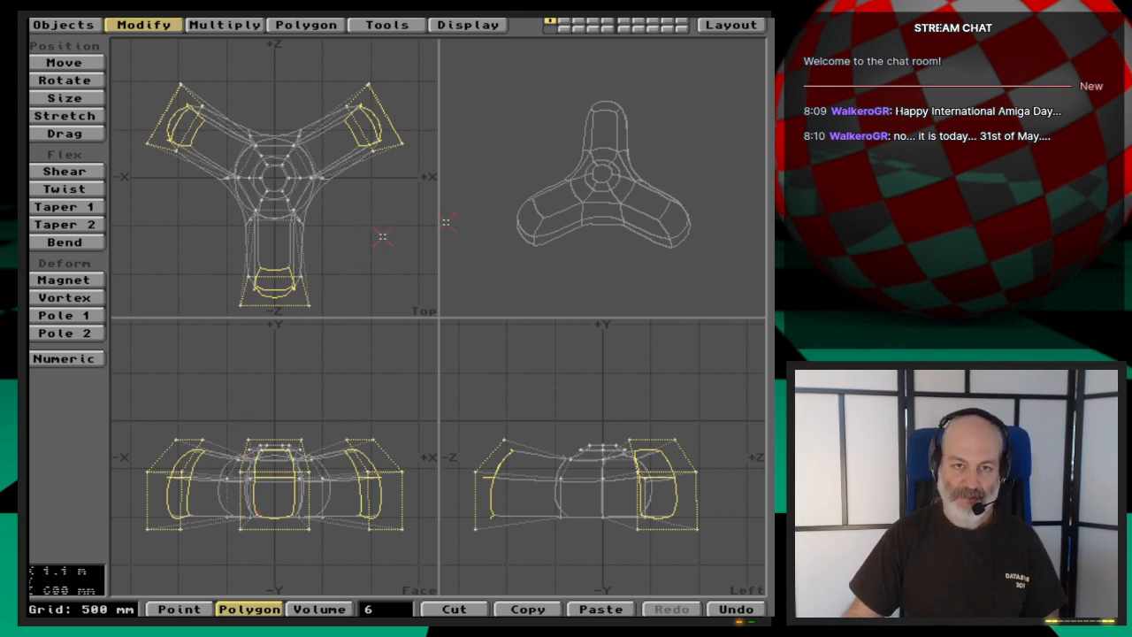
- Try a Smooth Shift of the blade end patches with a 100 mm offset and 89.5 maximum smoothing angle, and undo it
drag(575, 222, 680, 237)
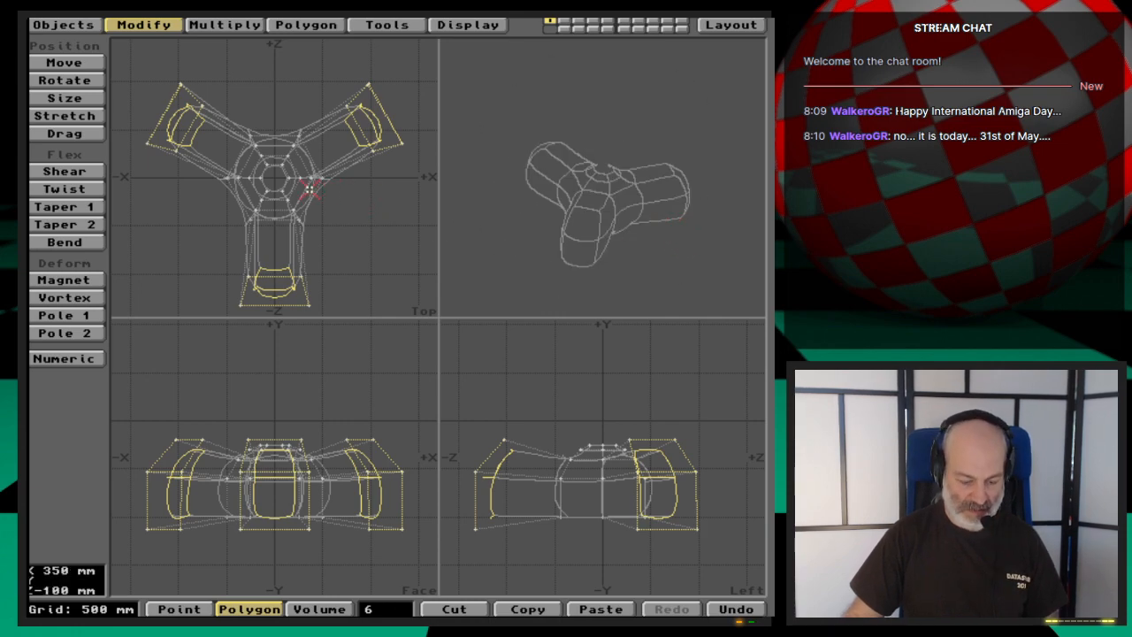
key(shift+f)
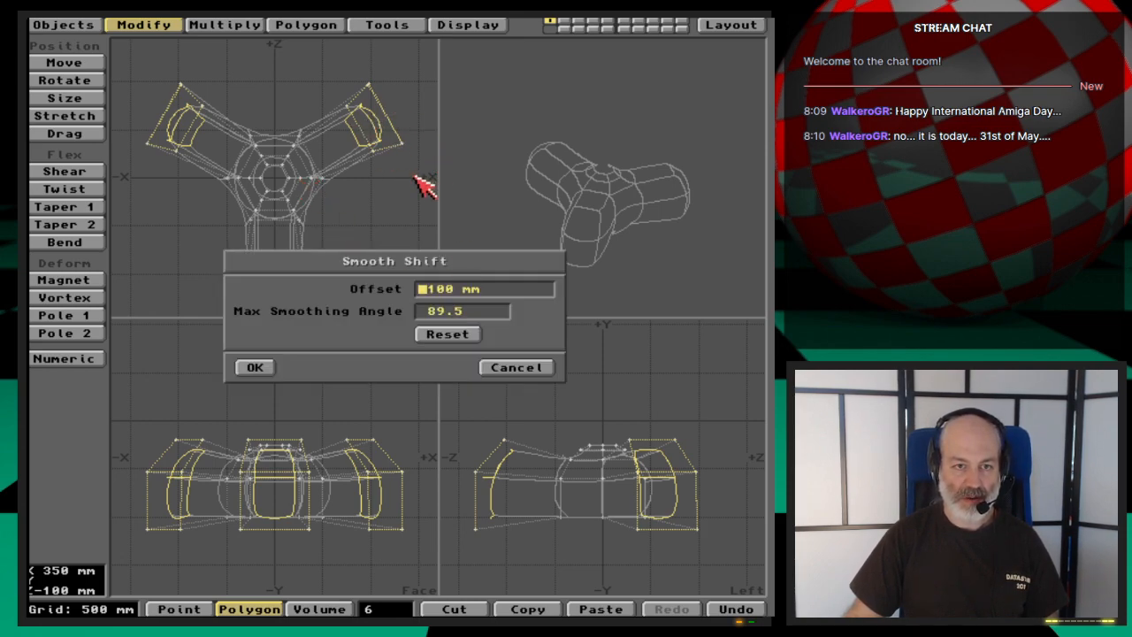
click(265, 366)
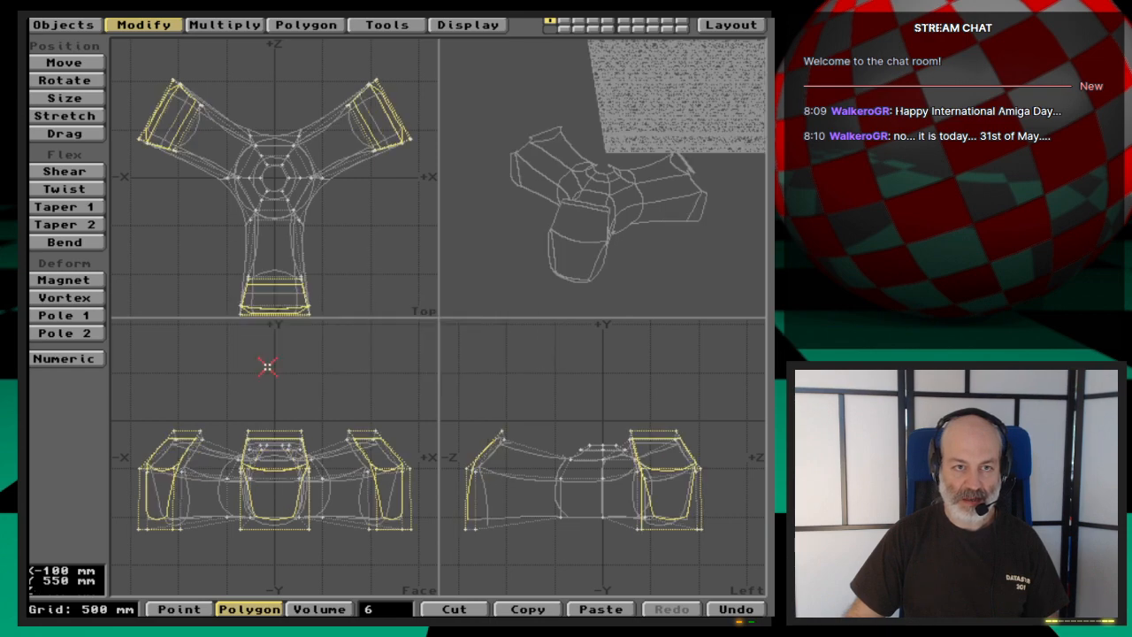
key(u)
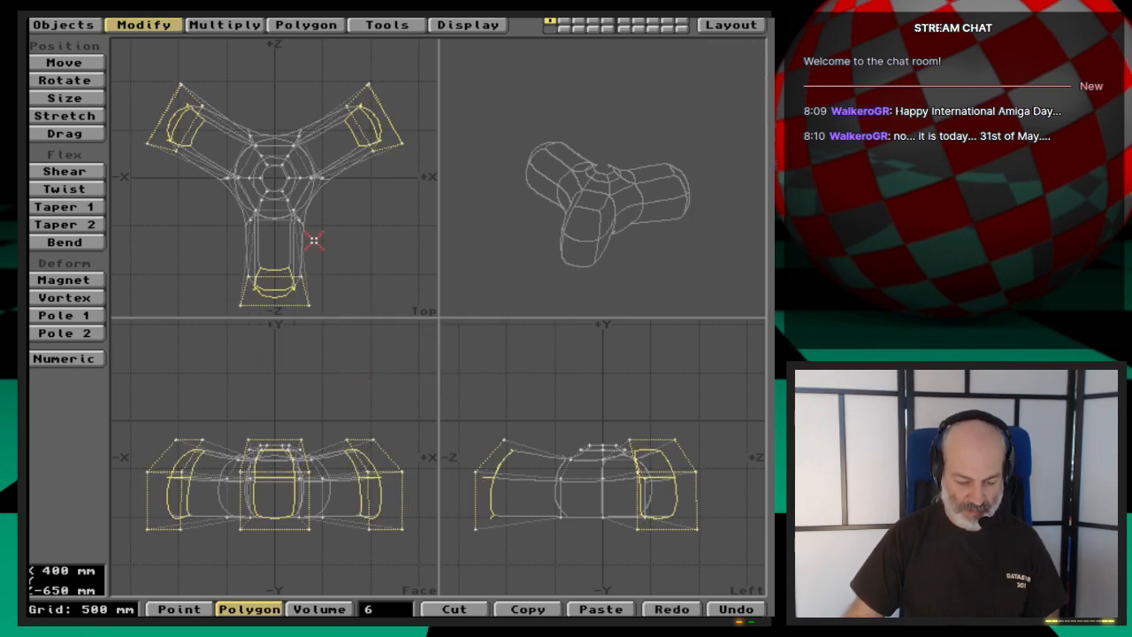
- Try a Smooth Shift of the blade end patches with a 1 m offset, and undo it
key(u)
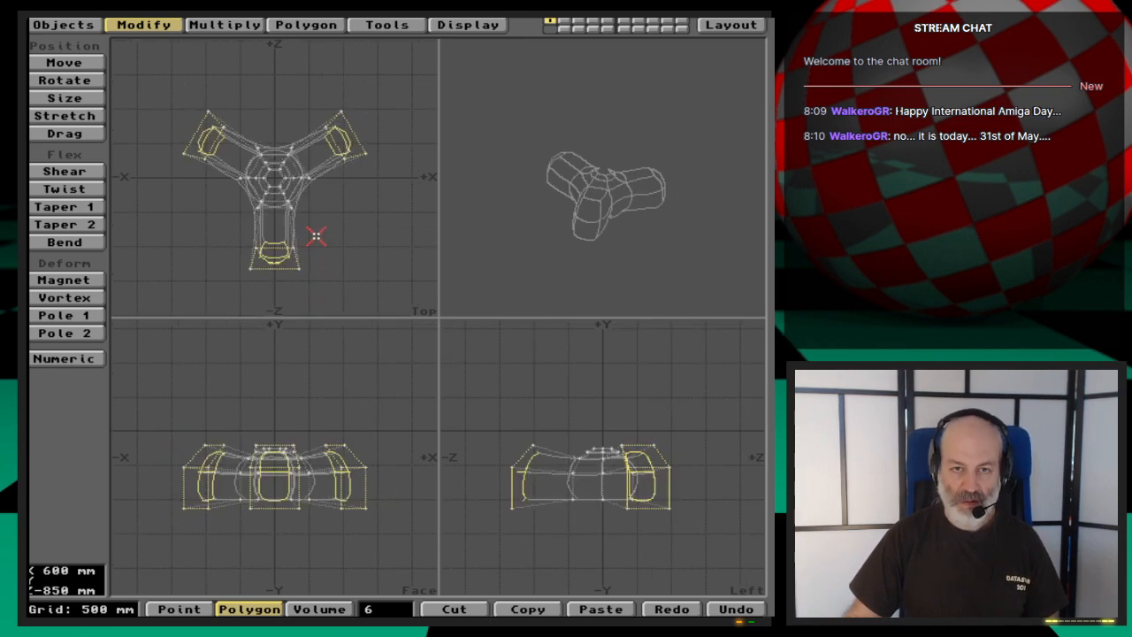
text(f)
text(1m100 mm)
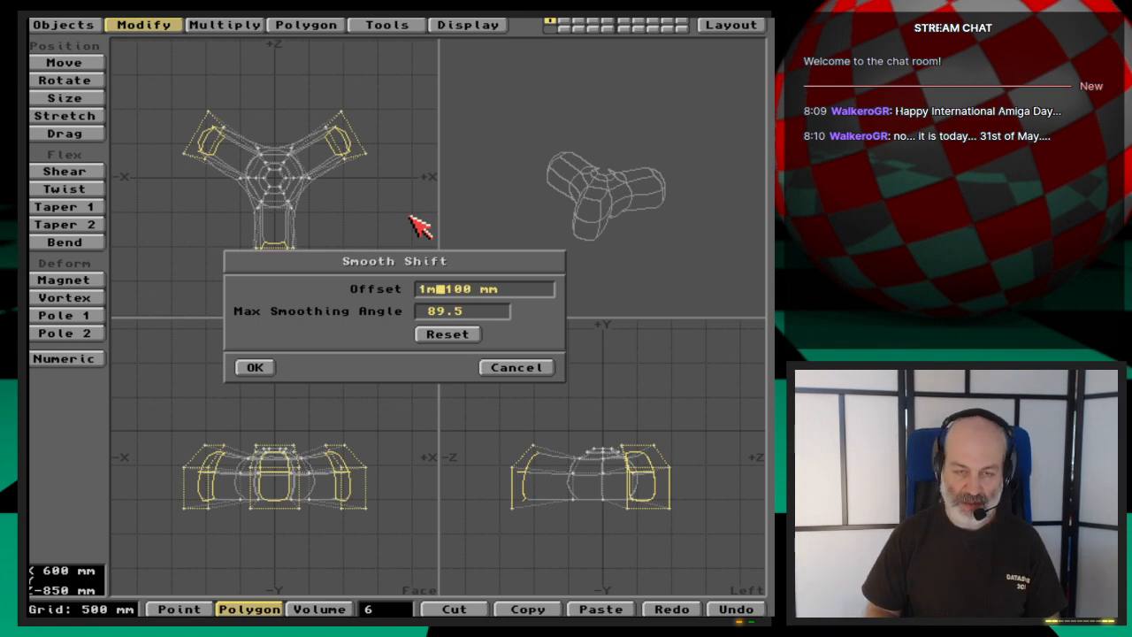
key(Tab)
key(Return)
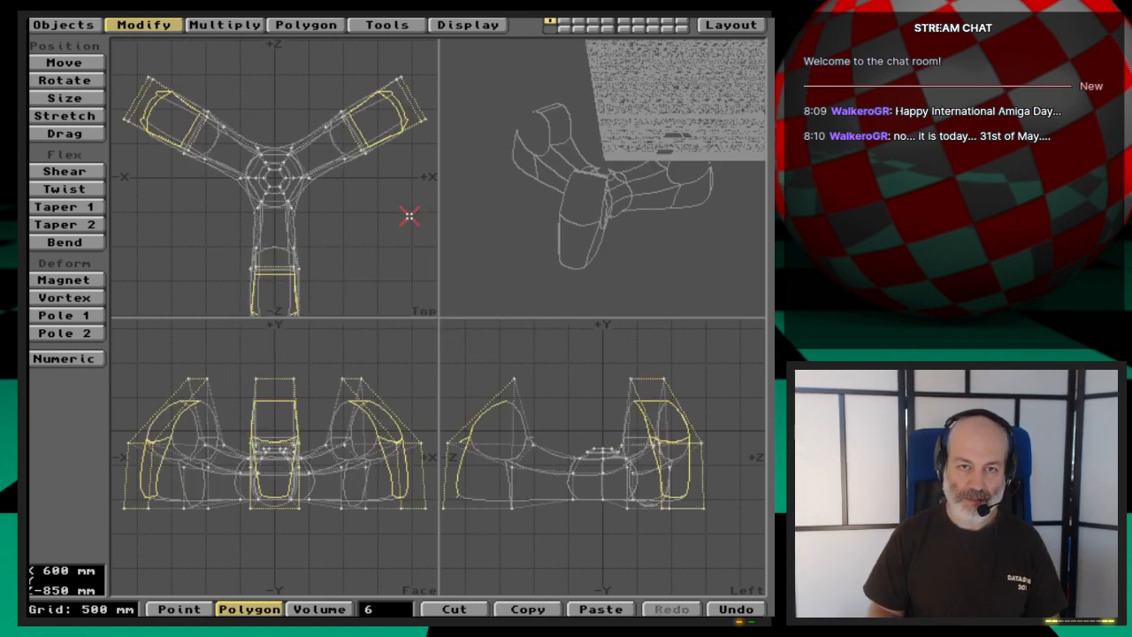
key(u)
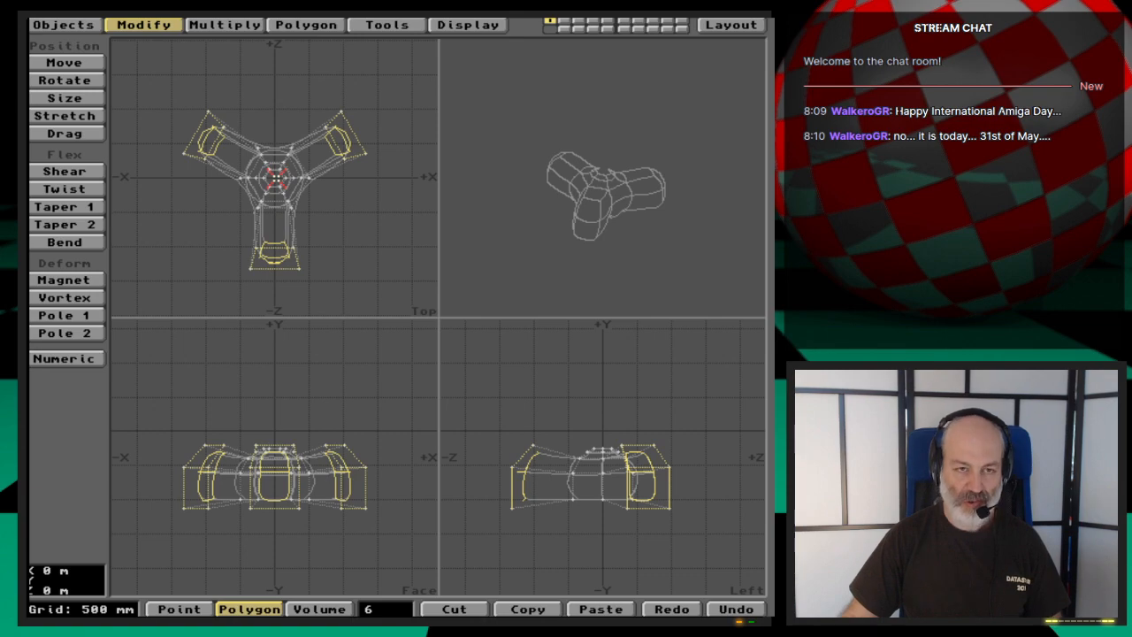
- Scale up the selected blade end patches about the hub's centre in the top view to lengthen the blades
key(shift+h)
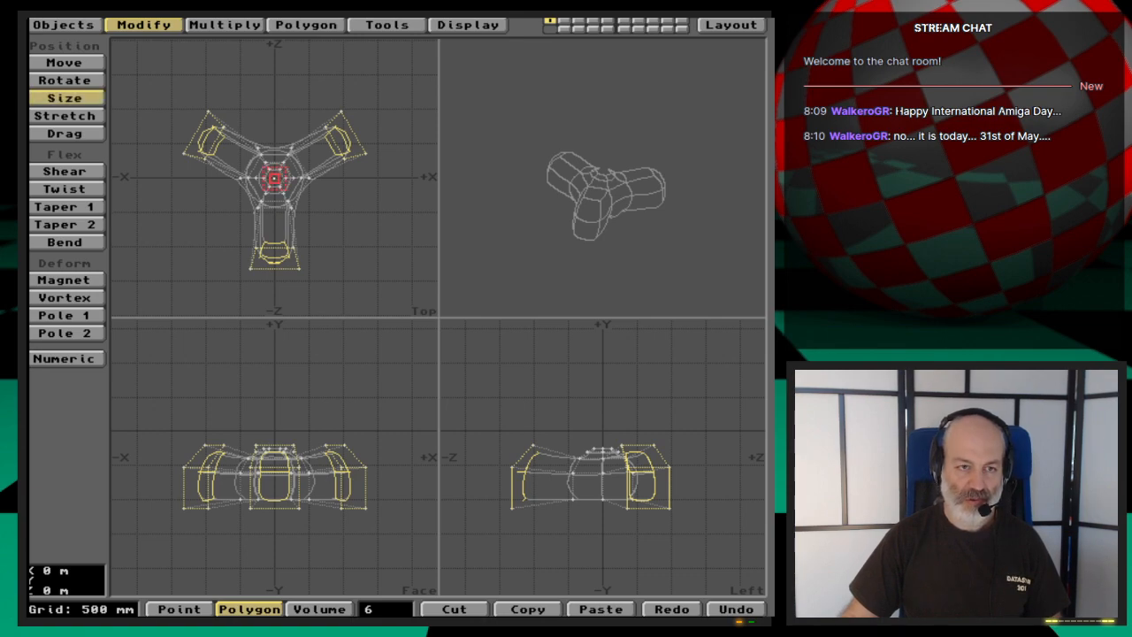
mouse_move(274, 177)
mouse_down()
mouse_move(326, 176)
mouse_move(294, 178)
mouse_up()
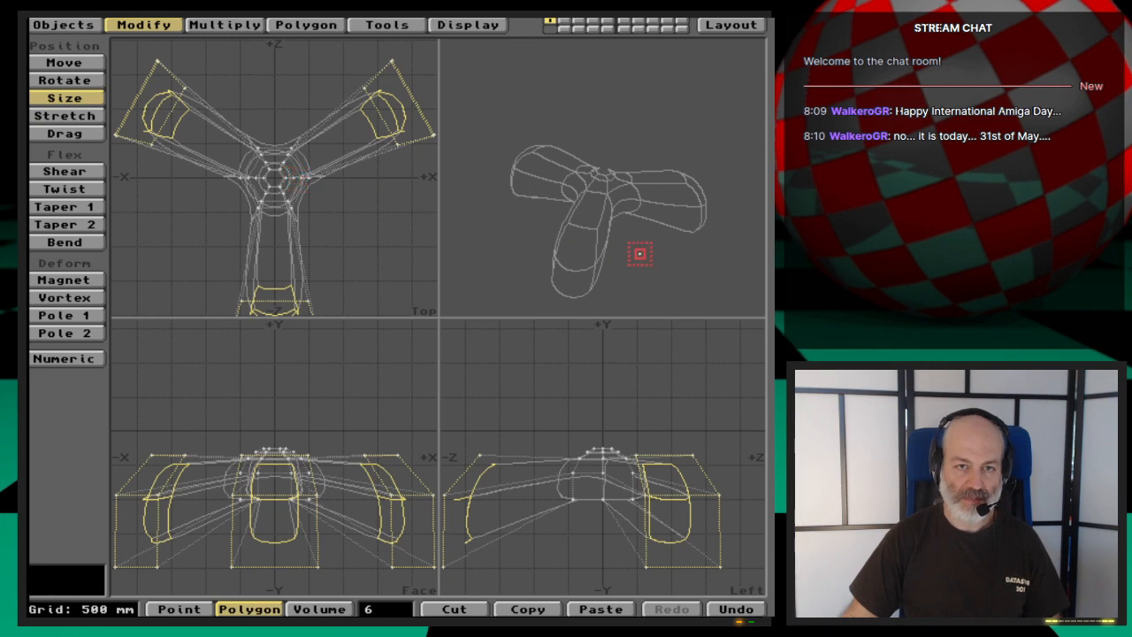
mouse_move(639, 253)
mouse_down()
mouse_move(604, 251)
mouse_move(632, 209)
mouse_move(669, 225)
mouse_move(667, 238)
mouse_move(609, 240)
mouse_move(662, 245)
mouse_move(620, 253)
mouse_move(644, 234)
mouse_up()
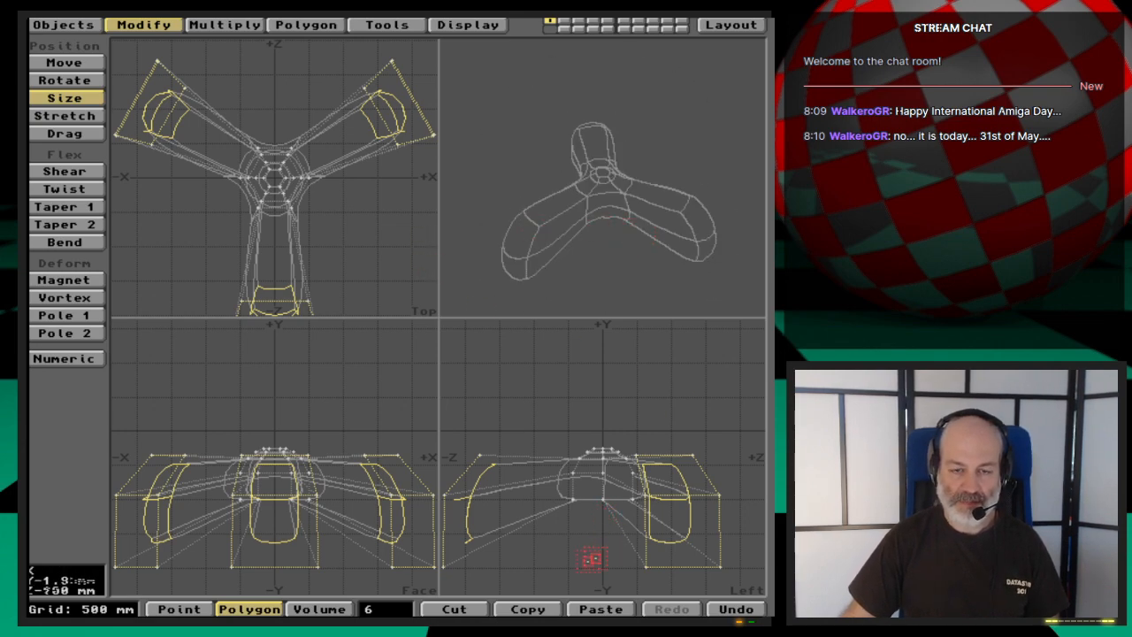
- Clear the polygon selection and select the six lowest corner points of the three blade tips in the left view
key(space)
click(505, 549)
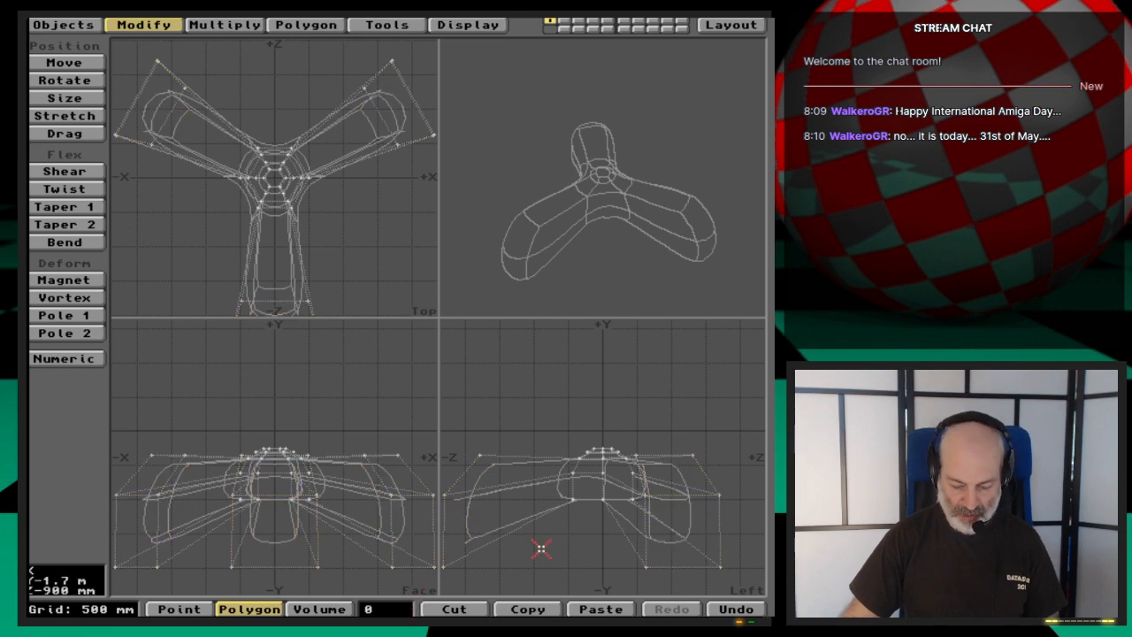
key(space)
key(space)
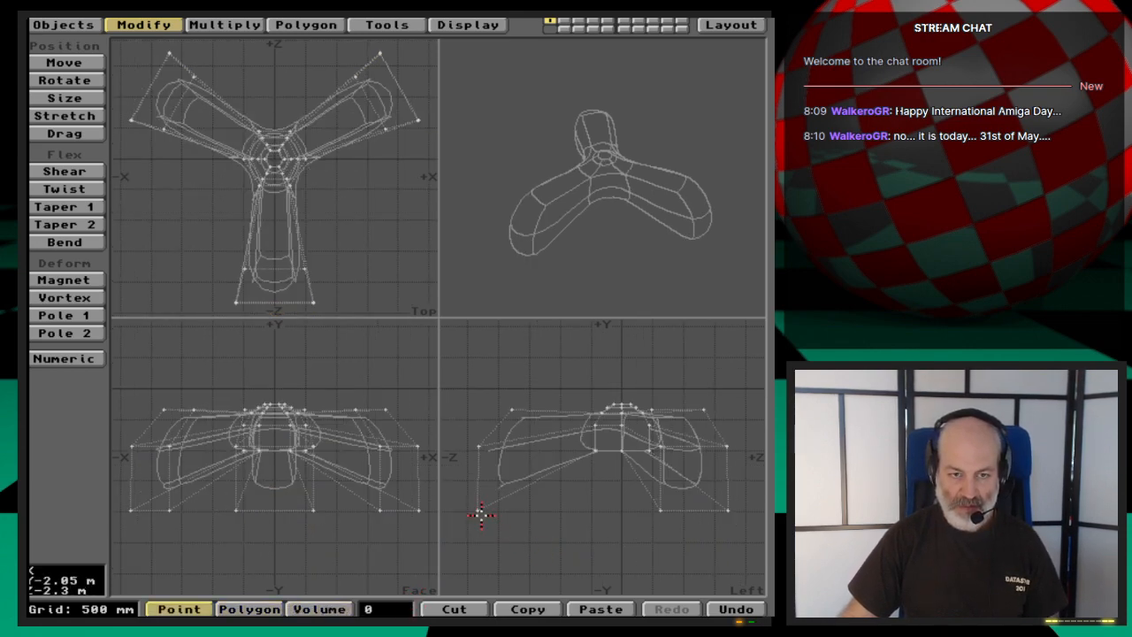
click(478, 509)
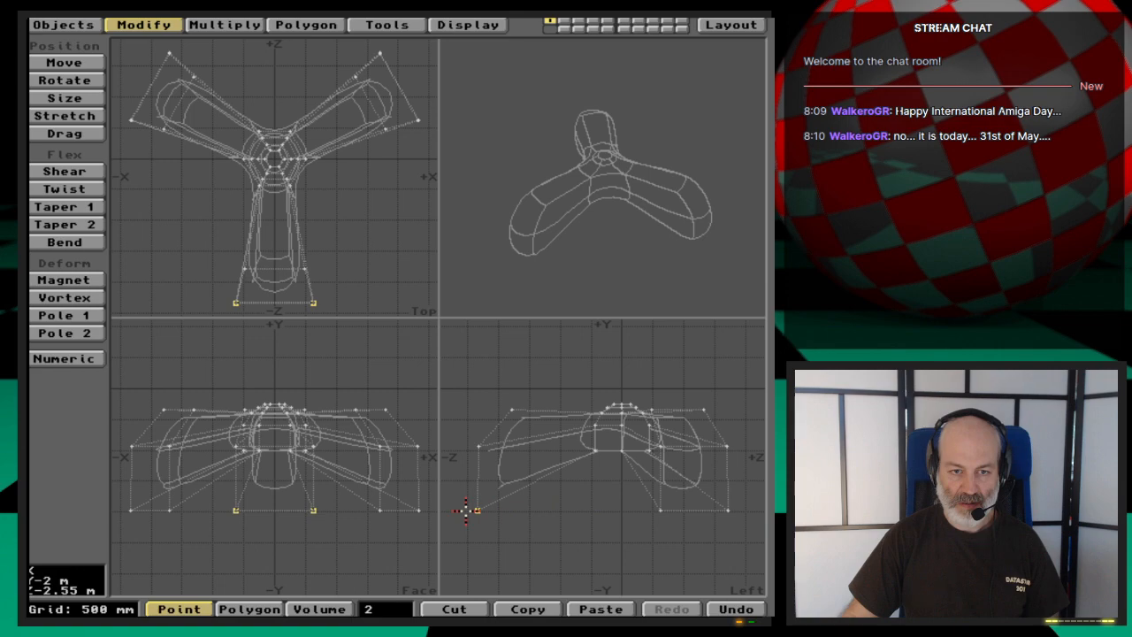
click(476, 510)
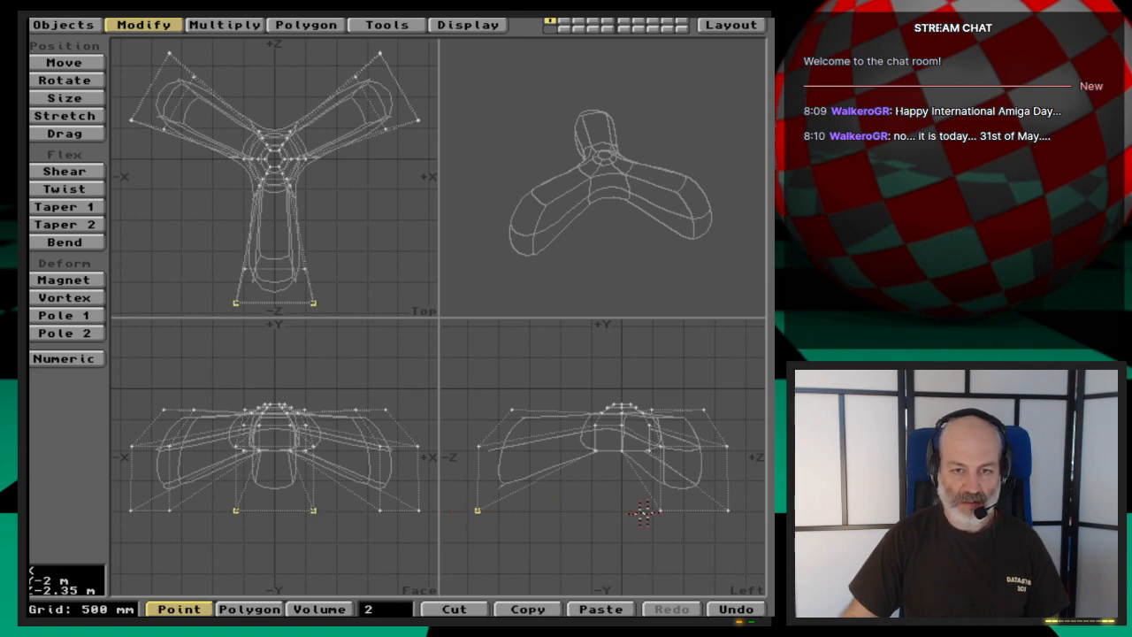
click(660, 511)
click(727, 510)
- Raise the six selected tip points 800 mm and nudge them slightly further up, close to the level of the hub's base
key(t)
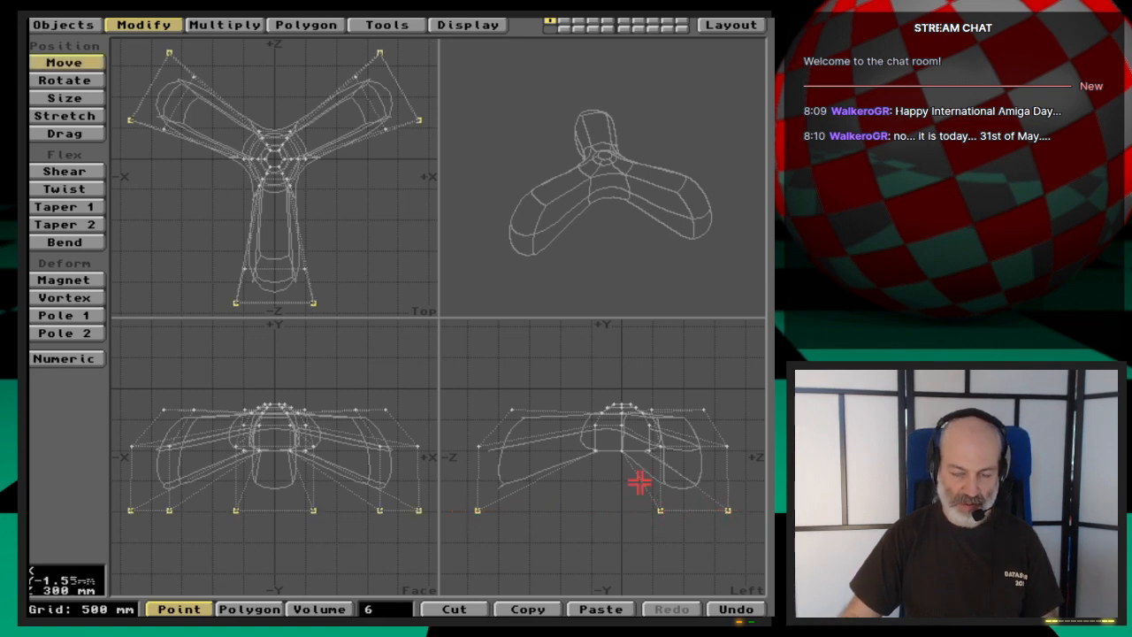
drag(634, 504, 636, 491)
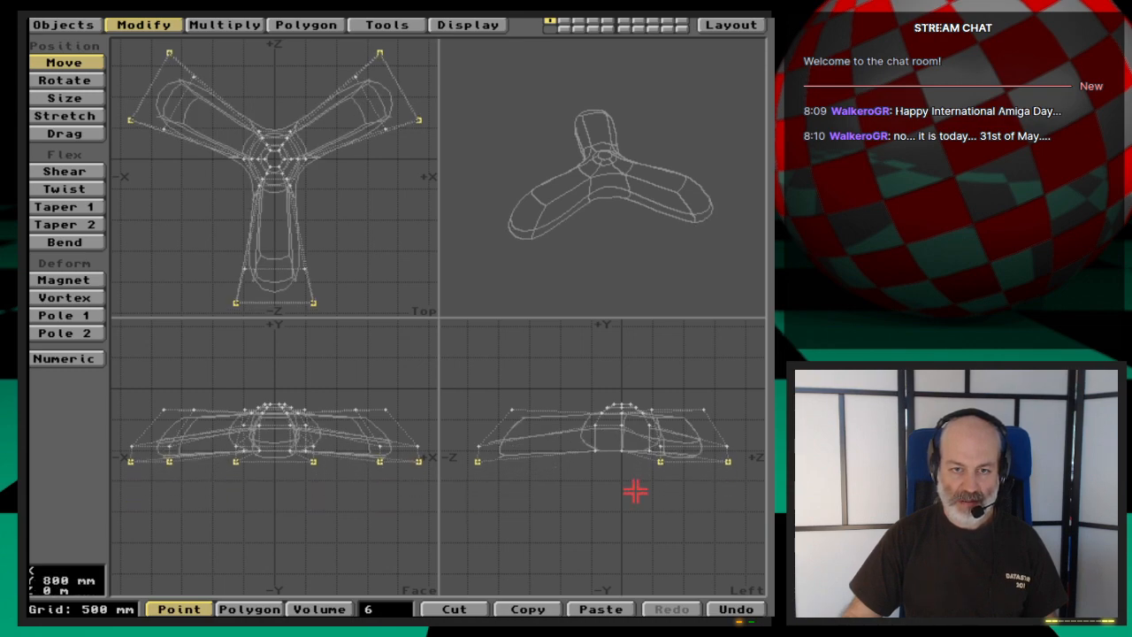
drag(635, 490, 635, 491)
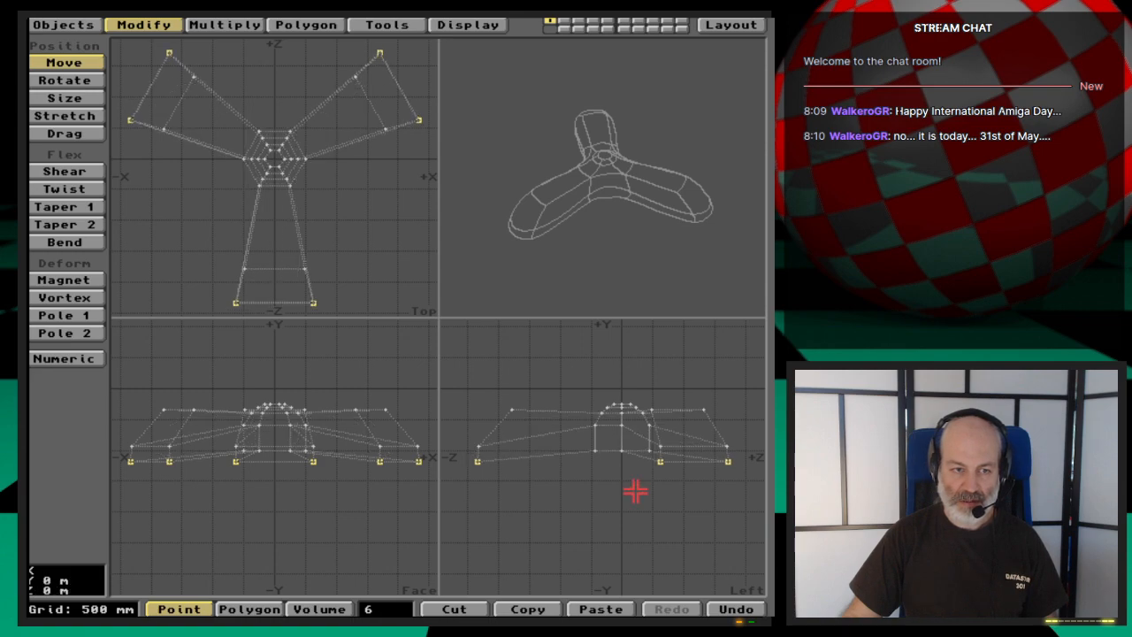
drag(635, 491, 635, 488)
key(space)
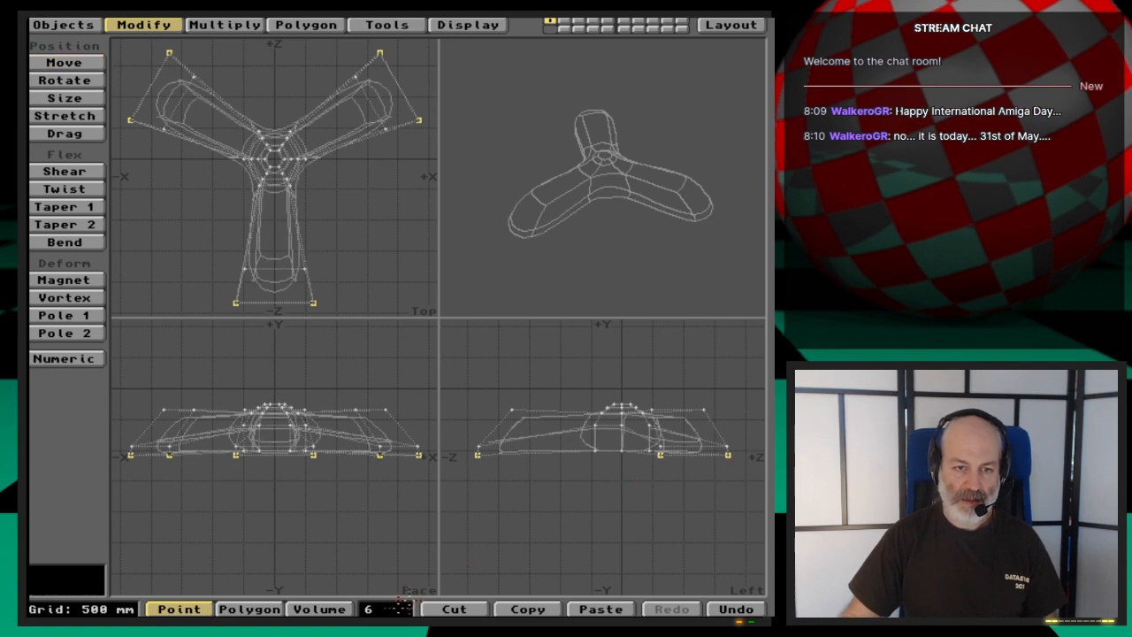
- Replace the selection with the six upper points of the three blade tips and lower them slightly in the left view
click(385, 608)
click(512, 409)
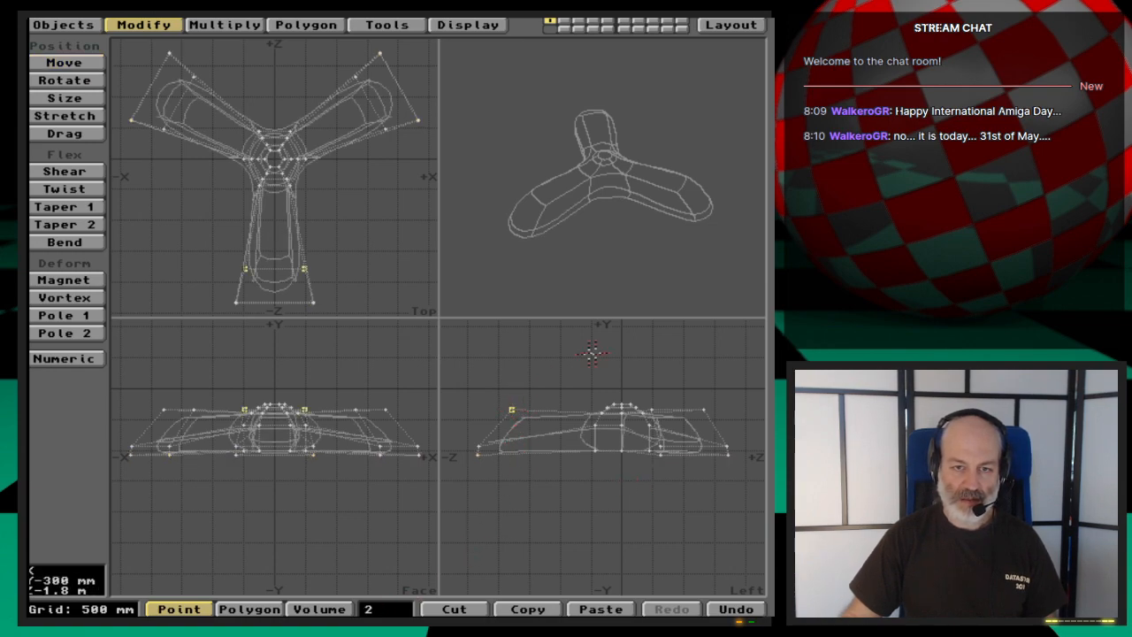
click(652, 405)
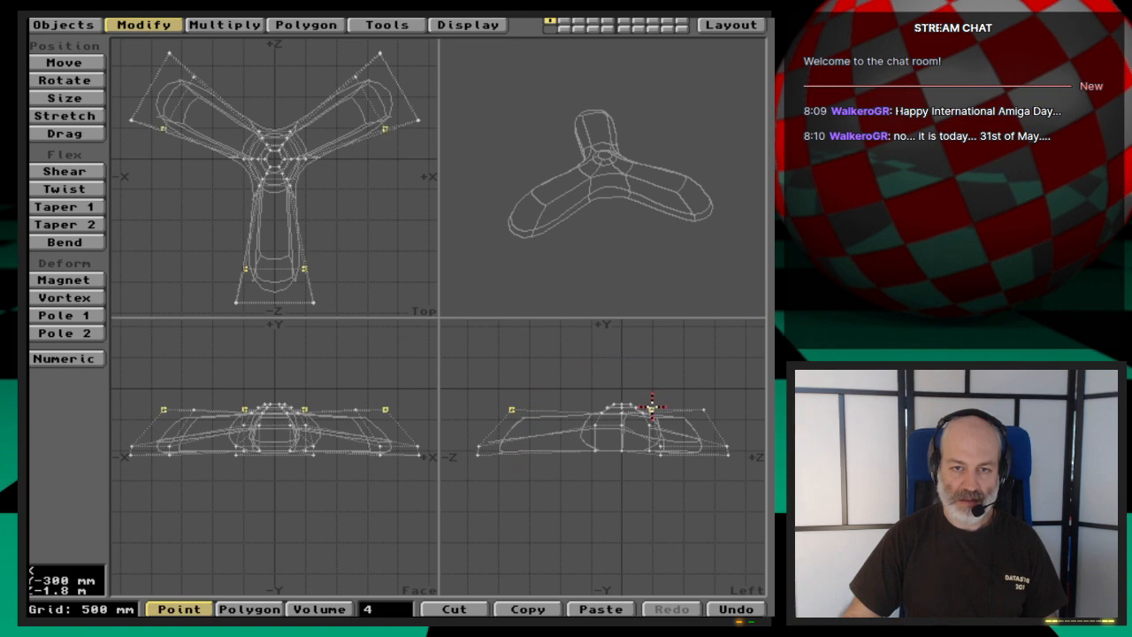
click(698, 406)
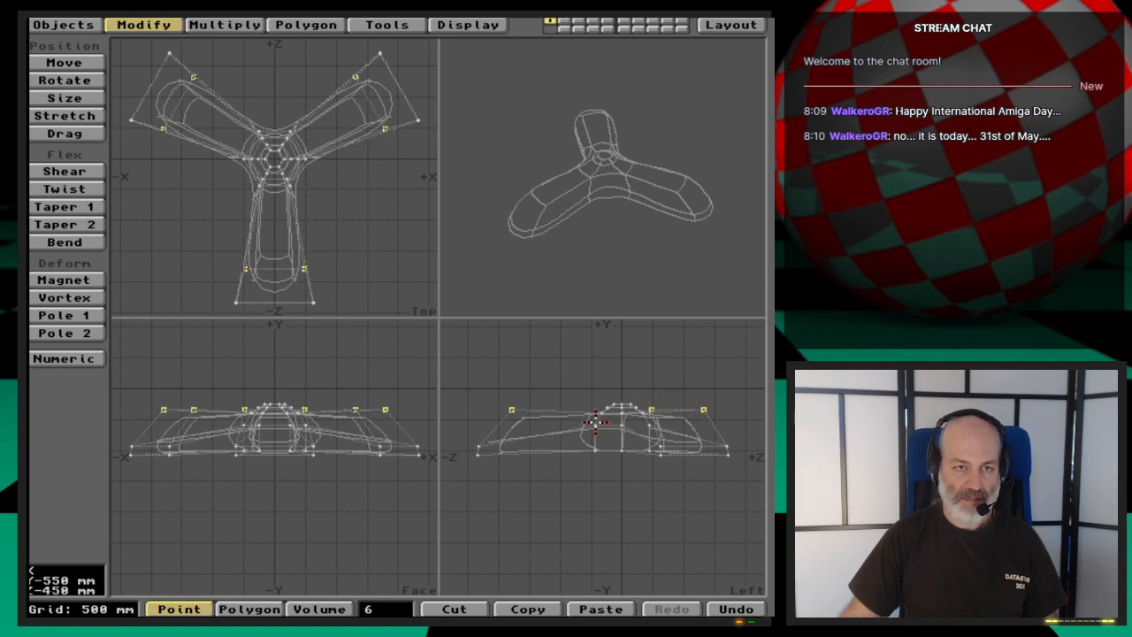
drag(607, 222, 664, 210)
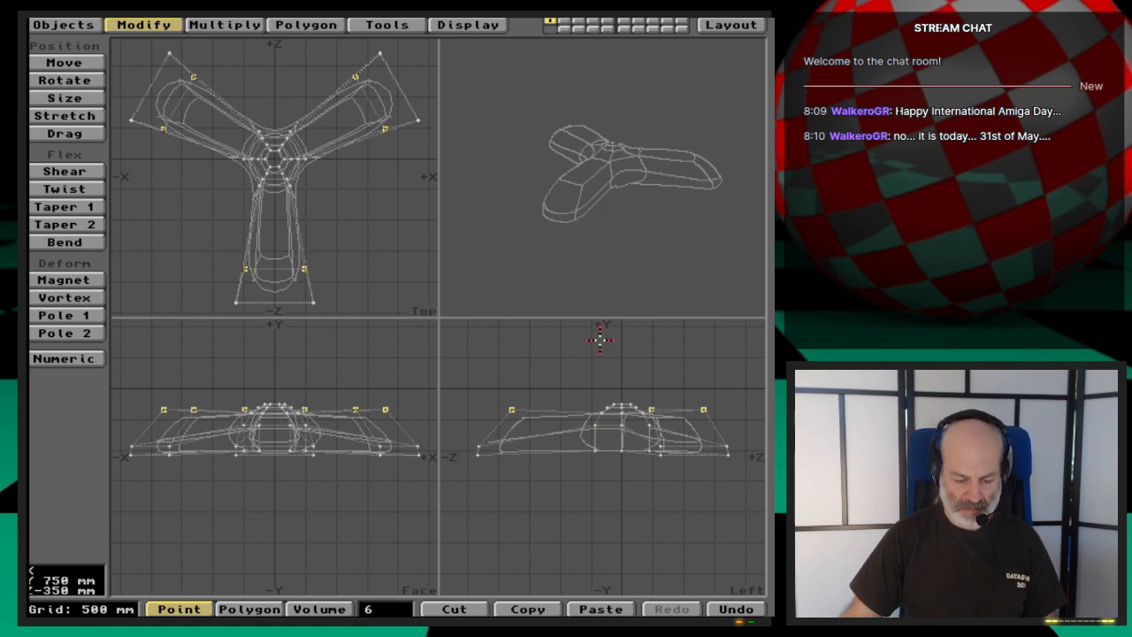
key(t)
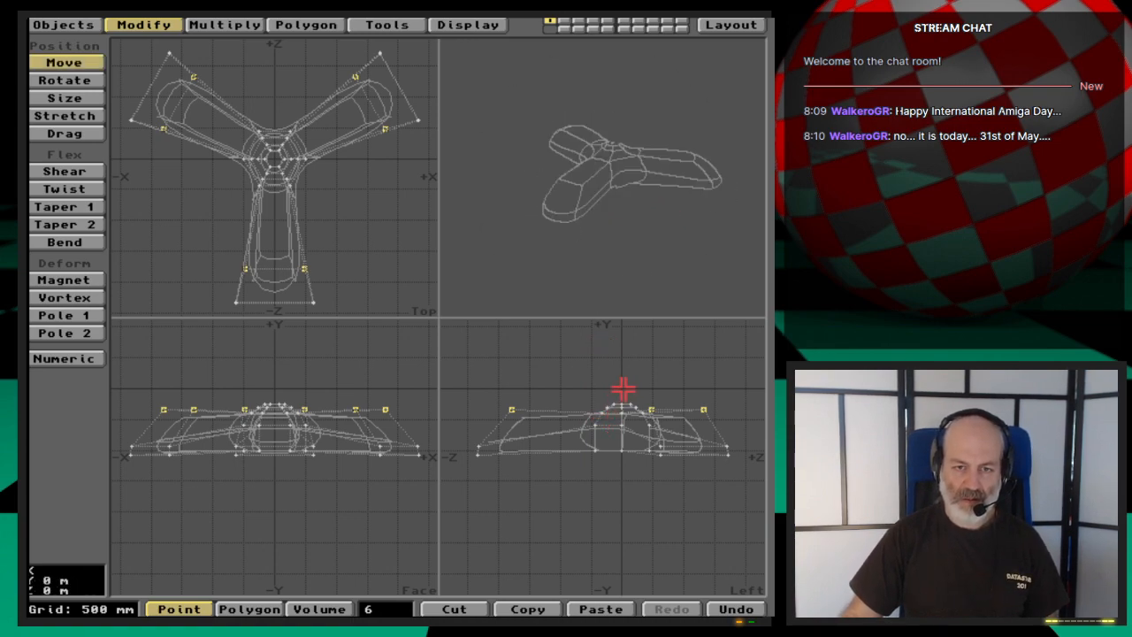
drag(624, 386, 624, 393)
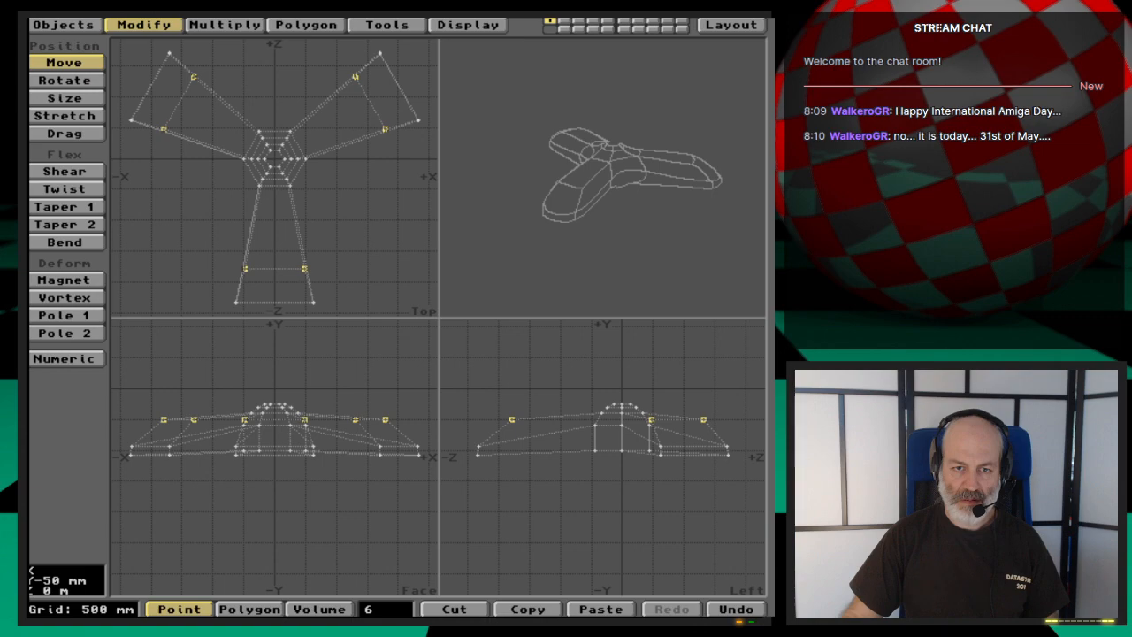
key(space)
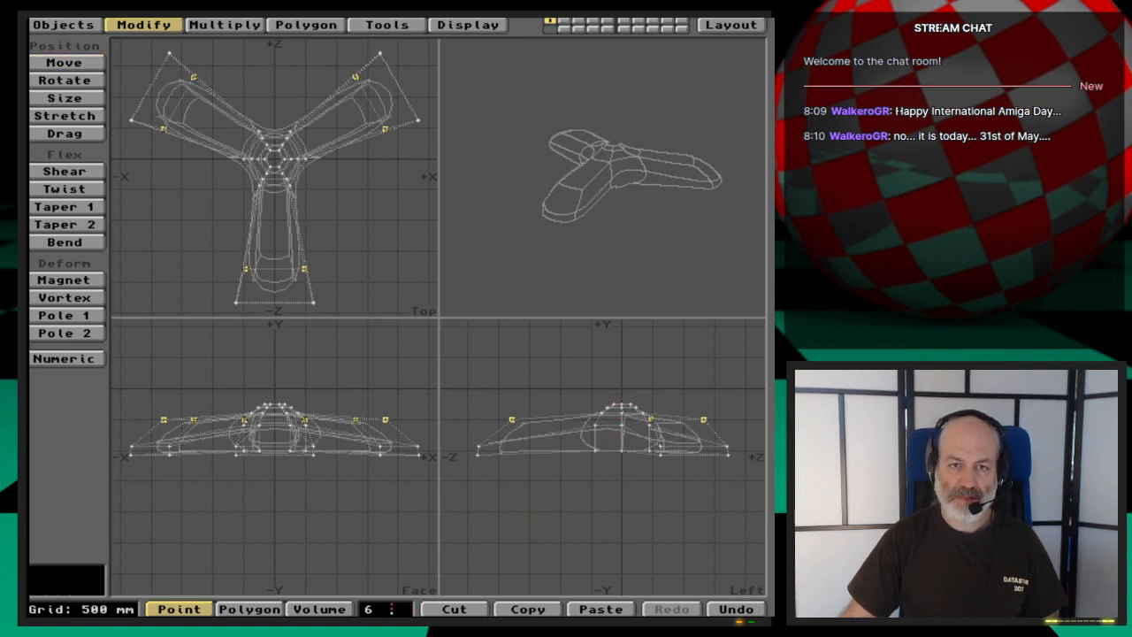
- Replace the selection with the 18 points of the hub's three uppermost rings and raise them 40 mm in the left view
click(392, 608)
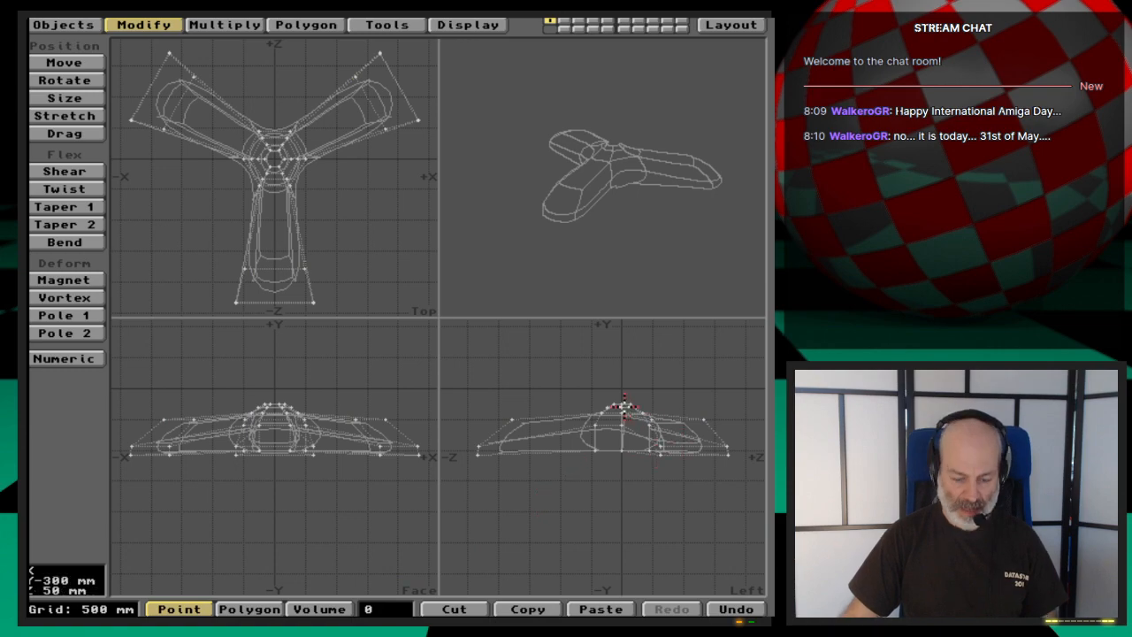
key(period)
key(period)
key(period)
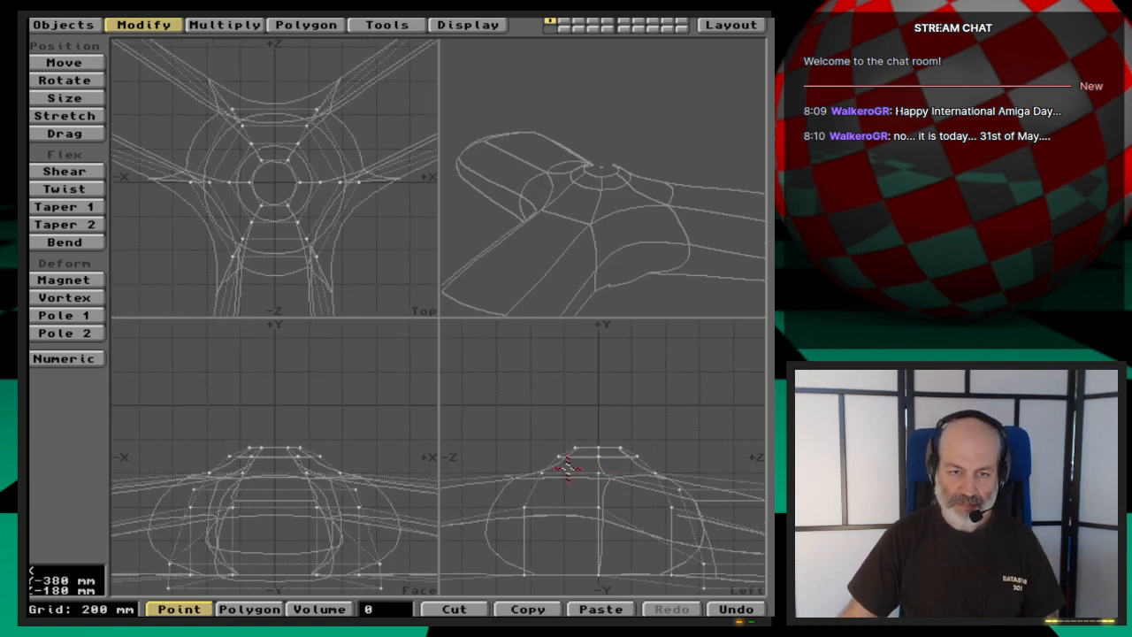
click(542, 471)
drag(550, 456, 624, 452)
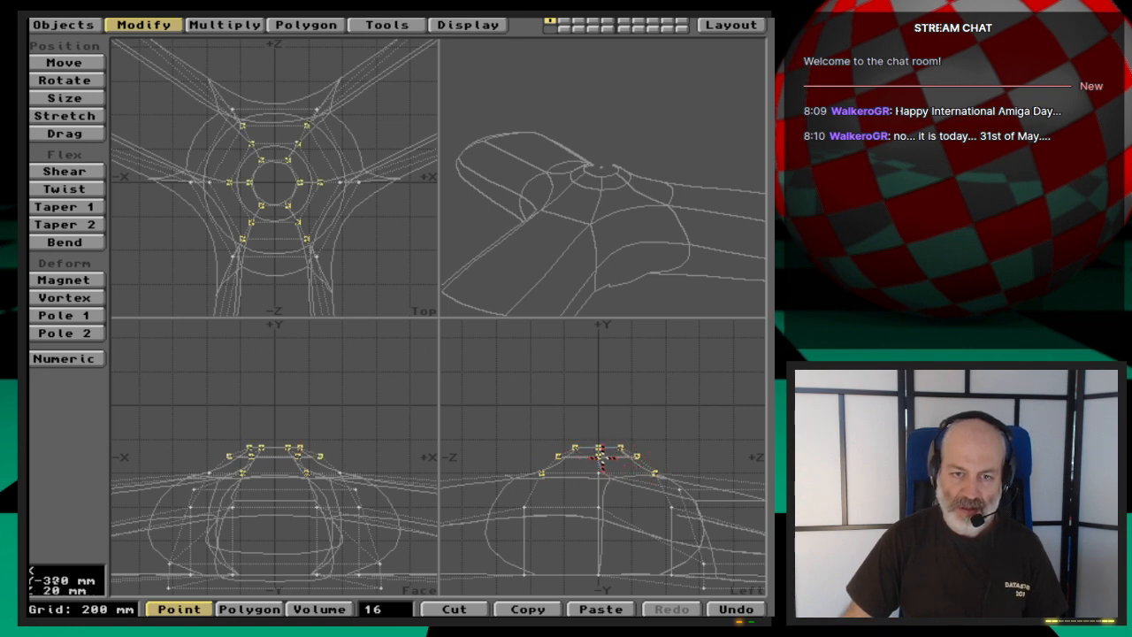
drag(599, 235, 650, 212)
click(631, 207)
click(633, 211)
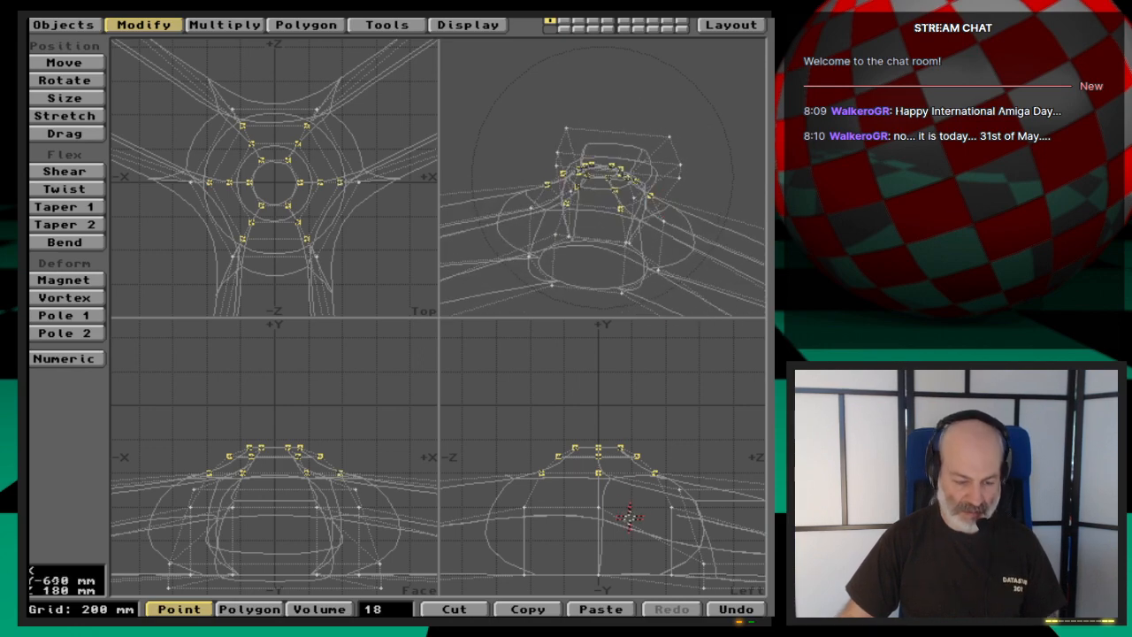
key(t)
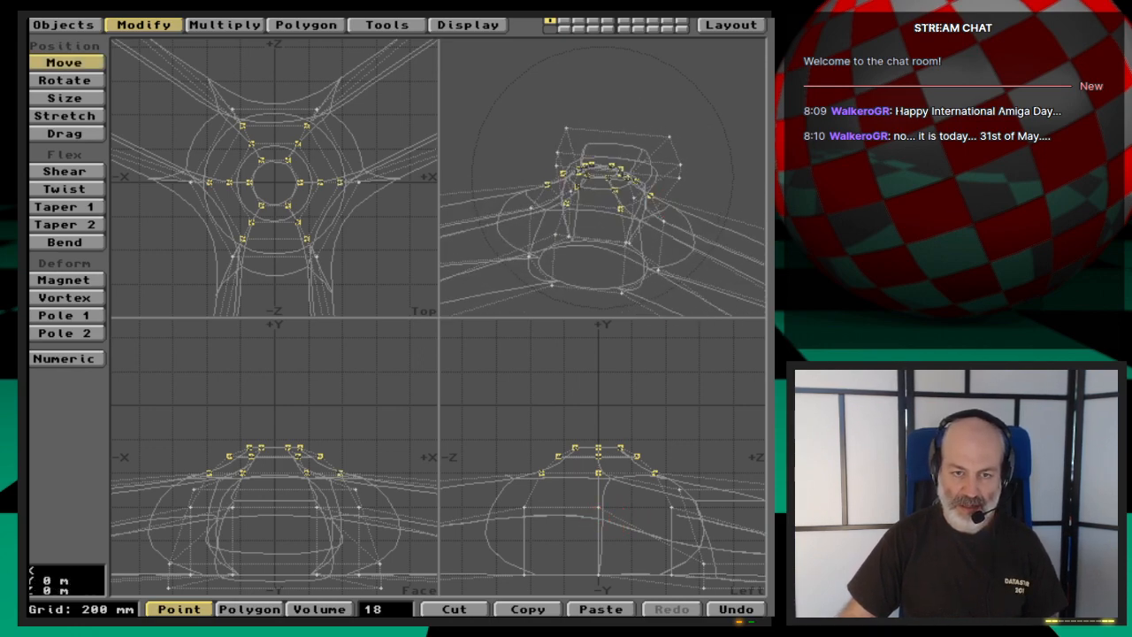
drag(598, 509, 598, 500)
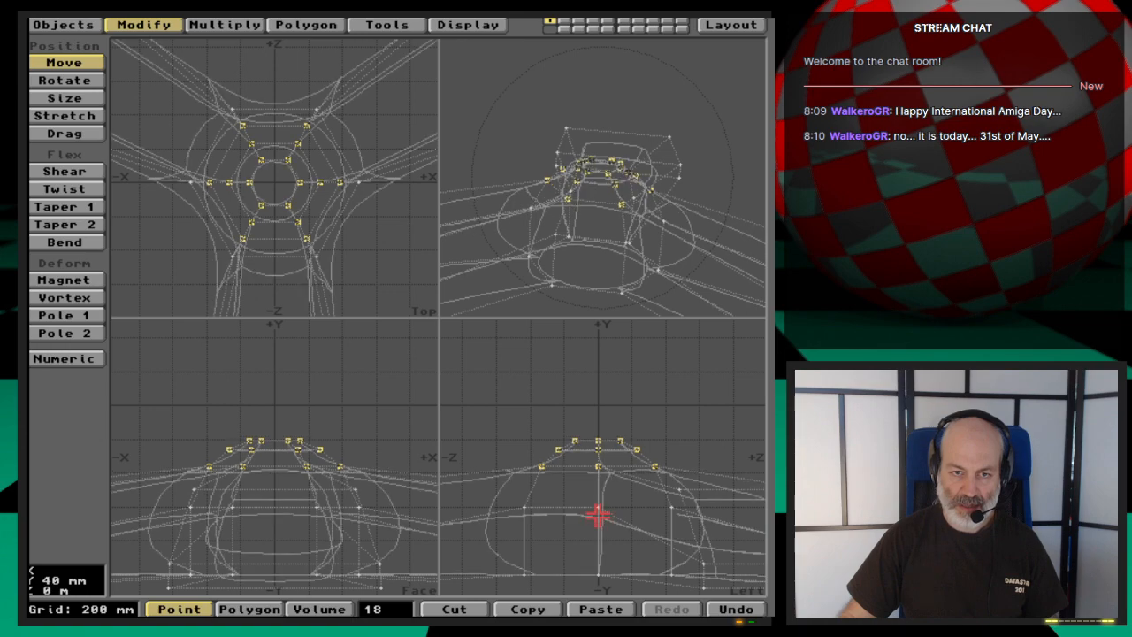
key(space)
key(space)
key(space)
key(space)
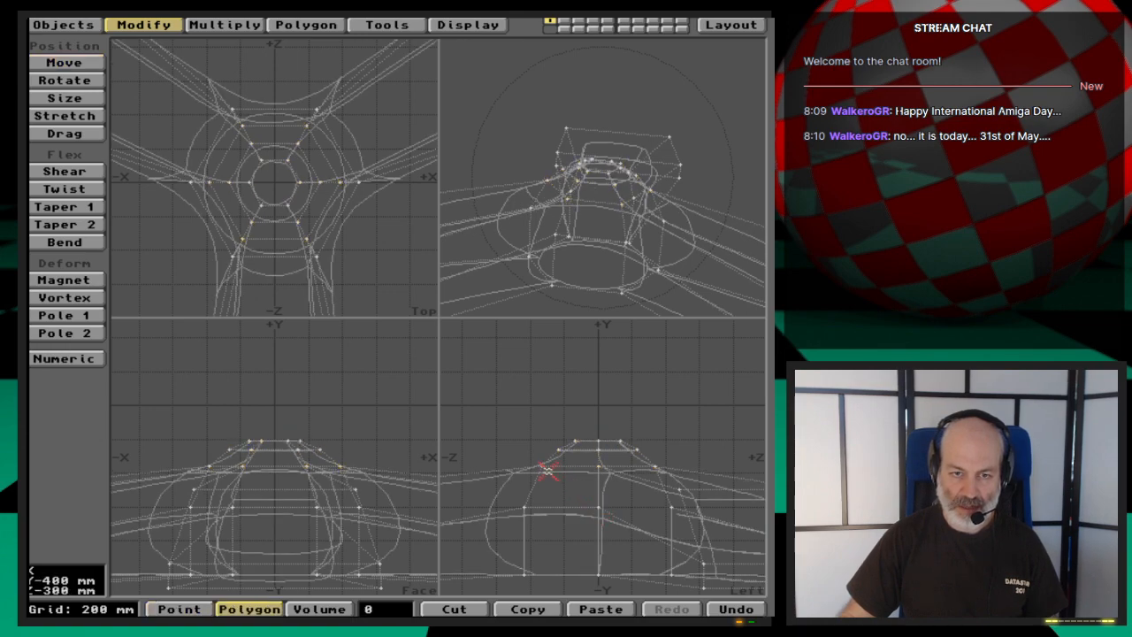
- Deselect the lowest of the three selected rings and raise the remaining twelve hub points a little further
click(542, 469)
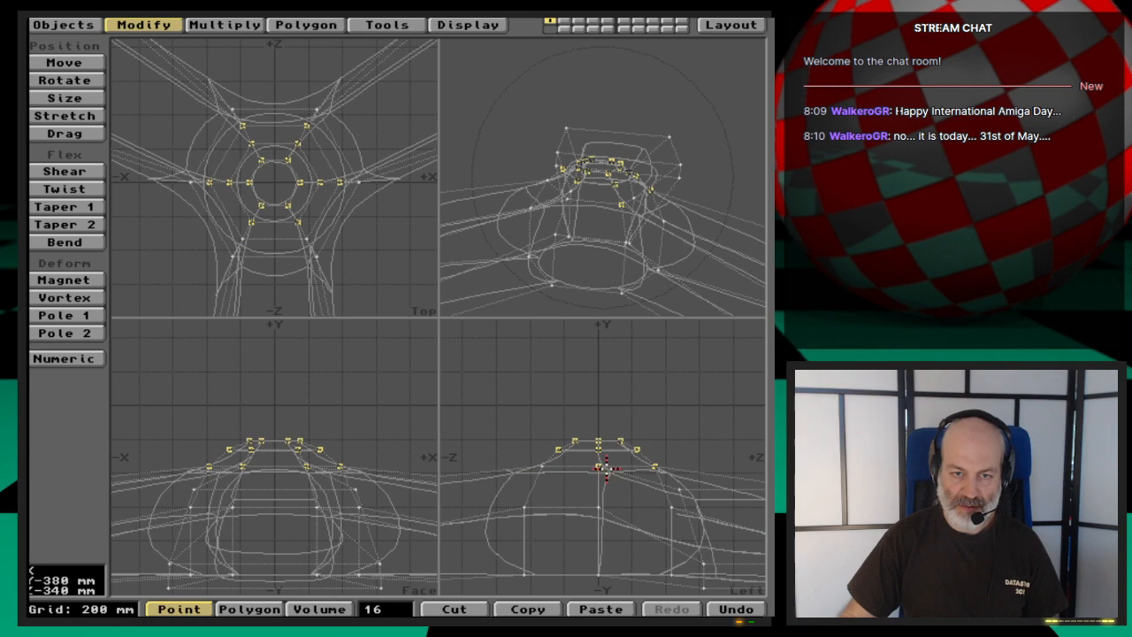
click(600, 467)
click(655, 467)
key(t)
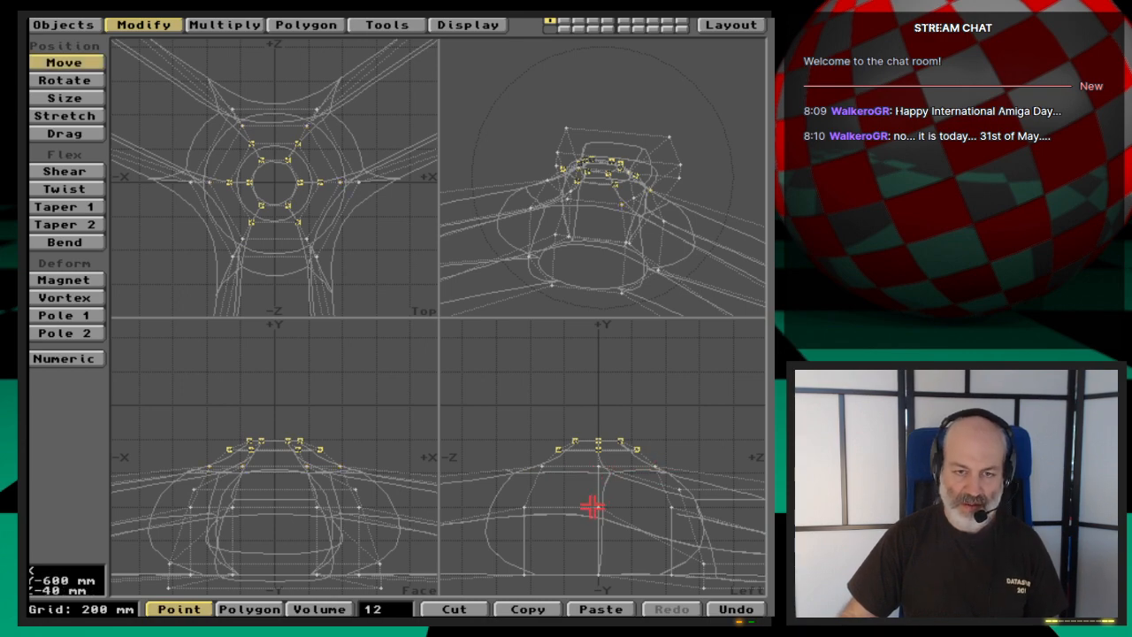
drag(592, 507, 594, 504)
key(space)
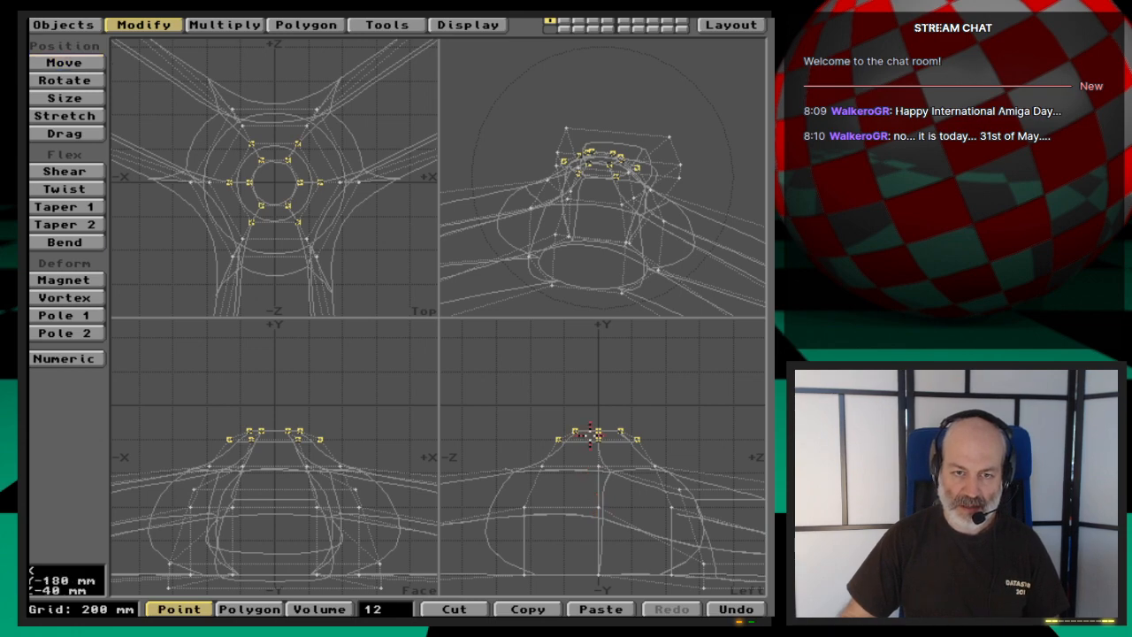
- Deselect the lower of the two remaining rings and raise the hub's six topmost points 60 mm
mouse_move(604, 442)
mouse_down()
mouse_move(614, 446)
mouse_move(595, 457)
mouse_move(594, 446)
mouse_up()
key(t)
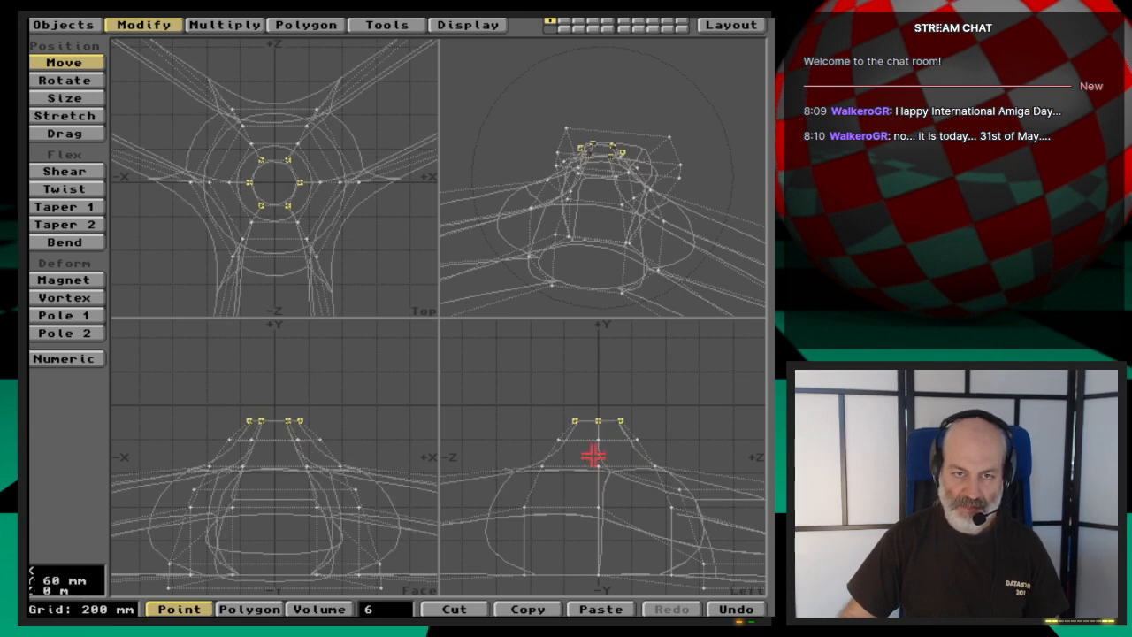
key(space)
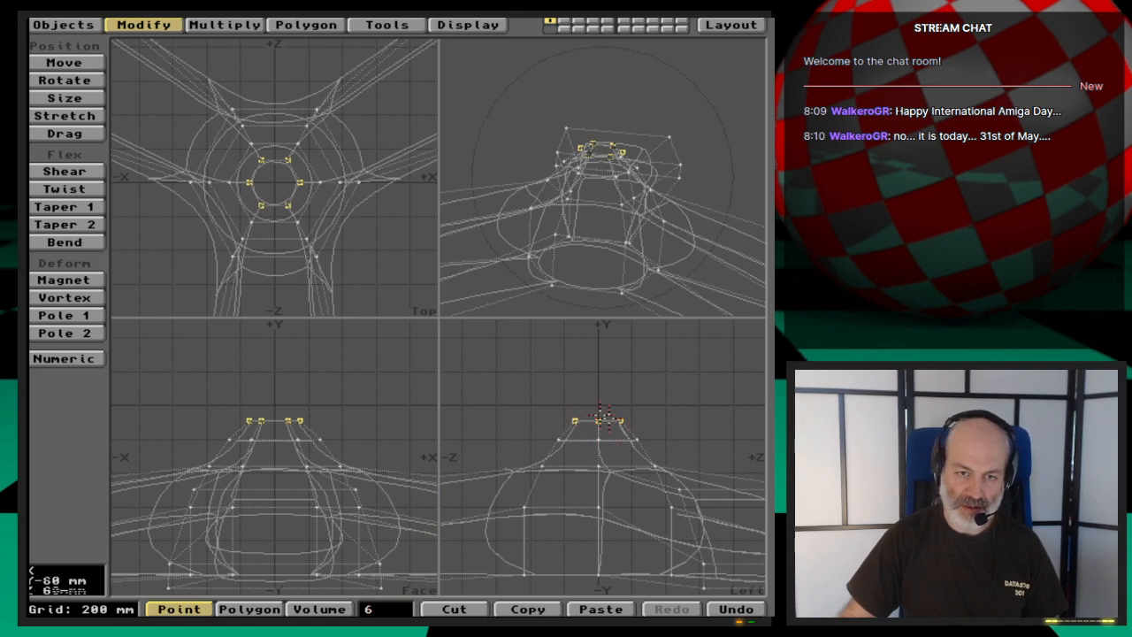
- Clear the point selection and examine the propeller's shape from the side, from underneath and from above
click(386, 608)
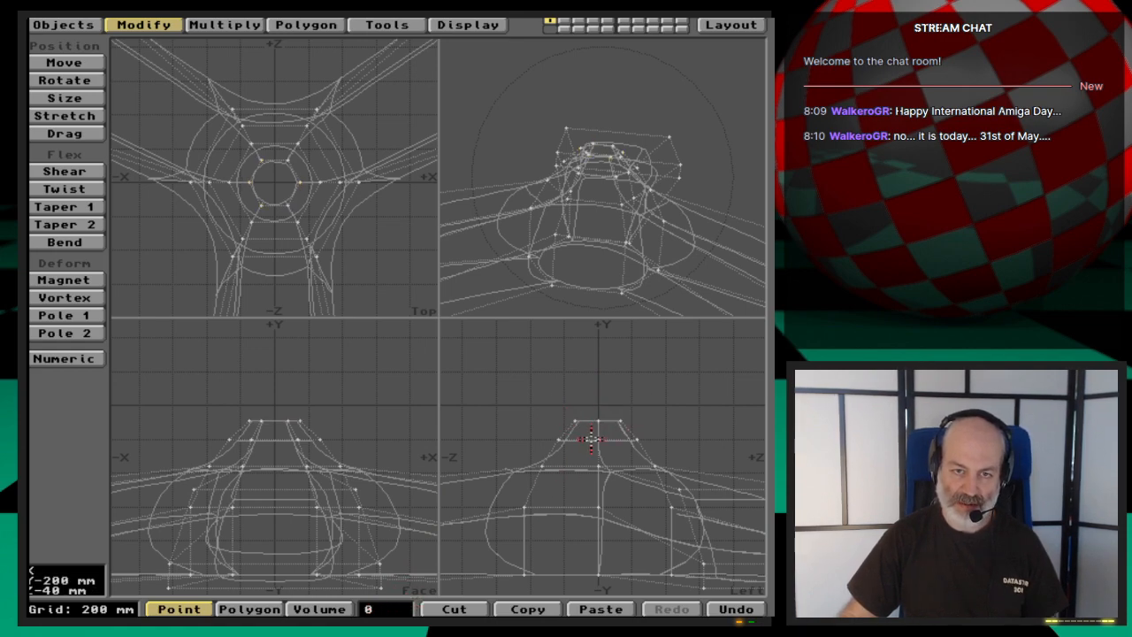
key(comma)
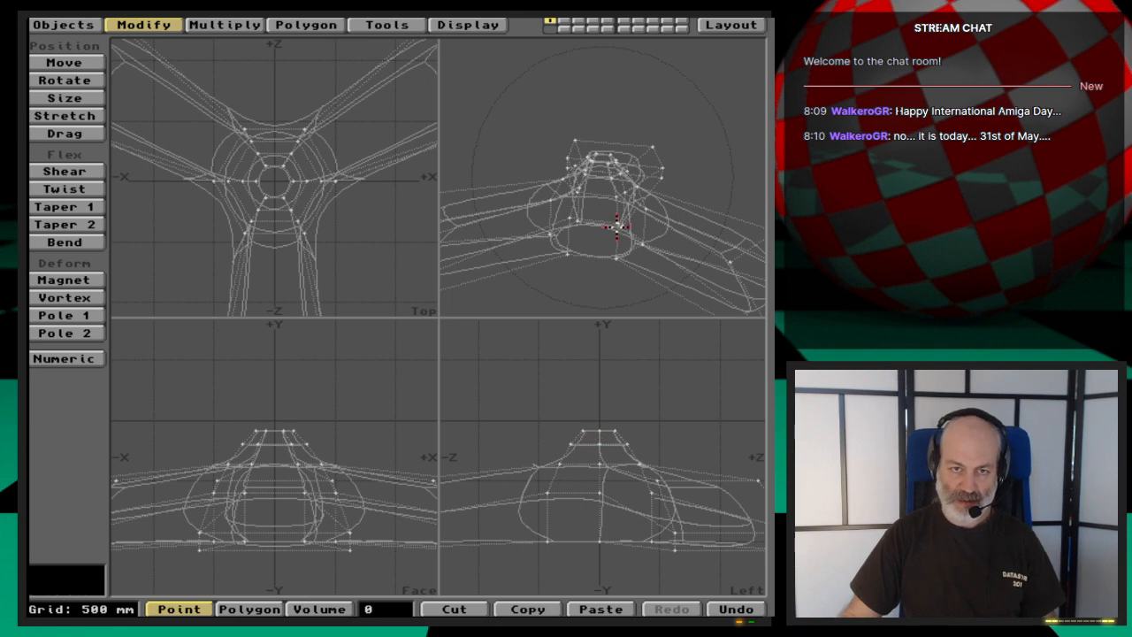
key(comma)
drag(625, 250, 637, 194)
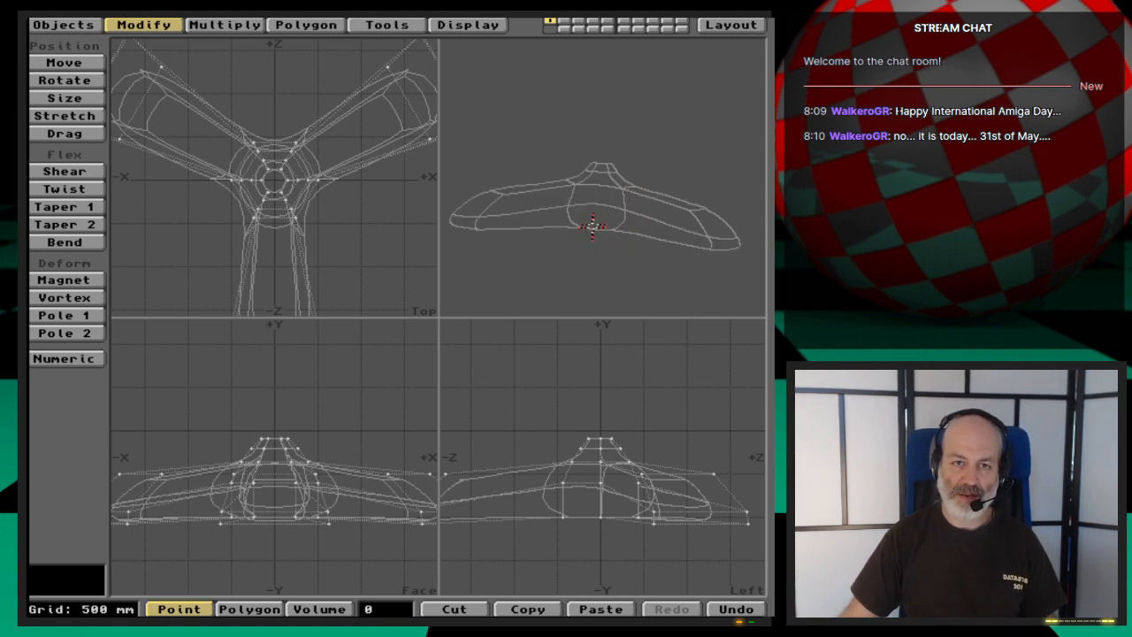
drag(592, 226, 670, 223)
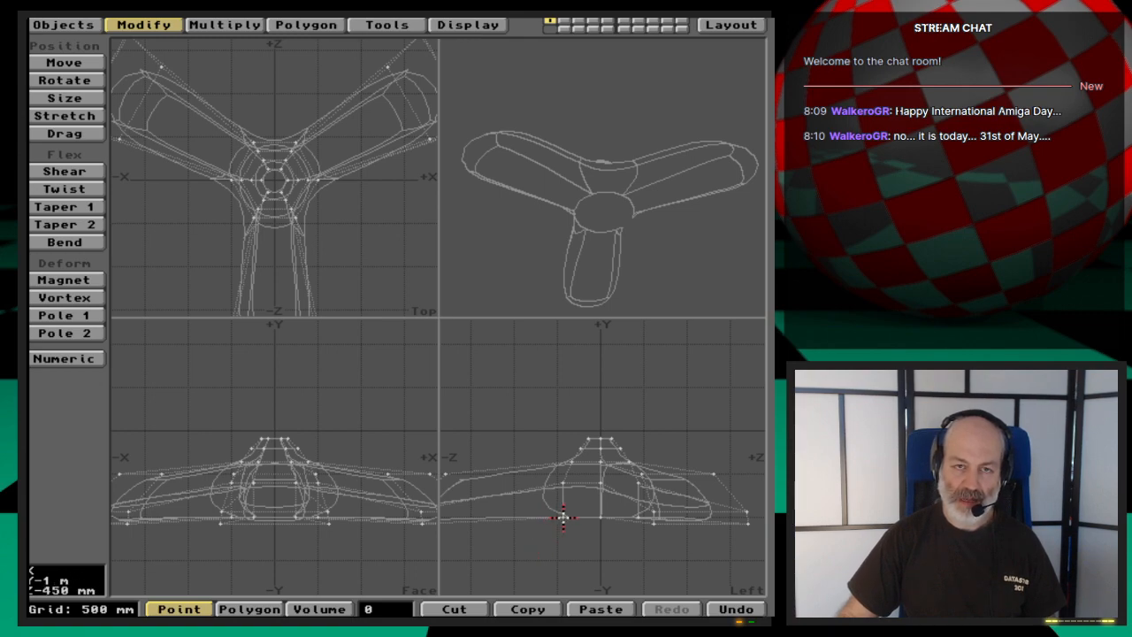
drag(664, 235, 620, 254)
key(a)
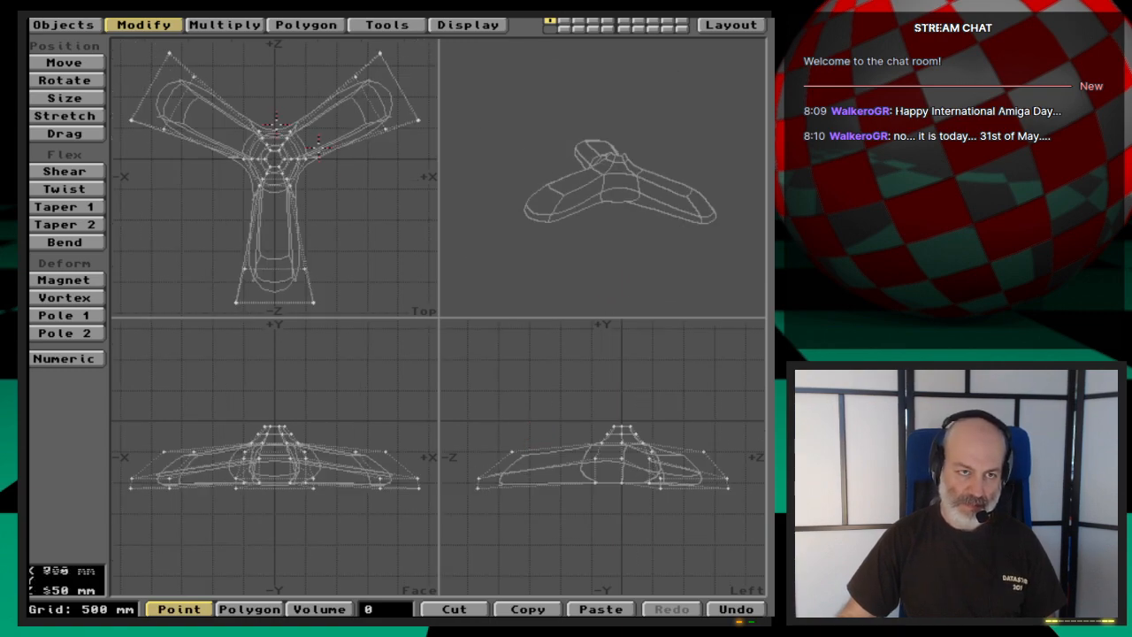
- Twist the whole propeller about the hub's centre by -45° in the top view
click(208, 25)
click(144, 24)
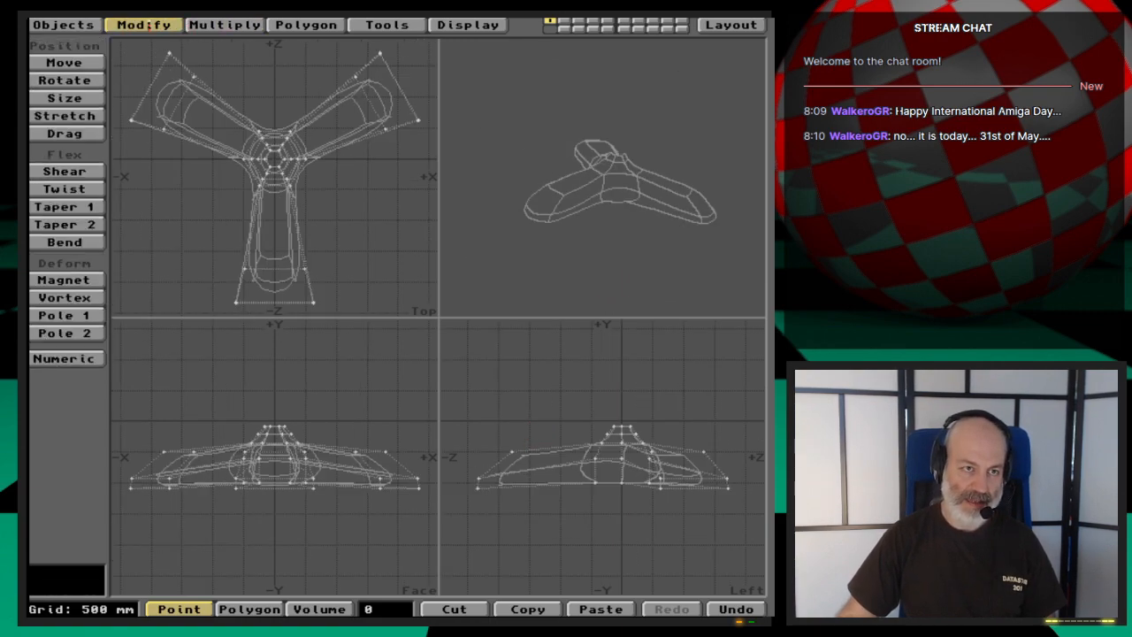
click(66, 188)
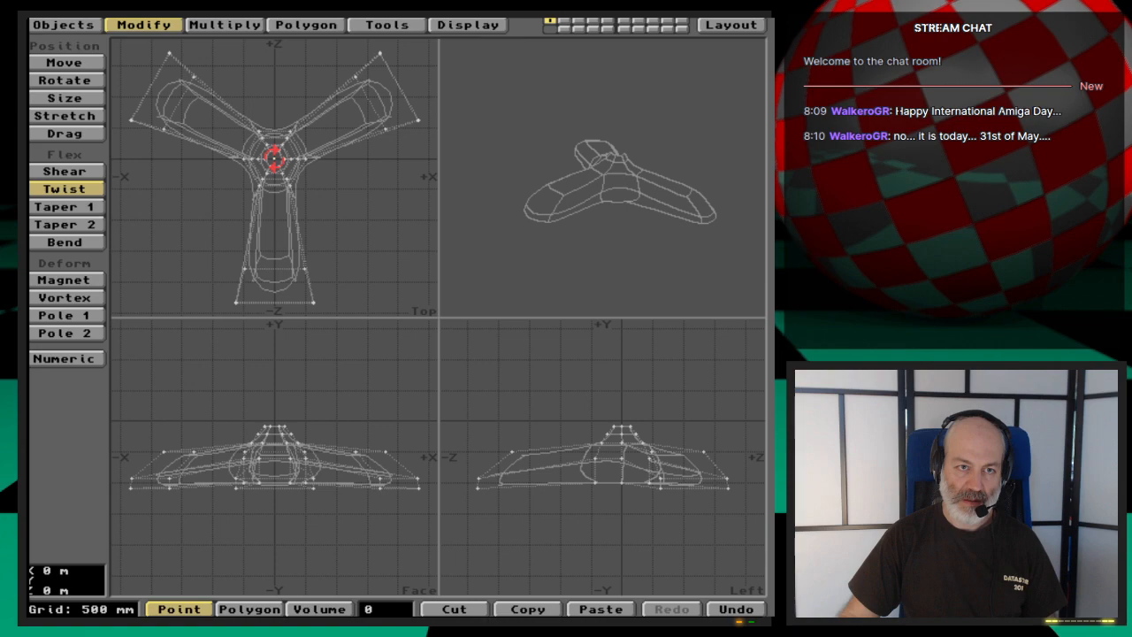
mouse_move(274, 159)
mouse_down()
mouse_move(229, 159)
mouse_move(285, 156)
mouse_up()
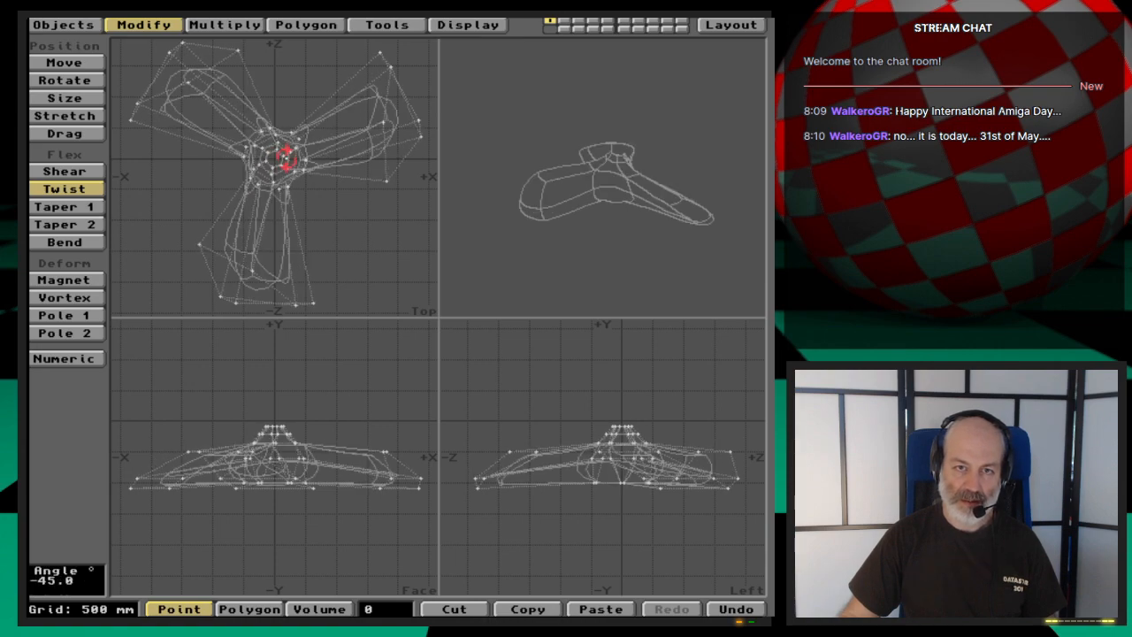
drag(626, 188, 676, 218)
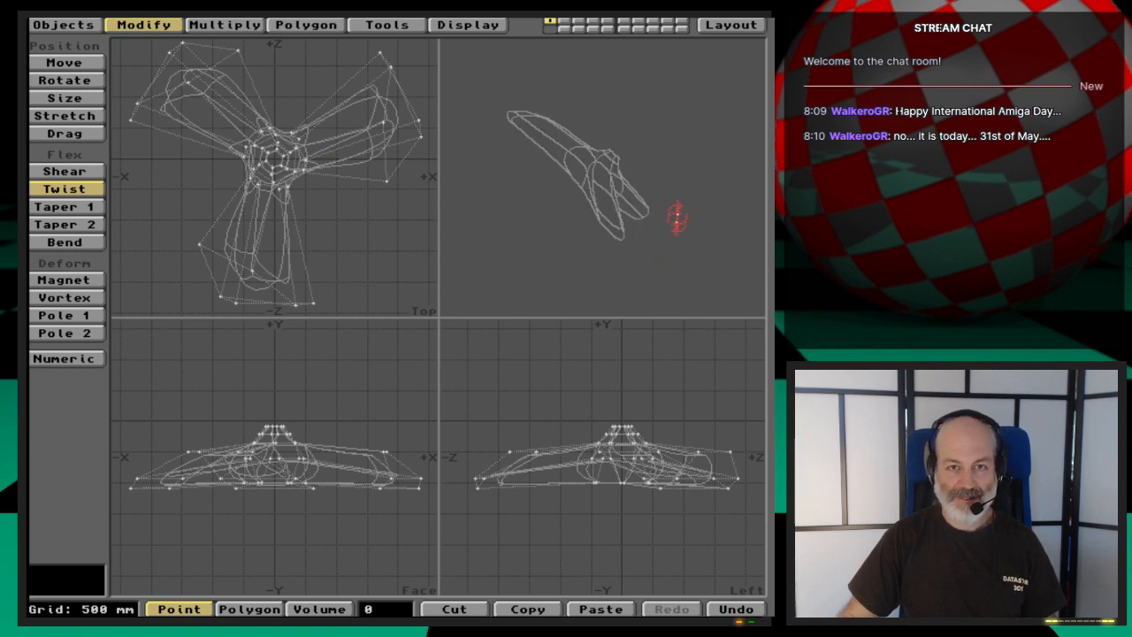
drag(580, 244, 660, 227)
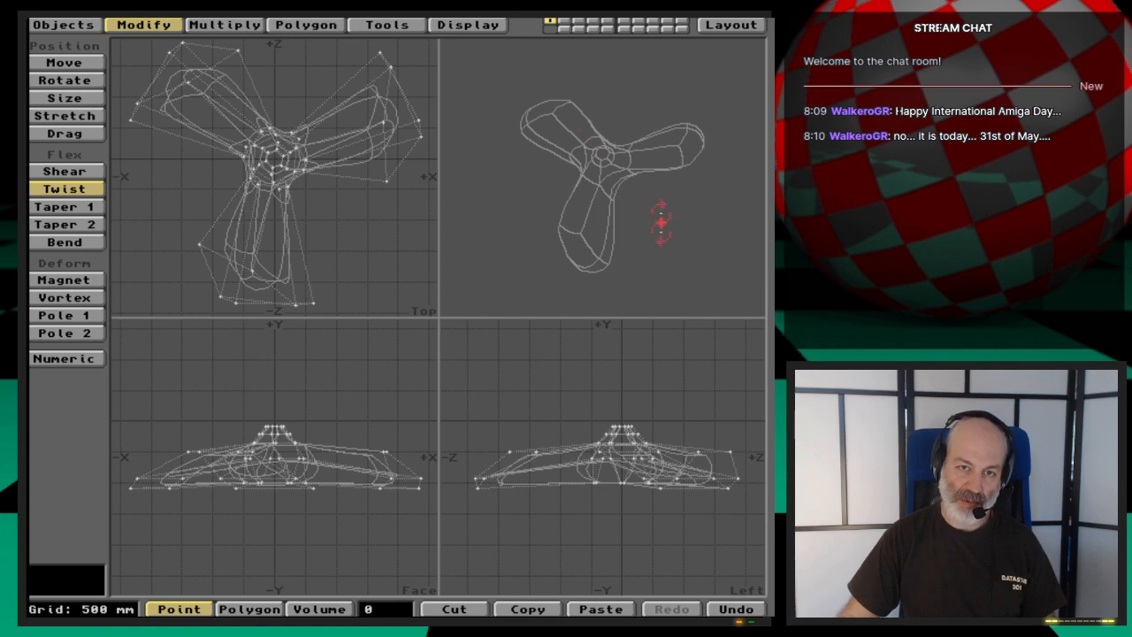
key(space)
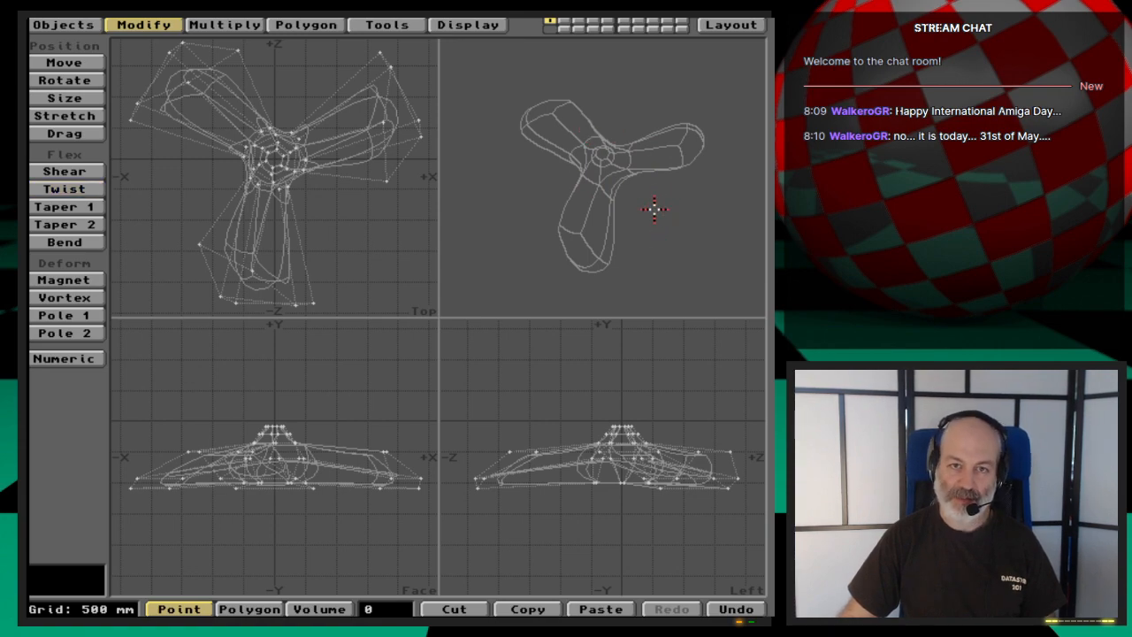
- Try freezing the MetaNURBS propeller into polygons, and undo it
key(ctrl+d)
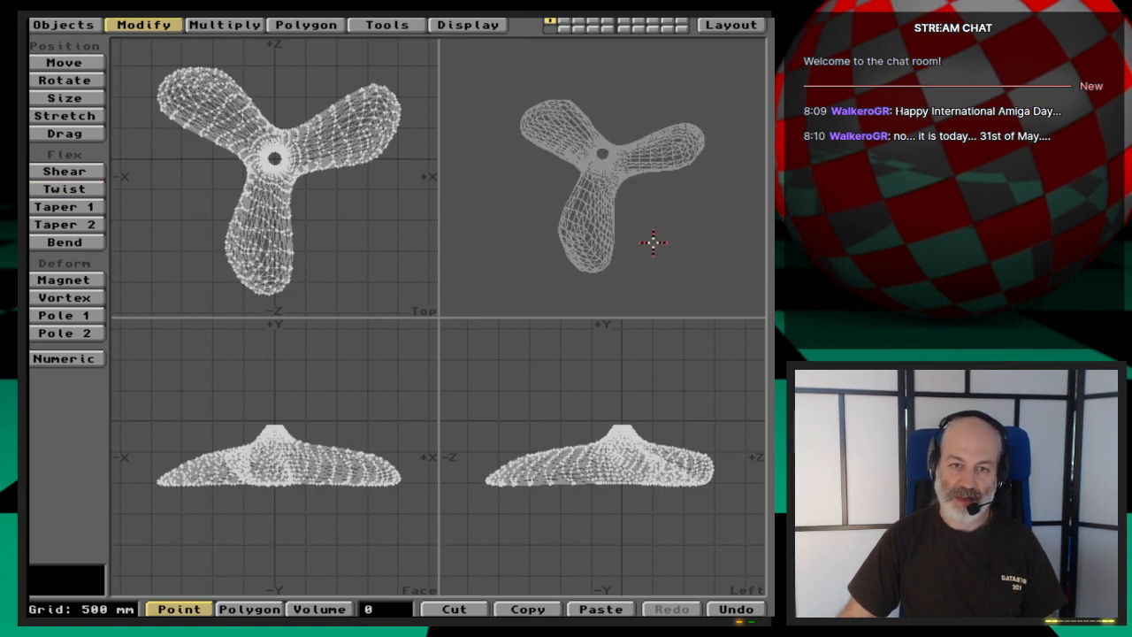
key(u)
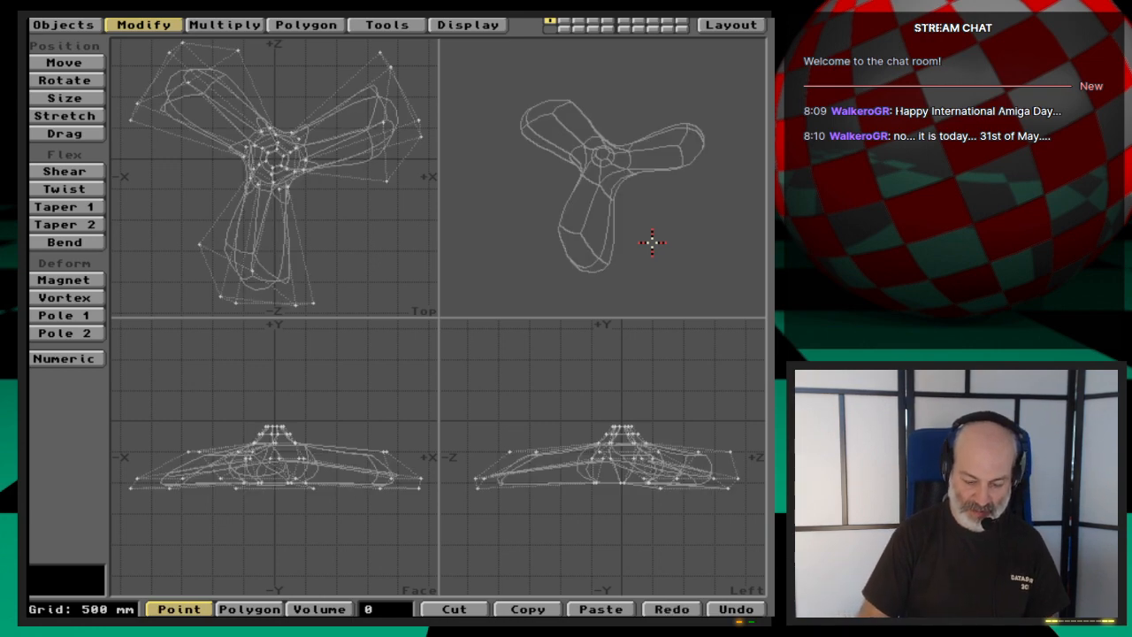
- Set the polygon type to Quadrangles in the data options and freeze the MetaNURBS propeller into polygons
key(o)
click(359, 291)
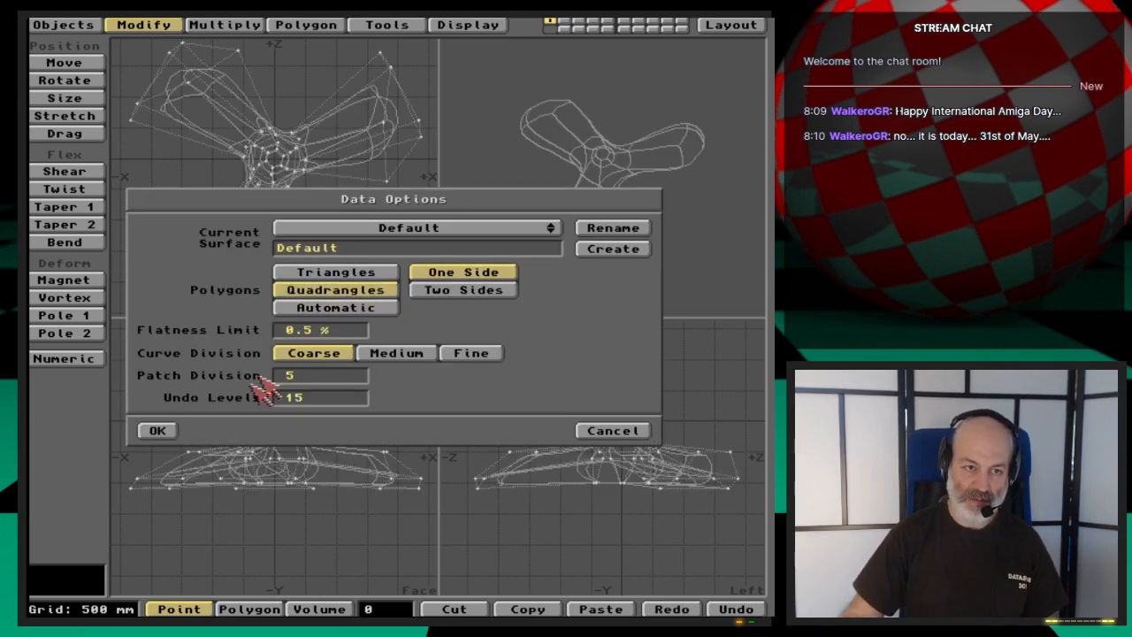
click(158, 430)
key(ctrl+d)
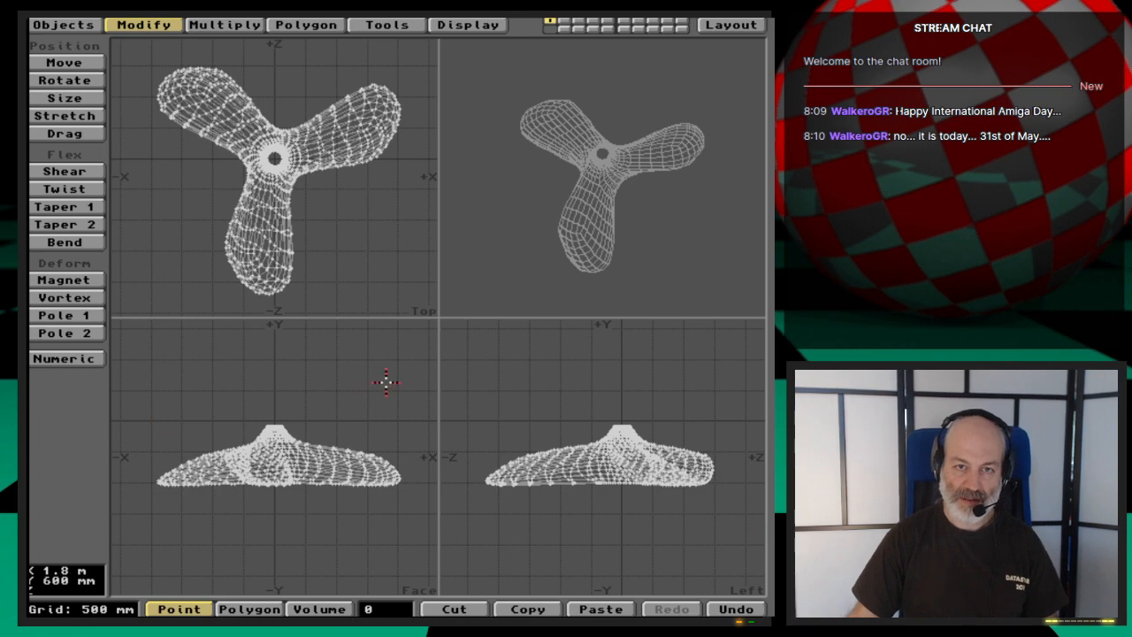
key(period)
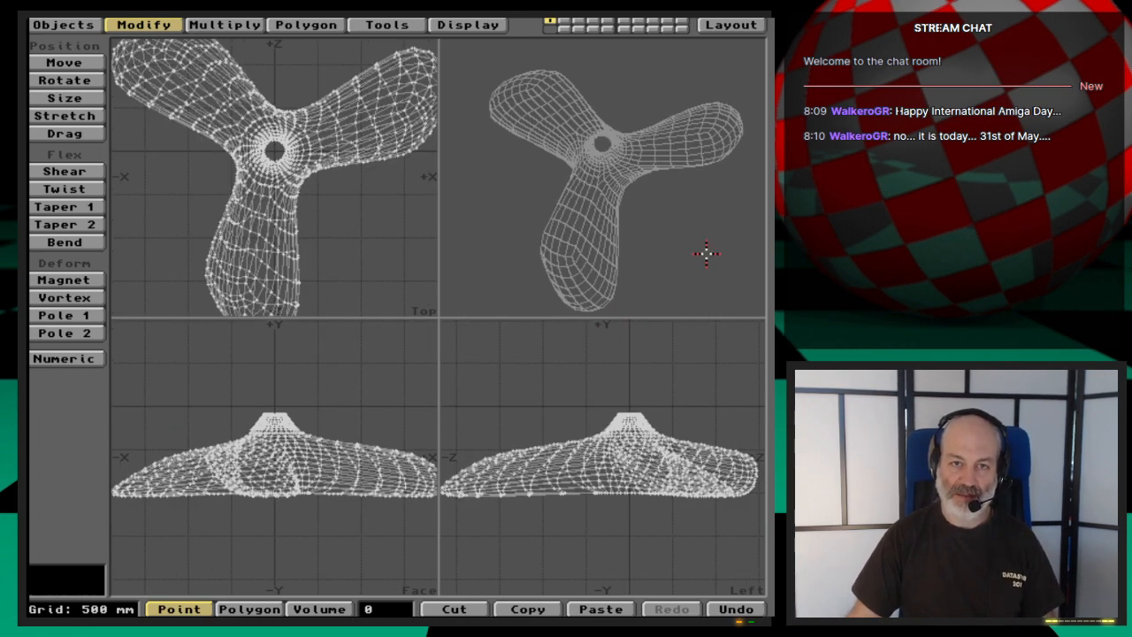
- Orbit the propeller to view it edge-on and undo the freeze into polygons
drag(707, 254, 586, 230)
key(u)
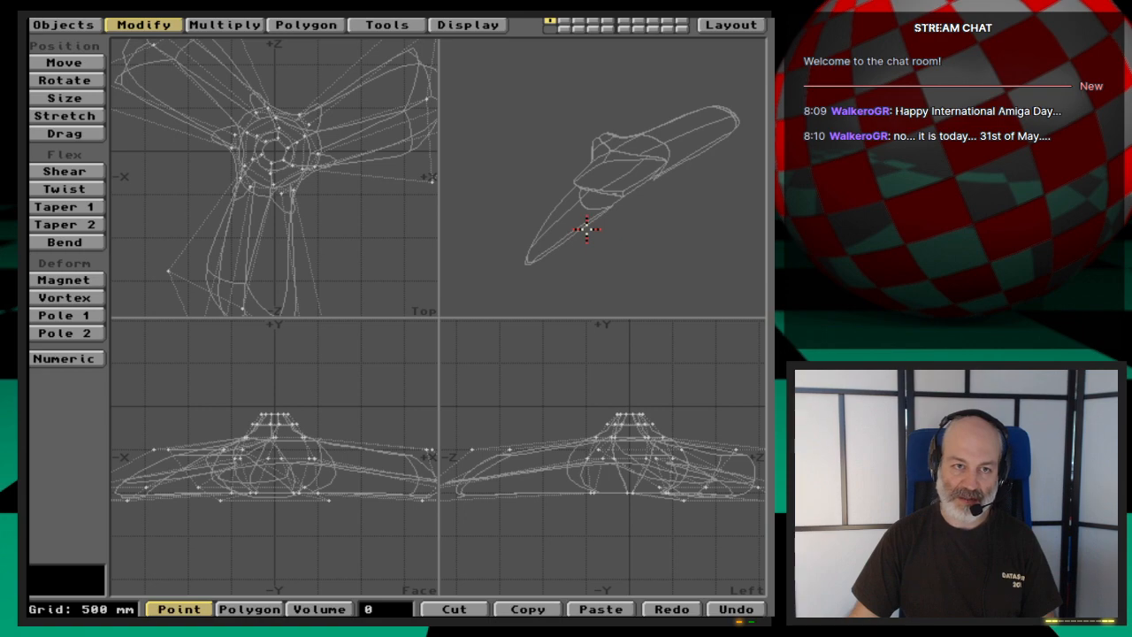
key(u)
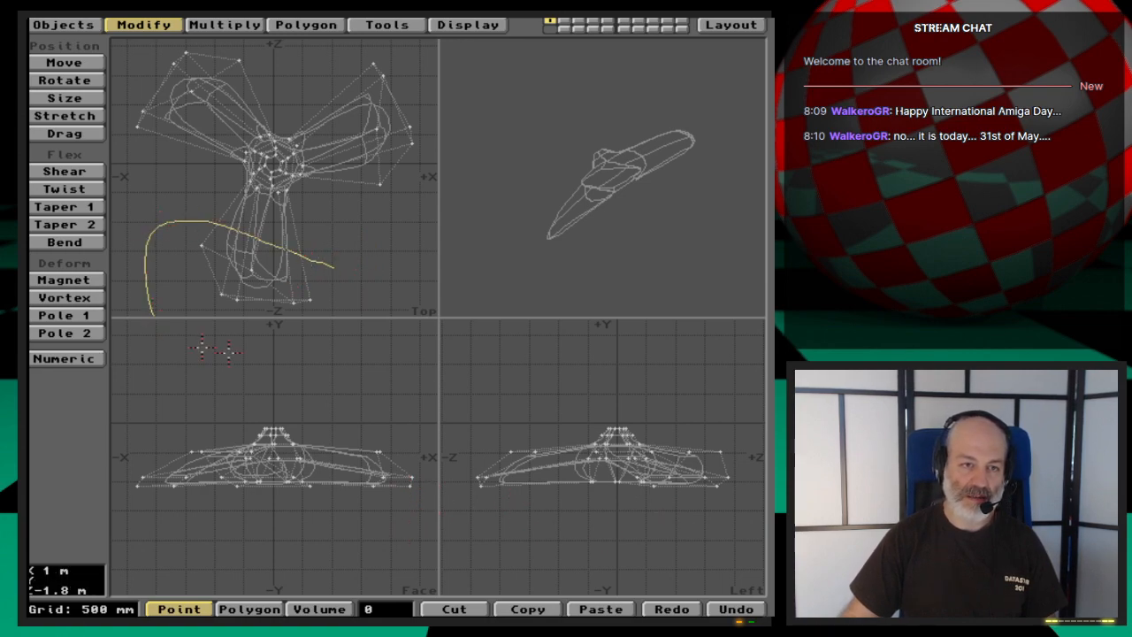
- Select the control points around the tip of the -Z blade and examine the blade closely from several angles
right_drag(322, 283, 346, 285)
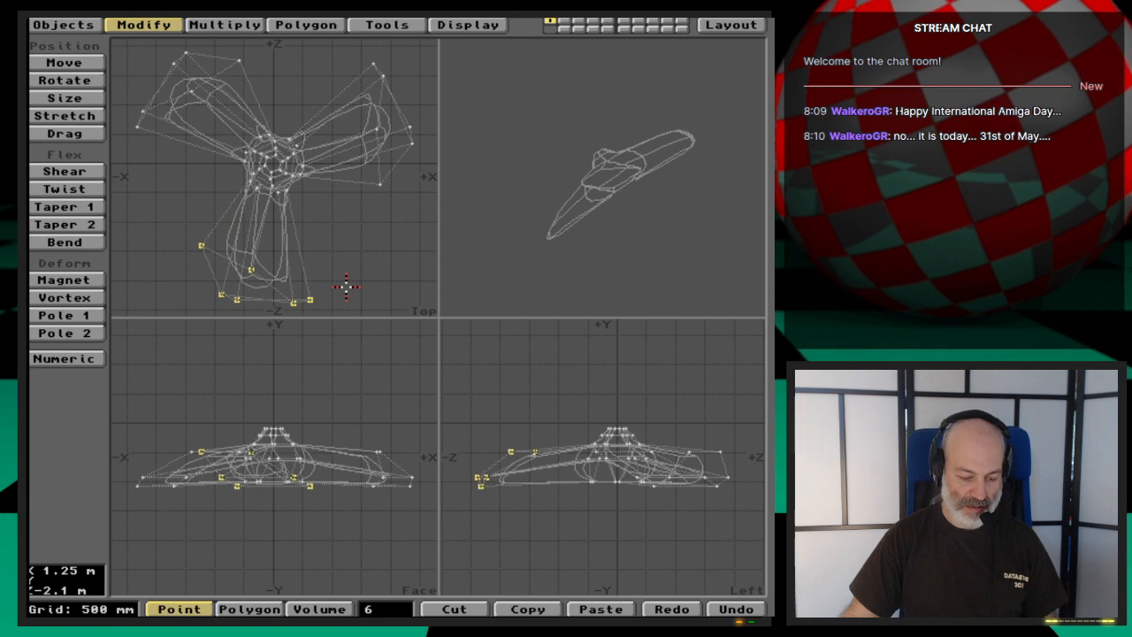
key(shift+a)
drag(656, 170, 703, 172)
drag(677, 211, 662, 157)
drag(629, 195, 668, 192)
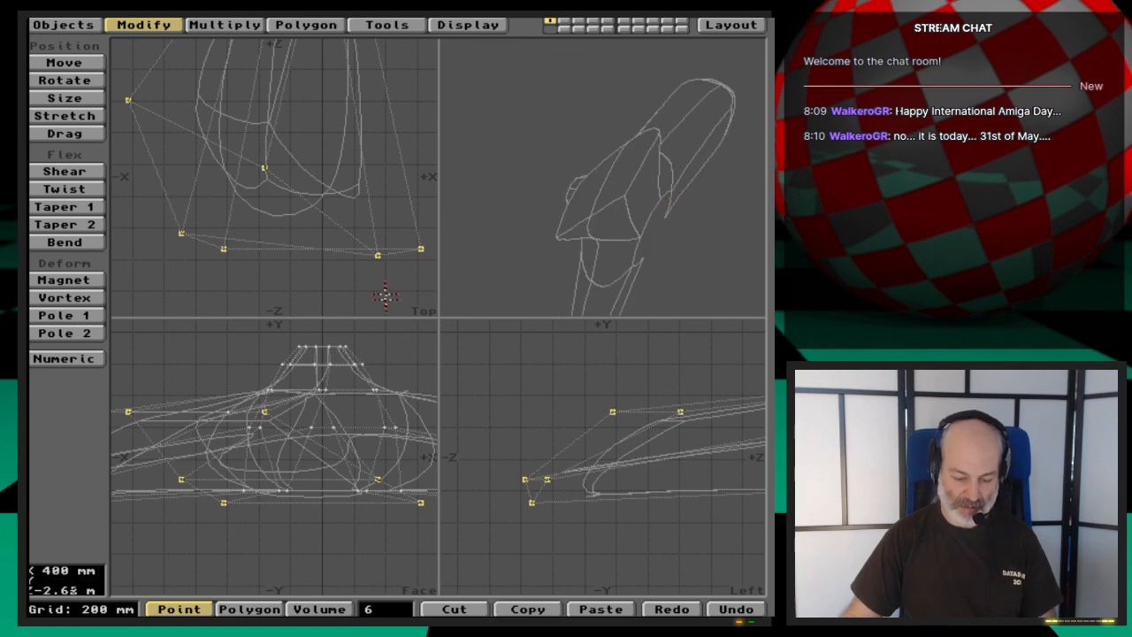
- Clear the point selection and undo the twist of the whole propeller
click(390, 609)
key(u)
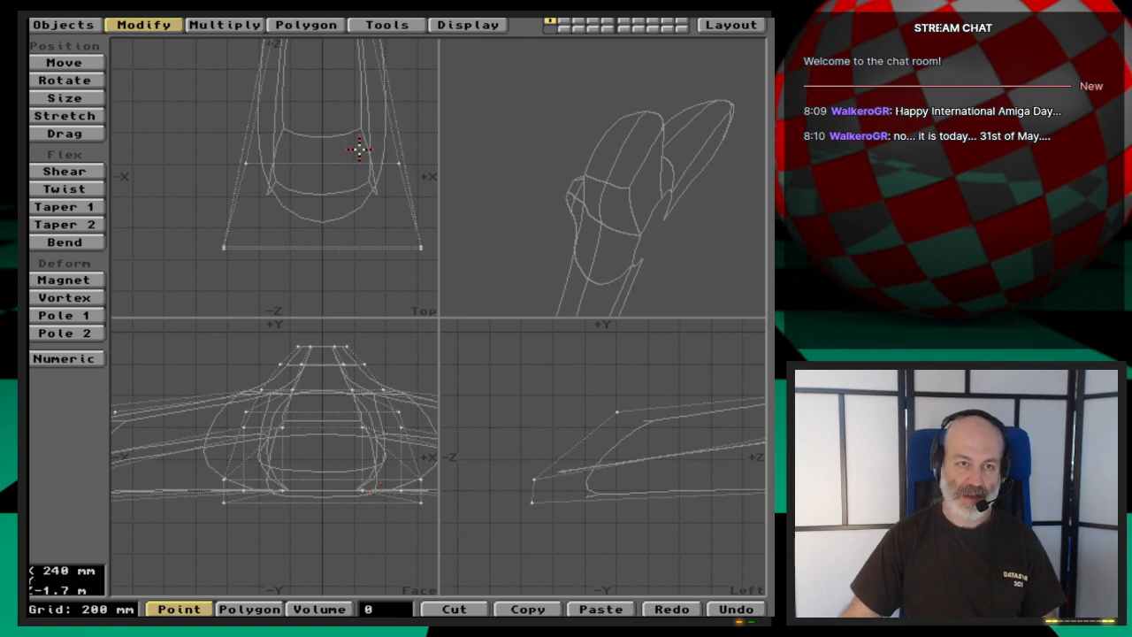
- Select only the two end polygons at the tip of the -Z blade
key(space)
click(319, 224)
click(318, 247)
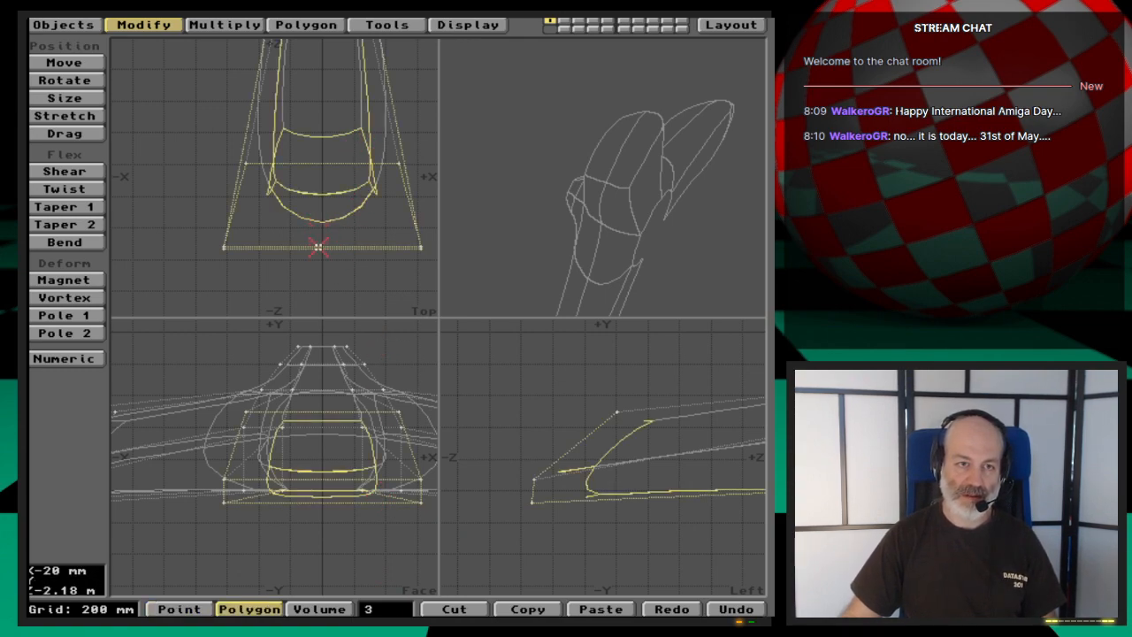
click(283, 62)
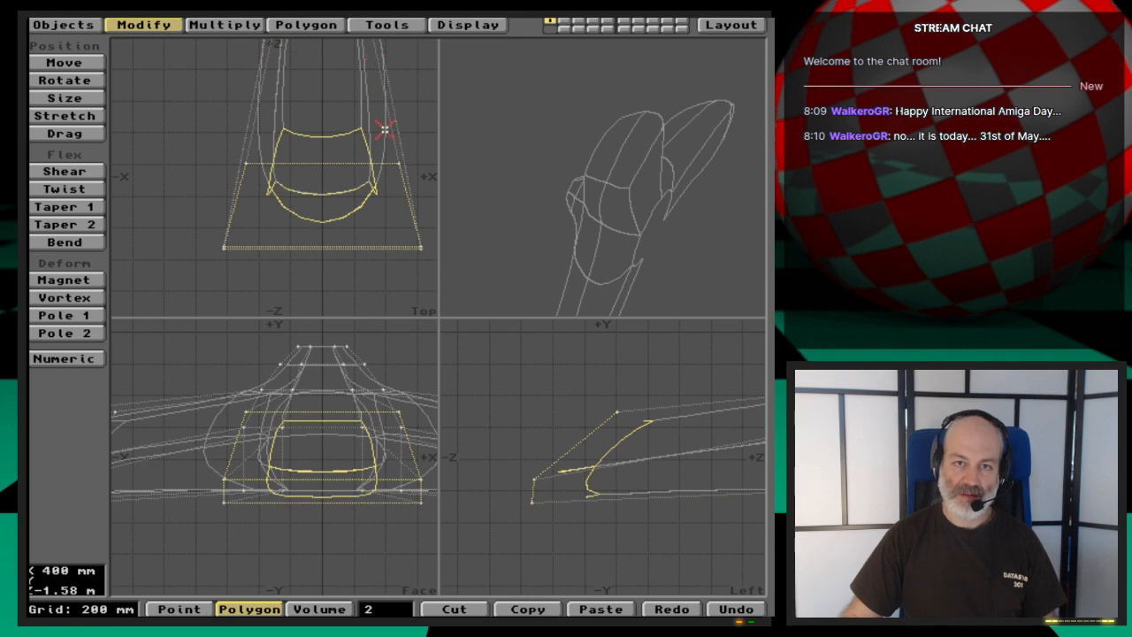
key(a)
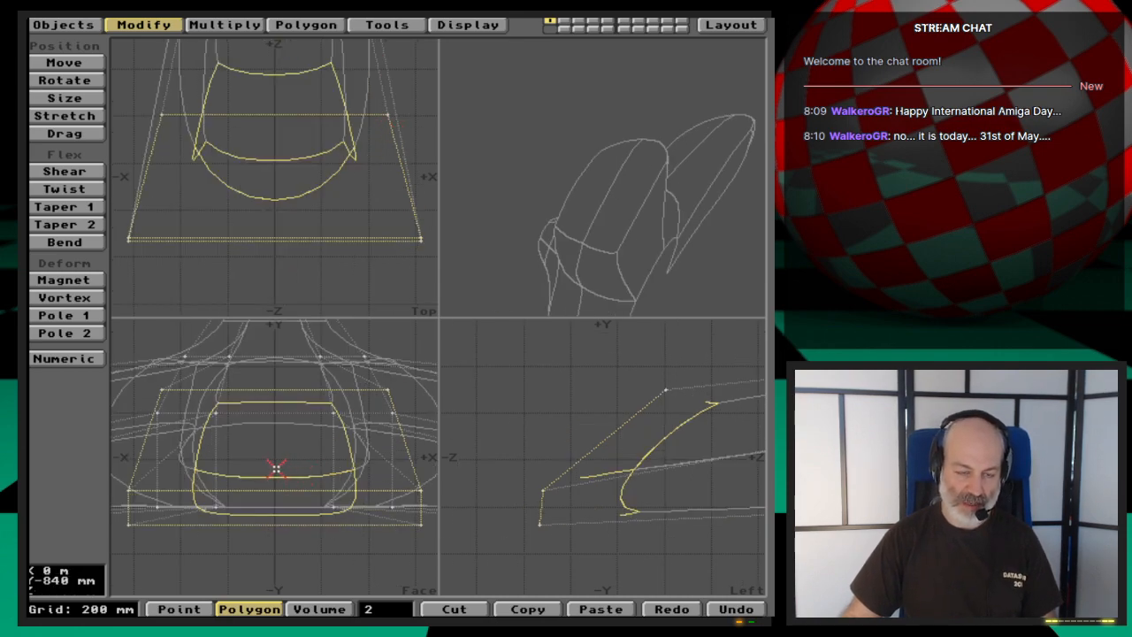
- Try rotating the blade's tip polygons by about 27° in the face view, undo the rotation and clear the selection
key(y)
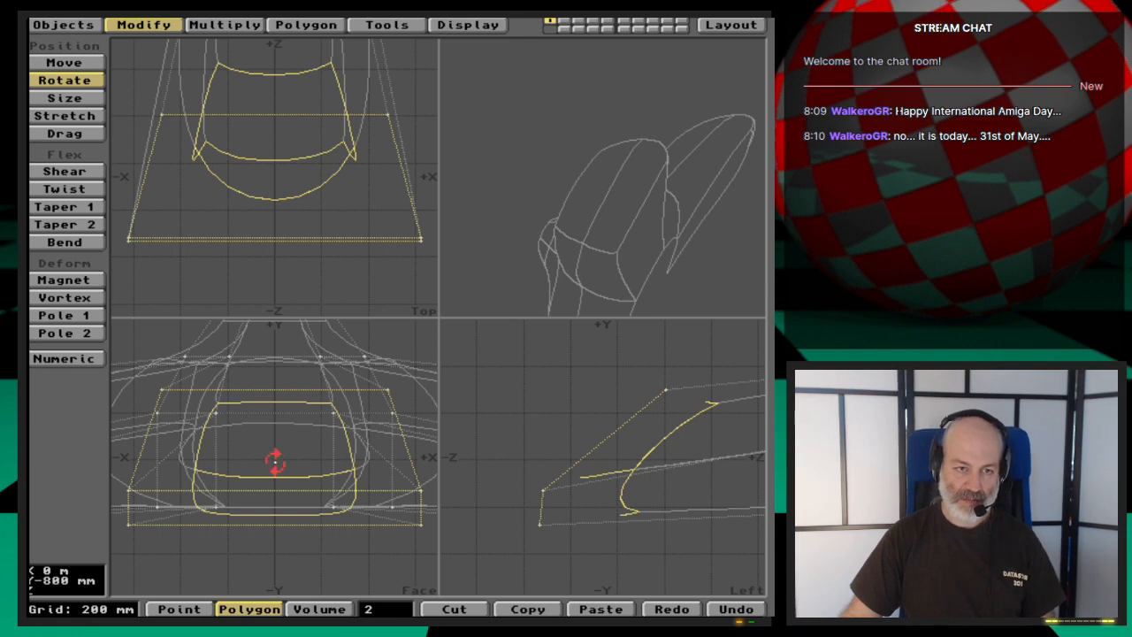
drag(274, 460, 332, 460)
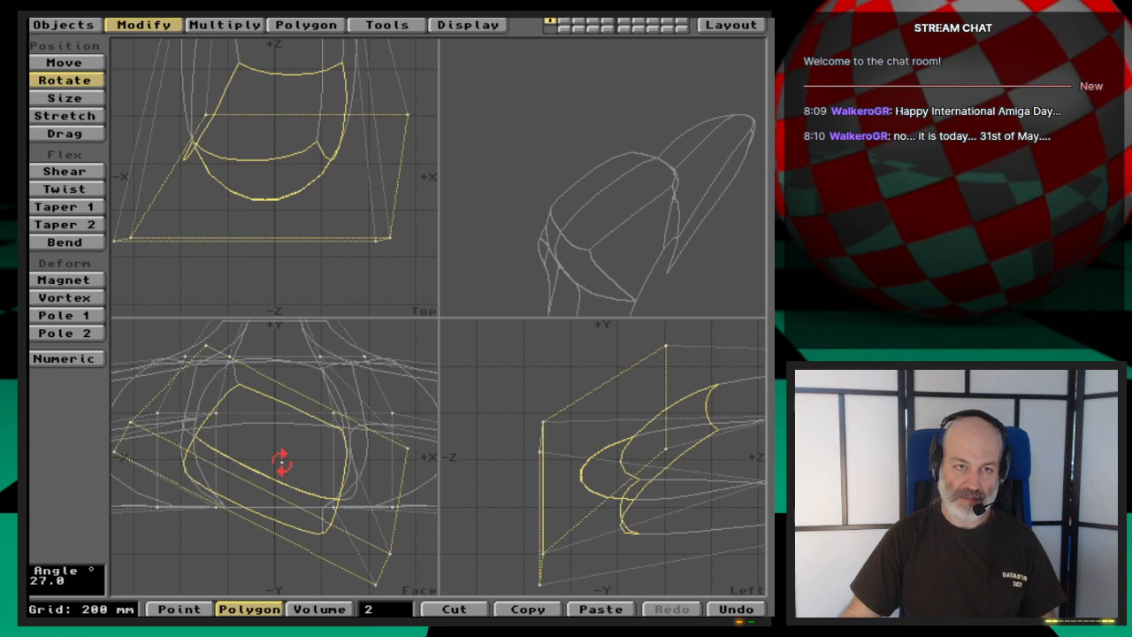
drag(574, 177, 651, 213)
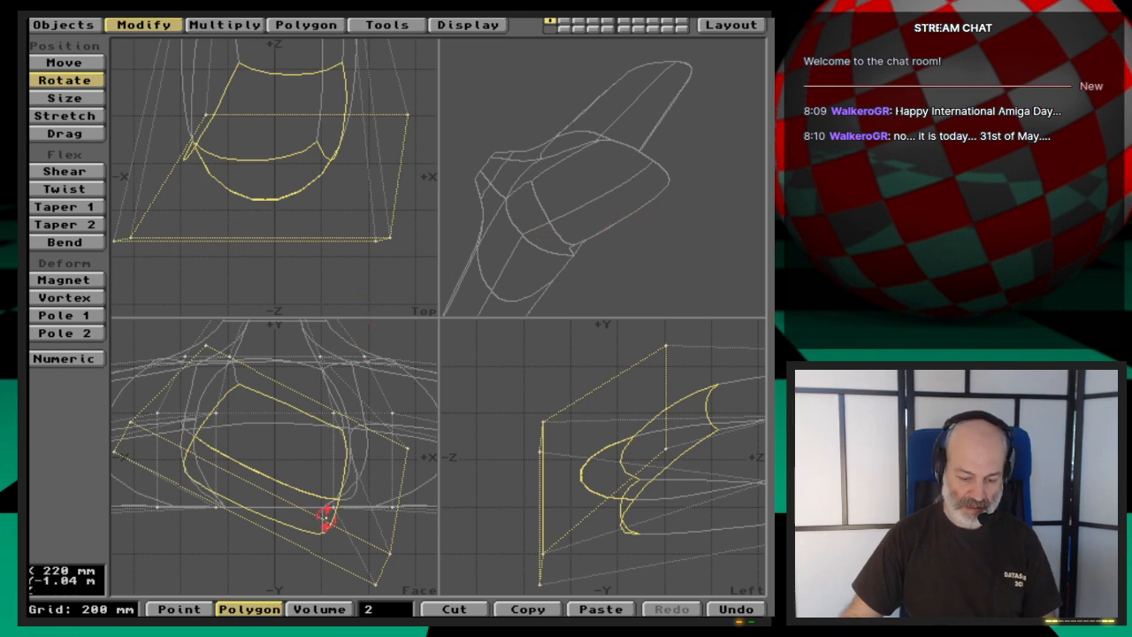
key(u)
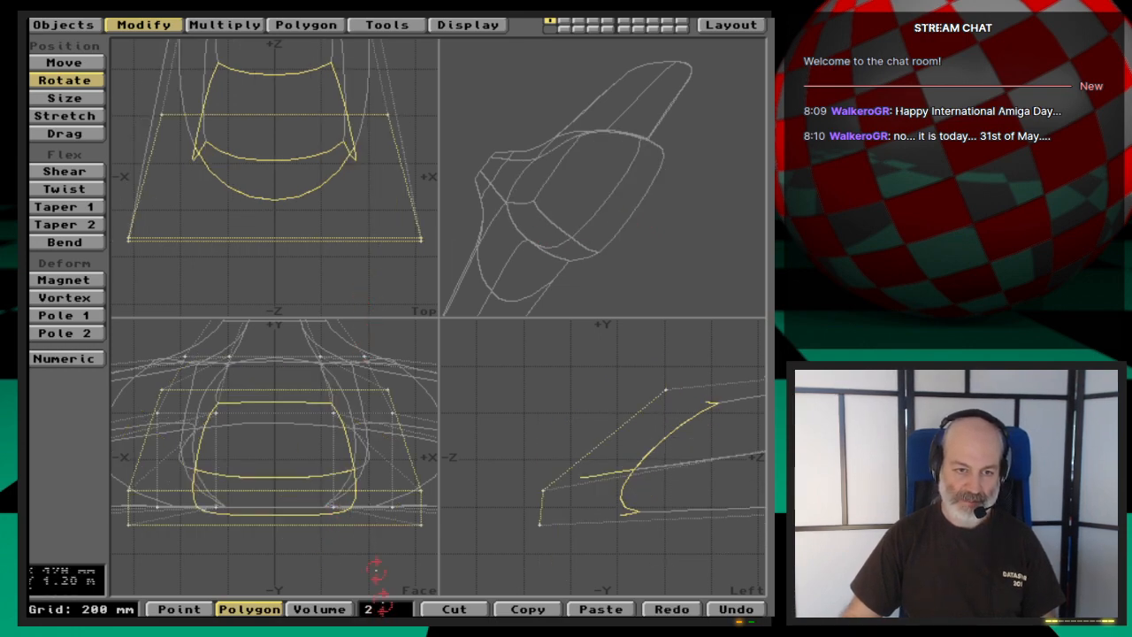
key(space)
key(slash)
key(a)
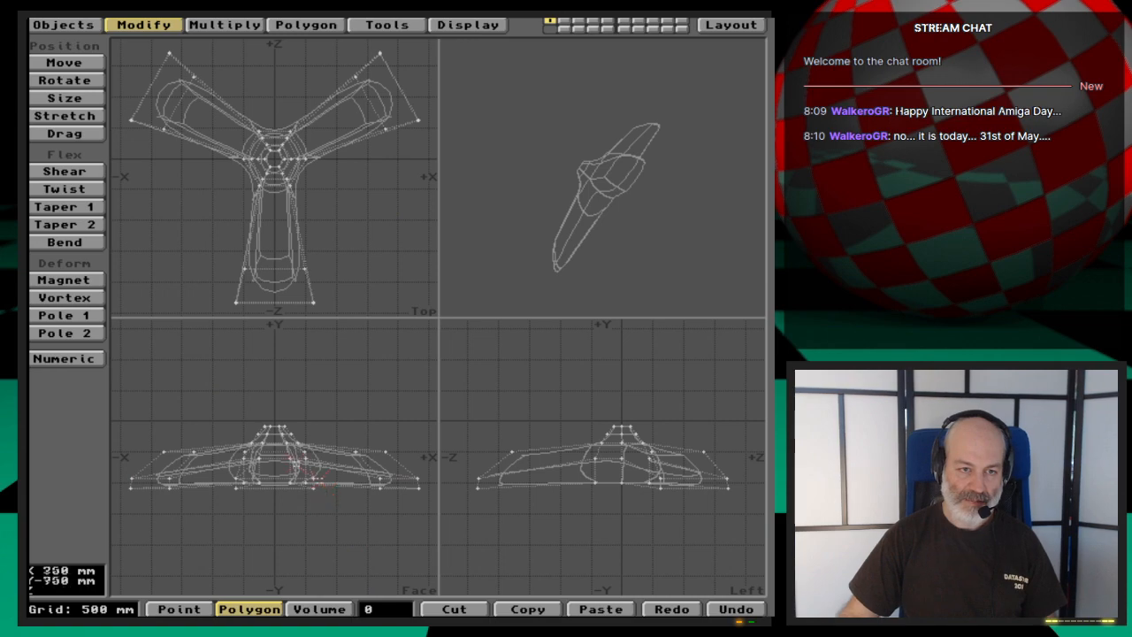
- Stretch the whole propeller vertically in the face view by a factor of about 0.57 to flatten it
key(h)
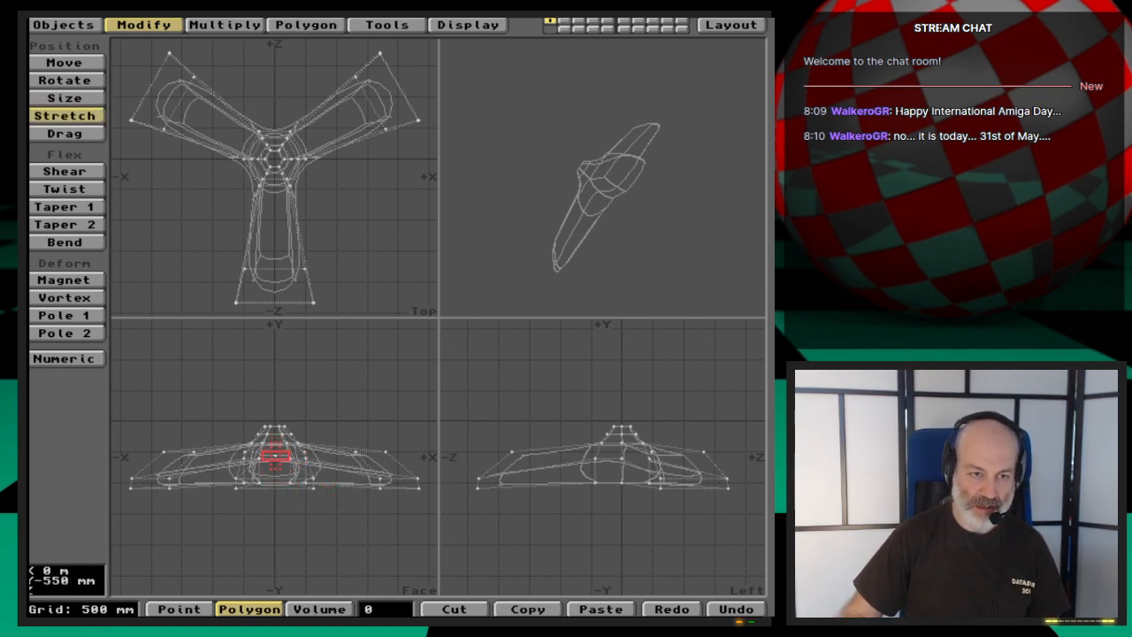
drag(274, 455, 274, 494)
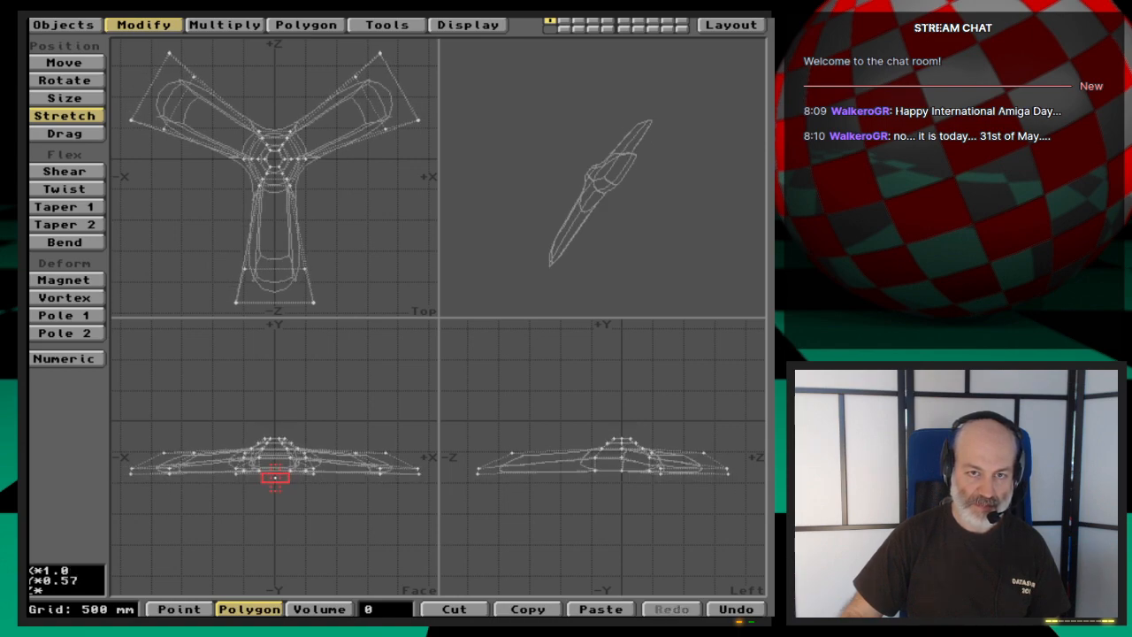
drag(663, 197, 644, 240)
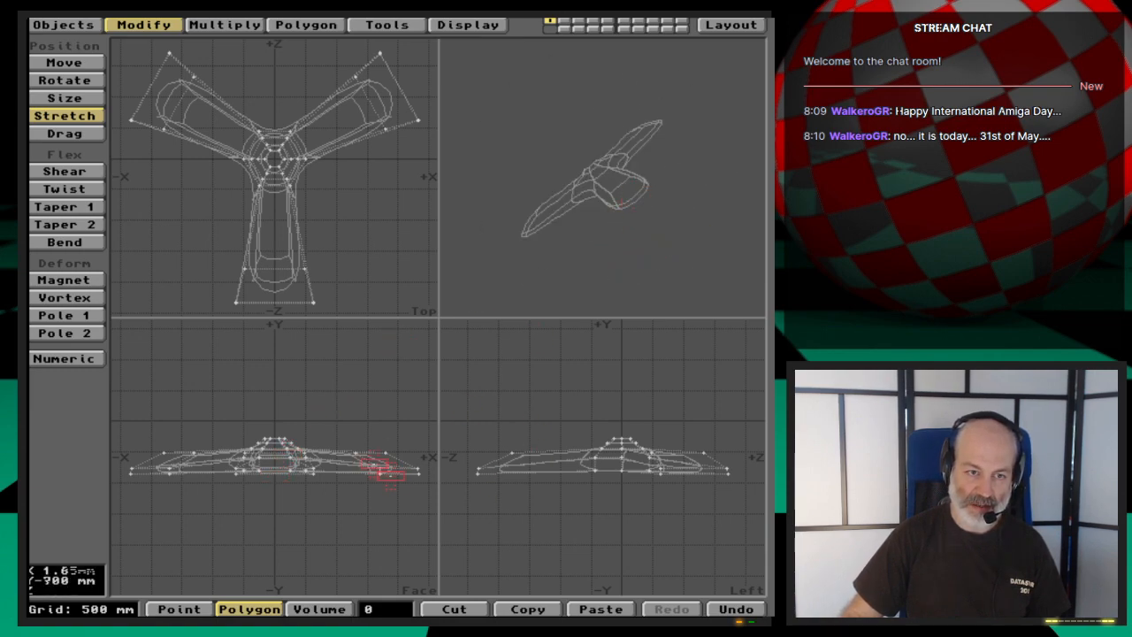
key(space)
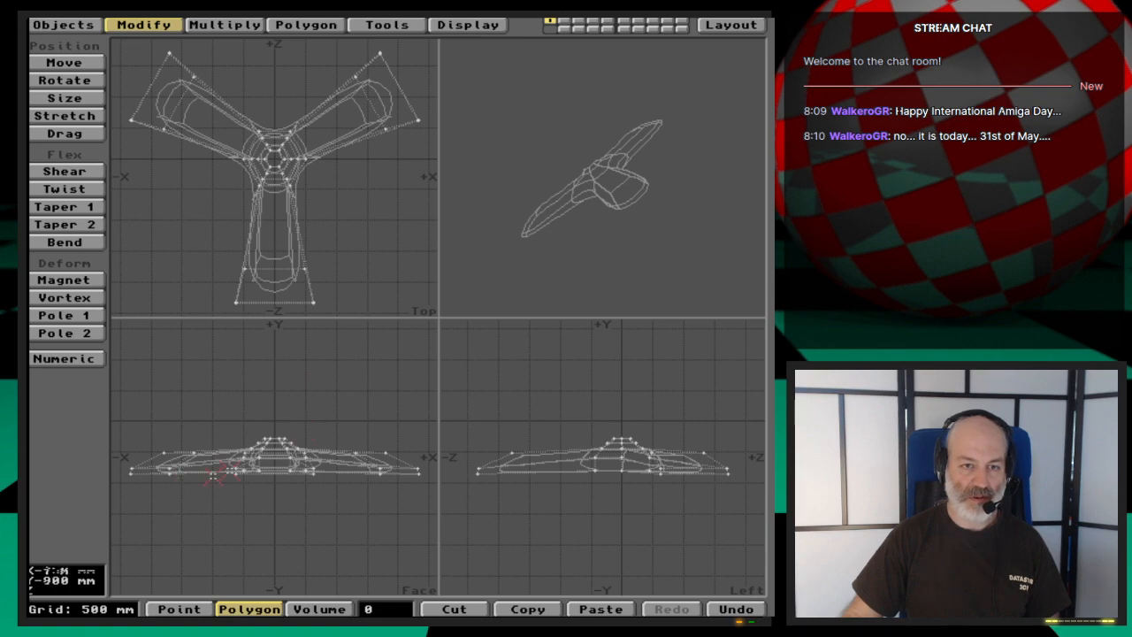
- Enlarge the top view and select the two end polygons at the tip of the flattened -Z blade
click(245, 464)
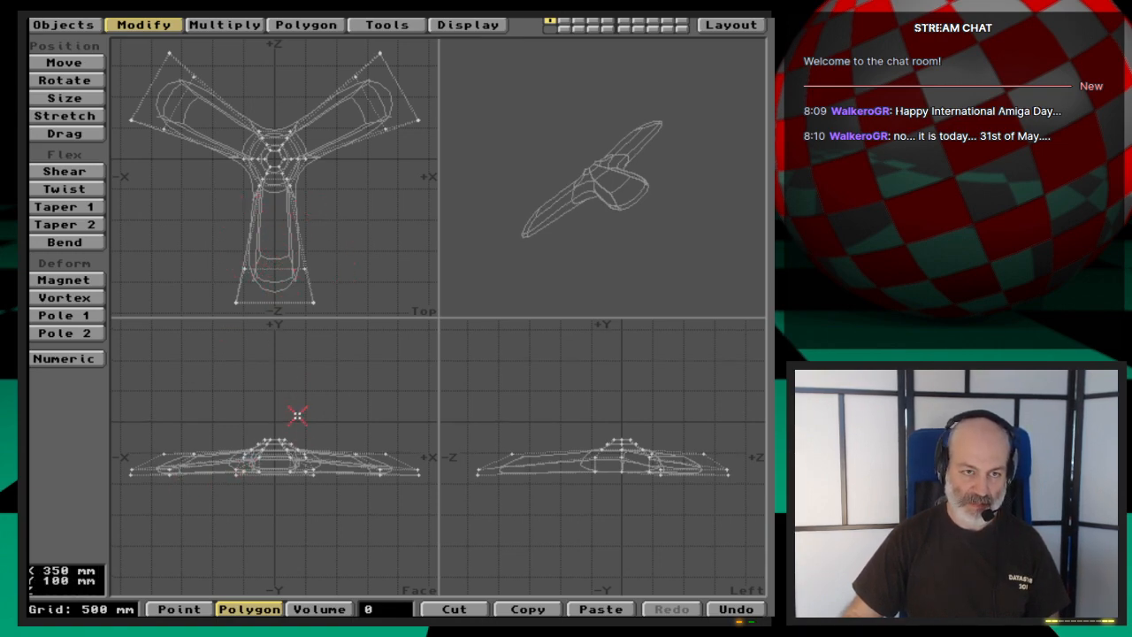
key(period)
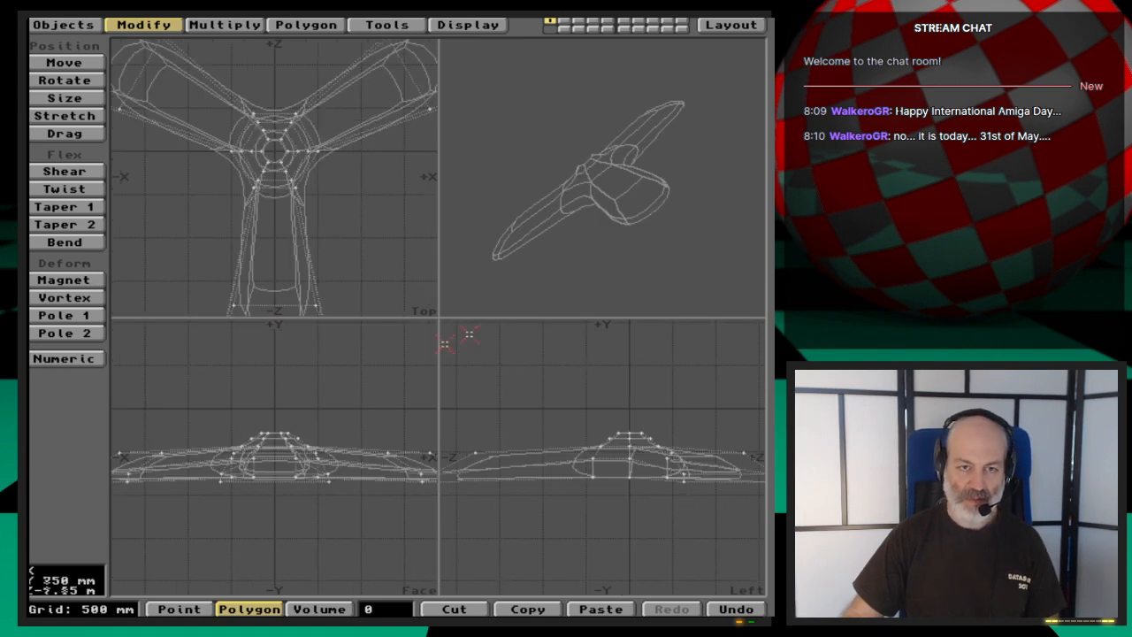
drag(436, 317, 478, 304)
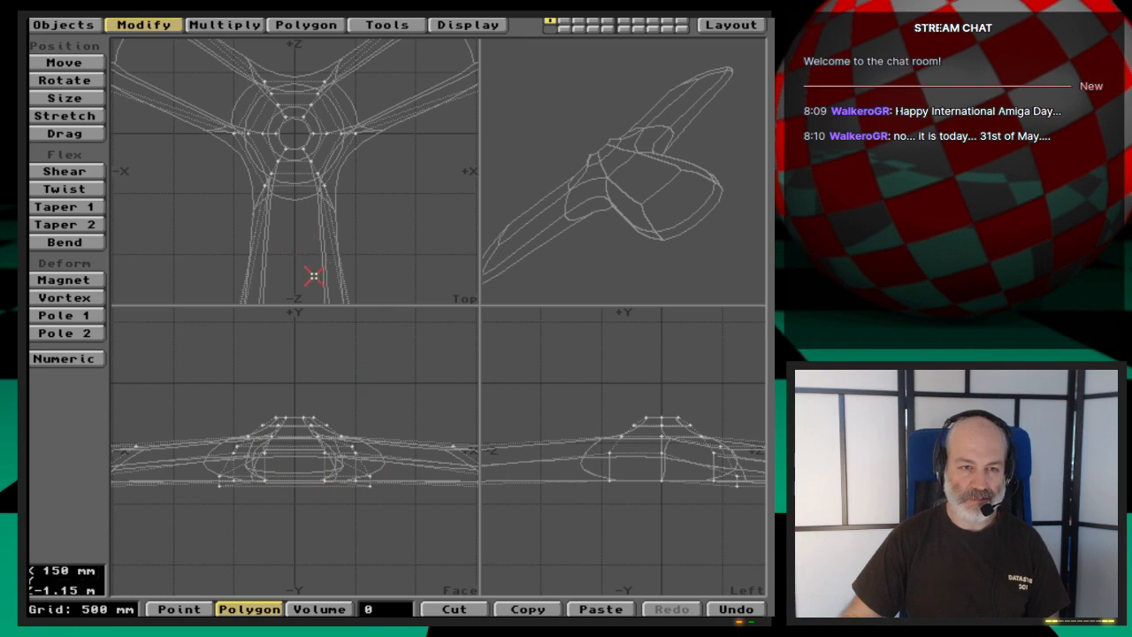
key(g)
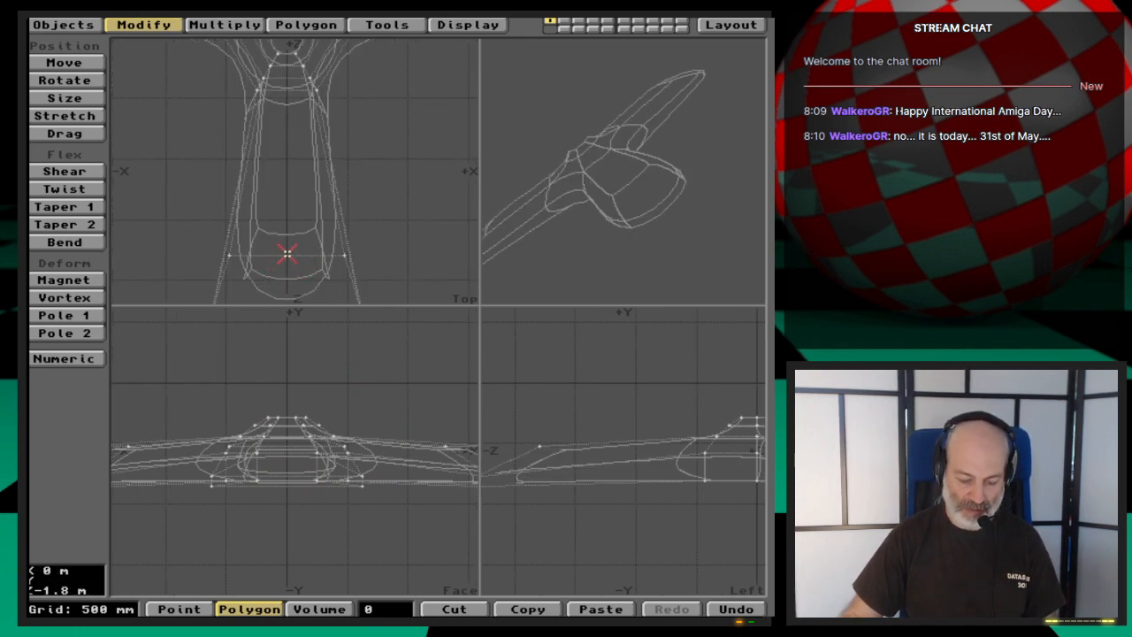
key(g)
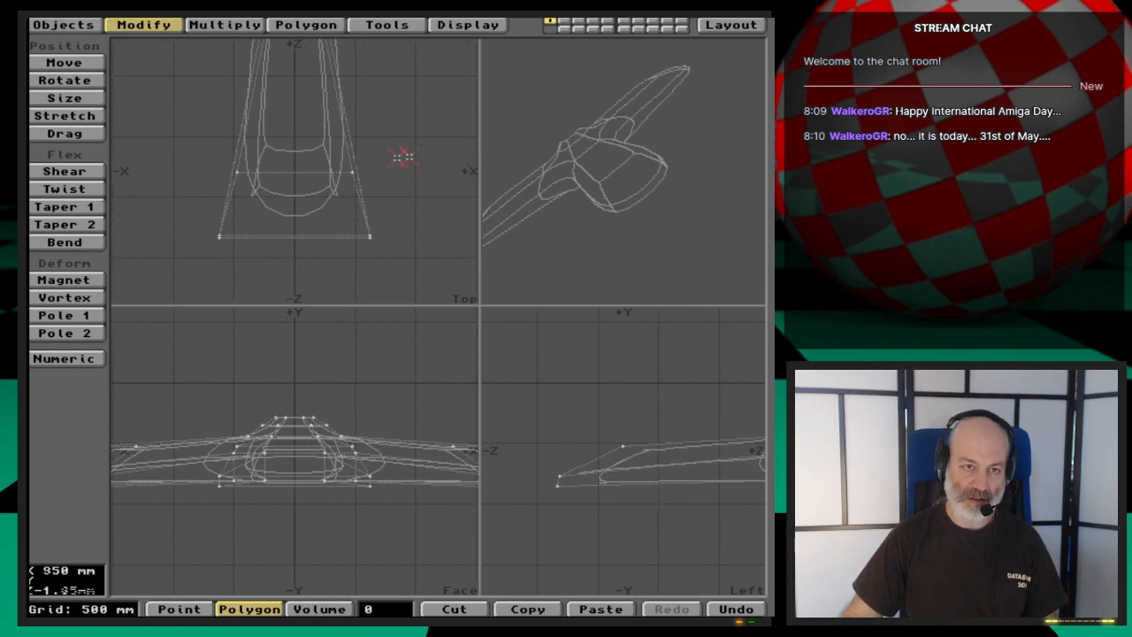
drag(310, 208, 292, 227)
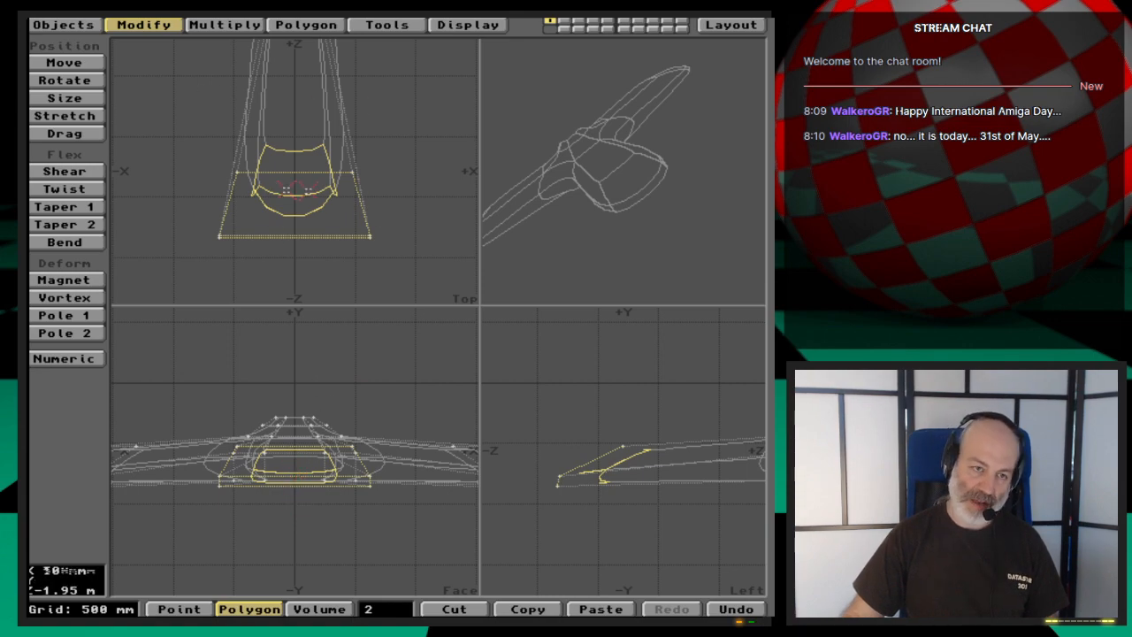
key(a)
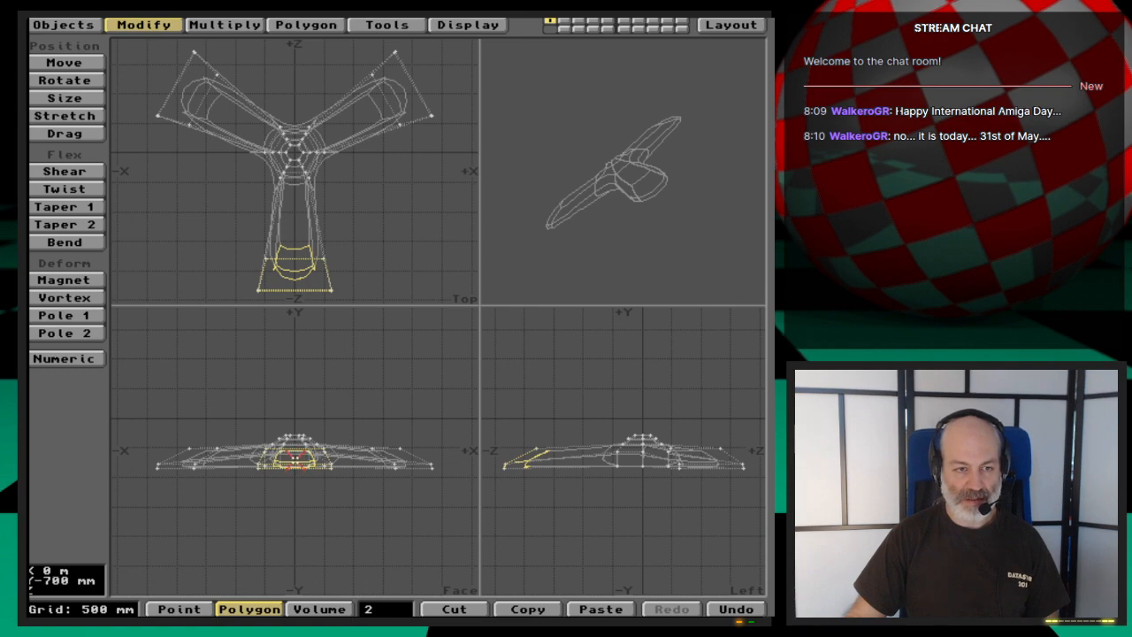
- Try rotating the selected tip polygons 60° about the Z axis with the centre at Y -600 mm, and undo it
key(y)
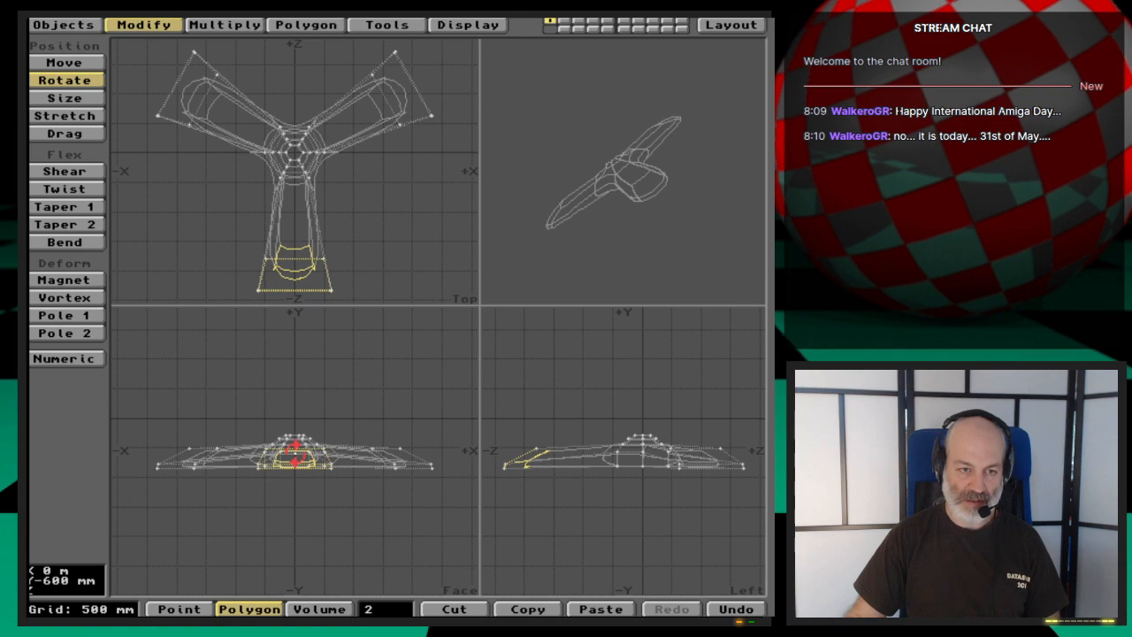
drag(295, 454, 295, 454)
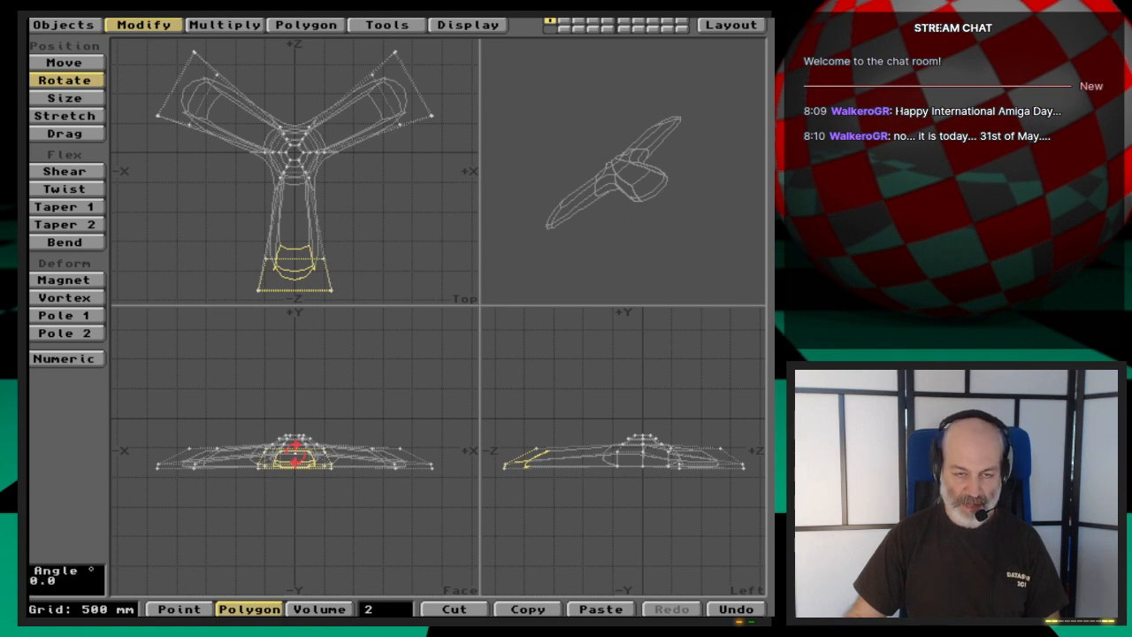
key(n)
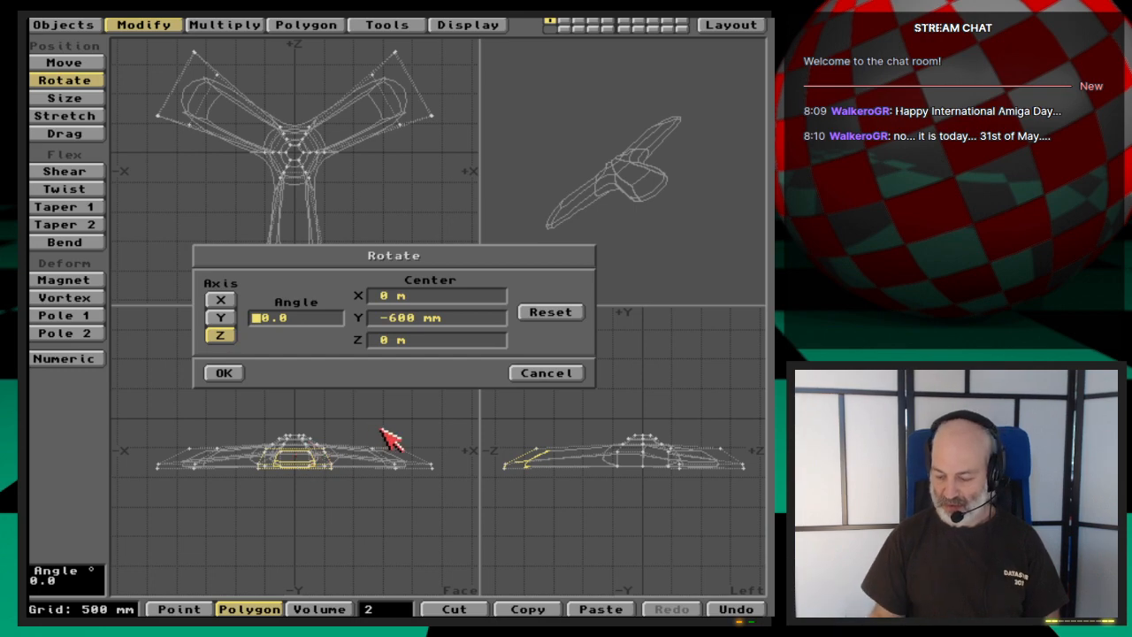
text(60)
key(Return)
key(Return)
key(Return)
key(Return)
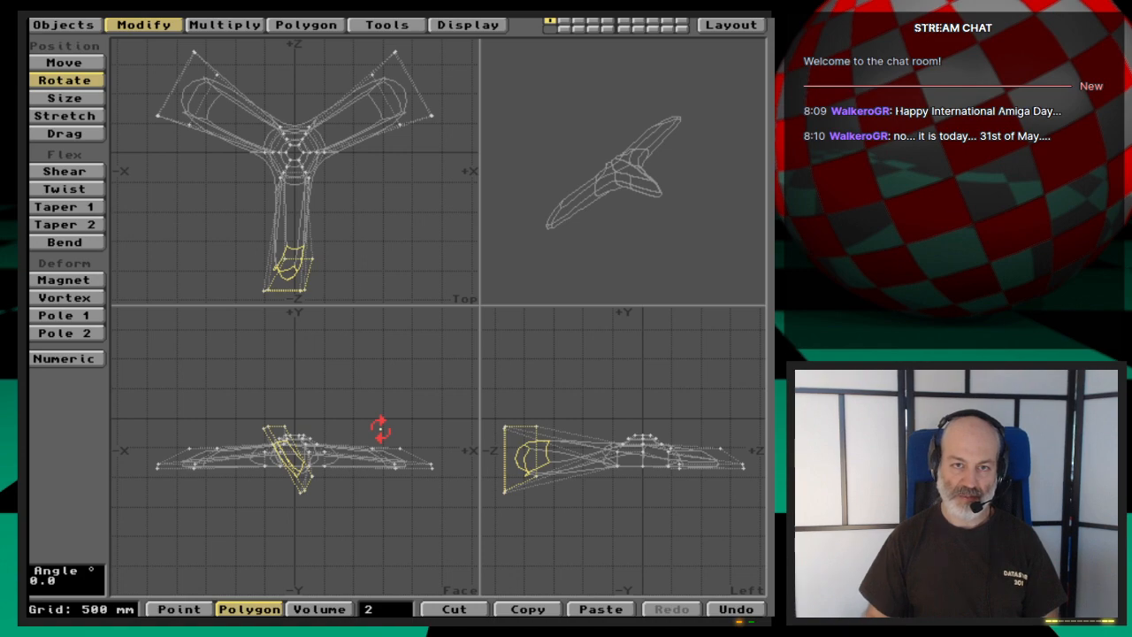
drag(635, 279, 647, 215)
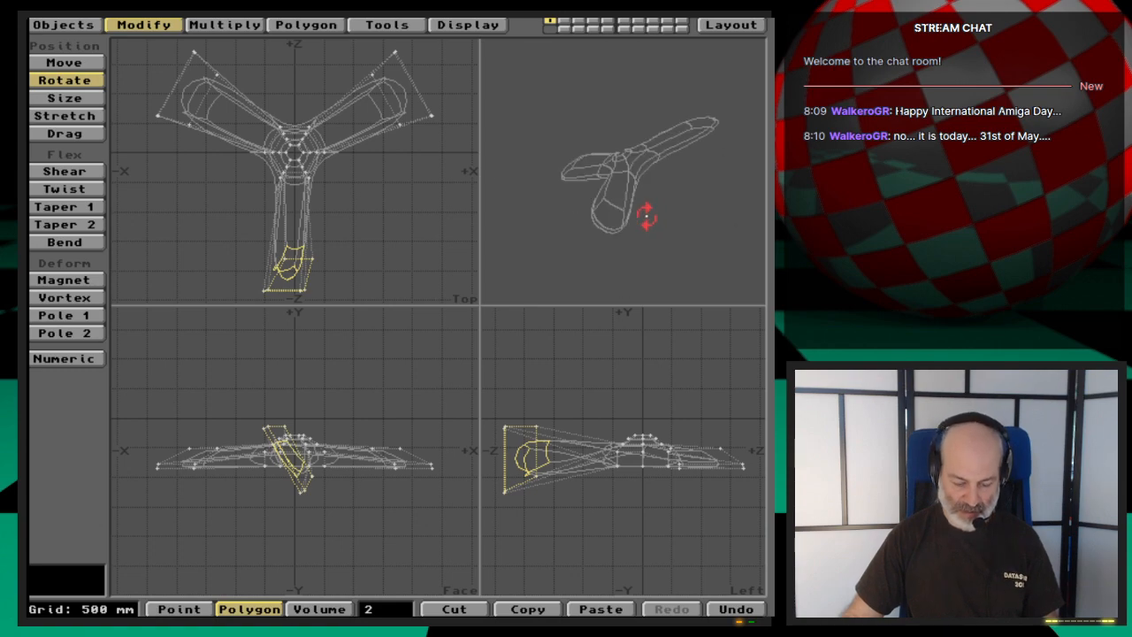
key(u)
- Rotate the selected tip polygons 40° about the Z axis with the centre at Y -600 mm, and clear the selection
text(n)
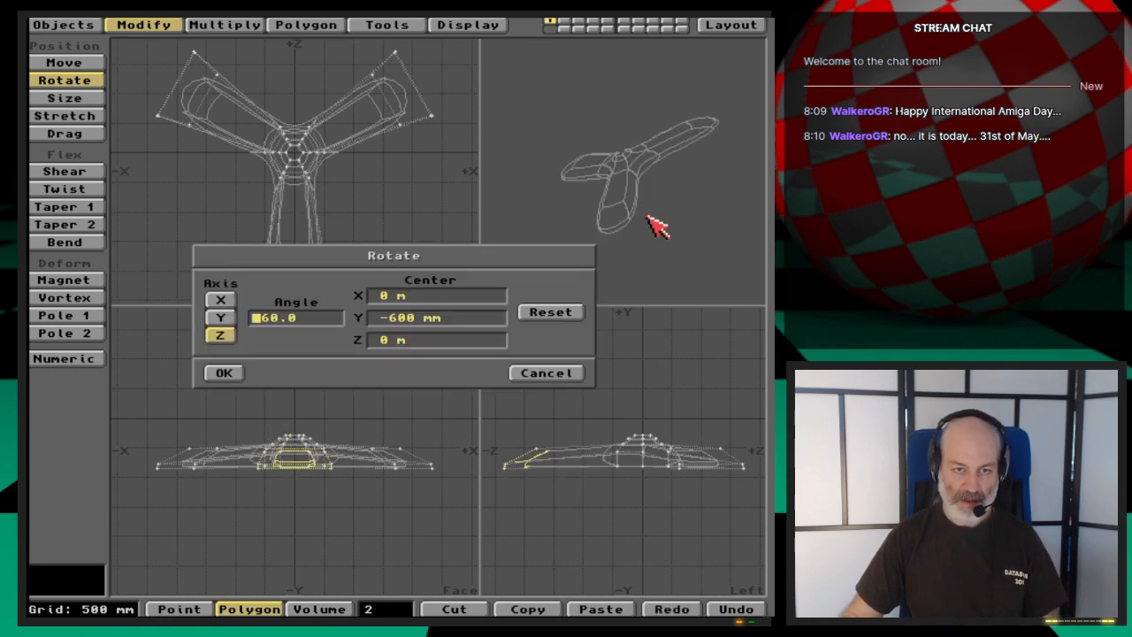
text(40)
key(Delete)
key(Delete)
key(Delete)
key(Delete)
key(Return)
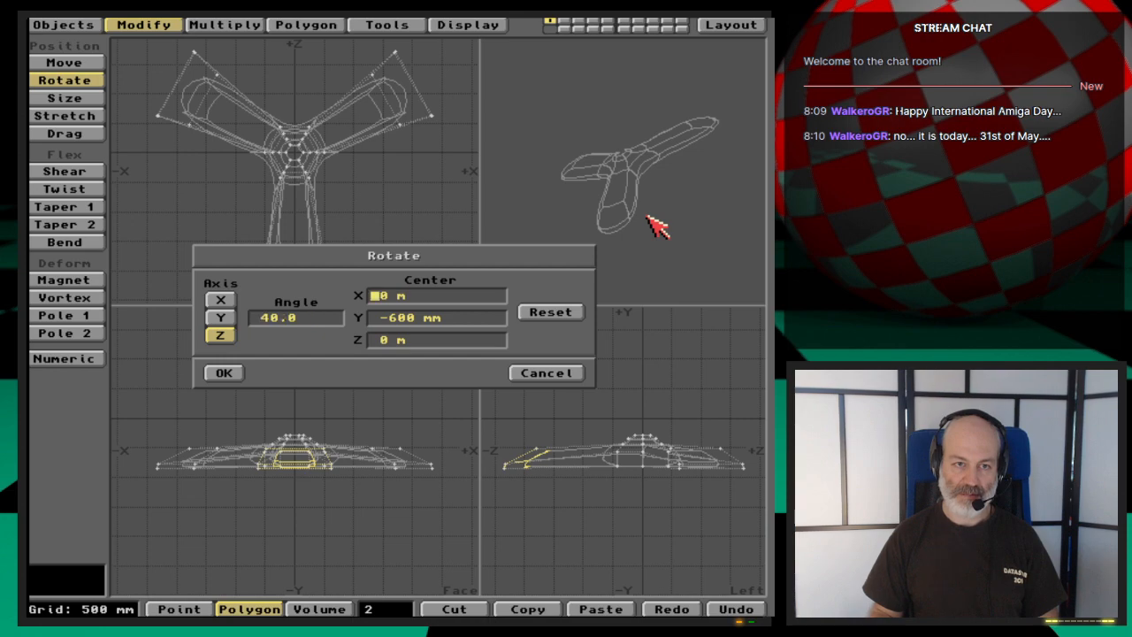
key(Return)
key(Return)
key(Return)
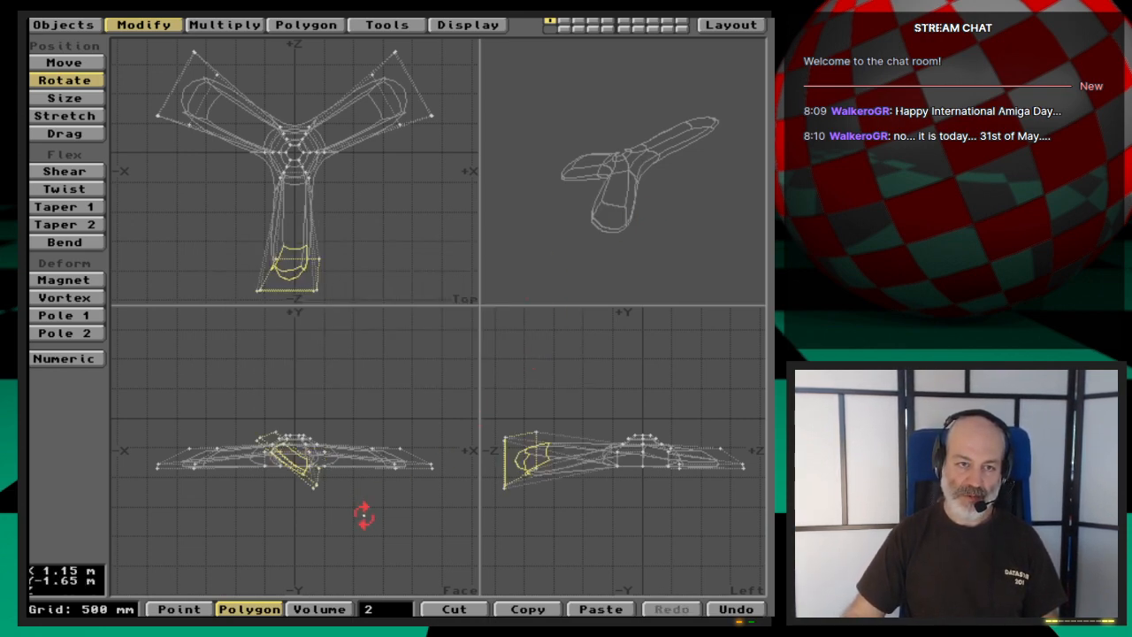
key(space)
click(390, 610)
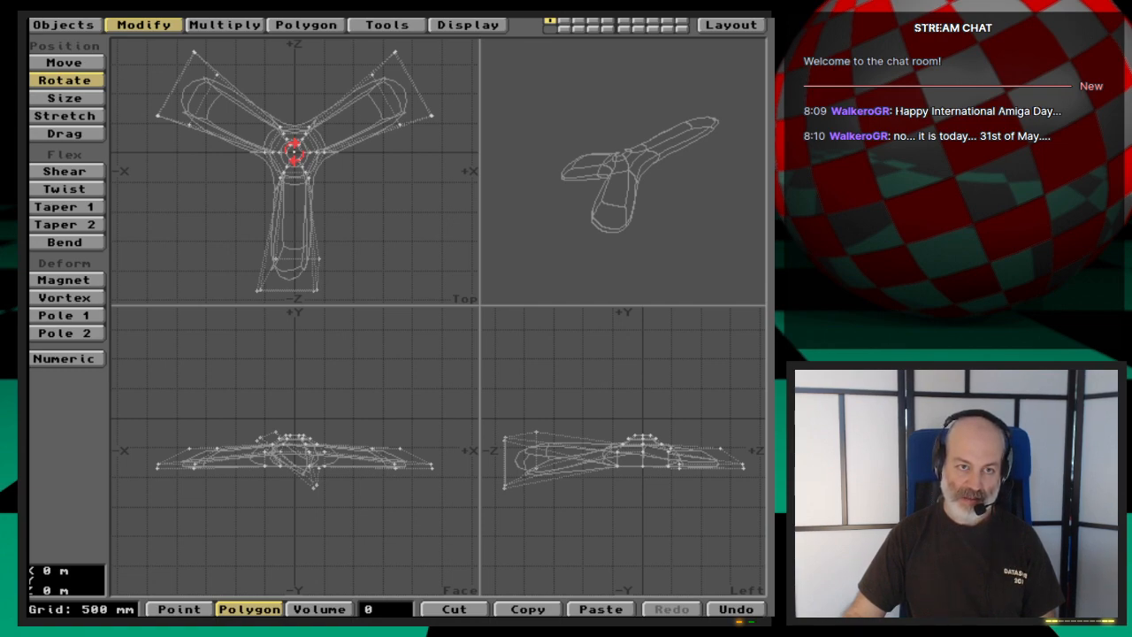
- Review the numeric Rotate settings for axis, angle and centre, and close them without applying
key(n)
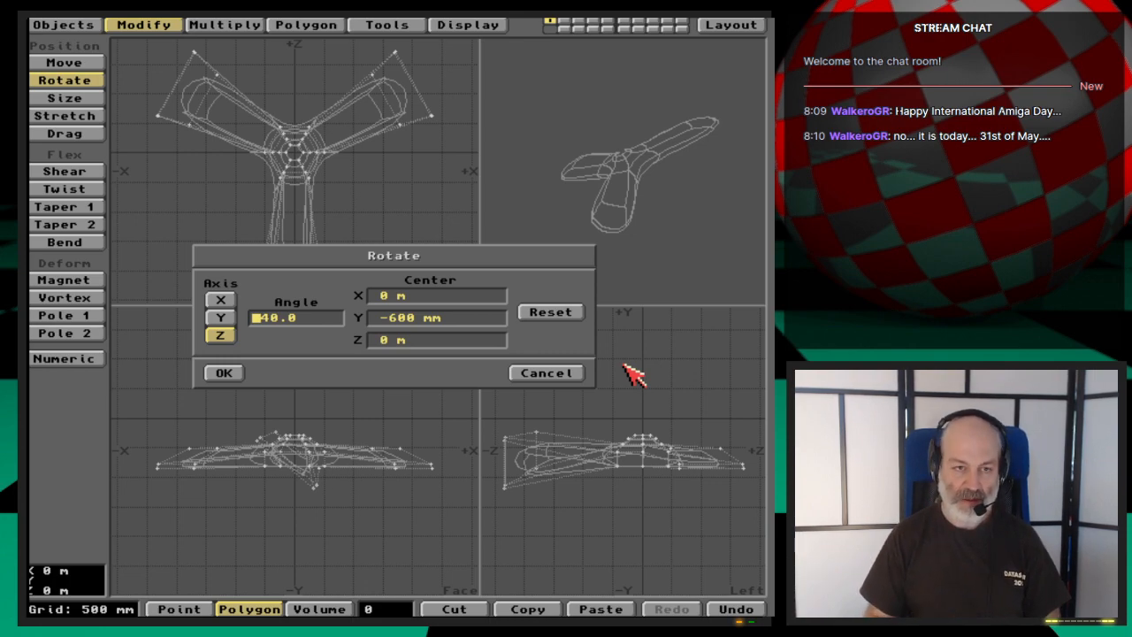
click(559, 372)
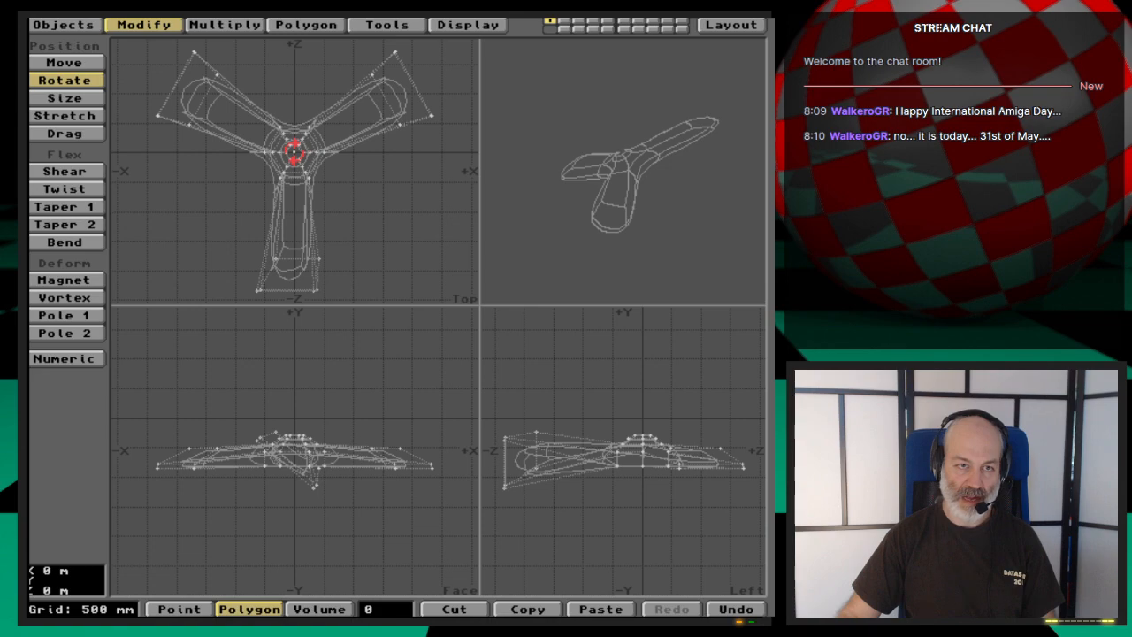
- Rotate the whole propeller 120° about the Y axis with the centre at the origin, and inspect it in the preview
click(294, 150)
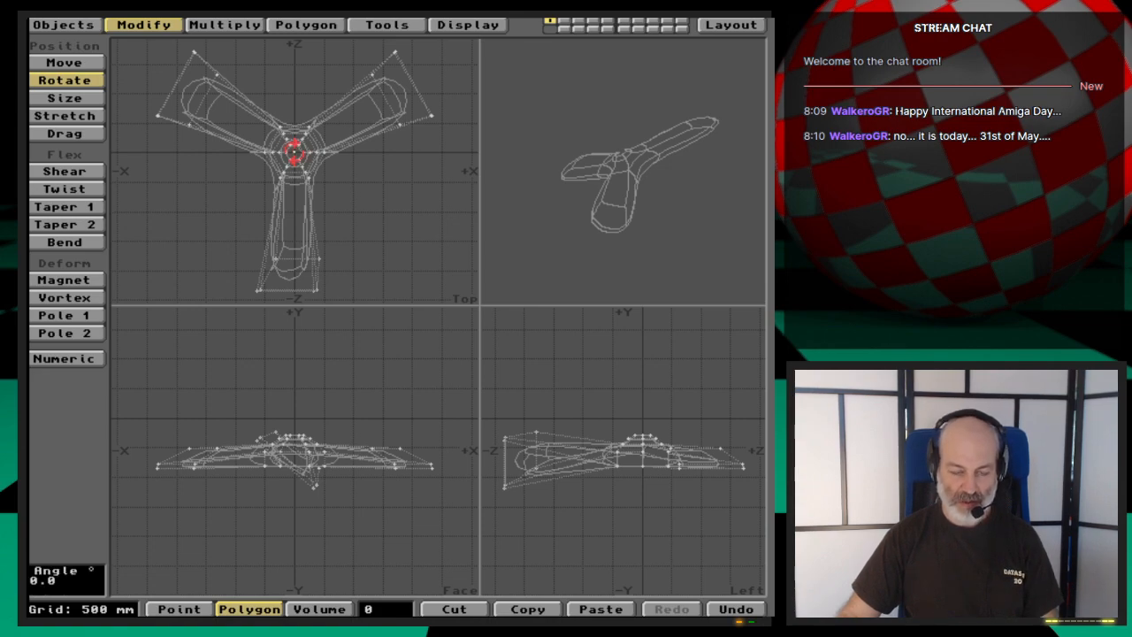
text(n)
text(1200.0)
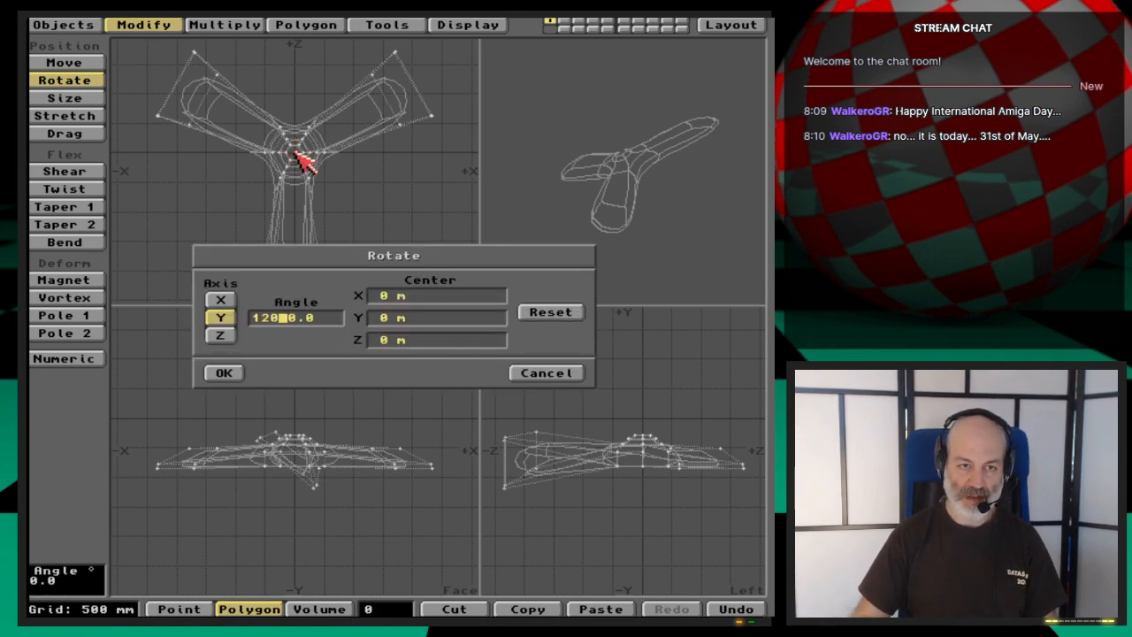
key(Tab)
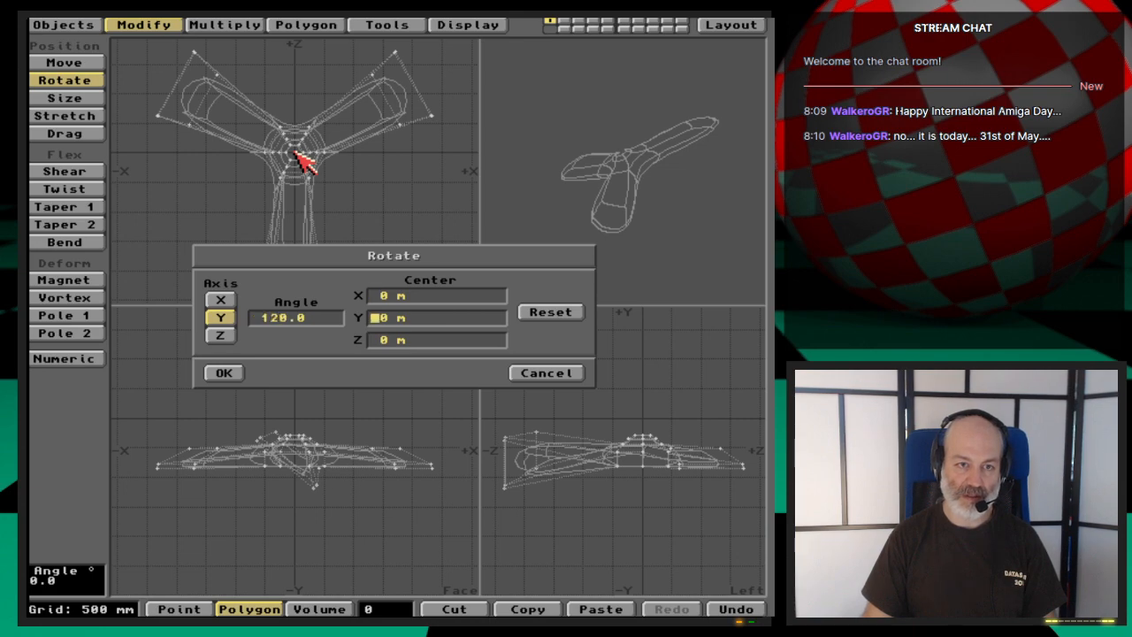
key(Return)
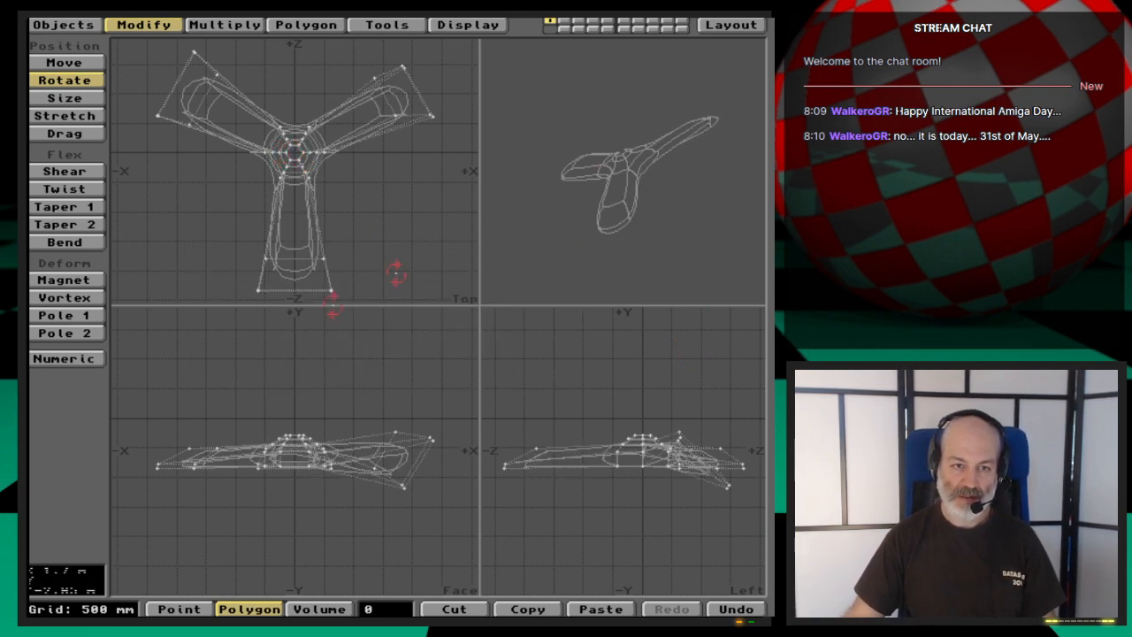
drag(657, 177, 700, 221)
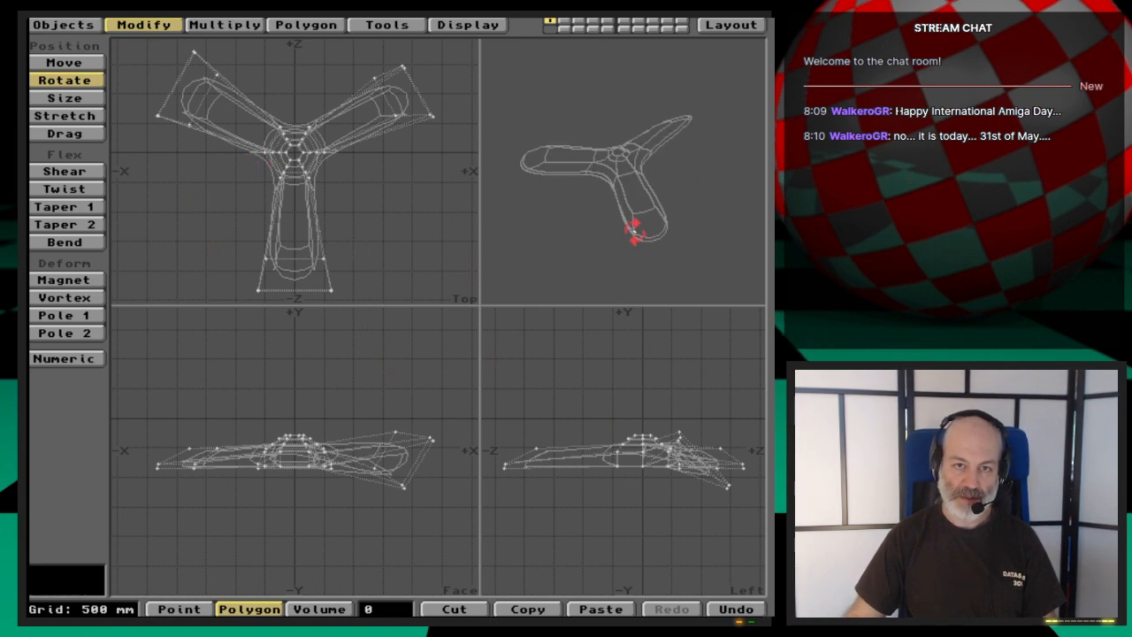
mouse_move(634, 230)
mouse_down()
mouse_move(699, 225)
mouse_move(629, 182)
mouse_move(634, 199)
mouse_move(606, 203)
mouse_move(672, 205)
mouse_move(630, 217)
mouse_up()
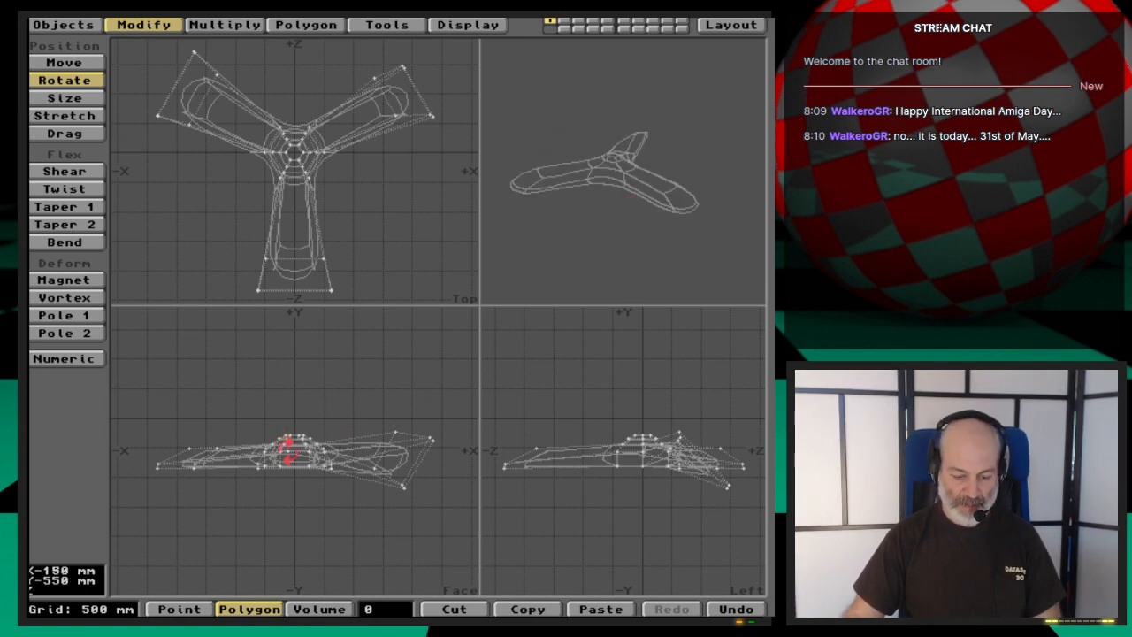
- Try rotating the whole propeller 40° about the Y axis with the centre at Y -600 mm, and undo it
key(n)
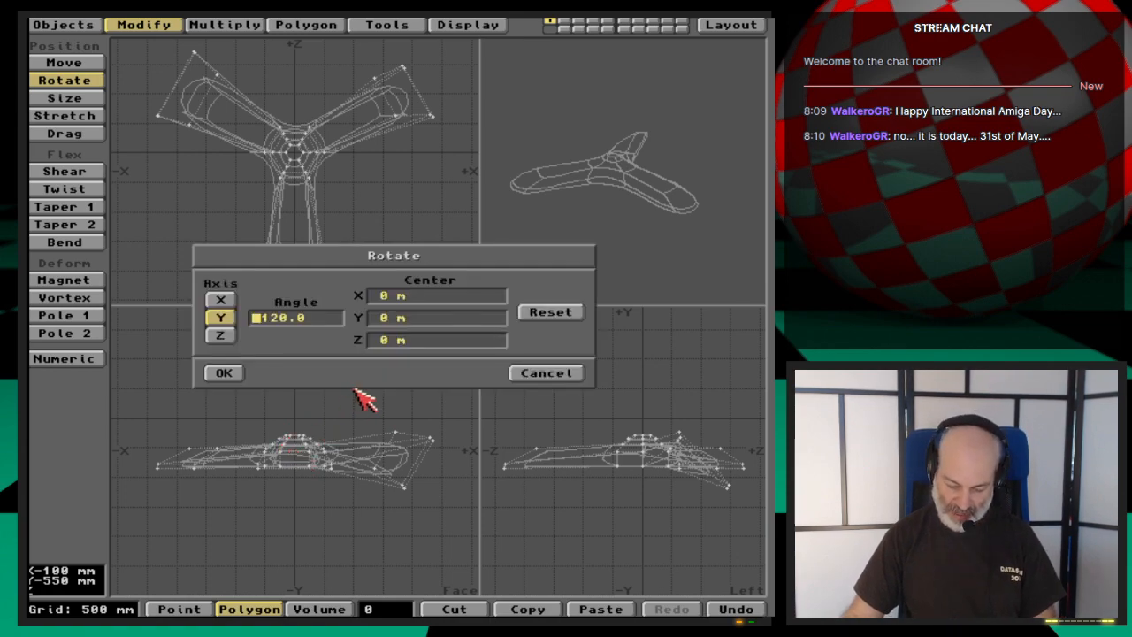
text(40)
key(Tab)
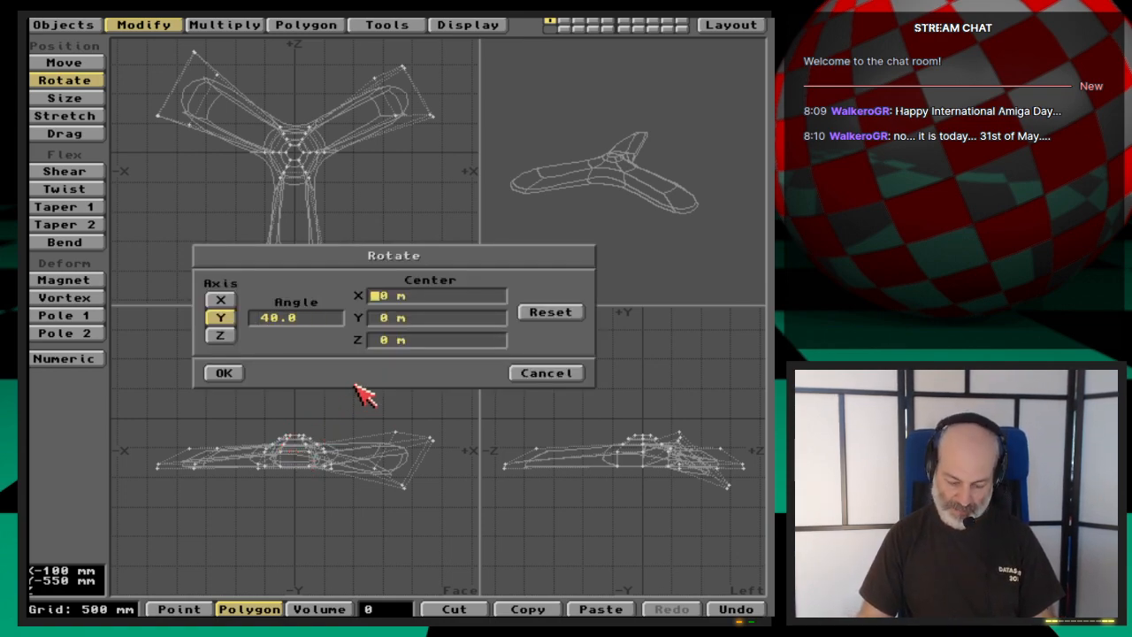
text(-600mm)
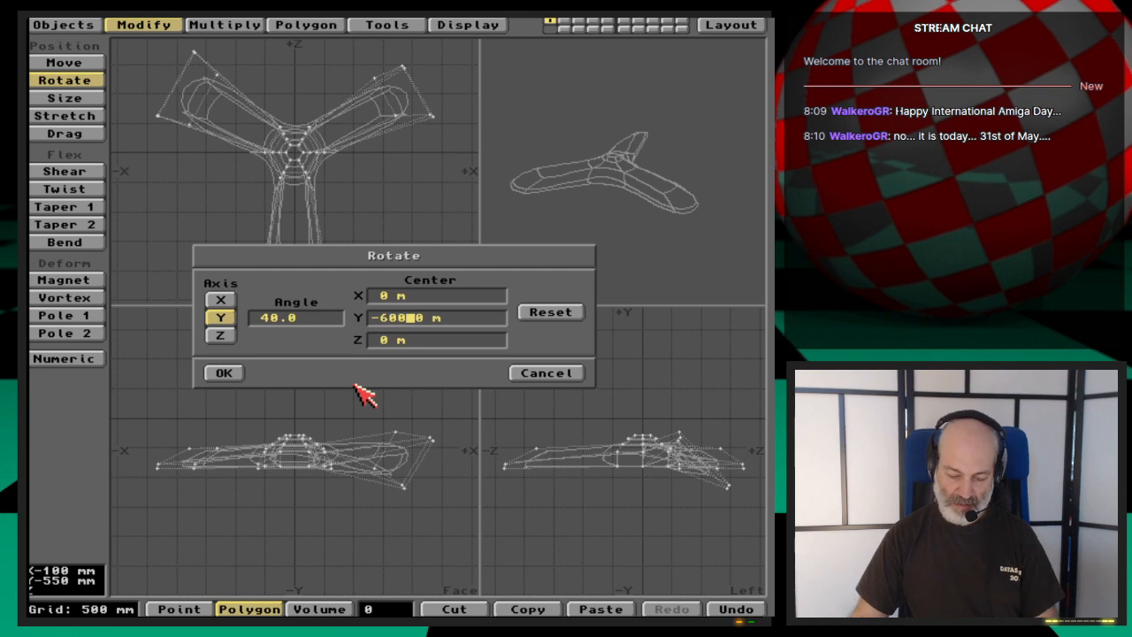
key(Tab)
key(Return)
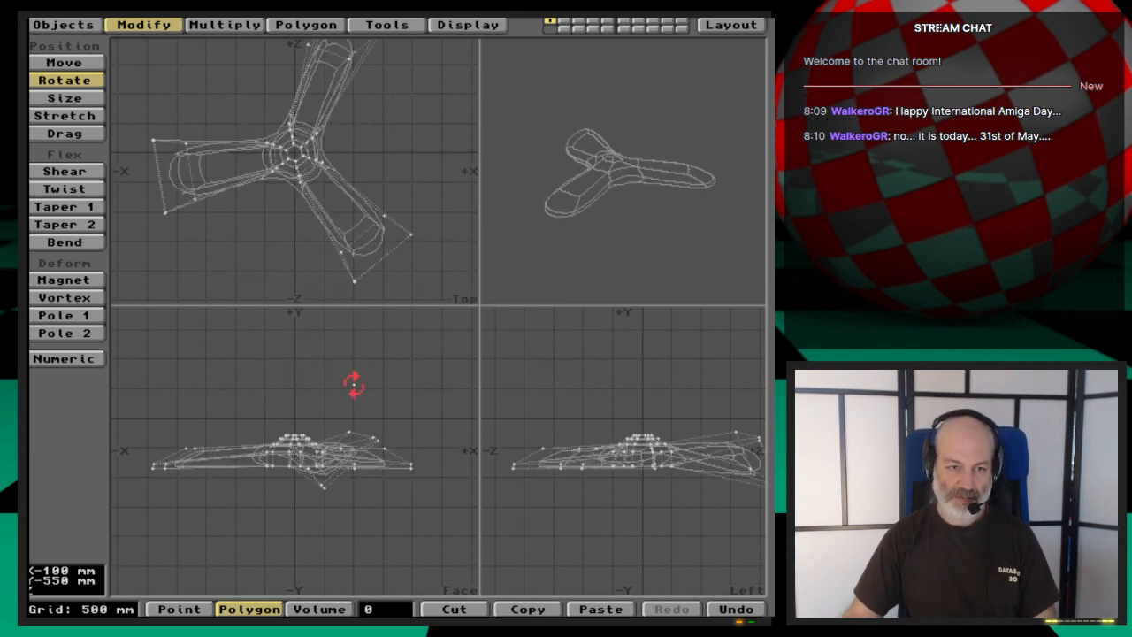
key(u)
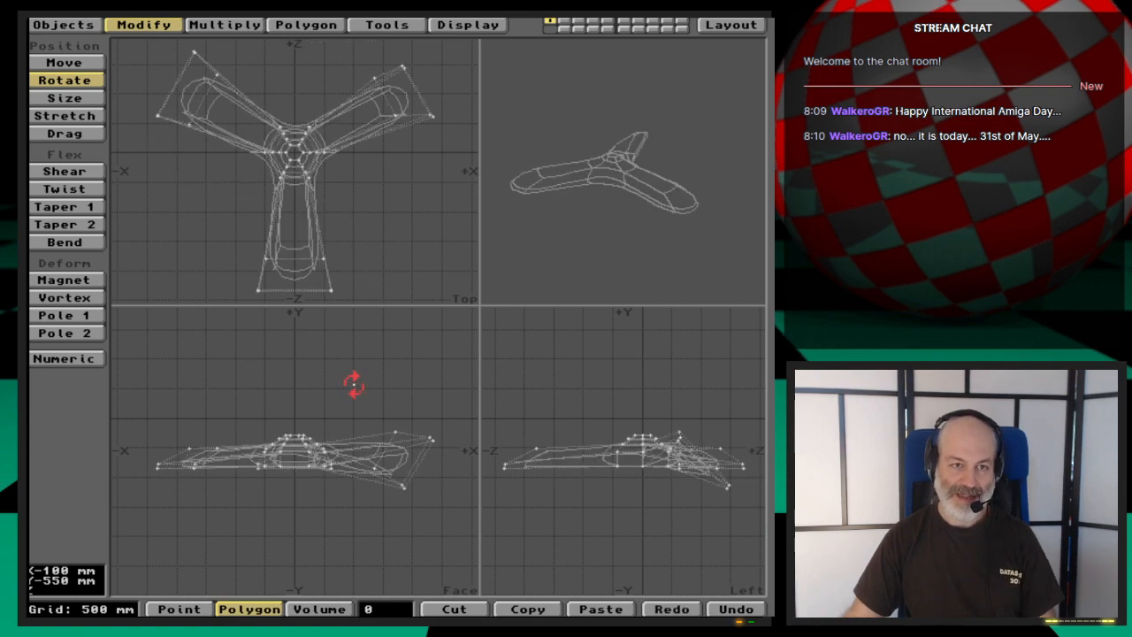
- Select the two end polygons at the tip of the flat -Z blade and activate the Rotate tool
key(space)
click(295, 281)
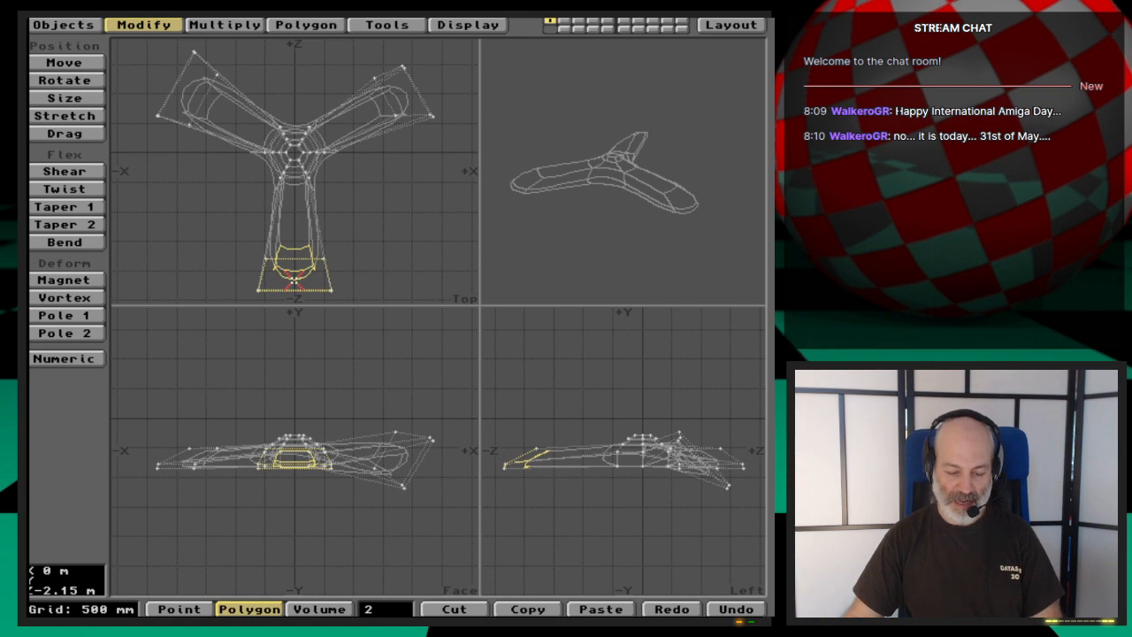
key(n)
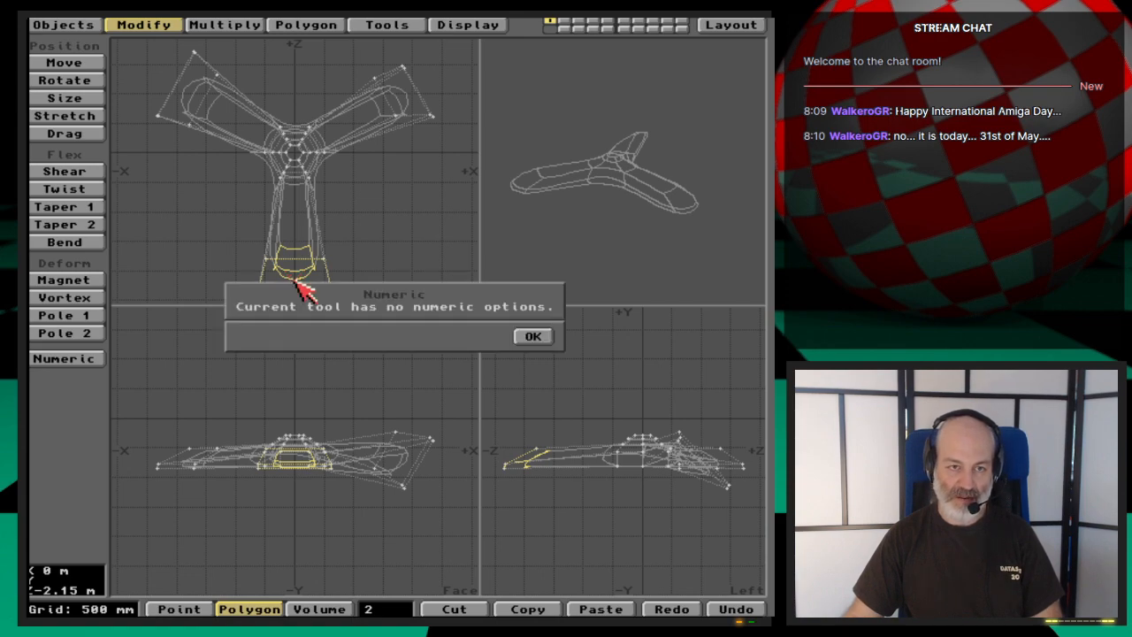
click(522, 331)
key(y)
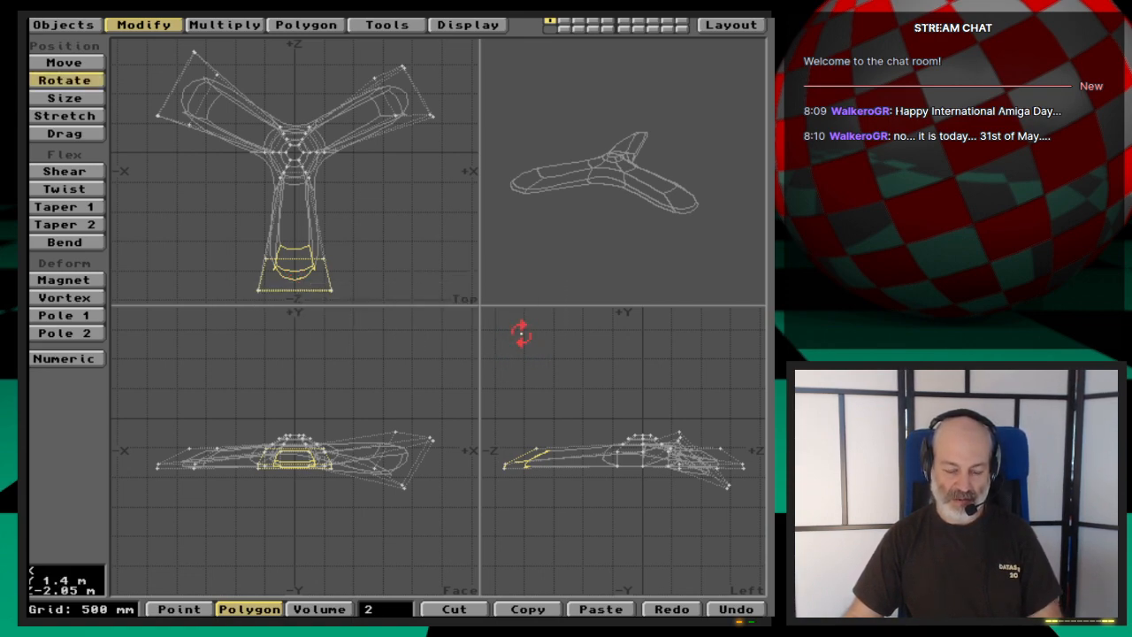
- Try rotating the selected tip polygons 40° about the Y axis with the centre at Y -600 mm, and undo it
key(n)
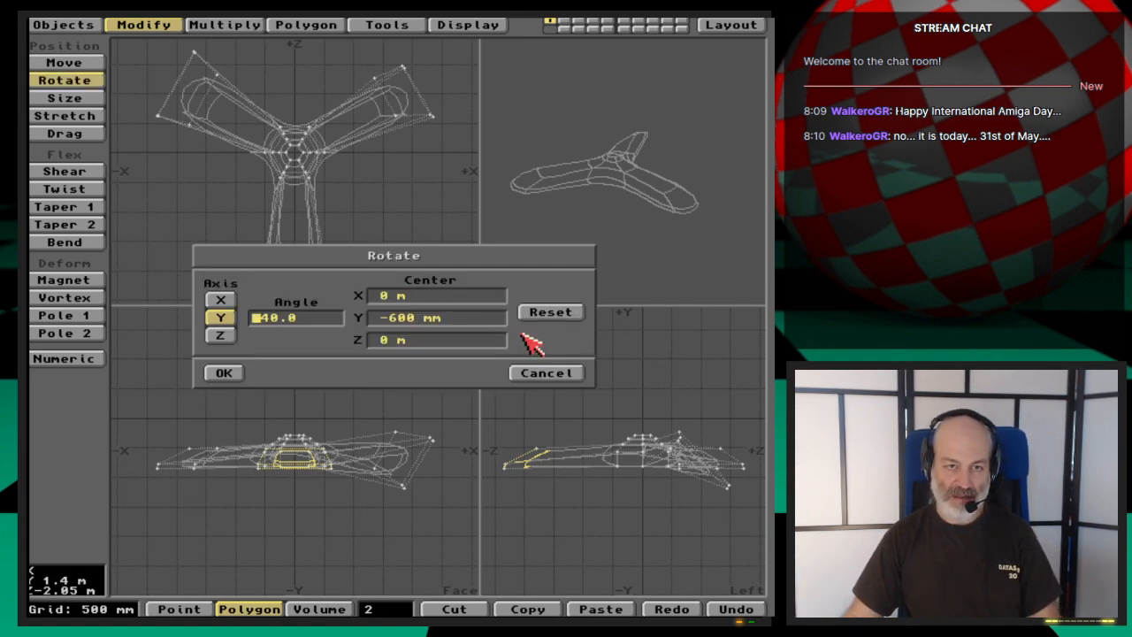
click(224, 375)
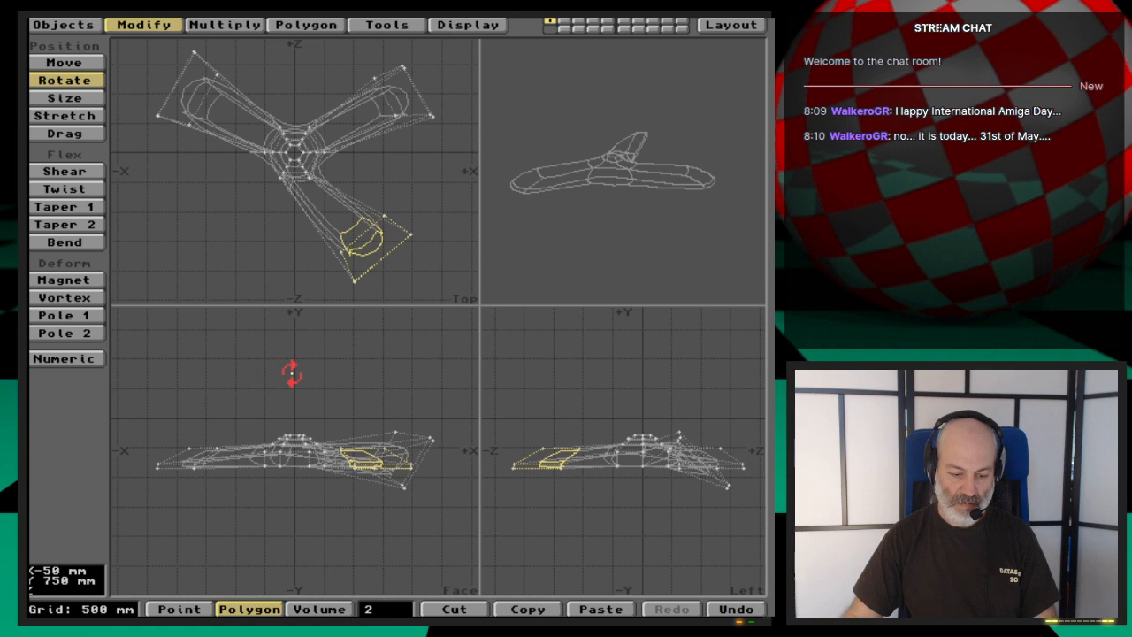
key(u)
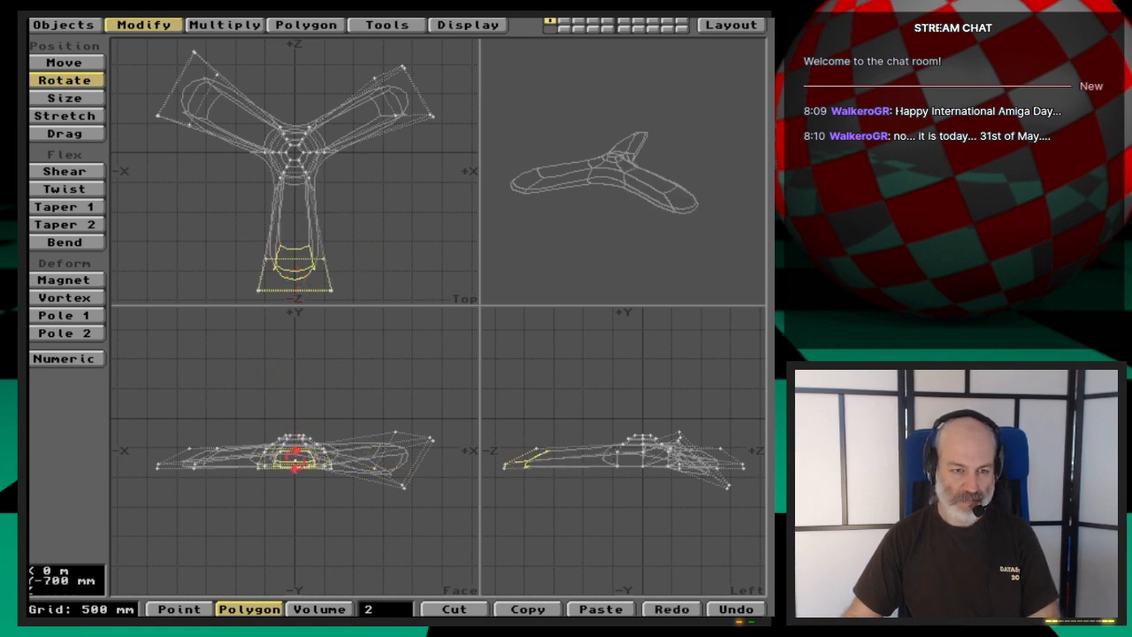
- Rotate the second blade's selected tip polygons 40° about the Z axis with the centre at Y -600 mm, and clear the selection
key(n)
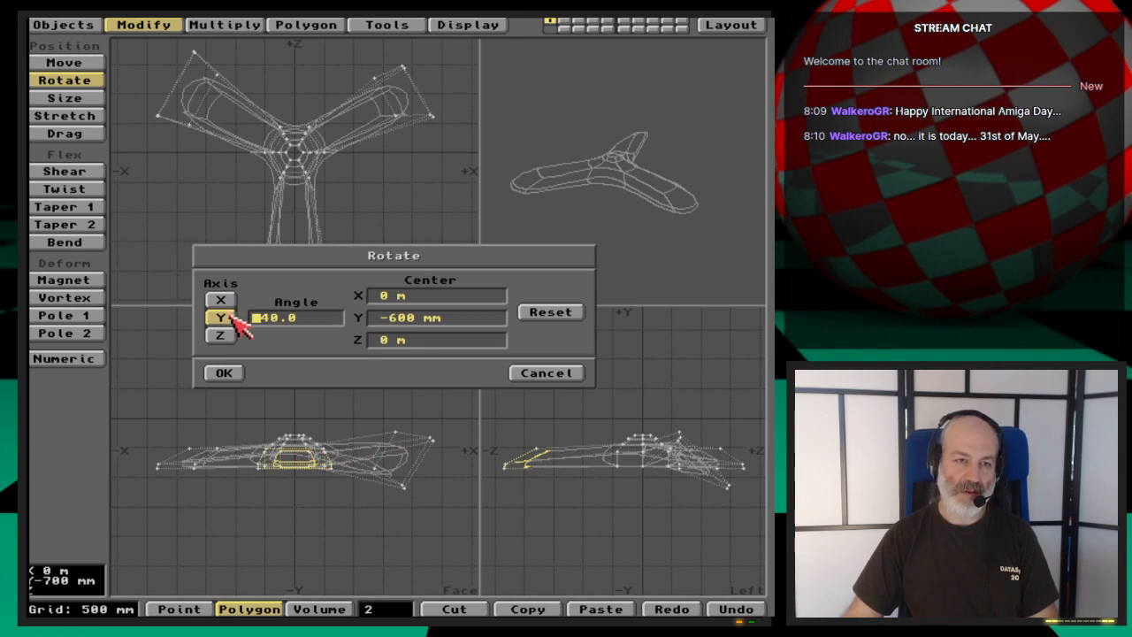
click(221, 301)
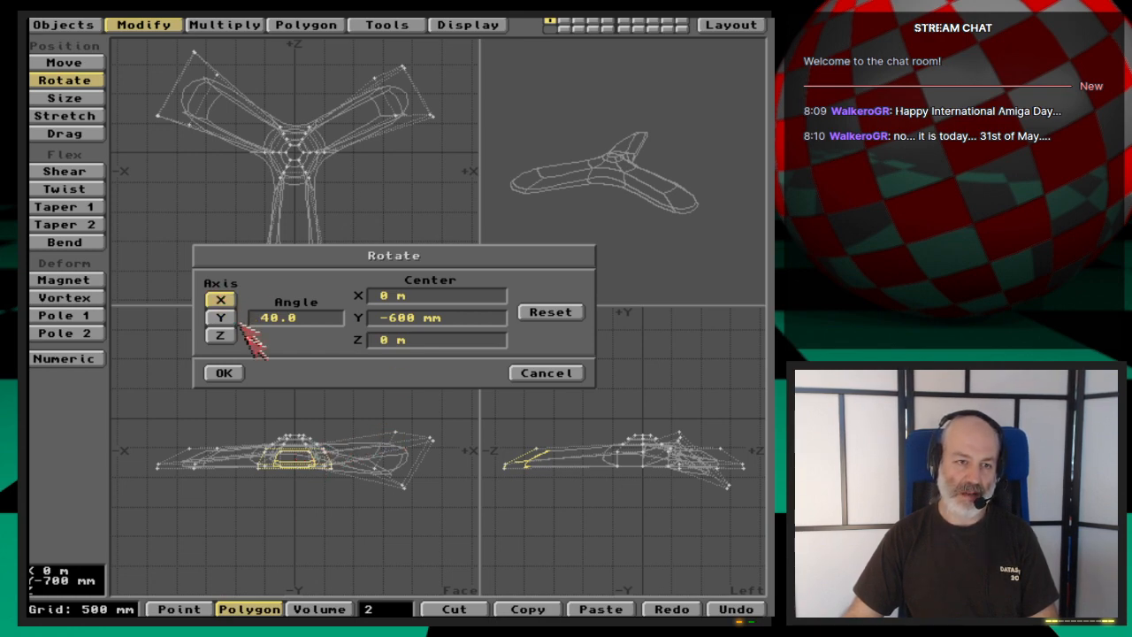
click(220, 336)
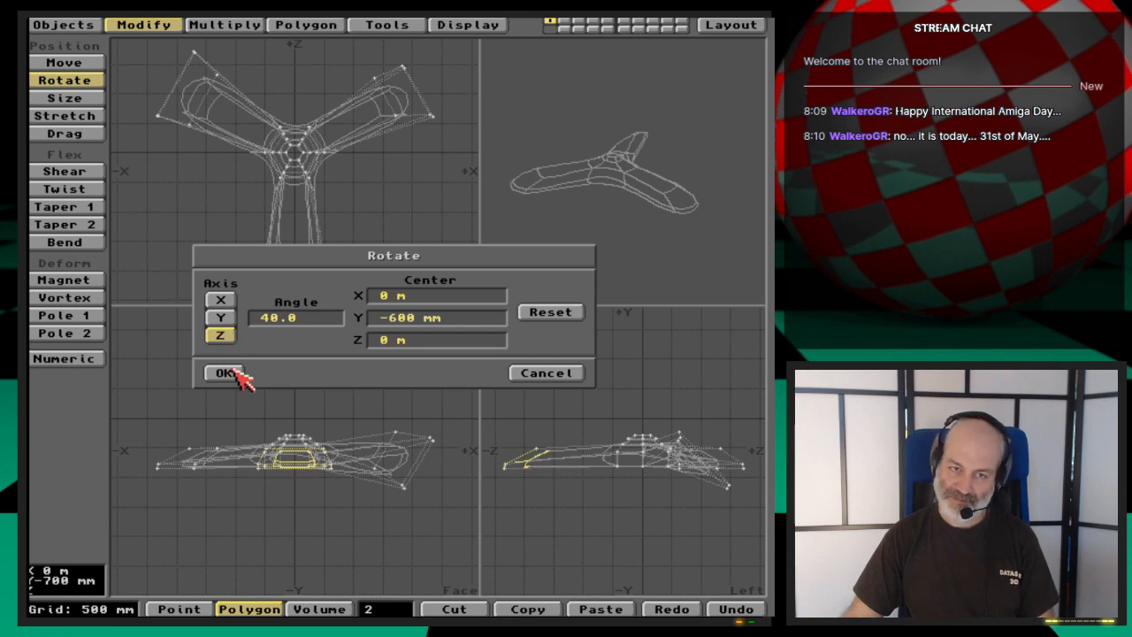
click(225, 373)
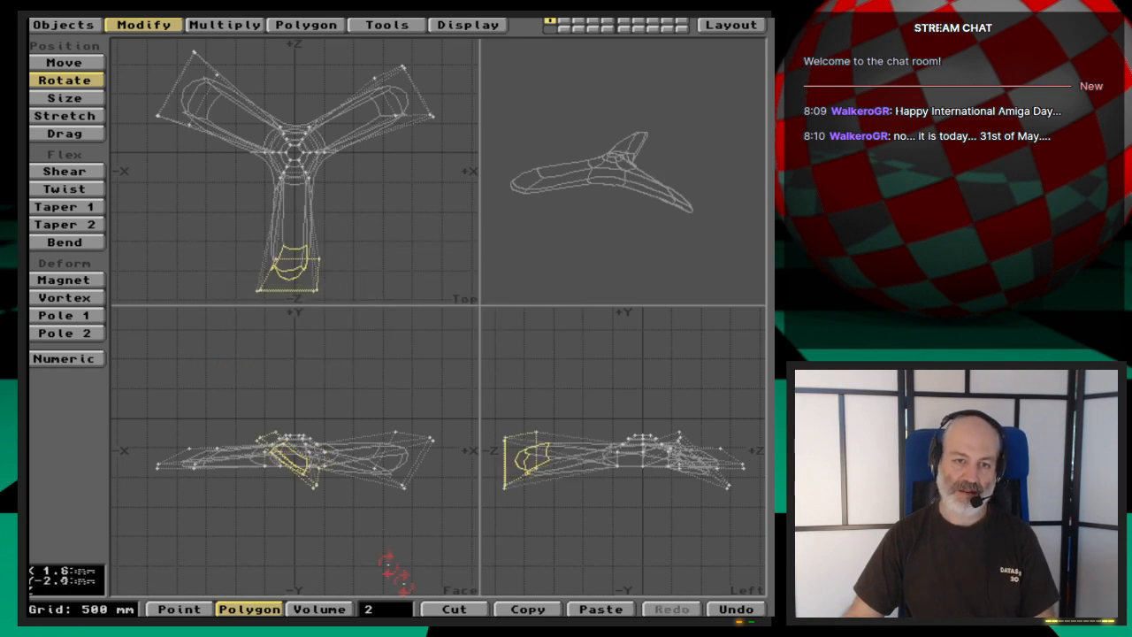
click(390, 610)
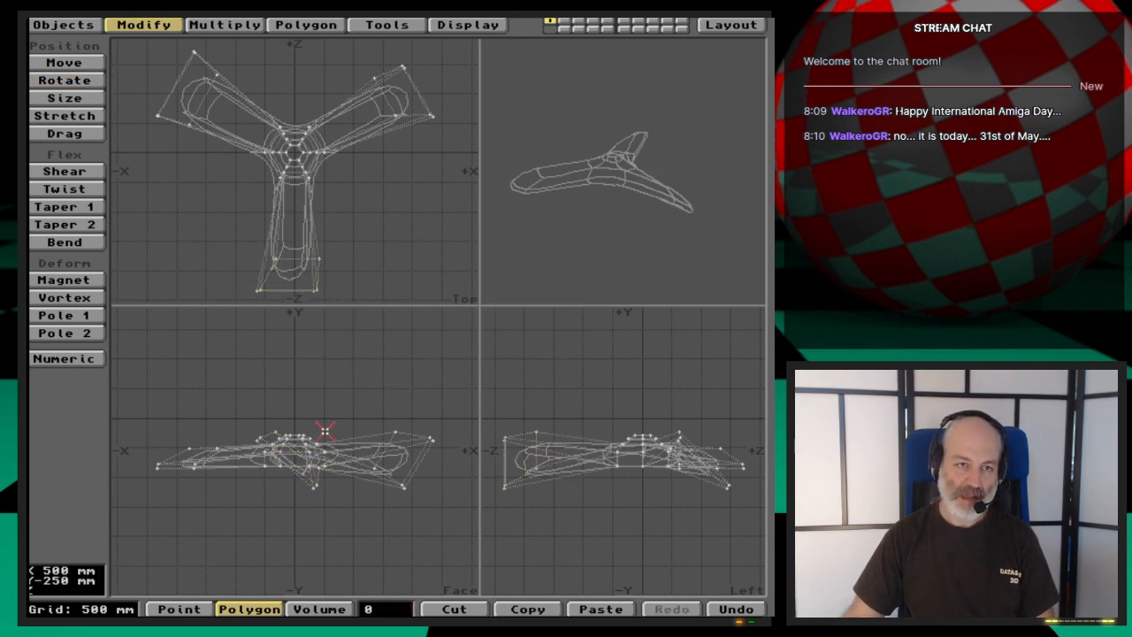
- Rotate the whole propeller 120° about the Y axis around the origin to bring the remaining flat blade to -Z
key(y)
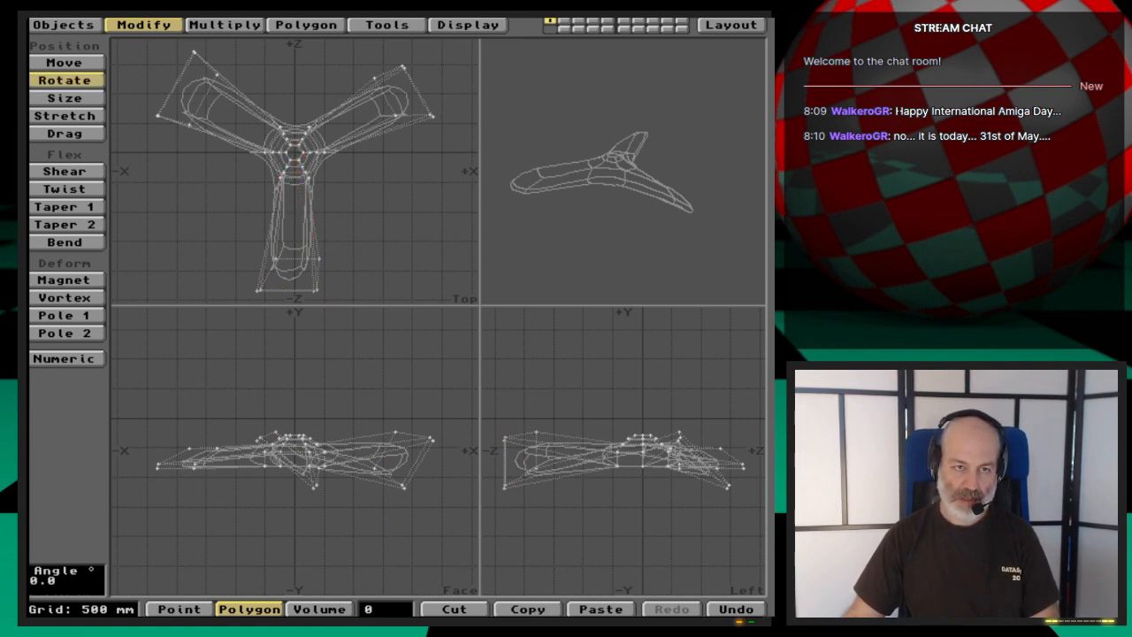
text(n)
text(1200.0)
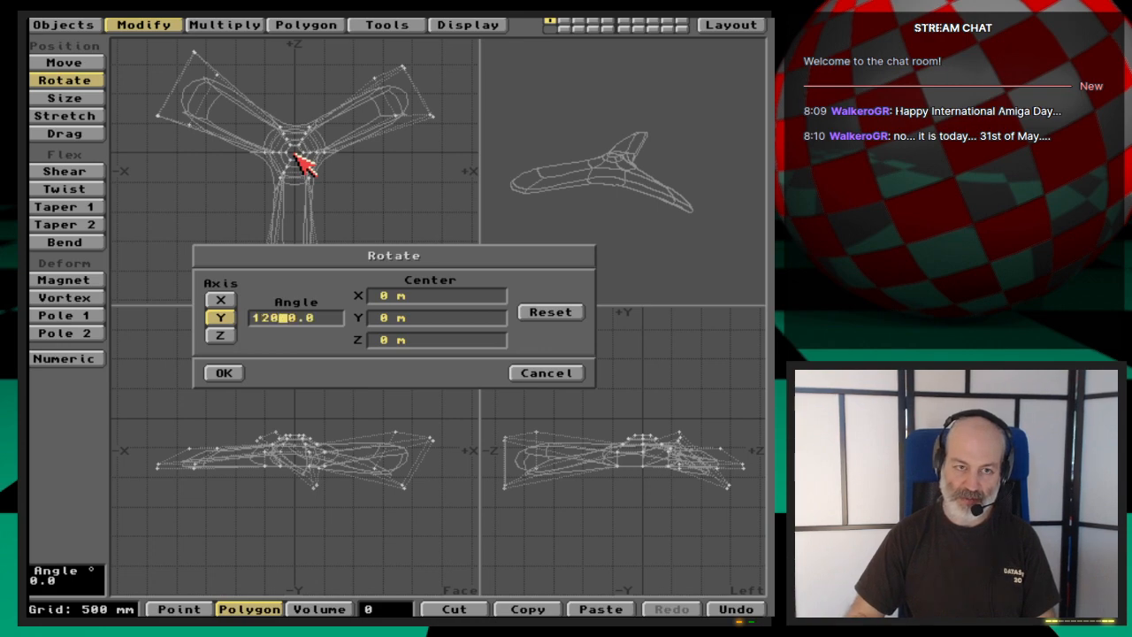
key(Tab)
key(Tab)
key(Return)
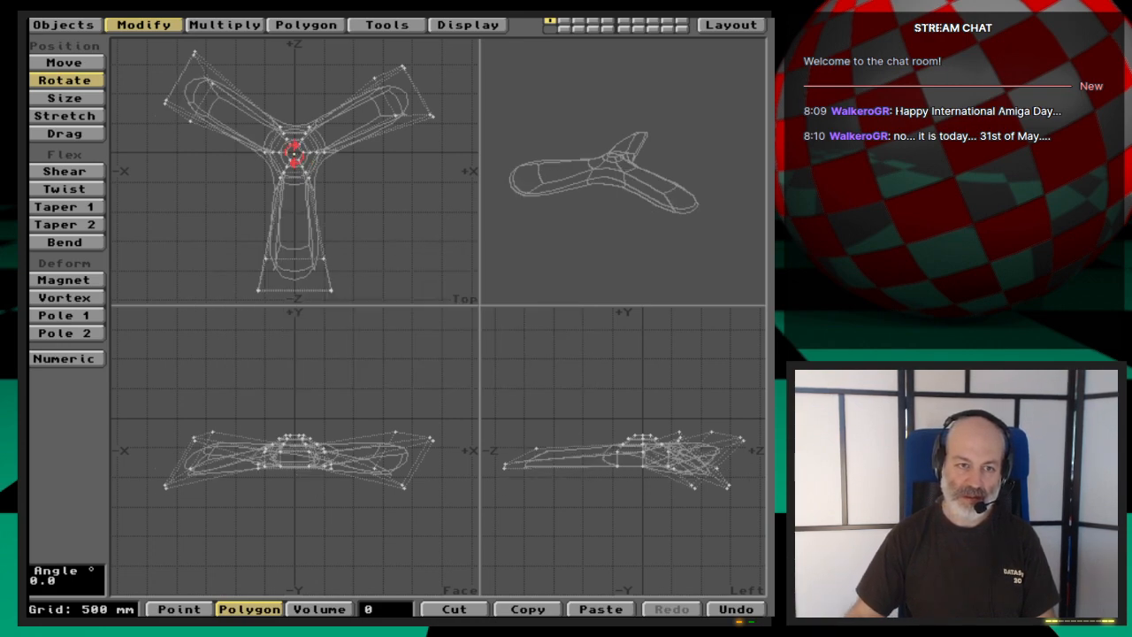
- Drop the Rotate tool and select the two tip polygons of the last flat blade at -Z
key(space)
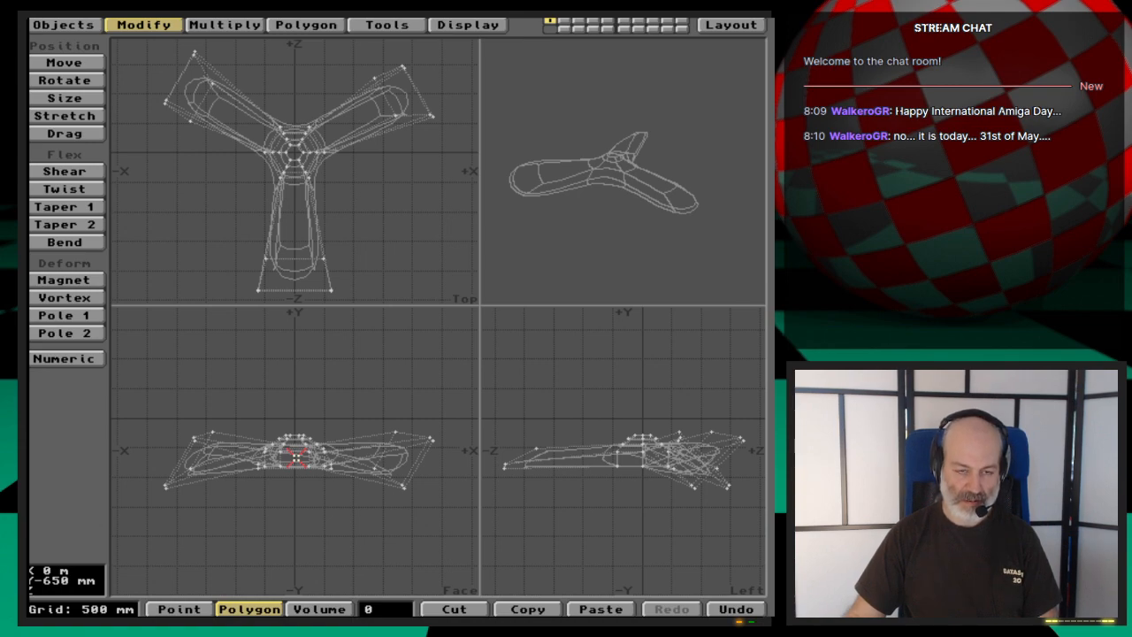
key(space)
key(space)
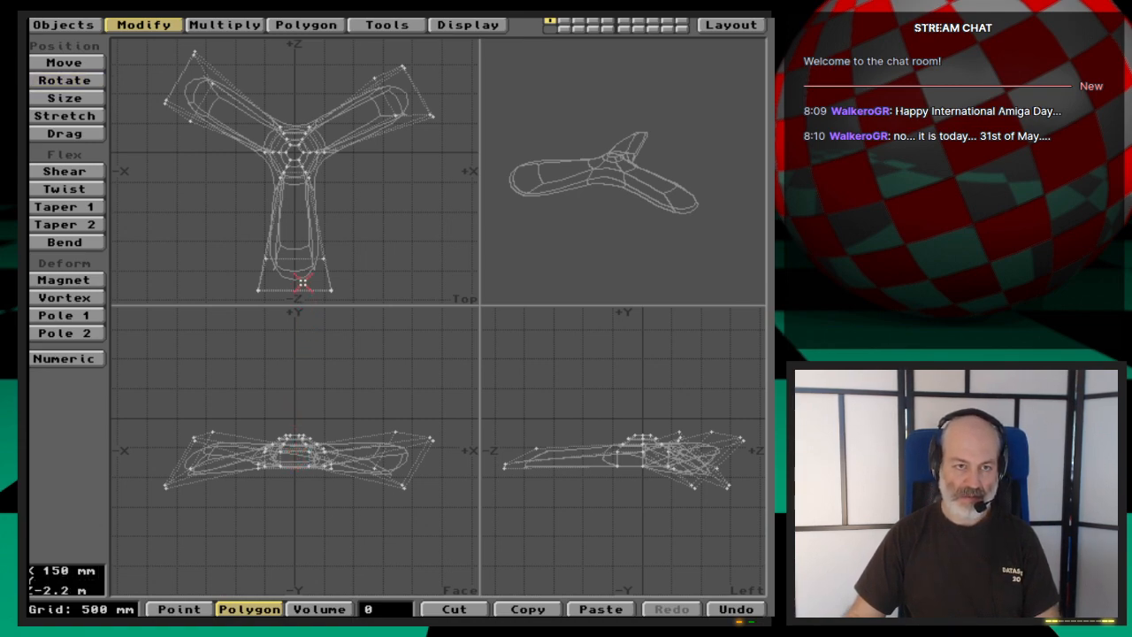
click(297, 277)
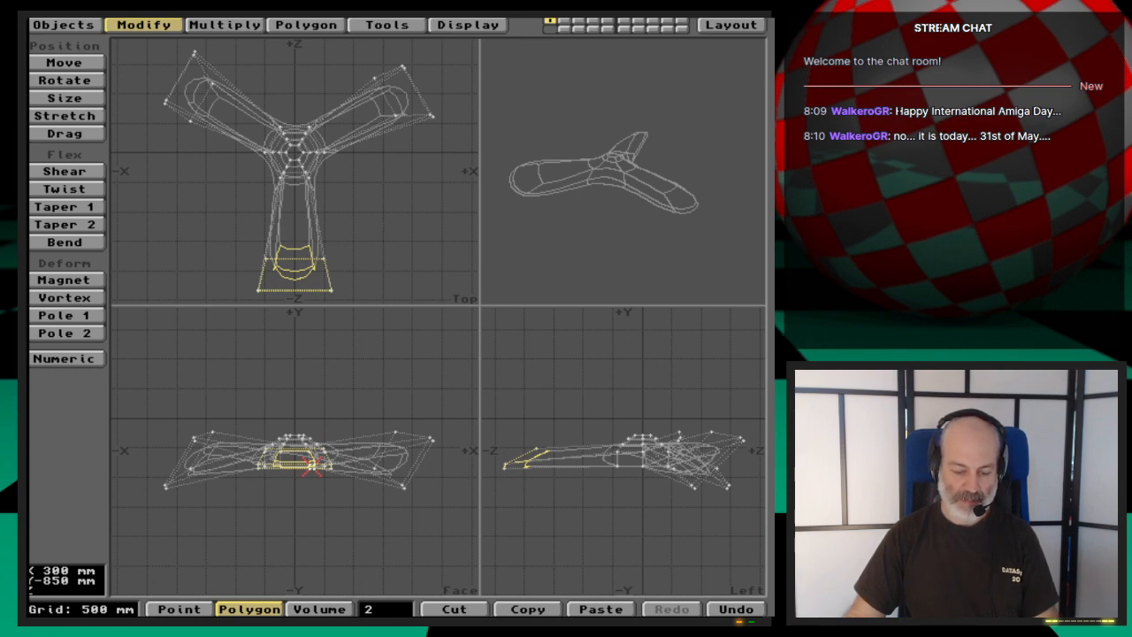
- Rotate the last blade's selected tip polygons 40° about the Z axis with the centre at Y -600 mm, and clear the selection
key(y)
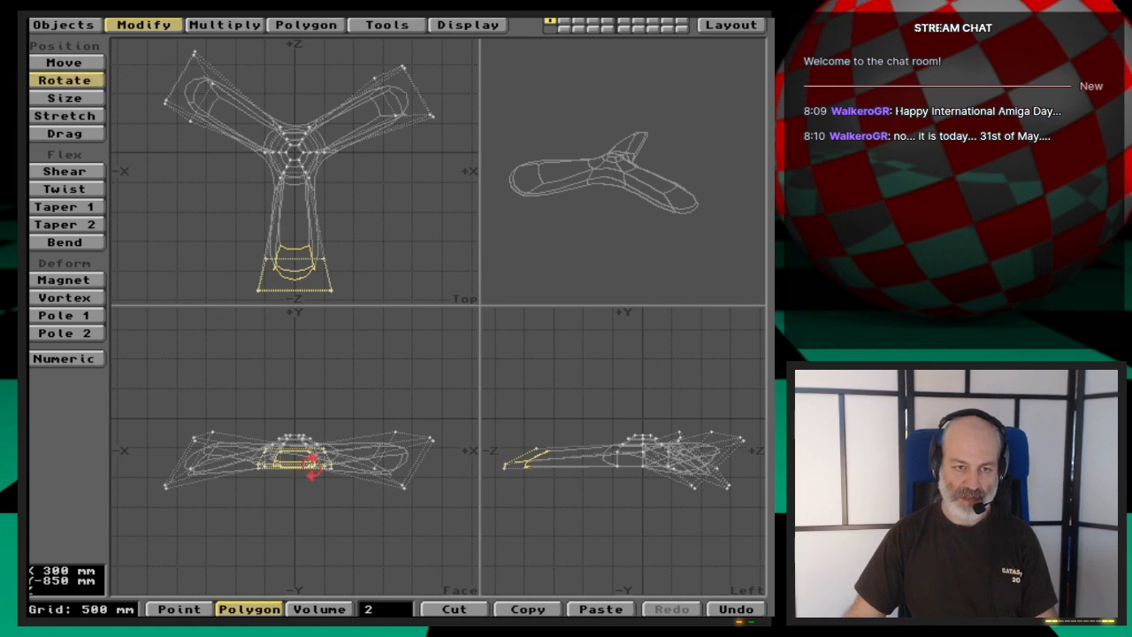
key(n)
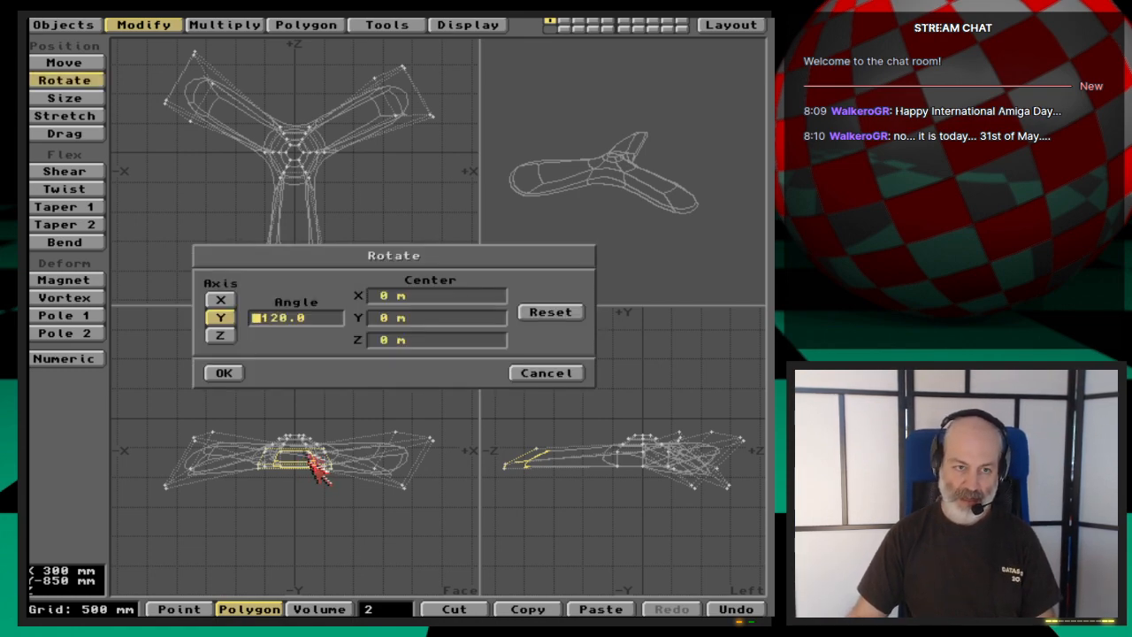
click(225, 336)
click(261, 320)
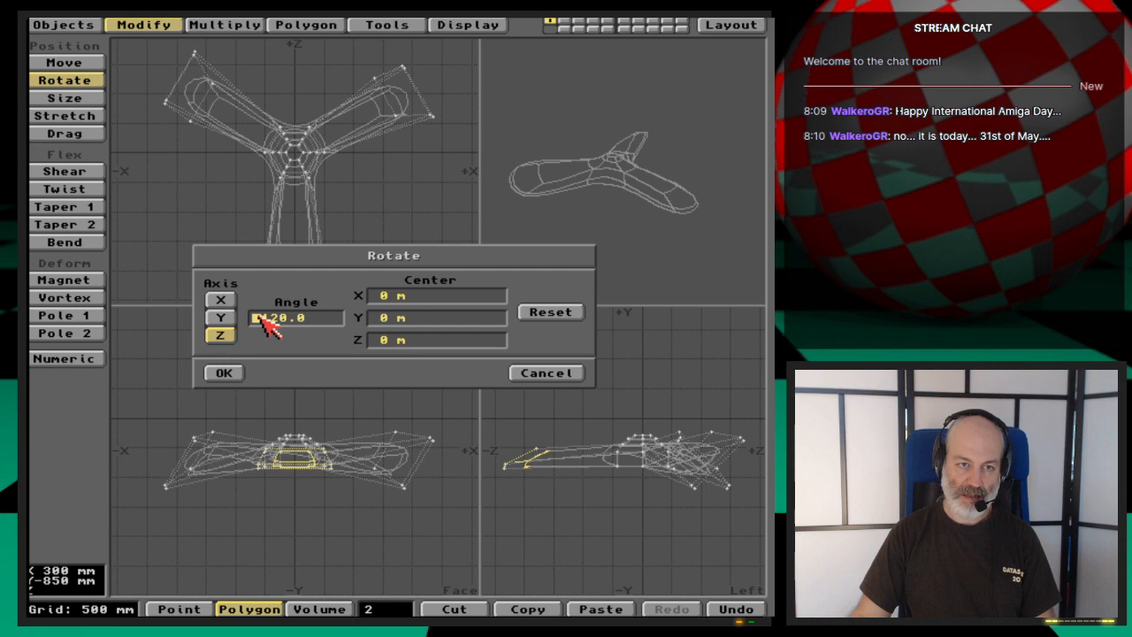
key(Delete)
key(Delete)
key(Delete)
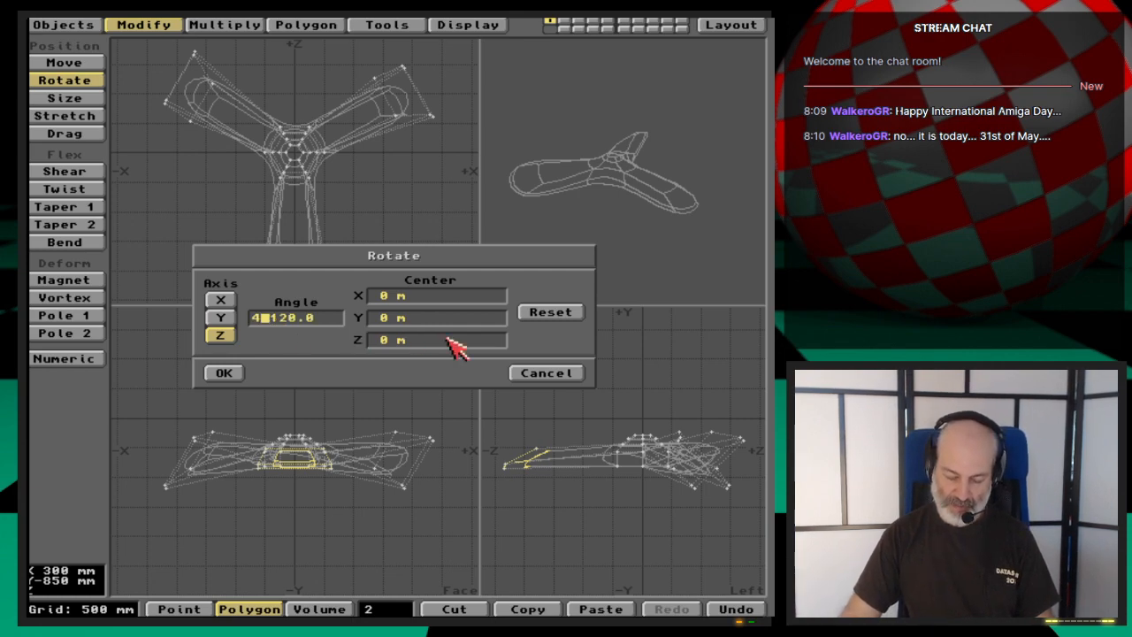
text(40)
key(Tab)
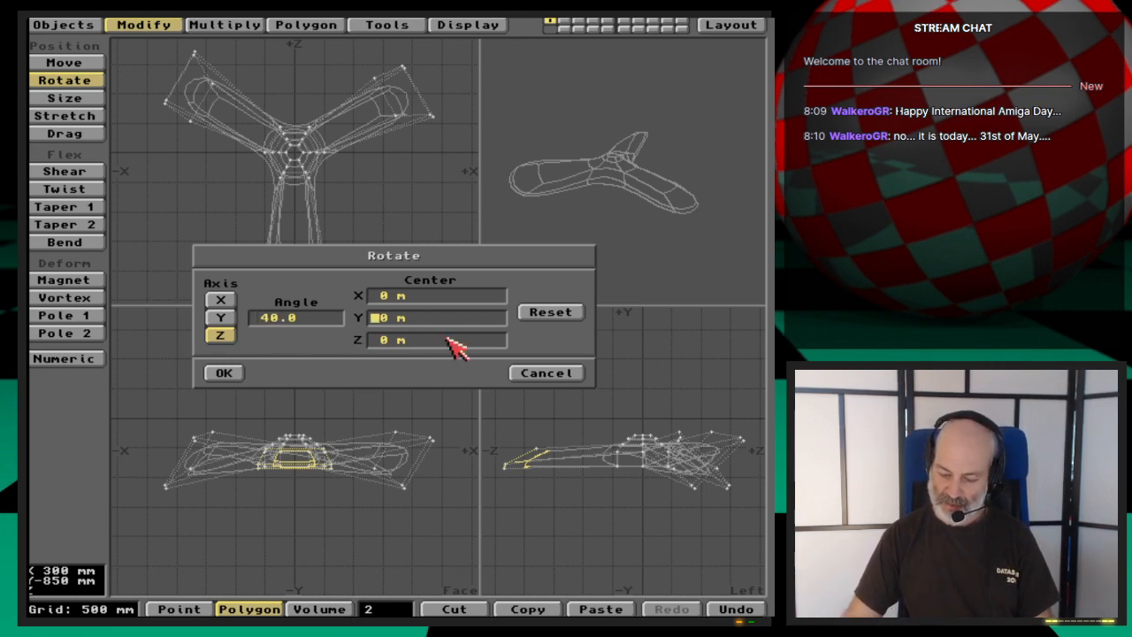
text(-)
text(600mm)
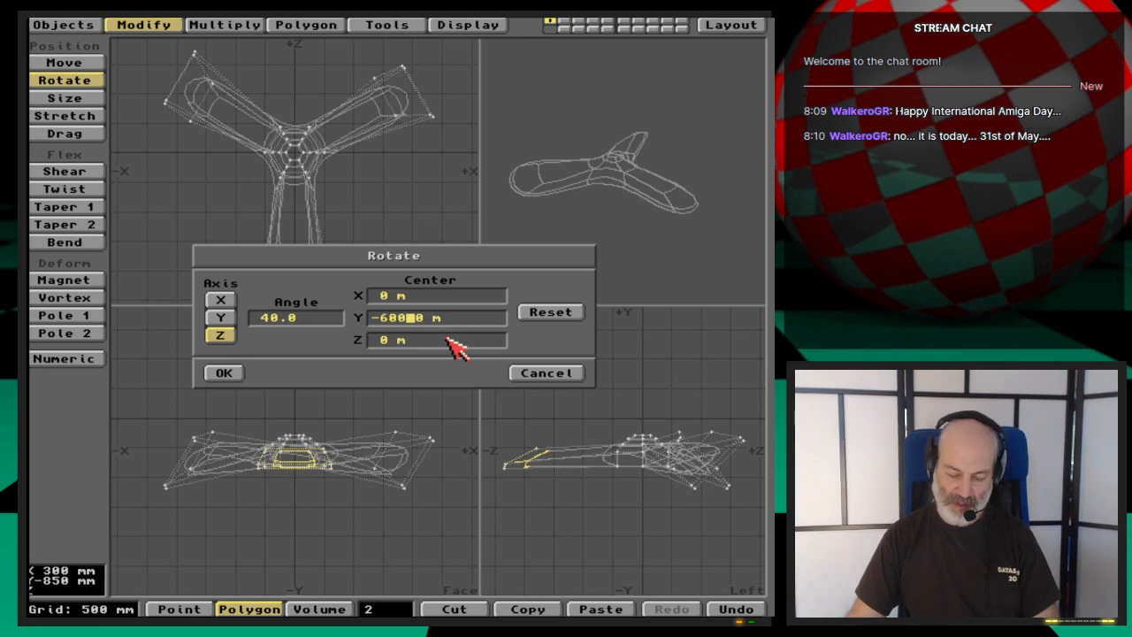
key(Tab)
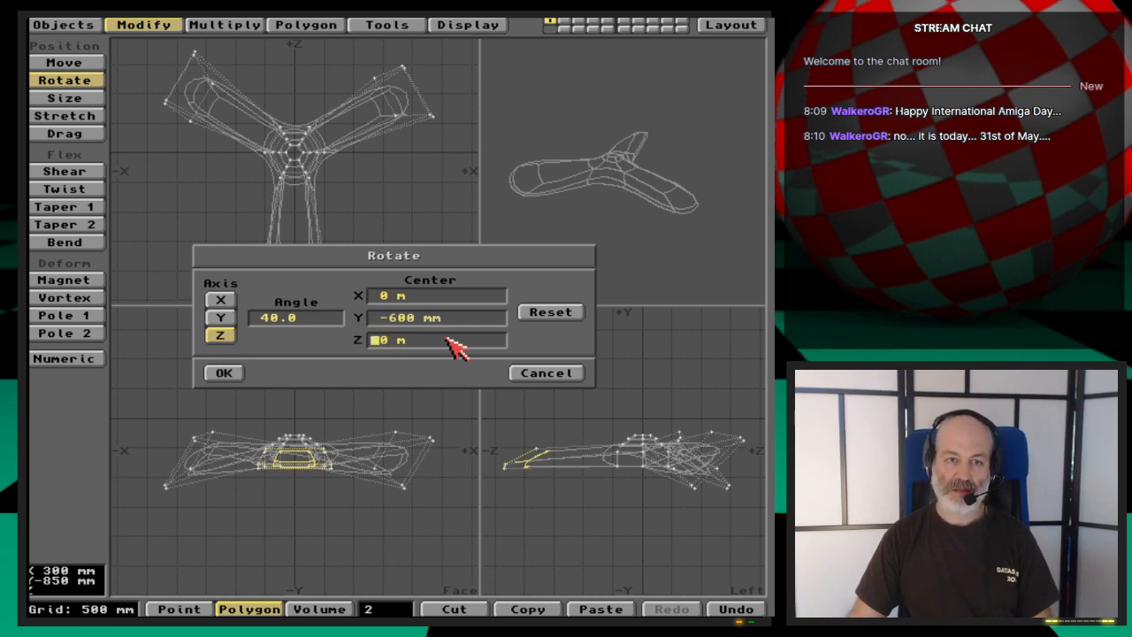
key(Return)
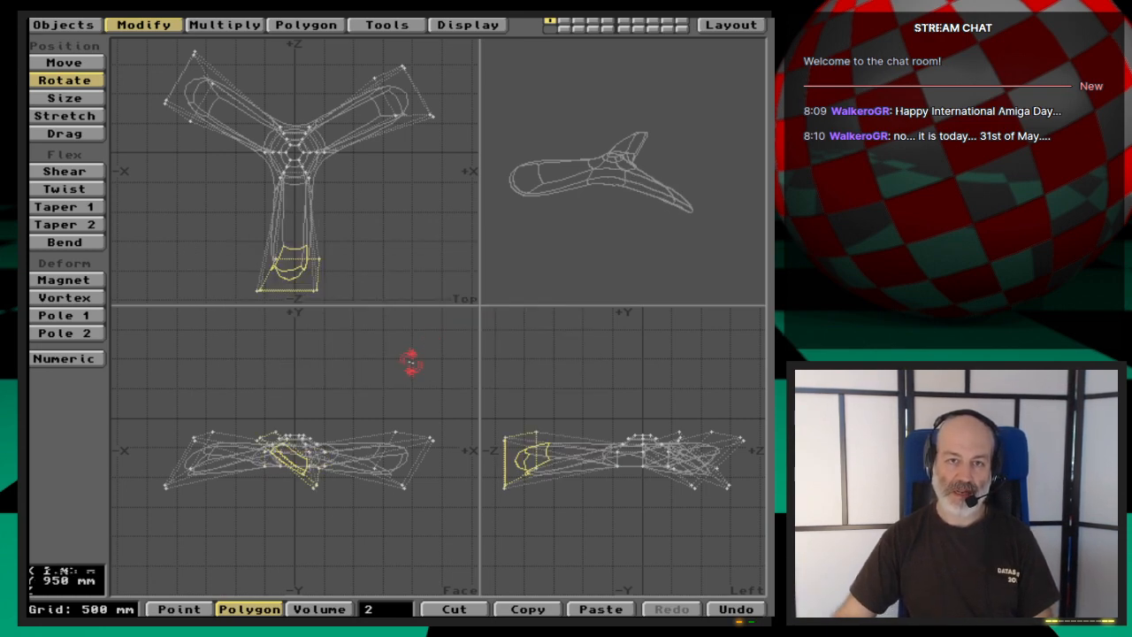
drag(650, 235, 652, 212)
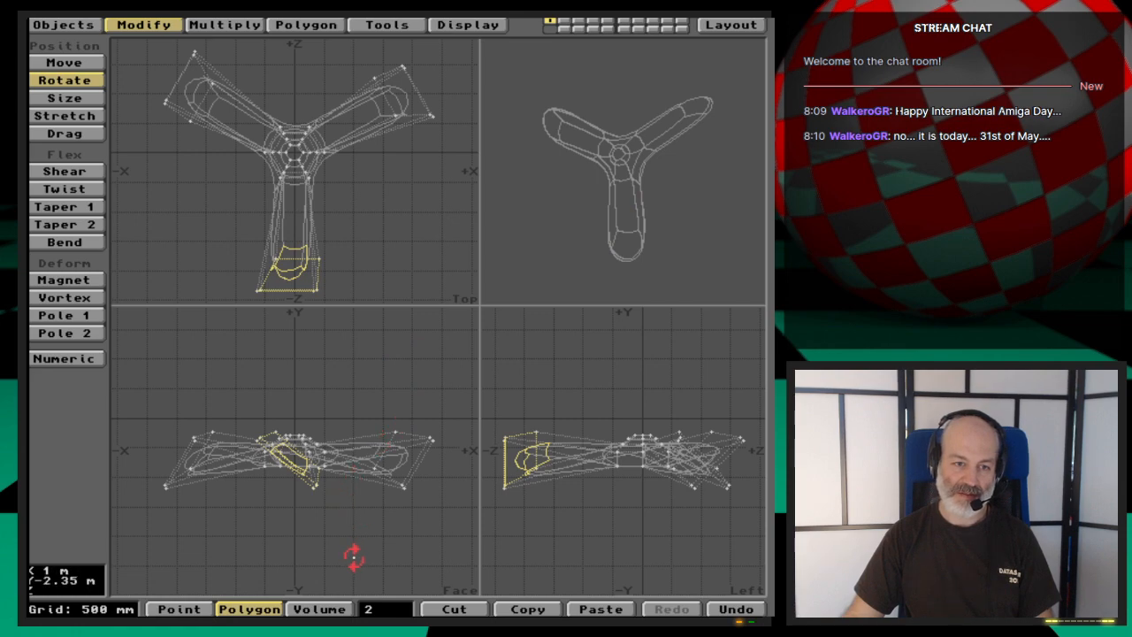
key(space)
click(370, 542)
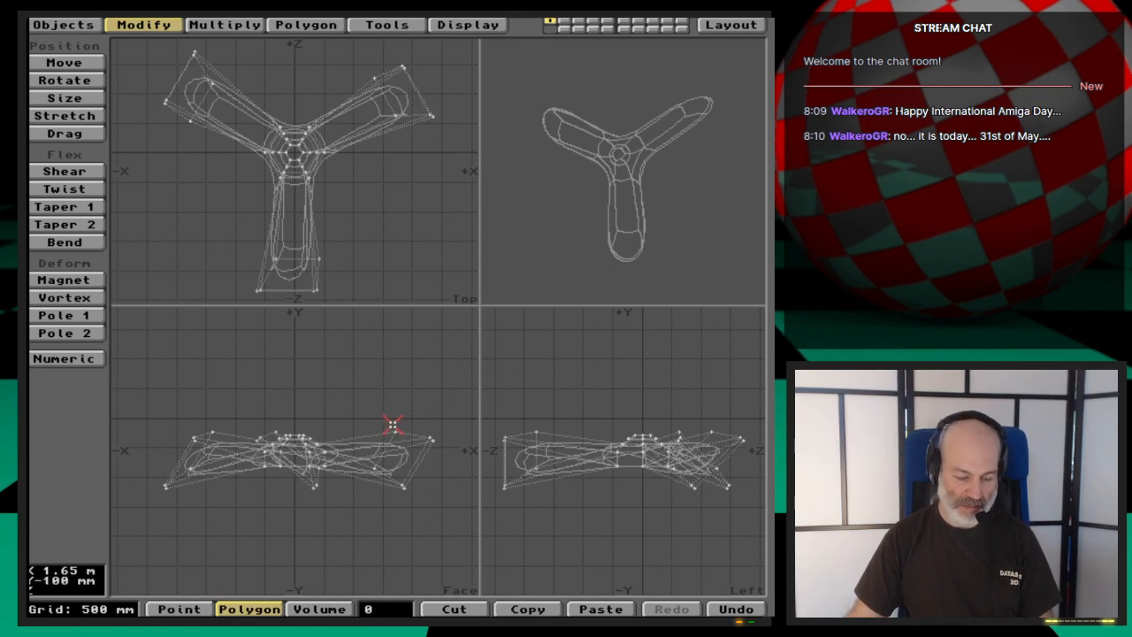
- Save the propeller object under the file name Propeller_nurbs2 in the 3D:webcast/Ep.49/Objects drawer
key(s)
click(347, 172)
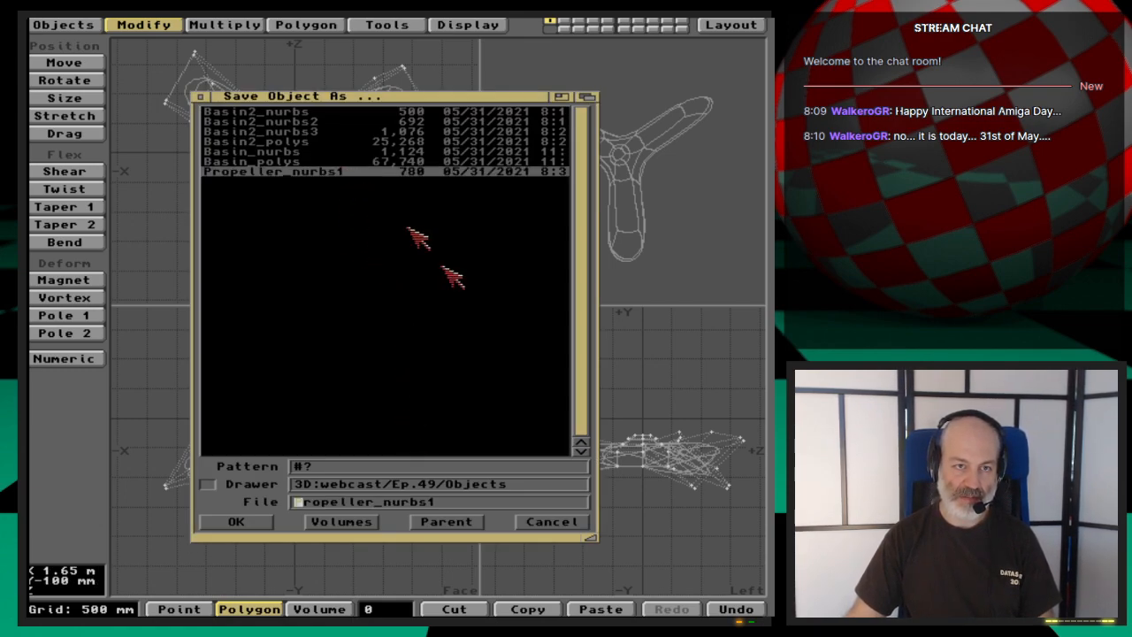
click(482, 501)
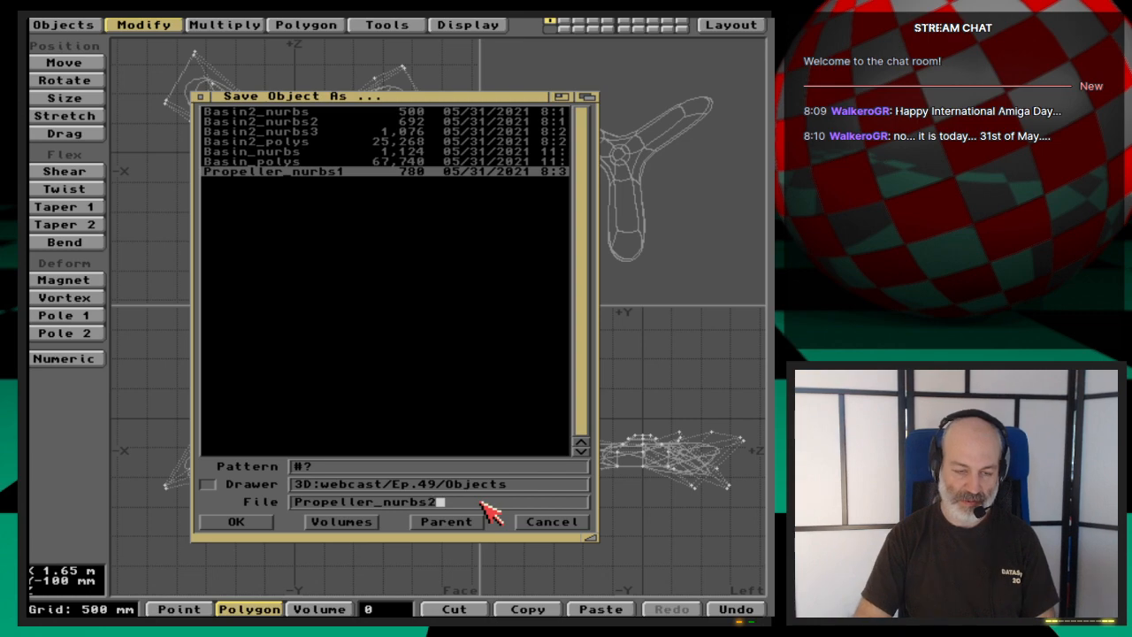
key(Return)
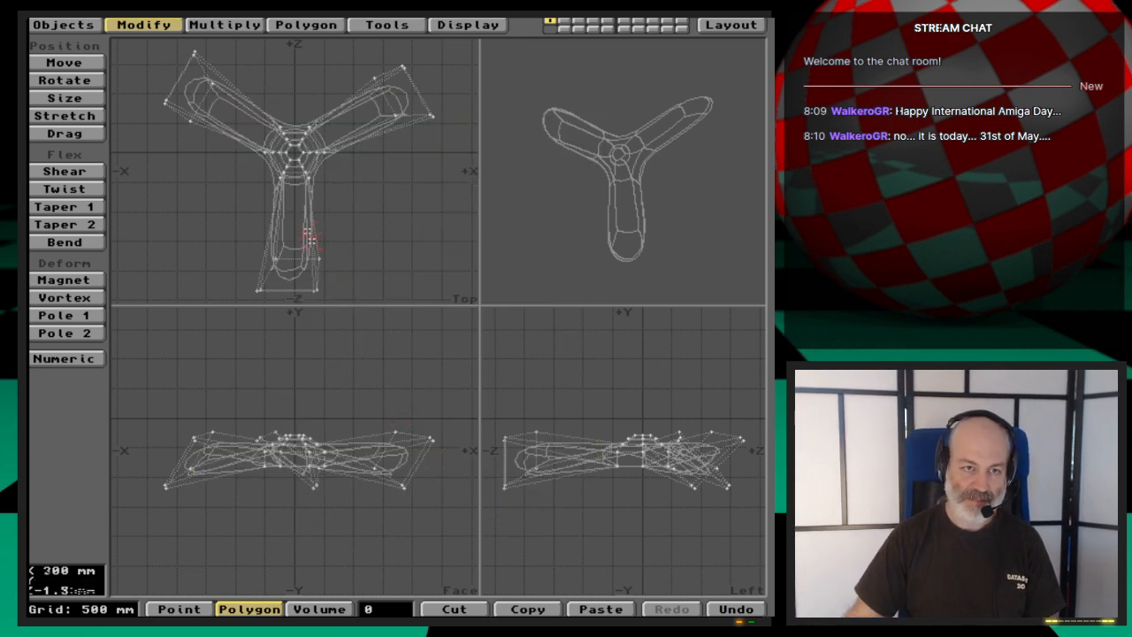
- Select the two tip polygons on each of the three blades, six polygons in all
drag(652, 182, 678, 183)
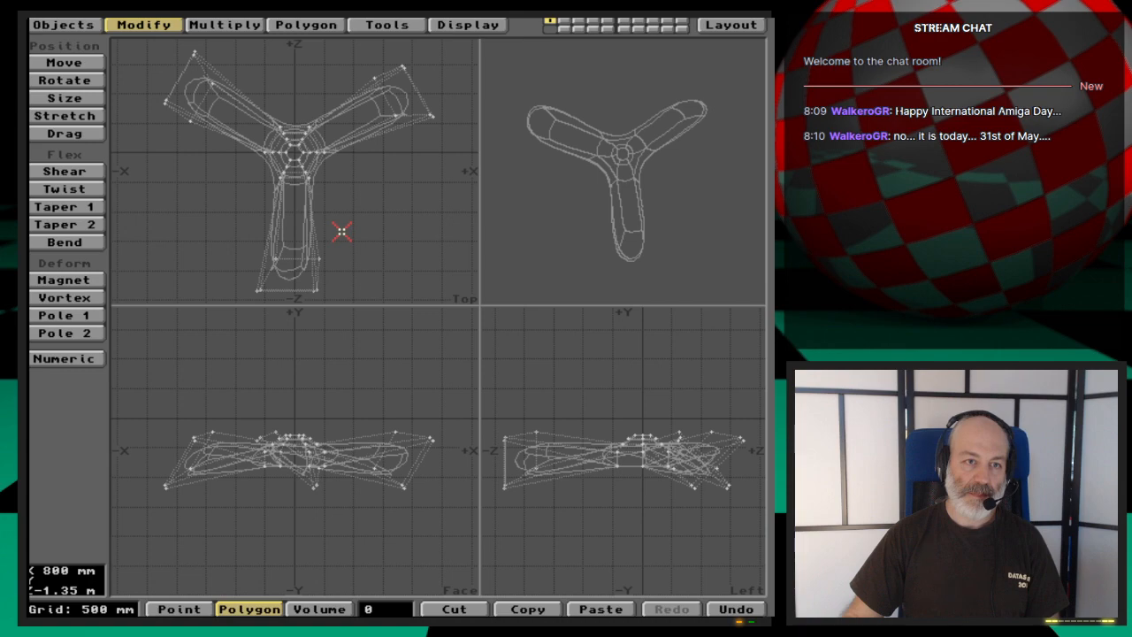
drag(341, 232, 227, 250)
mouse_move(379, 313)
right_down()
mouse_move(301, 221)
mouse_move(362, 185)
right_up()
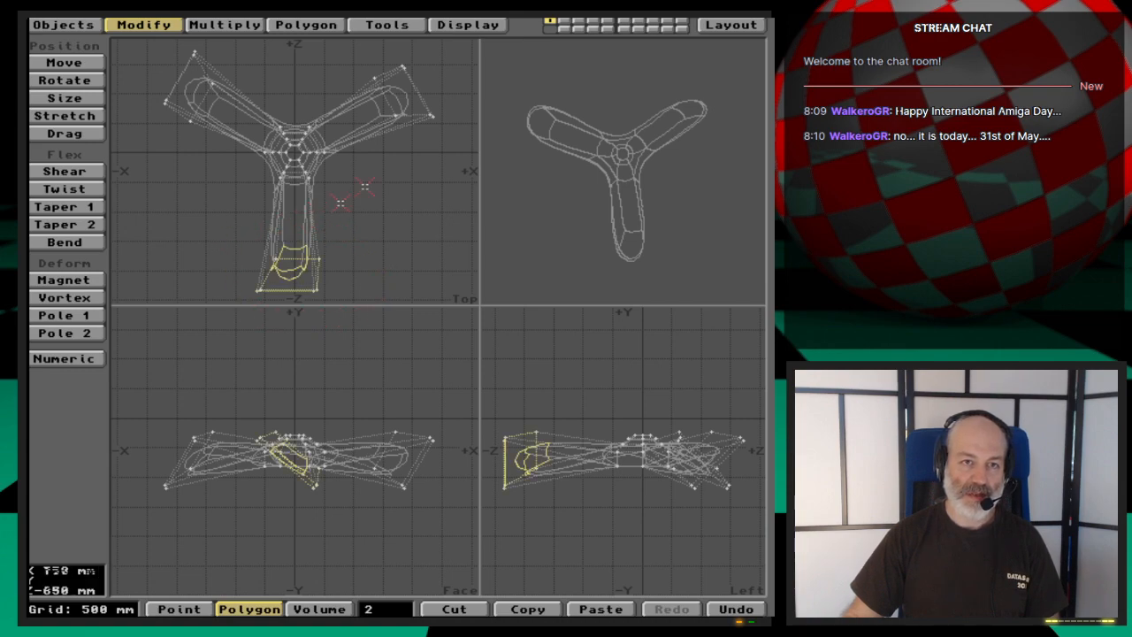
mouse_move(426, 57)
right_down()
mouse_move(382, 50)
mouse_move(352, 133)
mouse_move(446, 113)
mouse_move(423, 46)
right_up()
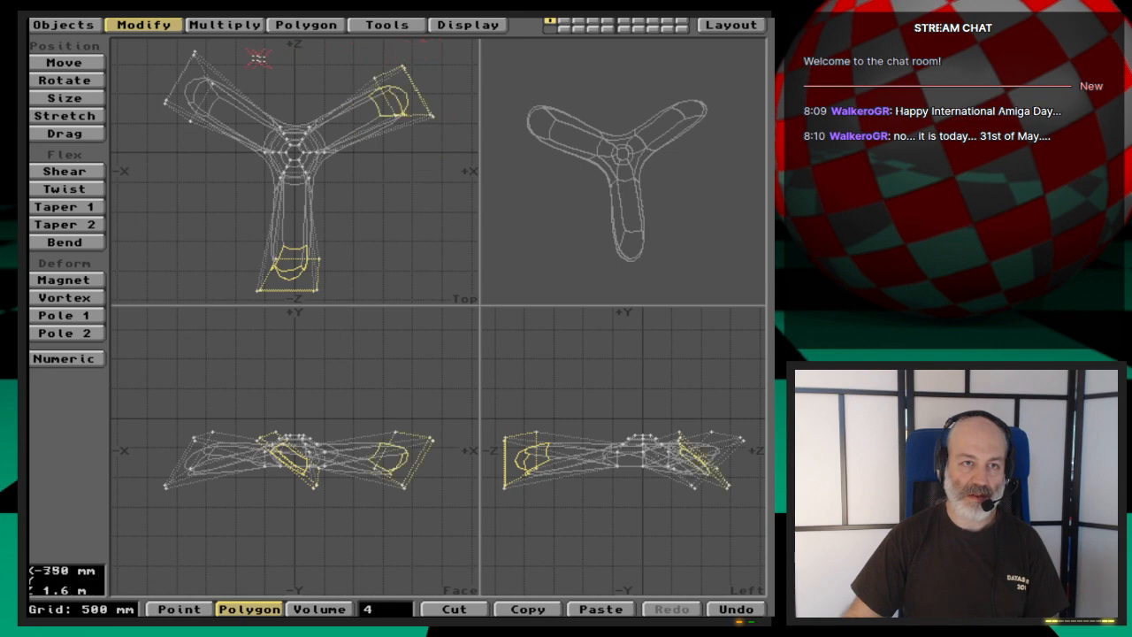
mouse_move(198, 39)
right_down()
mouse_move(132, 99)
mouse_move(213, 143)
mouse_move(241, 38)
mouse_move(240, 47)
right_up()
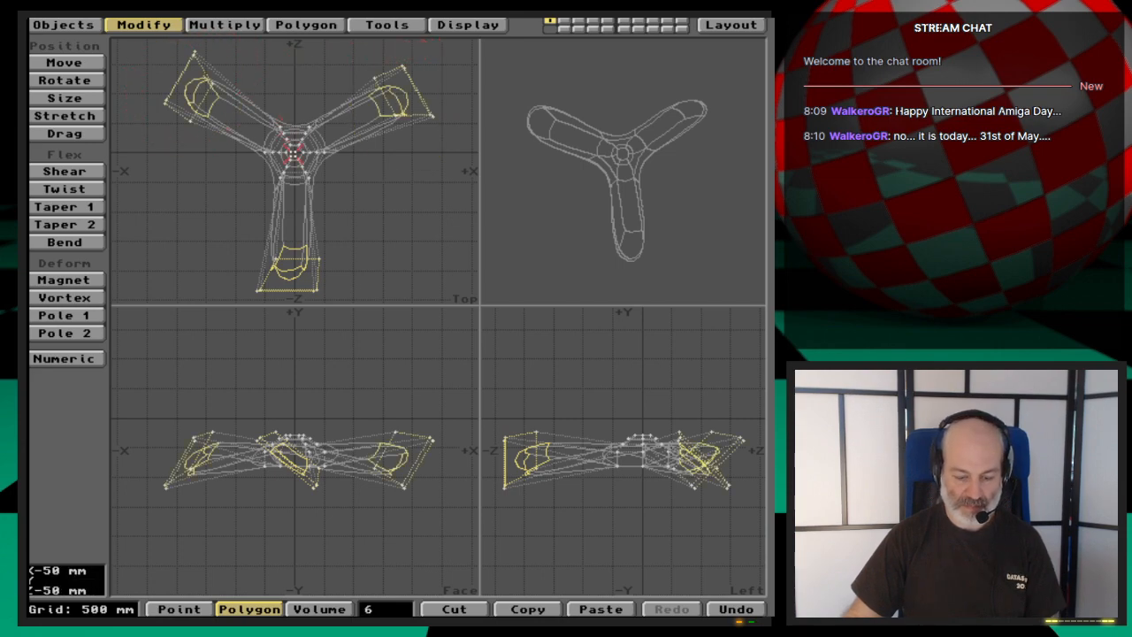
- Enlarge the selected blade-tip polygons outward from the hub's centre with the Size tool, and drop the tool
key(comma)
key(comma)
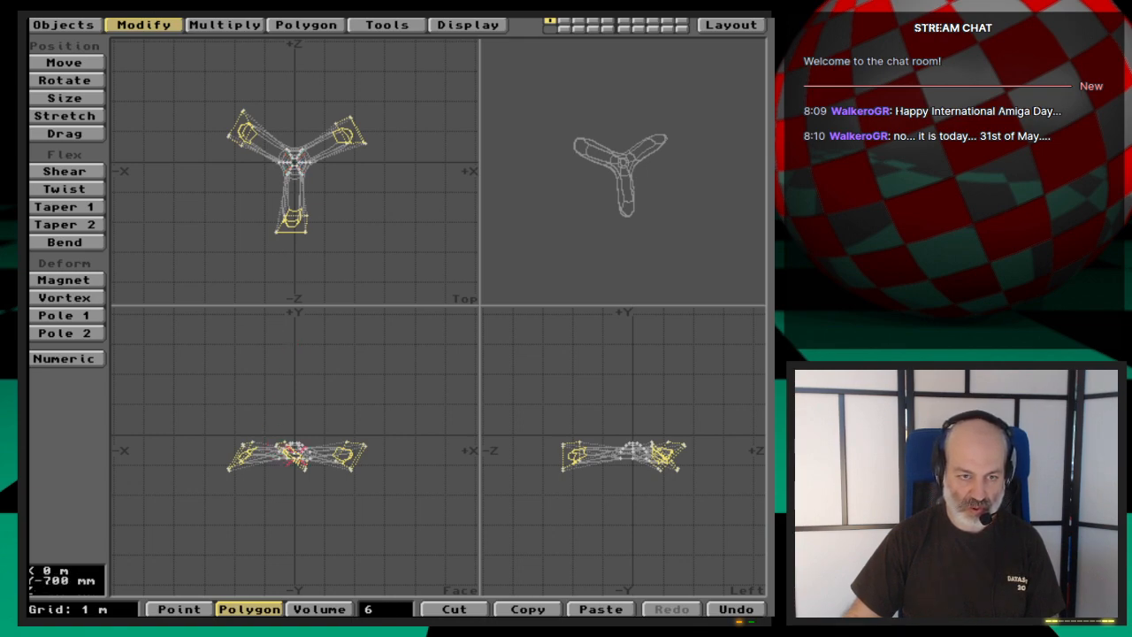
key(h)
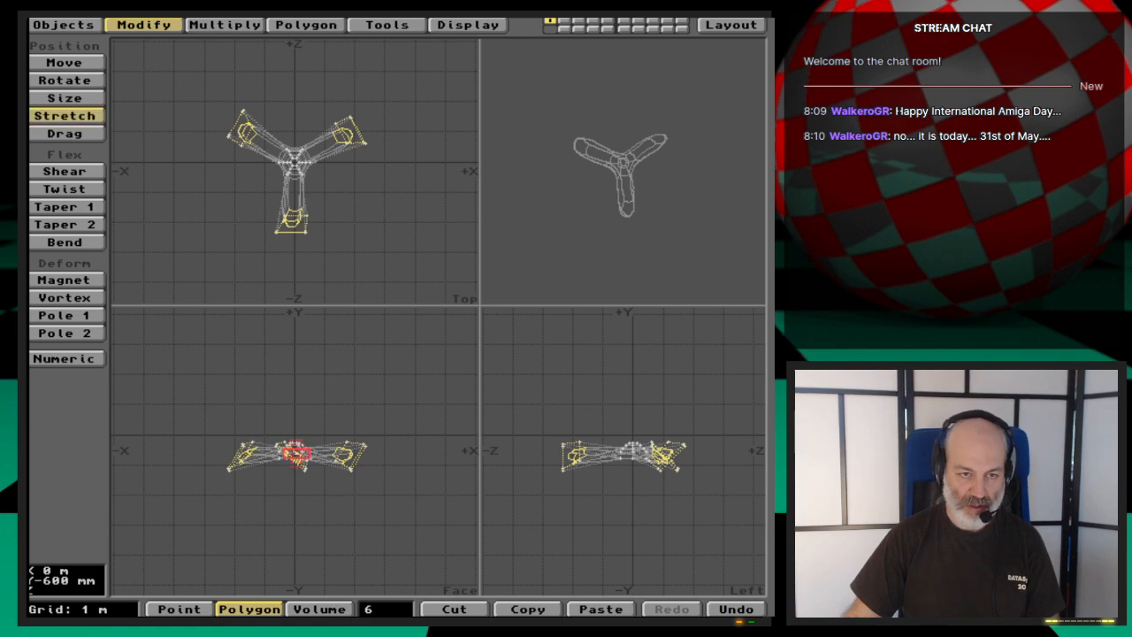
key(shift+h)
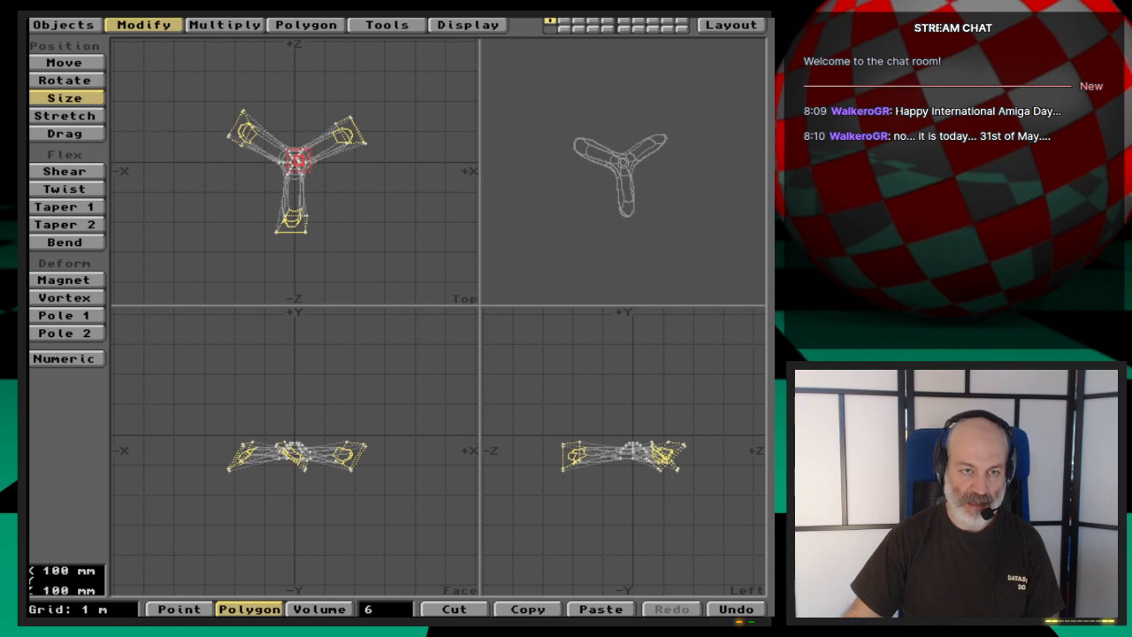
mouse_move(294, 161)
mouse_down()
mouse_move(344, 161)
mouse_move(313, 163)
mouse_up()
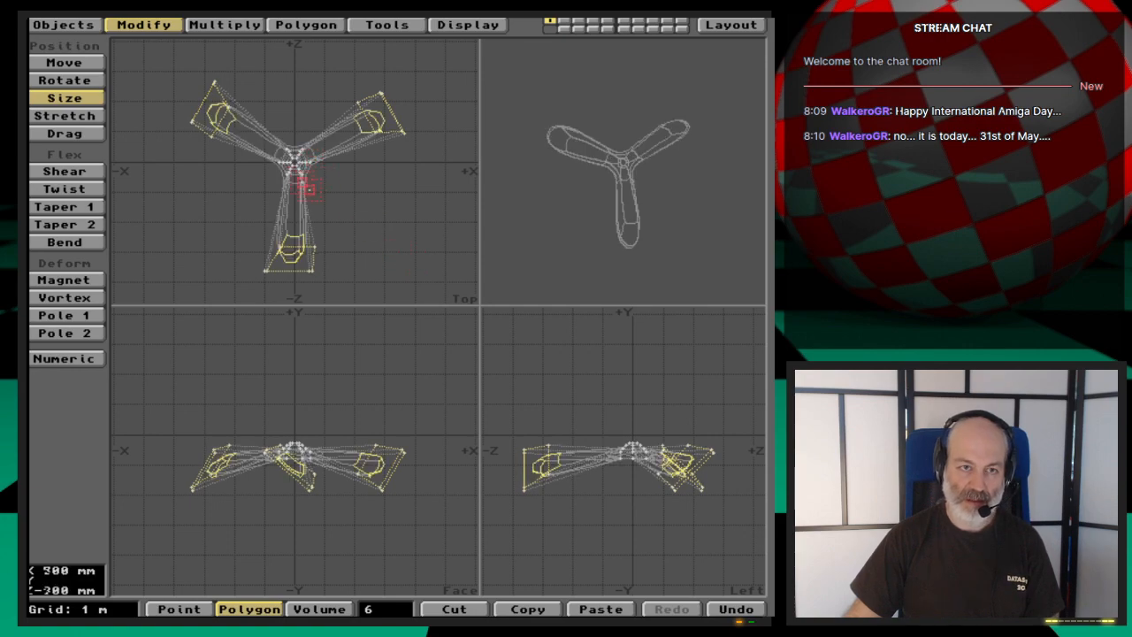
key(space)
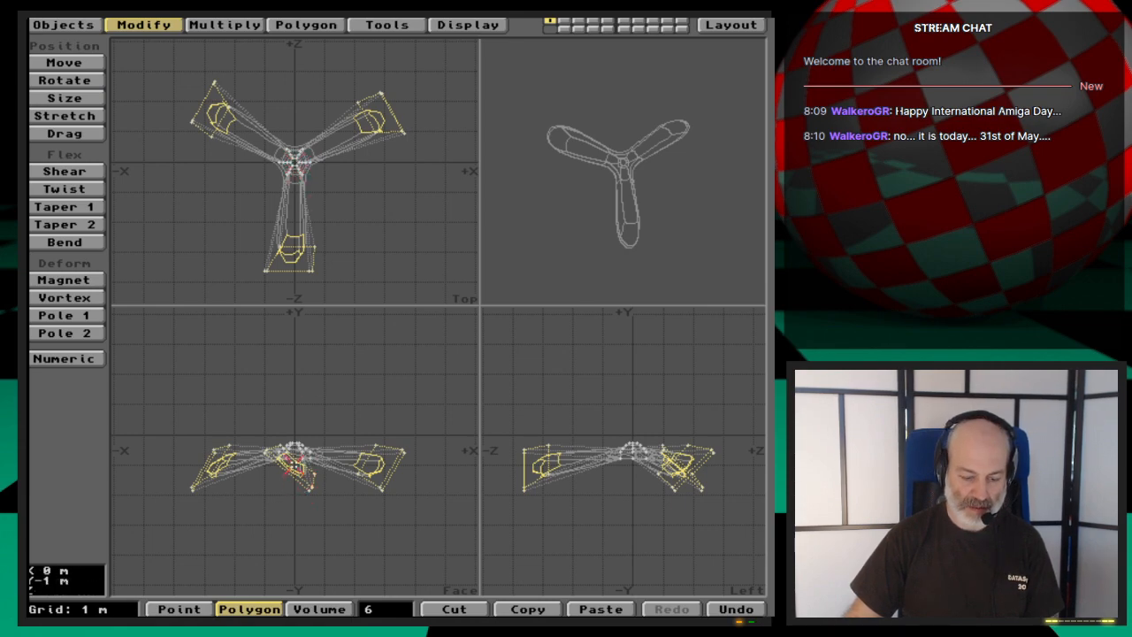
- Move the selected blade-tip polygons up 400 mm along Y to level them with the hub, and clear the selection
key(t)
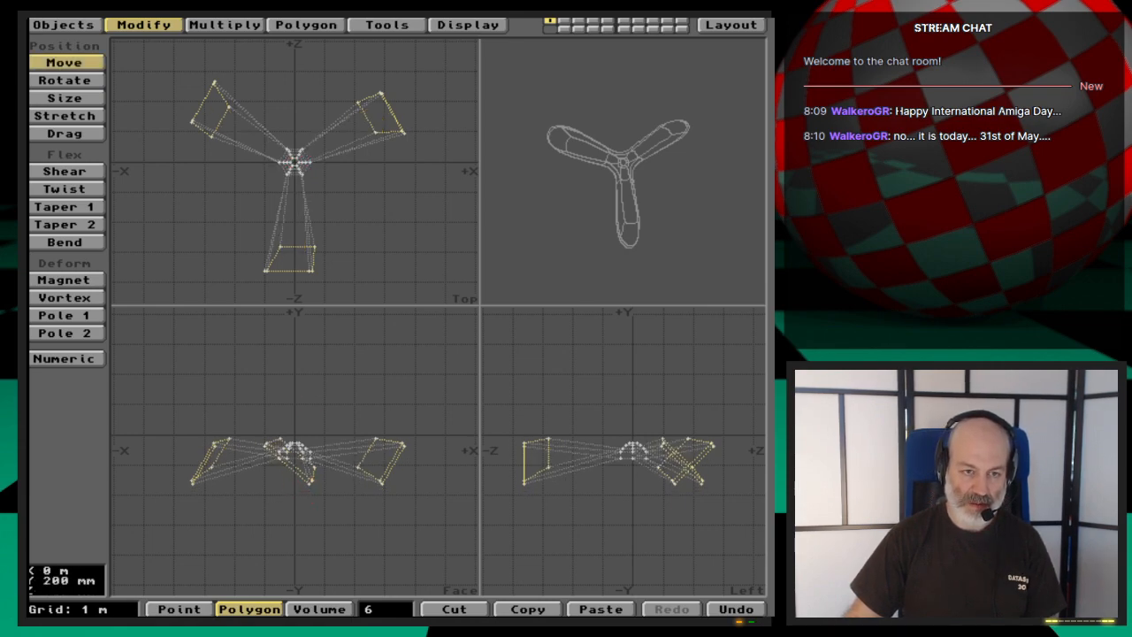
drag(295, 468, 294, 462)
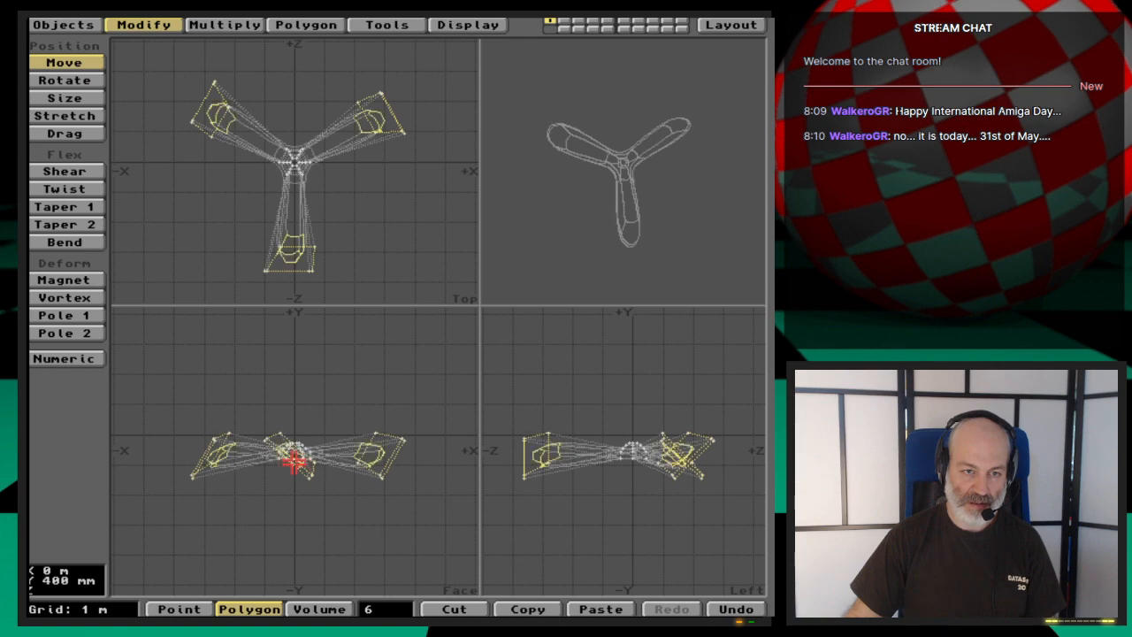
key(space)
click(385, 612)
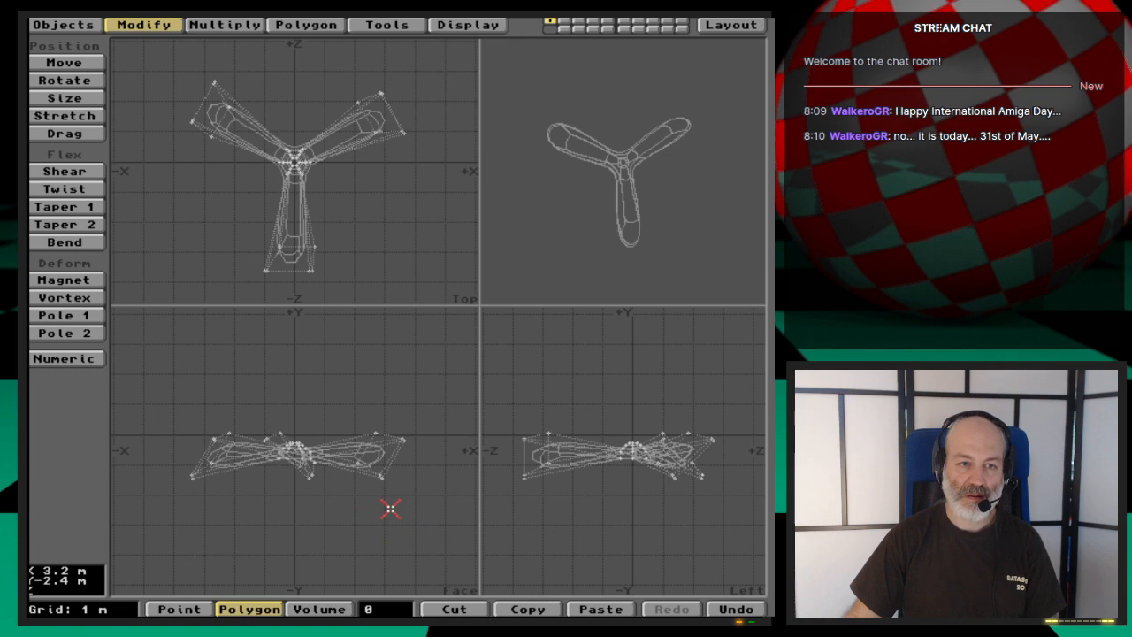
- Centre the whole propeller on the origin and turn the preview to see it from a low angle
key(F2)
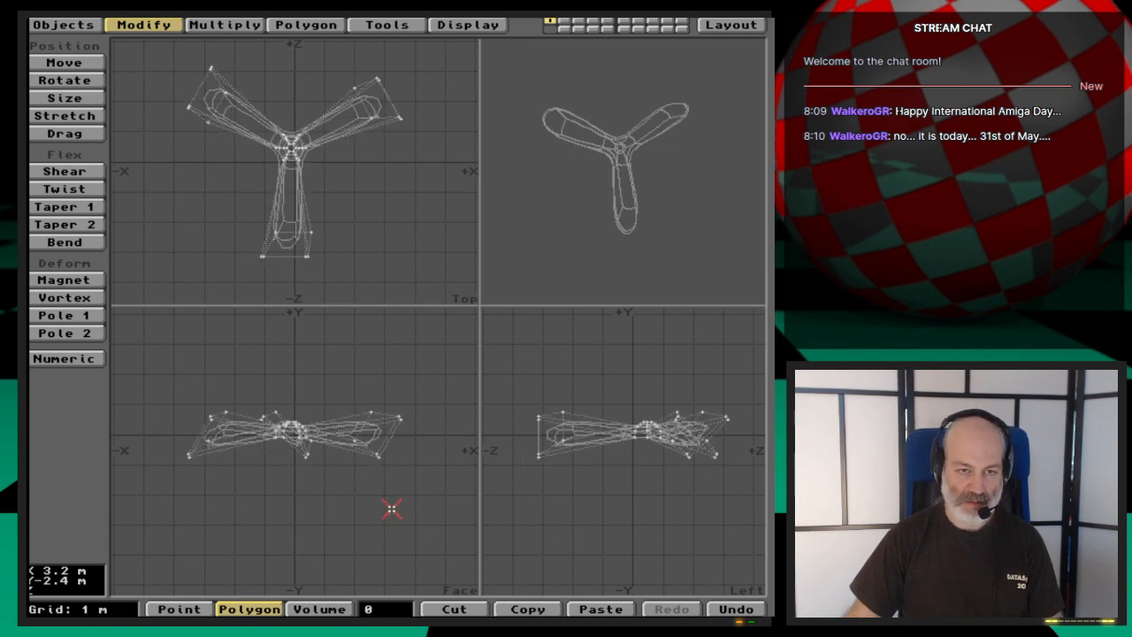
key(a)
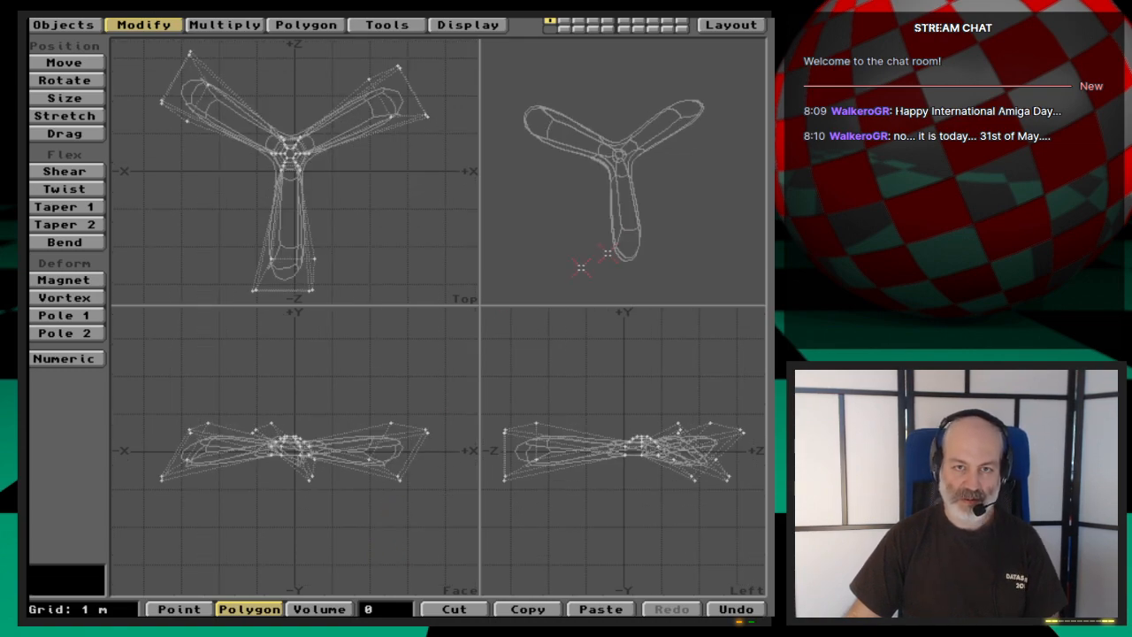
drag(668, 208, 653, 229)
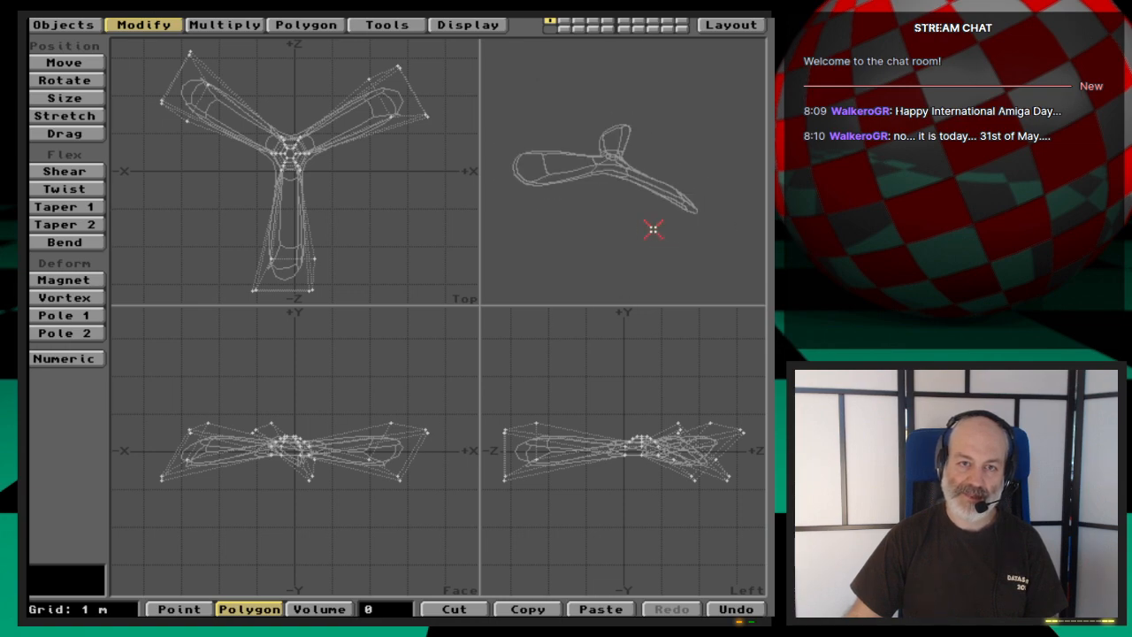
- Save the reshaped propeller as a new object file named Propeller_nurbs3
key(s)
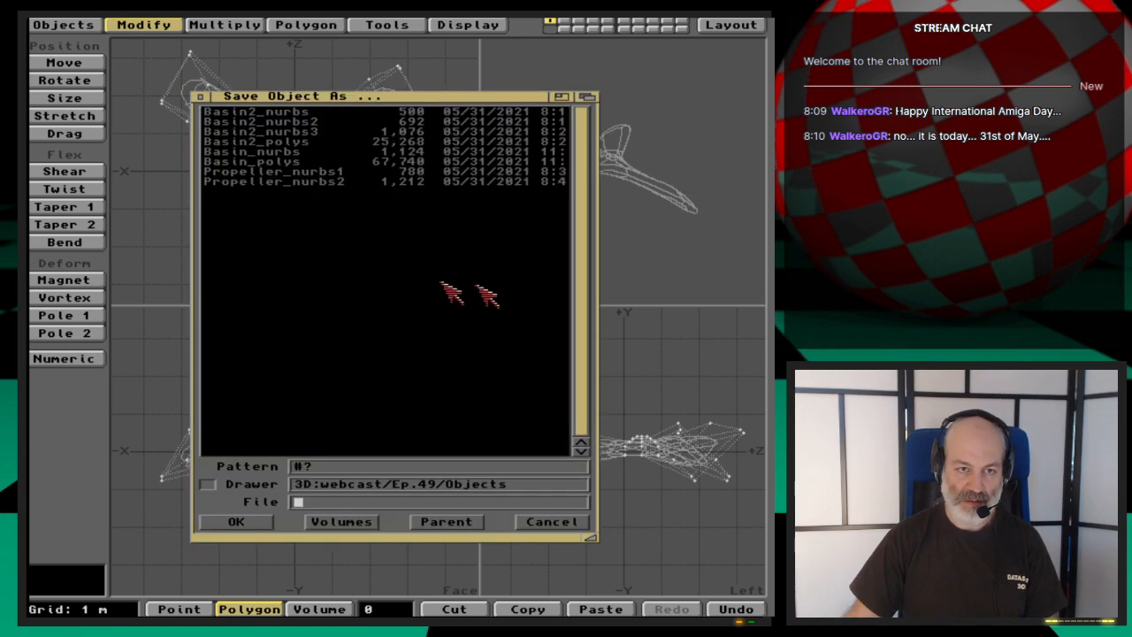
click(372, 182)
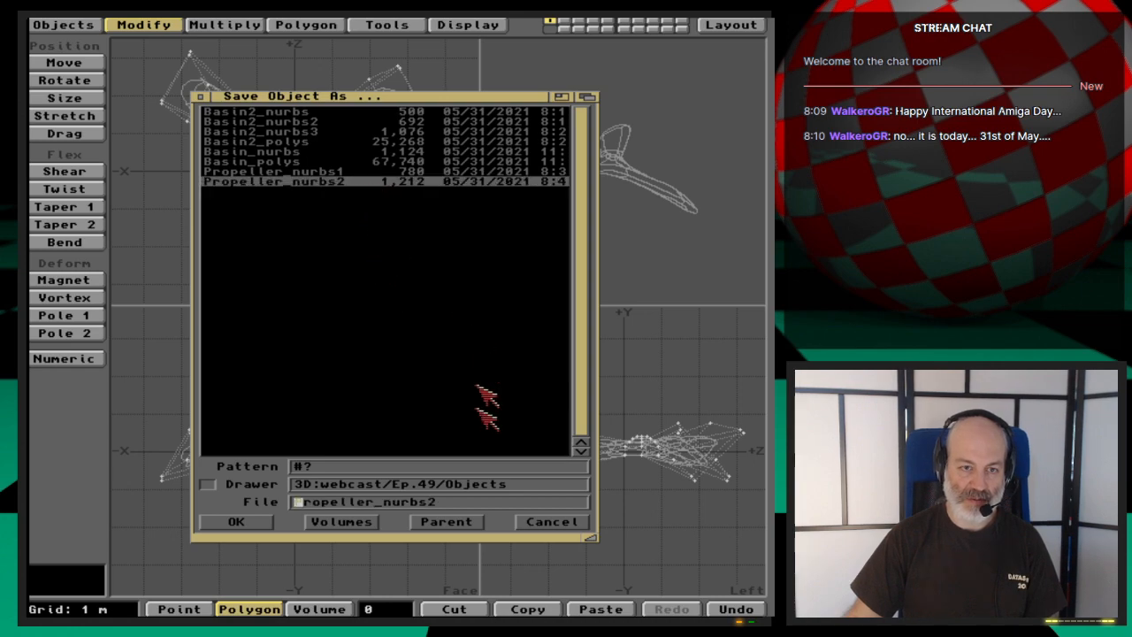
click(492, 500)
text(3)
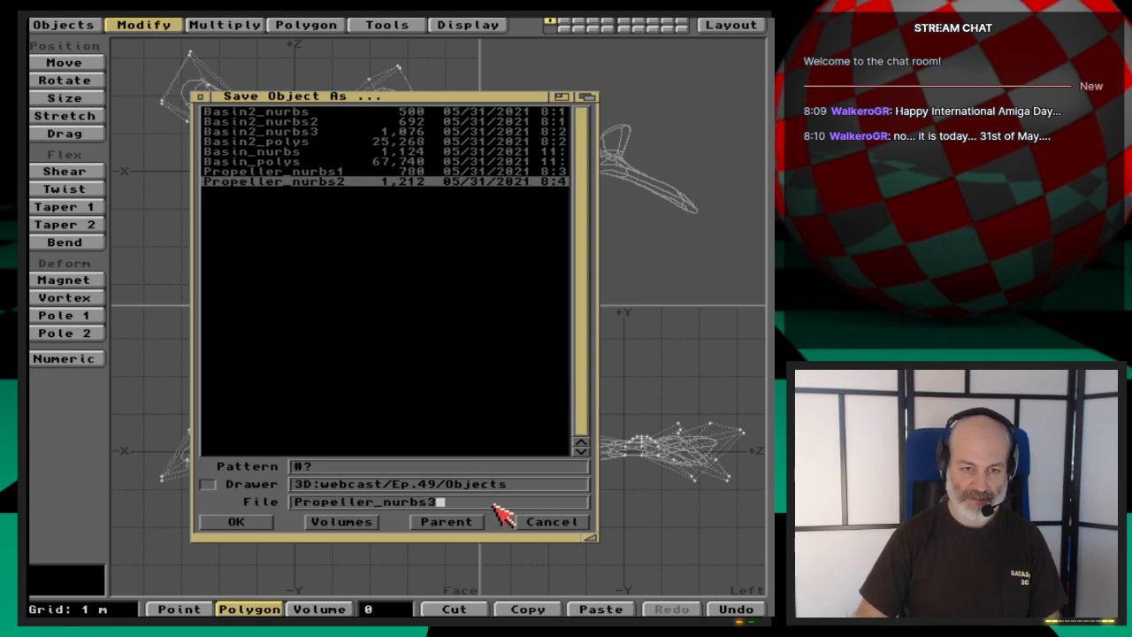
key(Return)
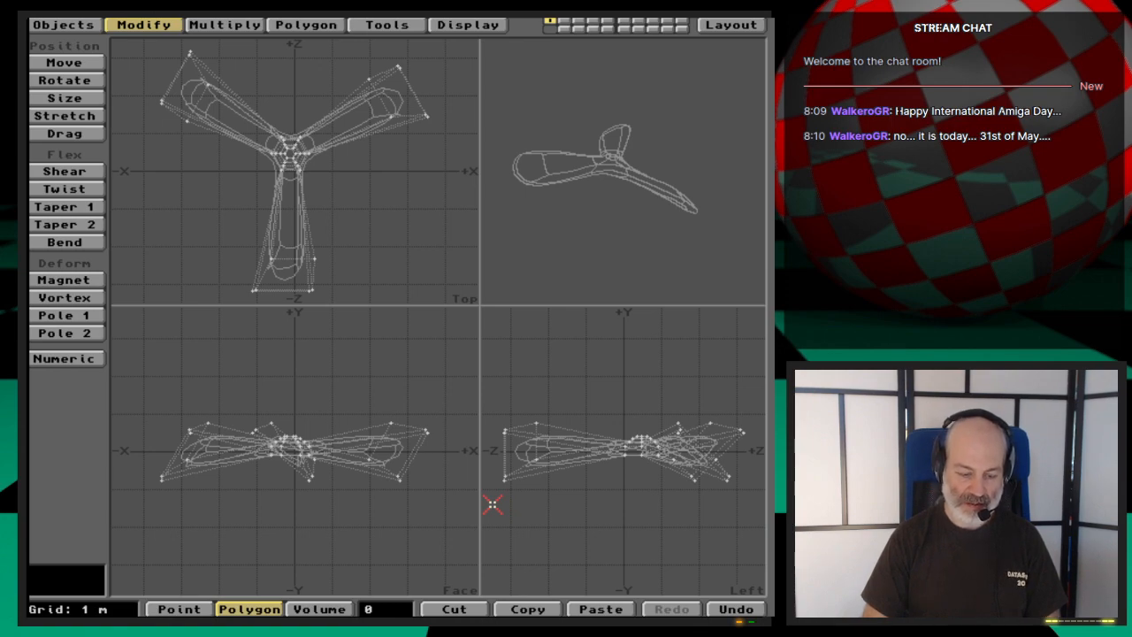
- Set the polygon type to Triangles in the data options, keeping a patch division of 5
key(o)
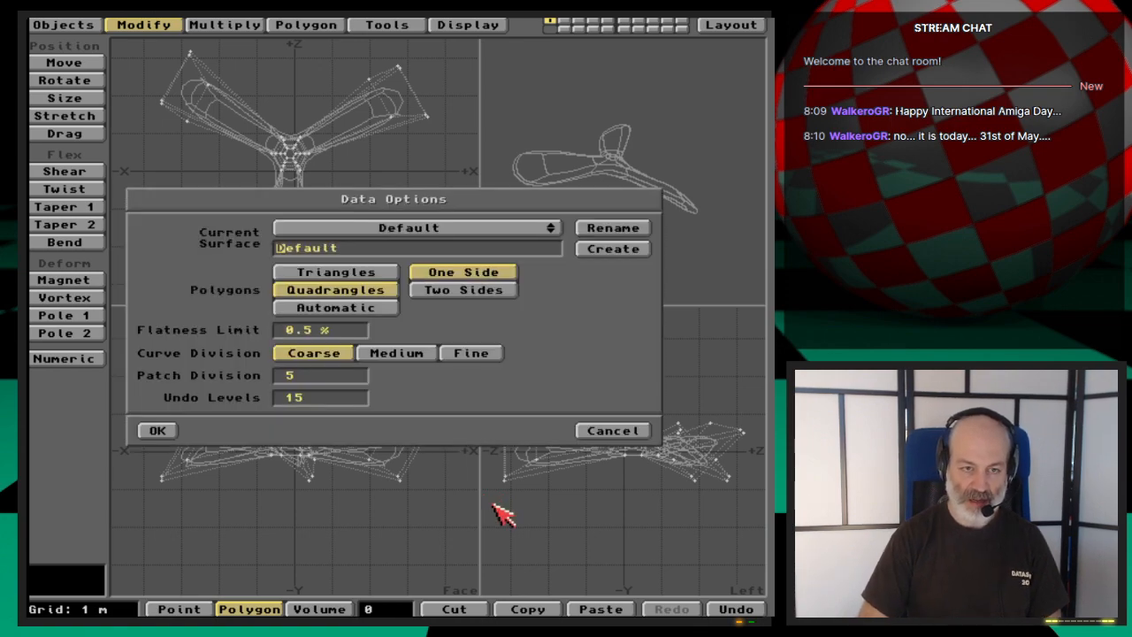
click(378, 274)
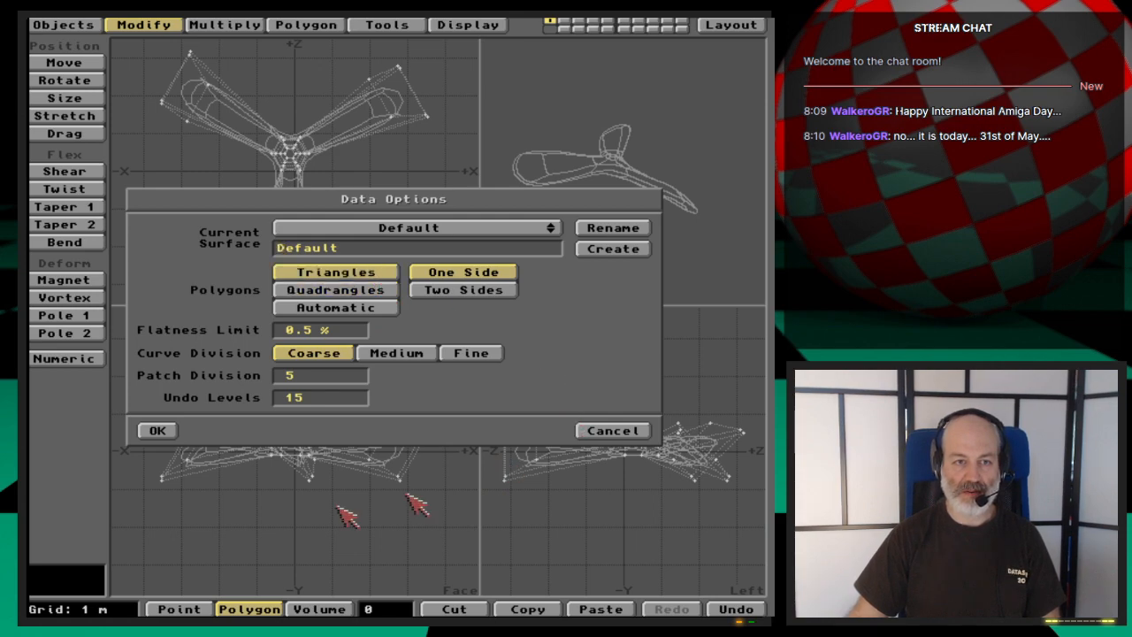
click(157, 431)
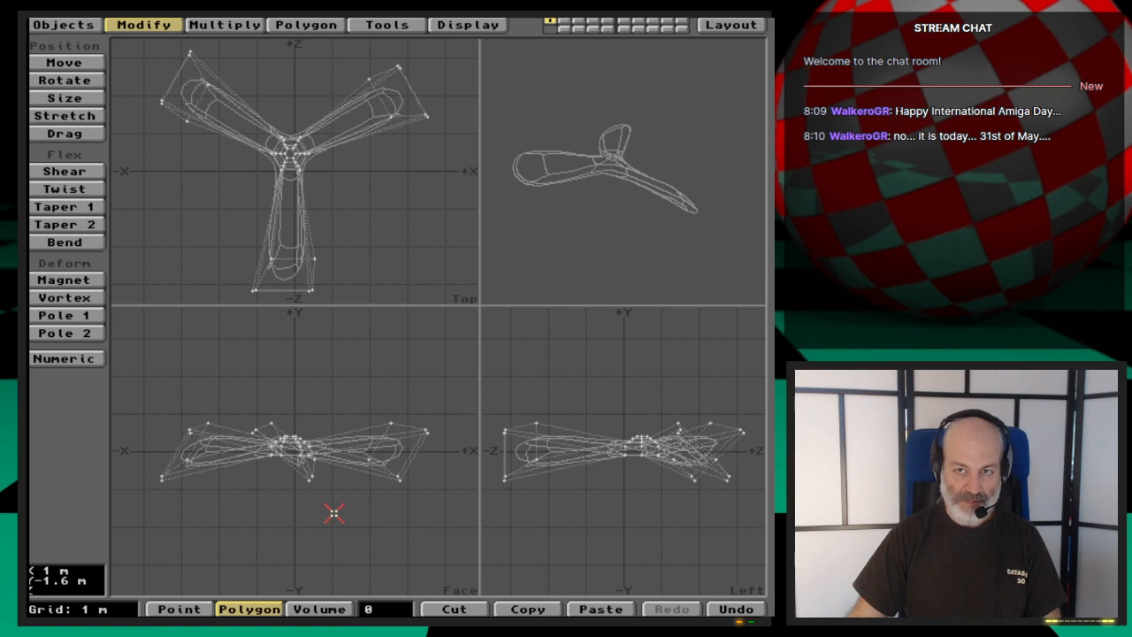
- Convert the whole MetaNURBS propeller to triangle polygons and turn the preview to inspect the mesh from several angles
key(a)
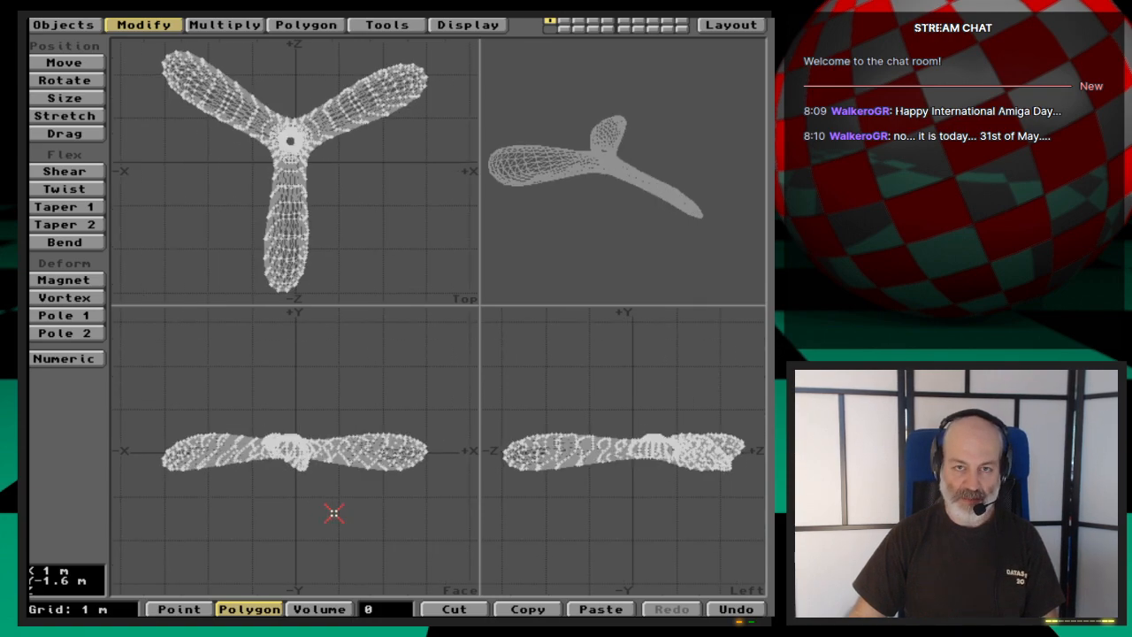
drag(594, 237, 646, 184)
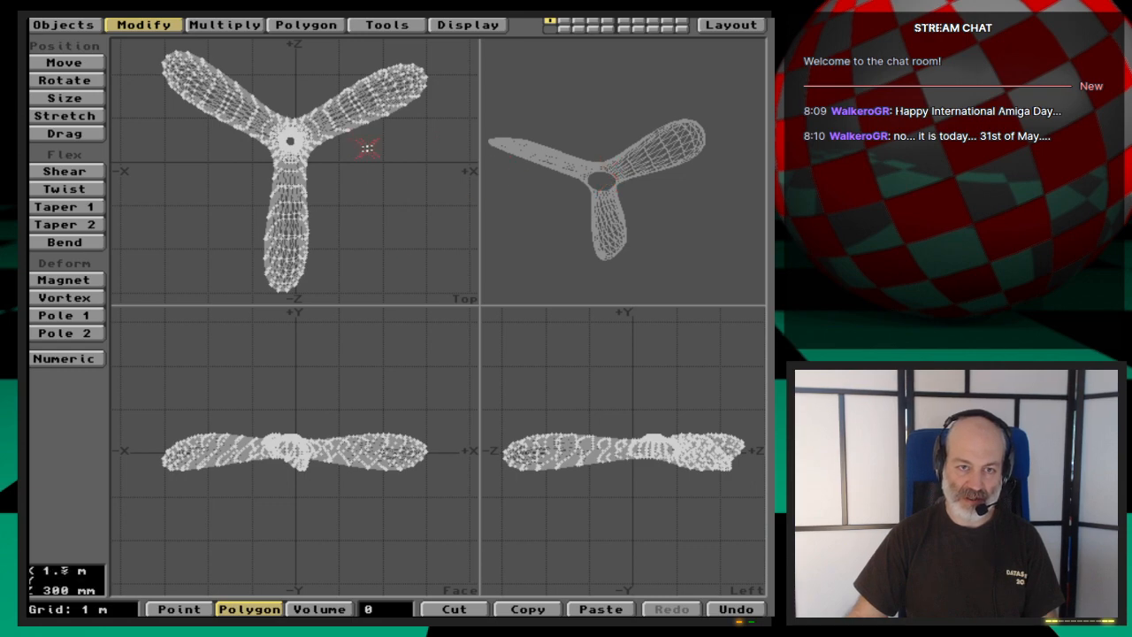
drag(596, 187, 607, 151)
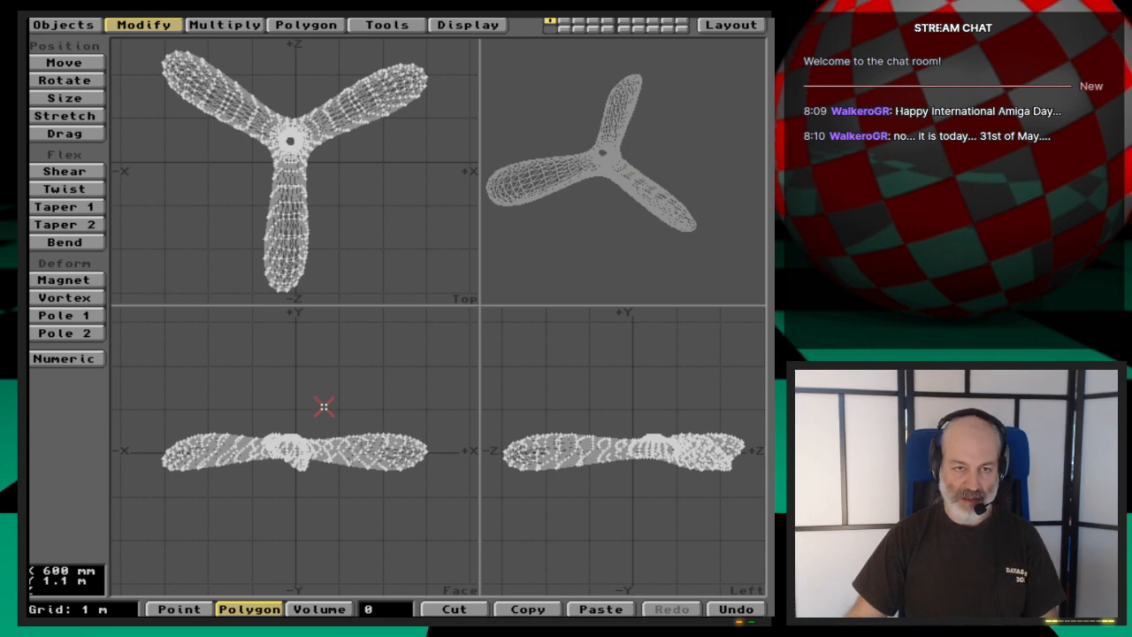
- Save the polygon version of the propeller as a new object file named Propeller_polys
key(s)
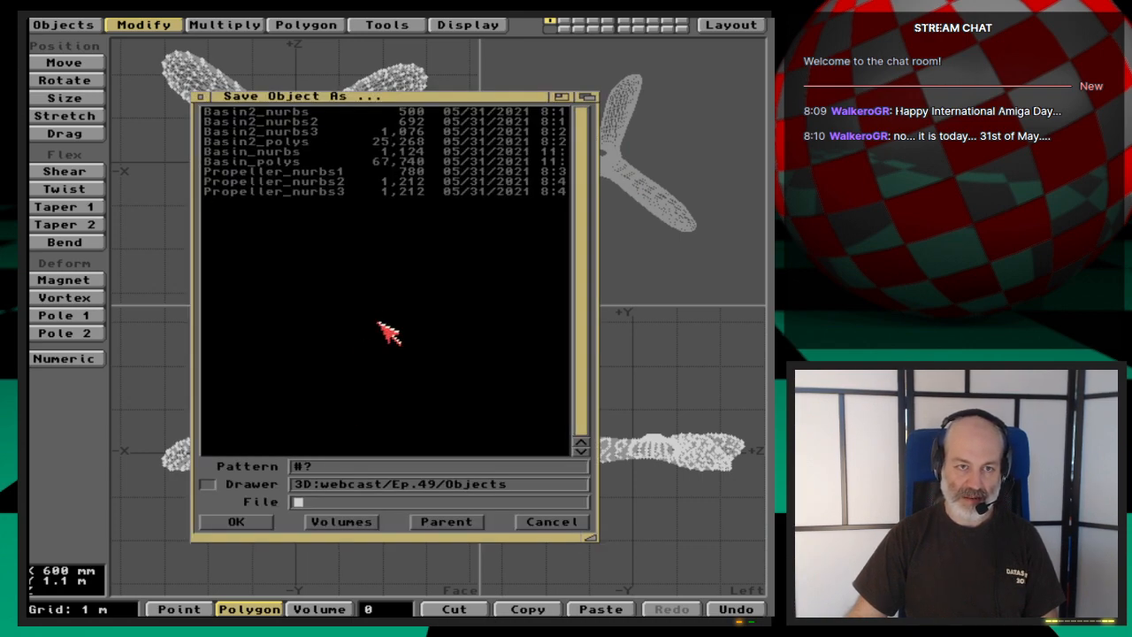
click(338, 191)
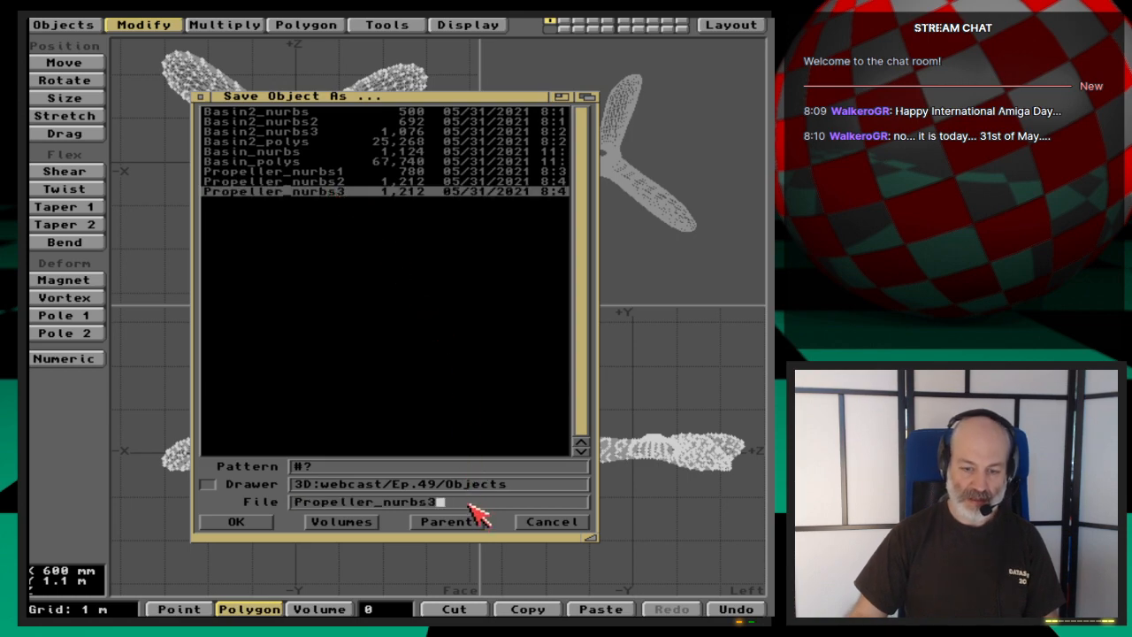
key(BackSpace)
key(BackSpace)
key(BackSpace)
key(BackSpace)
key(BackSpace)
key(BackSpace)
text(po)
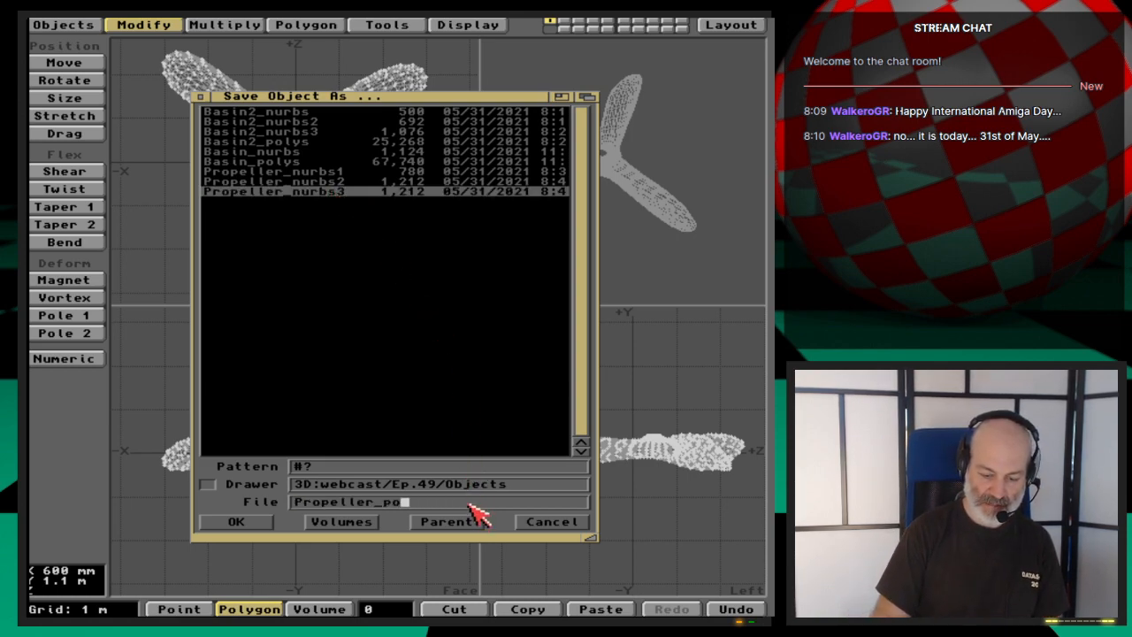
text(lys1)
key(Return)
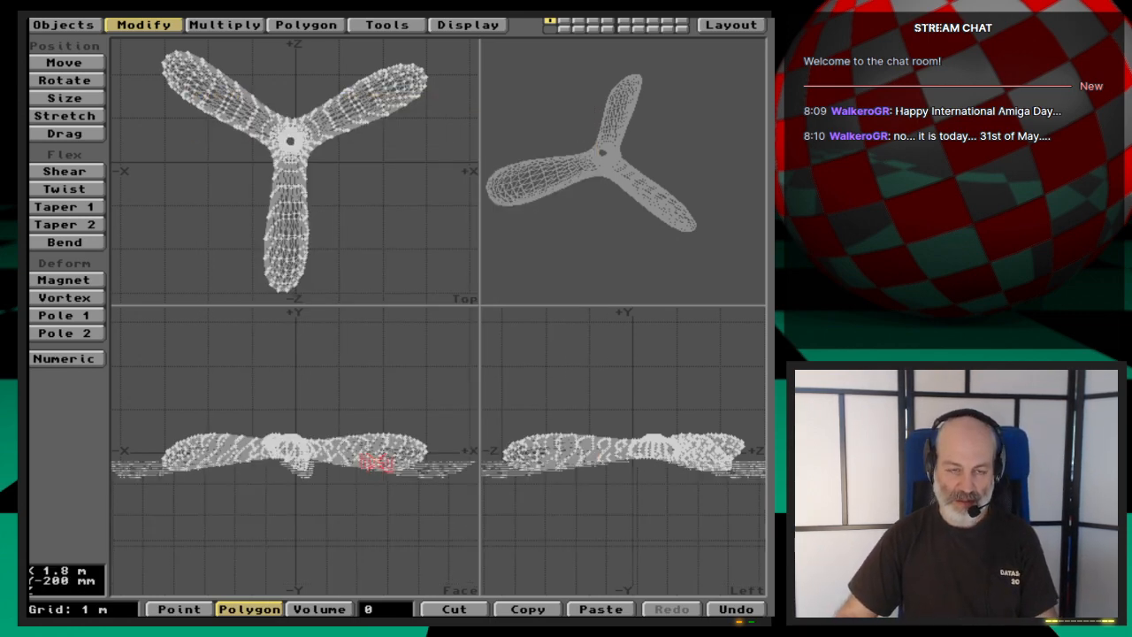
- Examine the hub's central hole and its upper rim up close in the triangulated mesh
key(period)
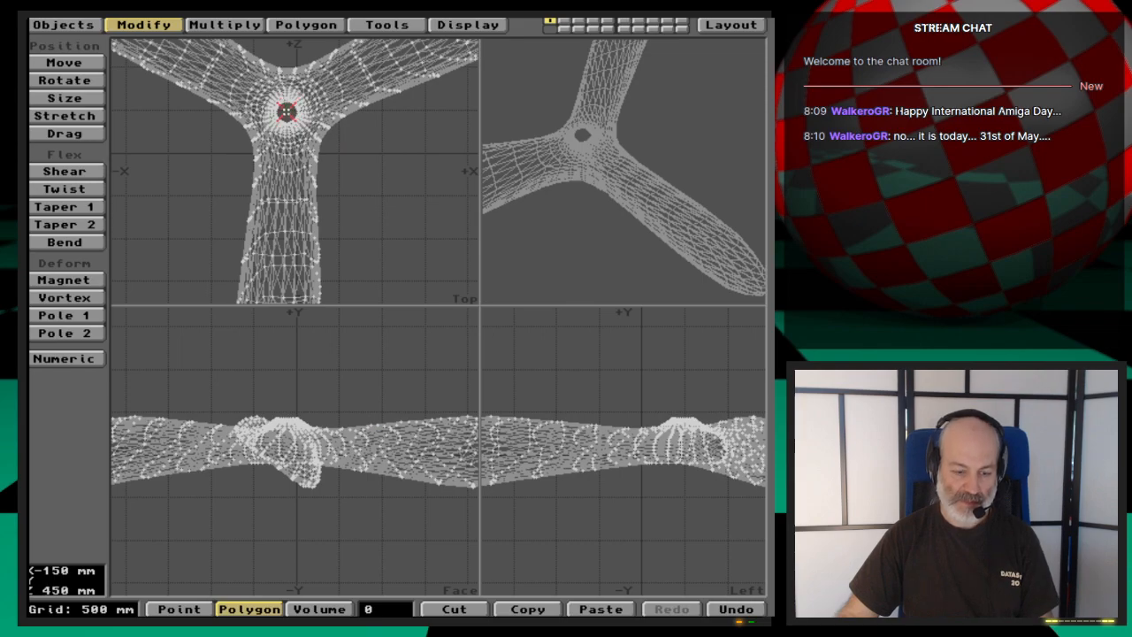
key(g)
key(period)
key(period)
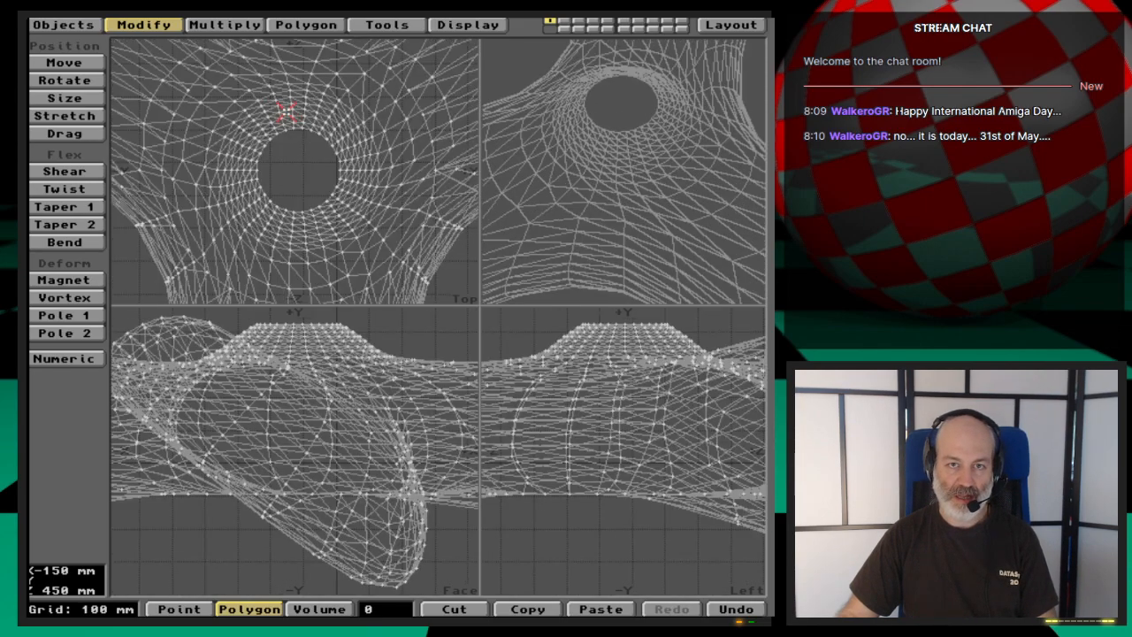
key(g)
drag(627, 125, 634, 176)
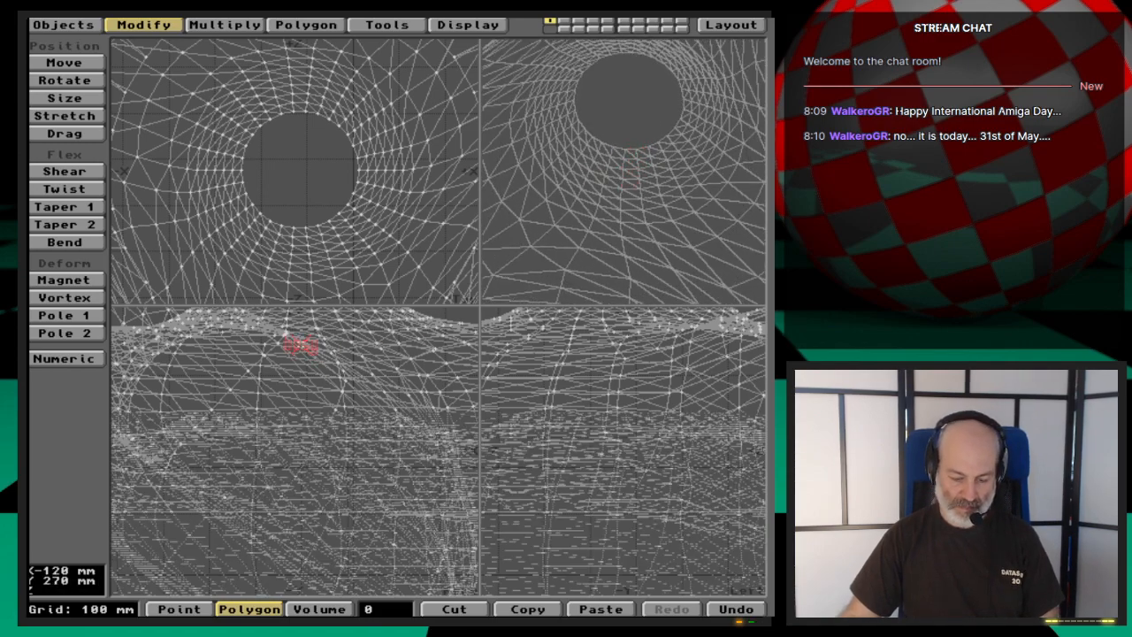
key(g)
key(period)
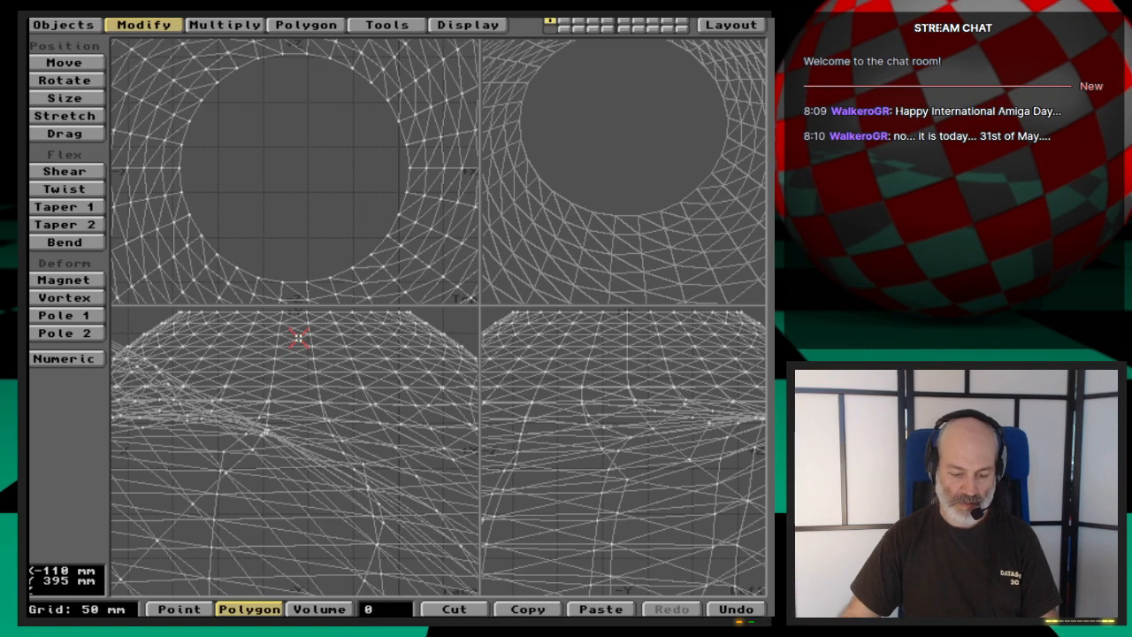
key(g)
key(g)
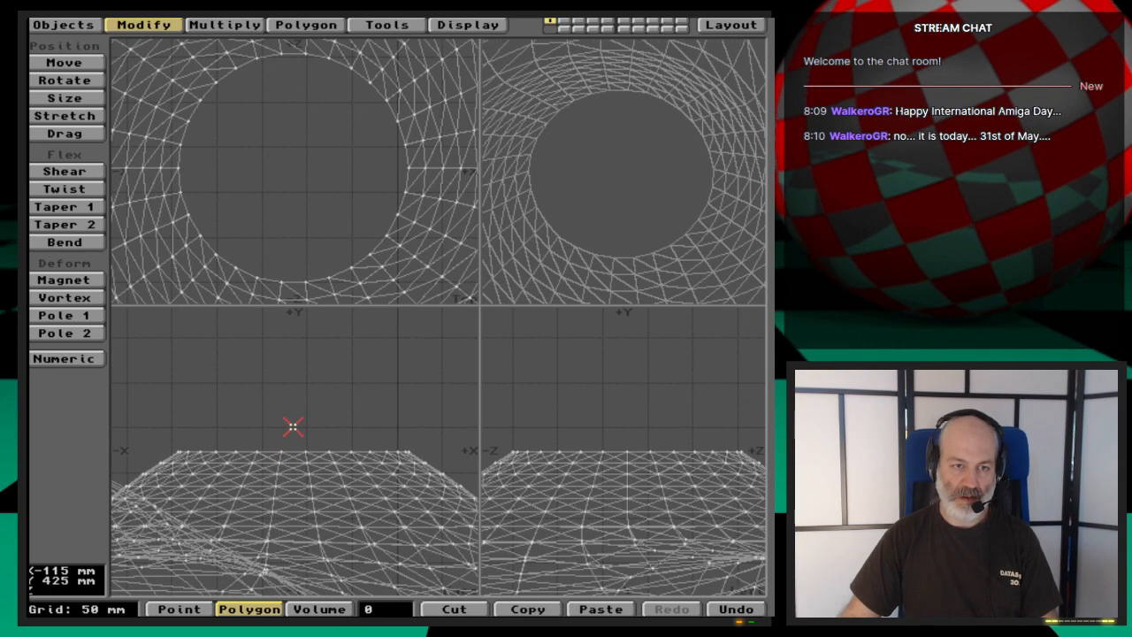
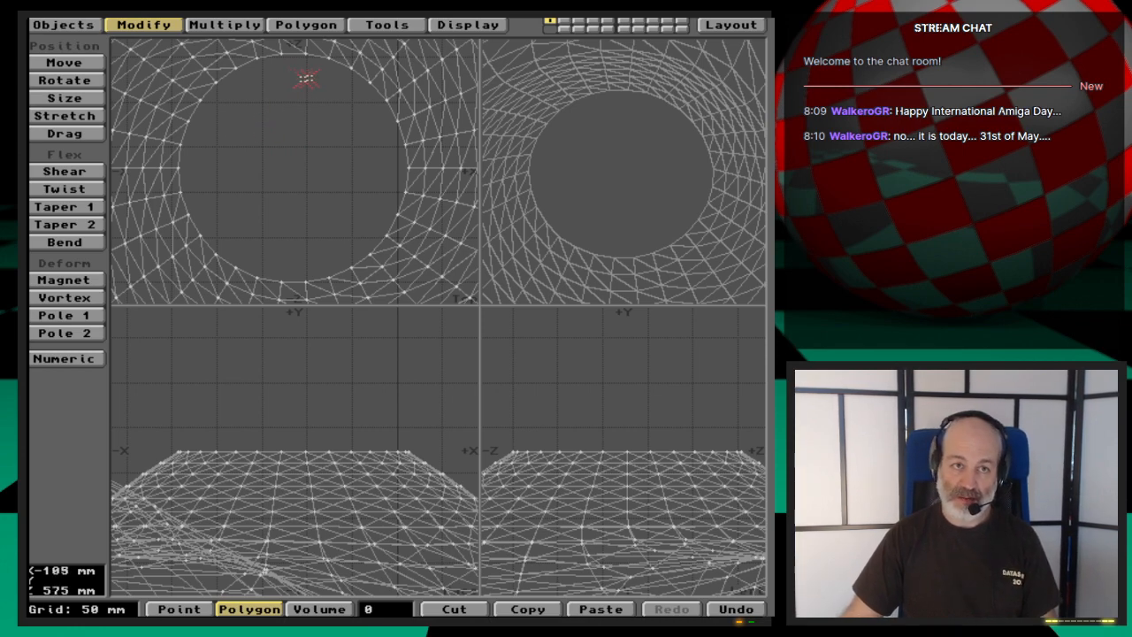
- Select the points along the hub's upper rim in order around the hole and make a single capping polygon from them
key(space)
key(space)
click(305, 53)
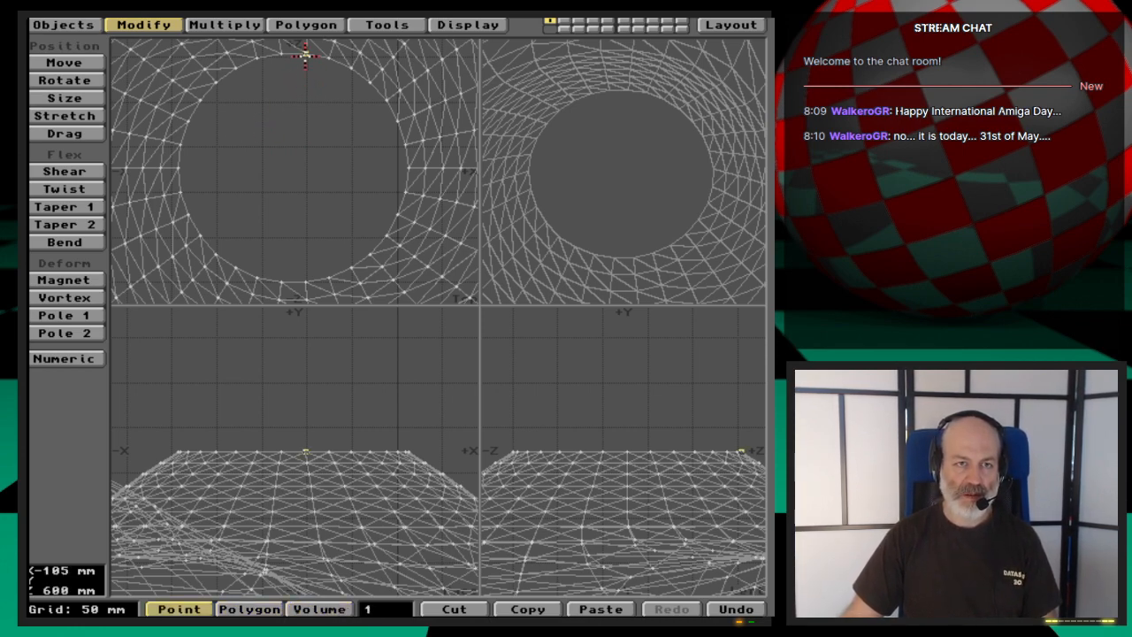
mouse_move(338, 60)
mouse_down()
mouse_move(380, 88)
mouse_move(410, 168)
mouse_up()
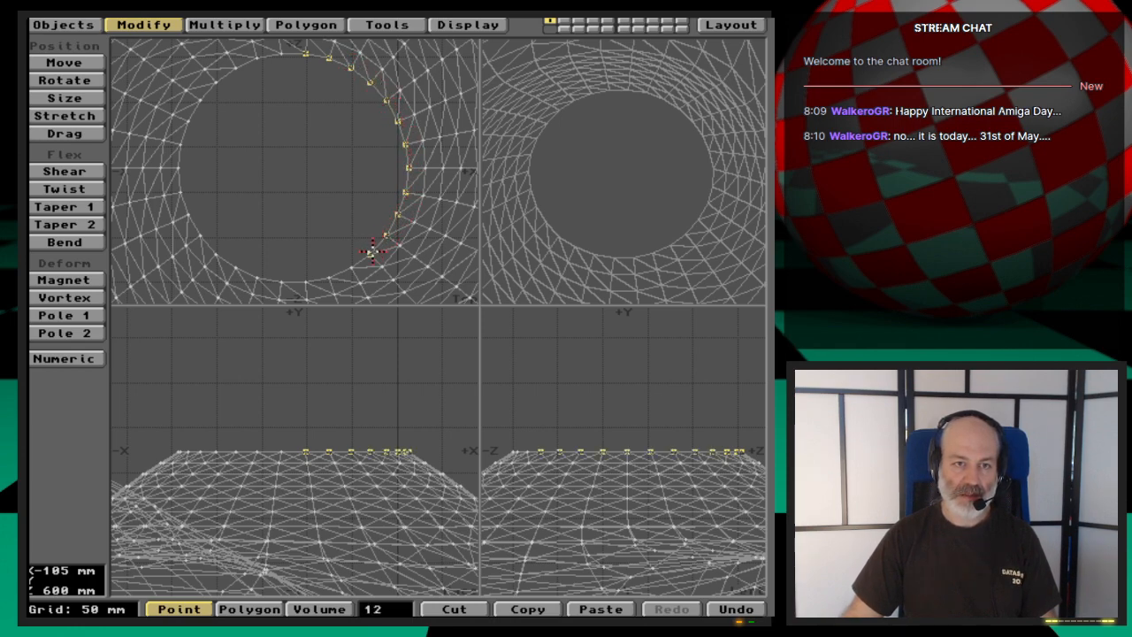
mouse_move(313, 279)
mouse_down()
mouse_move(232, 271)
mouse_move(187, 211)
mouse_move(179, 144)
mouse_up()
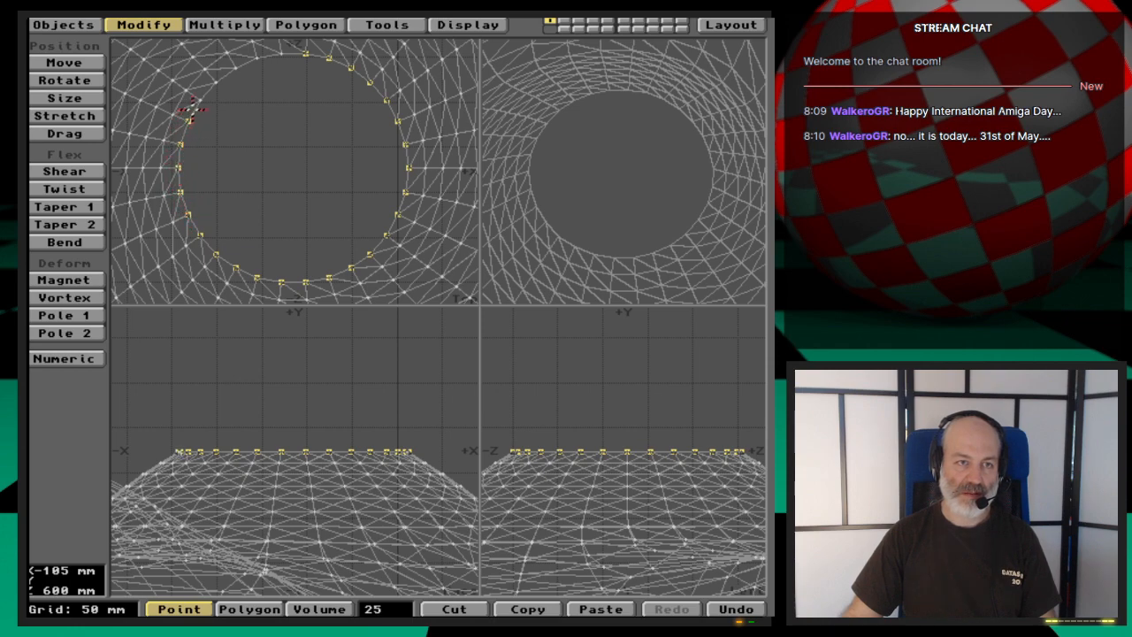
drag(204, 92, 216, 82)
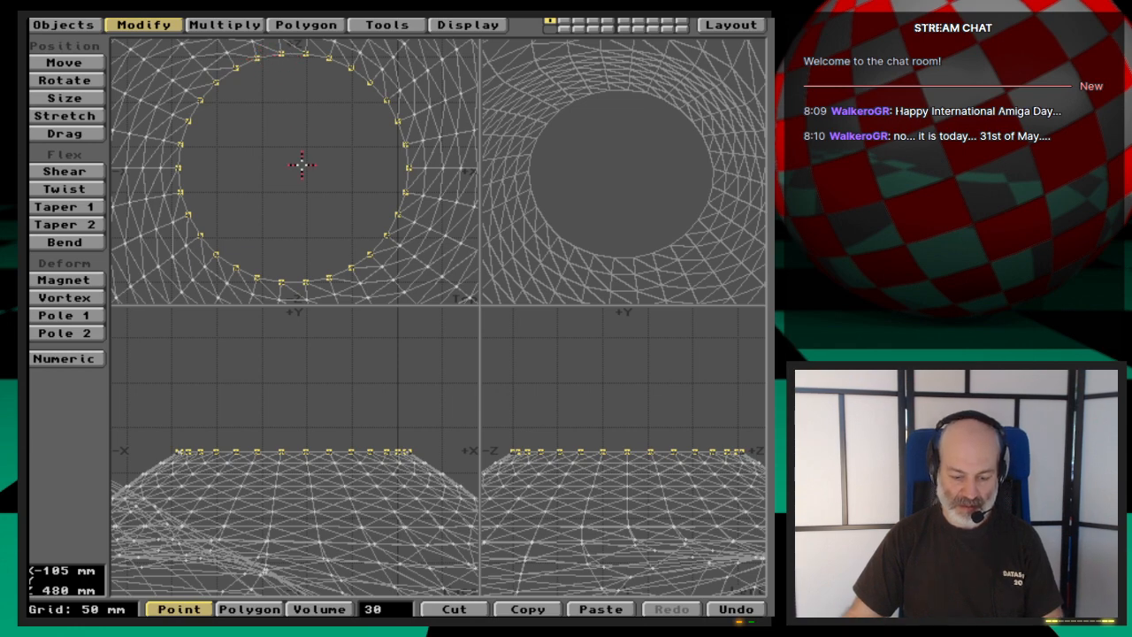
key(slash)
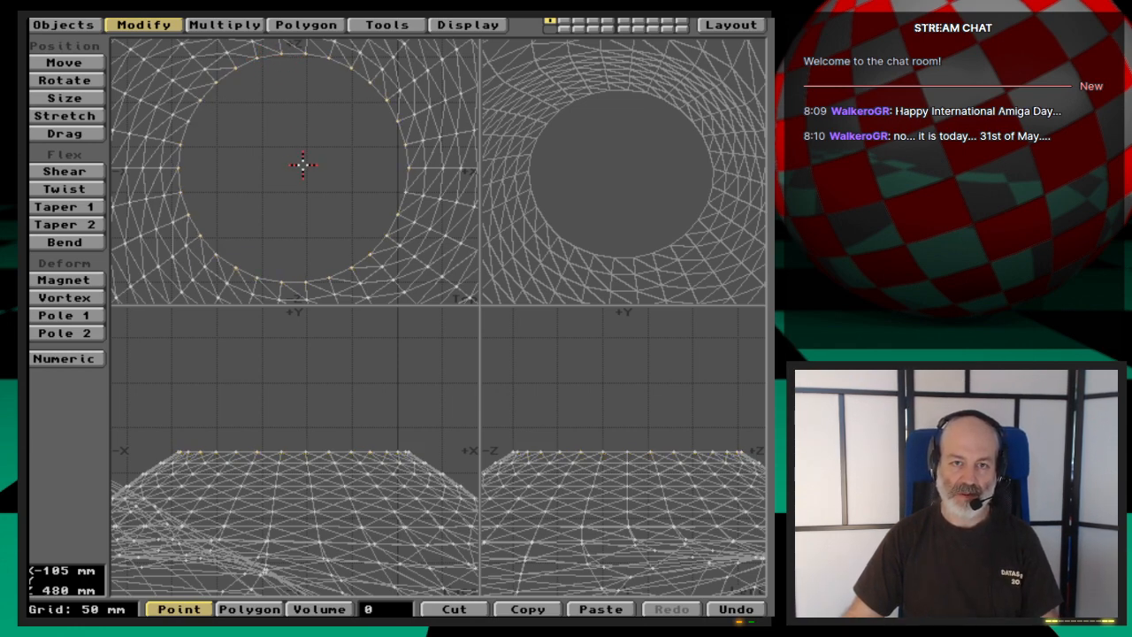
drag(637, 159, 652, 232)
key(space)
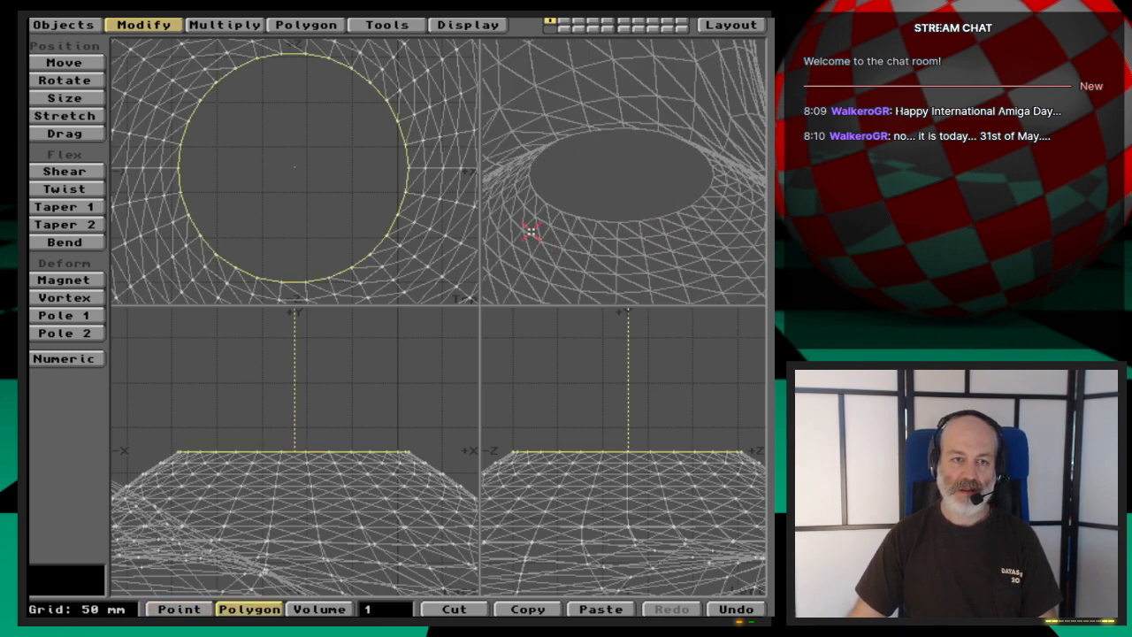
click(337, 451)
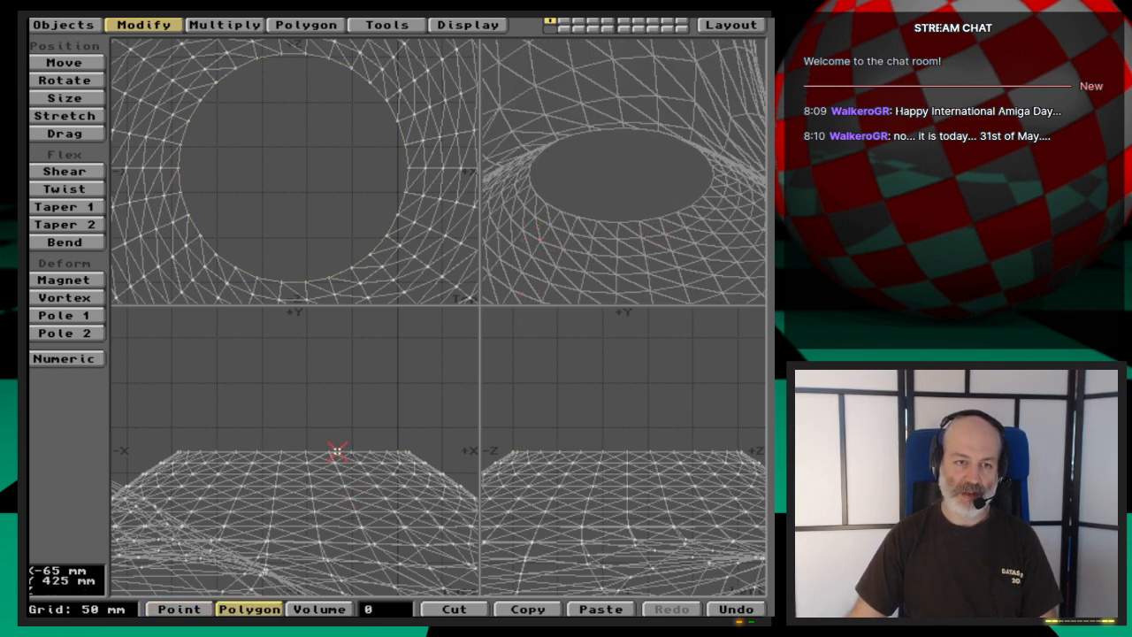
- Examine the open hole on the hub's underside and the surrounding blade roots in the mesh
key(Down)
key(Down)
key(Down)
key(Down)
key(Down)
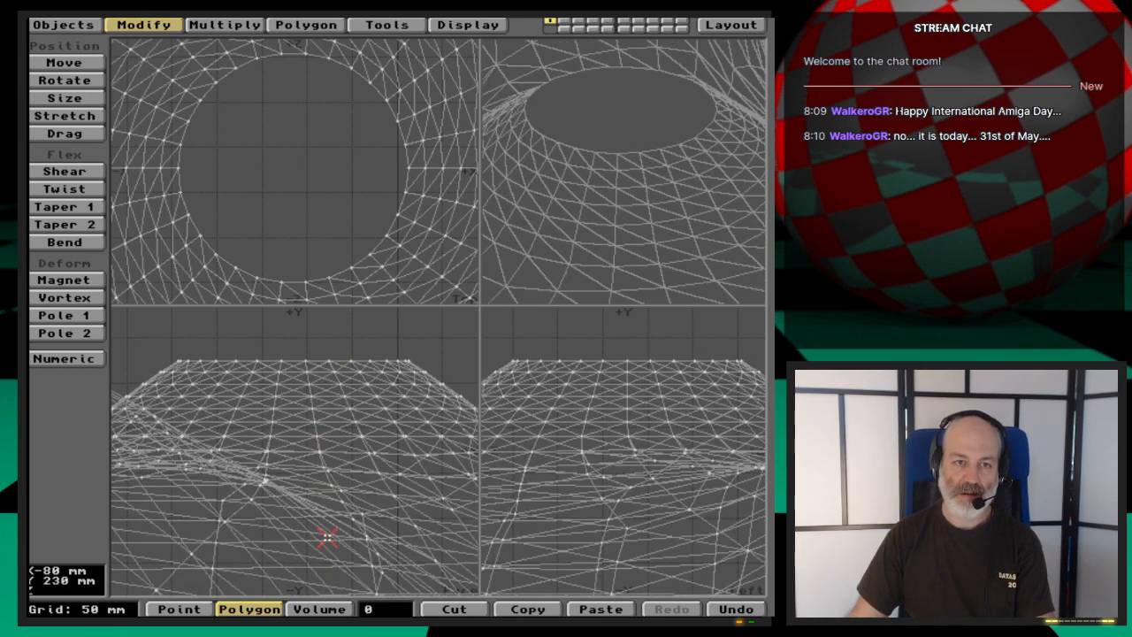
key(Down)
key(Down)
key(Down)
key(Down)
key(Down)
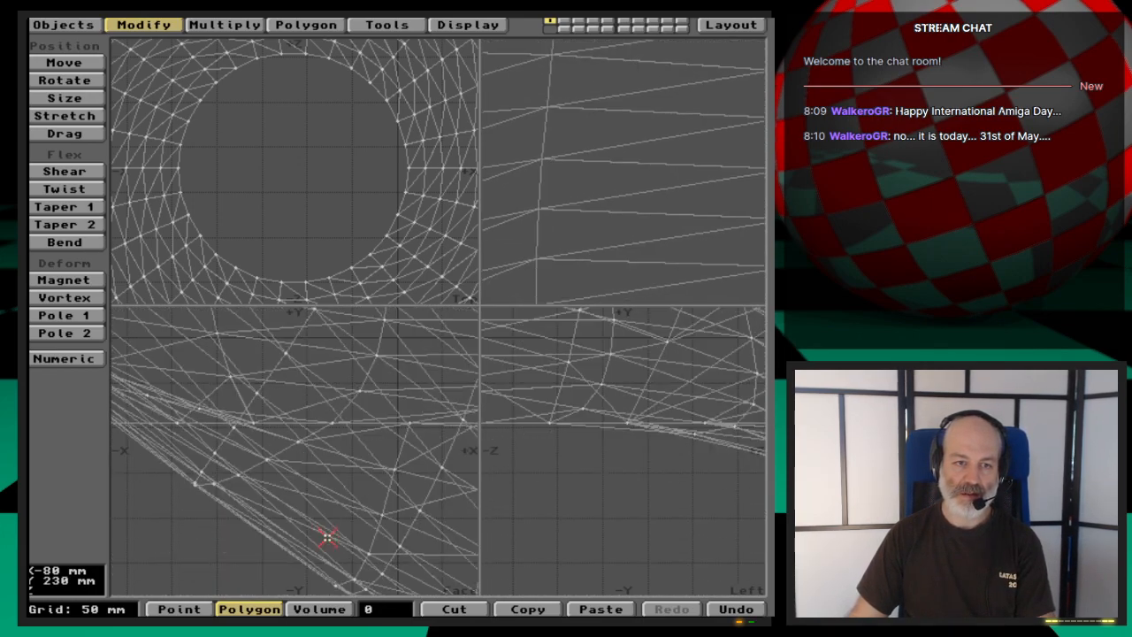
drag(556, 256, 611, 202)
key(comma)
key(comma)
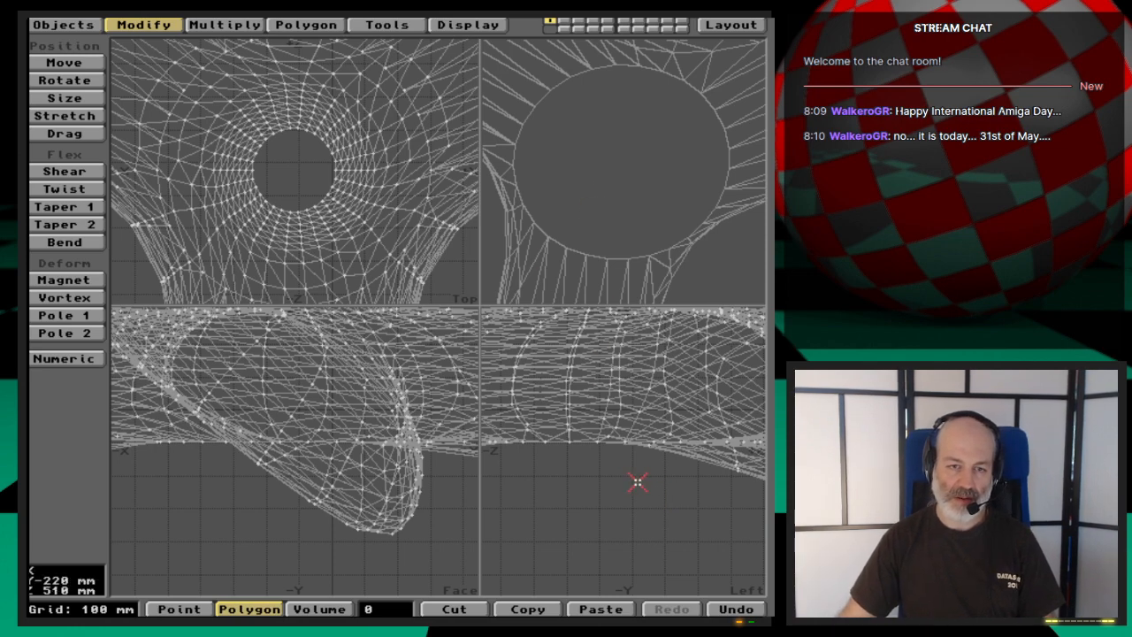
key(comma)
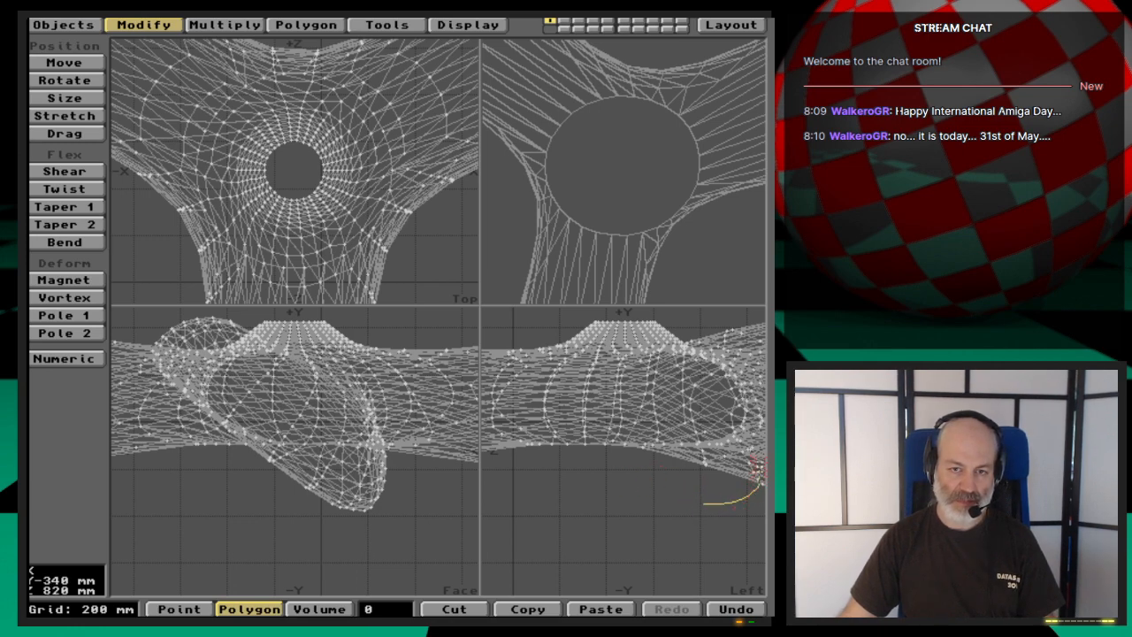
drag(719, 413, 560, 408)
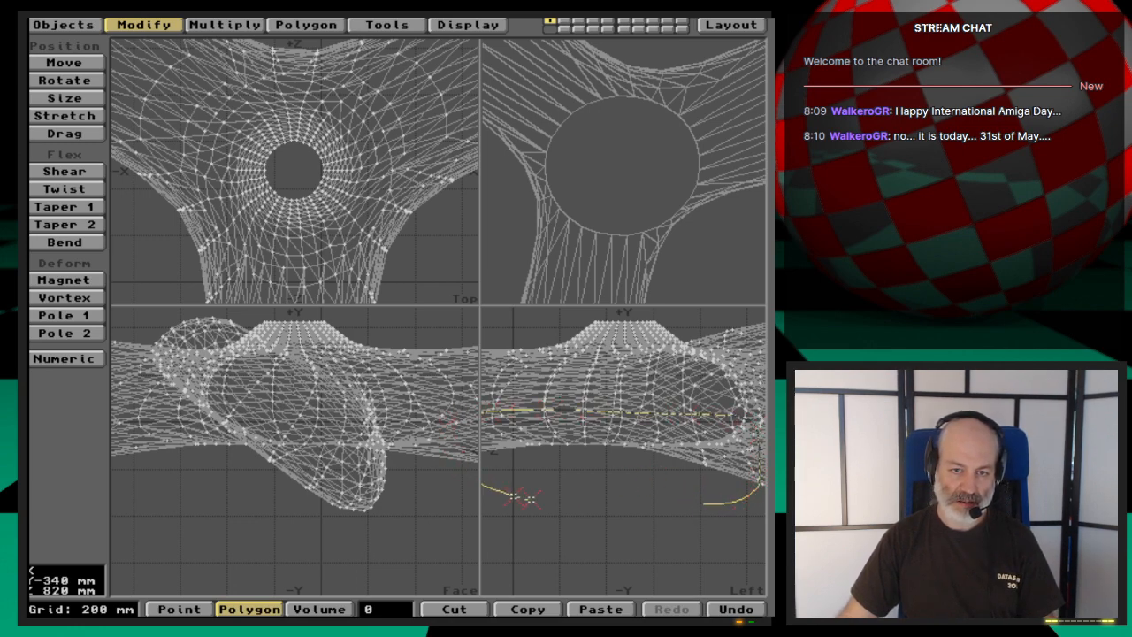
right_drag(524, 498, 745, 504)
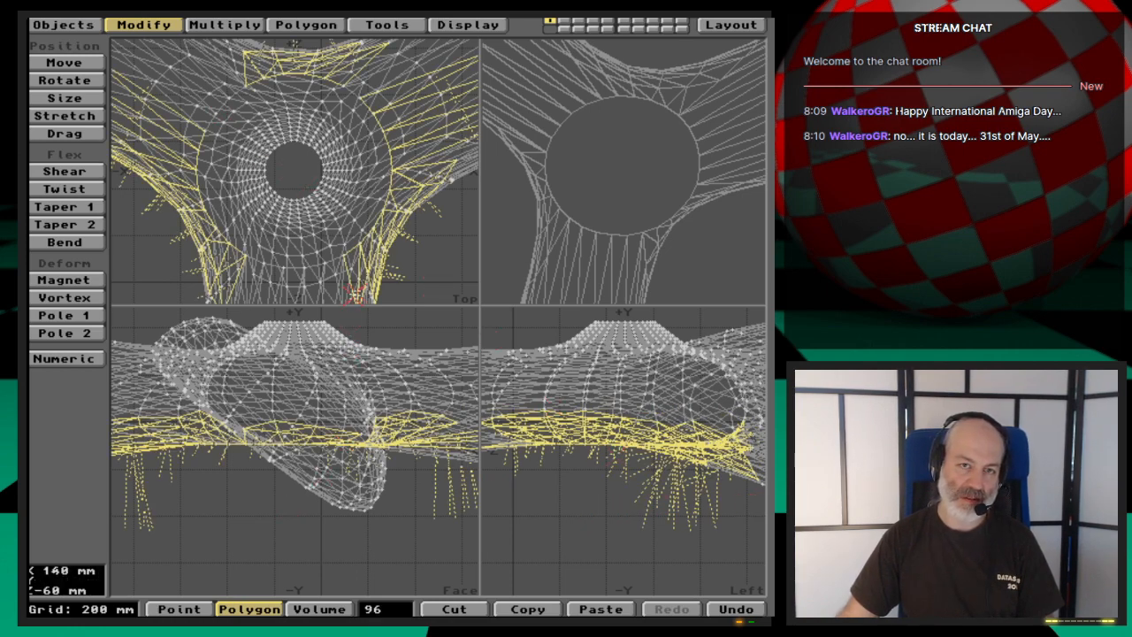
click(382, 609)
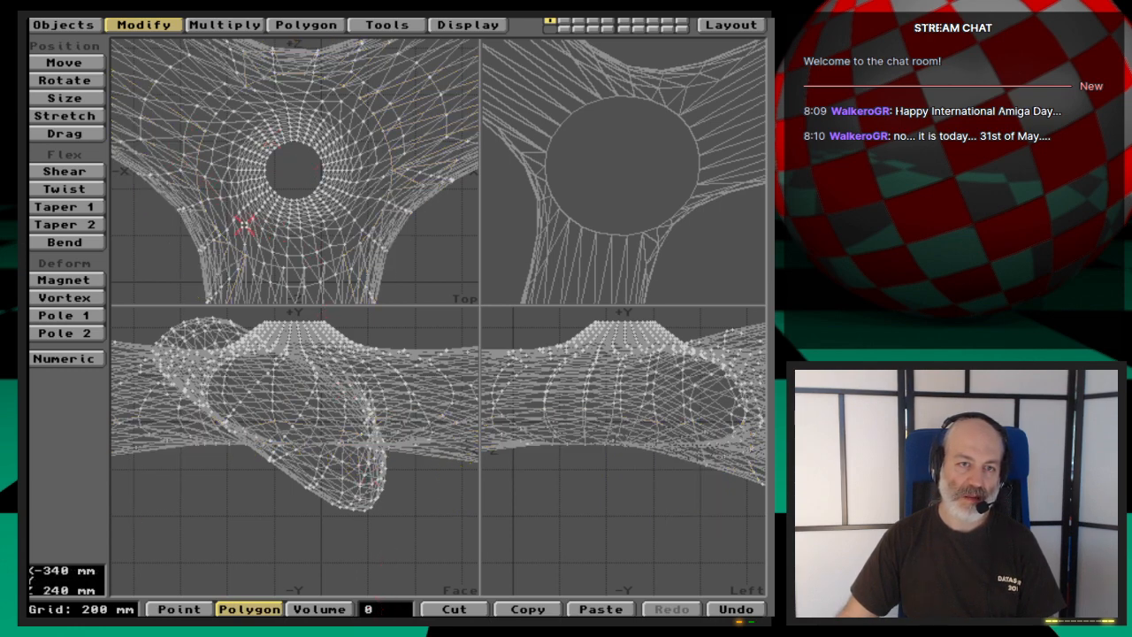
mouse_move(618, 181)
mouse_down()
mouse_move(633, 165)
mouse_move(614, 181)
mouse_move(639, 174)
mouse_move(639, 188)
mouse_move(657, 172)
mouse_move(599, 187)
mouse_up()
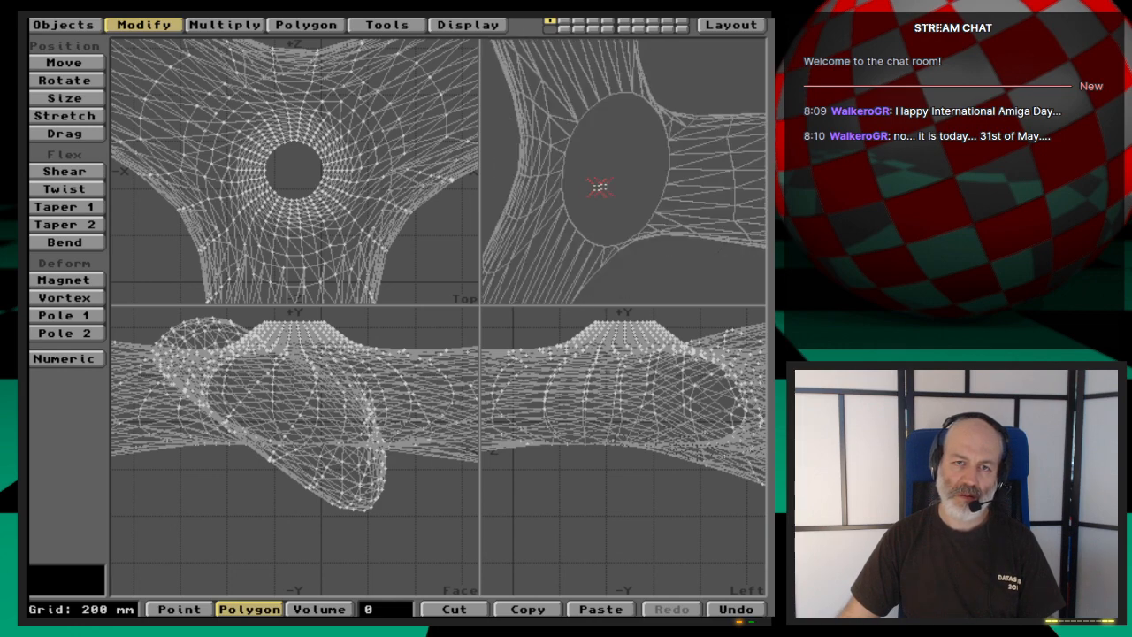
click(591, 444)
click(593, 447)
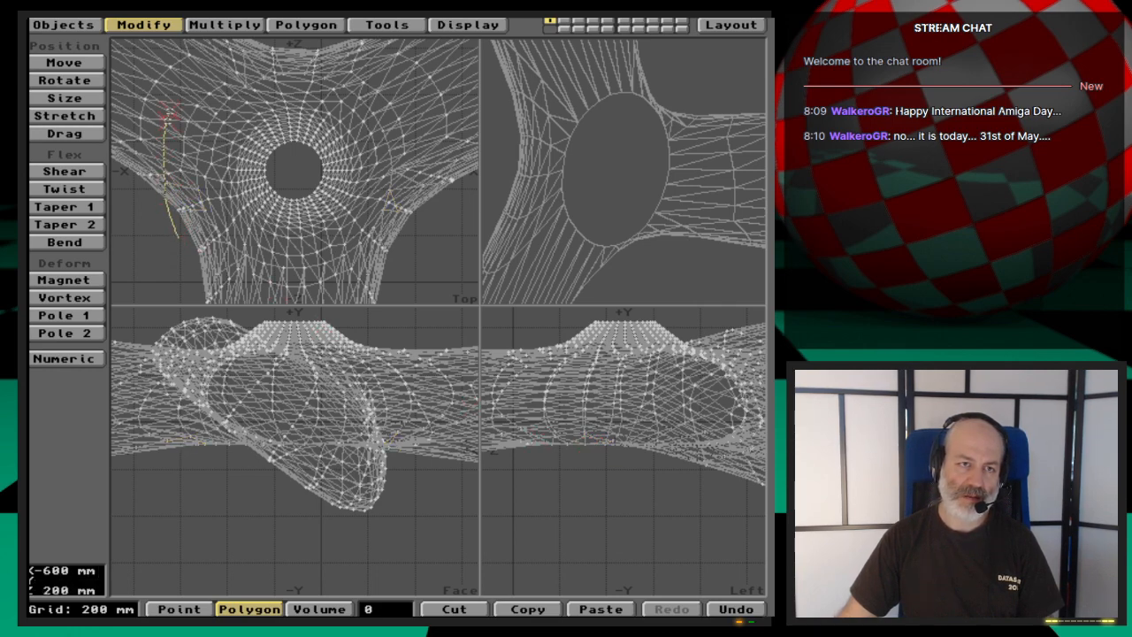
mouse_move(434, 50)
right_down()
mouse_move(472, 175)
mouse_move(389, 291)
right_up()
right_drag(184, 196, 182, 201)
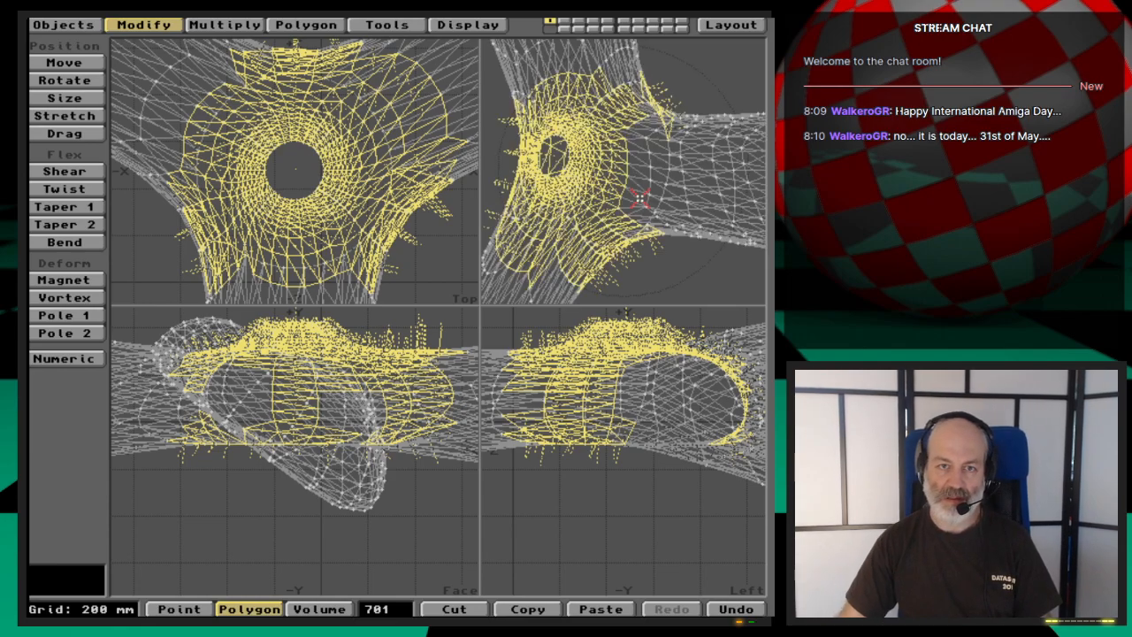
drag(696, 232, 622, 127)
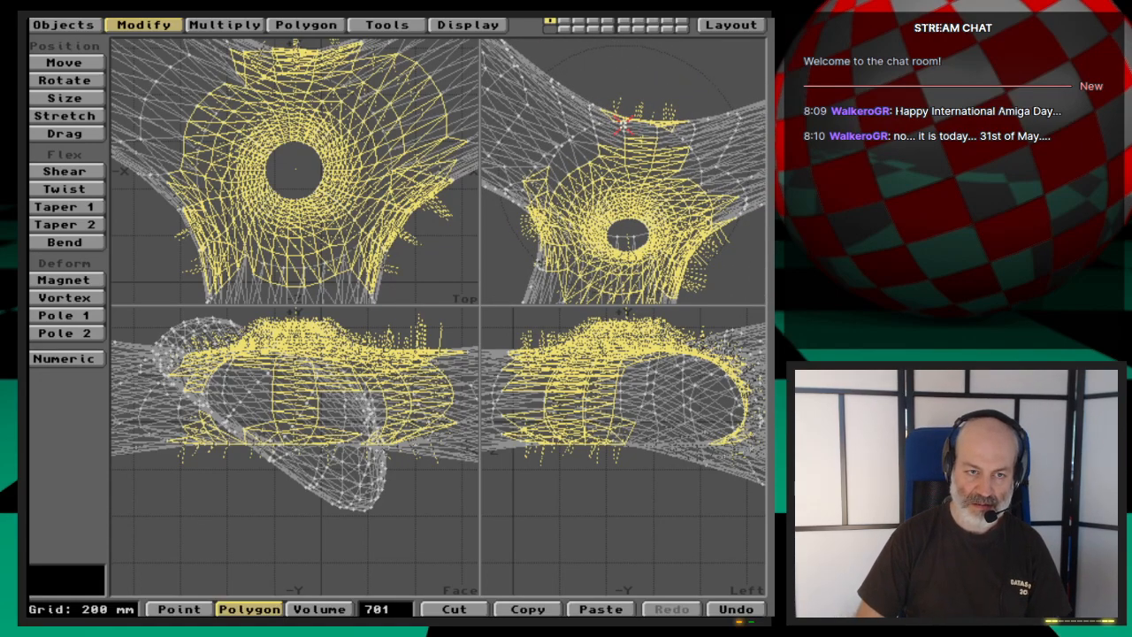
key(slash)
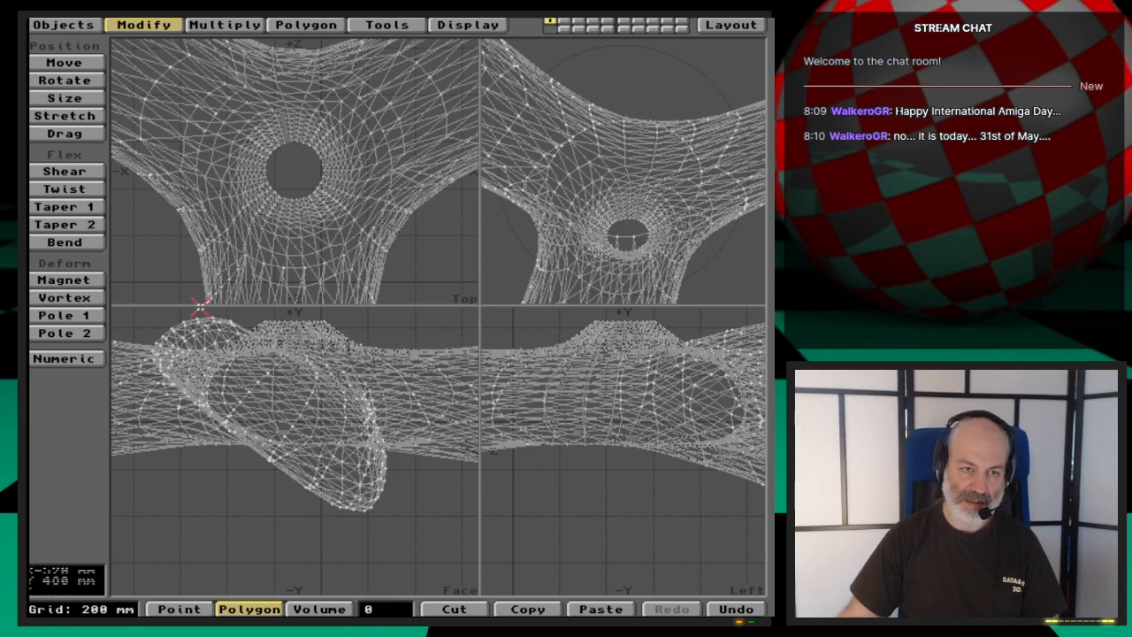
- Lasso the lower polygons of the hub and blade roots around the underside hole, hide everything unselected, and clear the selection
key(comma)
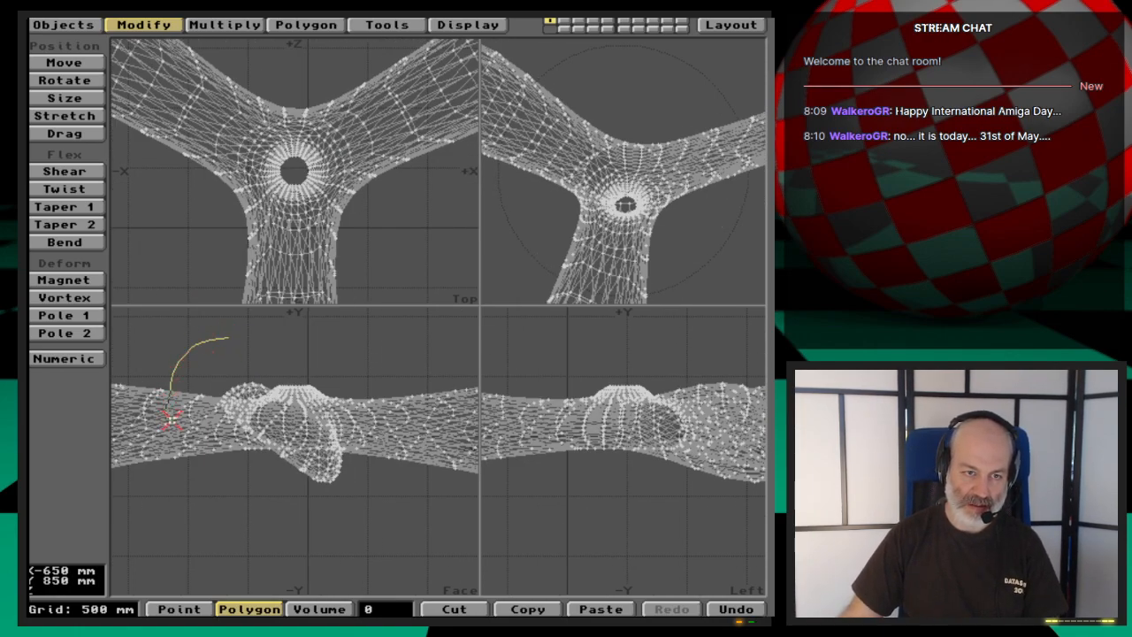
right_drag(199, 532, 164, 486)
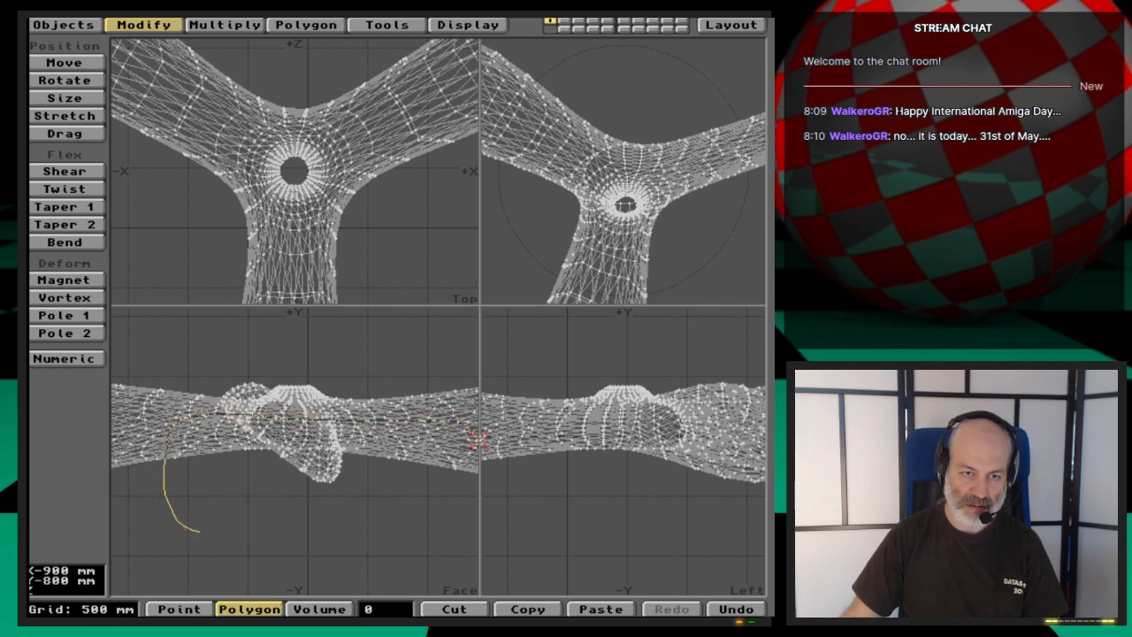
right_drag(427, 512, 162, 528)
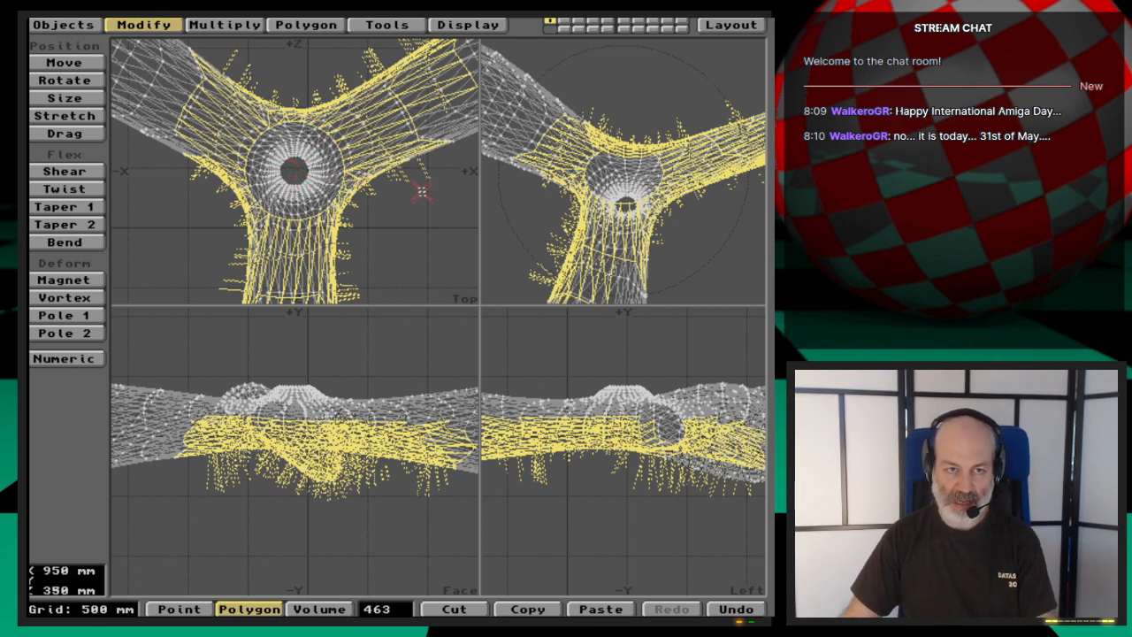
key(=)
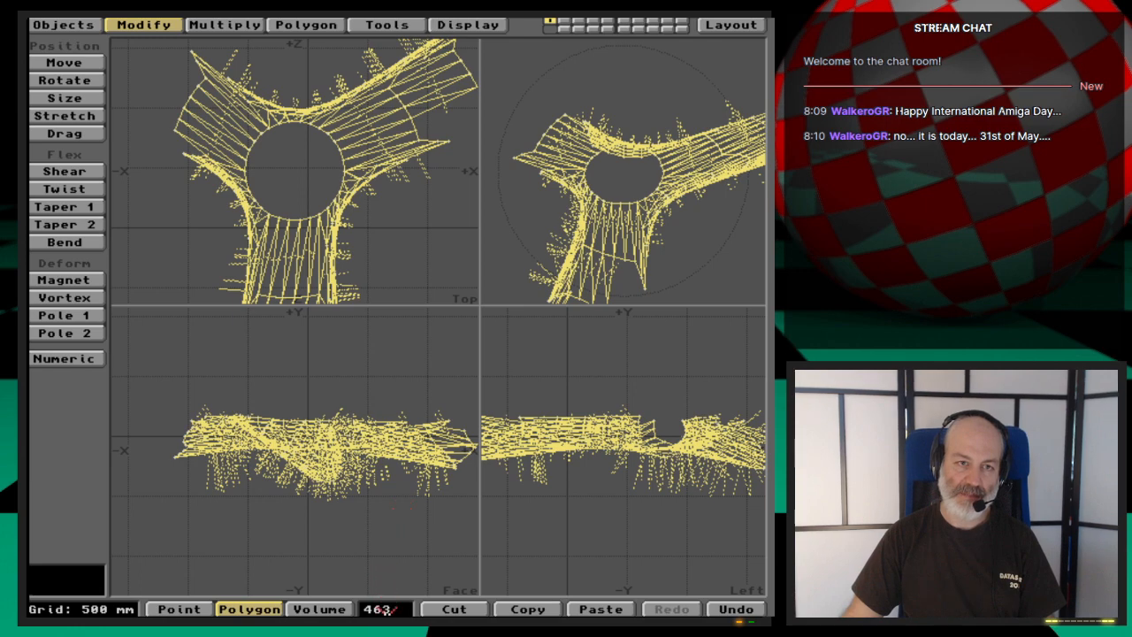
key(/)
- Remove the outlying polygons on the +X, +Z blade and the stray sliver on the -X, +Z blade from the isolated mesh
drag(451, 104, 423, 45)
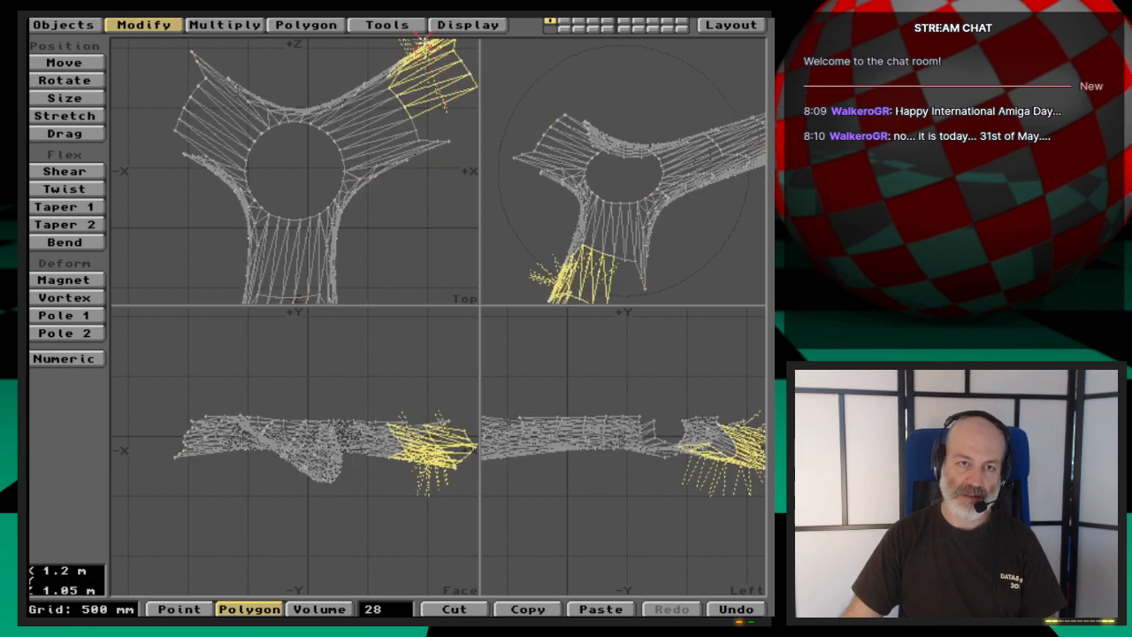
key(Delete)
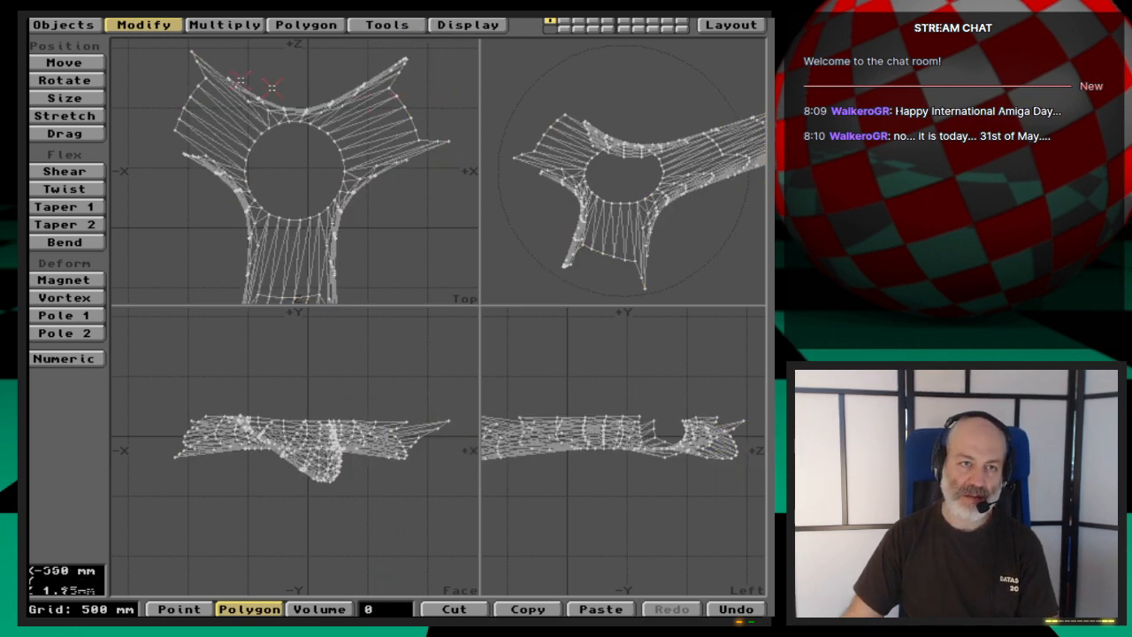
drag(196, 64, 212, 56)
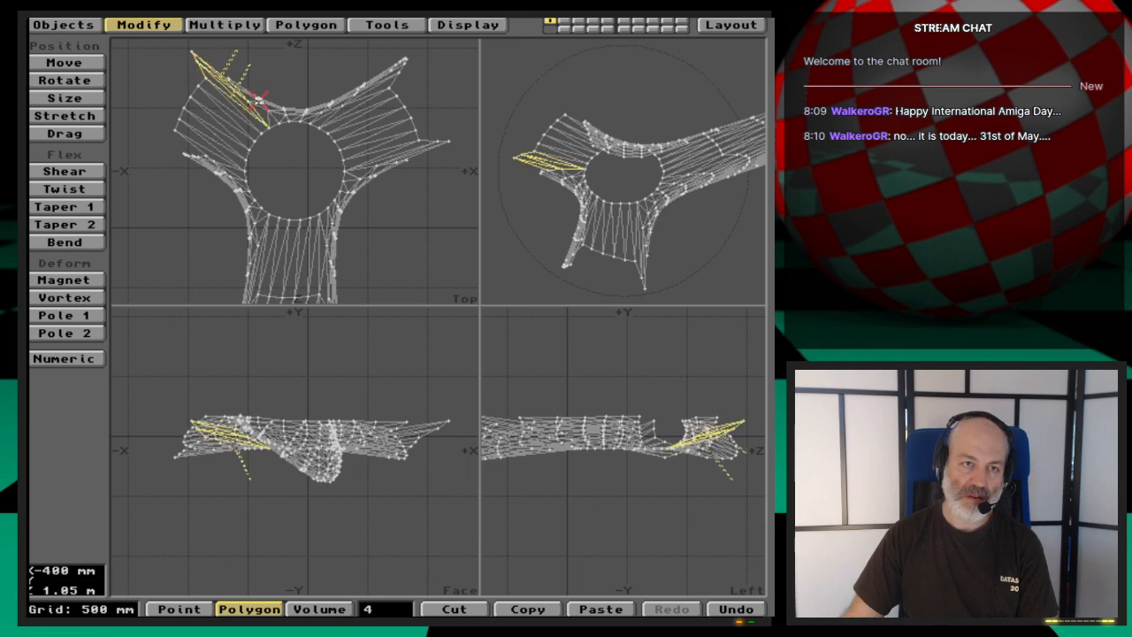
drag(257, 102, 219, 135)
key(Delete)
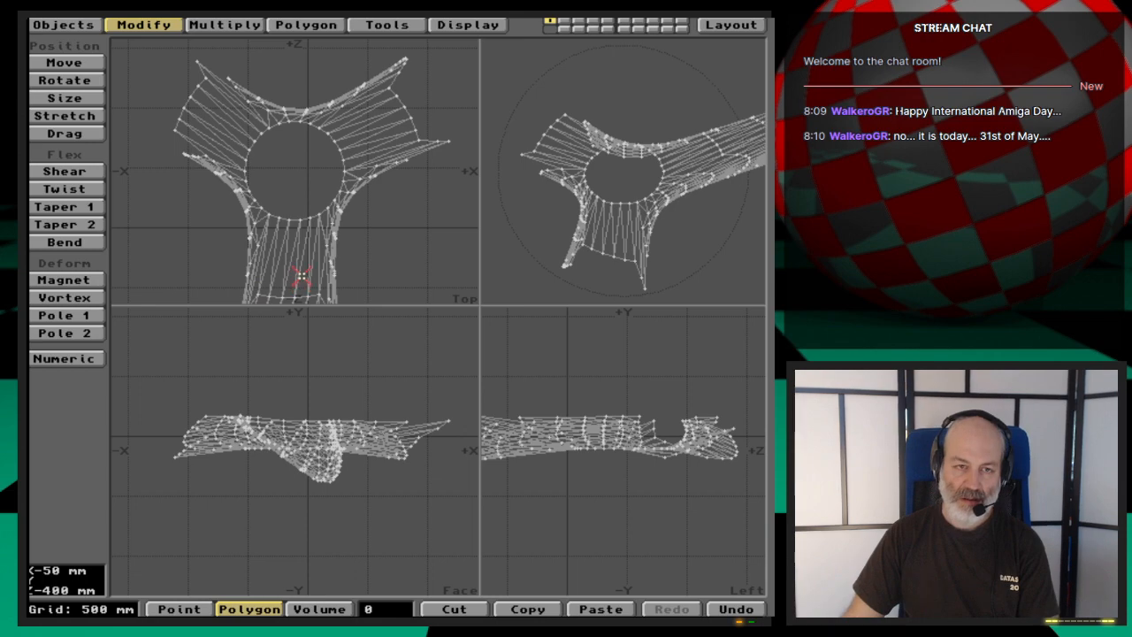
- Select the outer length of the blade along -Z and remove its polygons from the isolated mesh
key(g)
key(Down)
key(Down)
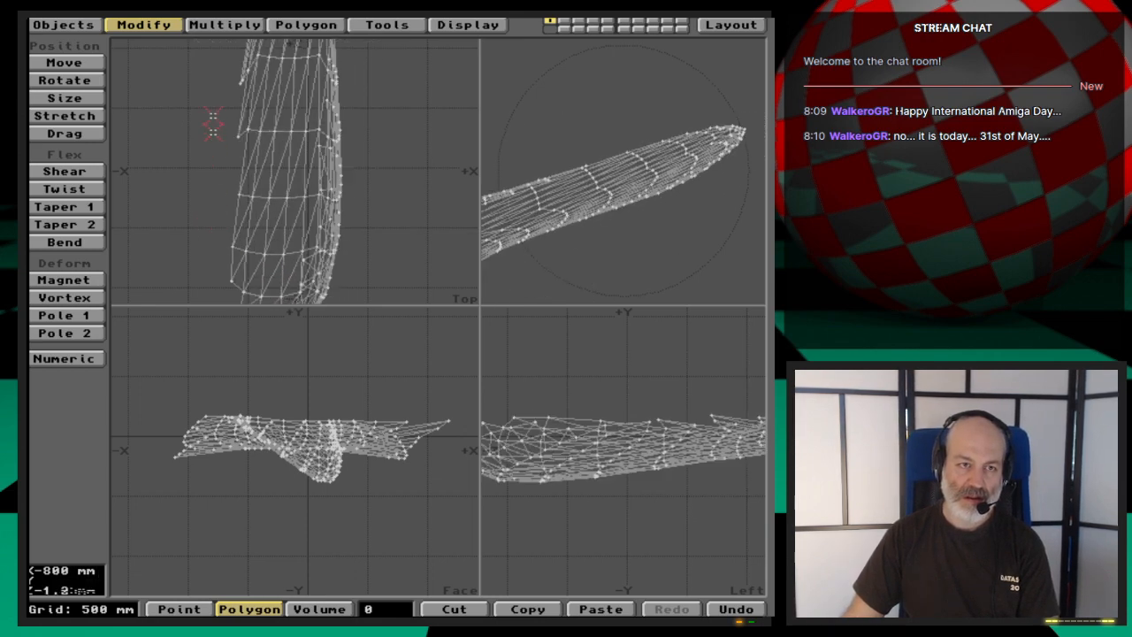
mouse_move(213, 94)
mouse_down()
mouse_move(332, 95)
mouse_move(352, 197)
mouse_move(253, 147)
mouse_move(222, 228)
mouse_move(334, 232)
mouse_move(320, 285)
mouse_move(227, 284)
mouse_move(329, 297)
mouse_up()
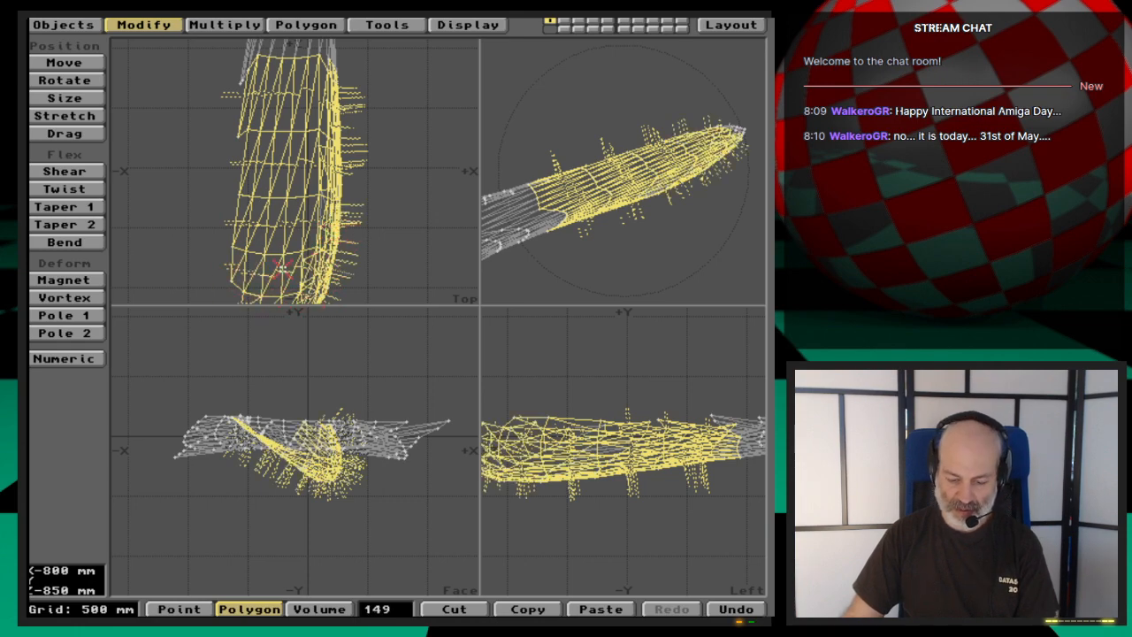
key(x)
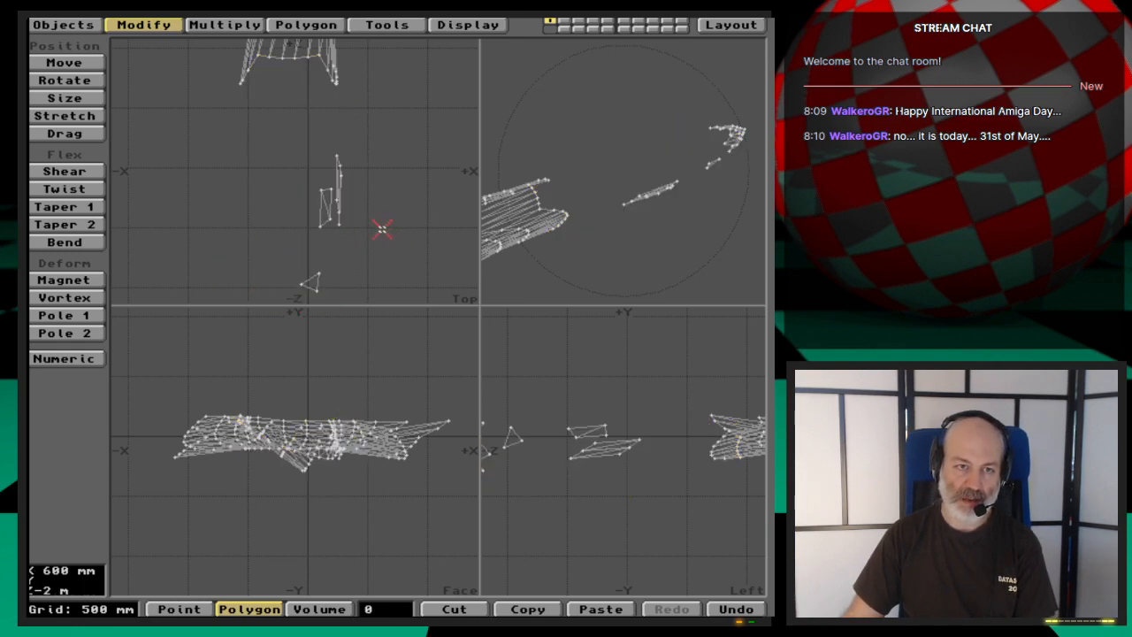
- Remove the leftover fragments along the -Z blade and at its tip, leaving only the polygons around the hub, and fit the views
mouse_move(338, 208)
mouse_down()
mouse_move(339, 196)
mouse_move(308, 225)
mouse_move(331, 205)
mouse_up()
key(x)
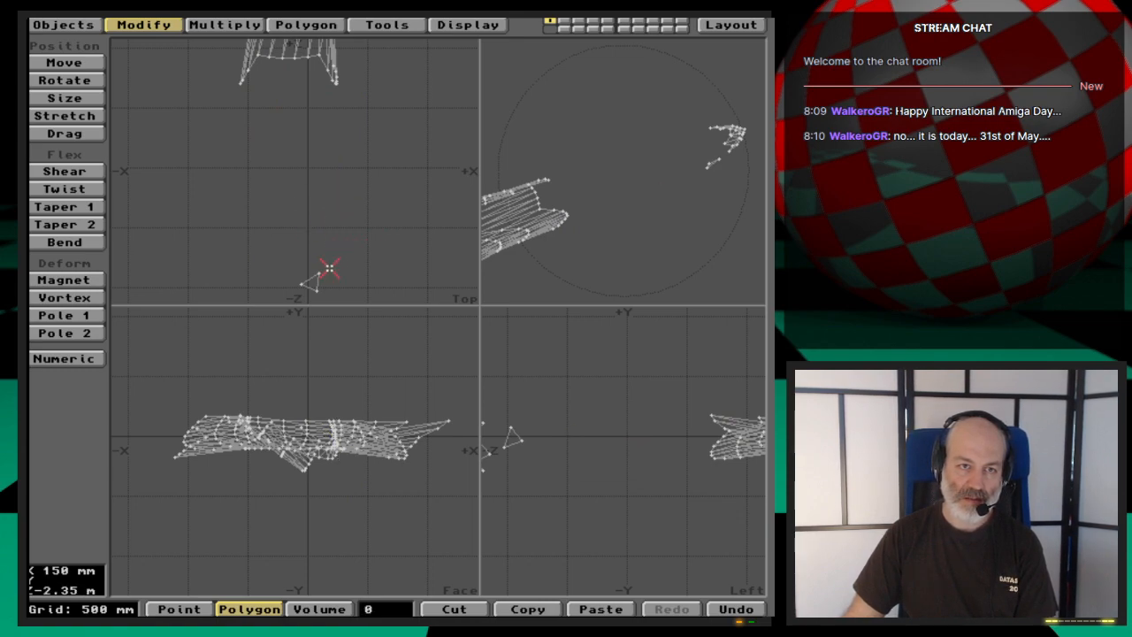
click(309, 282)
key(x)
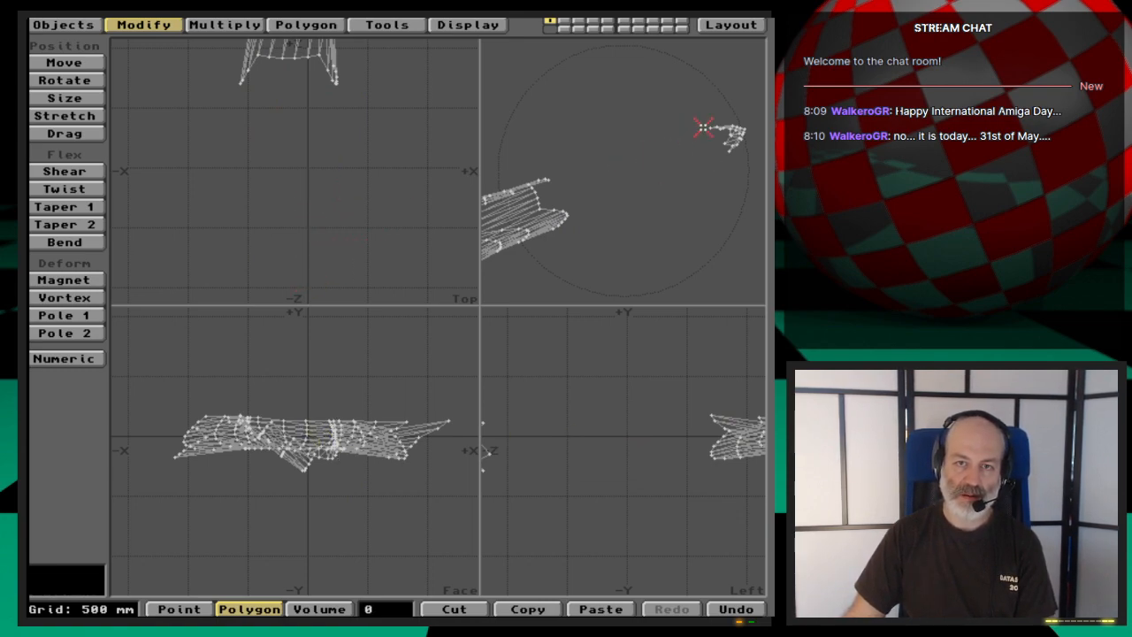
mouse_move(705, 127)
mouse_down()
mouse_move(746, 136)
mouse_move(734, 140)
mouse_up()
key(x)
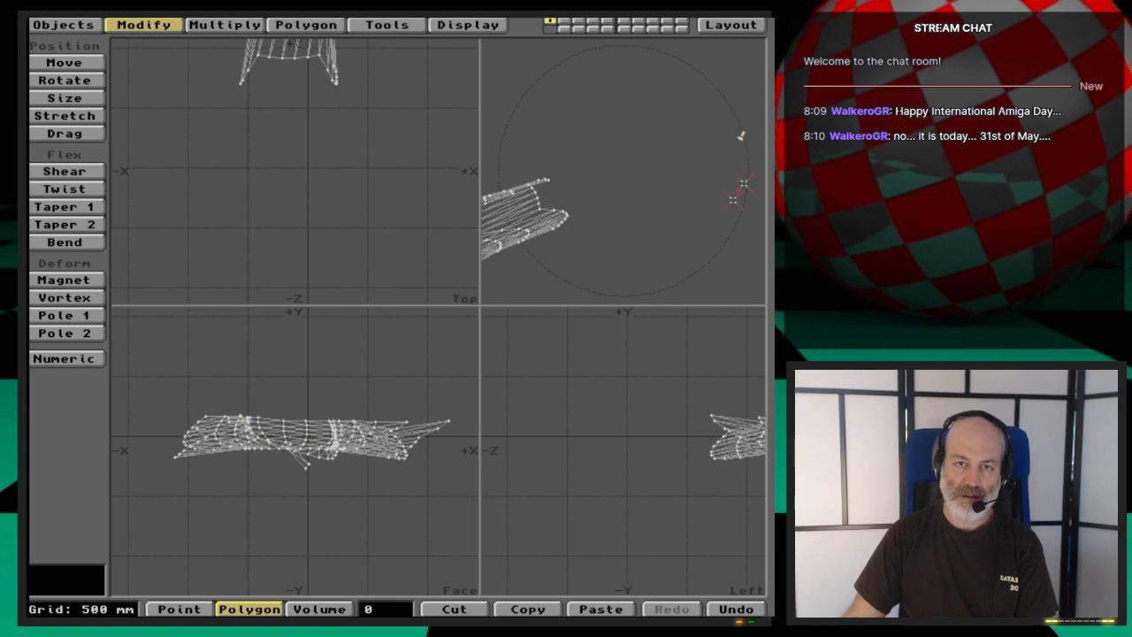
click(741, 137)
key(x)
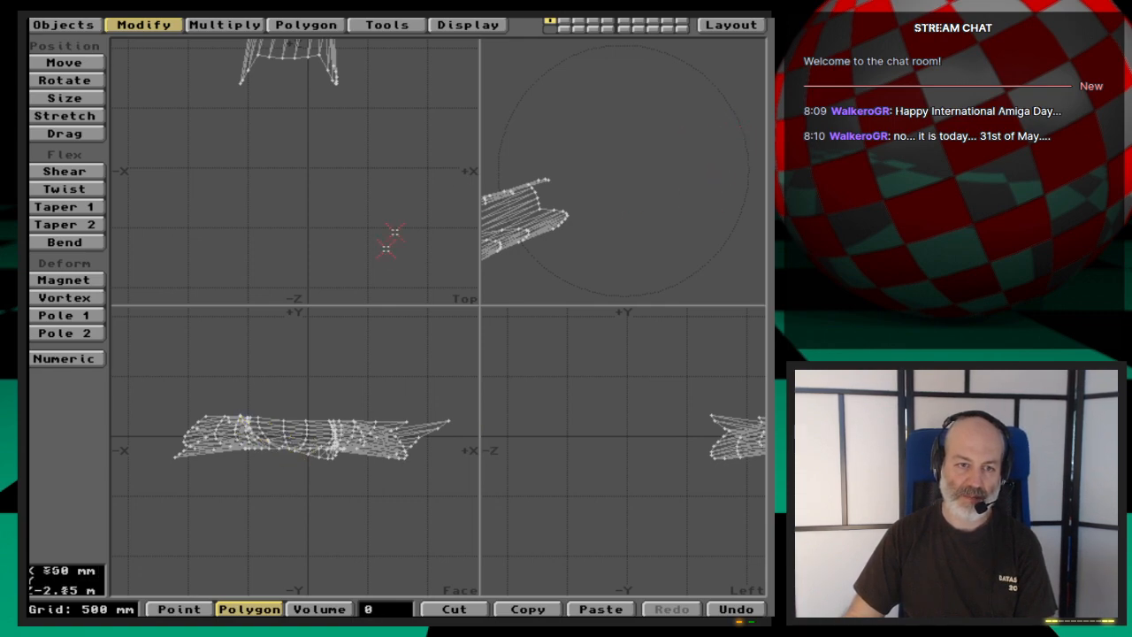
key(a)
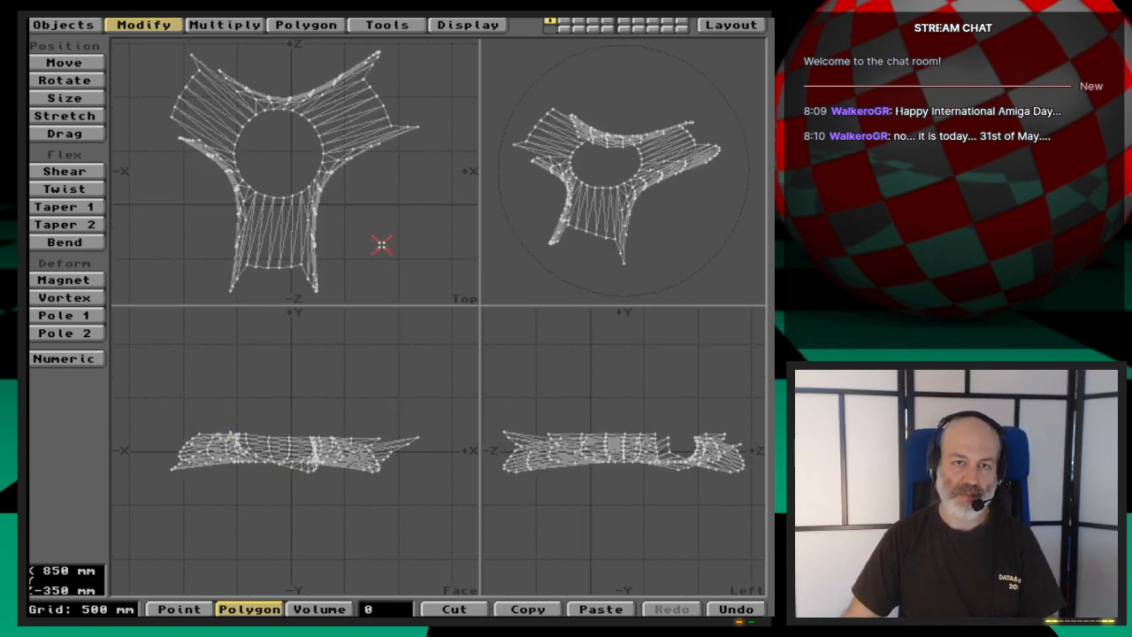
- Switch to point editing and select the underside hole's rim points in sequence along the first third of the circle
key(period)
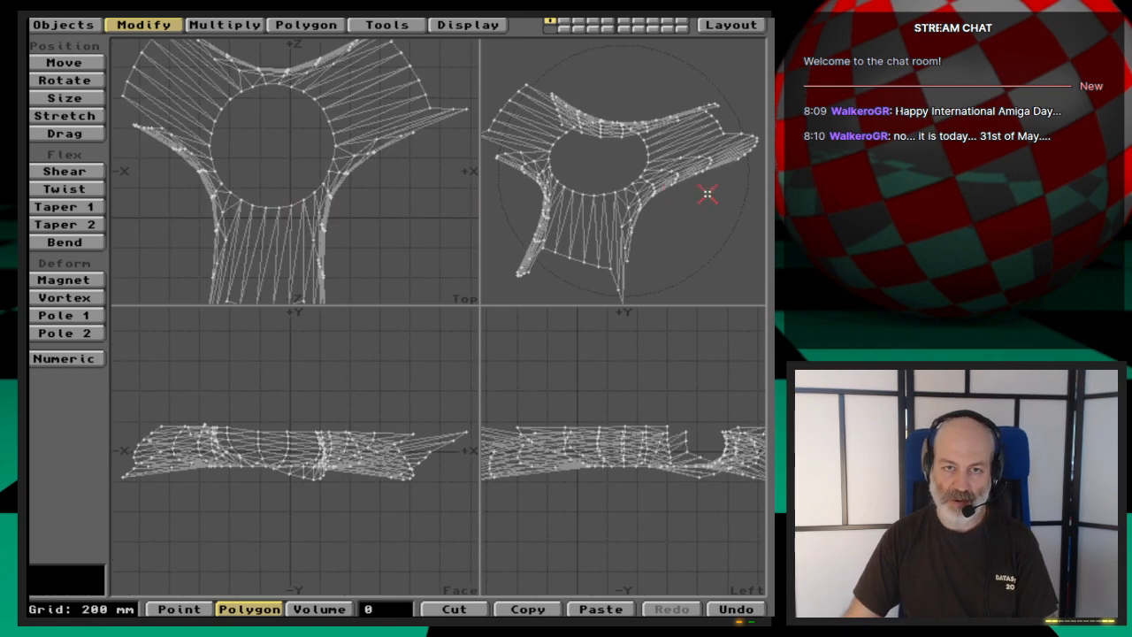
key(period)
drag(571, 183, 601, 222)
drag(484, 306, 406, 307)
drag(533, 144, 552, 199)
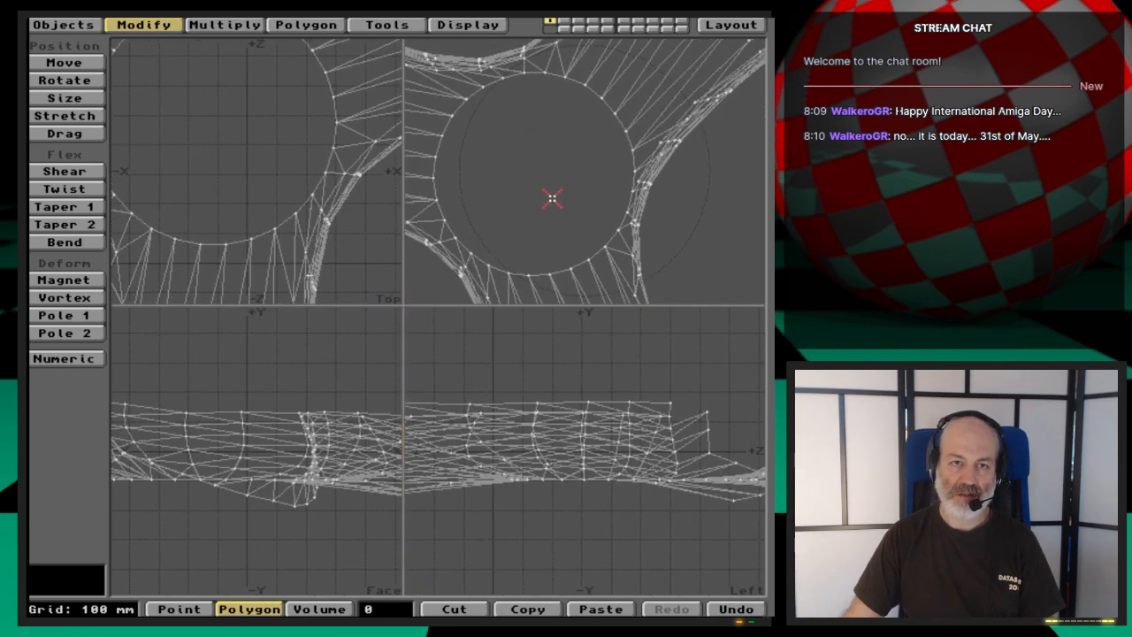
key(space)
key(space)
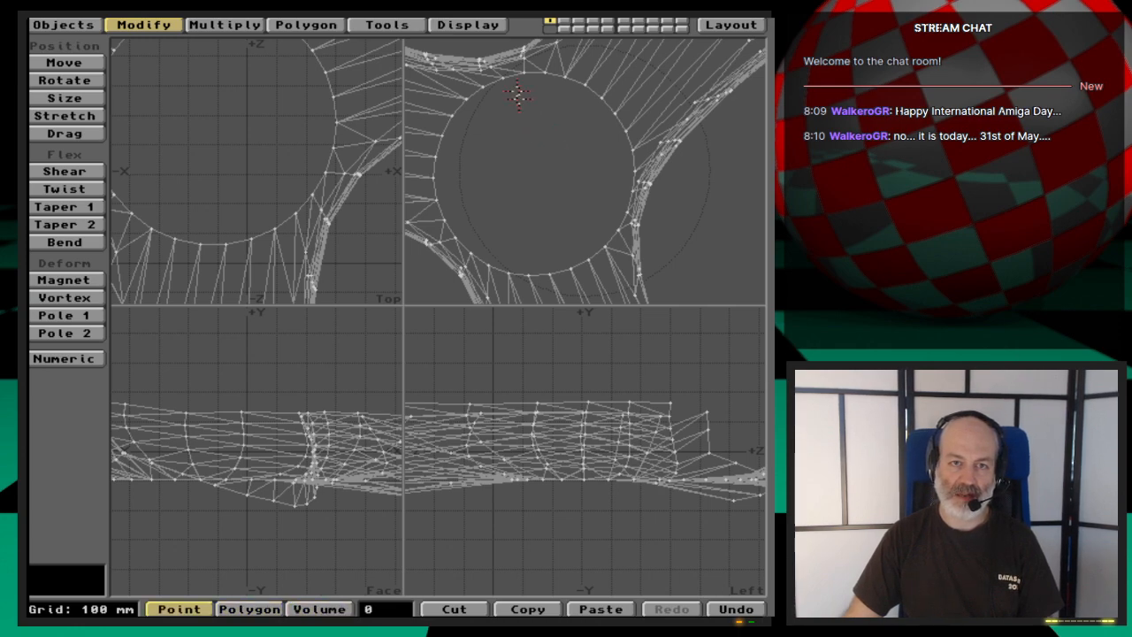
click(525, 72)
mouse_move(525, 72)
mouse_down()
mouse_move(601, 92)
mouse_move(635, 168)
mouse_up()
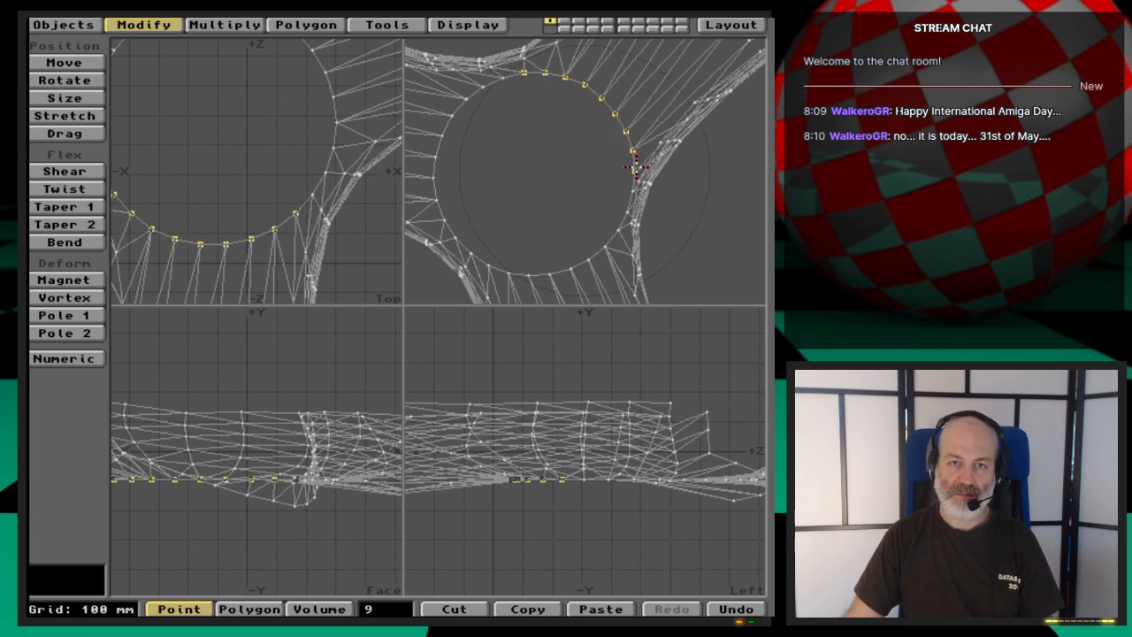
- Continue the ordered selection around the underside hole until every rim point is selected, dropping the stray point picked off the rim
mouse_move(683, 206)
mouse_down()
mouse_move(662, 186)
mouse_move(624, 199)
mouse_move(585, 256)
mouse_move(534, 275)
mouse_move(469, 263)
mouse_up()
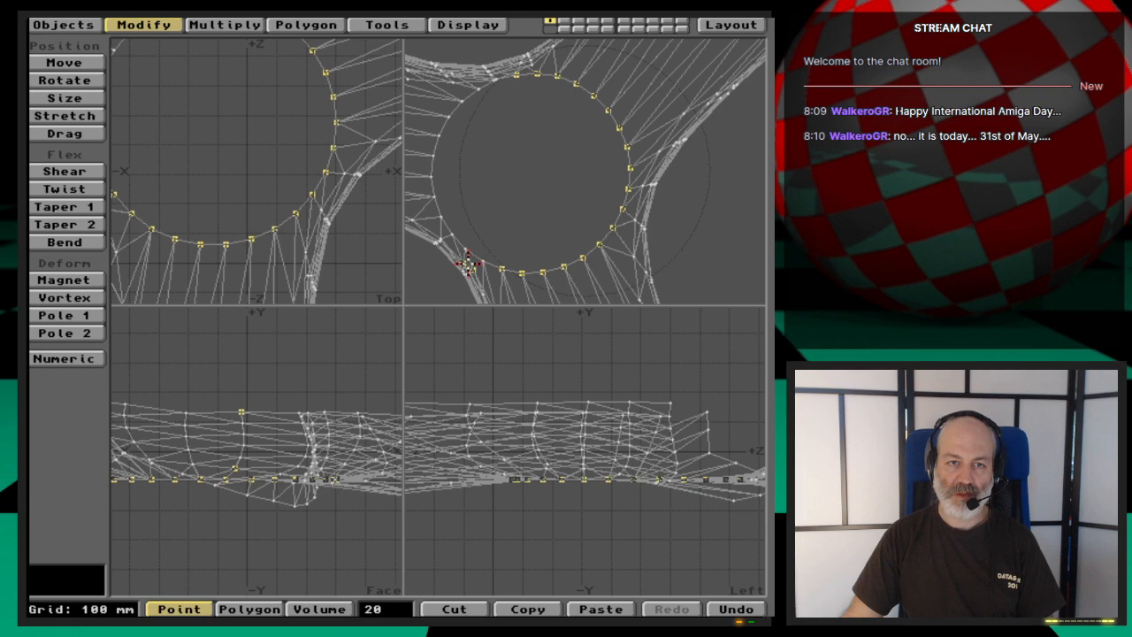
click(473, 271)
click(468, 265)
click(484, 261)
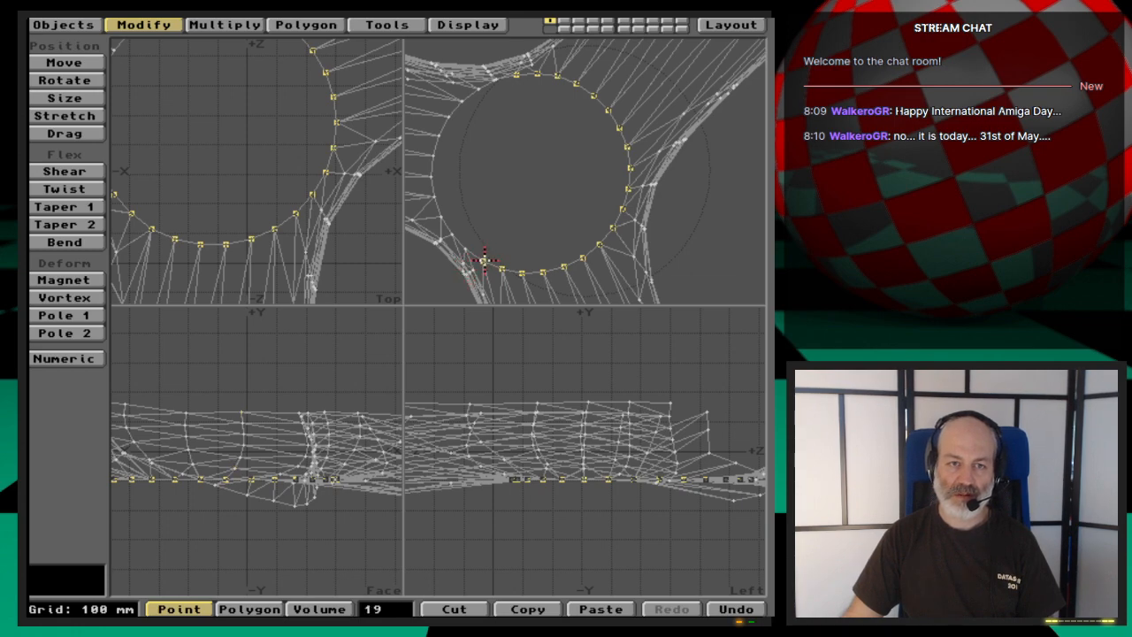
click(463, 249)
drag(464, 250, 432, 155)
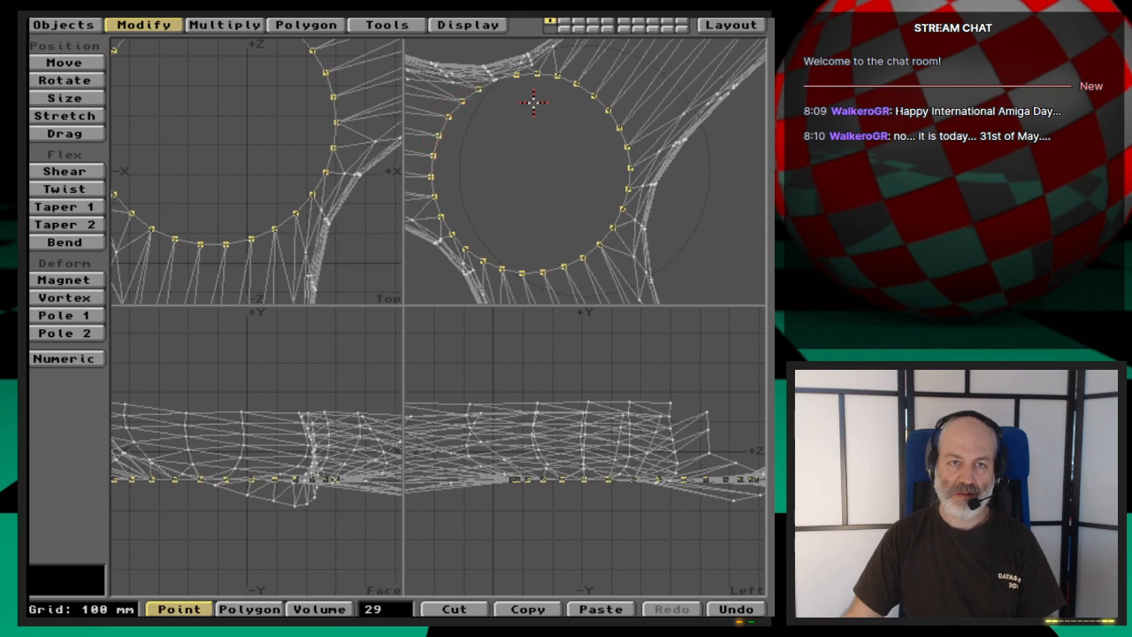
drag(534, 103, 559, 145)
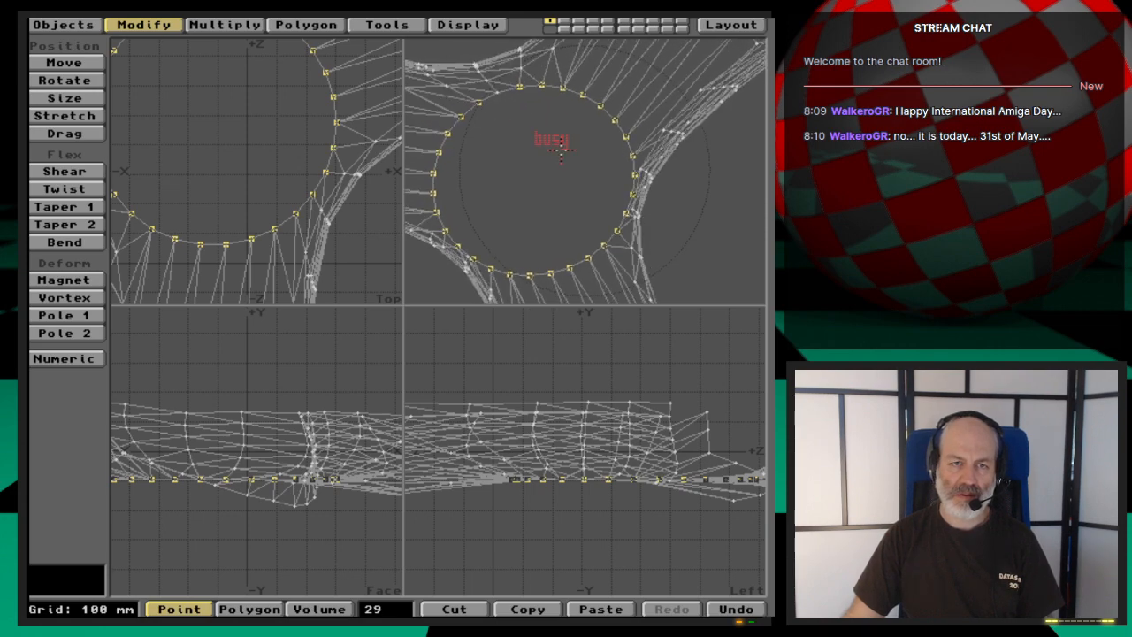
click(492, 93)
- Create a polygon from the selected rim points to close the underside hole, and unhide the rest of the propeller
click(562, 176)
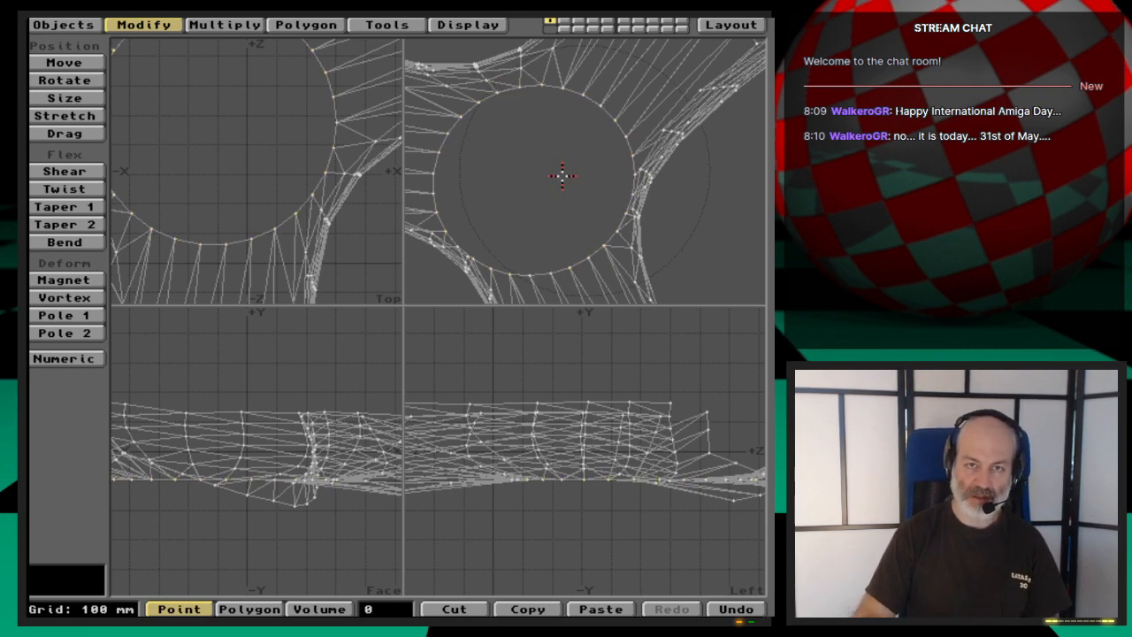
key(space)
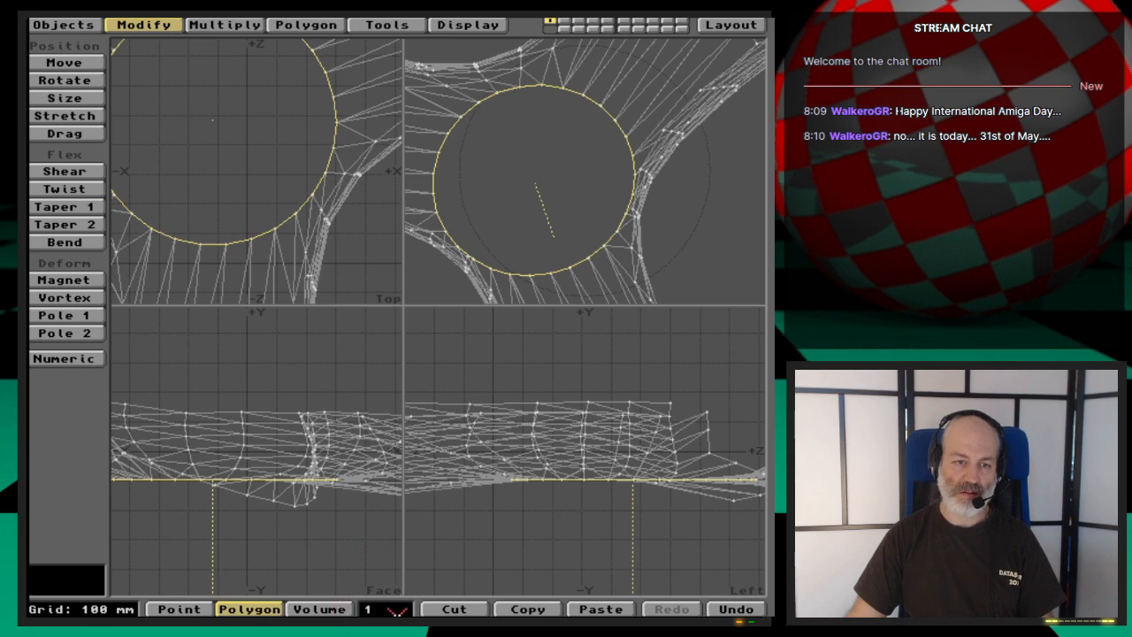
click(354, 554)
key(Tab)
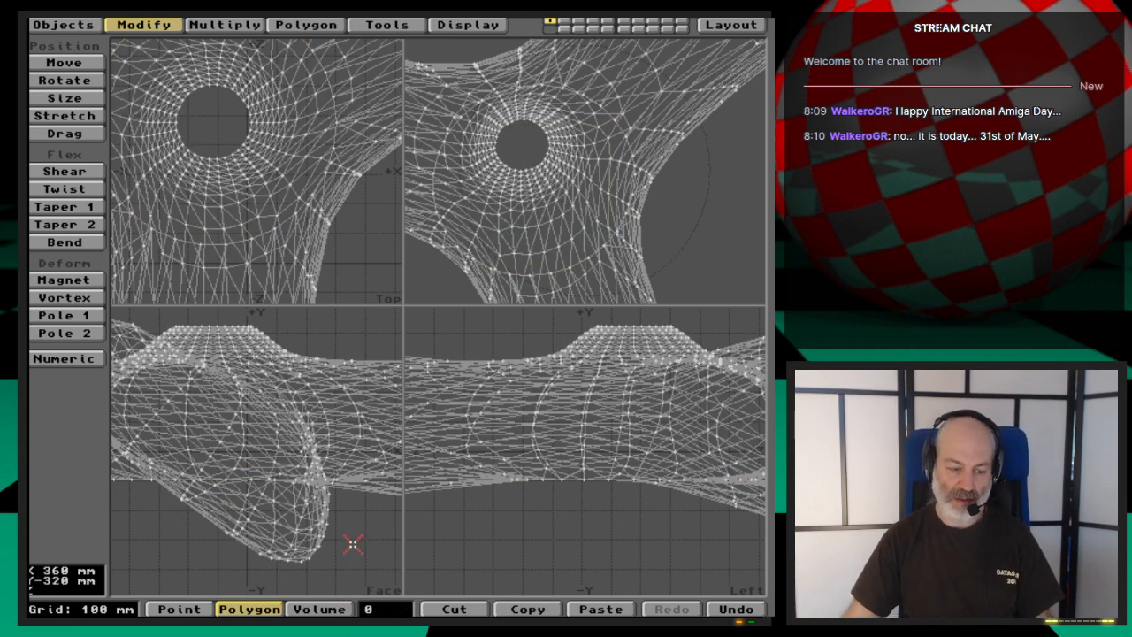
- Select only the flat polygon capping the hub's upper hole and measure the height of the mesh ring just below it
key(a)
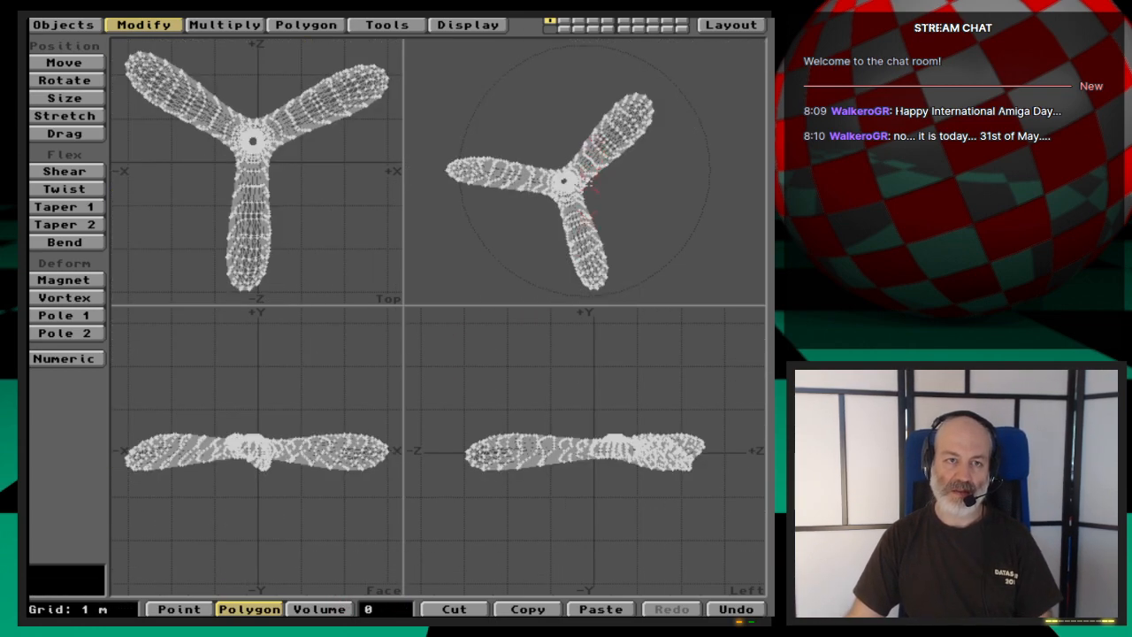
key(period)
key(period)
key(period)
key(period)
key(period)
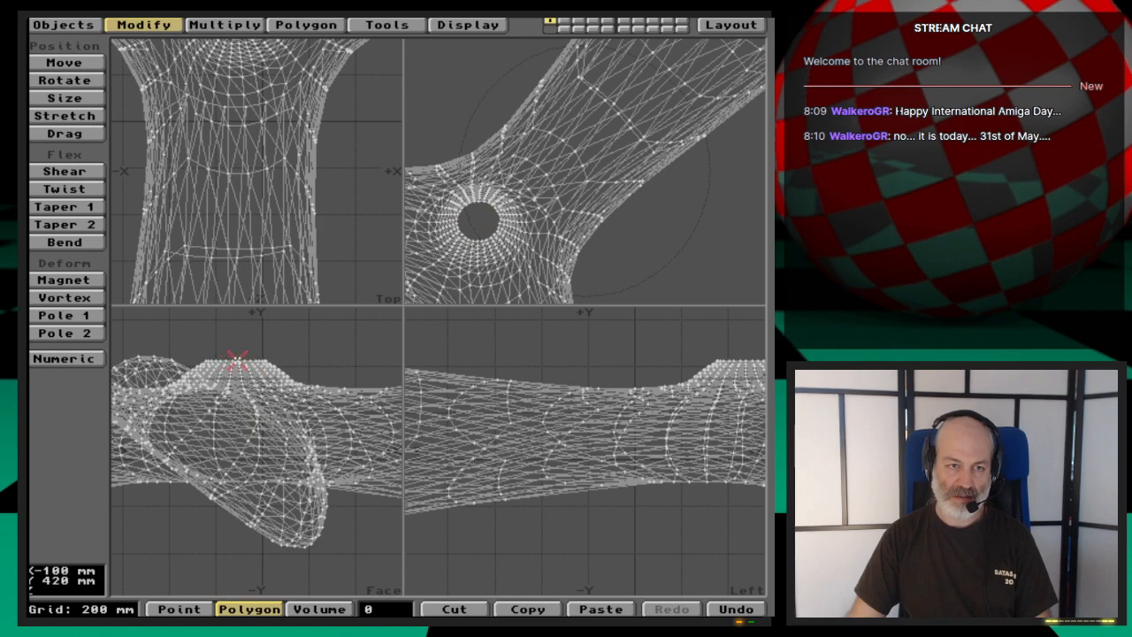
key(g)
key(period)
key(period)
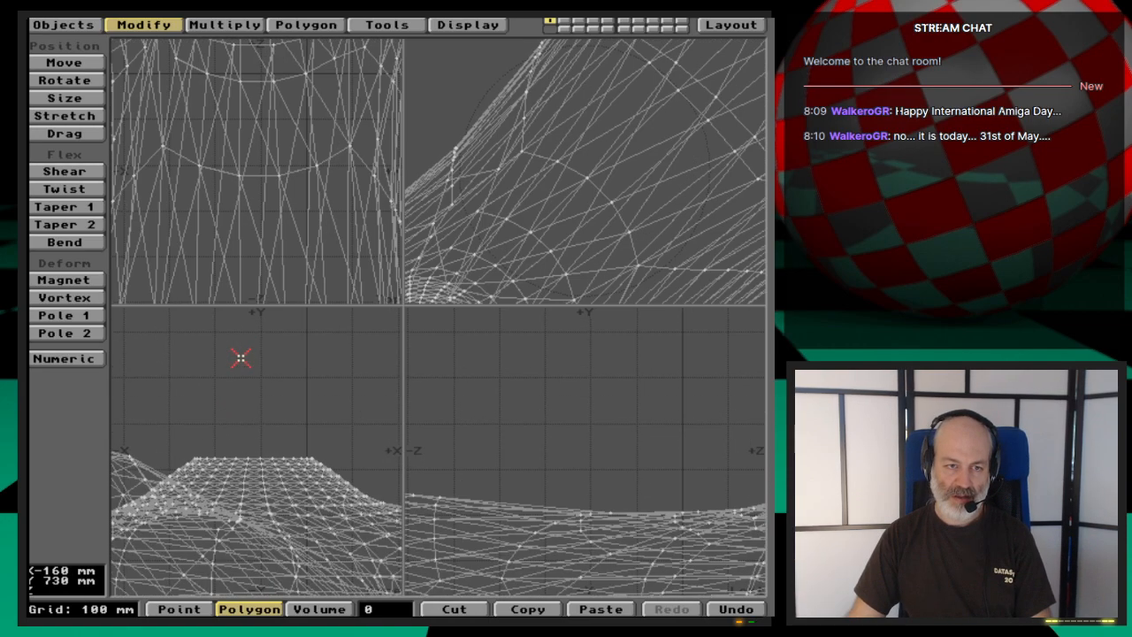
key(g)
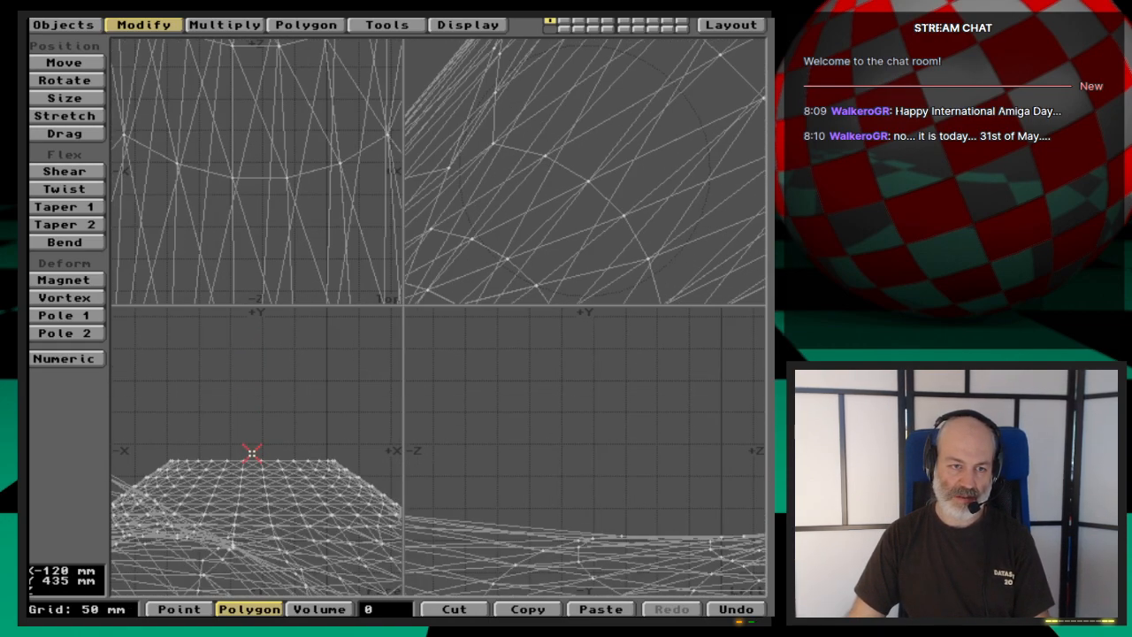
click(254, 459)
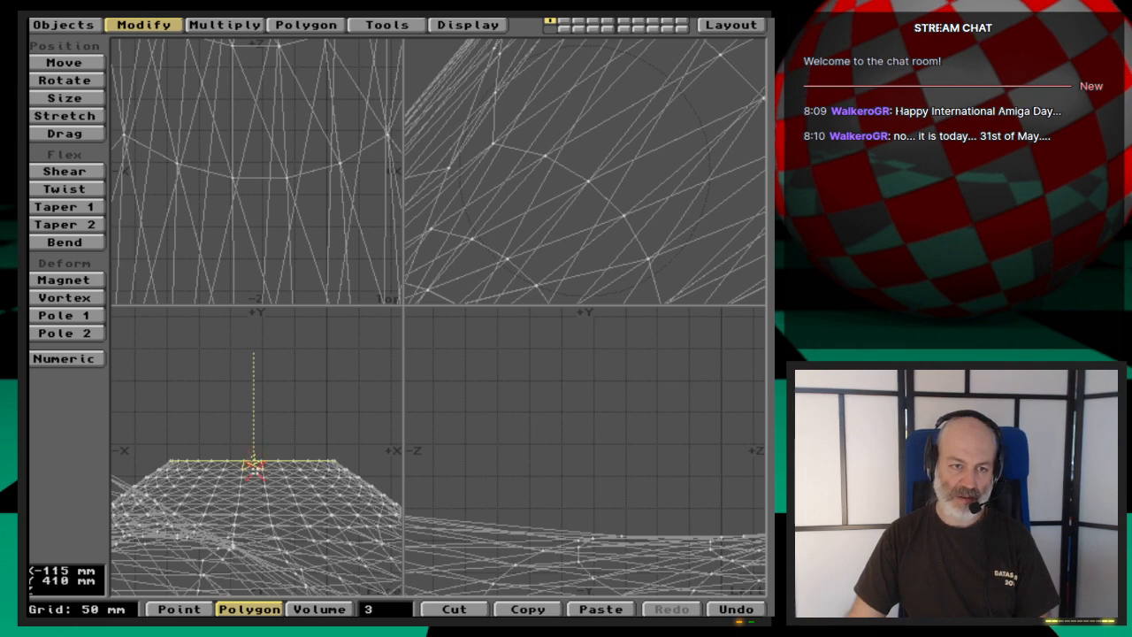
click(254, 465)
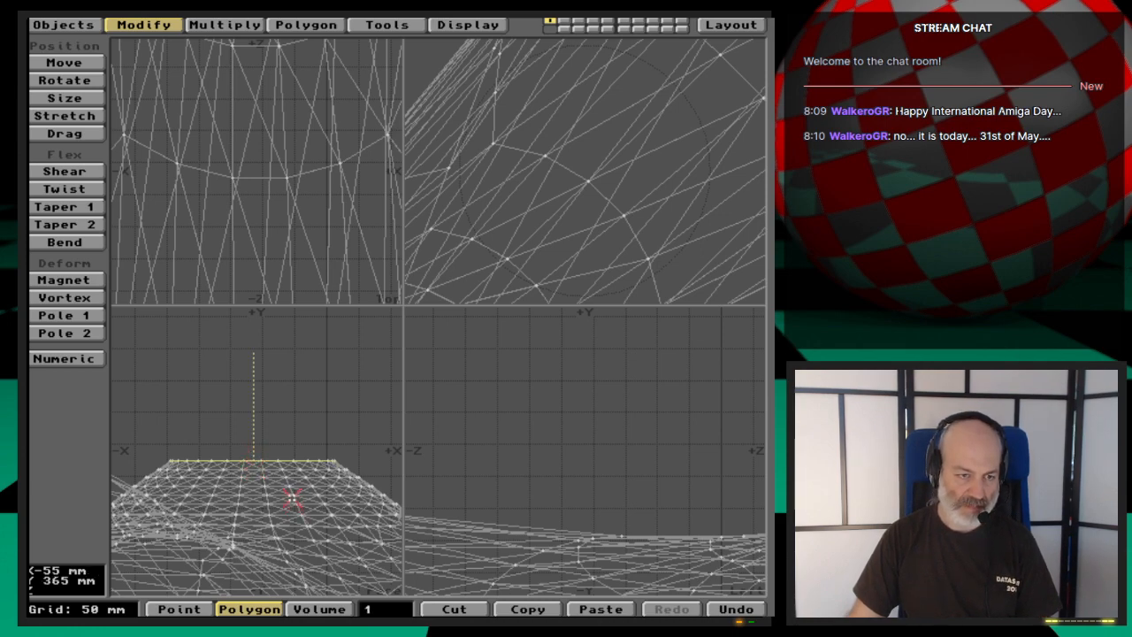
key(ctrl+e)
drag(279, 457, 281, 469)
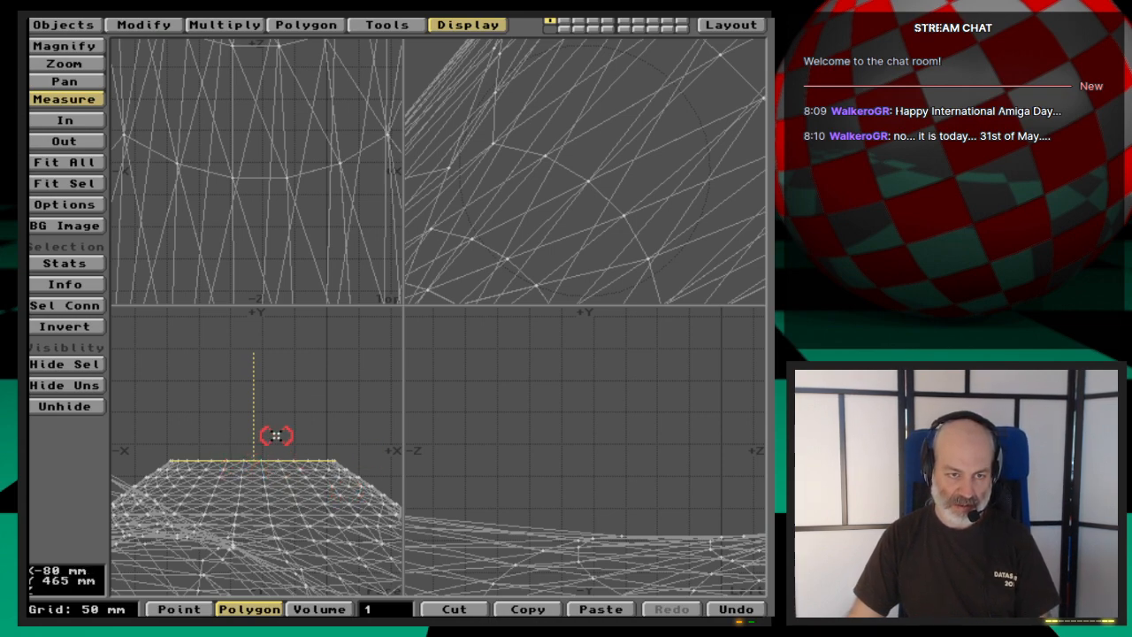
- Try beveling the hub's cap polygon with a 20 mm inset and 20 mm shift, and undo the bevel
key(b)
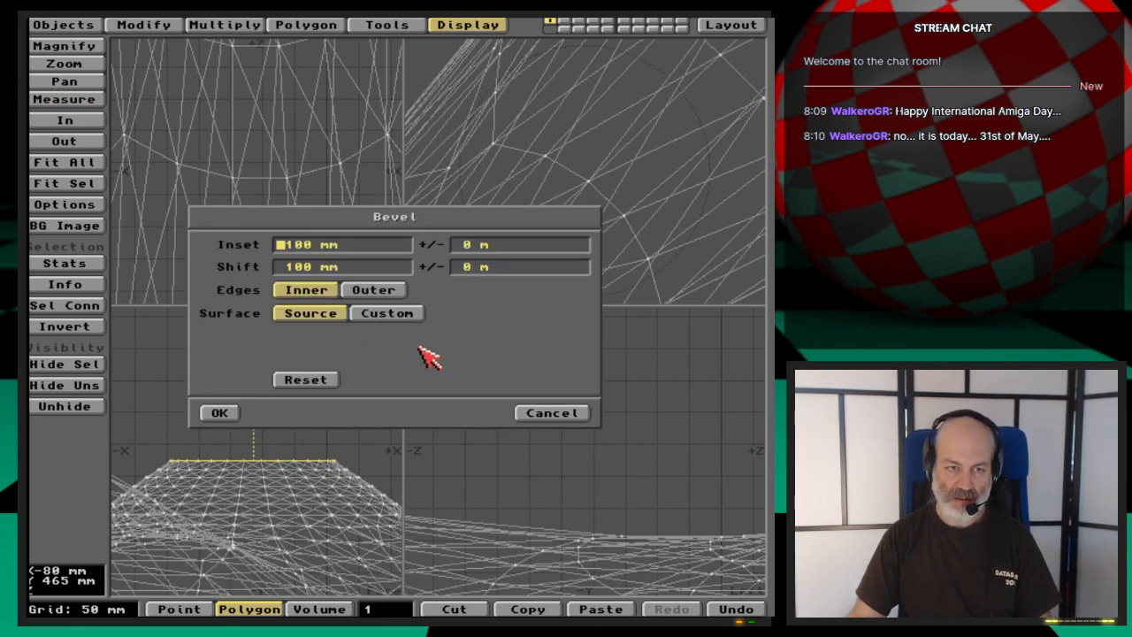
text(20)
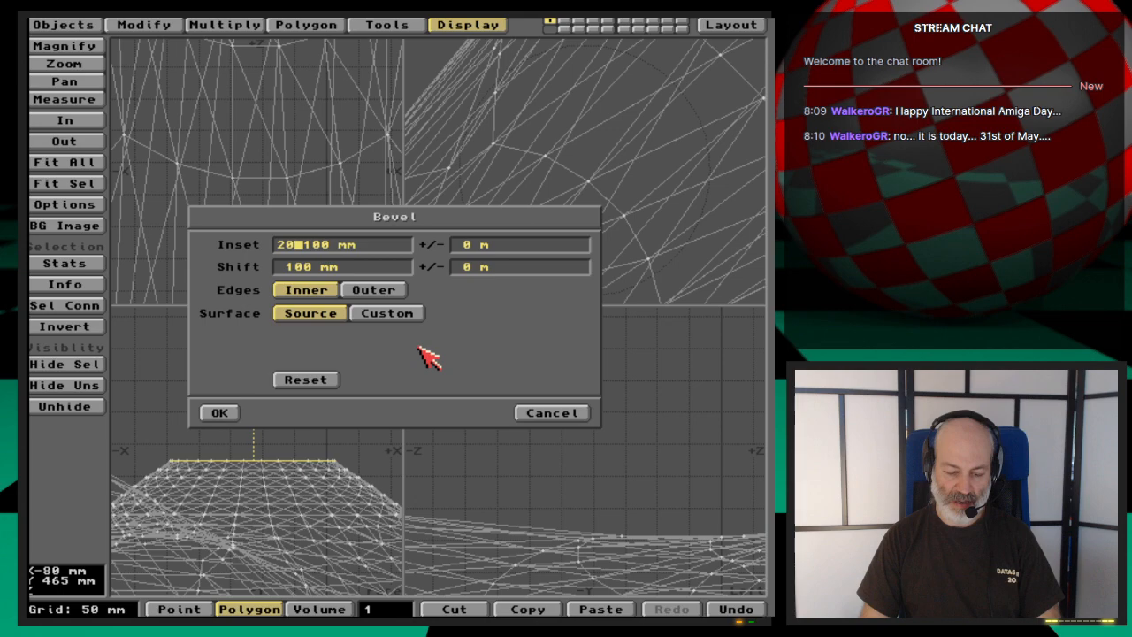
key(Tab)
text(20mm)
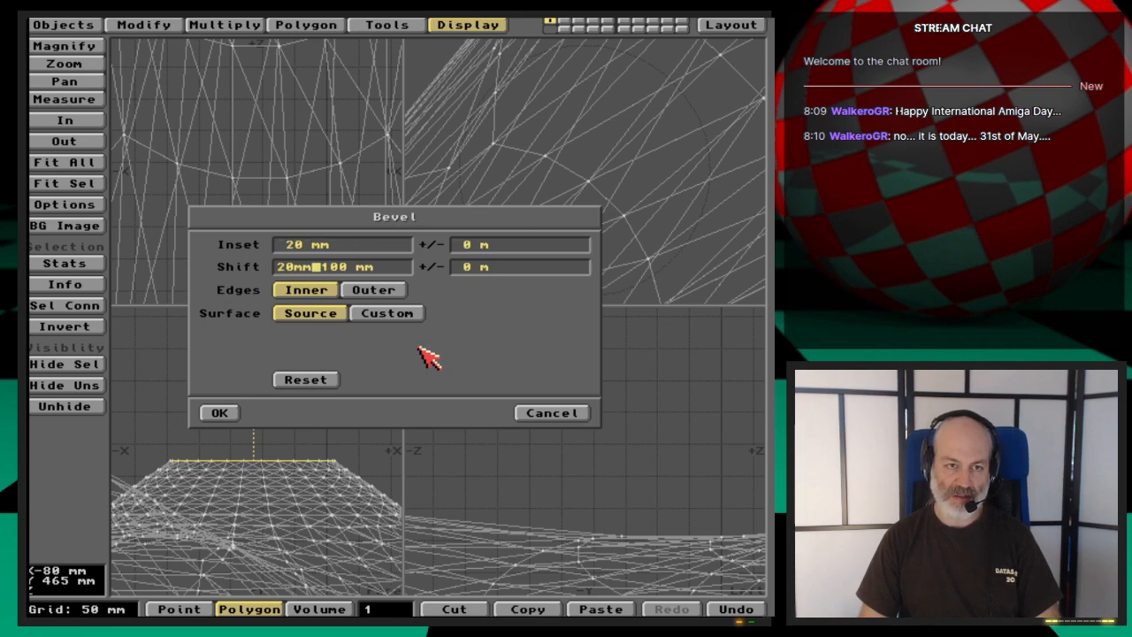
key(Tab)
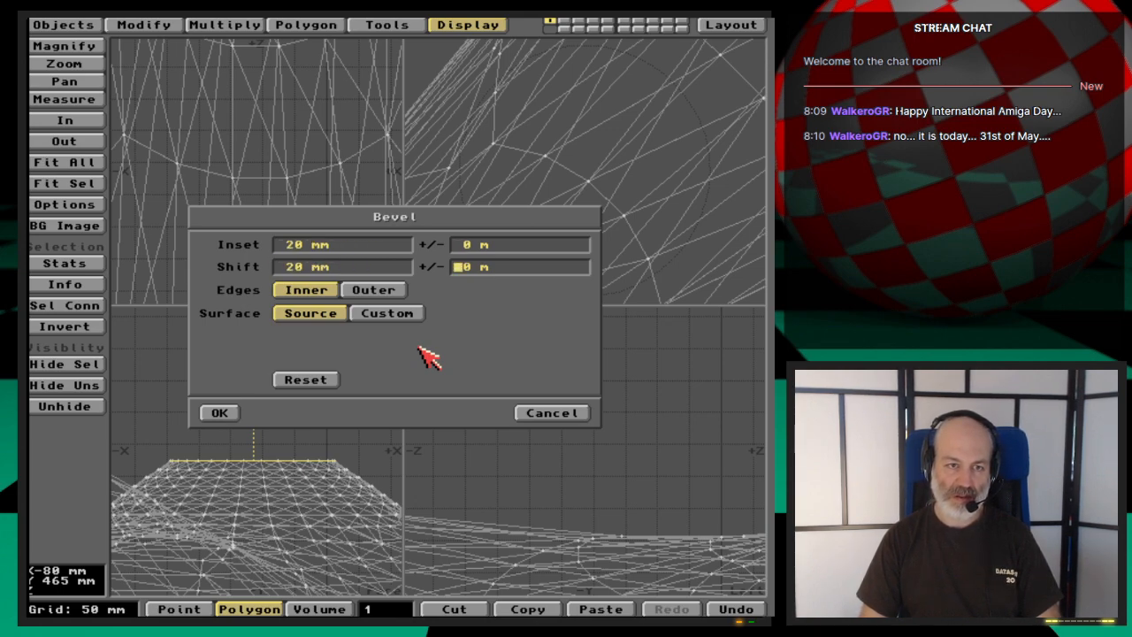
key(Return)
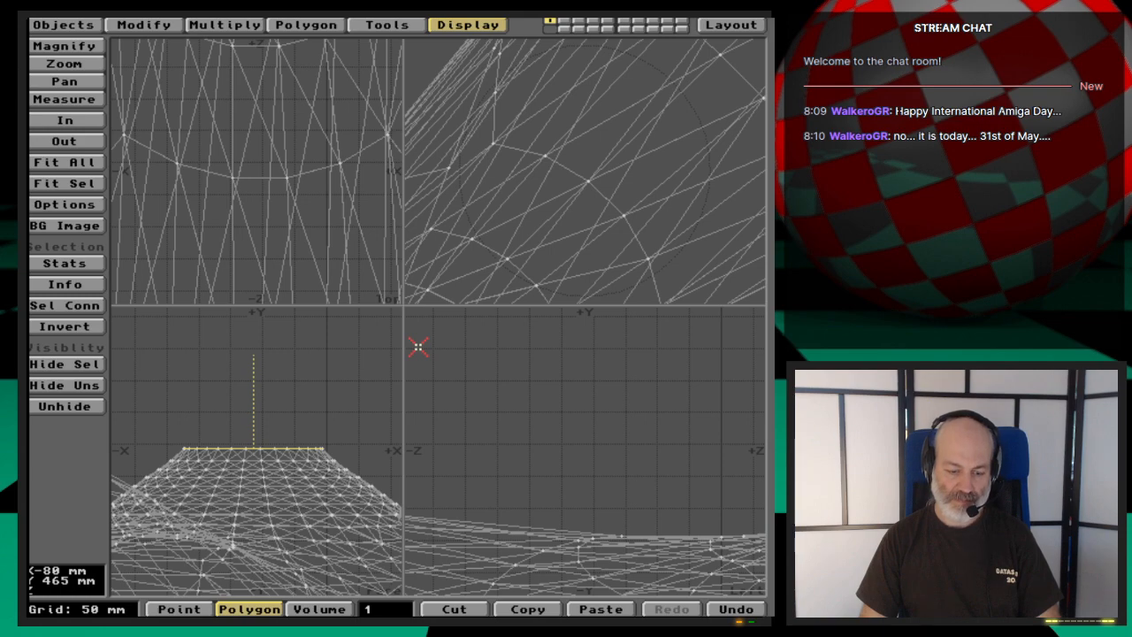
key(u)
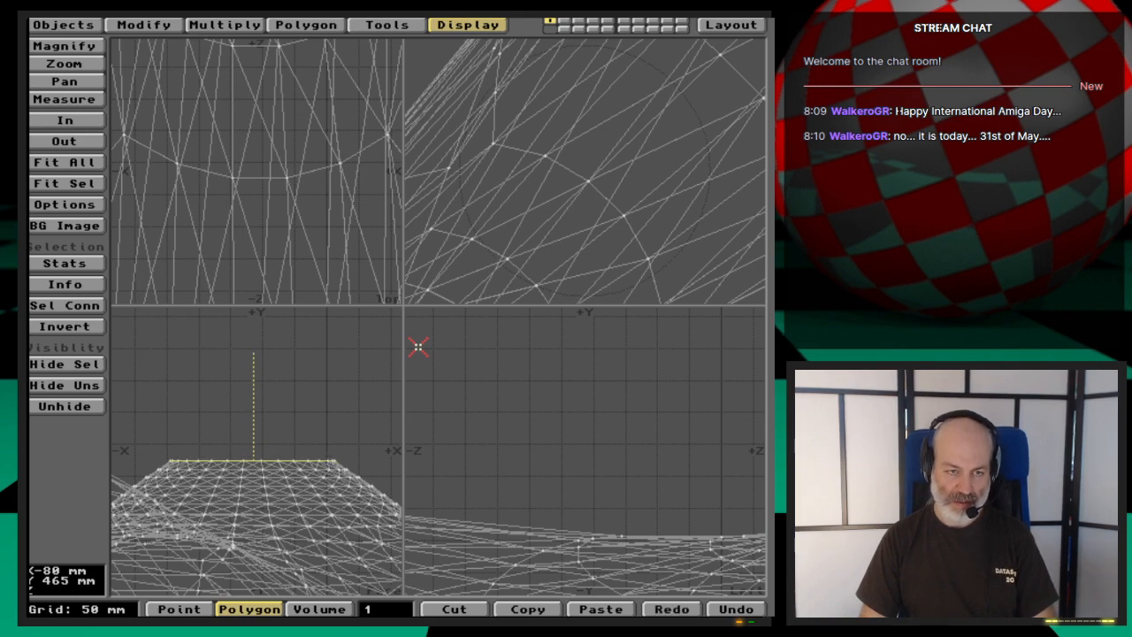
- Bevel the hub's cap polygon with an inset of 30 mm and a shift of 20 mm
text(b)
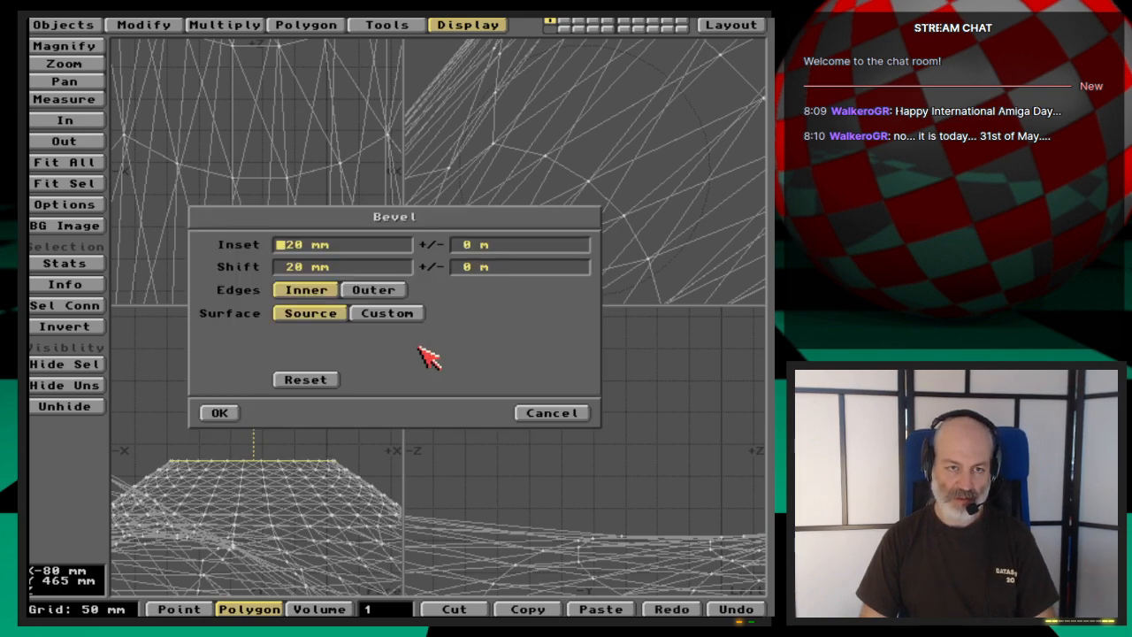
text(30)
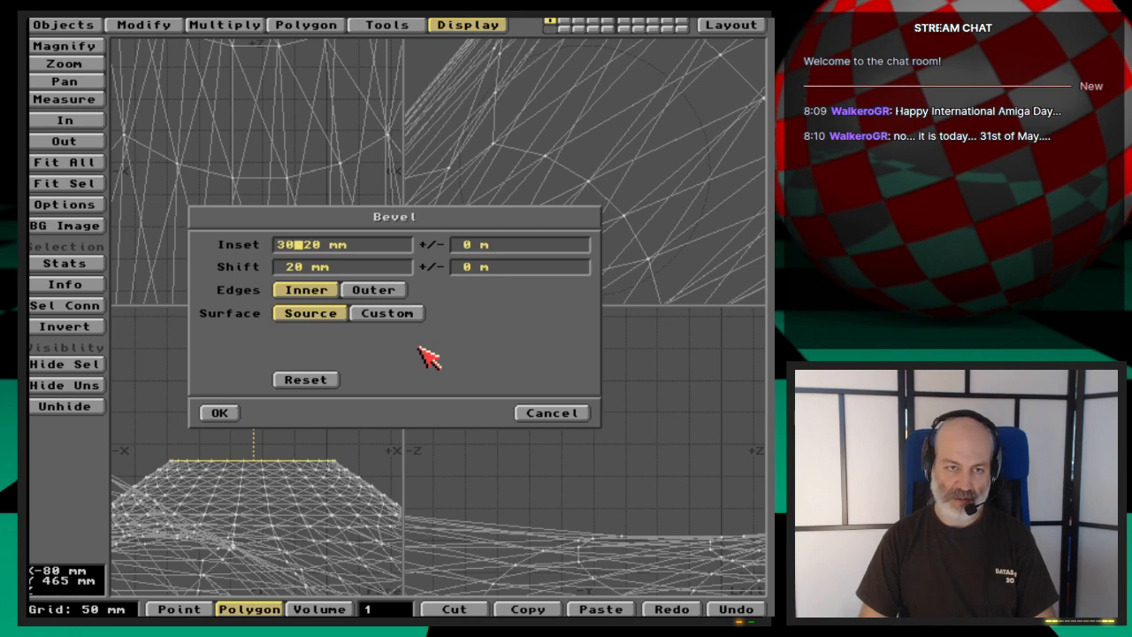
key(Delete)
key(Delete)
key(Tab)
key(Return)
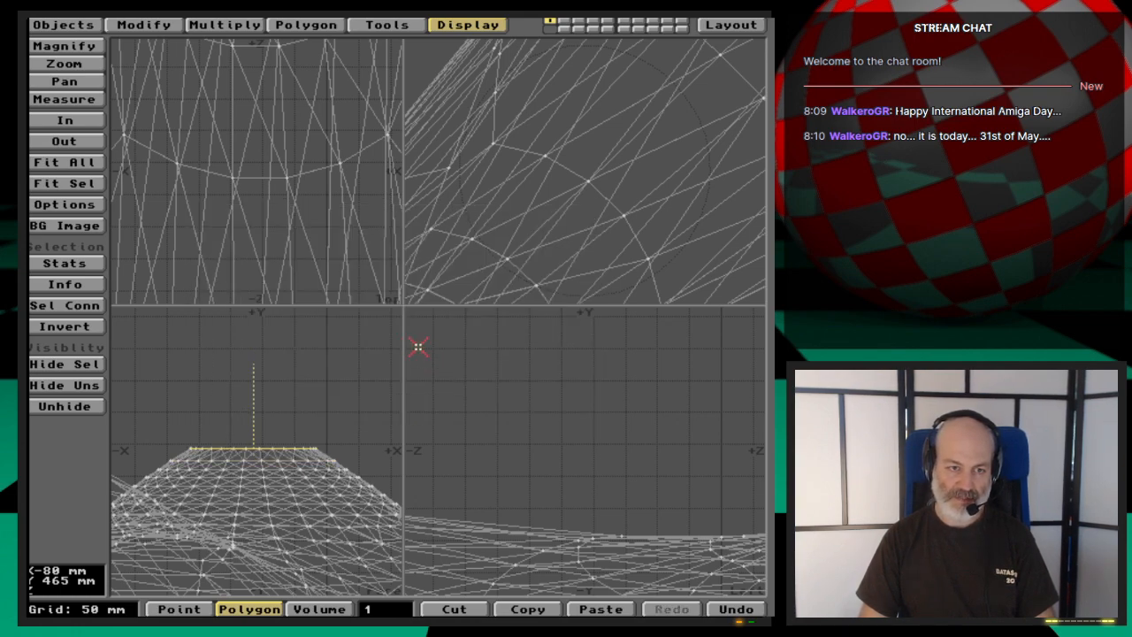
- Bevel the raised cap polygon again with an inset of 35 mm and a shift of 20 mm
key(b)
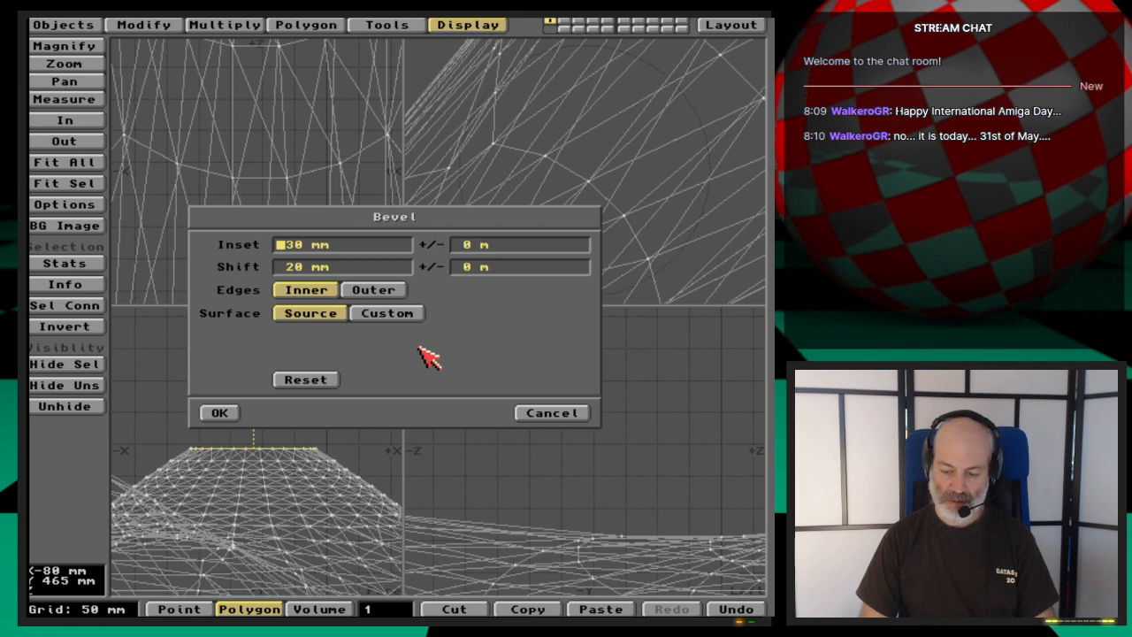
key(Delete)
text(35)
key(Delete)
key(Tab)
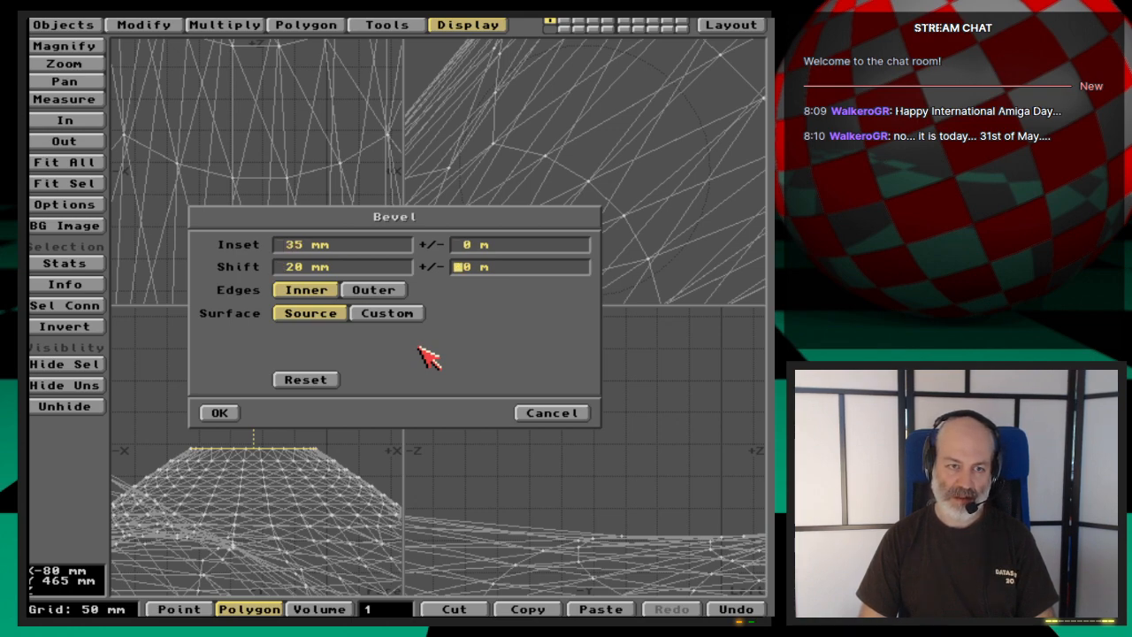
key(Return)
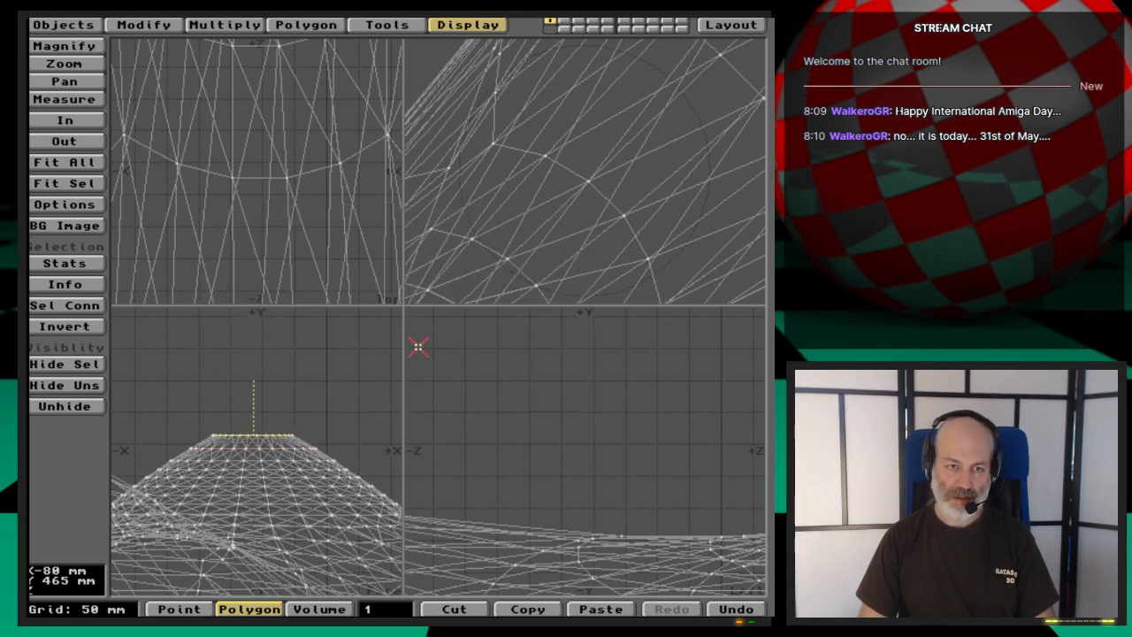
- Add a third bevel to the hub's cap with an inset of 40 mm and a shift of 20 mm
text(b)
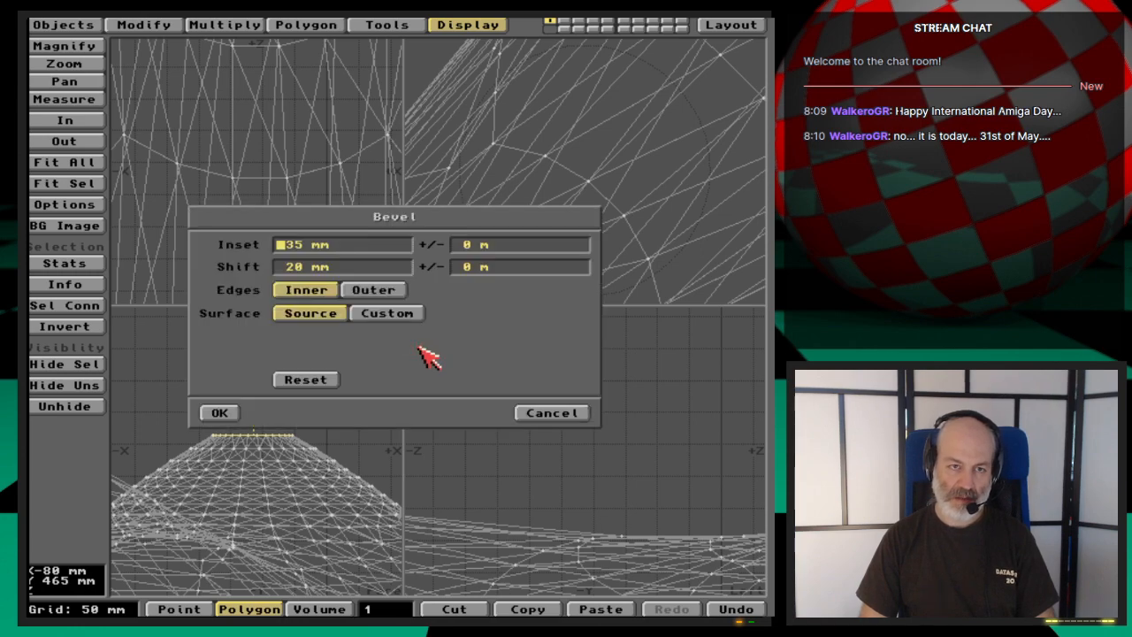
text(40)
key(Delete)
key(Delete)
key(Tab)
key(Tab)
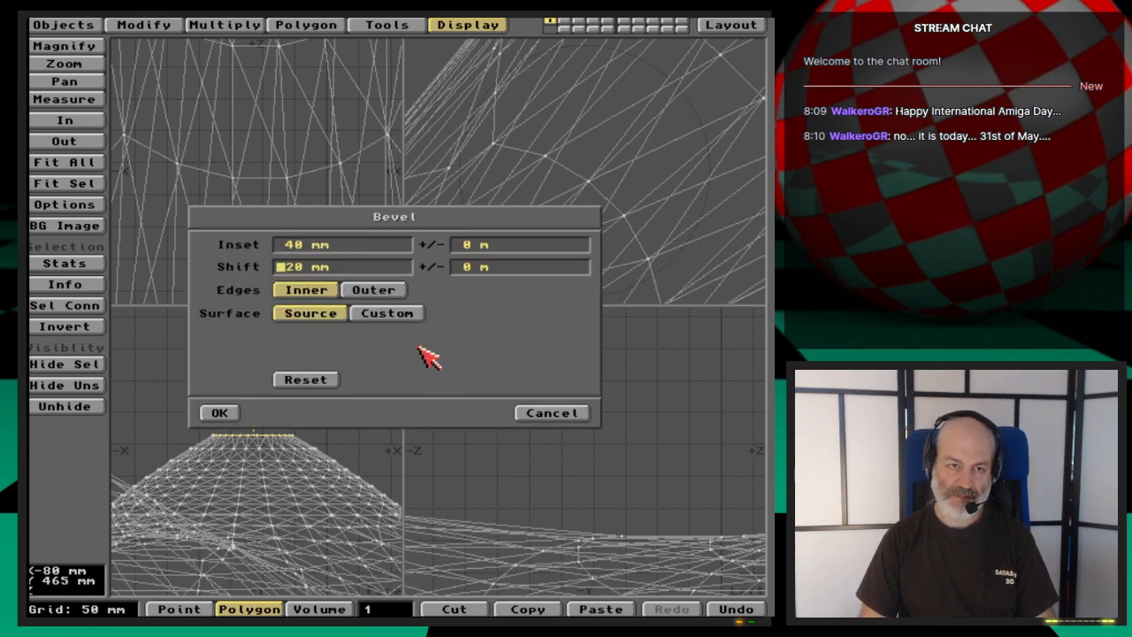
key(Tab)
key(Return)
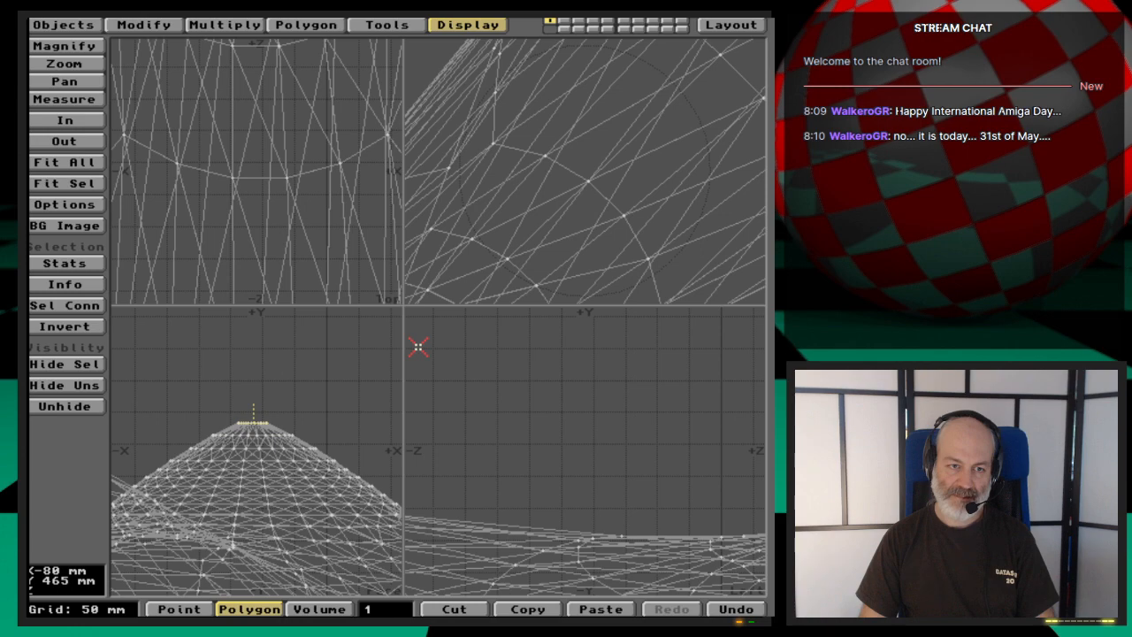
- Repeat the bevel on the small tip polygon with the same 40 mm inset and 20 mm shift
key(b)
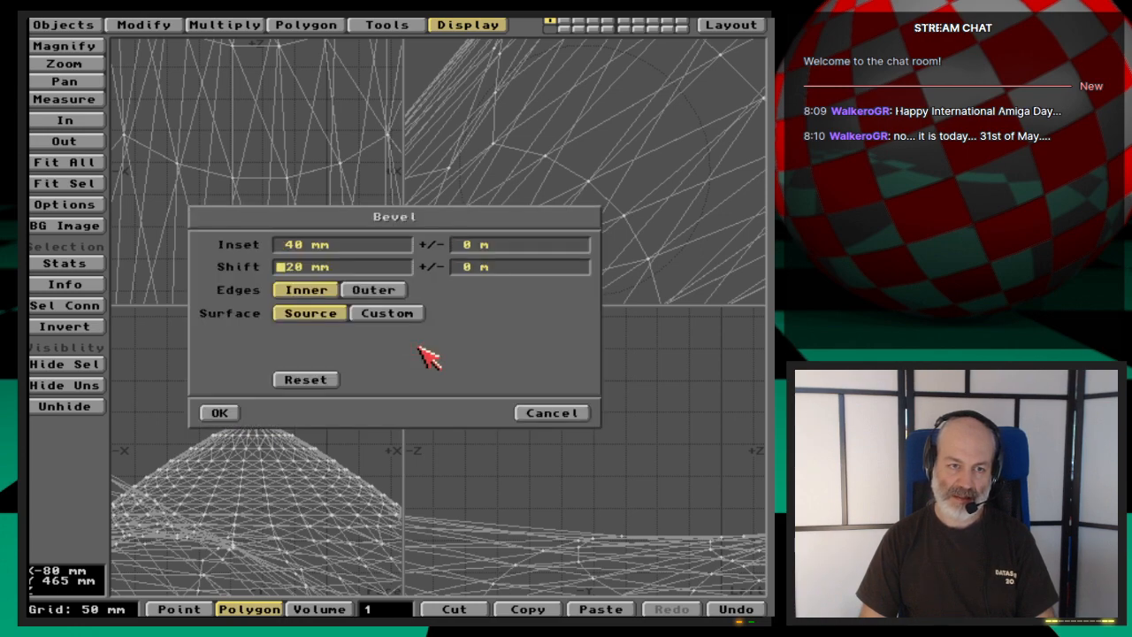
key(Tab)
key(Return)
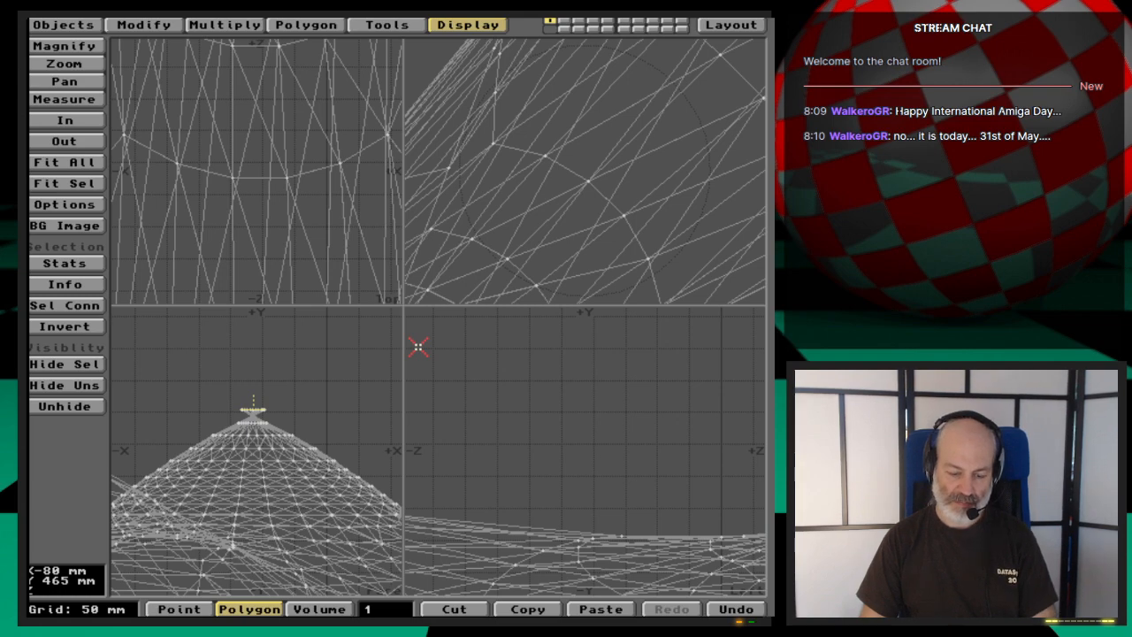
- Undo the last bevel on the hub's small tip polygon
key(u)
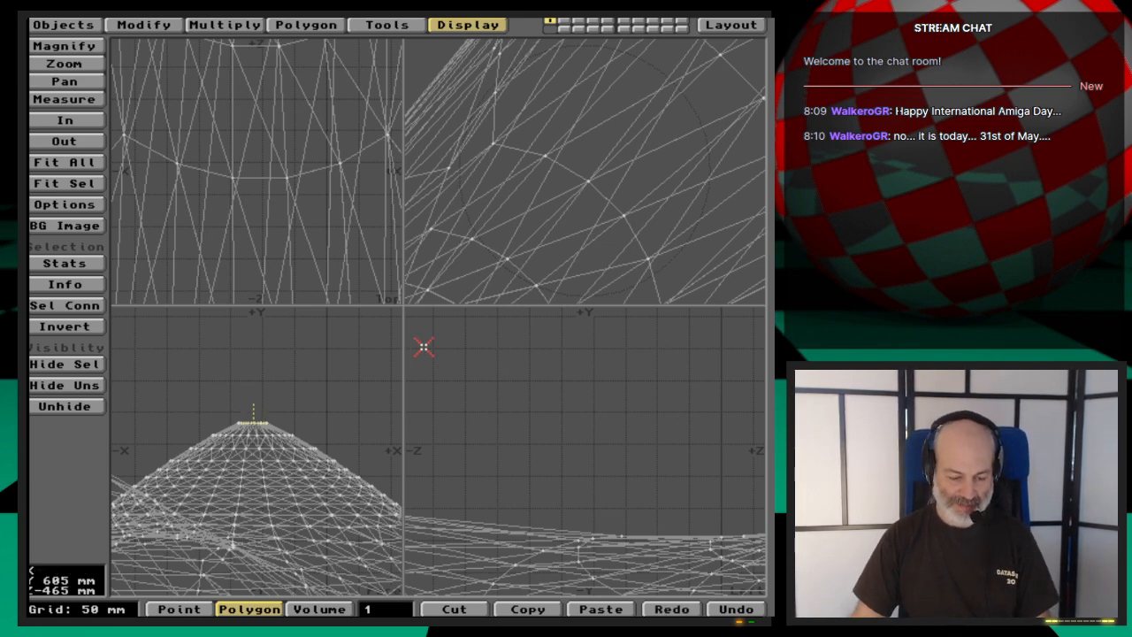
key(shift+a)
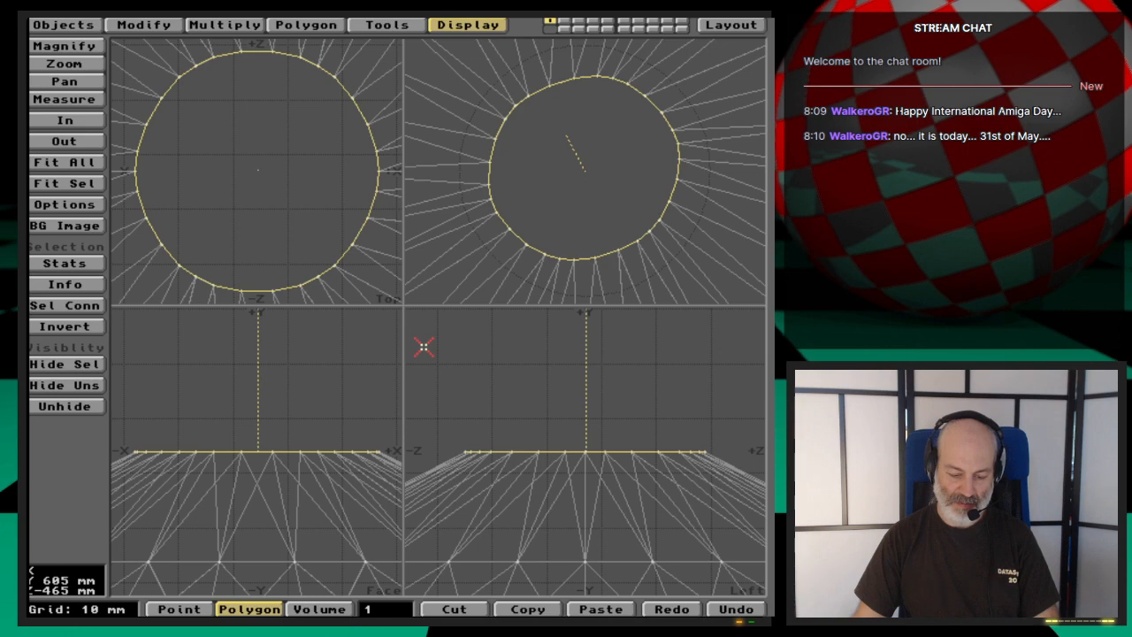
key(comma)
key(comma)
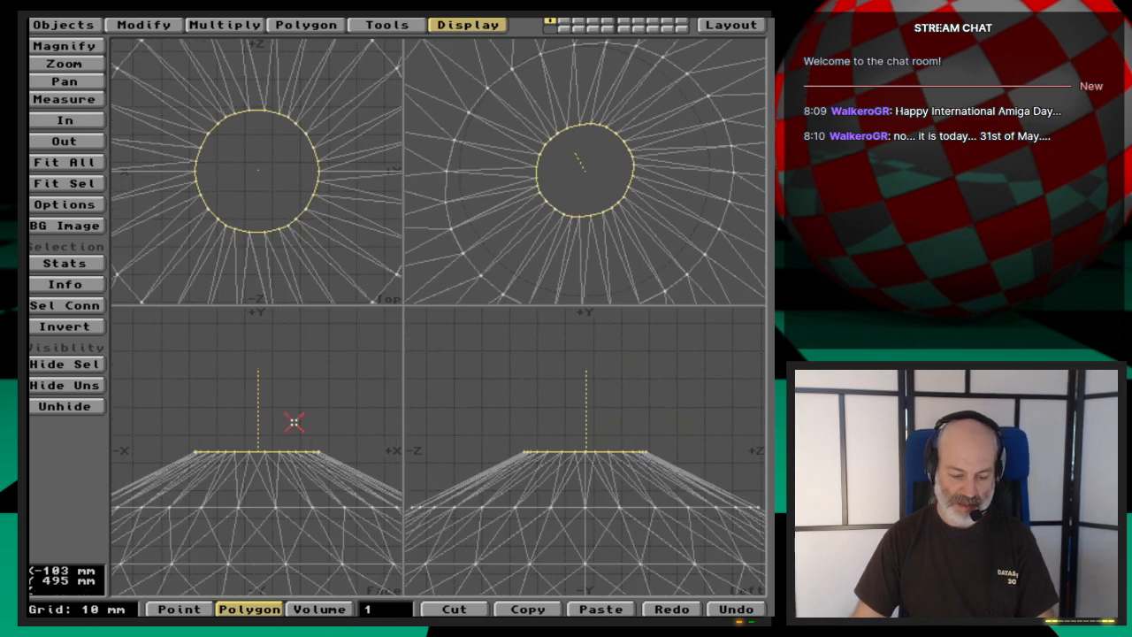
- Try bevelling the hub's tip polygon with an inset of 40 mm and a shift of 10 mm
key(b)
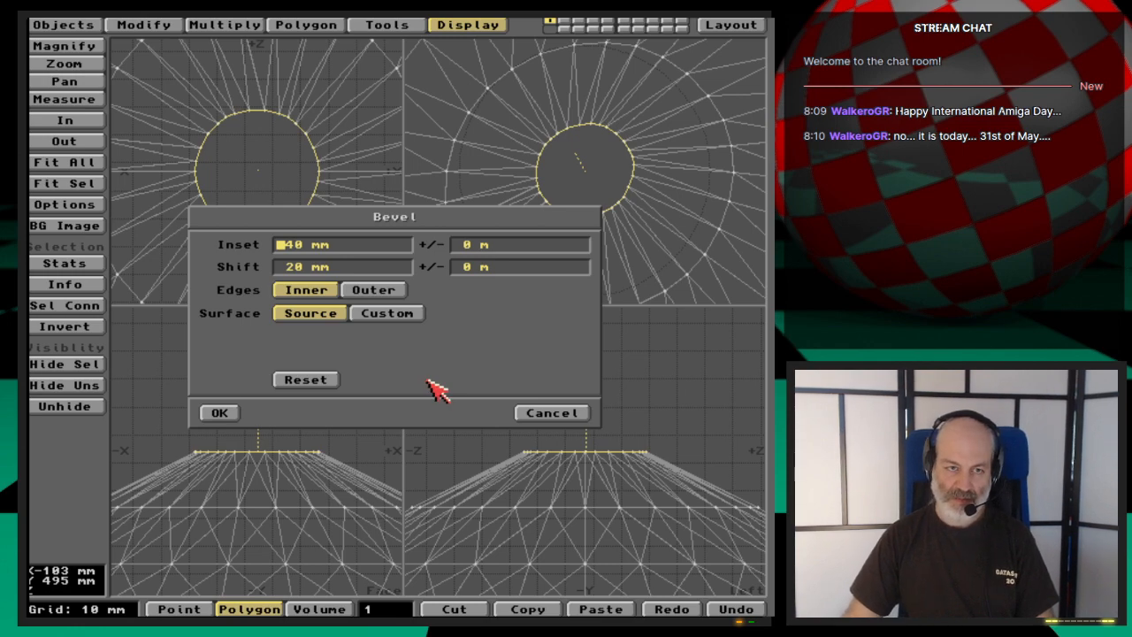
text(10)
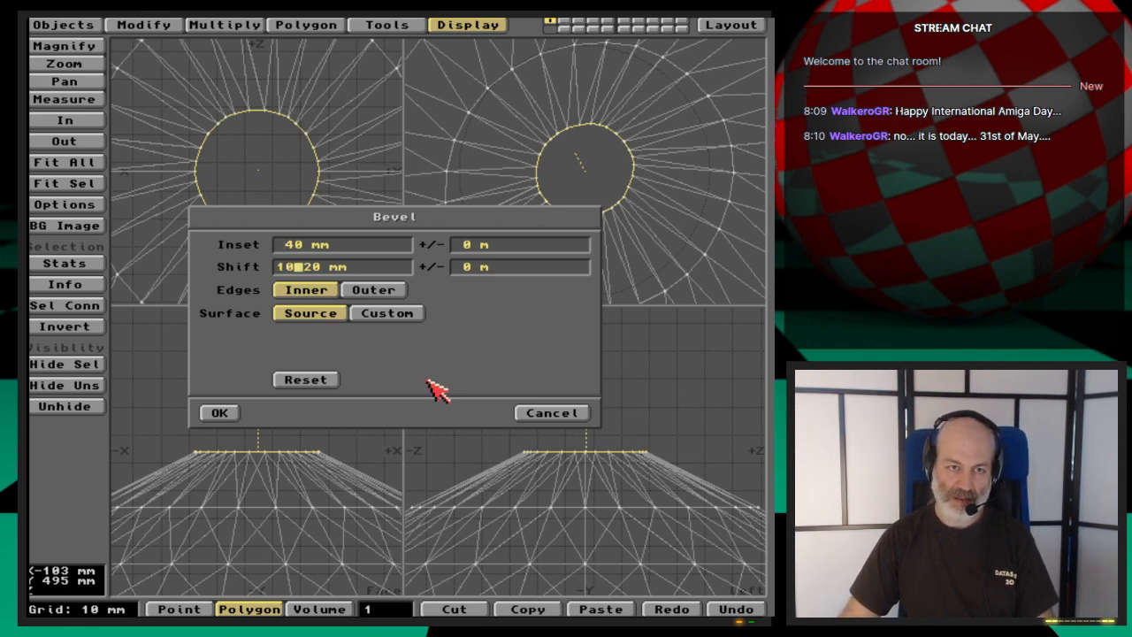
text(bb)
key(BackSpace)
key(BackSpace)
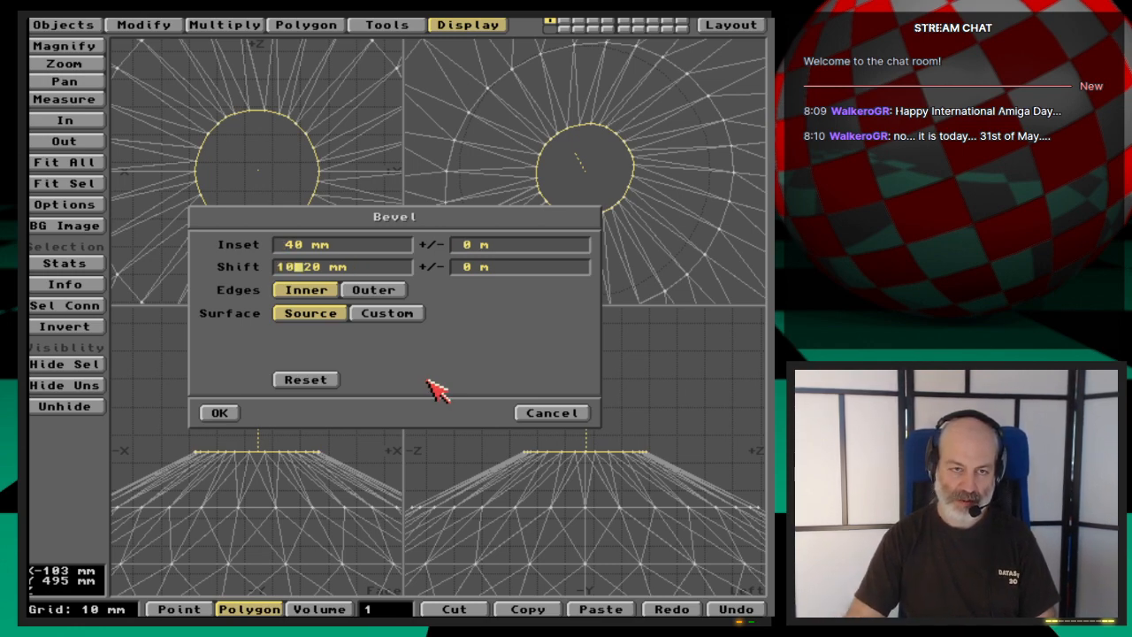
text(mm)
key(Return)
key(Return)
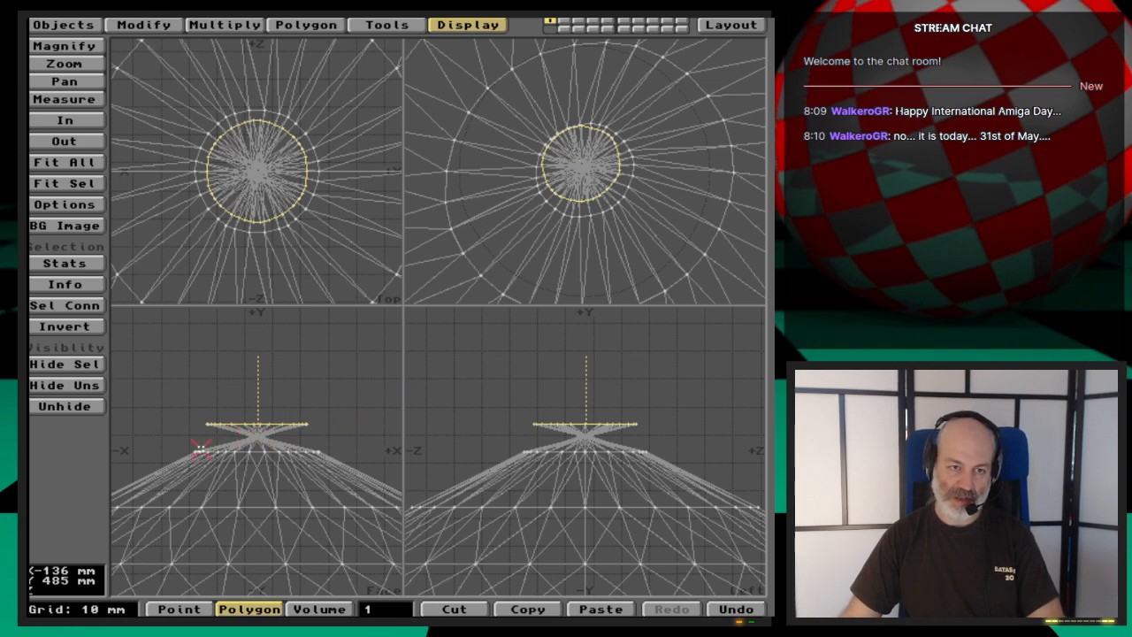
key(u)
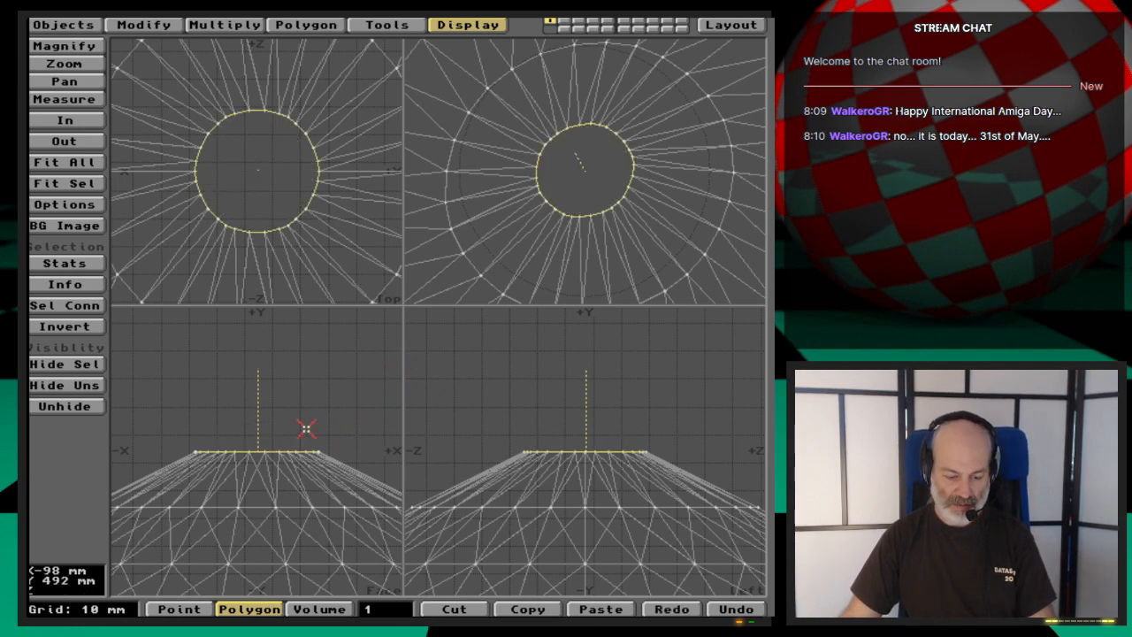
- Try bevelling the tip polygon with a smaller inset of 20 mm and a shift of 10 mm
text(b20b)
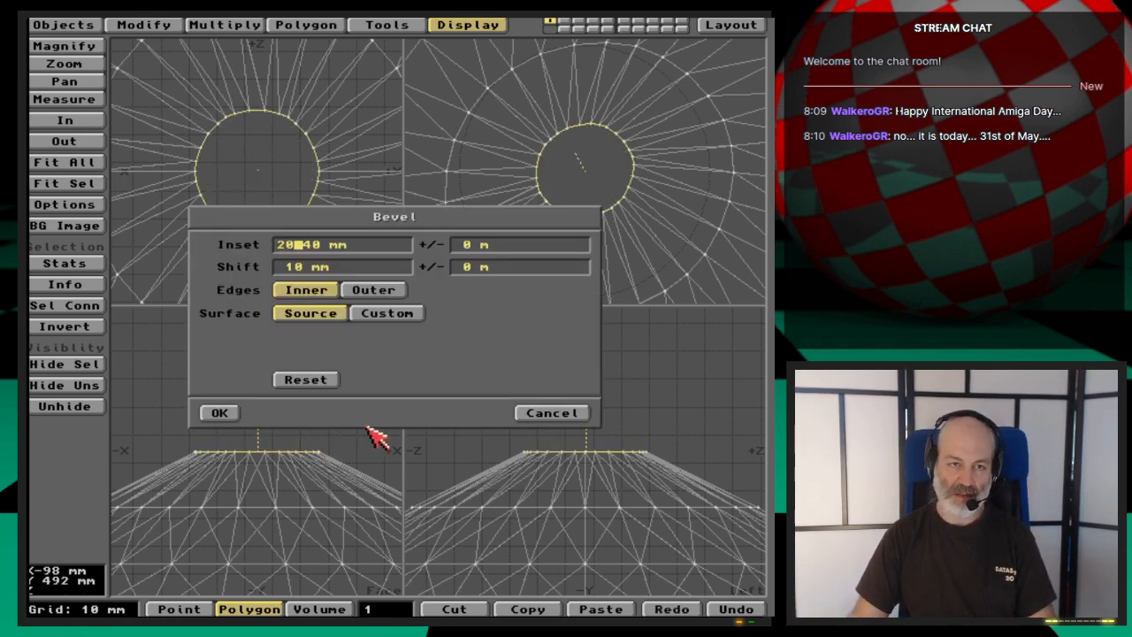
key(BackSpace)
text(mm)
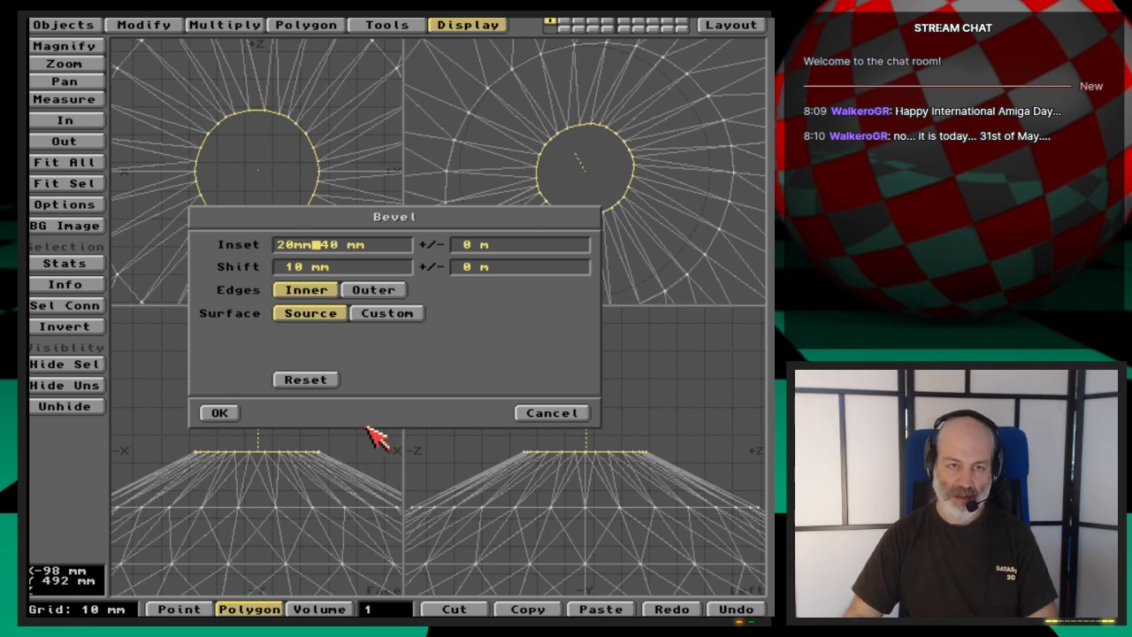
key(Tab)
key(Return)
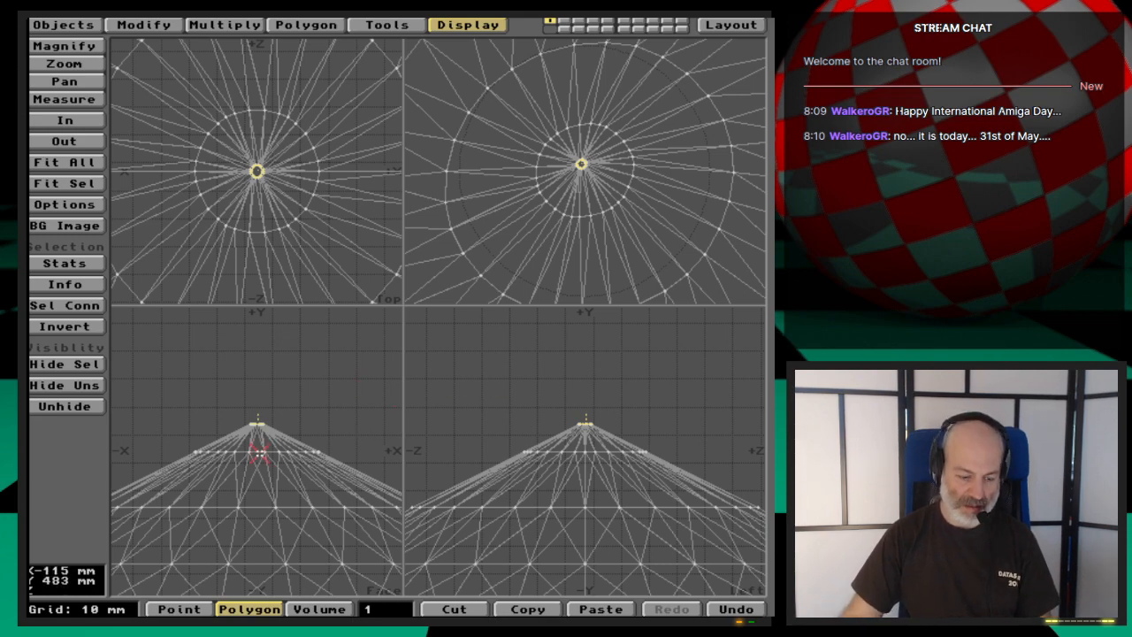
key(shift+a)
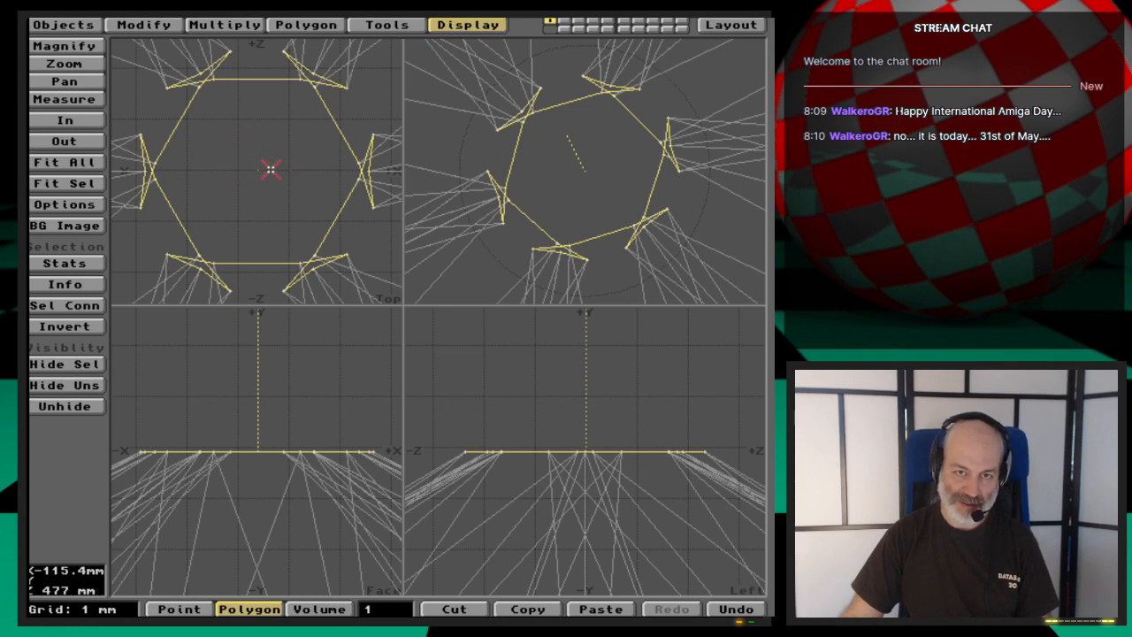
key(comma)
key(comma)
key(comma)
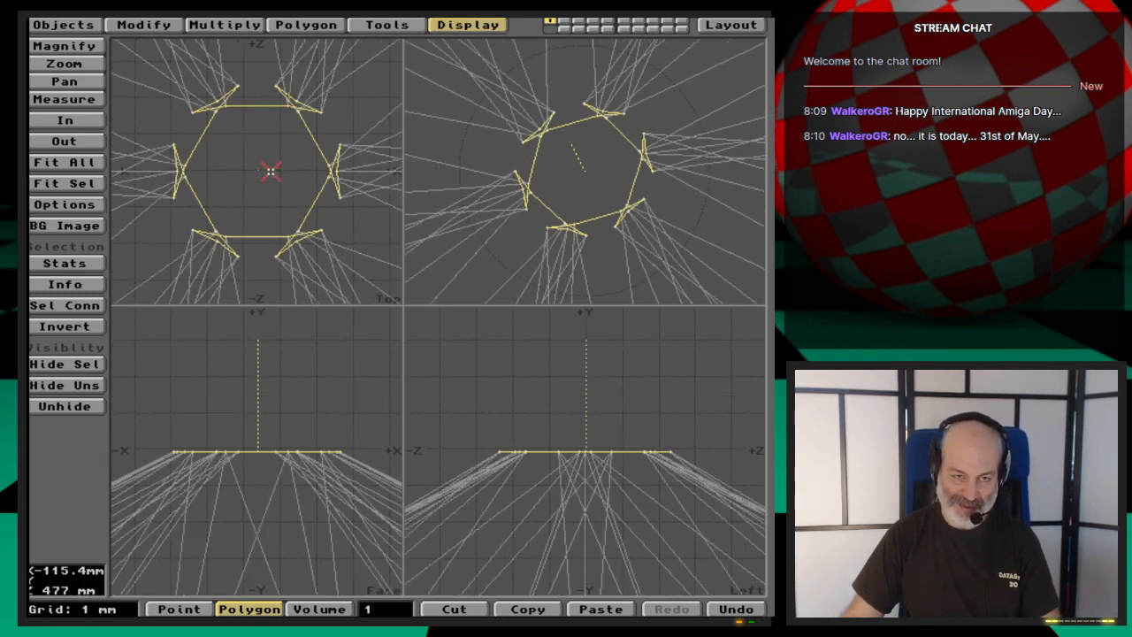
key(period)
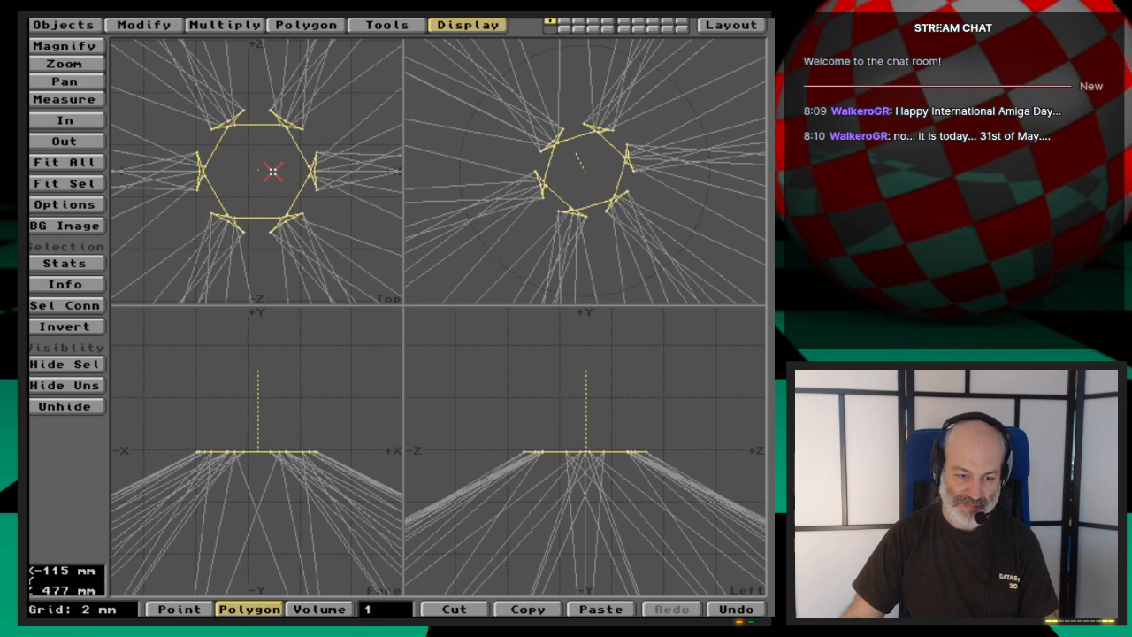
key(u)
- Bevel the hub's tip polygon with an inset of 15 mm and a shift of 10 mm
key(b)
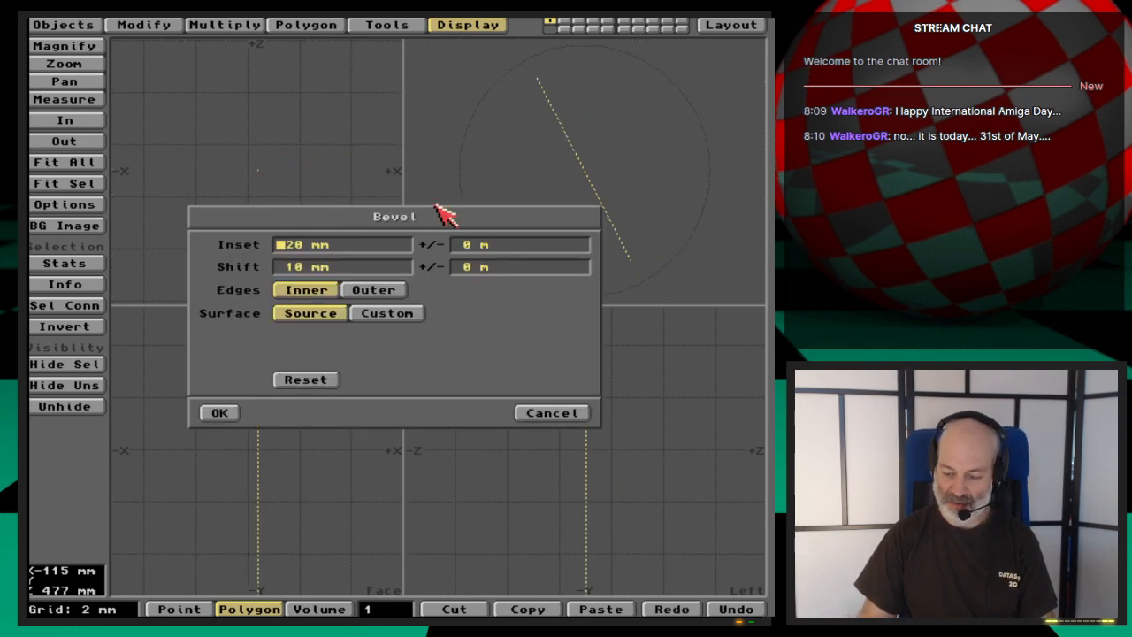
text(15mm)
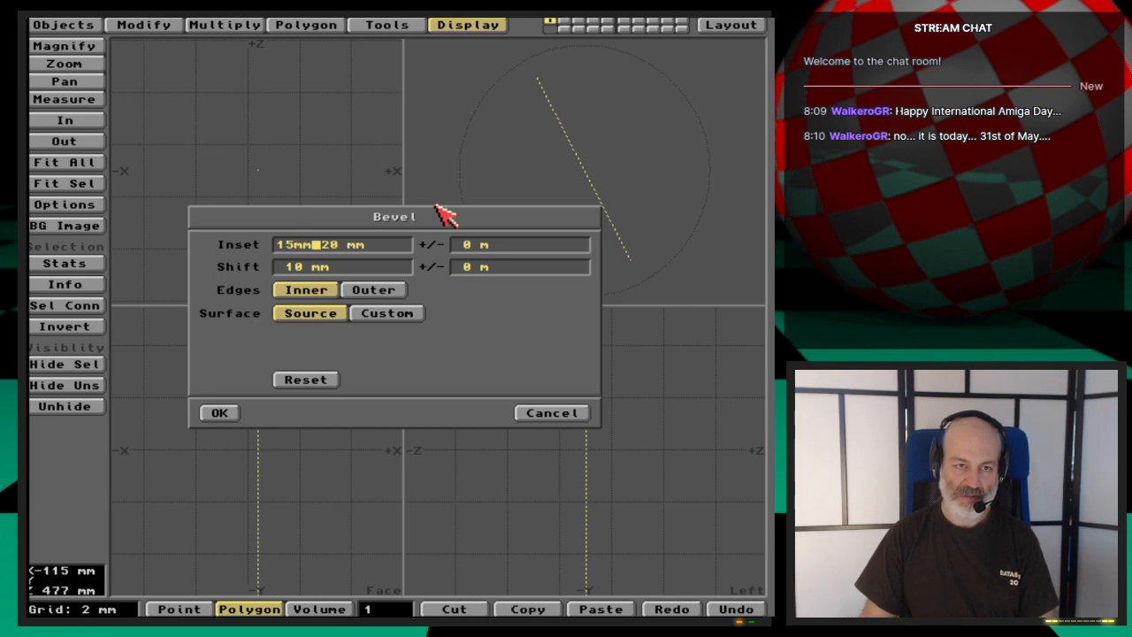
key(Return)
key(Return)
key(Return)
key(Return)
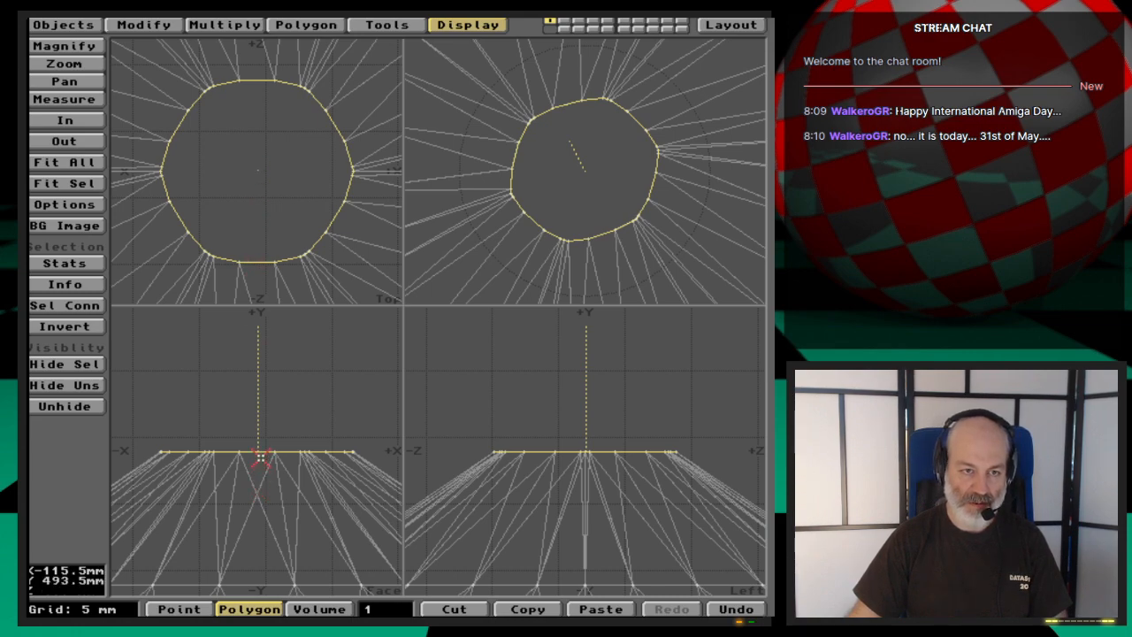
- Clear the polygon selection and centre the whole propeller on the origin
key(h)
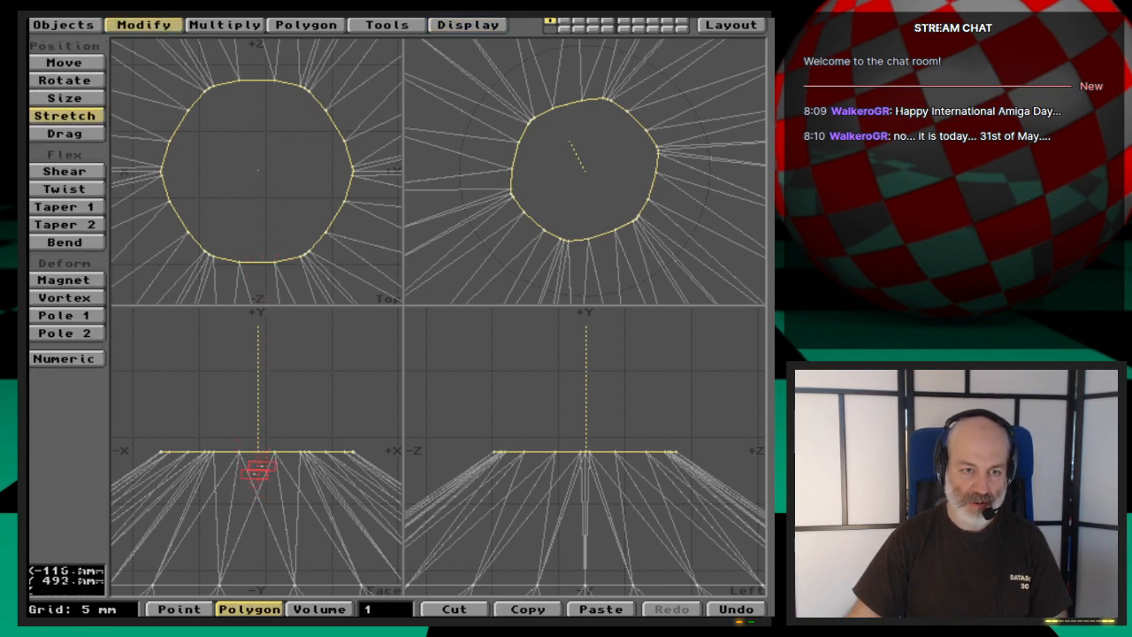
key(shift+h)
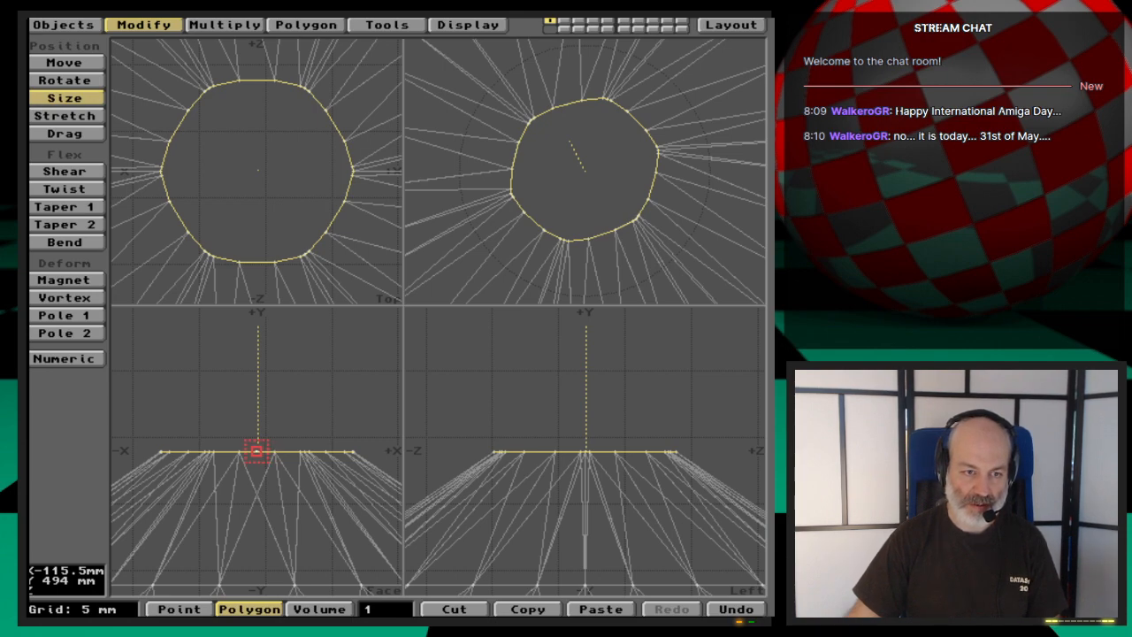
key(space)
key(/)
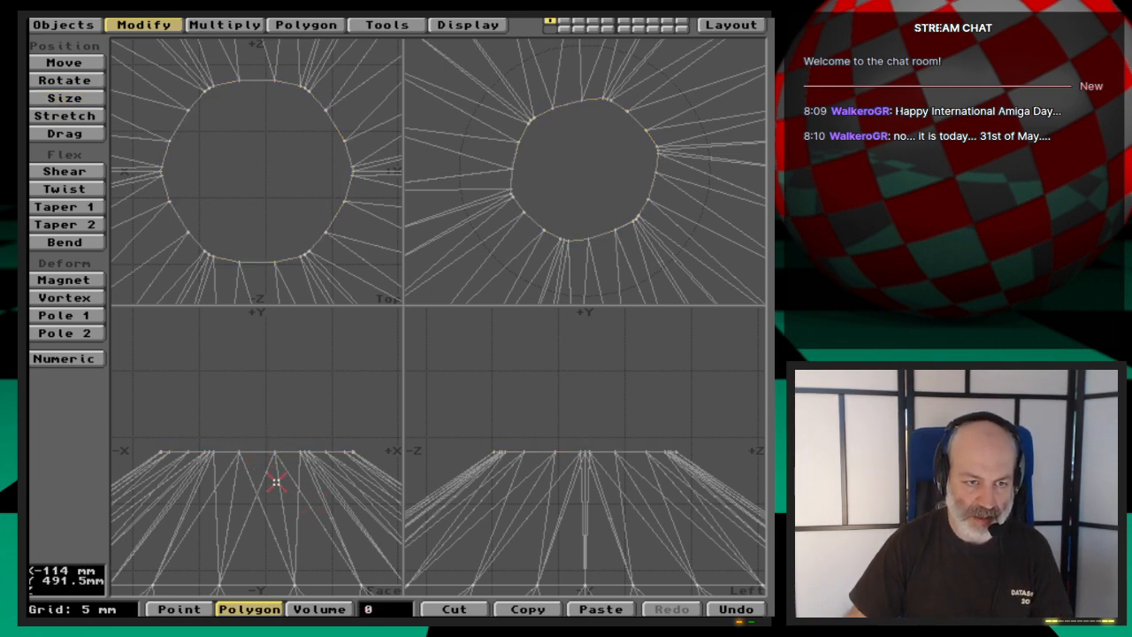
key(comma)
key(comma)
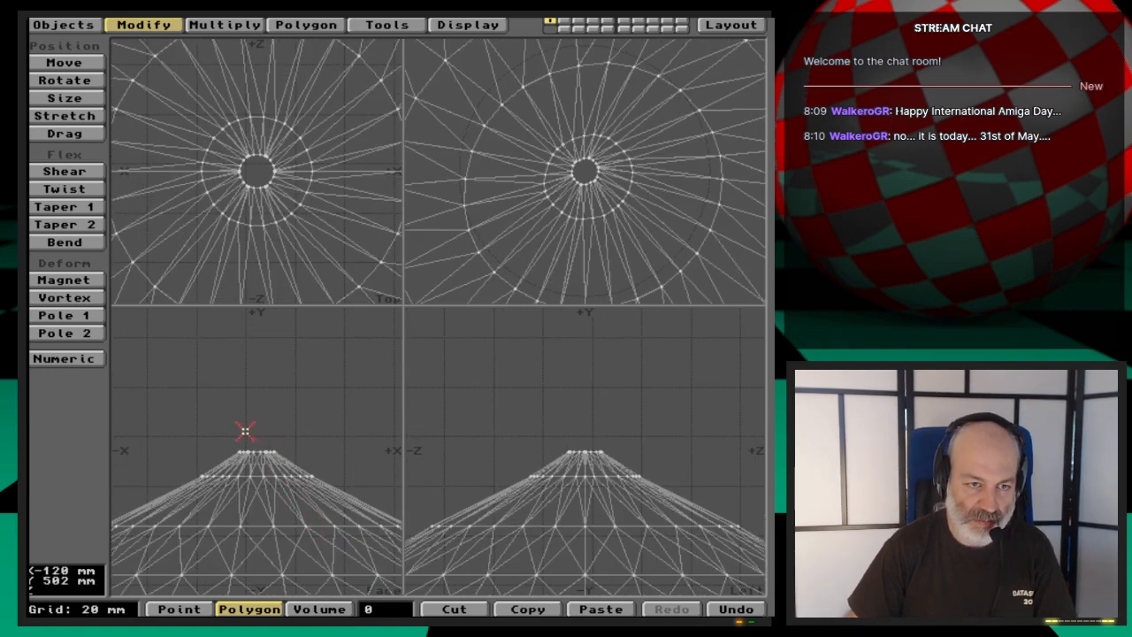
key(comma)
key(comma)
key(comma)
key(comma)
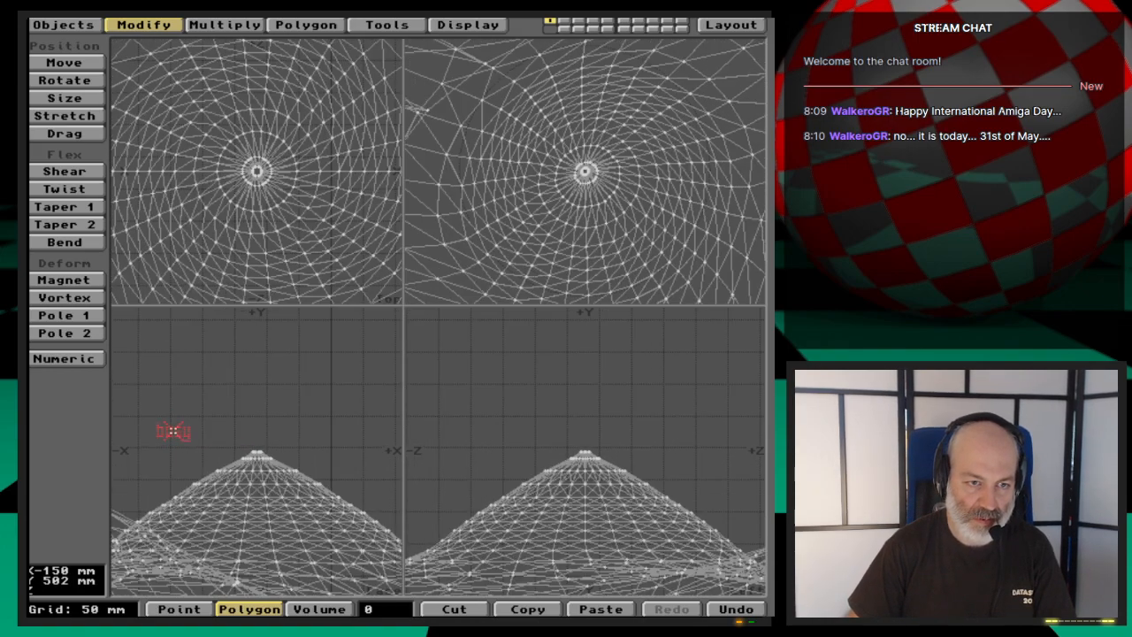
key(comma)
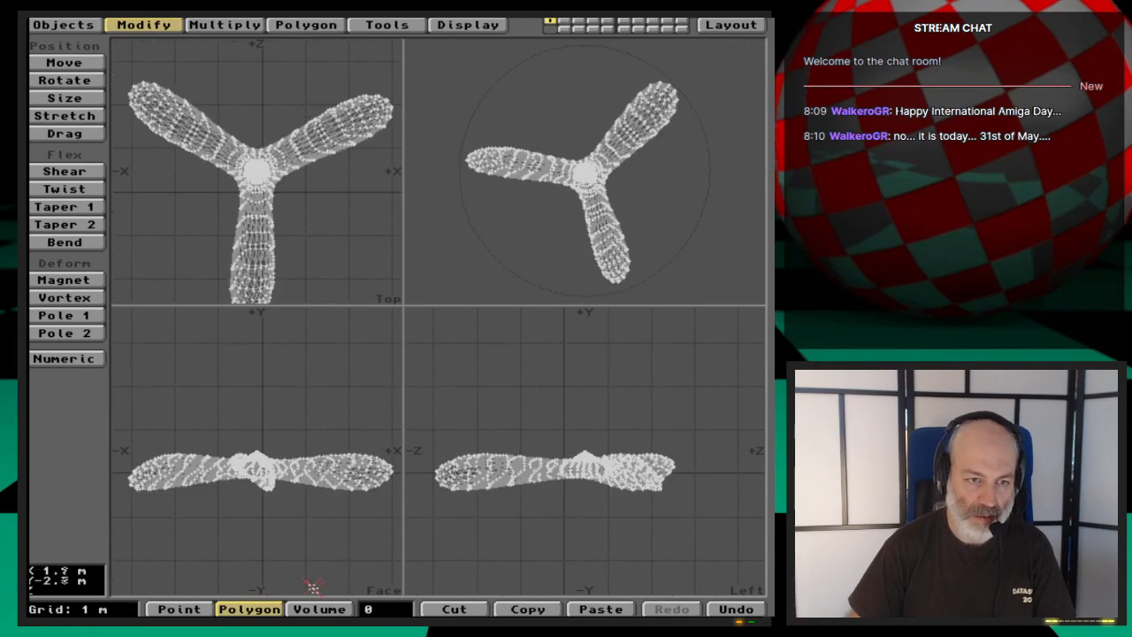
key(F2)
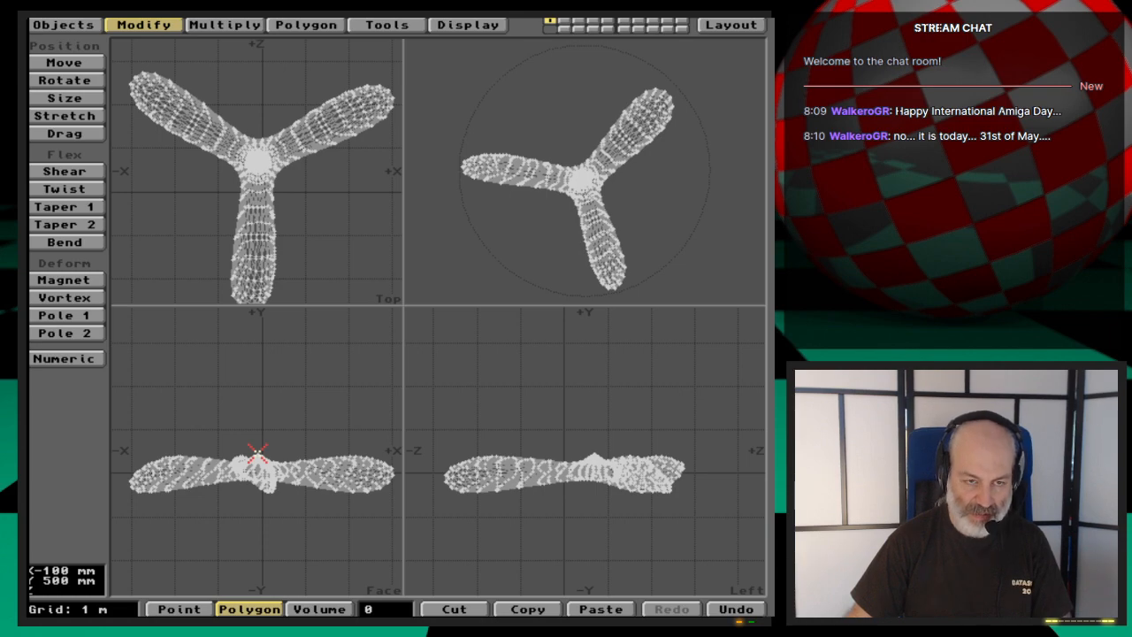
- Select the small flat polygon that closes the top of the propeller's hub
key(period)
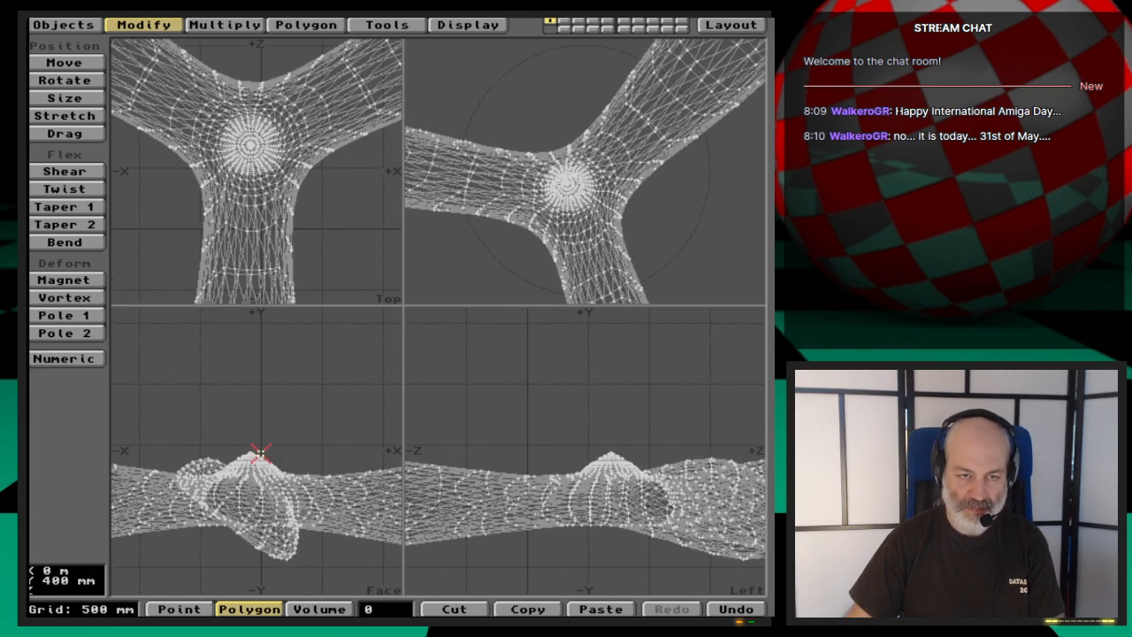
key(period)
key(period)
key(period)
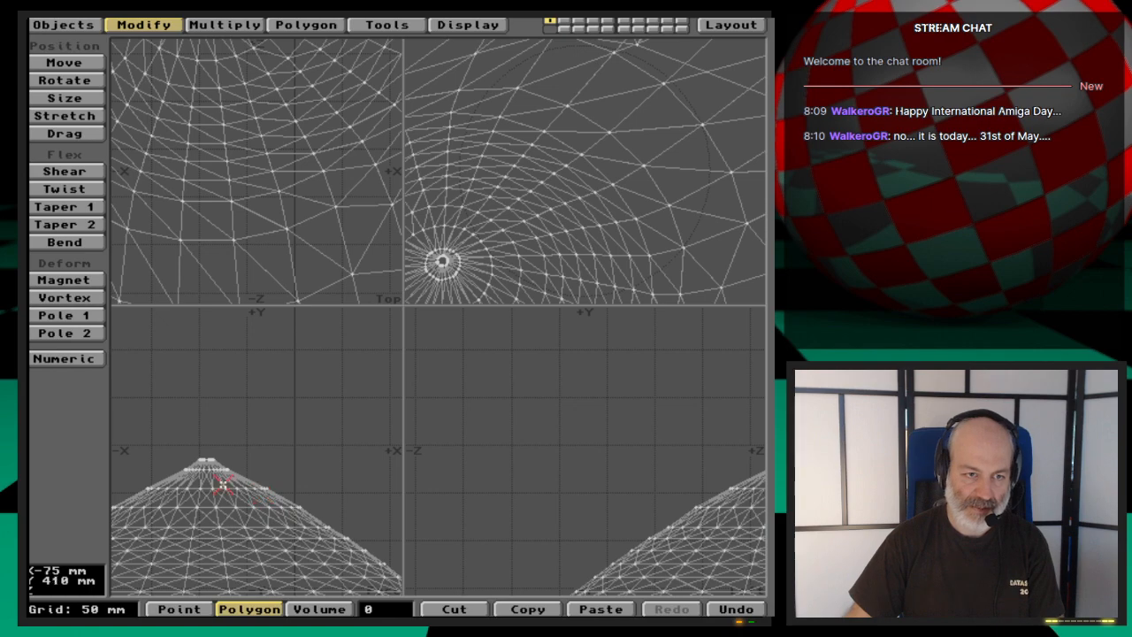
key(period)
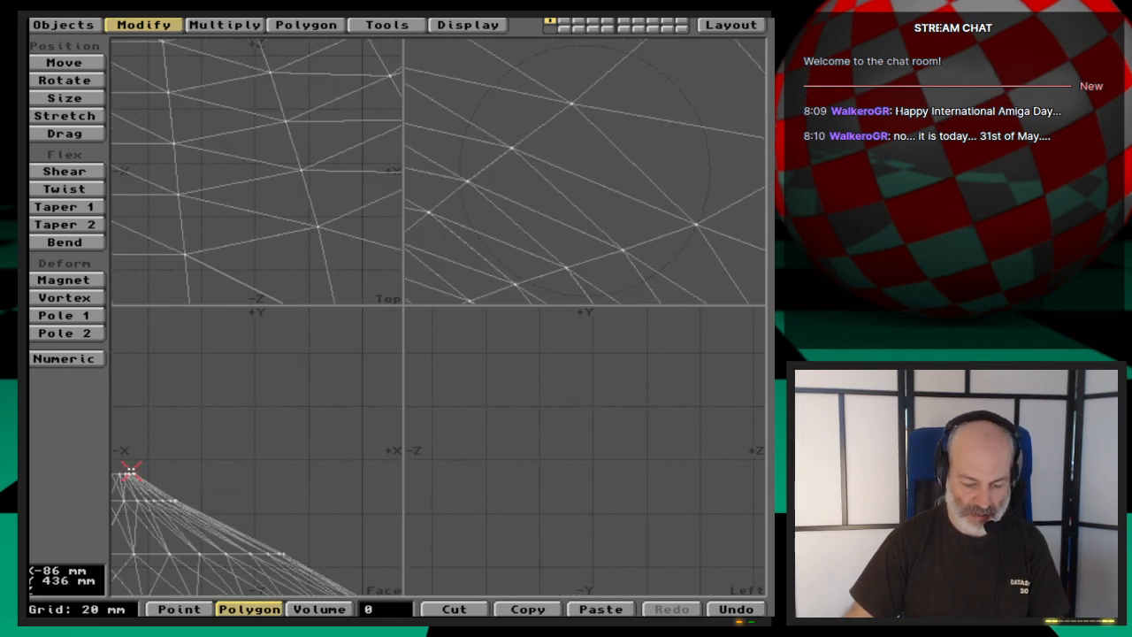
key(g)
key(period)
key(g)
key(period)
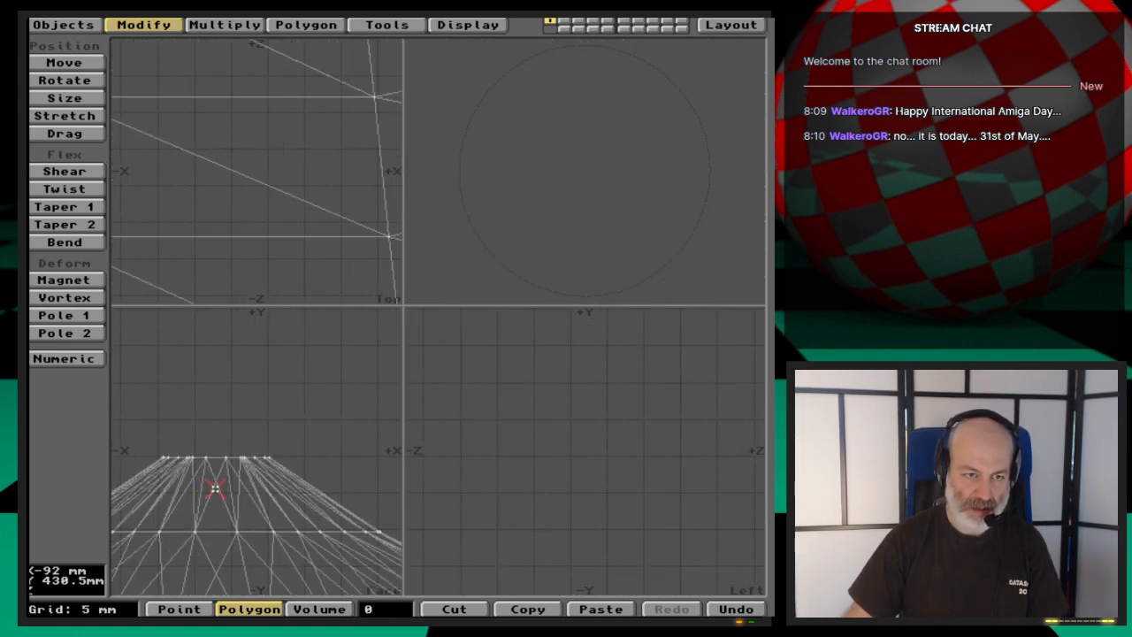
key(Left)
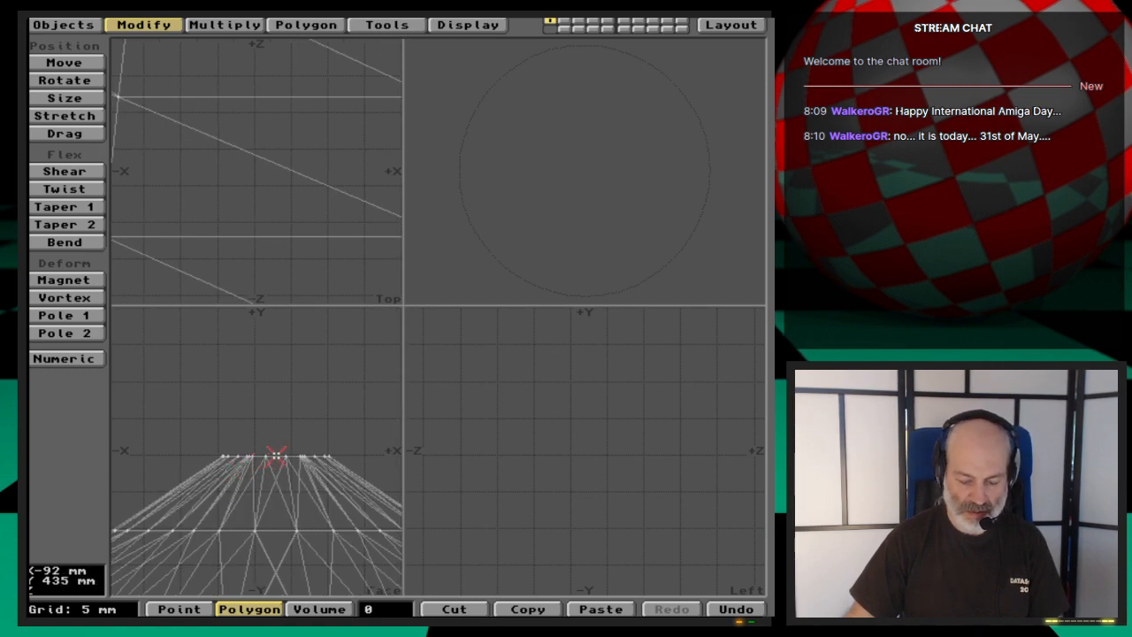
key(g)
key(period)
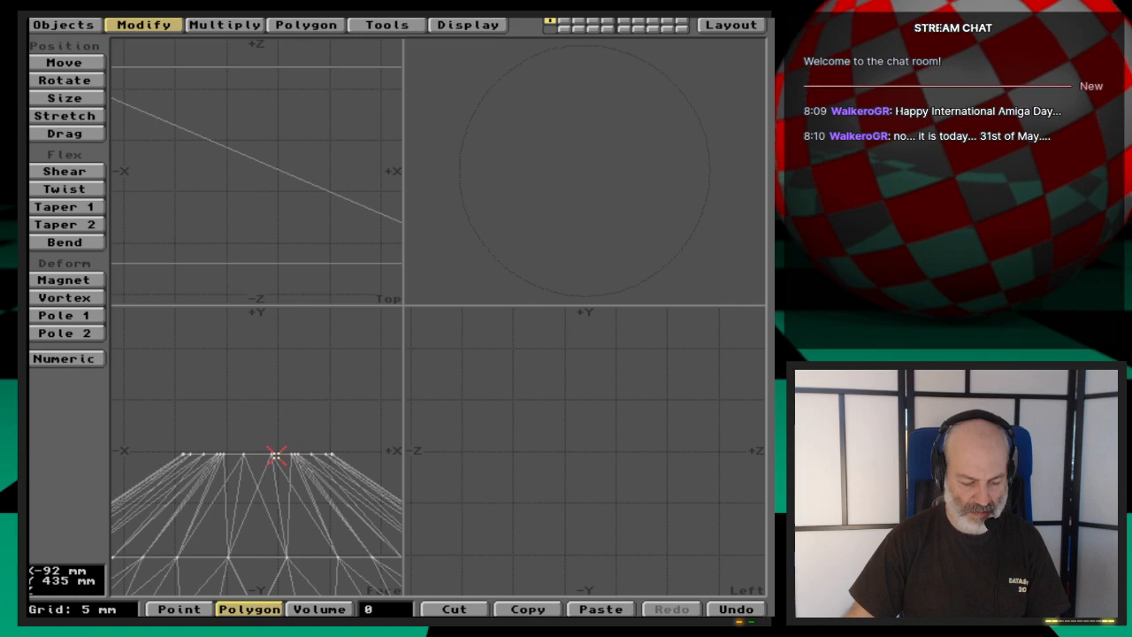
key(comma)
key(comma)
key(comma)
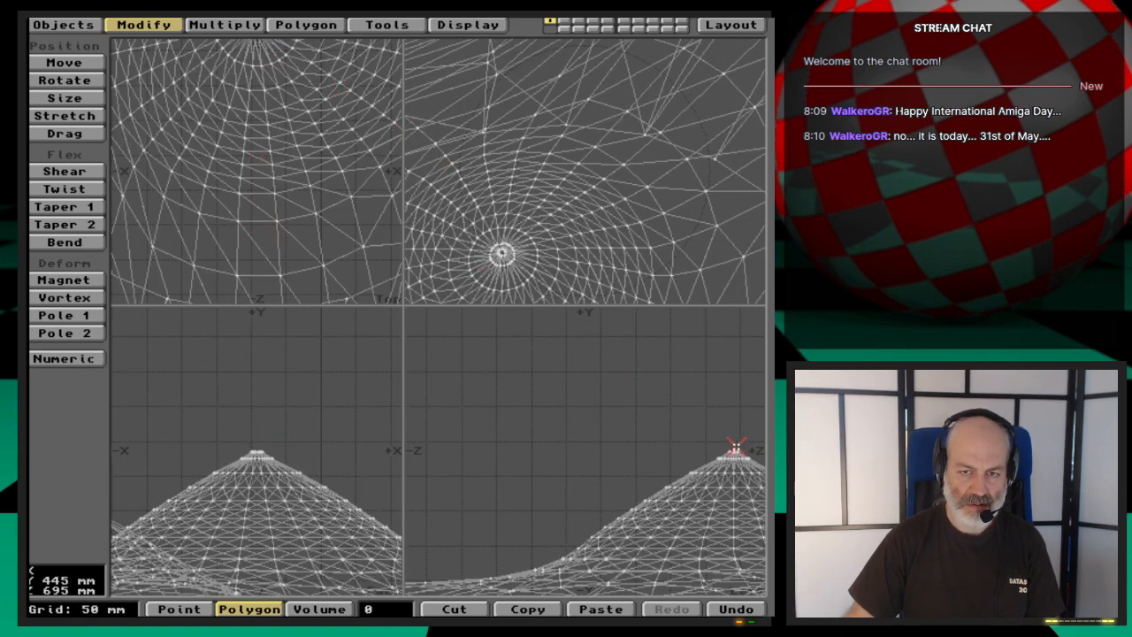
key(g)
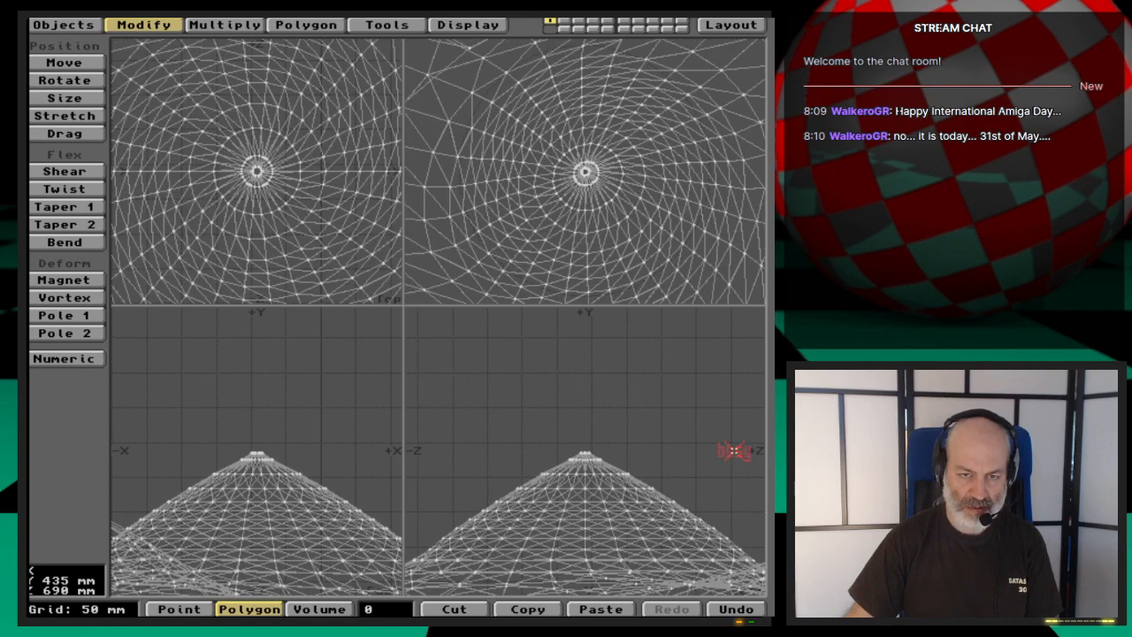
key(period)
key(period)
key(period)
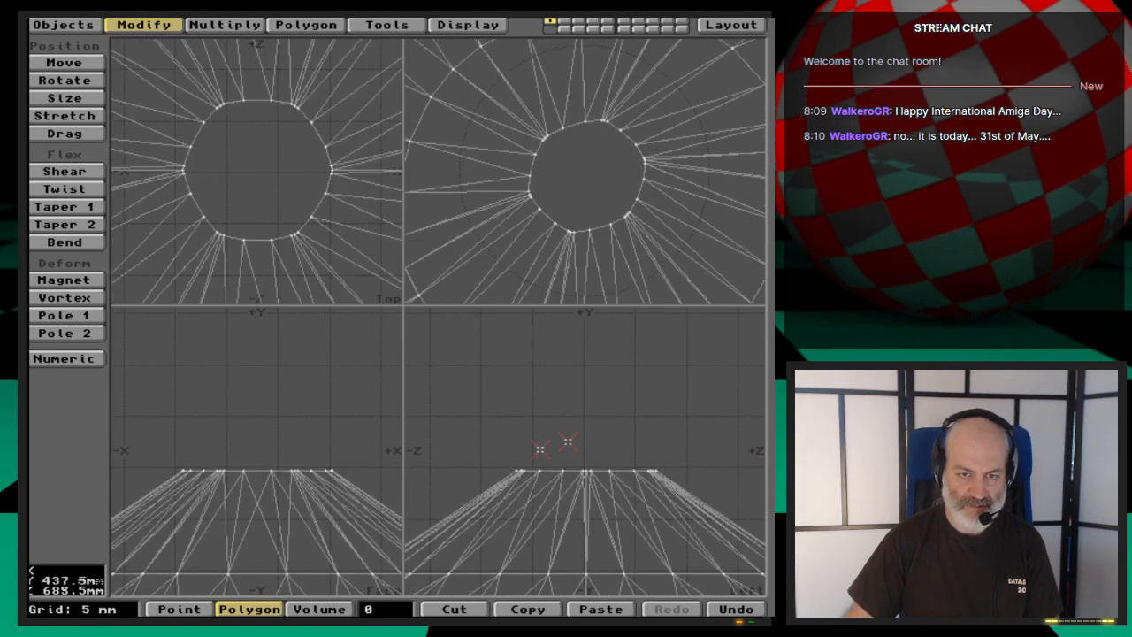
key(space)
key(space)
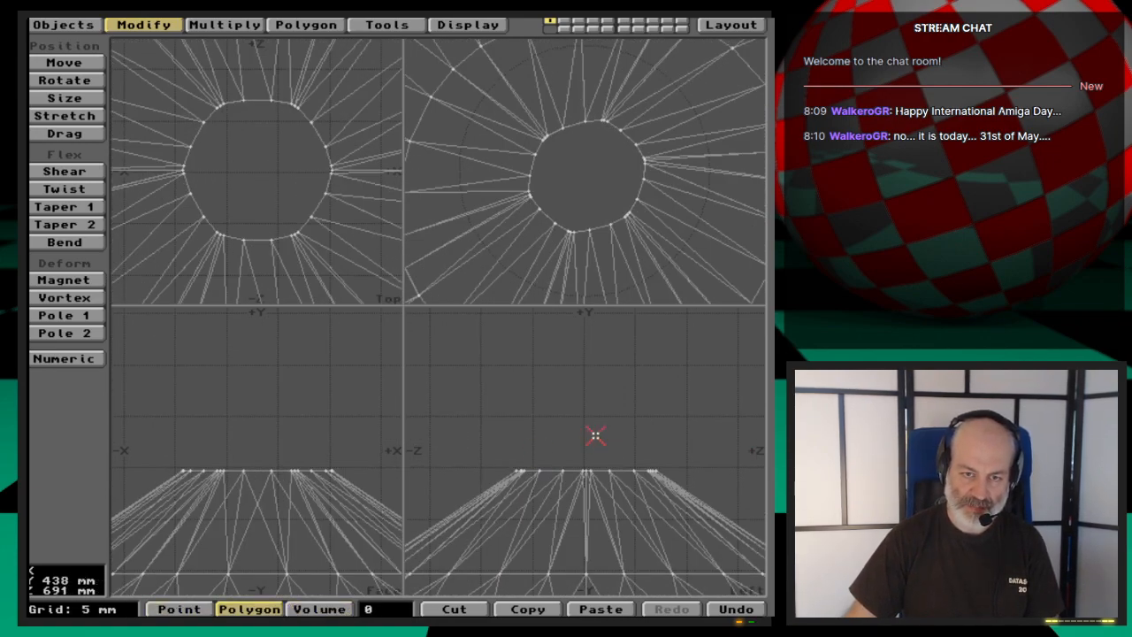
click(594, 469)
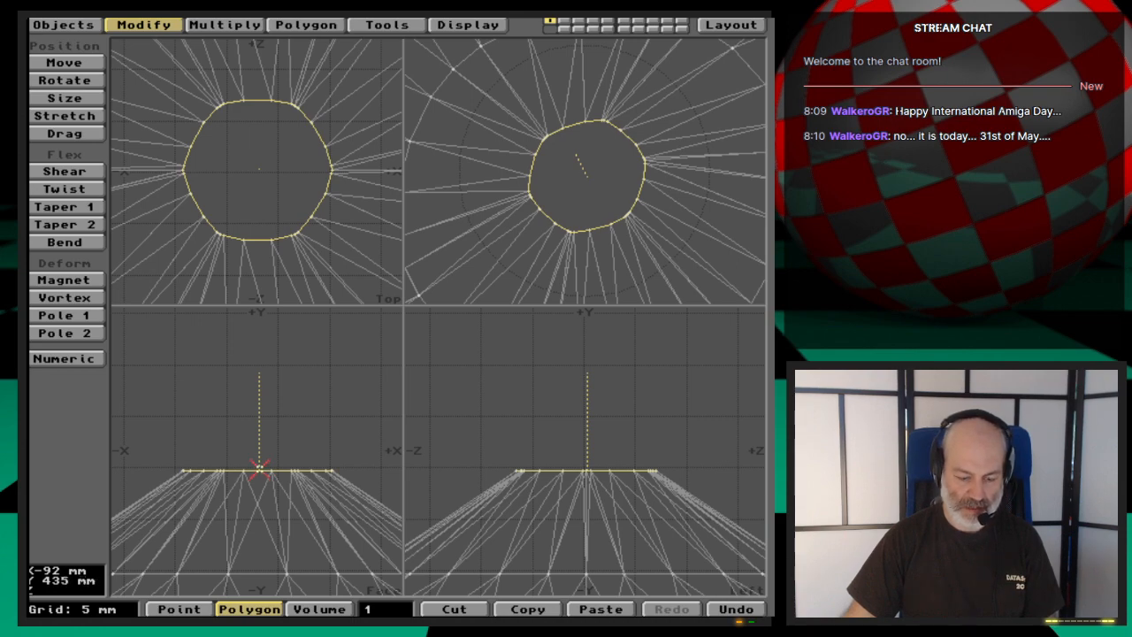
- Try to shrink the hub's top polygon to a point with the Size tool, then undo the resizing
key(h)
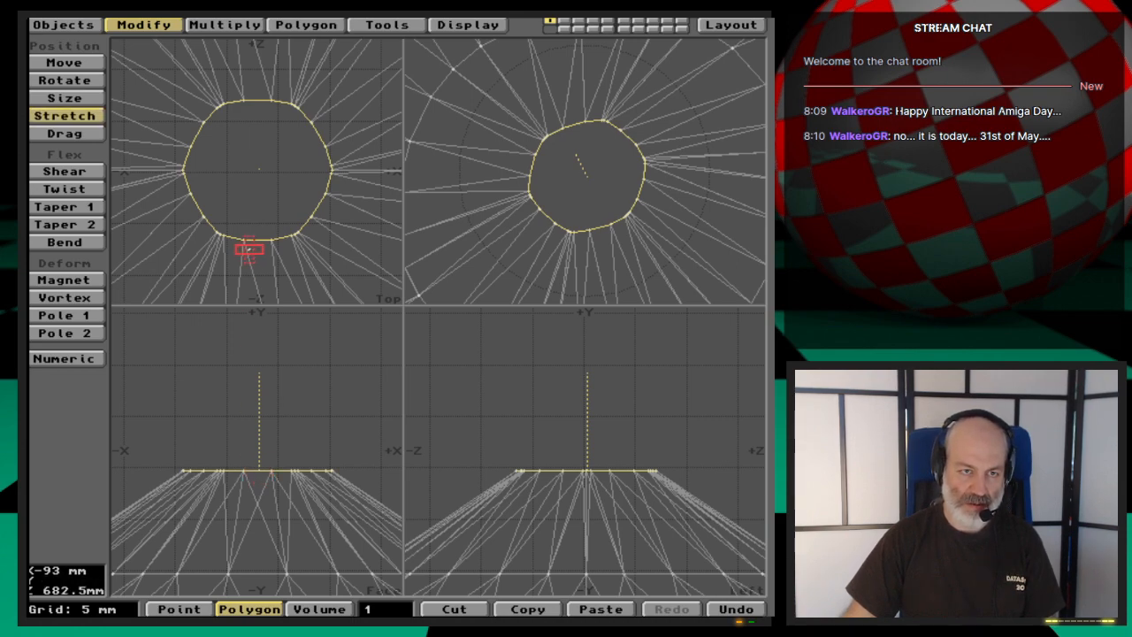
key(shift+h)
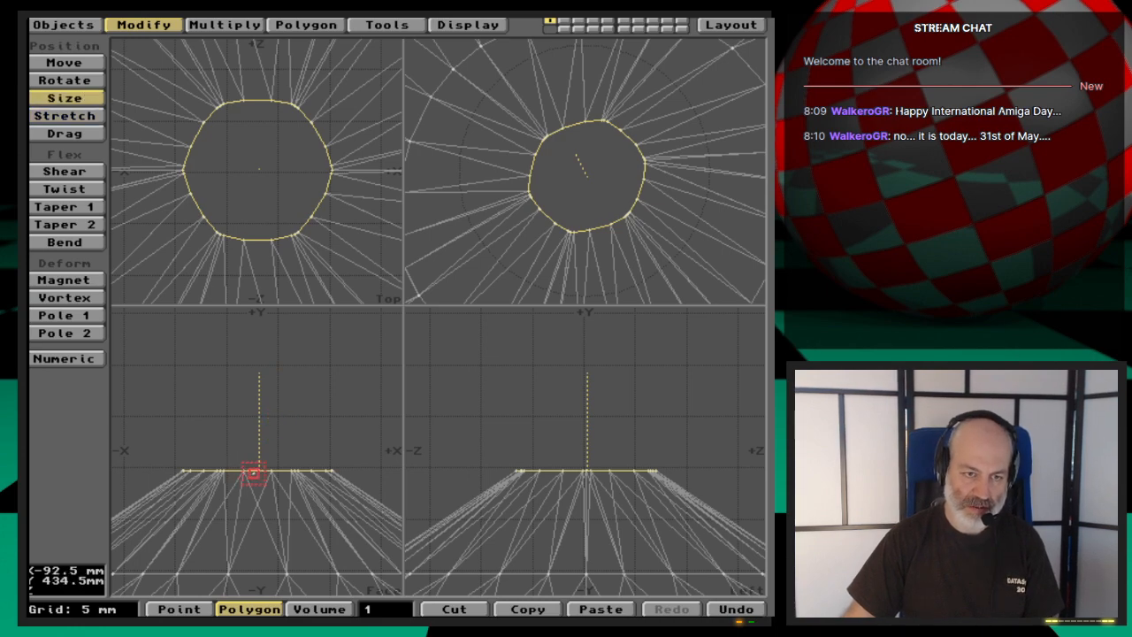
drag(258, 470, 226, 470)
key(u)
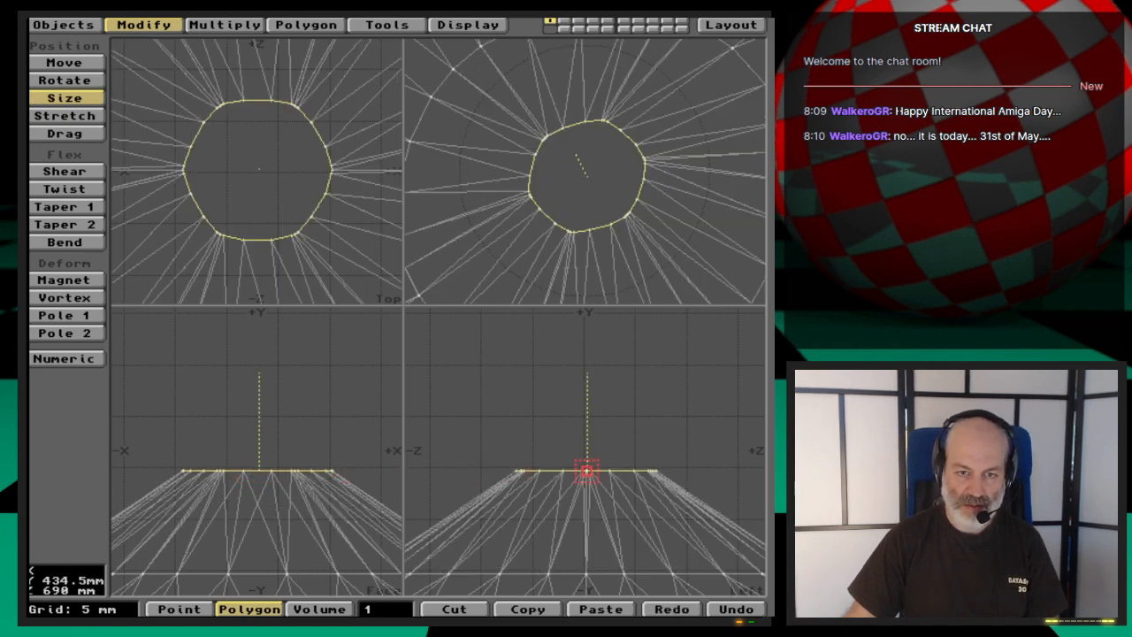
drag(586, 470, 581, 469)
key(u)
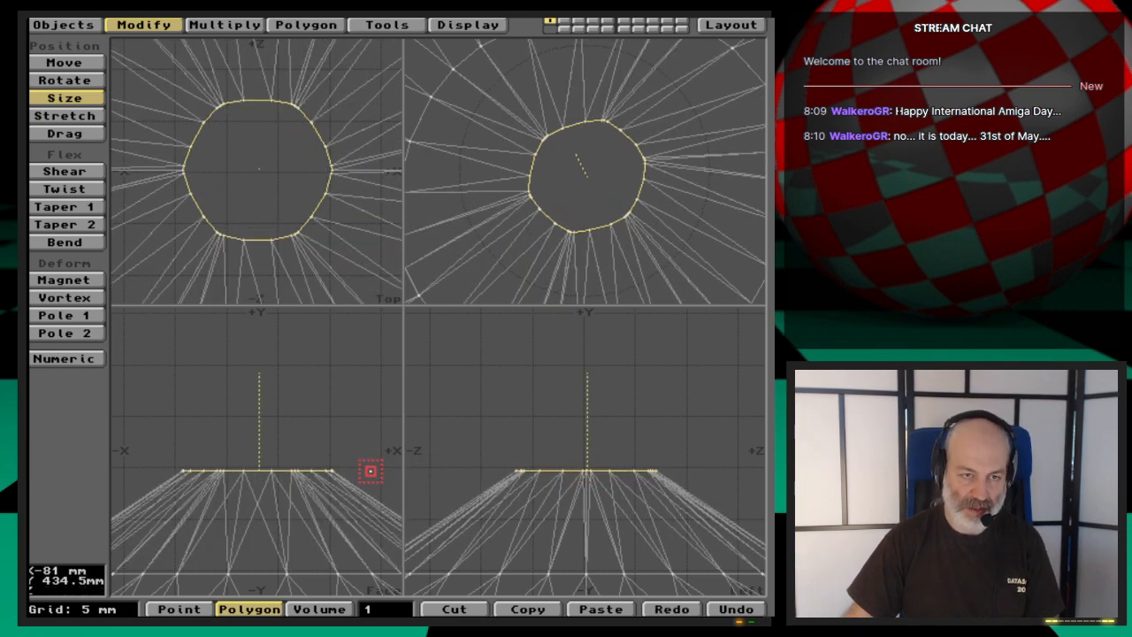
- Try to collapse the hub's top polygon towards its centre with the Stretch tool, then undo the change
key(h)
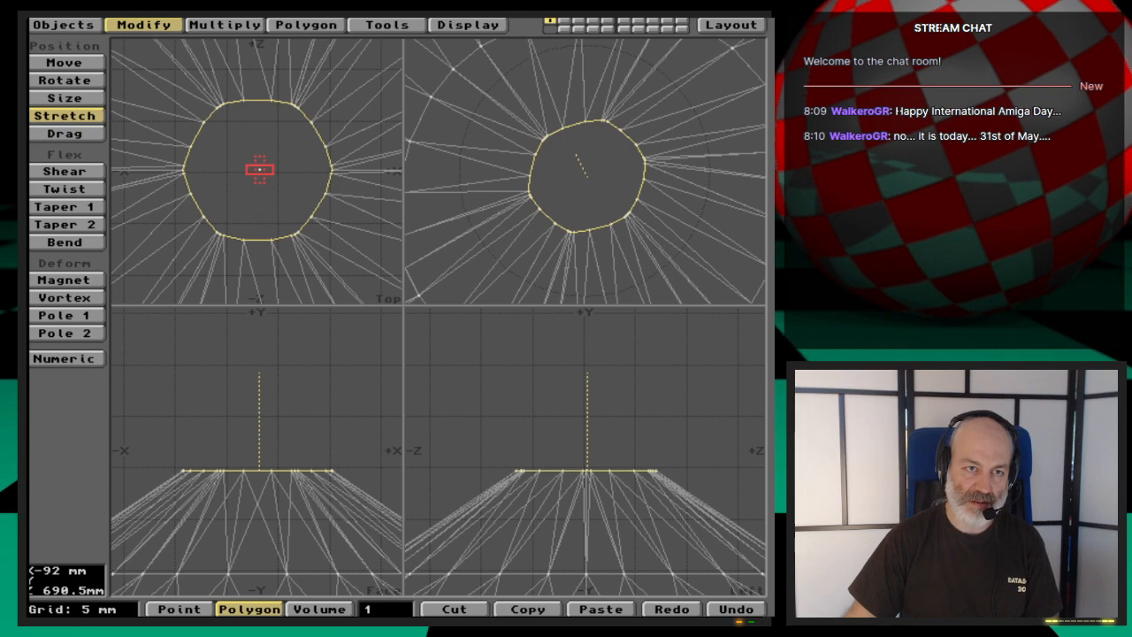
drag(258, 169, 174, 254)
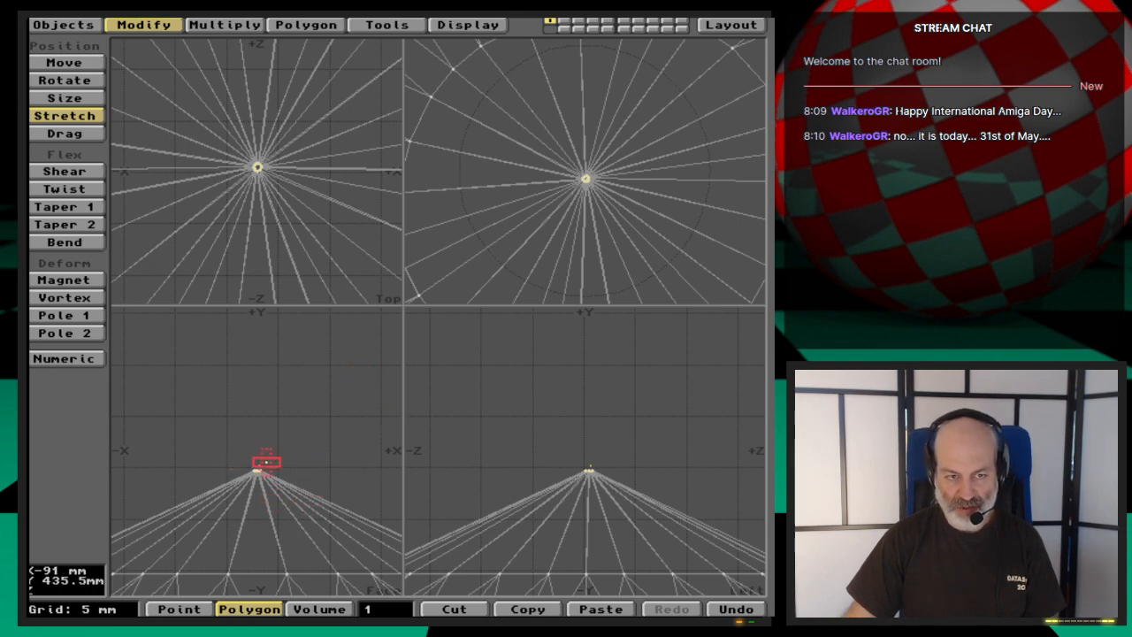
key(u)
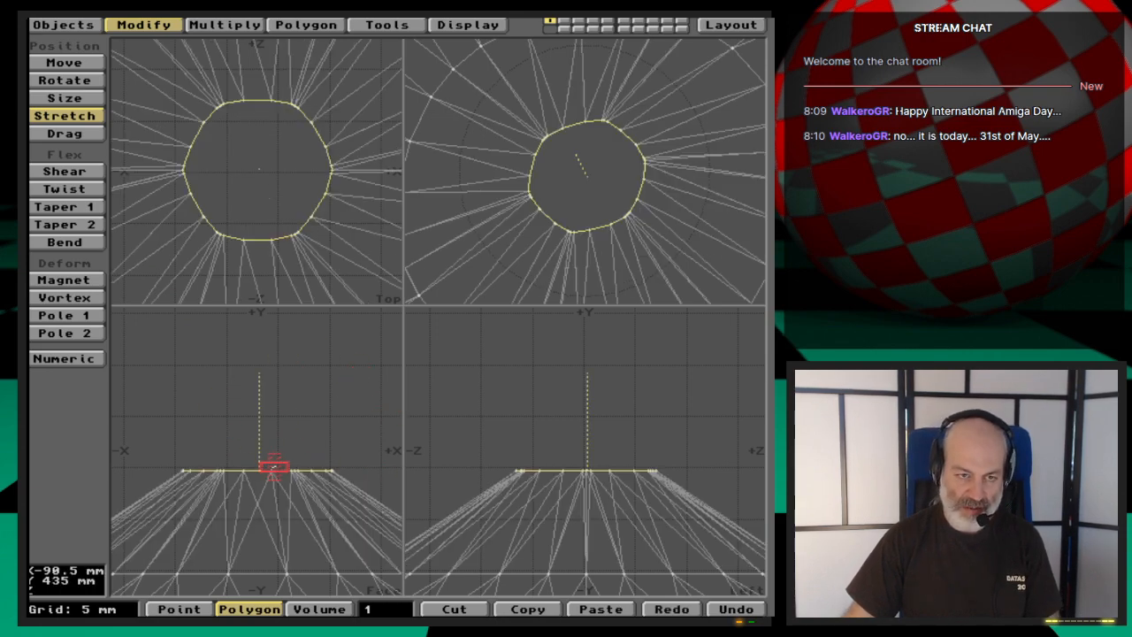
- Create a single point at the hub's centre just below the top polygon, at about X -92 mm, Y 434 mm, Z 690 mm
click(299, 24)
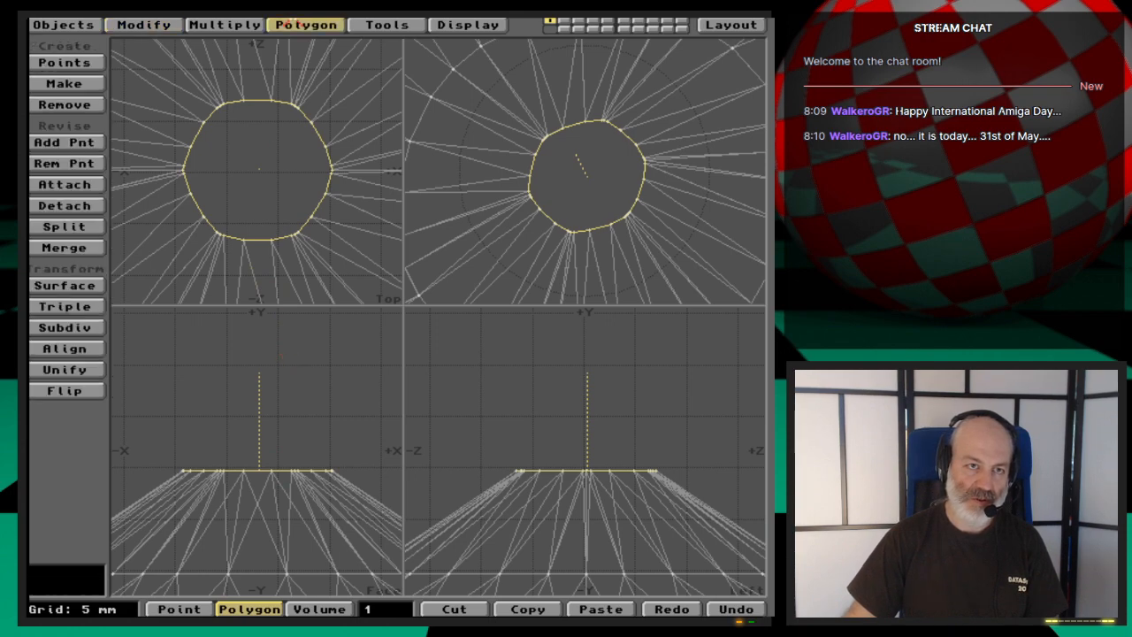
click(80, 64)
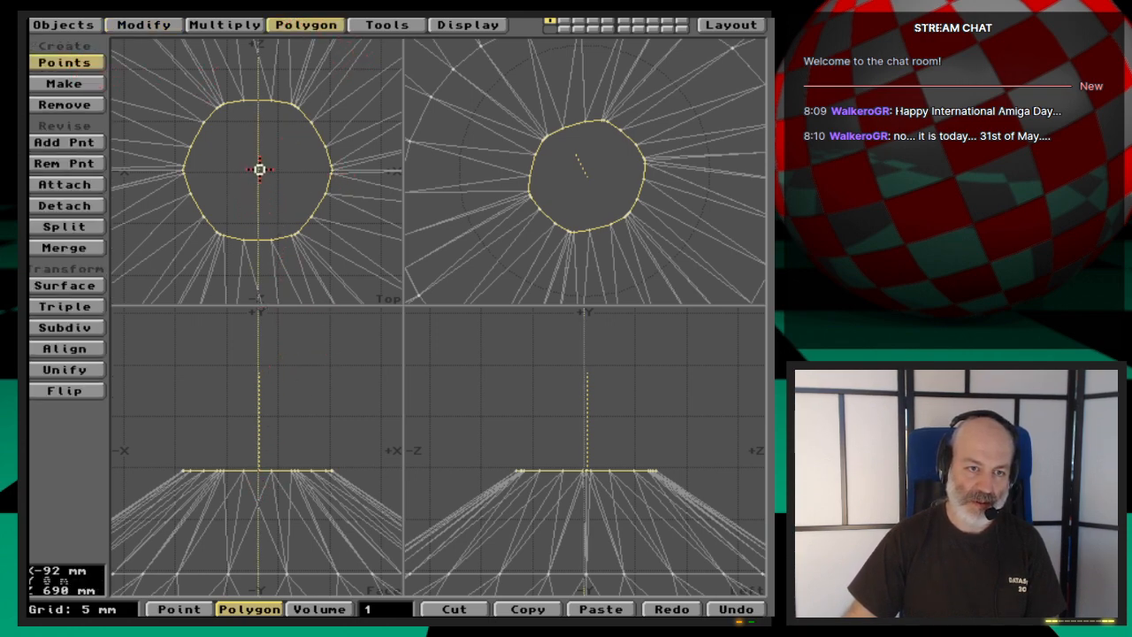
click(259, 169)
click(258, 463)
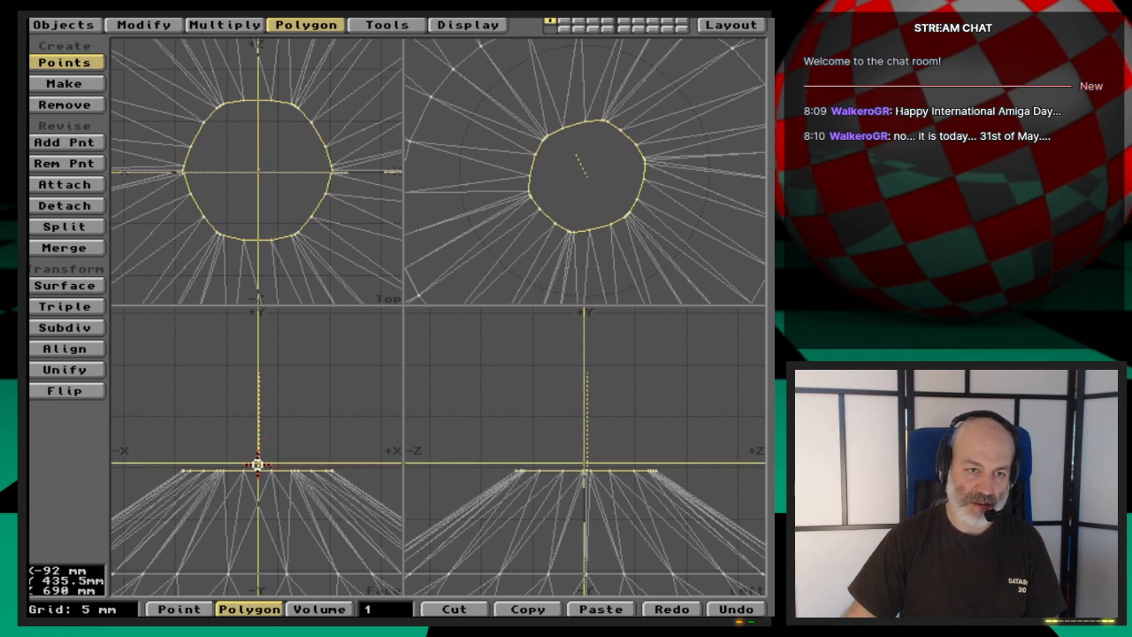
drag(256, 464, 257, 477)
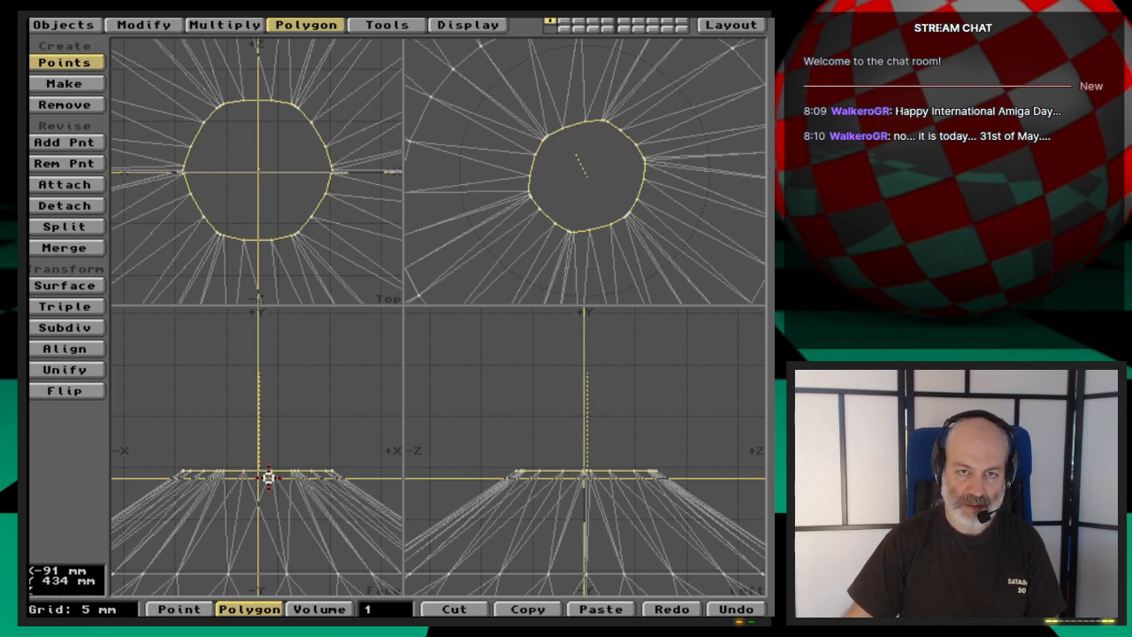
key(Return)
key(space)
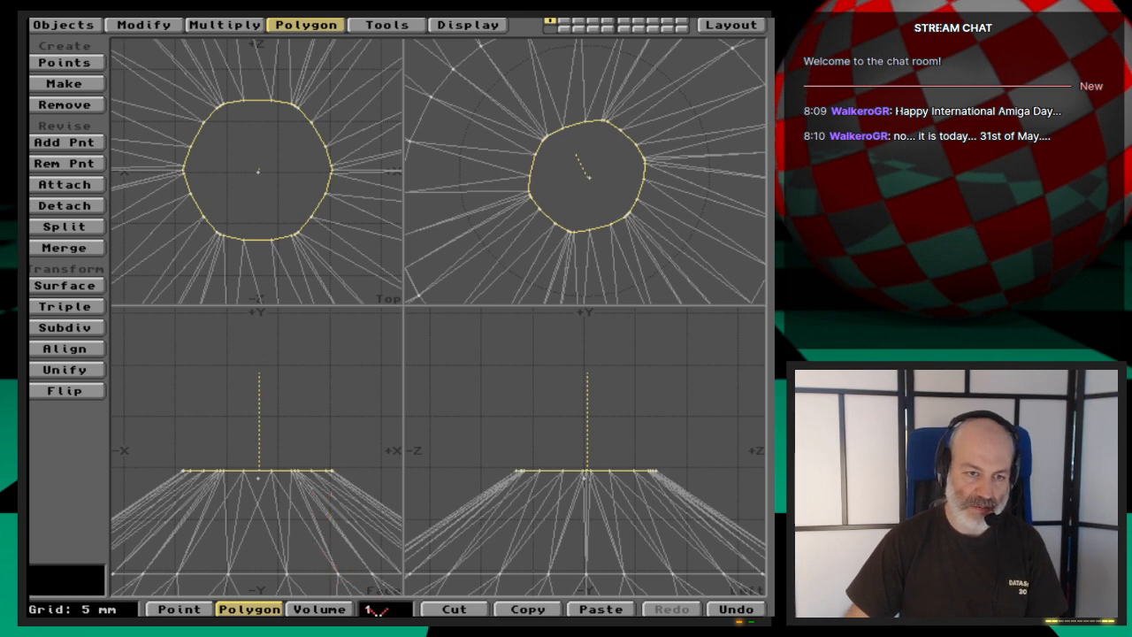
- Clear the polygon selection and select all points around the hub's top rim, with the new centre point selected last
click(380, 610)
key(space)
key(space)
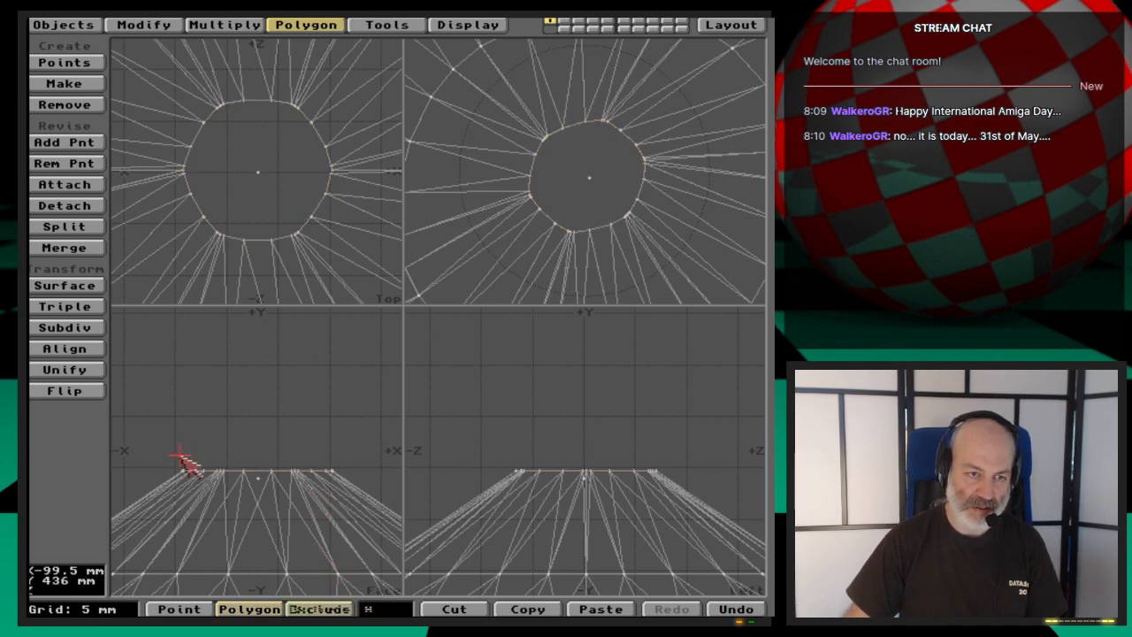
click(259, 479)
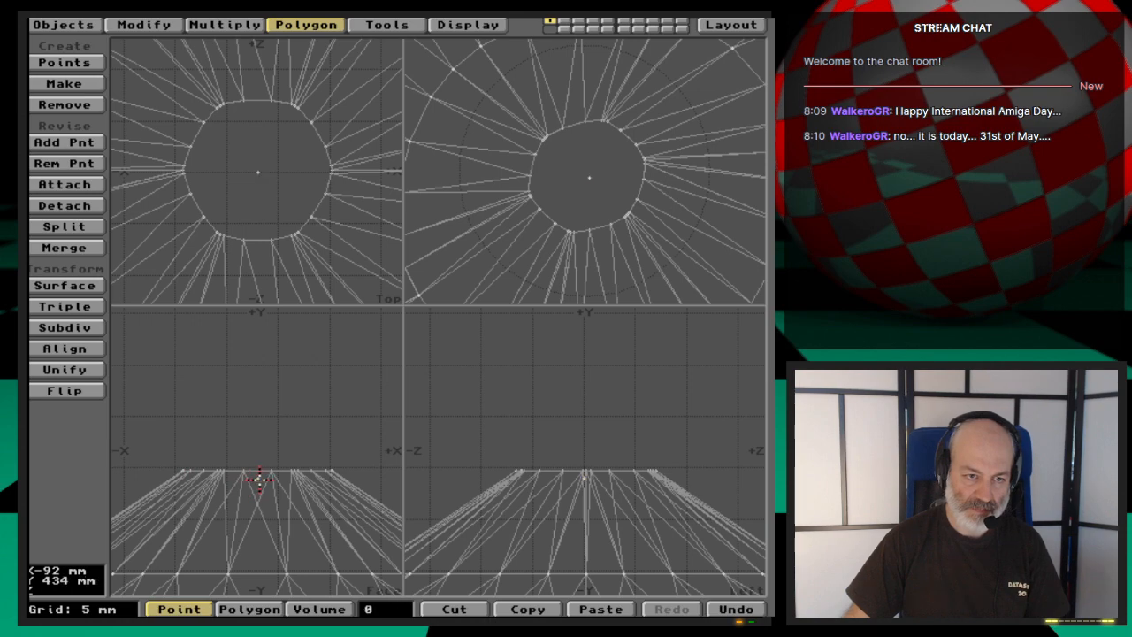
drag(179, 470, 337, 470)
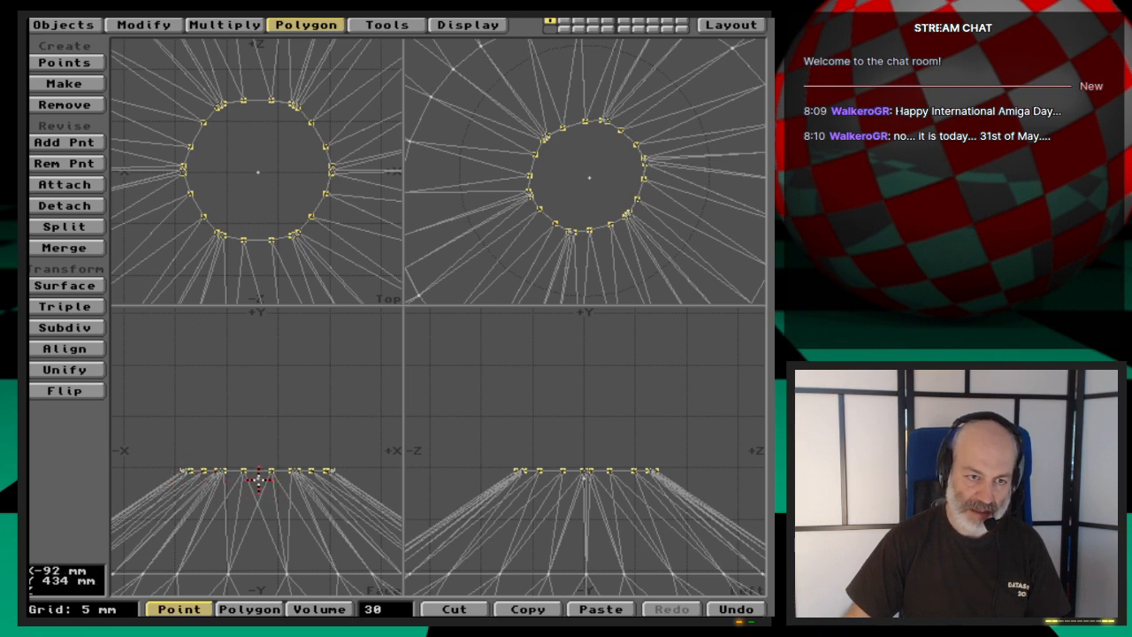
click(258, 478)
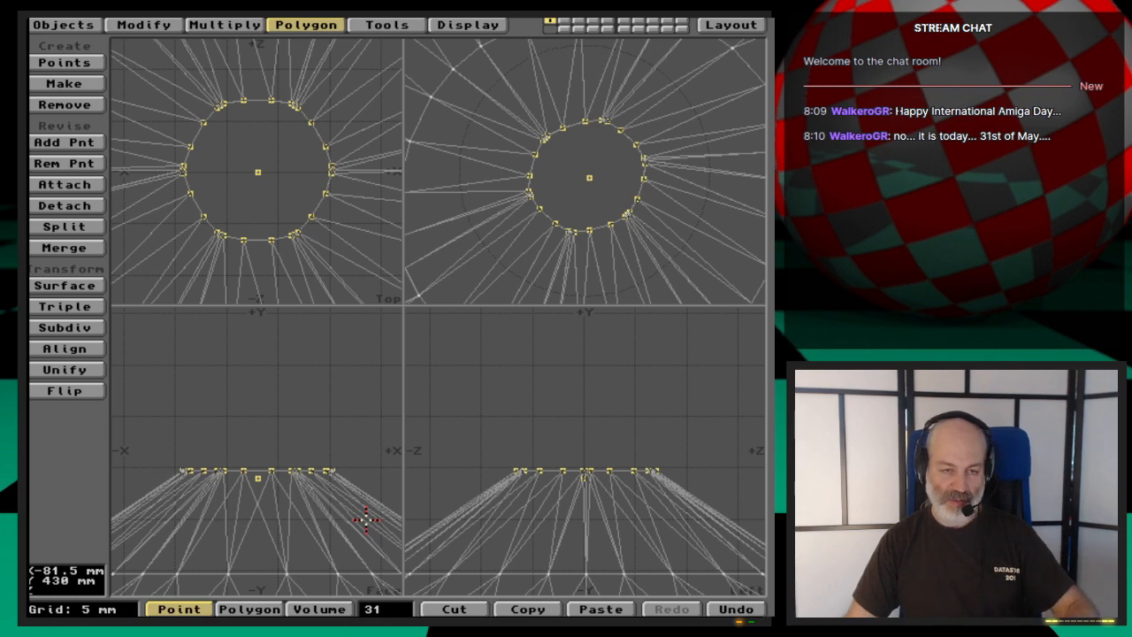
- Weld the selected rim points onto the centre point to form the hub's tip, and clear the point selection
key(ctrl+w)
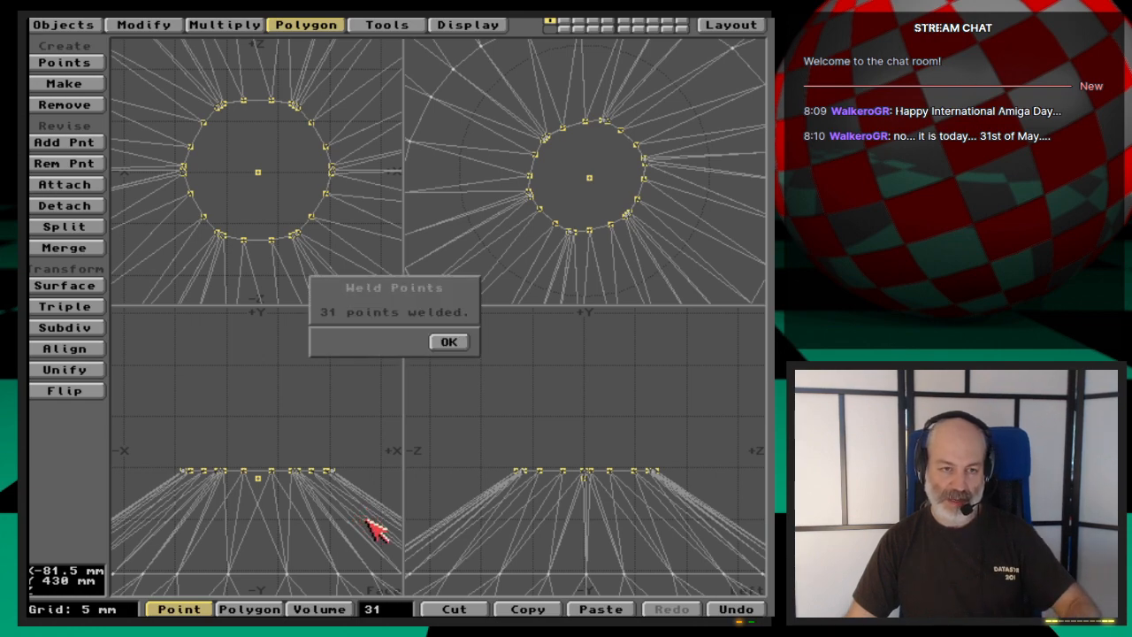
click(463, 341)
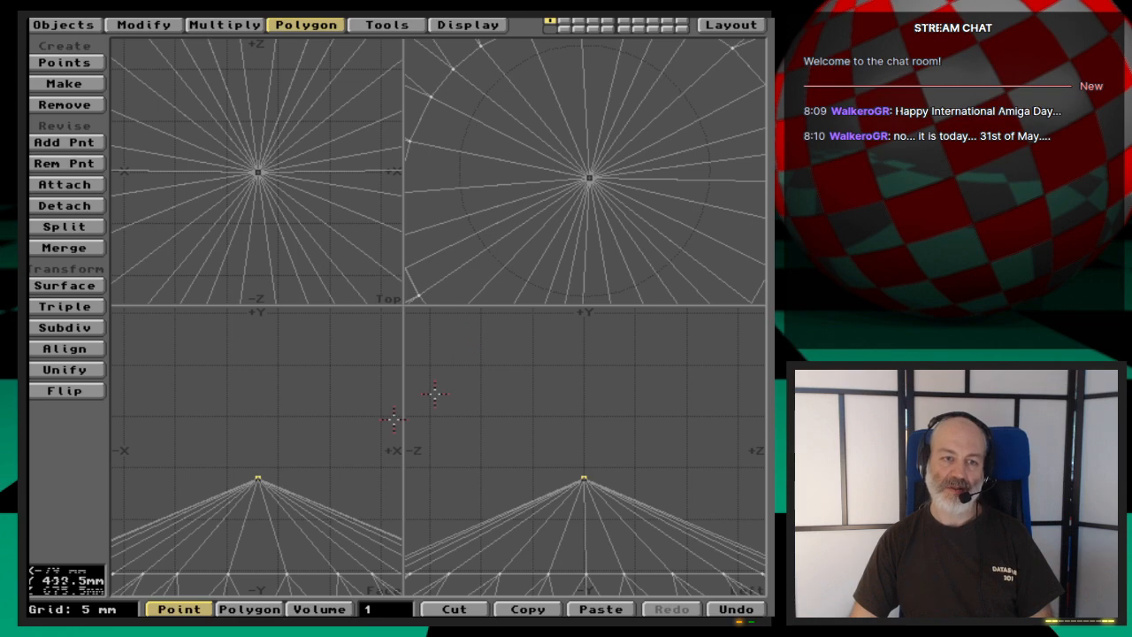
click(257, 475)
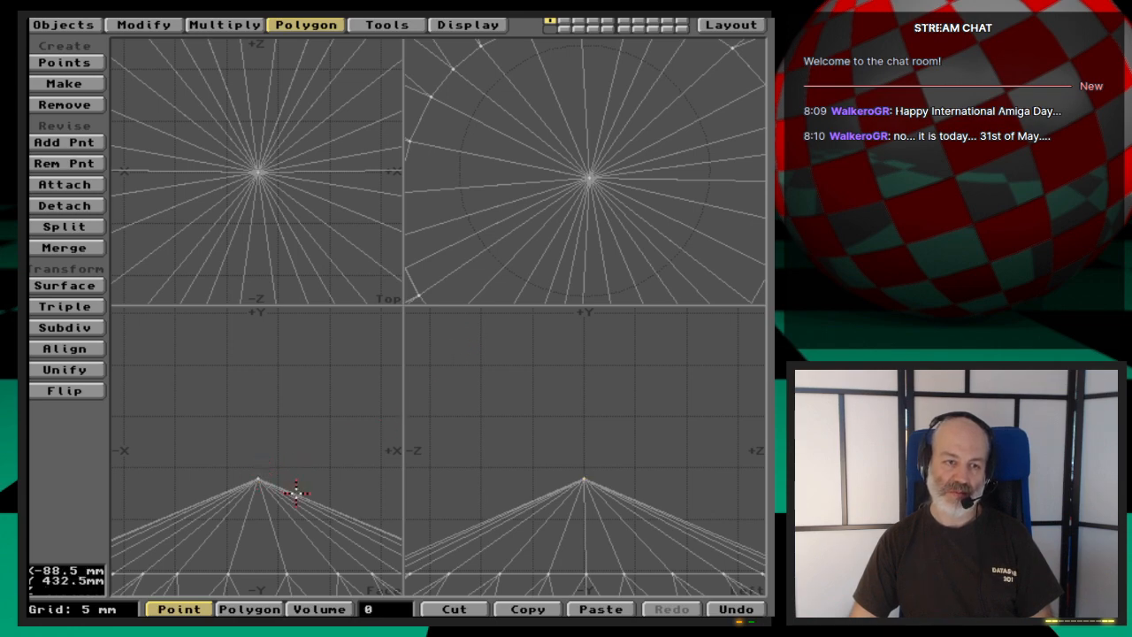
click(257, 479)
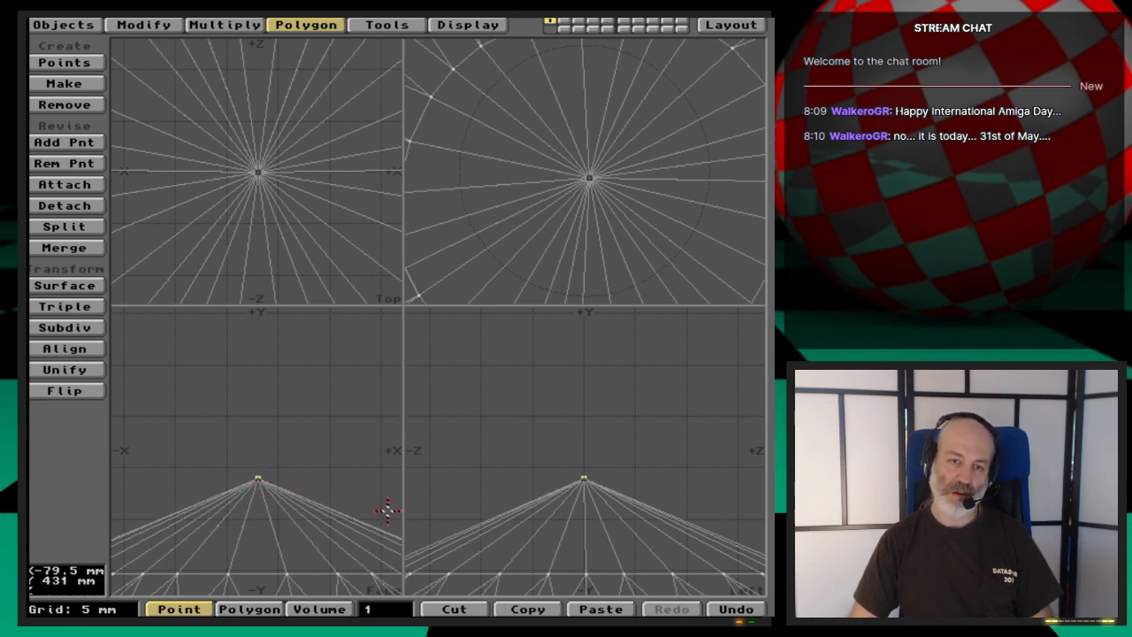
click(258, 479)
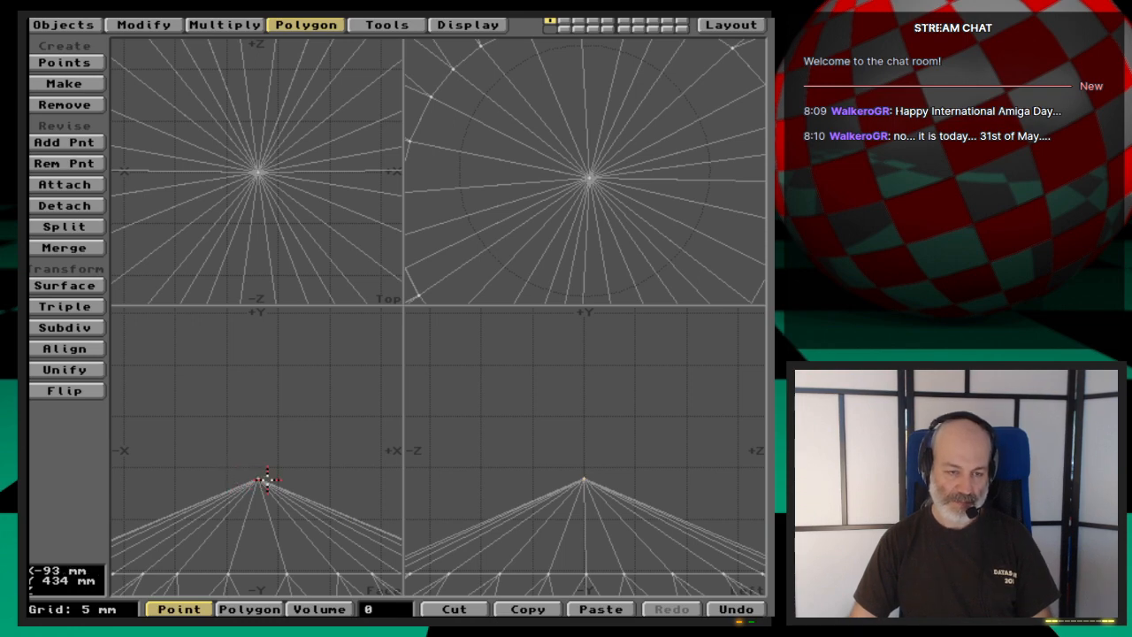
- Save the finished propeller as Propeller_polys2 in the Ep.49 Objects drawer
key(a)
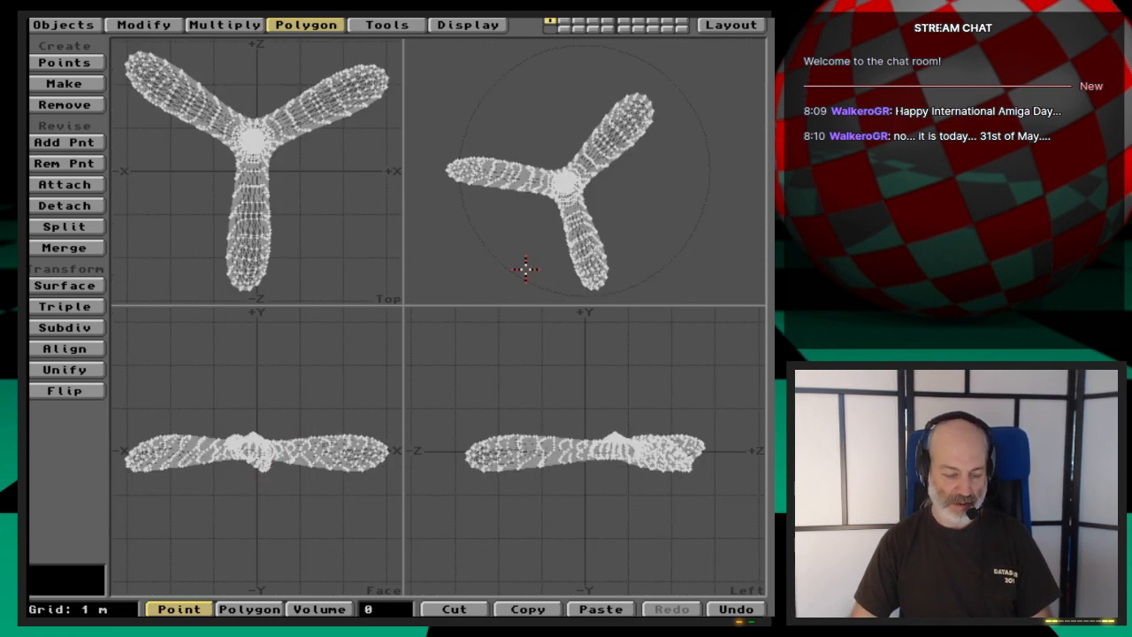
key(s)
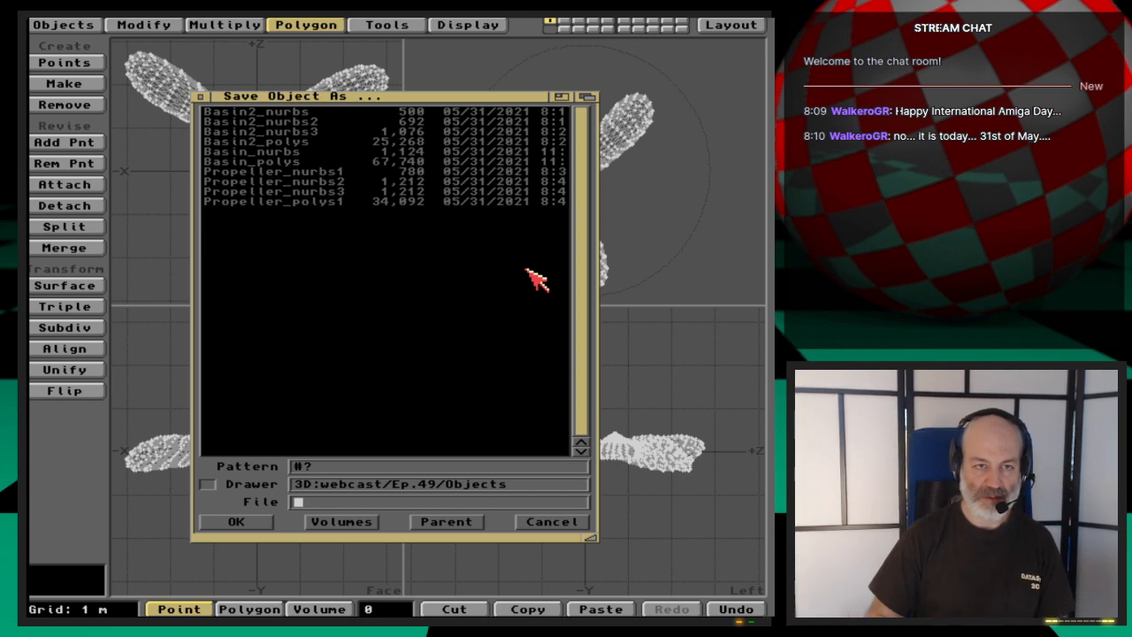
key(Down)
key(Down)
key(Down)
key(Down)
key(Down)
key(Down)
key(Down)
key(Down)
key(Down)
key(Down)
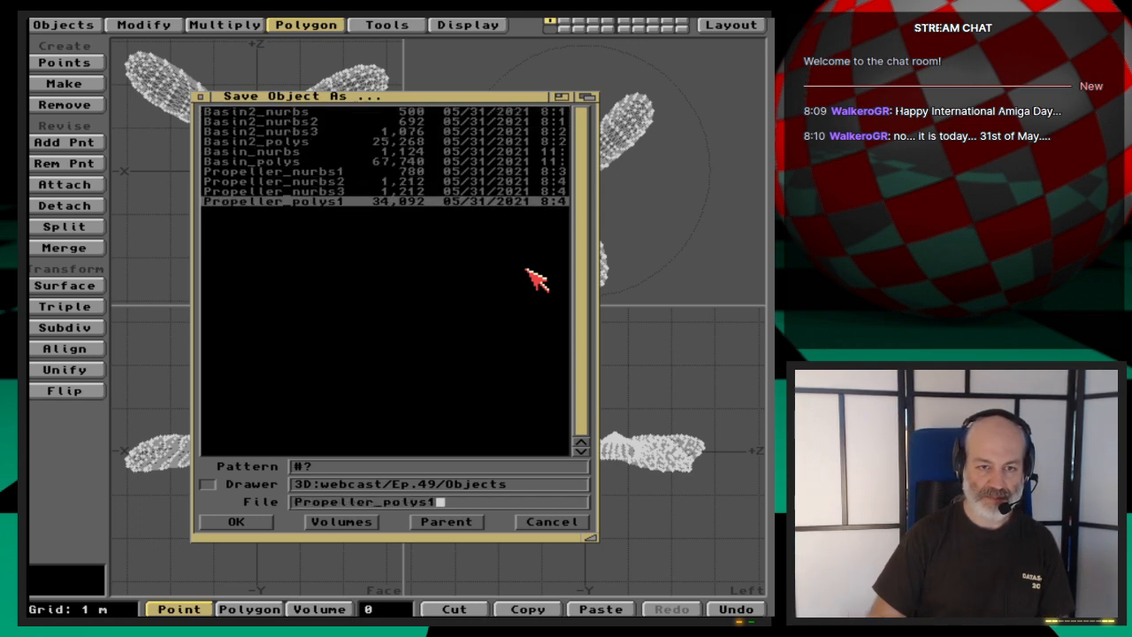
key(Return)
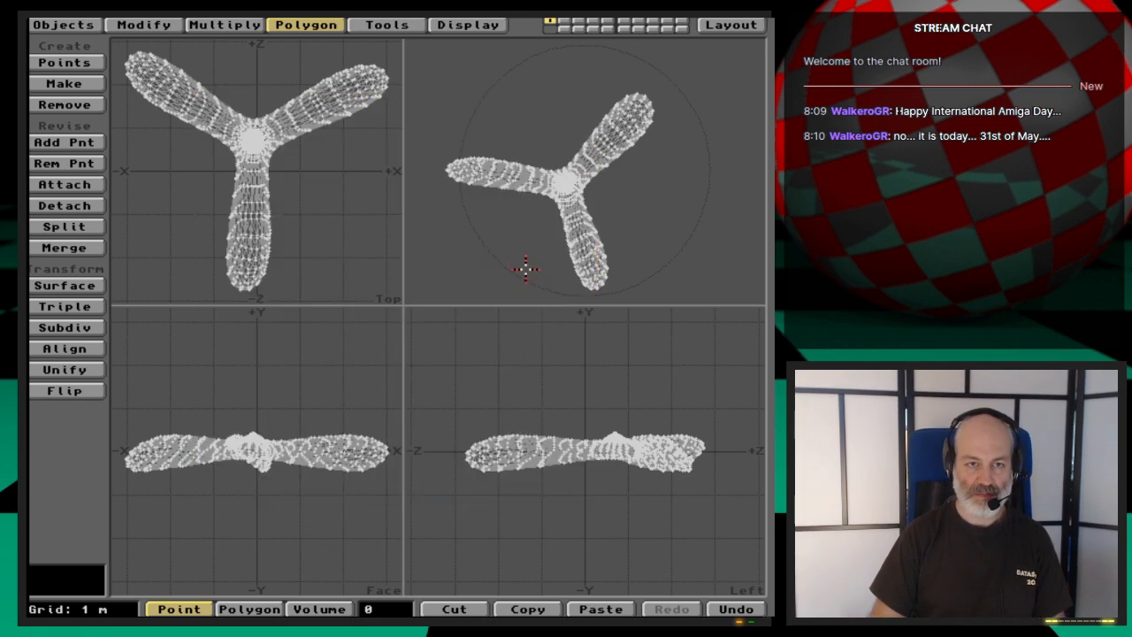
- Assign a surface named Propeller to the whole object and save it again as Propeller_polys2
key(q)
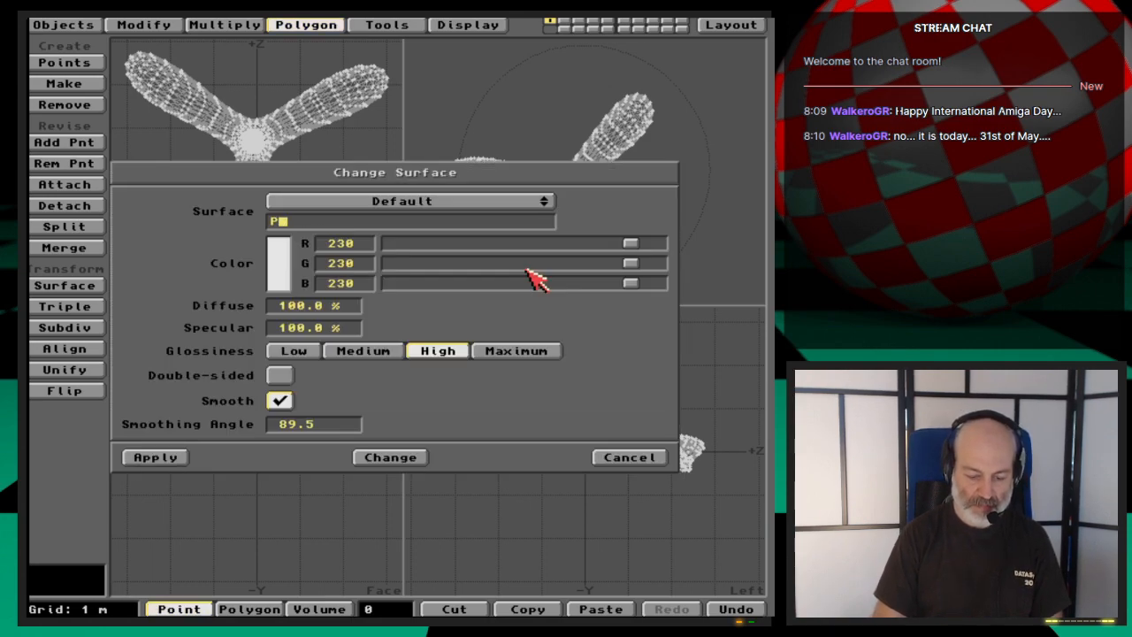
text(Propeller)
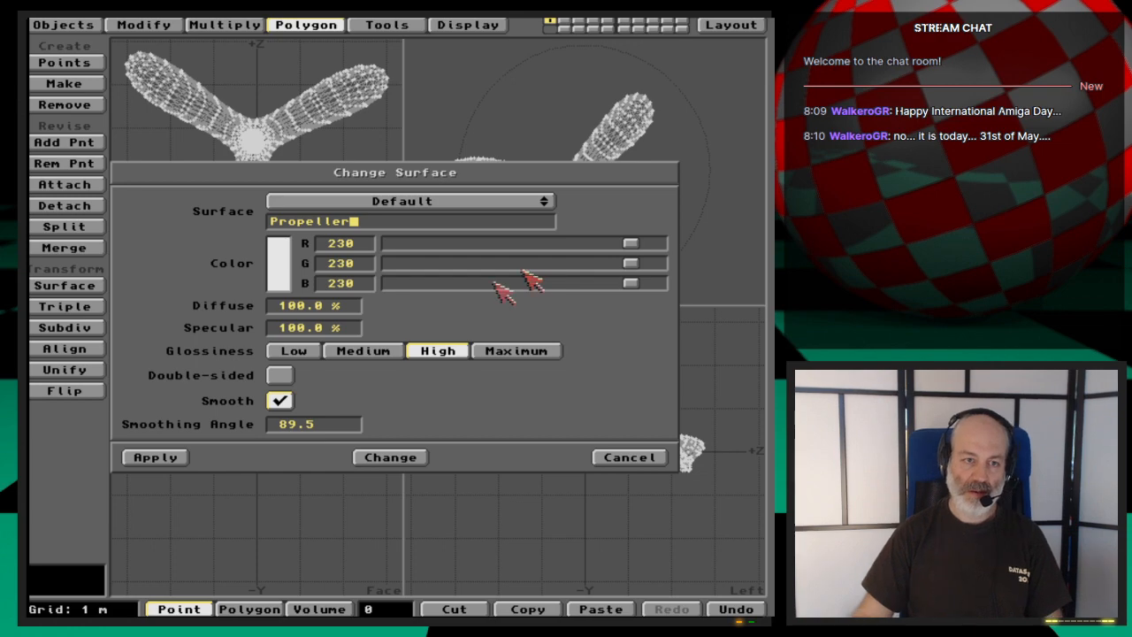
click(168, 460)
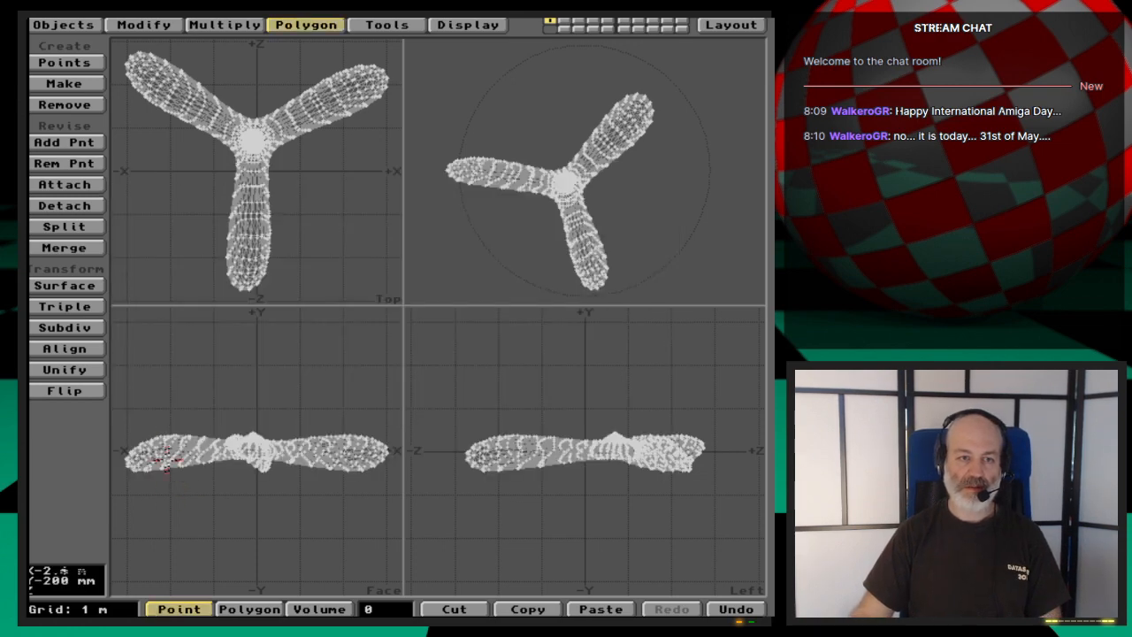
key(s)
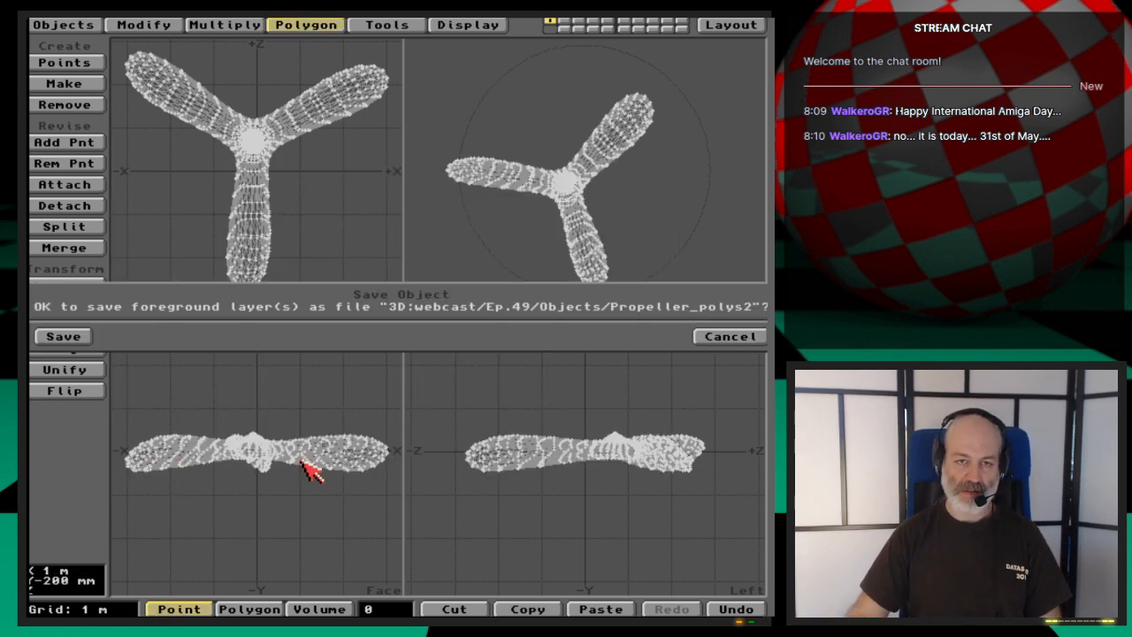
key(Return)
- Switch to LightWave Layout, load Propeller_polys2 from the Ep.49 Objects drawer and show it through the camera view
click(730, 26)
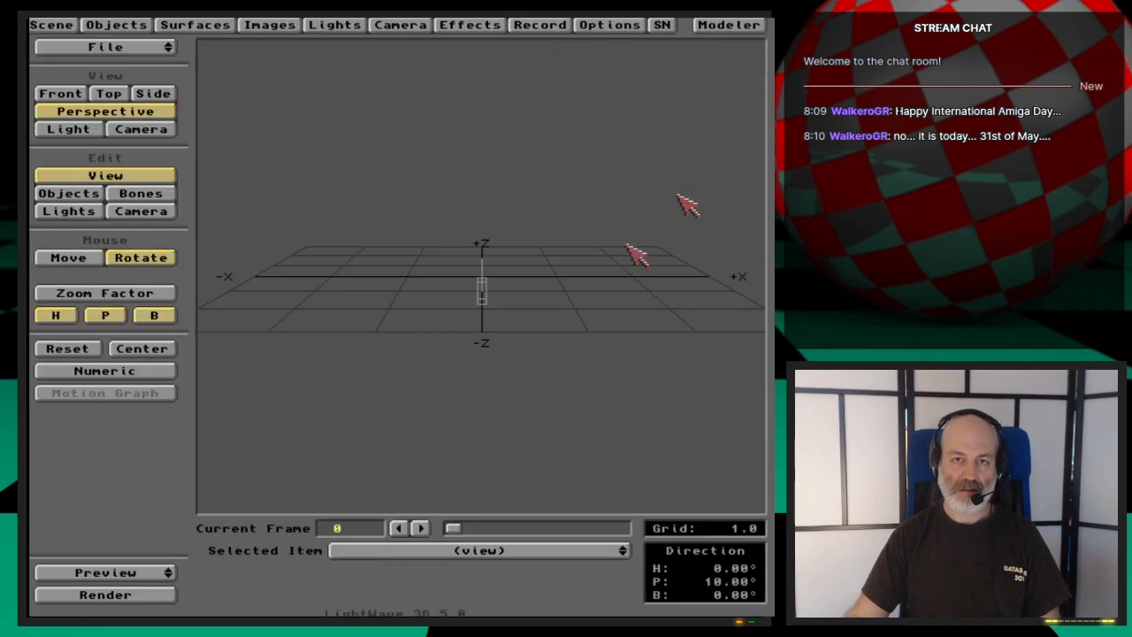
click(136, 27)
click(232, 149)
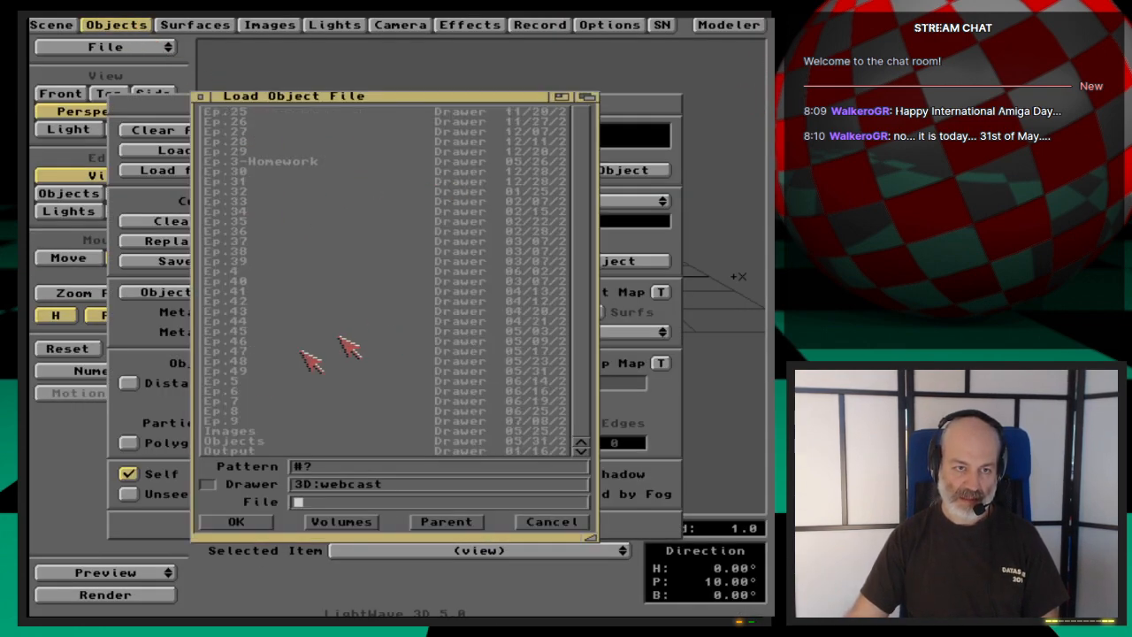
double_click(241, 372)
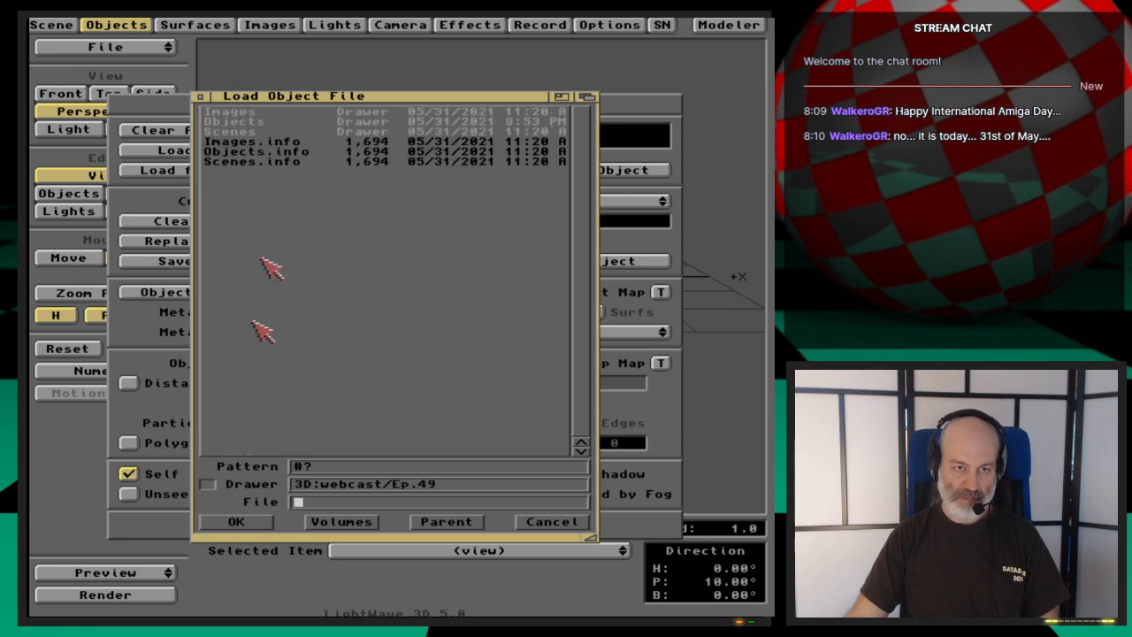
click(248, 121)
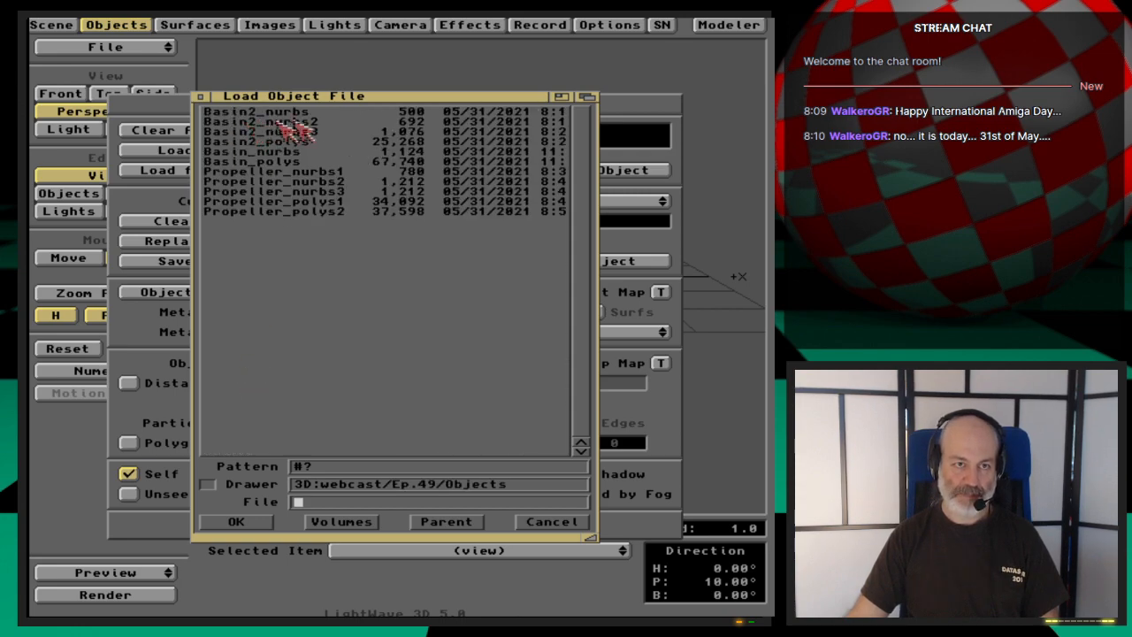
double_click(335, 213)
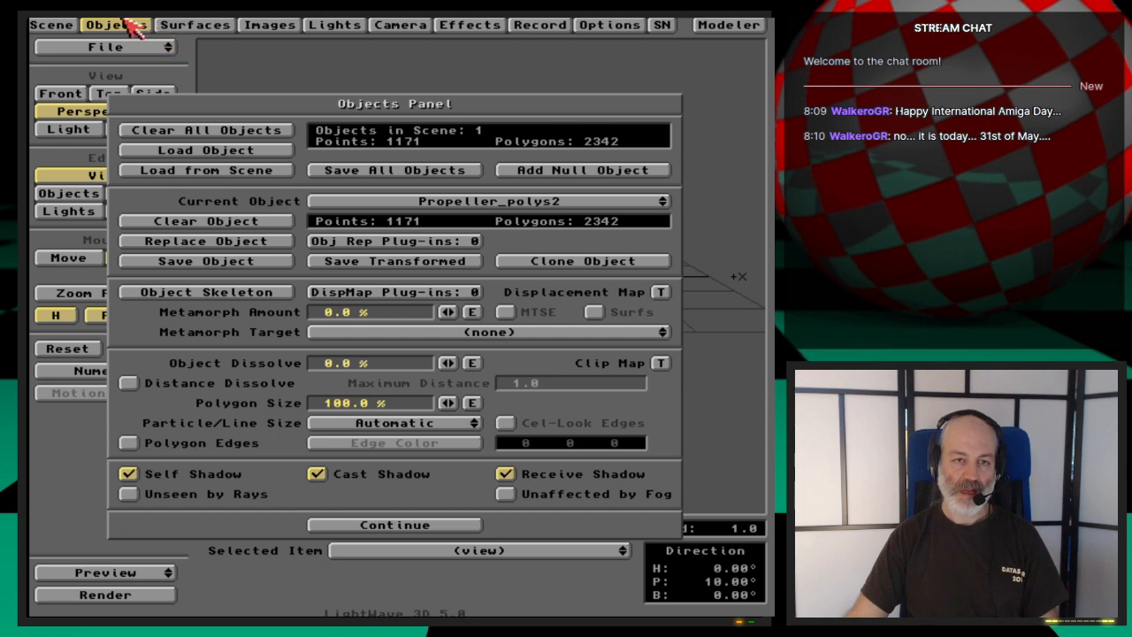
click(130, 27)
click(165, 132)
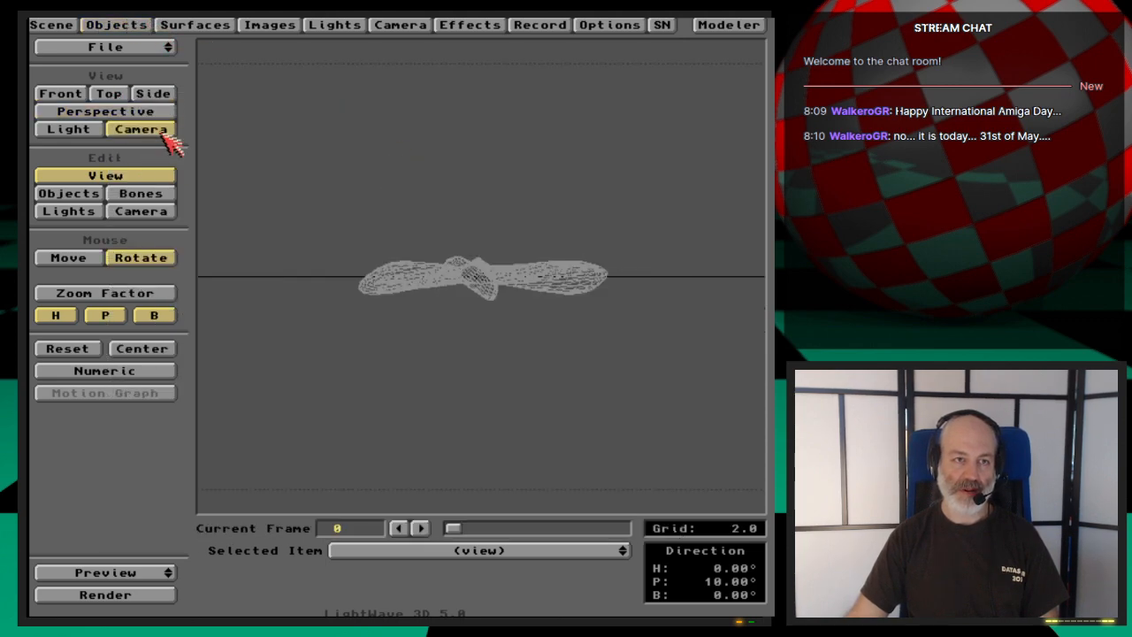
- Rotate the propeller to about heading 19° and pitch -89.6° so it faces the camera, and create a key at frame 0
click(152, 215)
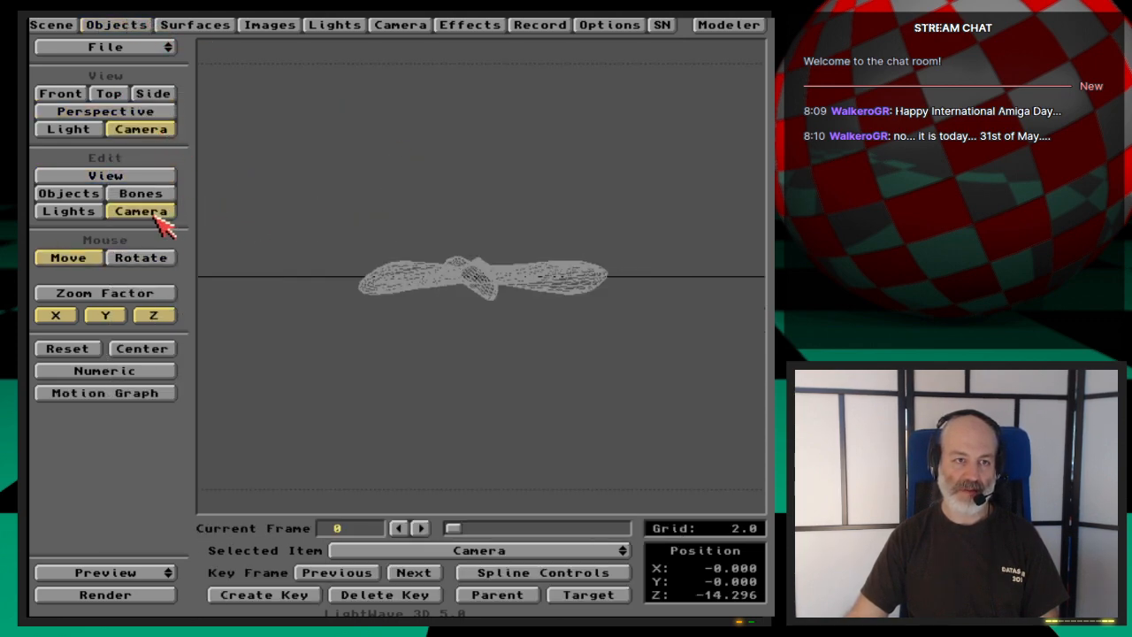
click(89, 194)
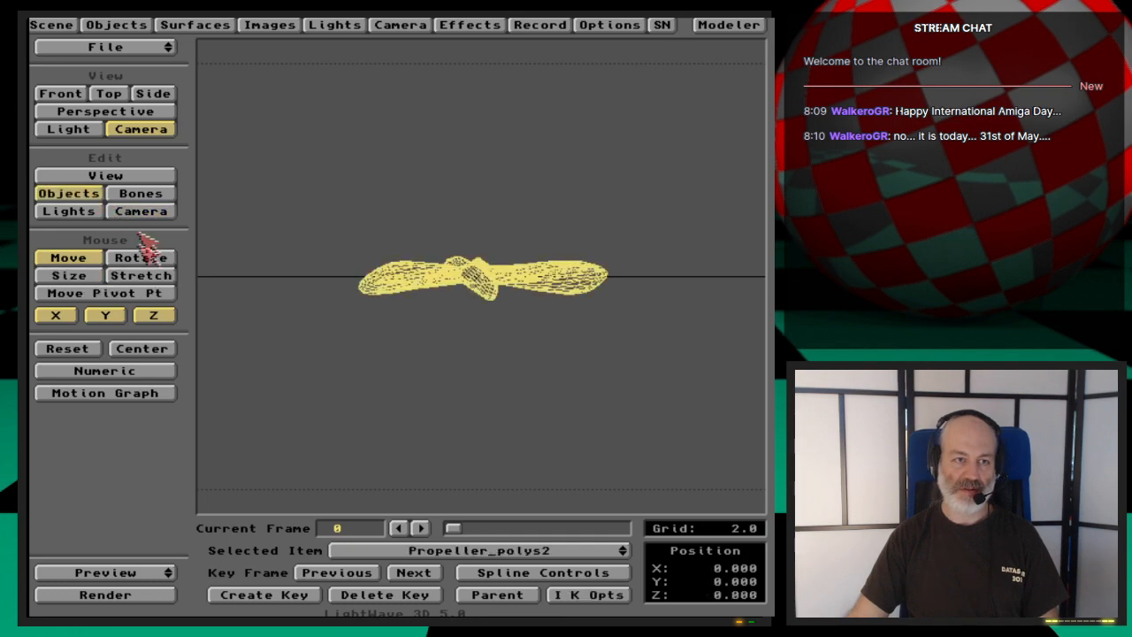
click(142, 257)
mouse_move(439, 326)
mouse_down()
mouse_move(424, 508)
mouse_move(407, 535)
mouse_move(449, 325)
mouse_up()
key(Return)
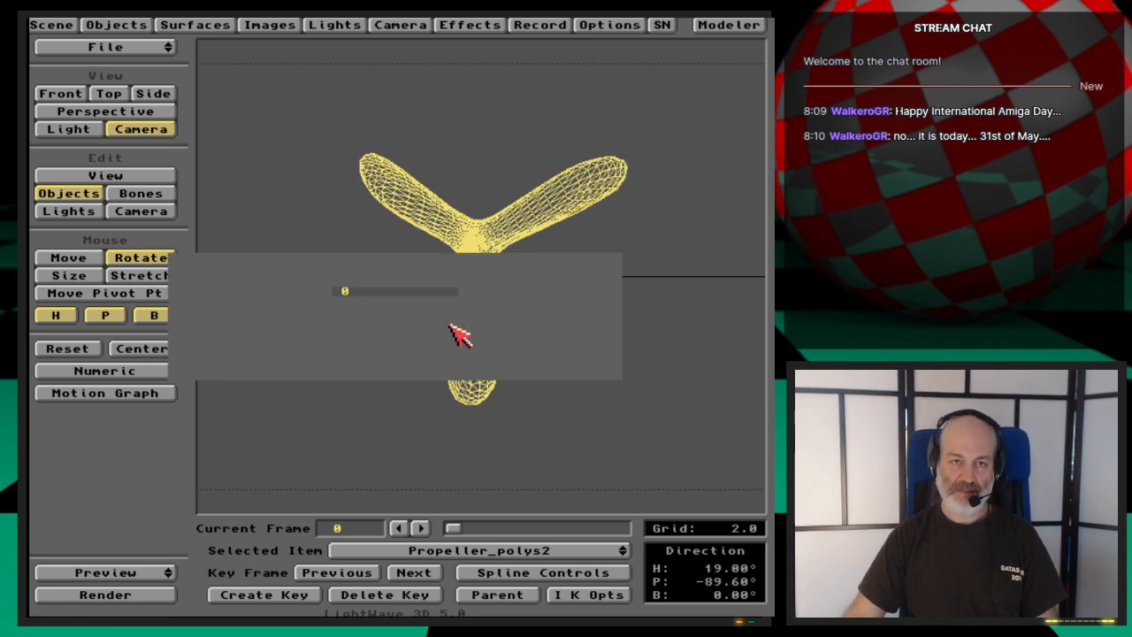
key(Return)
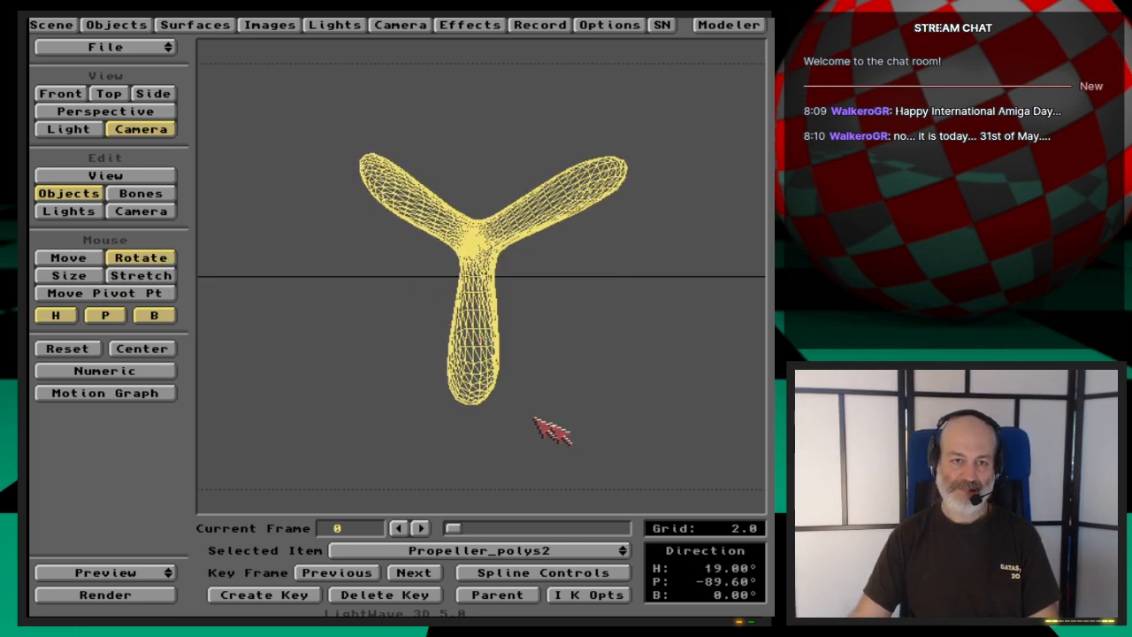
- Move the camera closer to the propeller, to about X -0.140 and Z -8.956, and create a key at frame 0
click(156, 212)
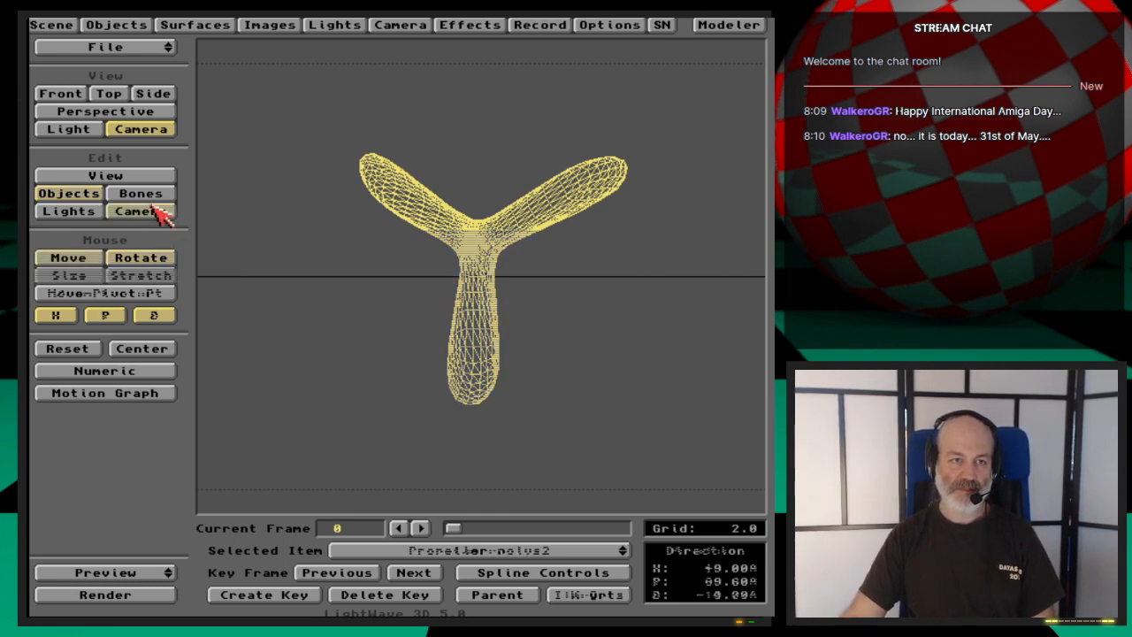
drag(320, 328, 321, 232)
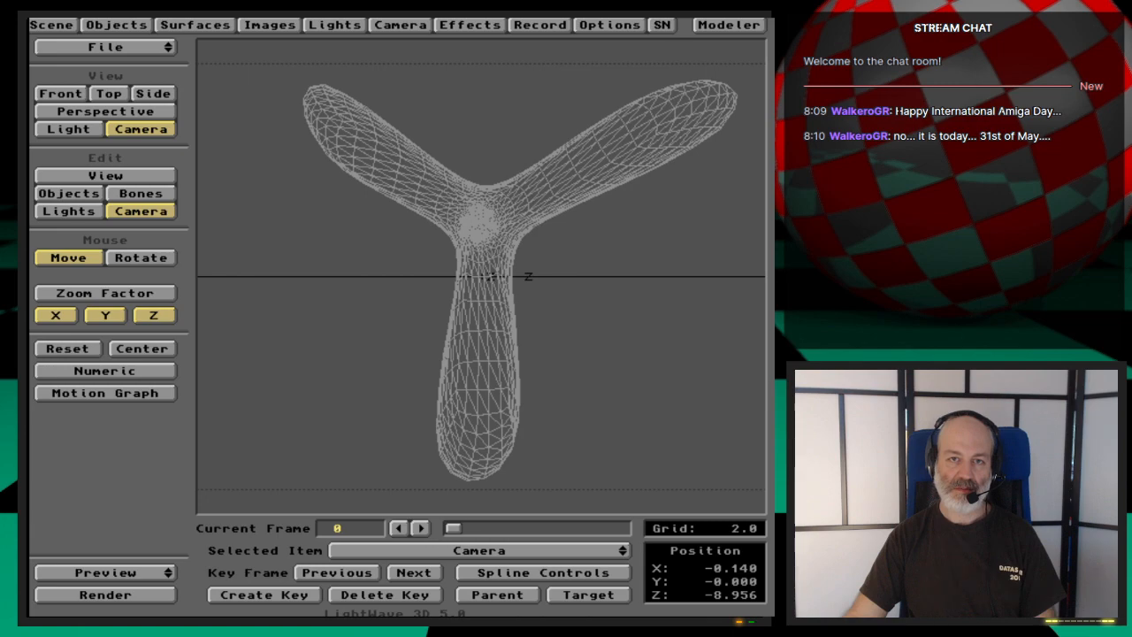
key(Return)
key(Return)
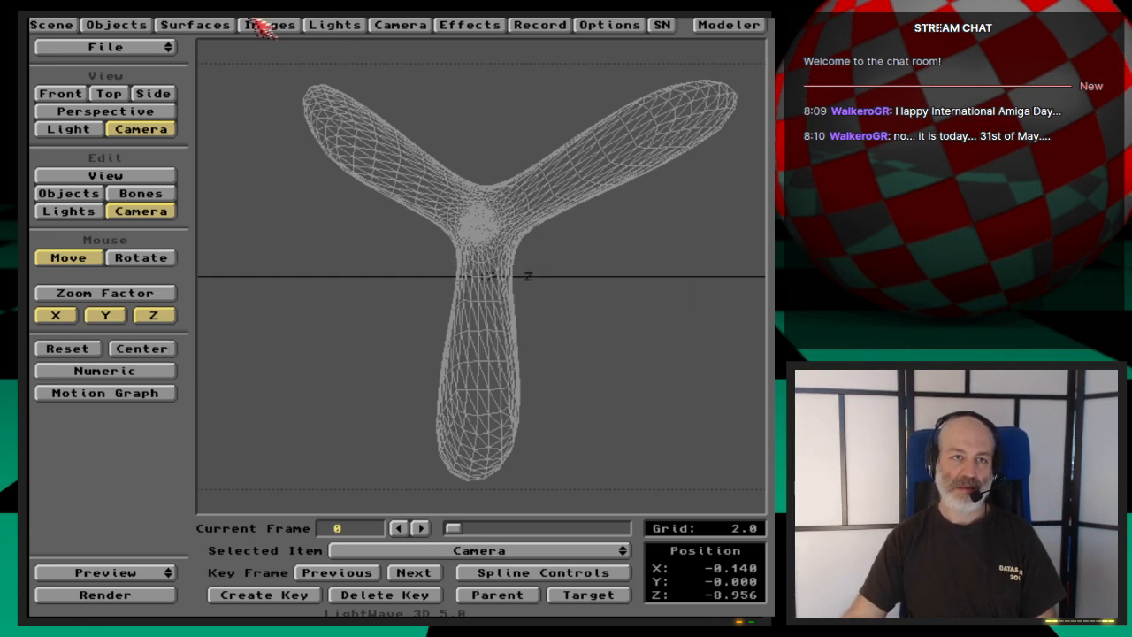
- Set the Propeller surface color to a beige of RGB 226, 197, 156
click(217, 25)
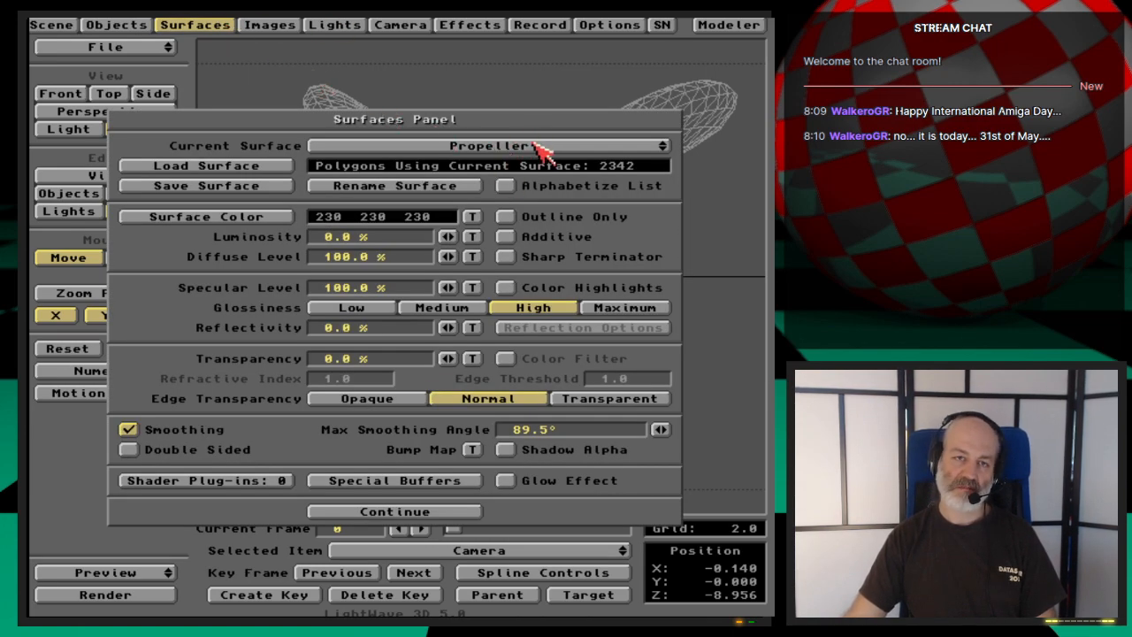
click(274, 219)
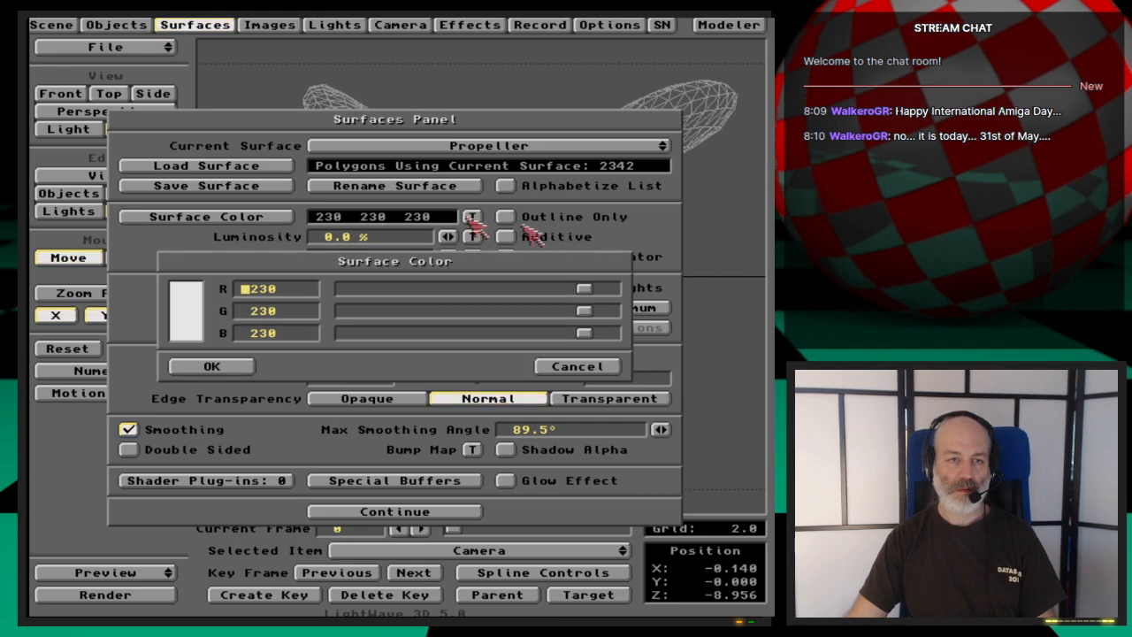
drag(582, 332, 507, 333)
drag(583, 310, 551, 312)
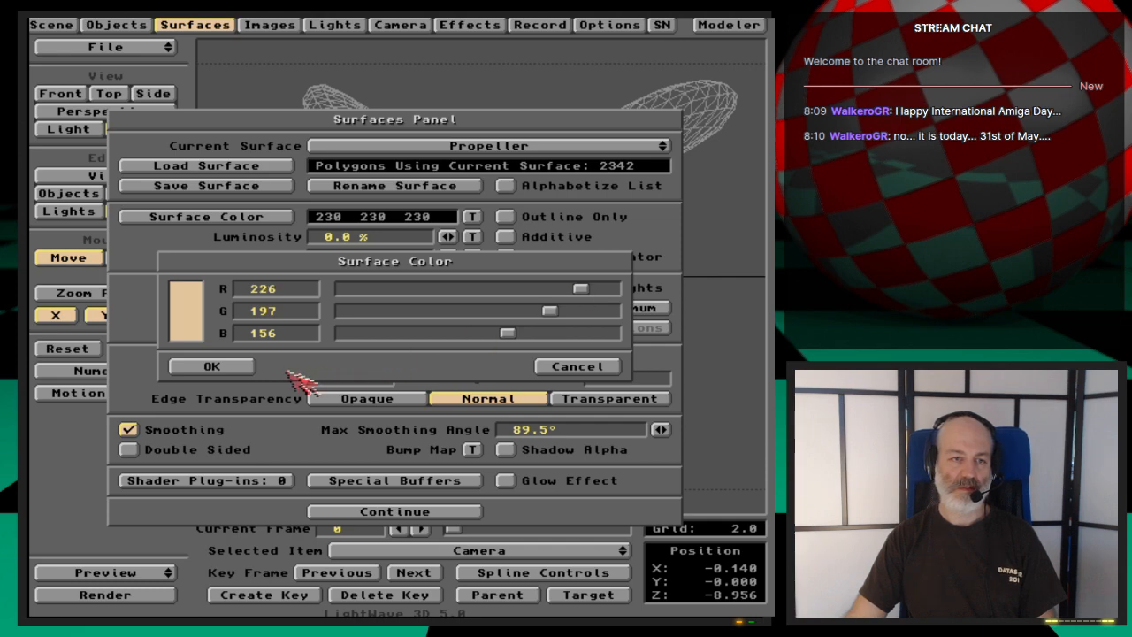
click(246, 368)
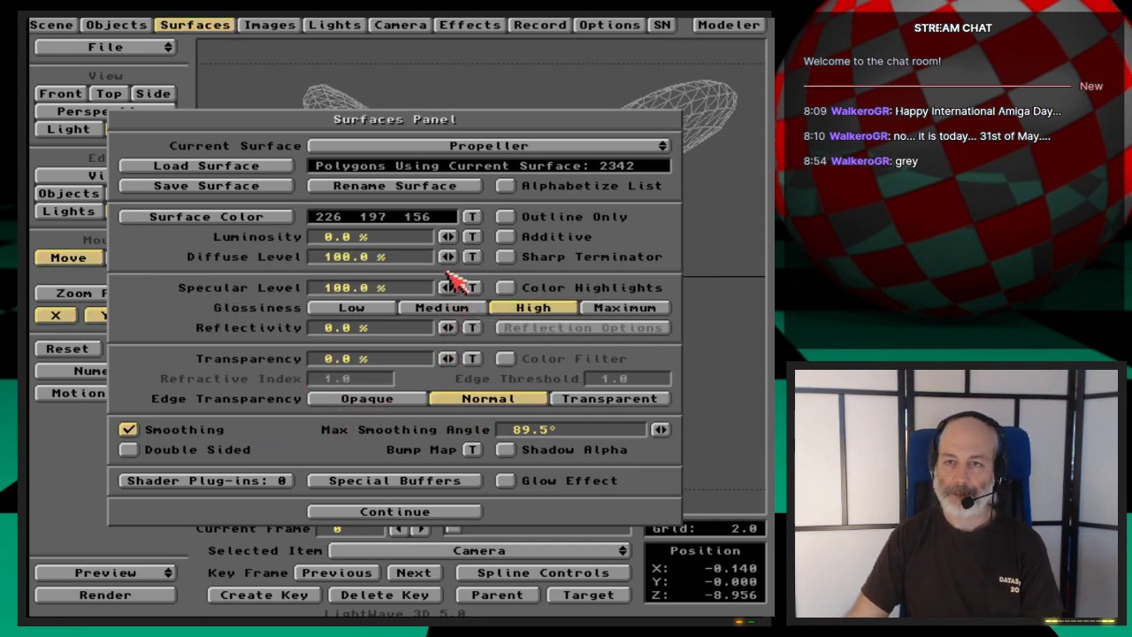
- Set the Propeller surface color to a grey of RGB 180, 180, 180
click(272, 219)
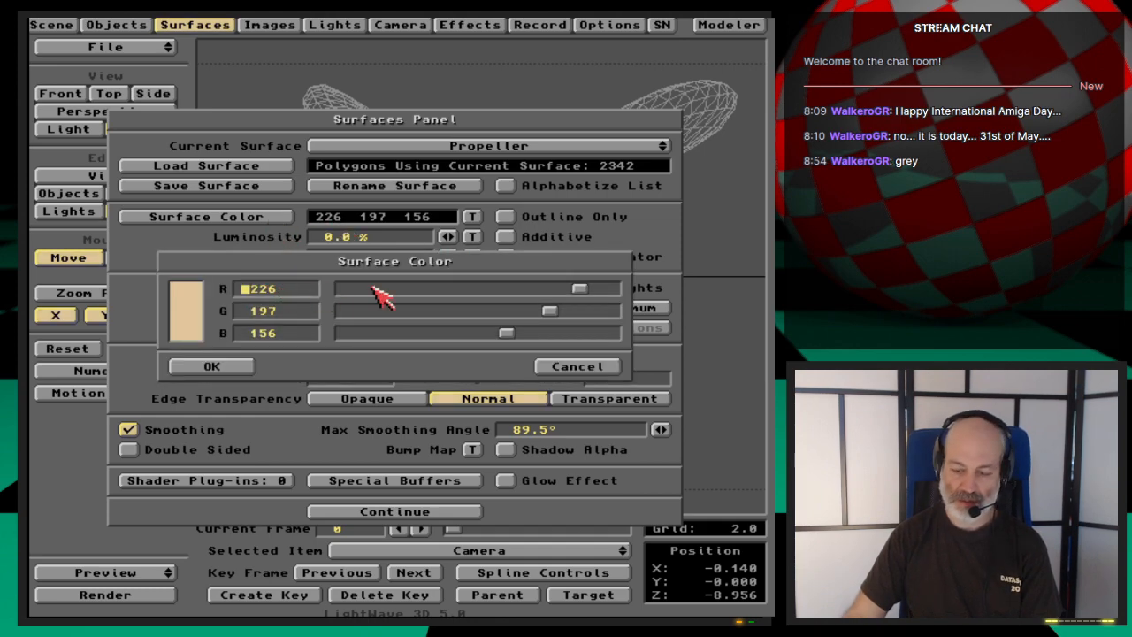
text(2)
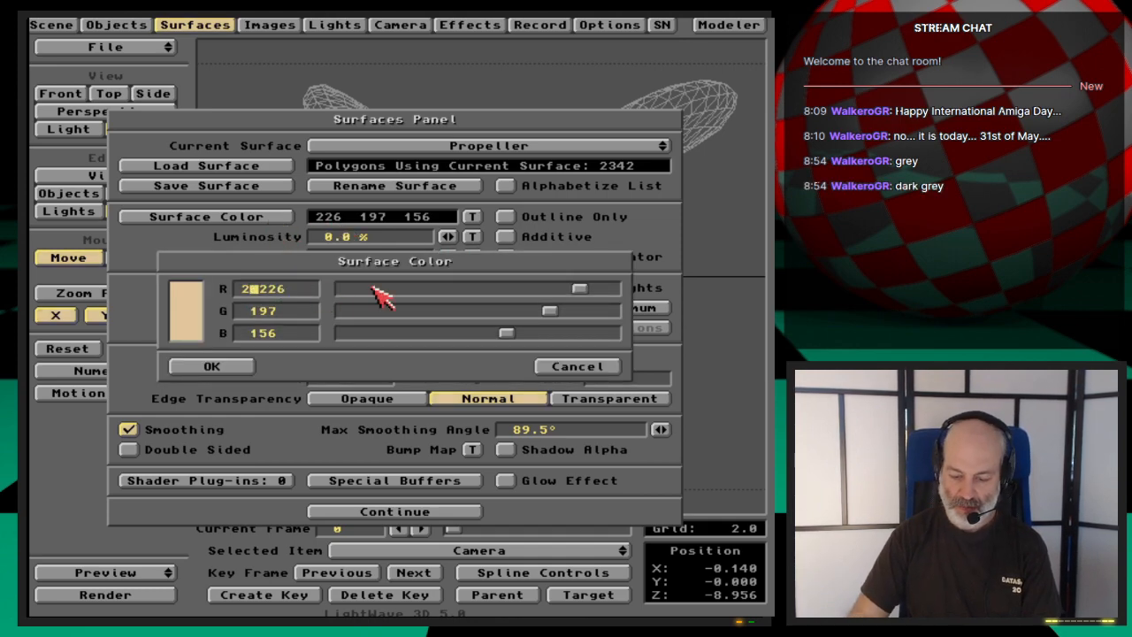
key(BackSpace)
text(180)
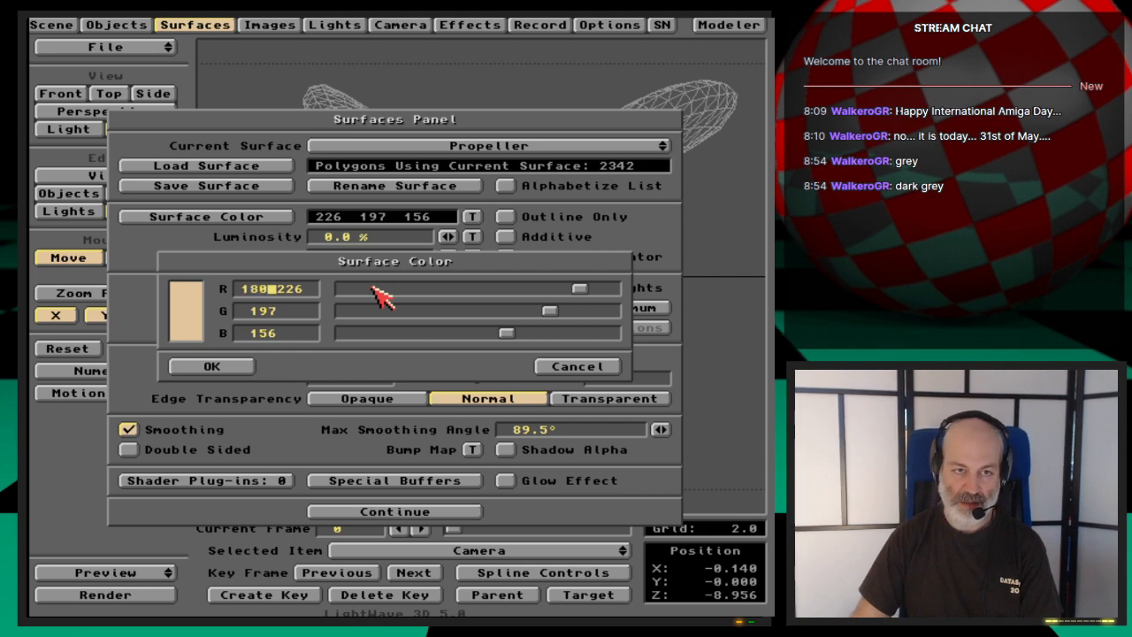
key(Return)
text(180)
key(Return)
text(180)
key(Return)
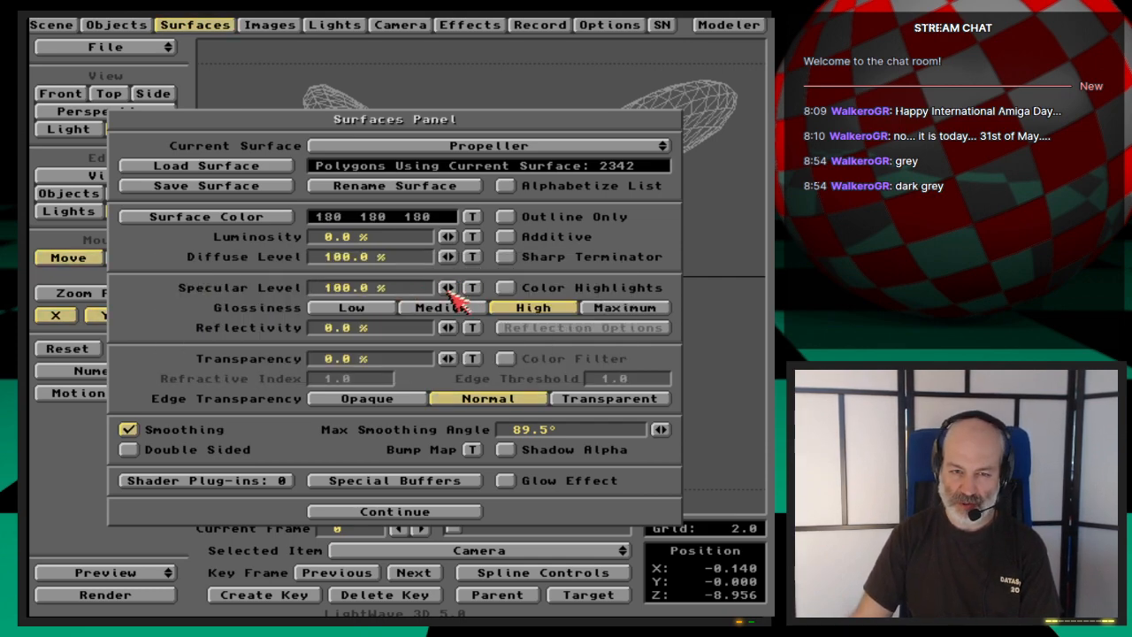
- Set the Propeller surface's glossiness to Maximum, render the frame to check the look, and close the surface settings
click(629, 311)
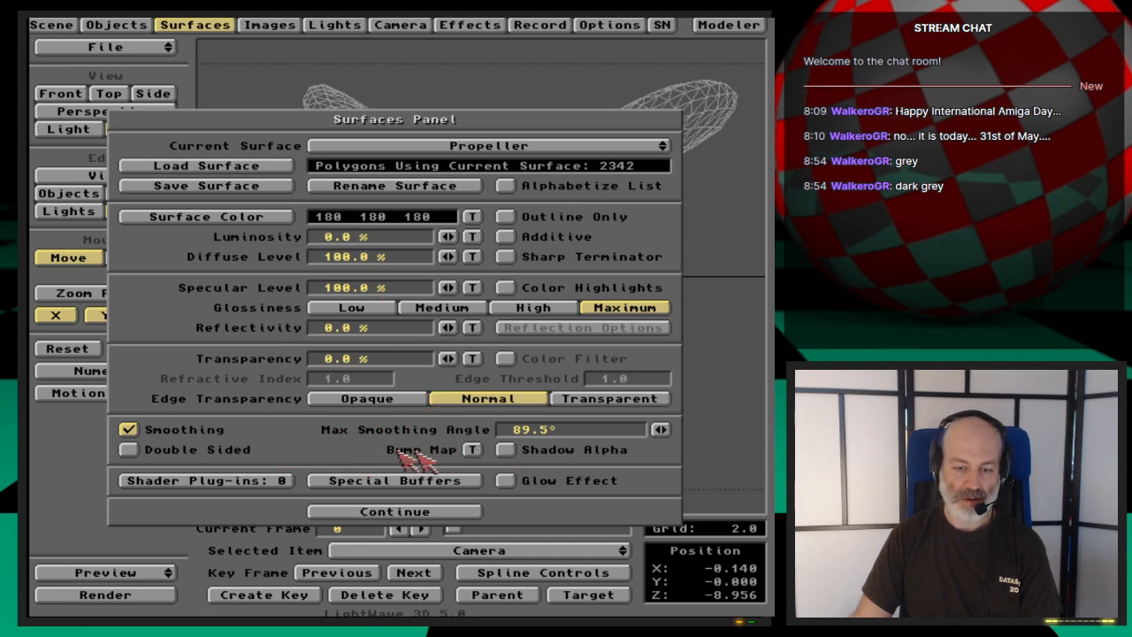
key(F9)
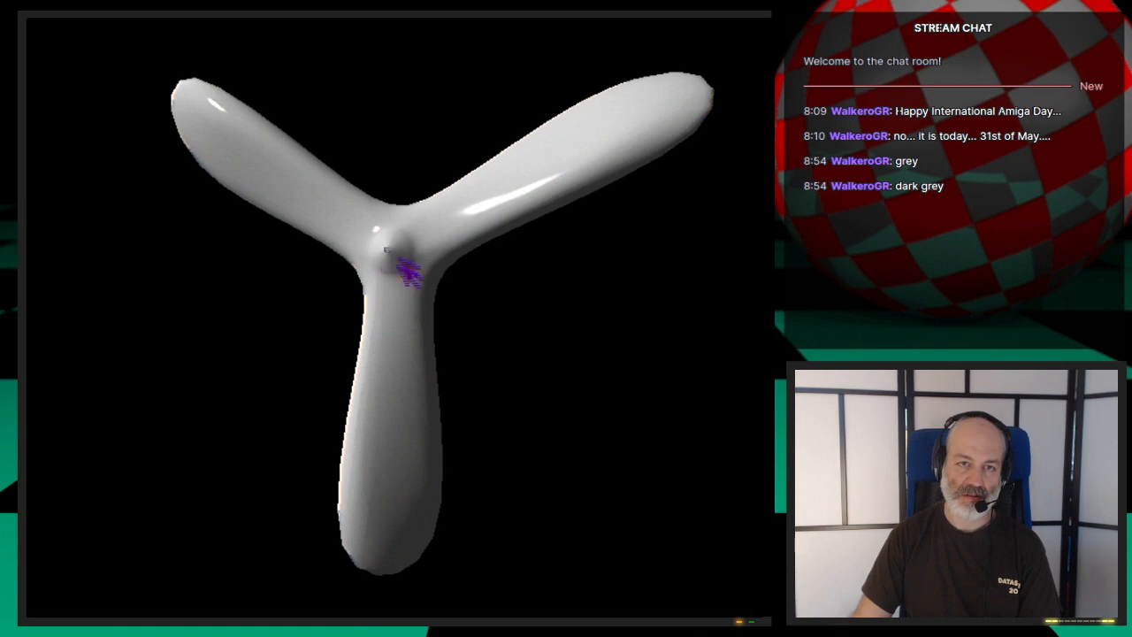
click(454, 346)
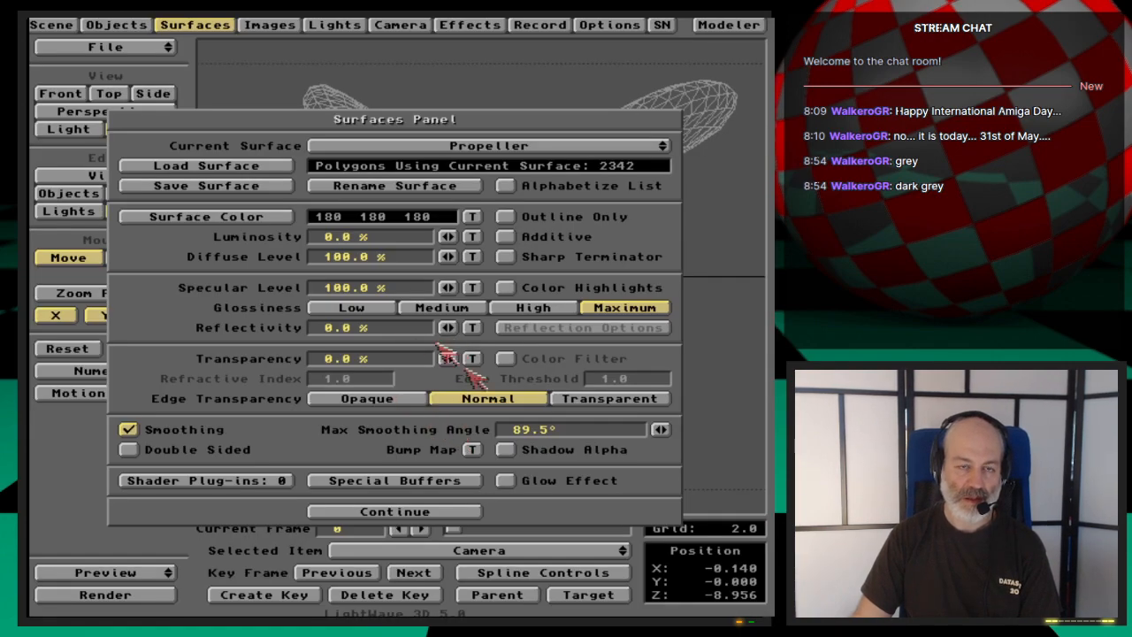
click(444, 513)
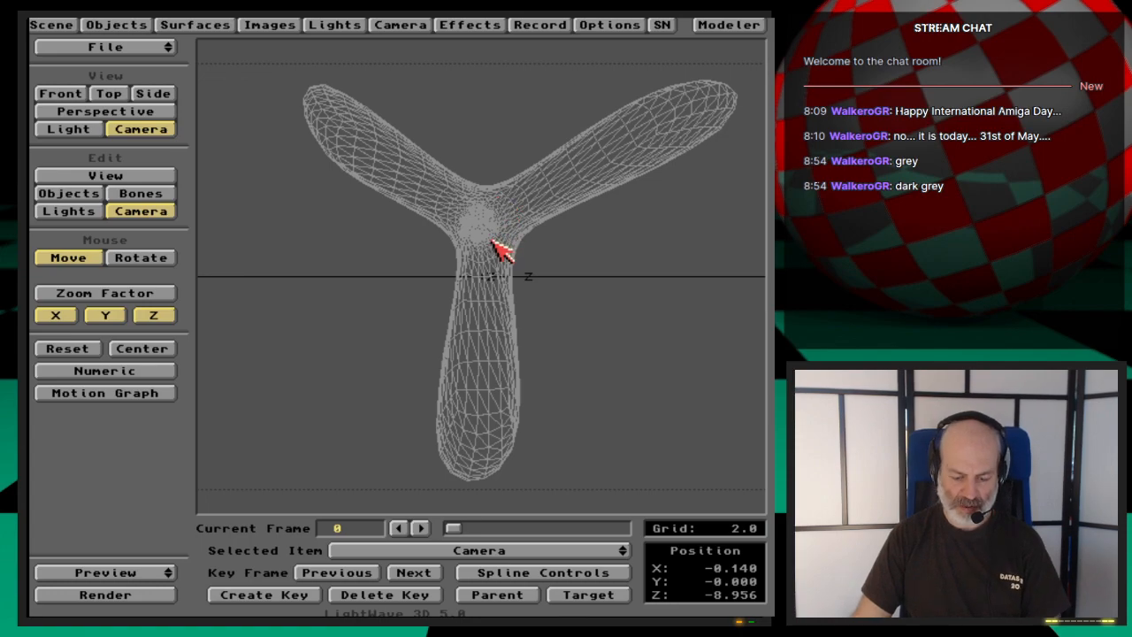
- Move the camera close to the hub at about X -0.180, Y 0.660, Z -1.256, key it at frame 0, and render the frame
drag(270, 243, 270, 62)
right_drag(270, 244, 270, 195)
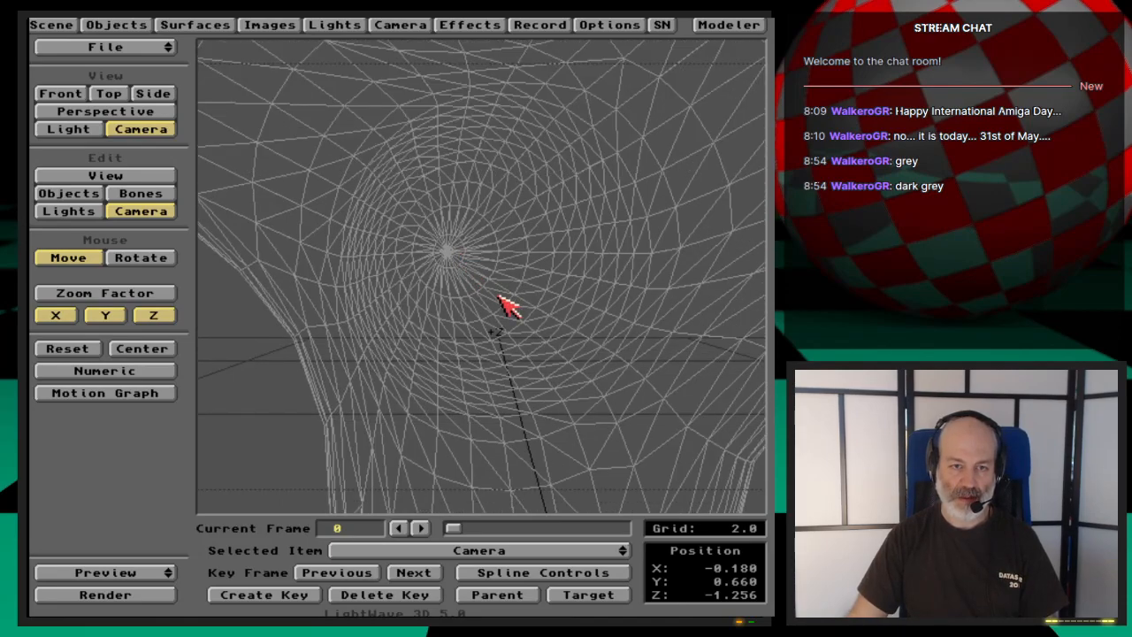
key(Return)
key(Return)
key(F9)
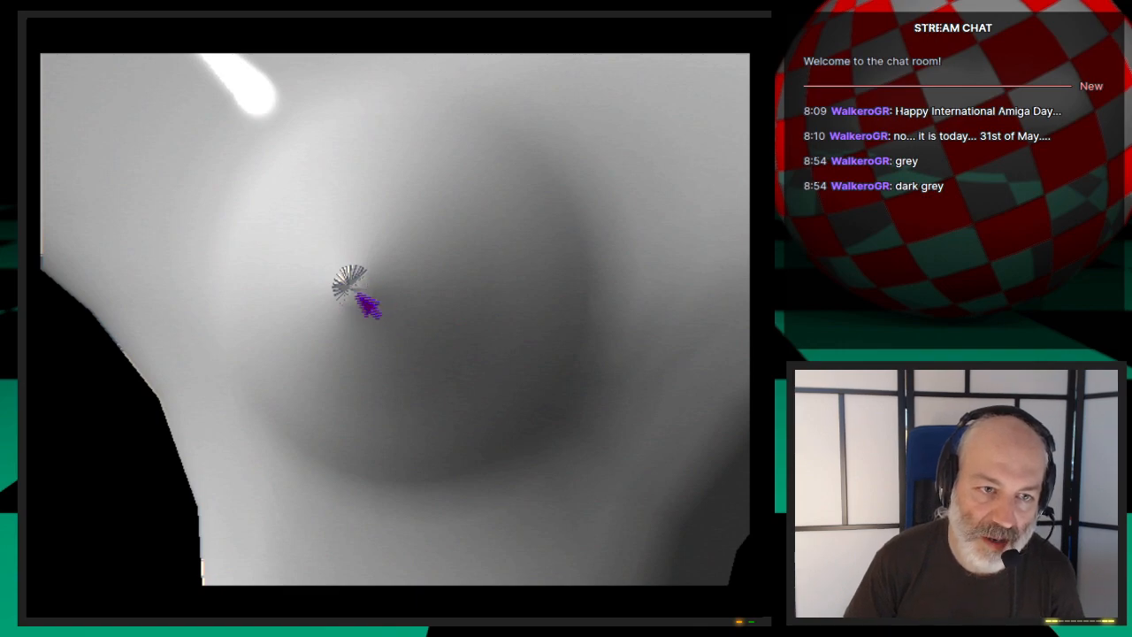
key(Escape)
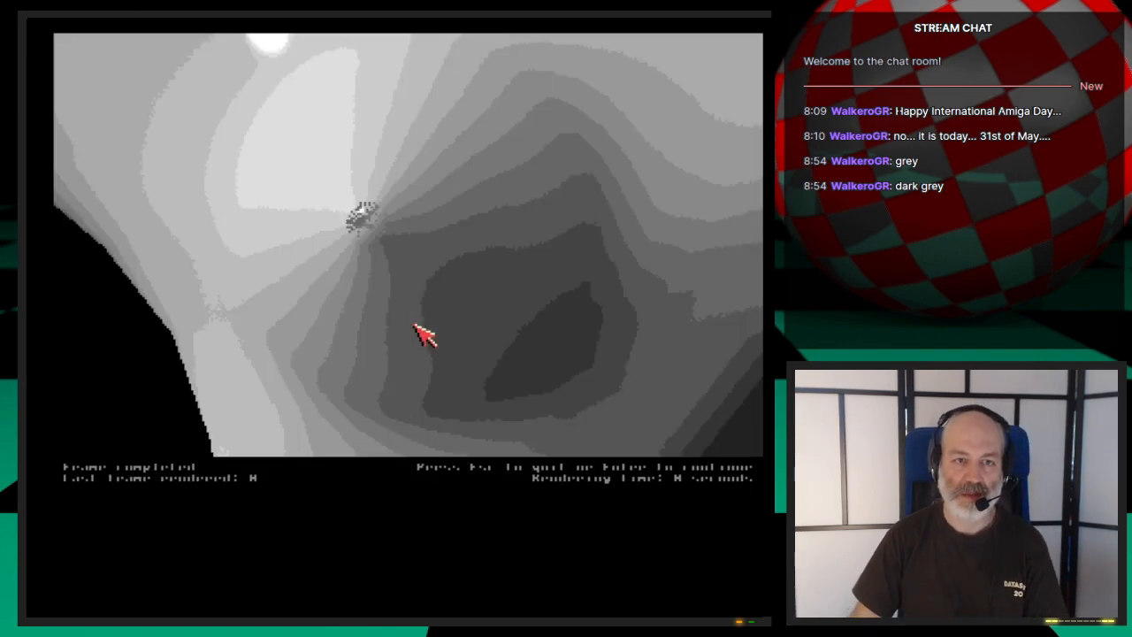
key(Escape)
- Switch to LightWave Modeler, delete the propeller from the layer and import it again
key(super+m)
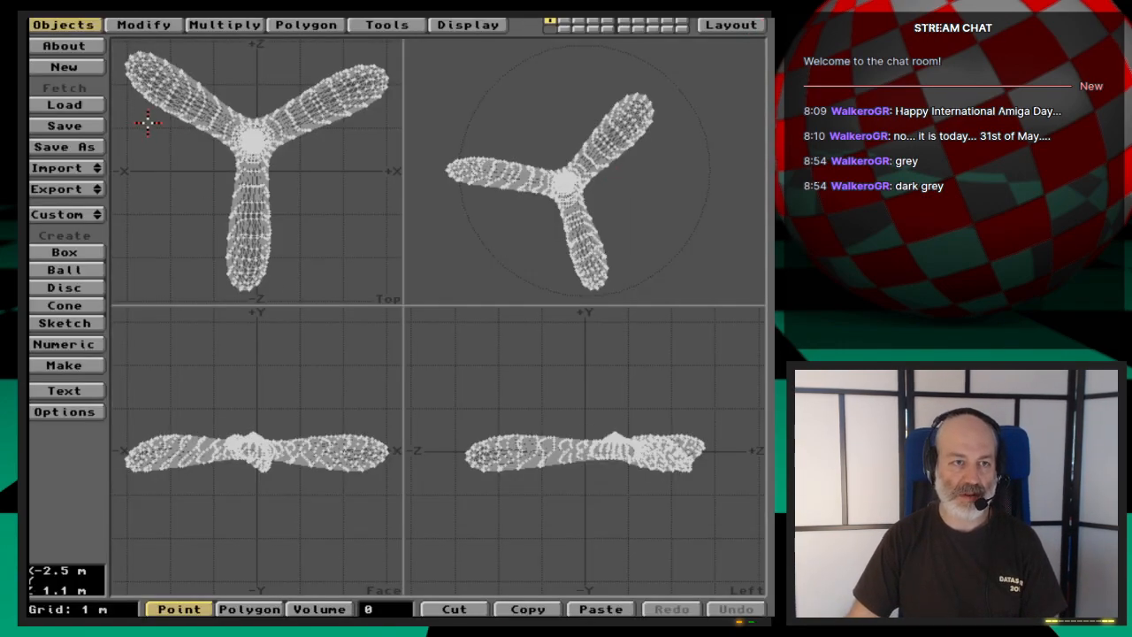
key(Delete)
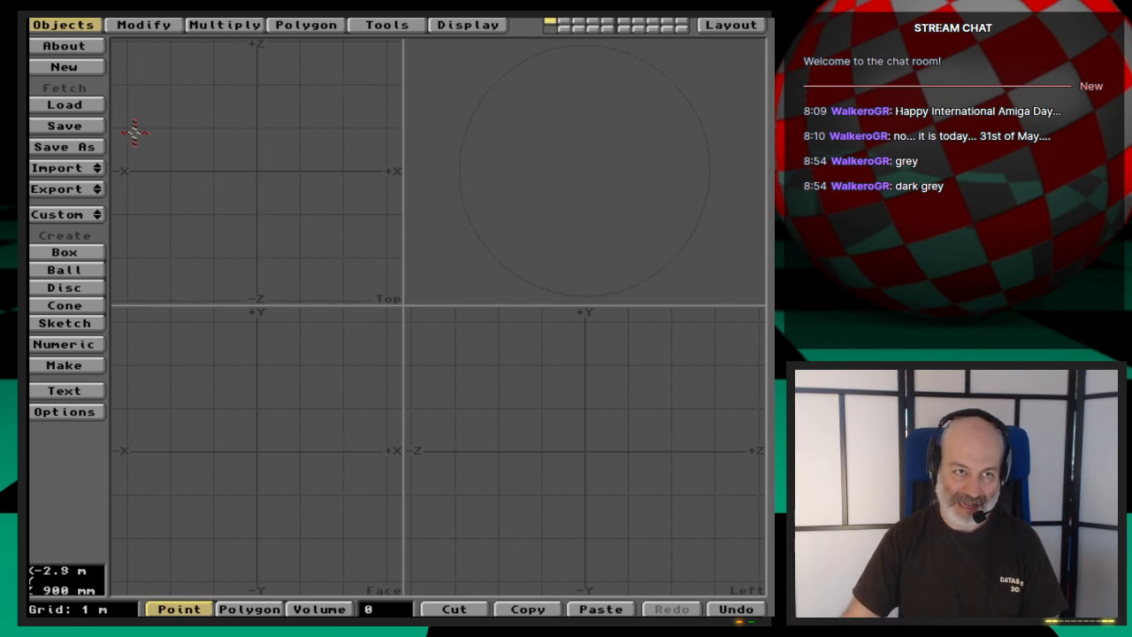
drag(85, 168, 92, 166)
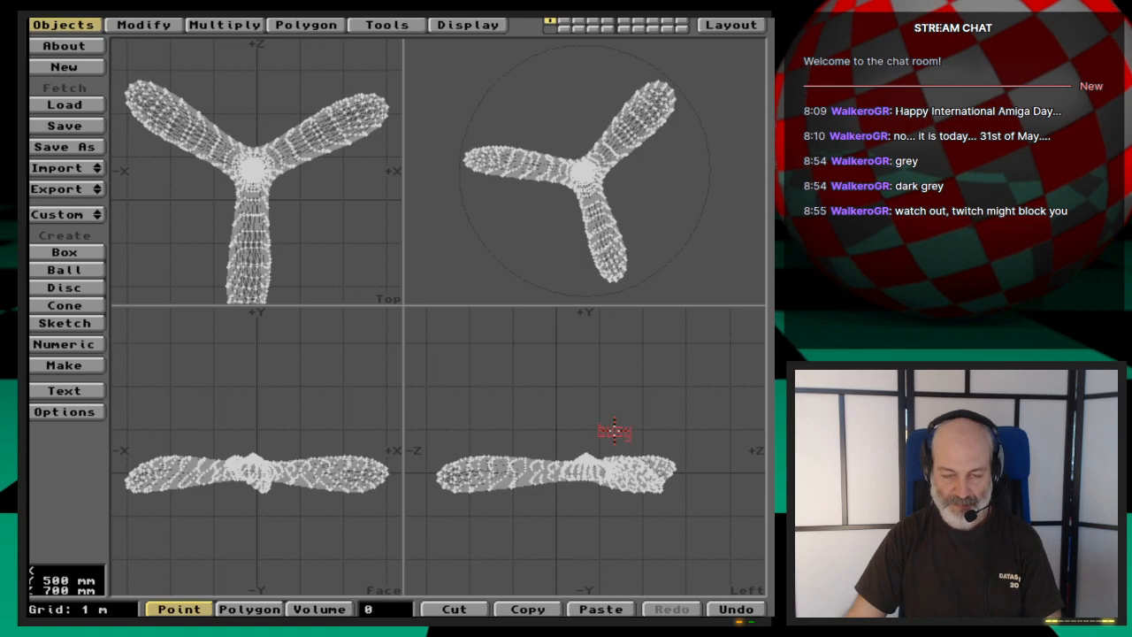
- Examine the hub's tip up close, selecting its polygons to inspect their normals, and clear the selection
key(period)
key(period)
key(period)
key(period)
key(period)
key(period)
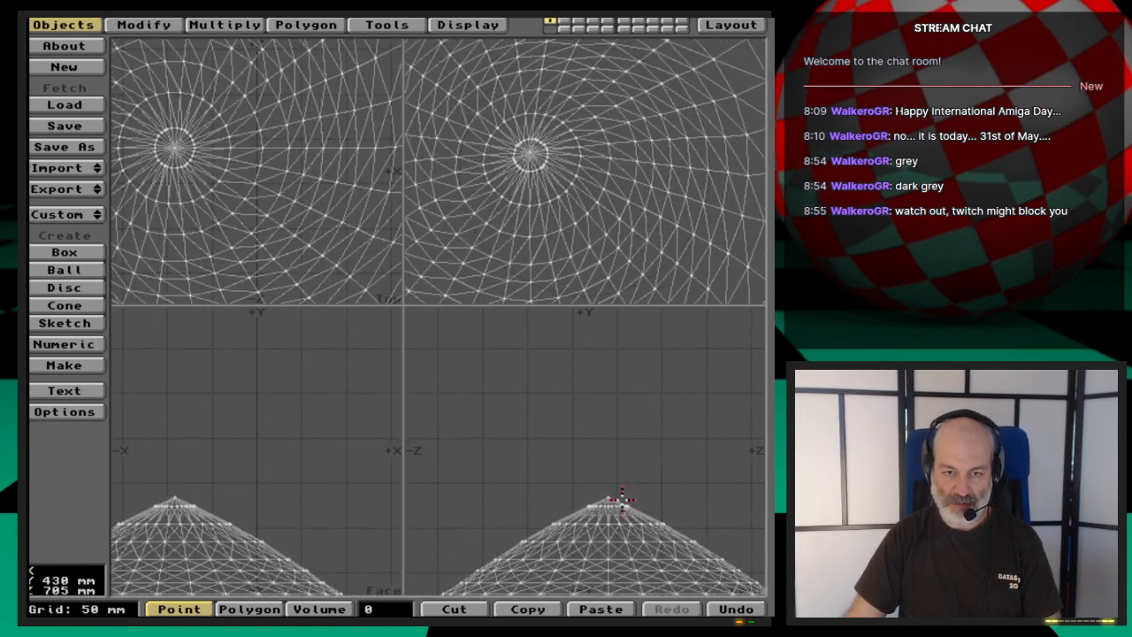
key(g)
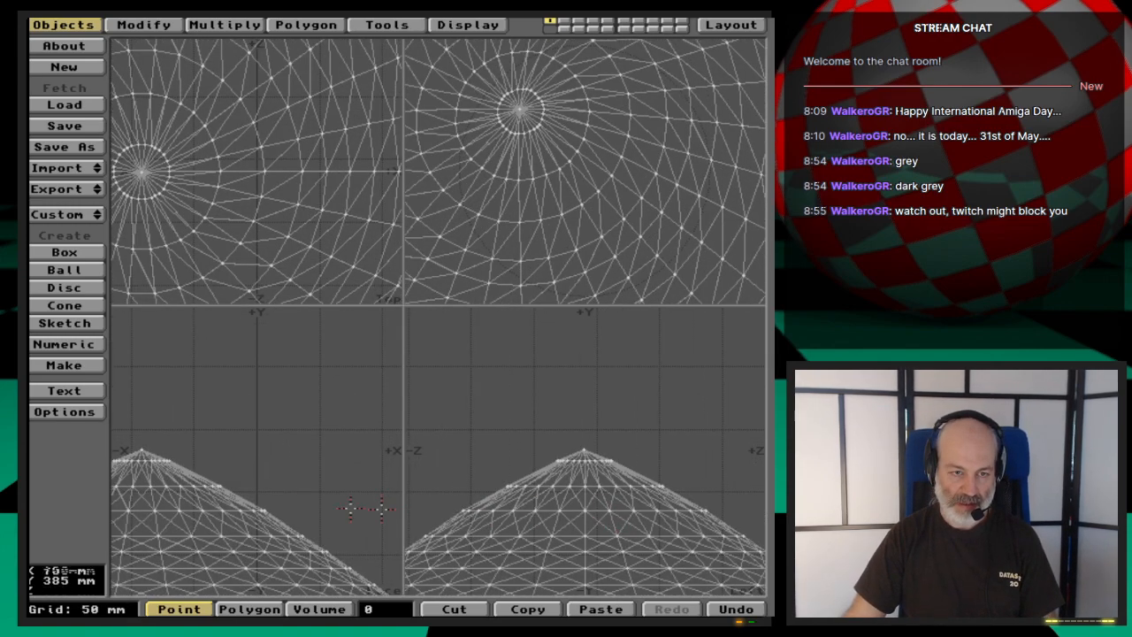
key(g)
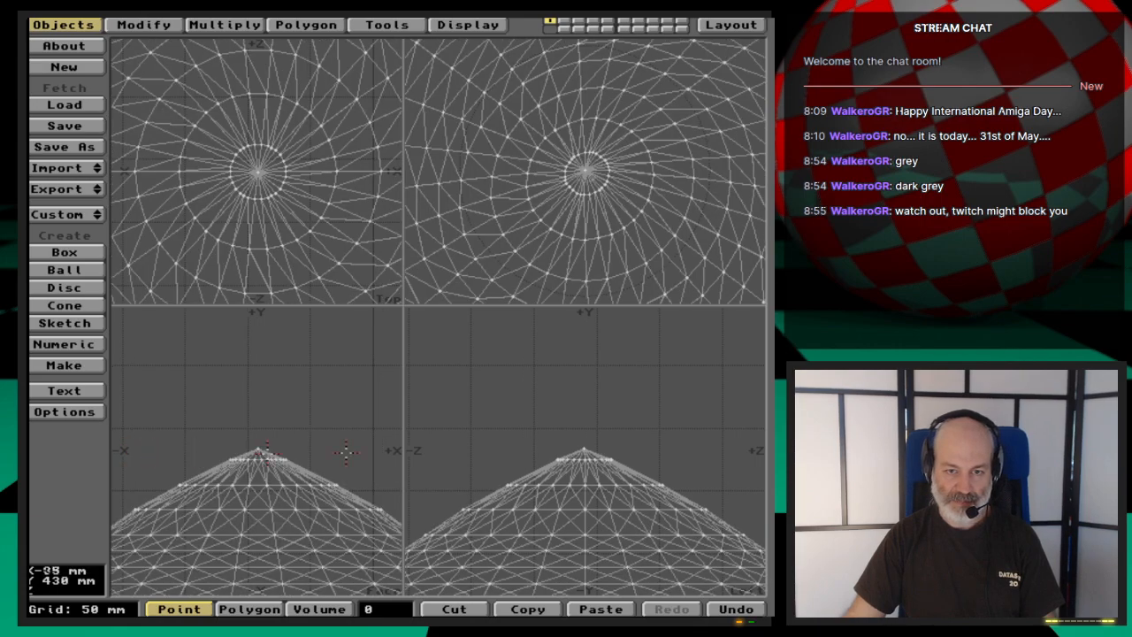
key(period)
key(period)
key(period)
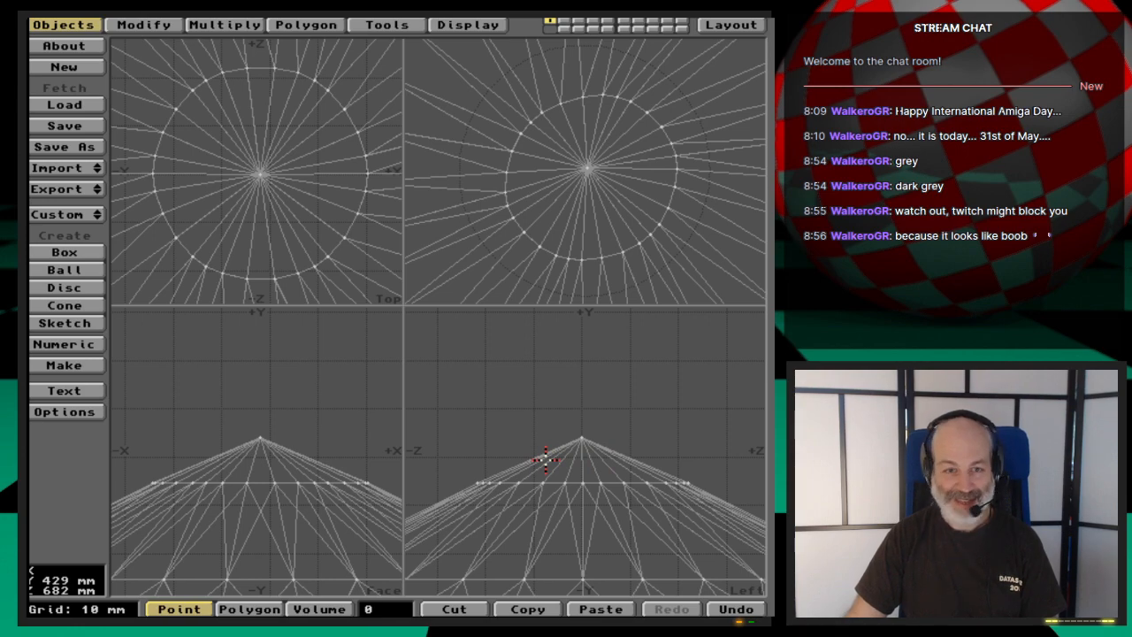
key(space)
mouse_move(543, 458)
mouse_down()
mouse_move(539, 451)
mouse_move(631, 450)
mouse_up()
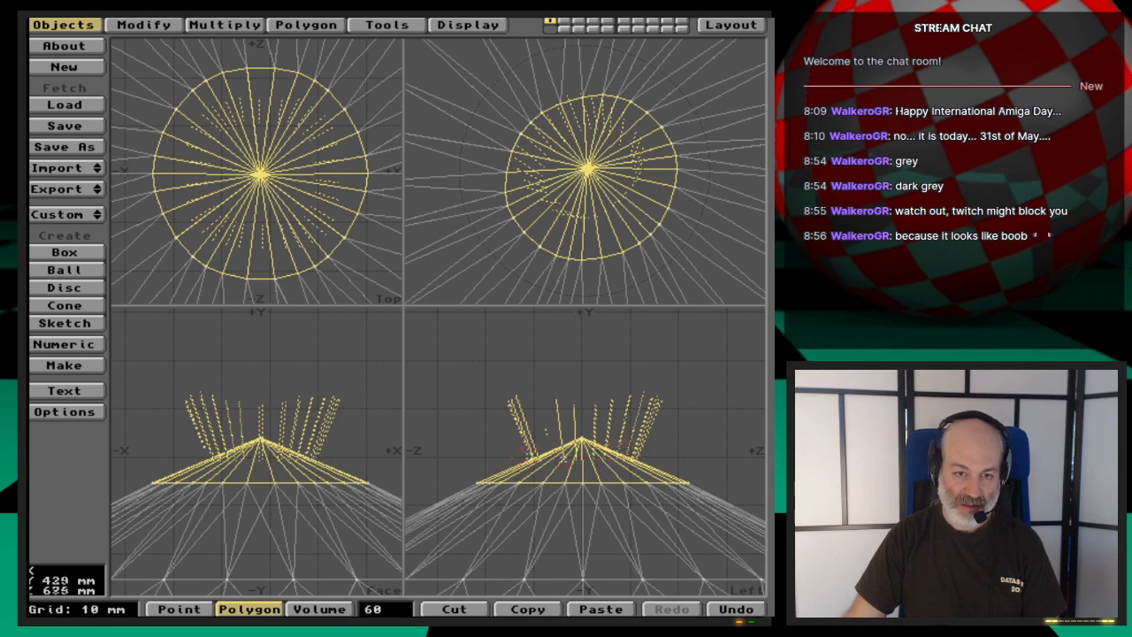
click(386, 607)
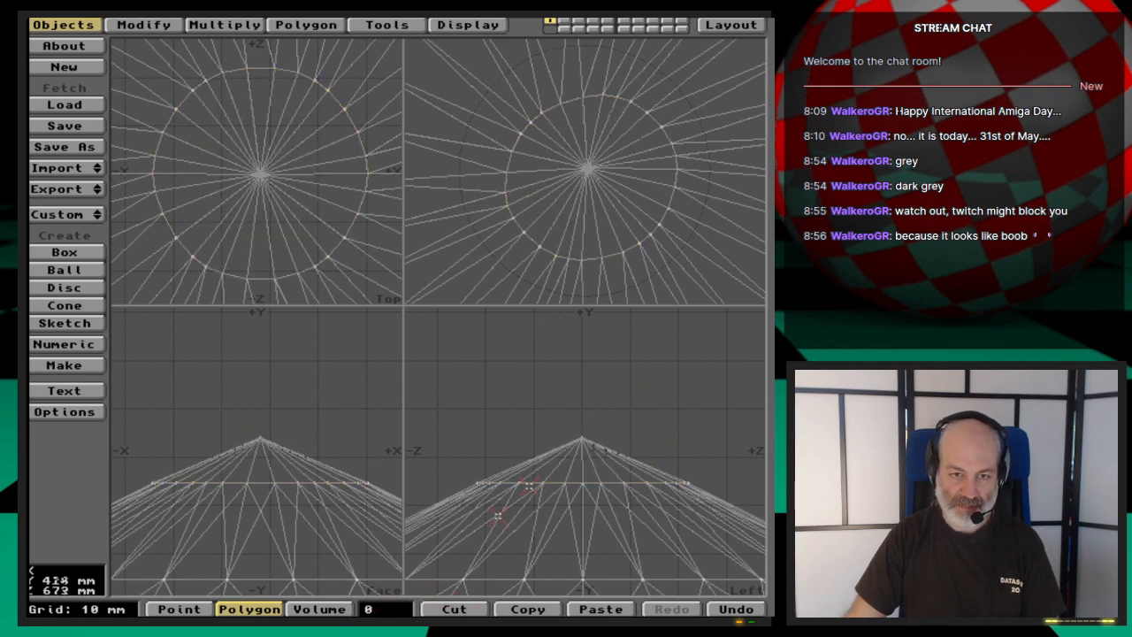
- Select the hub's tip point and move it slightly down to flatten the peak, clear the selection, and check the hub's profile
key(space)
key(space)
click(581, 438)
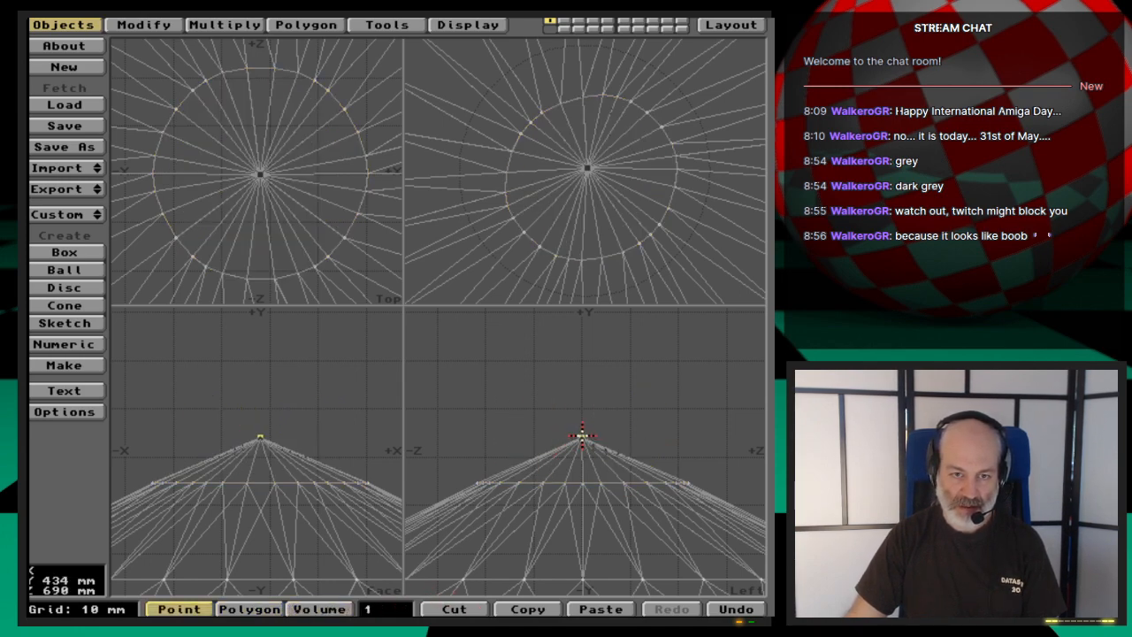
key(t)
drag(593, 450, 593, 468)
key(space)
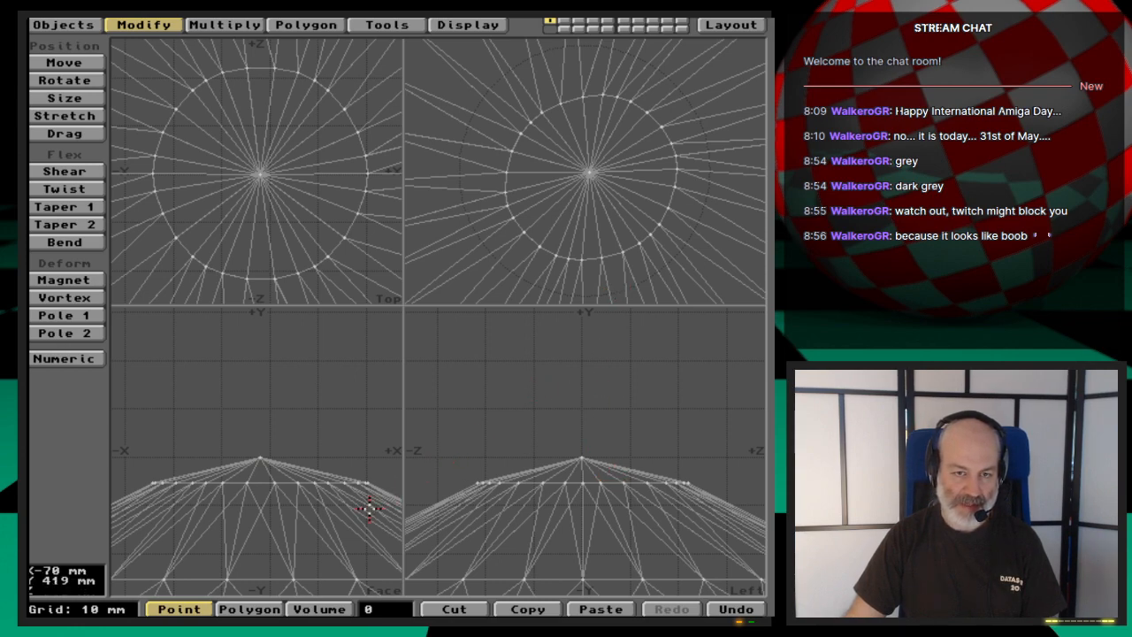
key(a)
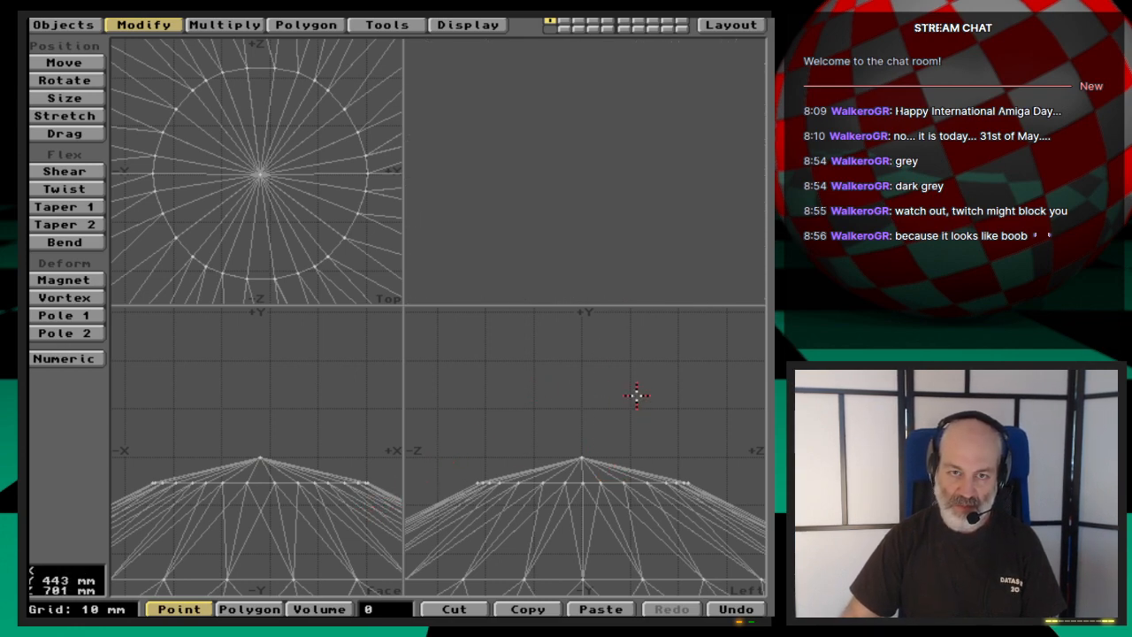
key(comma)
key(comma)
key(comma)
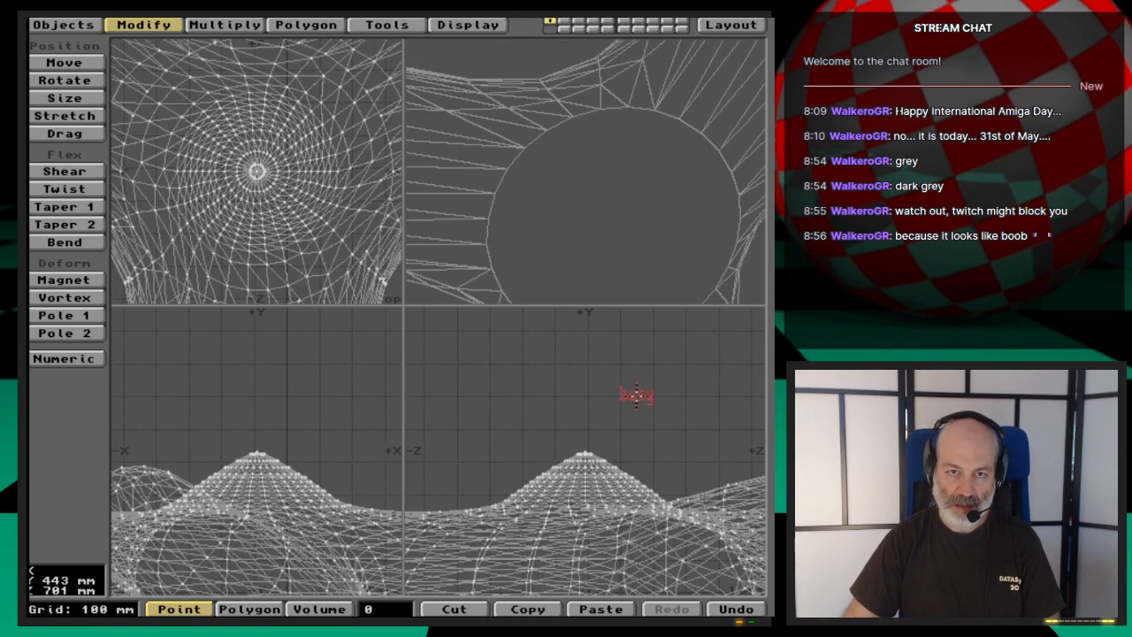
- Examine the hub's tip in the preview from several angles, from the whole hub down to the peak
key(comma)
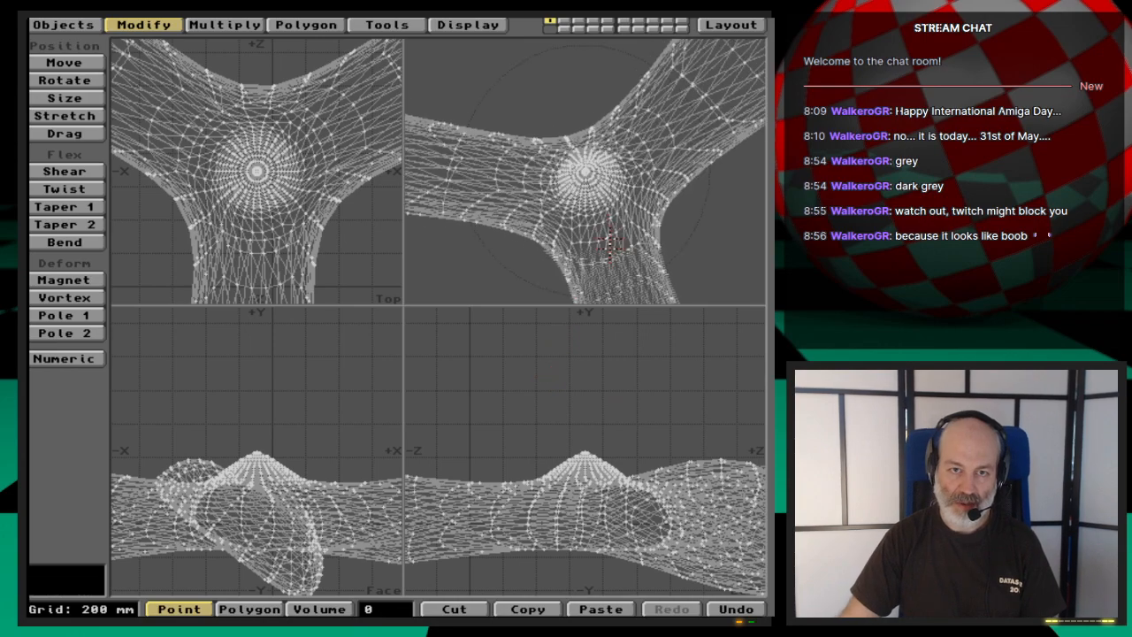
mouse_move(614, 245)
mouse_down()
mouse_move(602, 202)
mouse_move(619, 253)
mouse_move(606, 240)
mouse_up()
key(period)
key(period)
key(period)
key(period)
key(period)
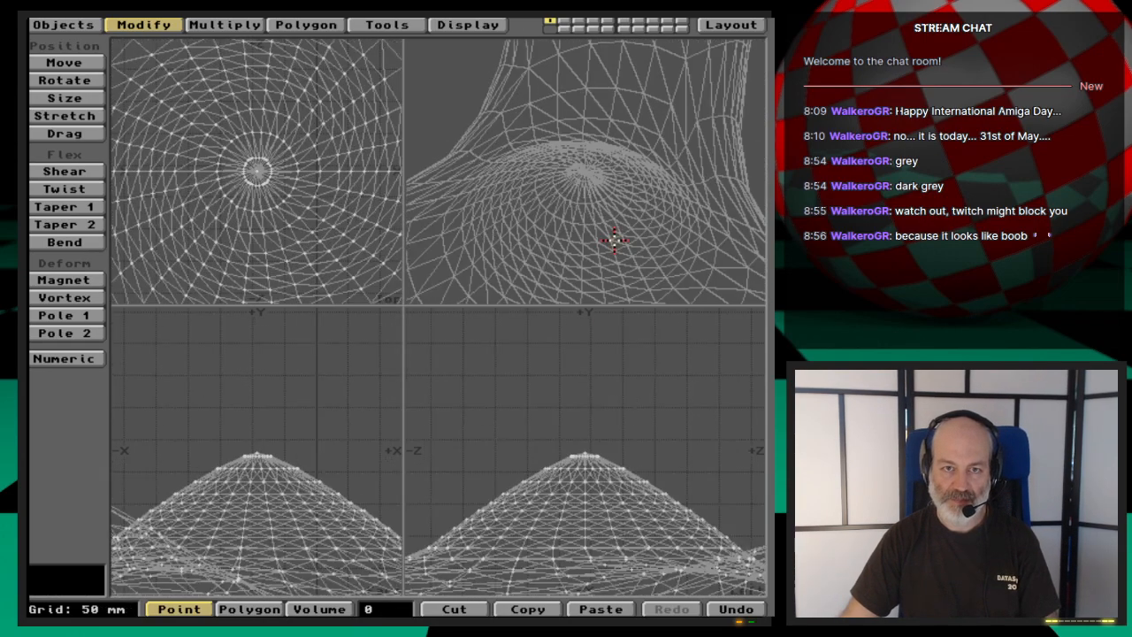
key(period)
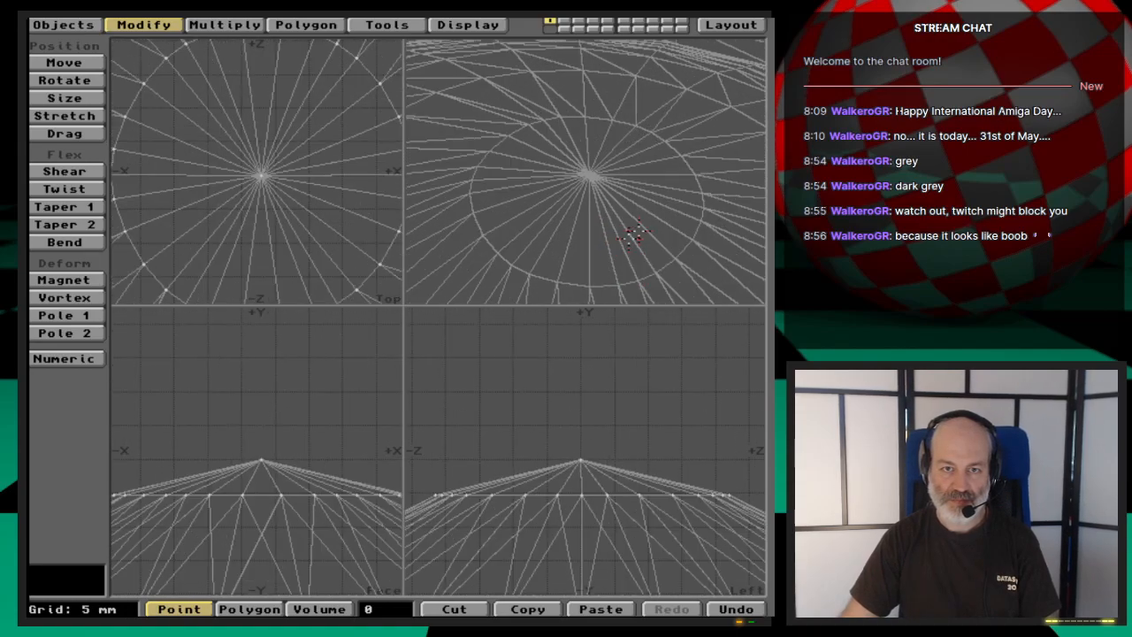
drag(670, 225, 637, 204)
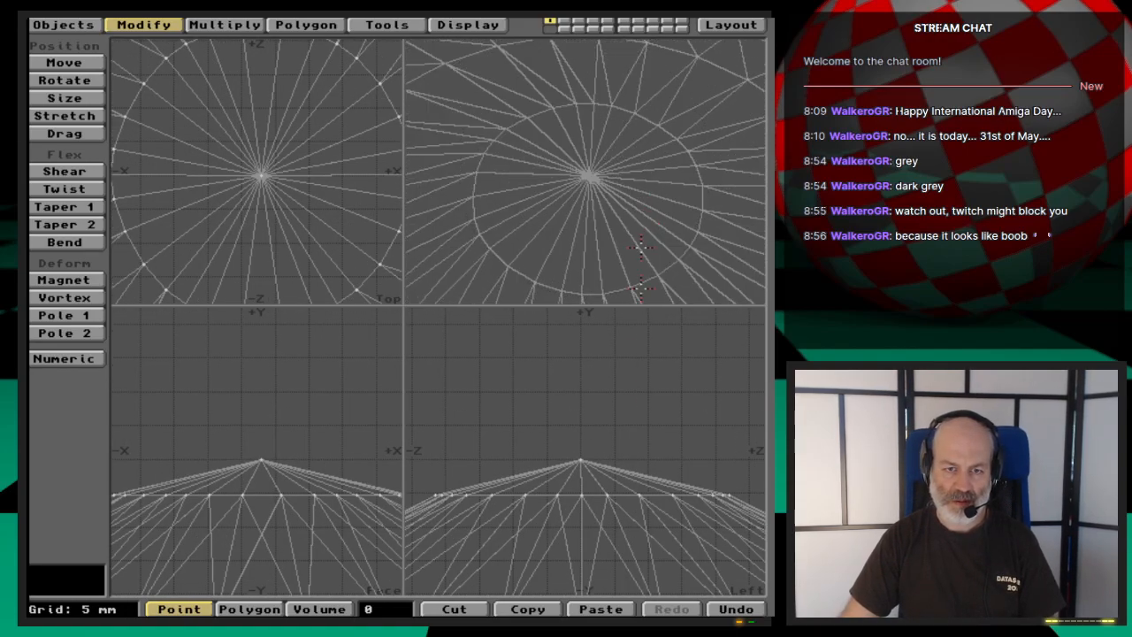
- Select the polygons around the hub's tip and isolate them by hiding all unselected geometry
key(space)
drag(630, 464, 502, 469)
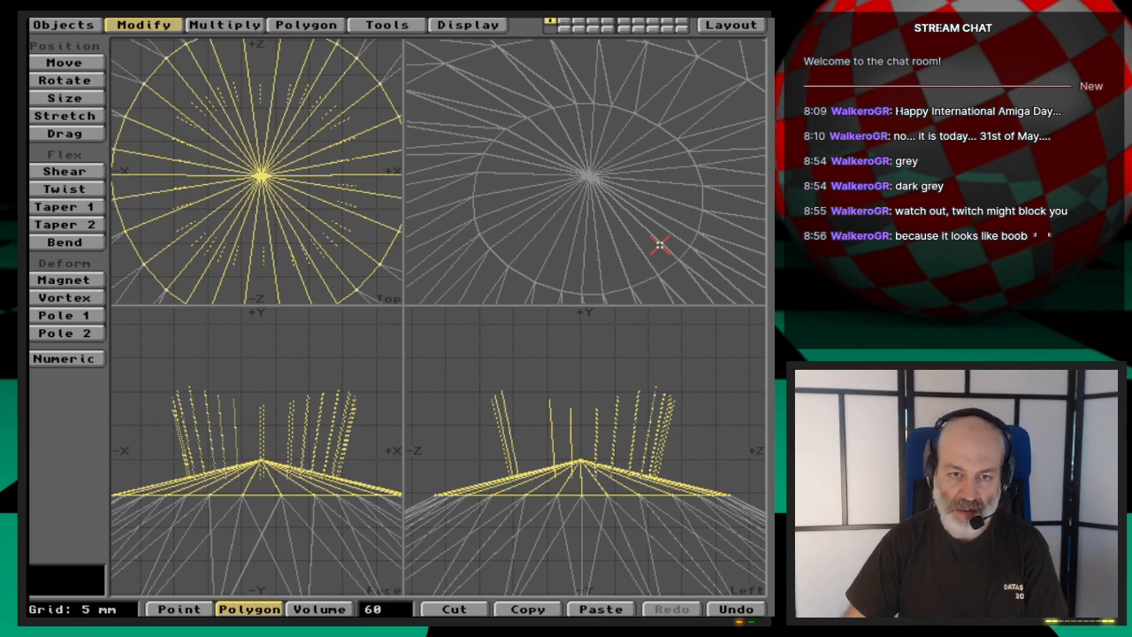
key(equal)
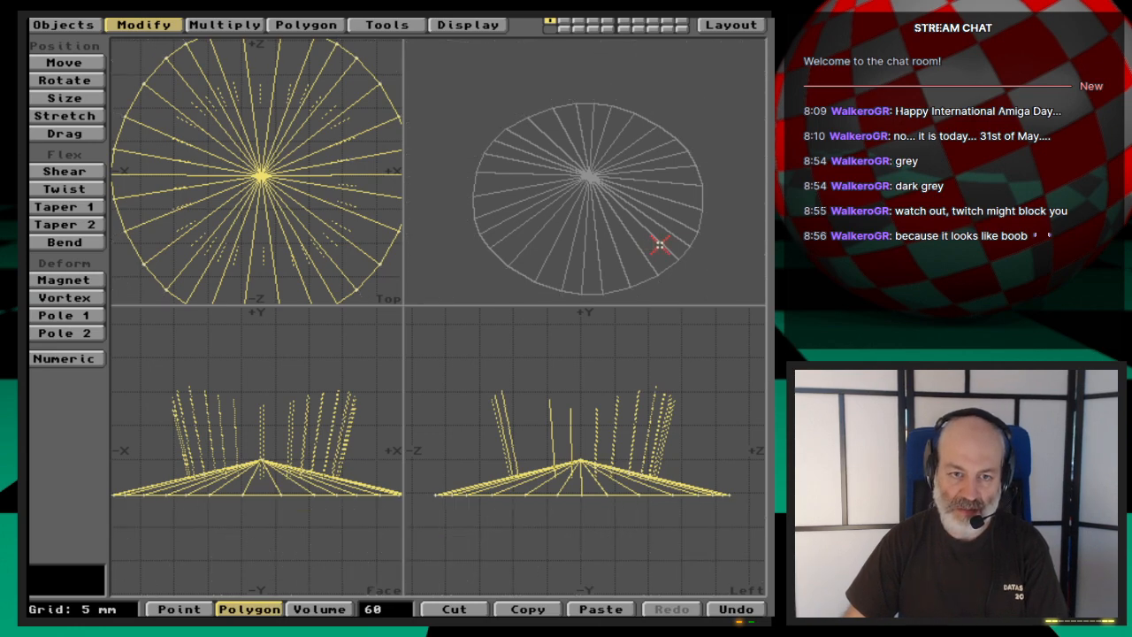
key(slash)
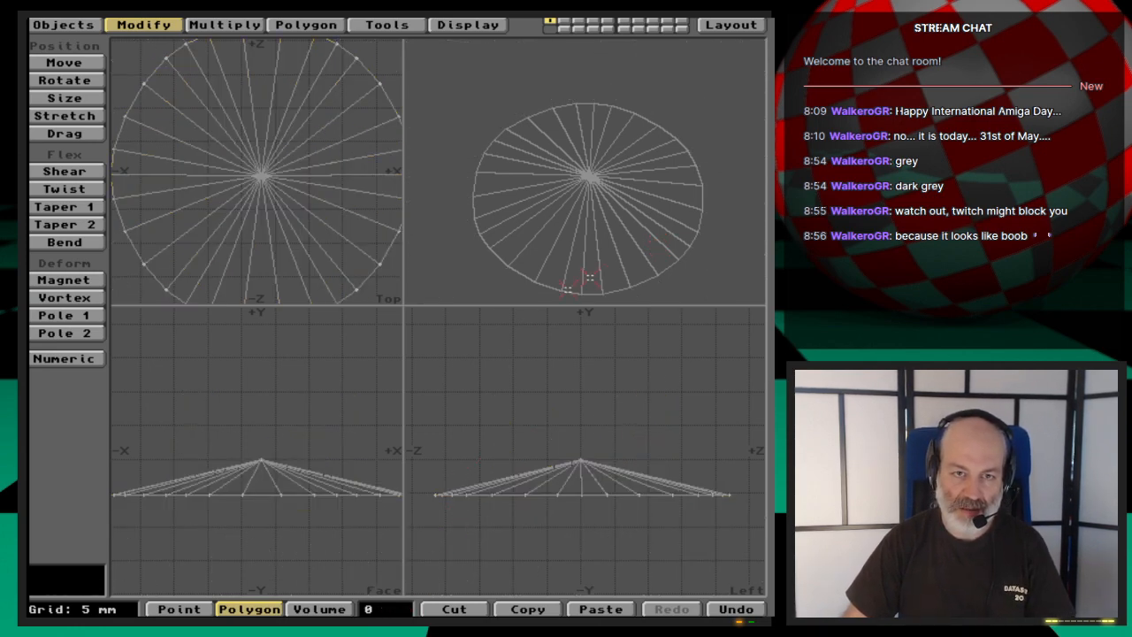
- Inspect the isolated tip polygons and their normals from several angles, clear the selection, and show all geometry again
drag(690, 263, 594, 142)
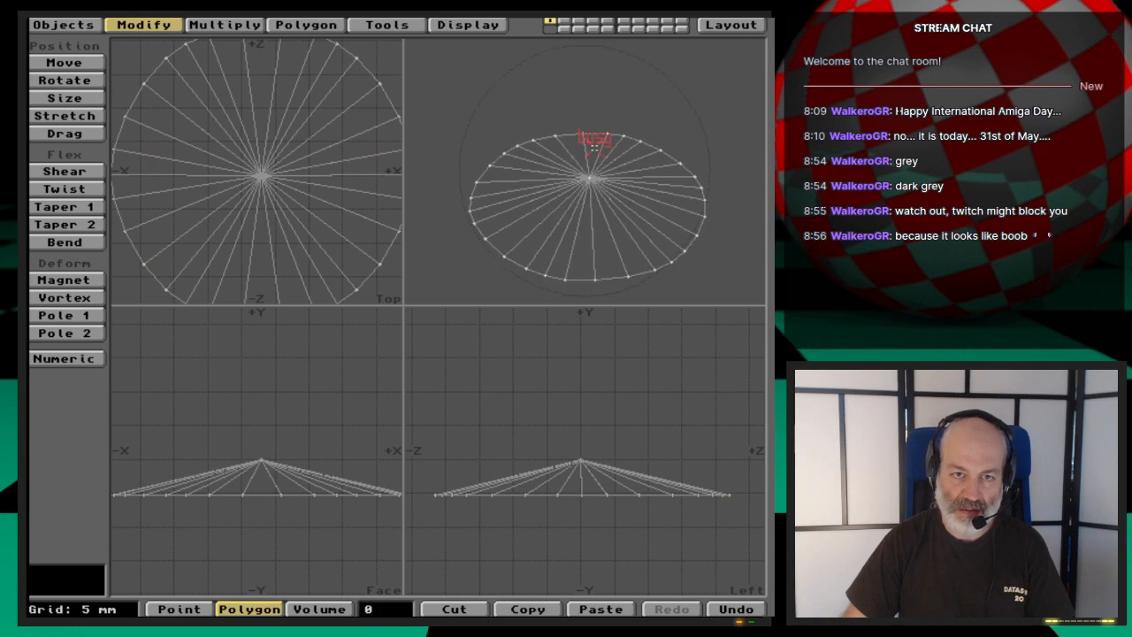
drag(599, 231, 606, 202)
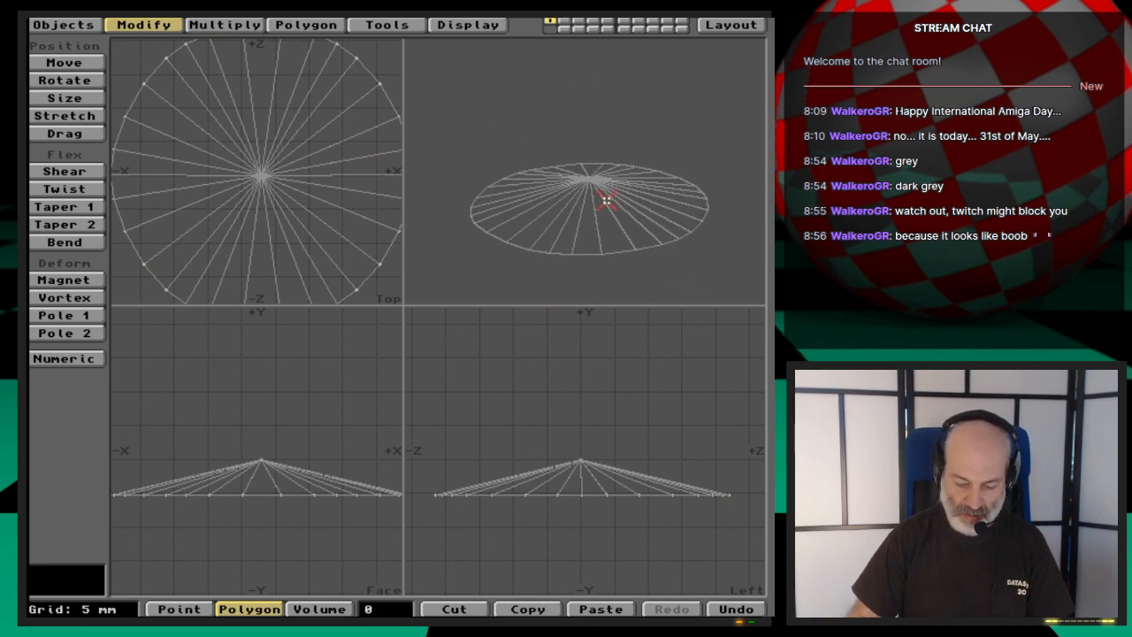
key(shift+apostrophe)
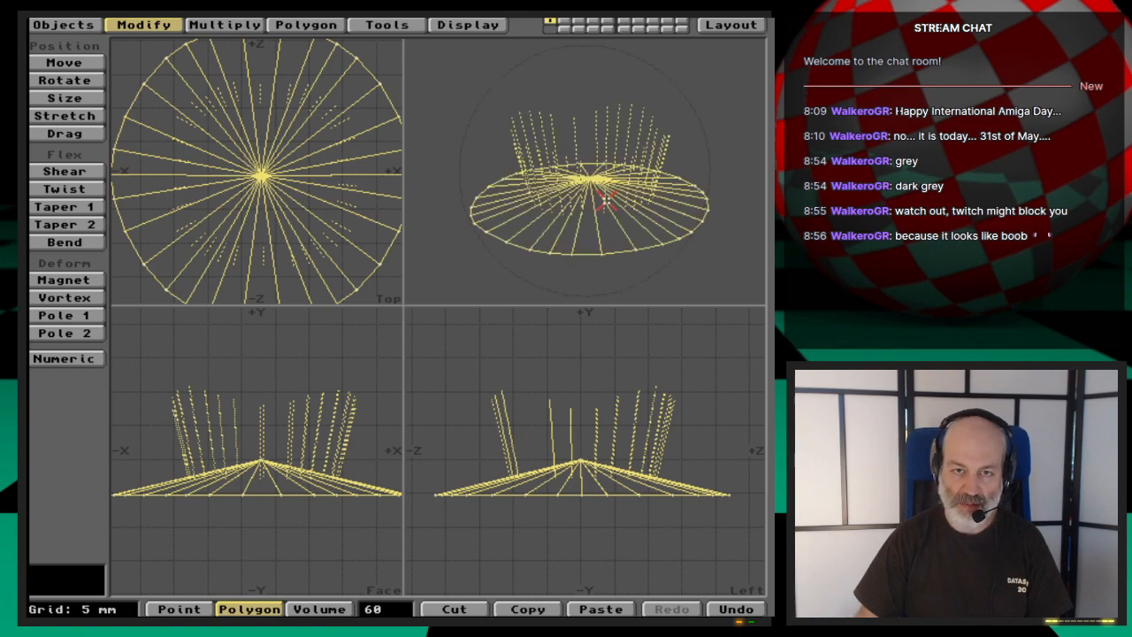
drag(621, 220, 695, 182)
click(415, 605)
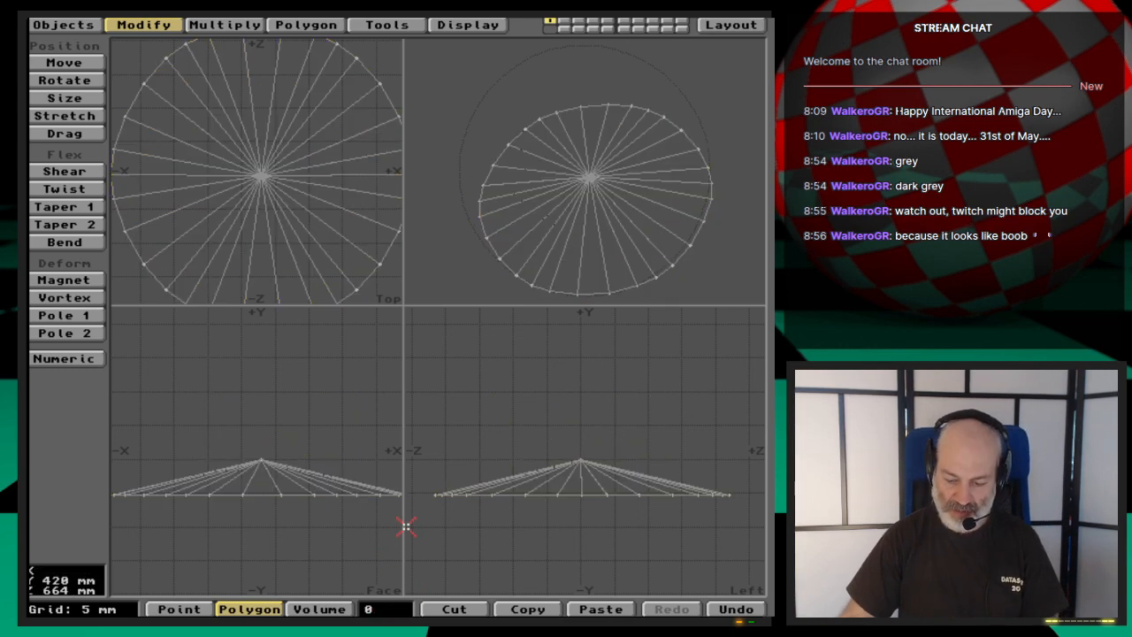
key(backslash)
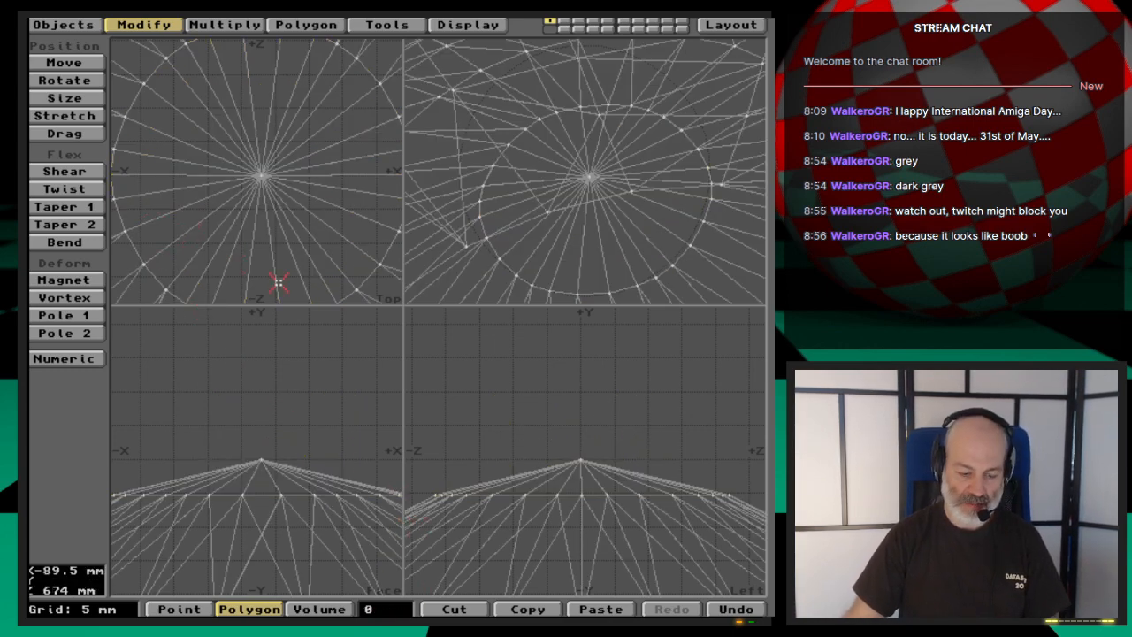
- Export the current layer to replace the object Propeller_polys2, switch to Layout, and render the hub close-up
click(40, 24)
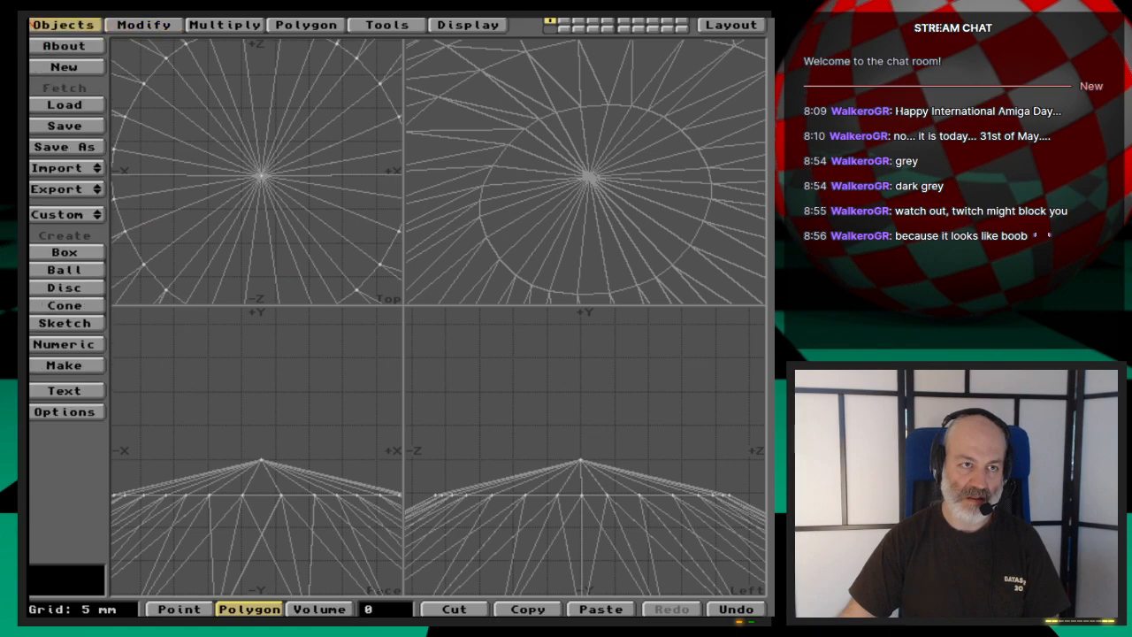
click(97, 187)
click(84, 187)
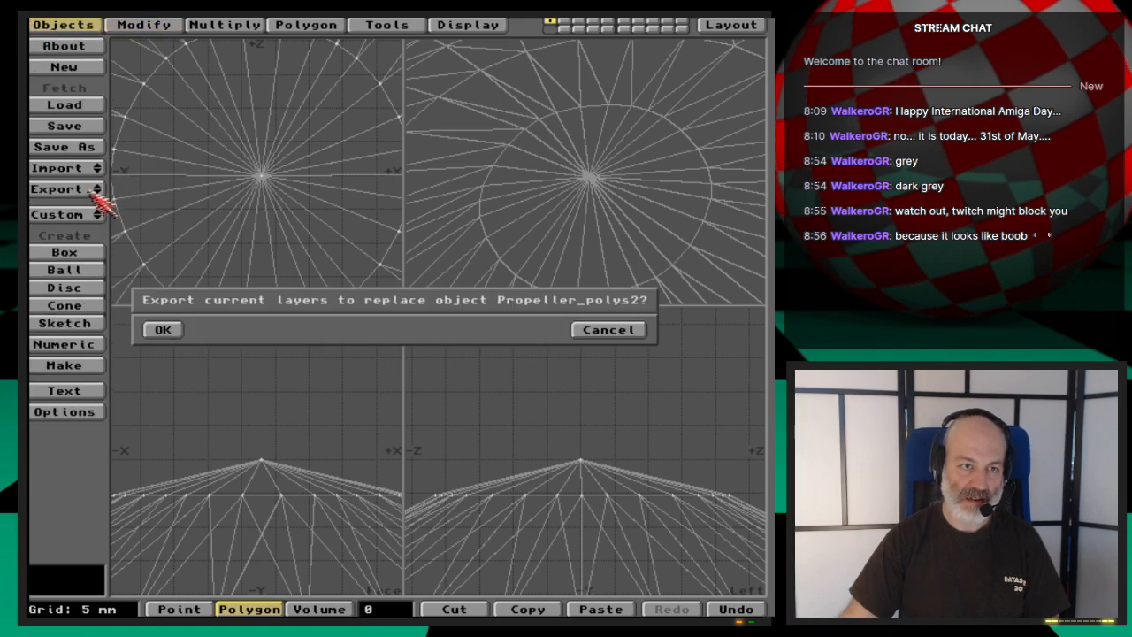
click(175, 329)
click(732, 26)
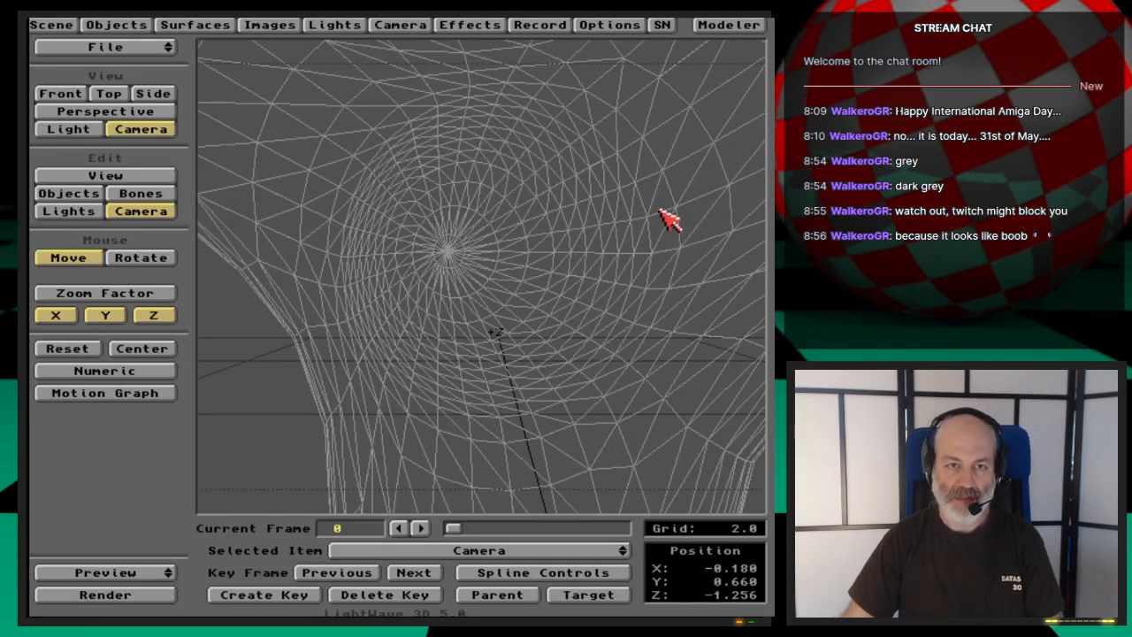
key(F9)
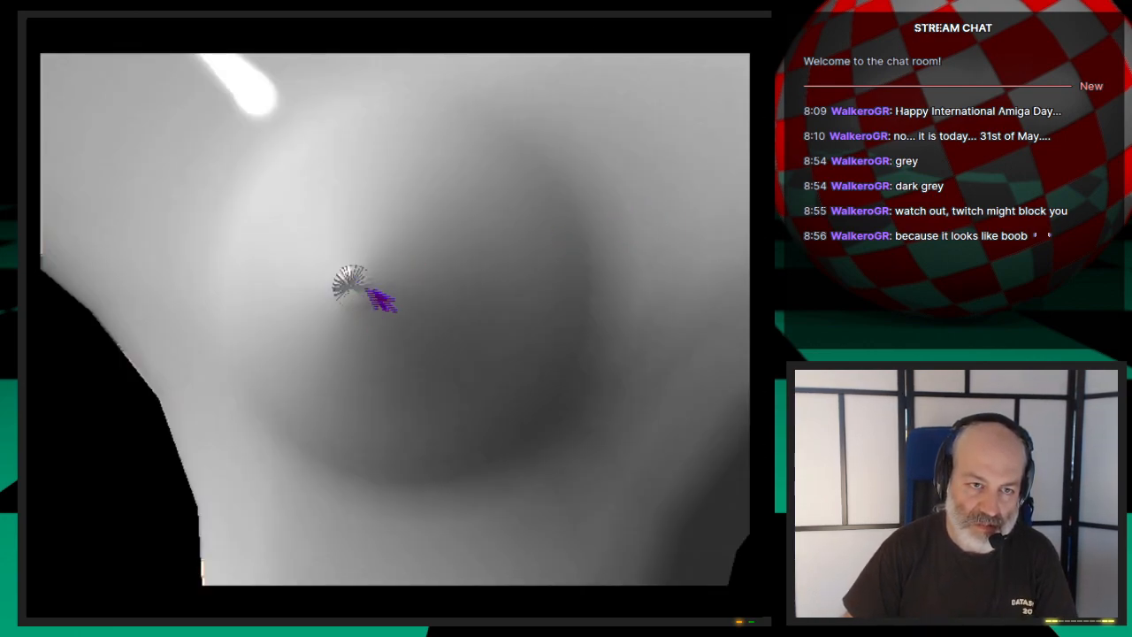
key(Escape)
key(Escape)
- Switch back to Modeler and merge the propeller's duplicate points with the default Merge Points settings
click(731, 26)
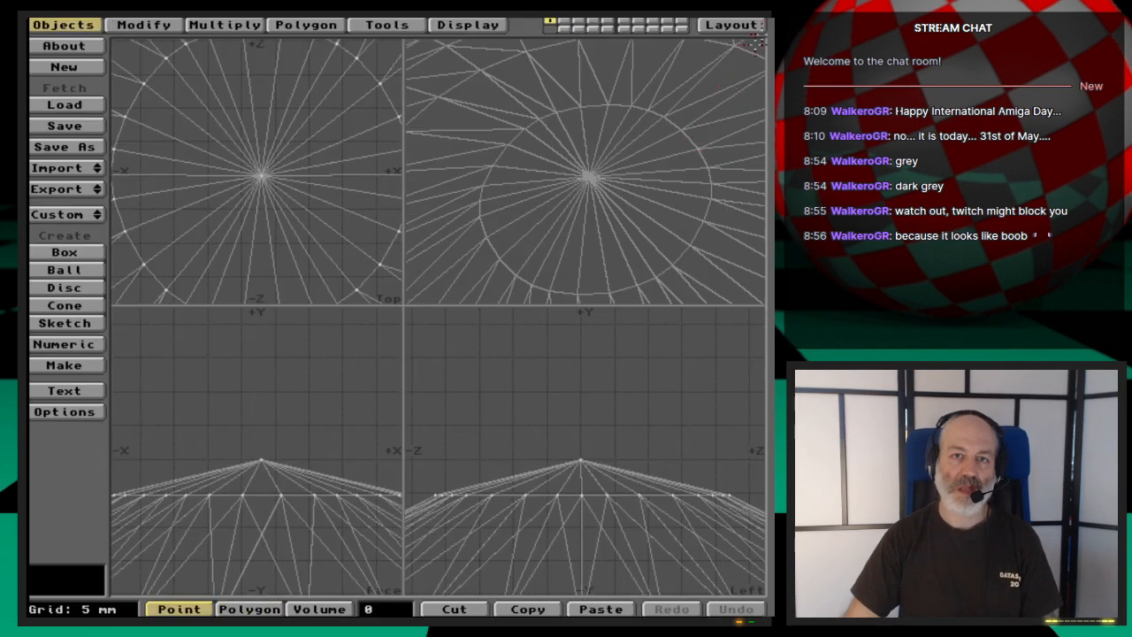
key(space)
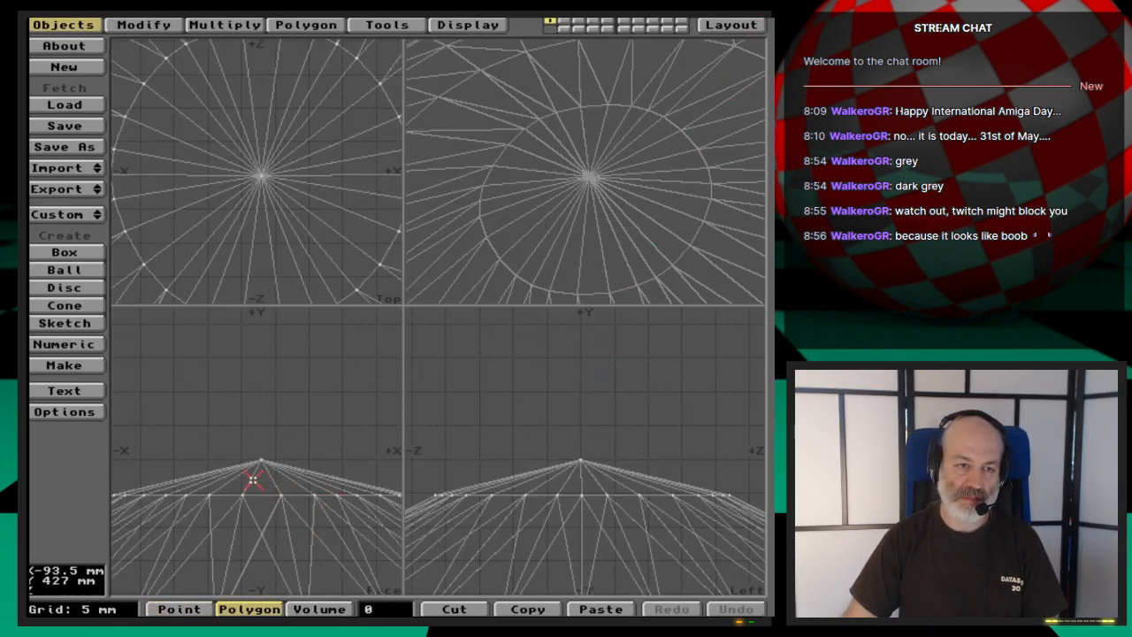
click(253, 477)
click(252, 479)
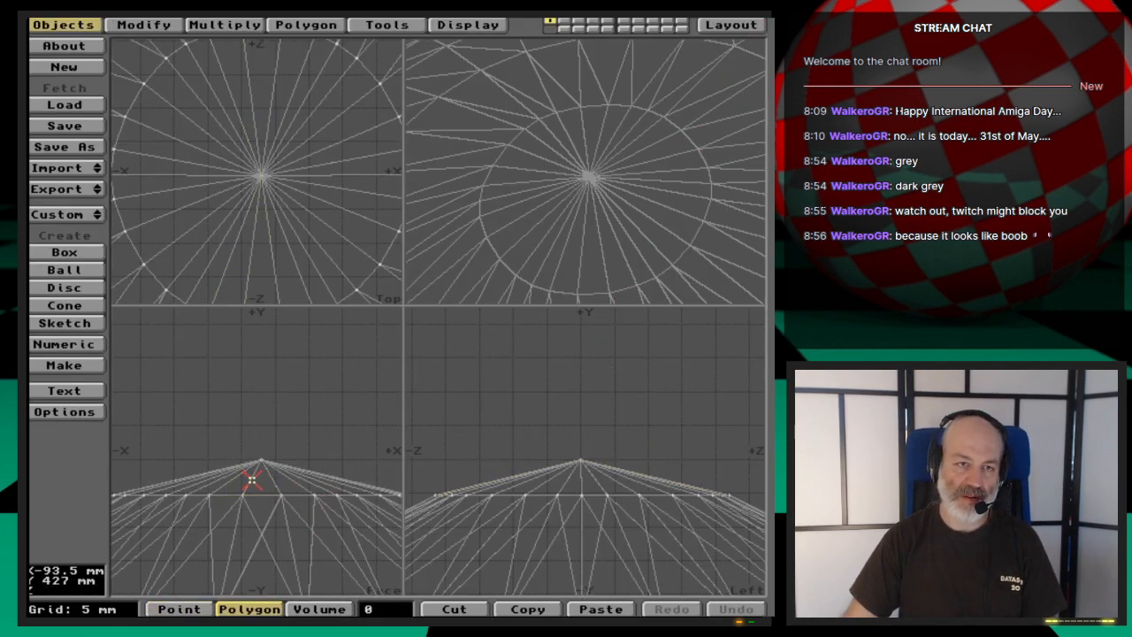
key(m)
key(Return)
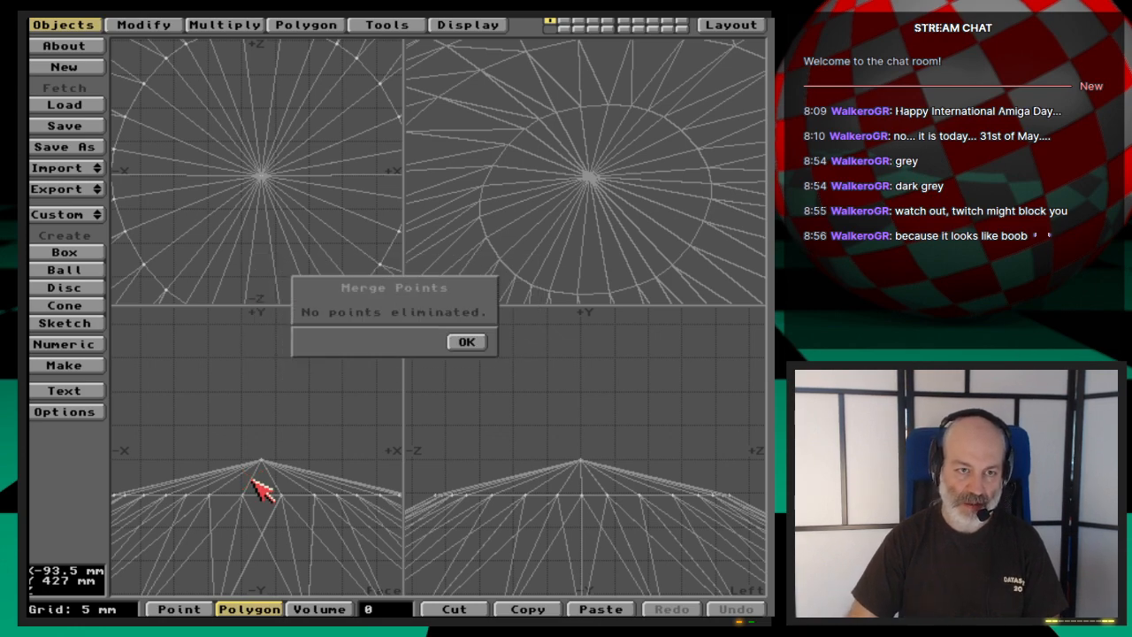
key(Return)
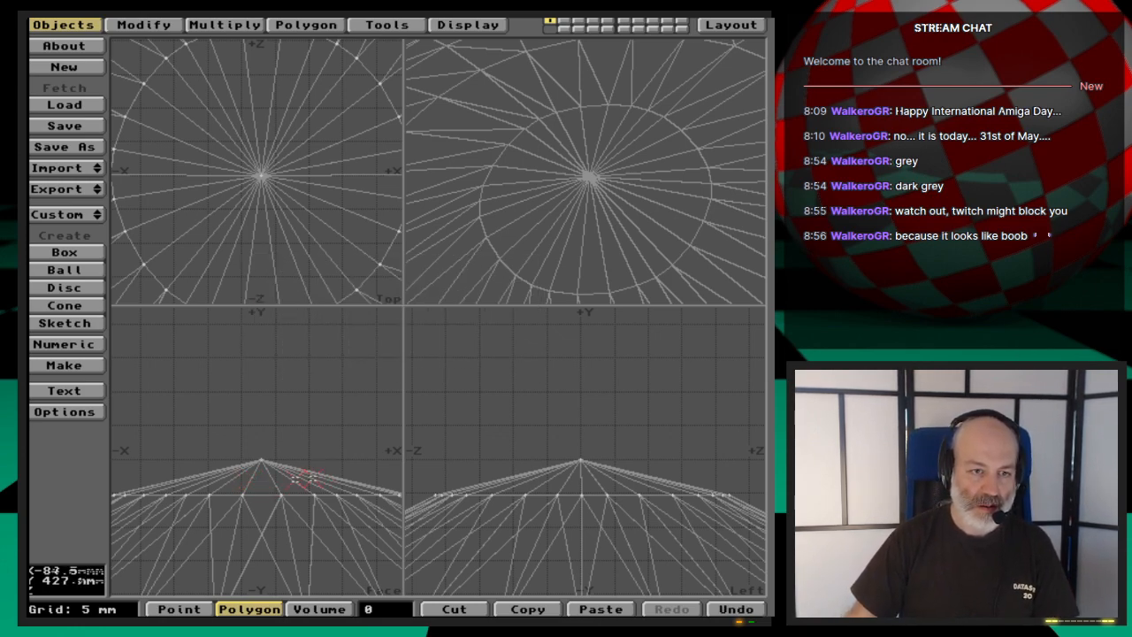
- Select the polygons around the hub's tip, then unify and align them
drag(335, 464, 192, 466)
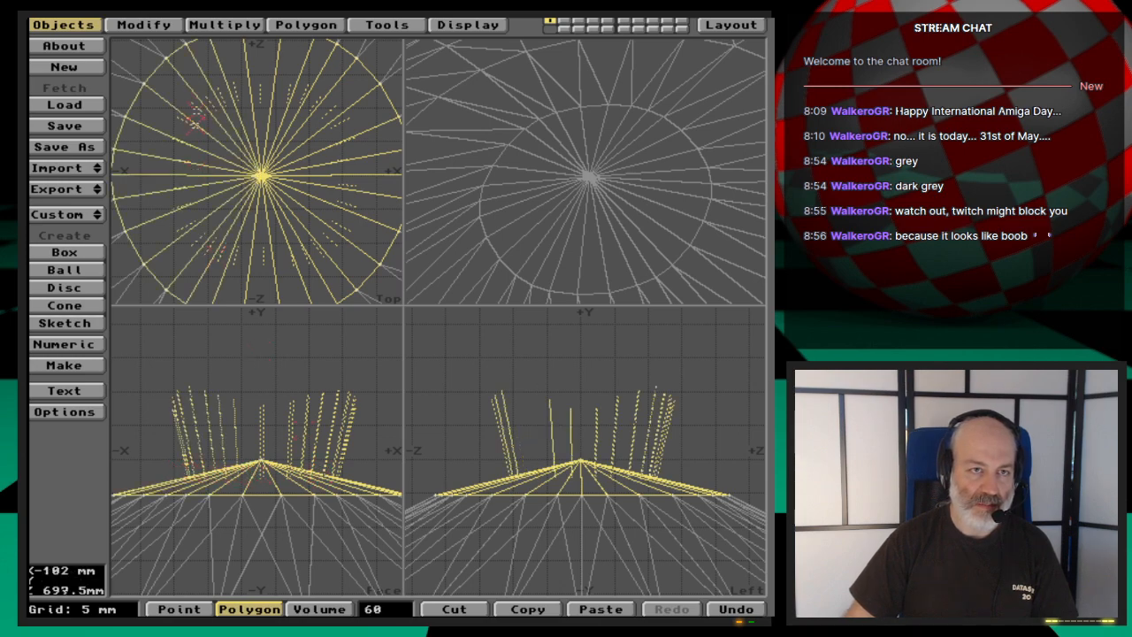
click(305, 24)
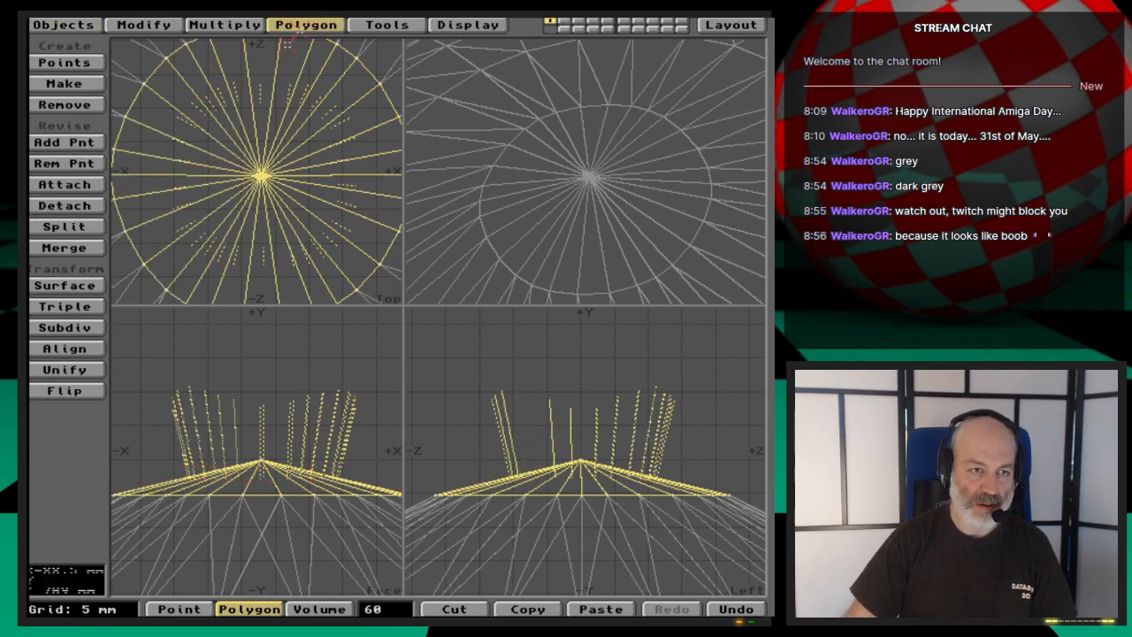
click(84, 370)
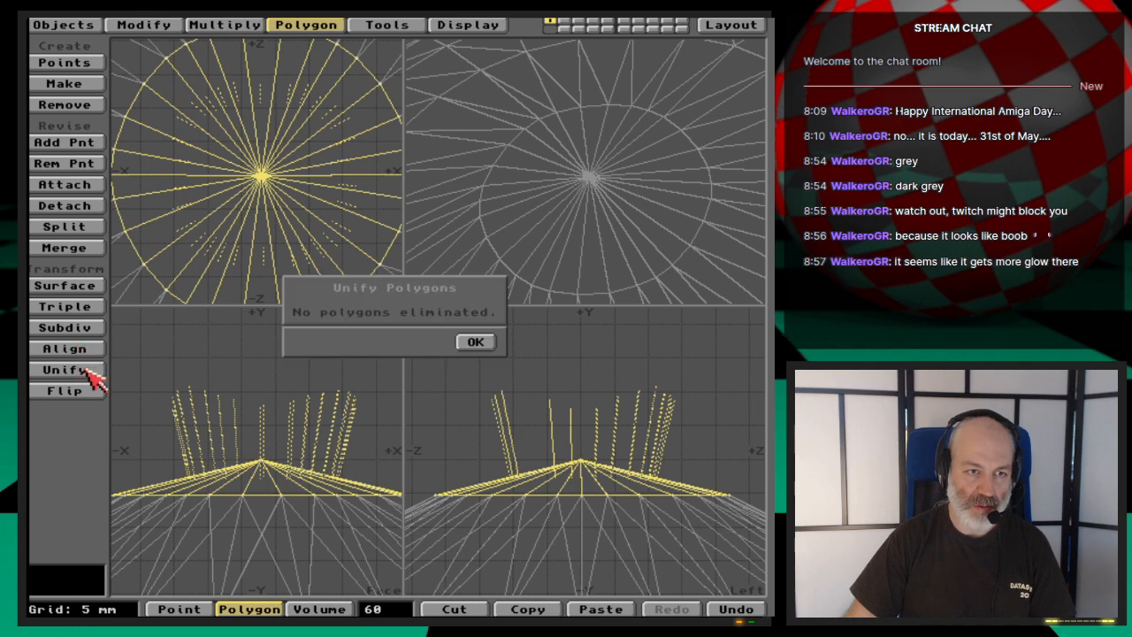
click(475, 343)
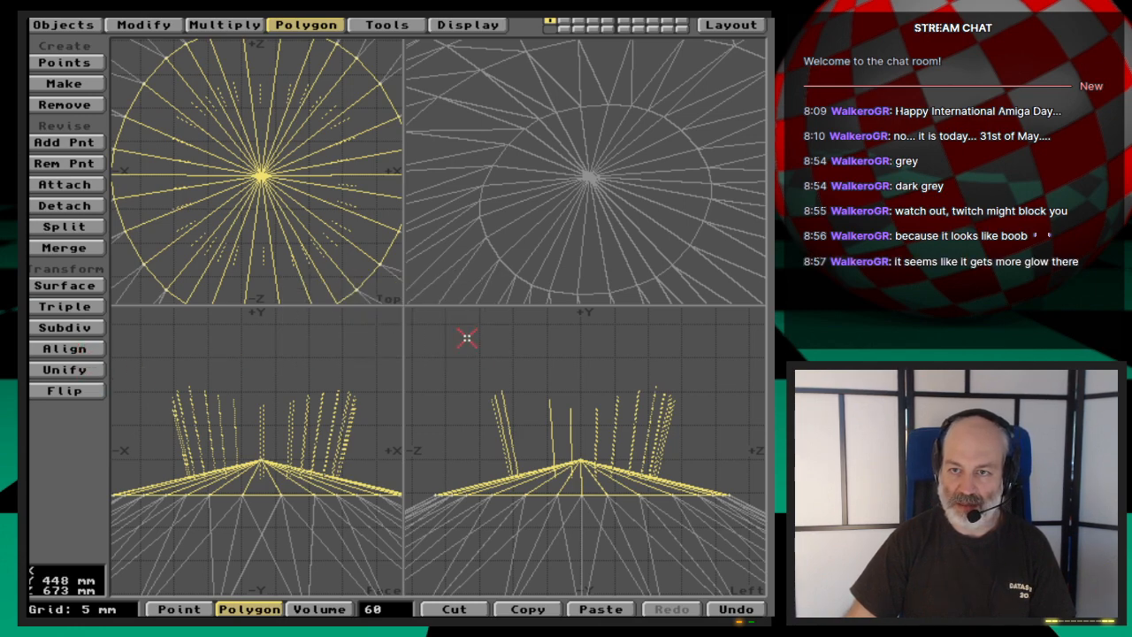
click(69, 348)
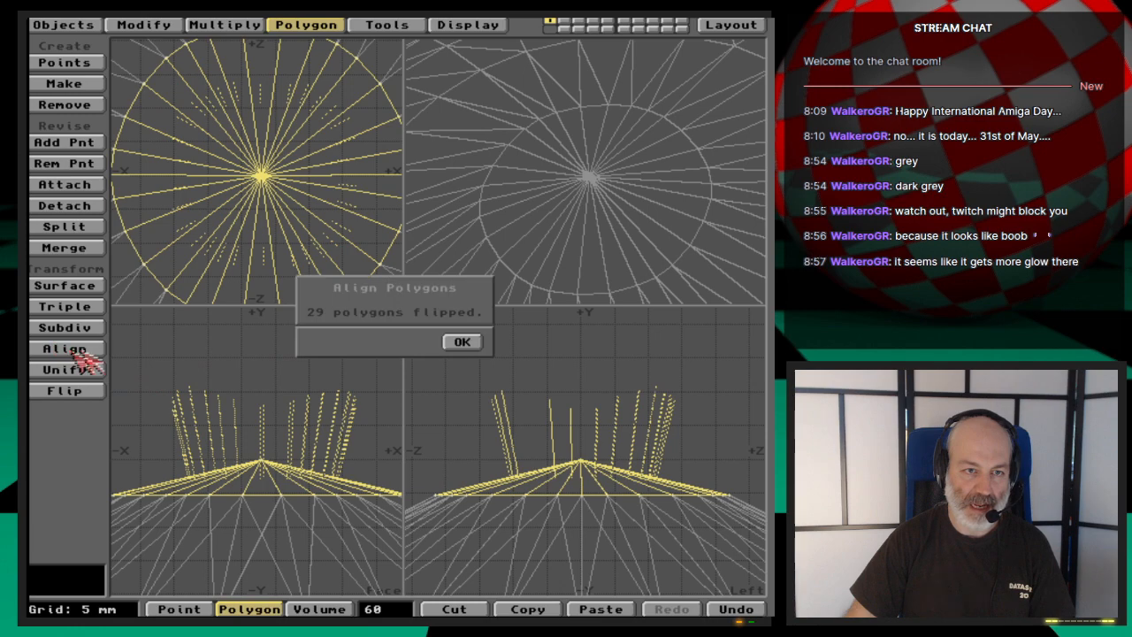
click(467, 344)
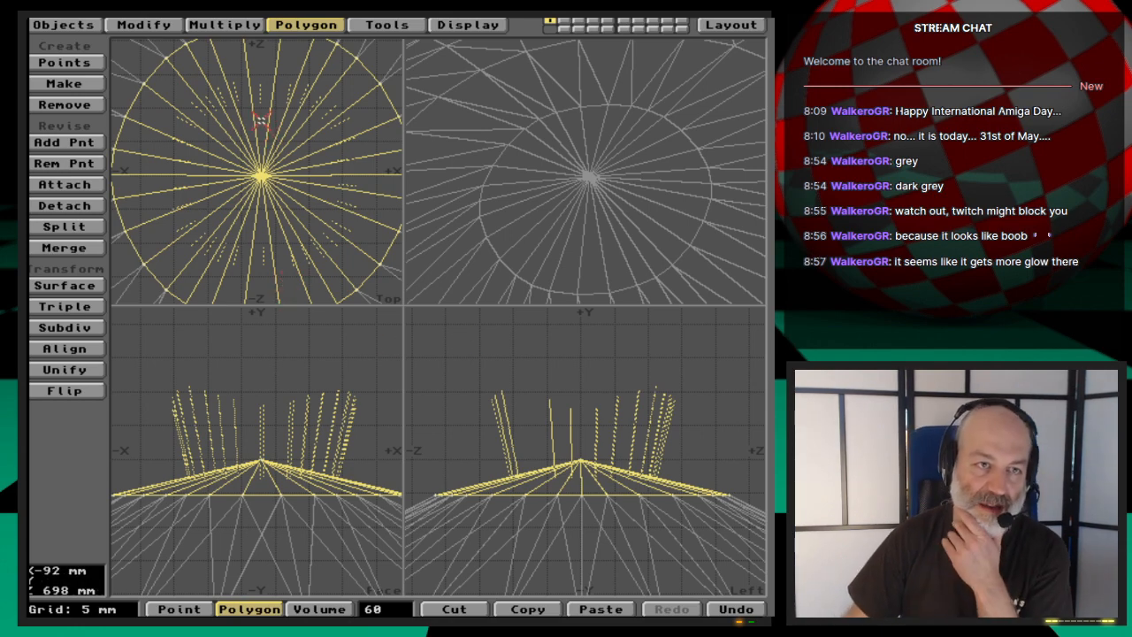
- Clear the selection and check the normals of a few neighbouring tip polygons up close, leaving nothing selected
click(383, 609)
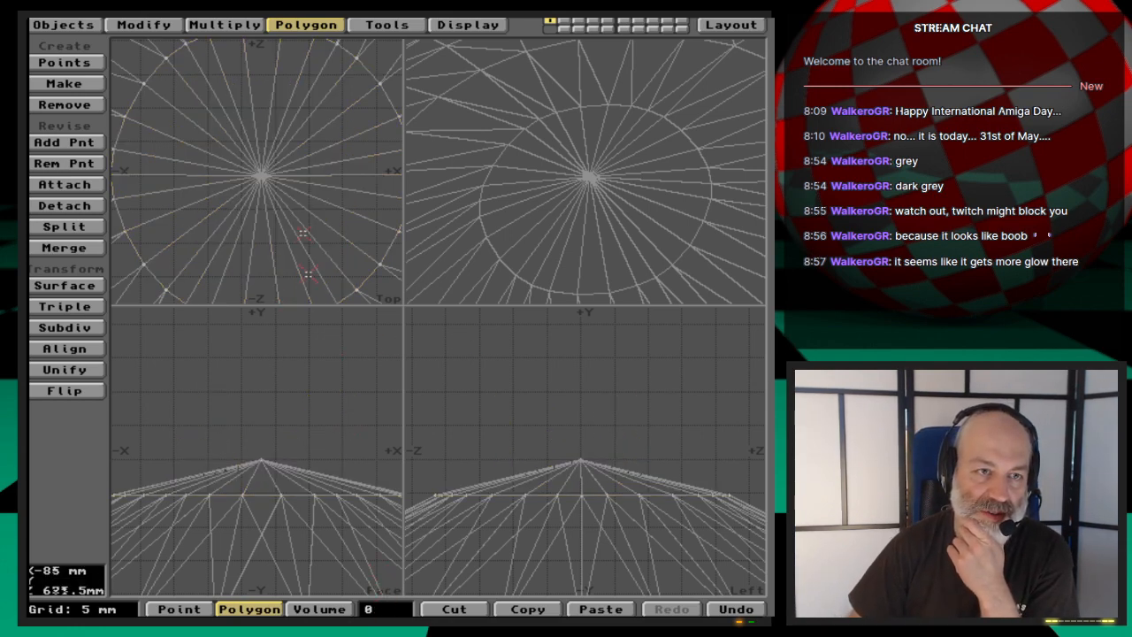
click(252, 89)
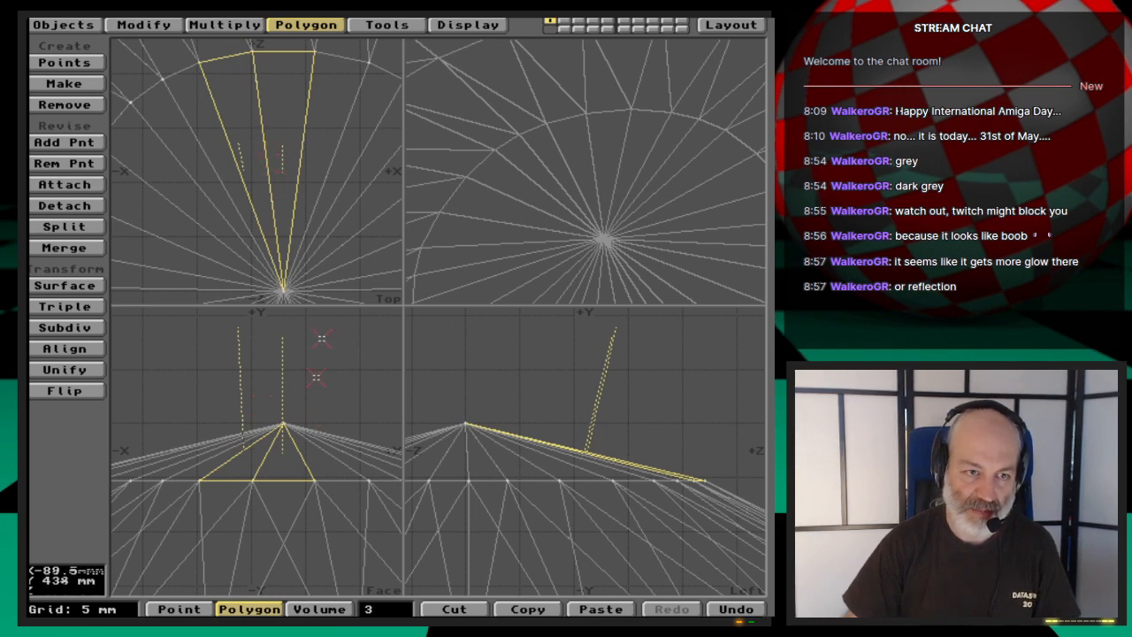
click(397, 610)
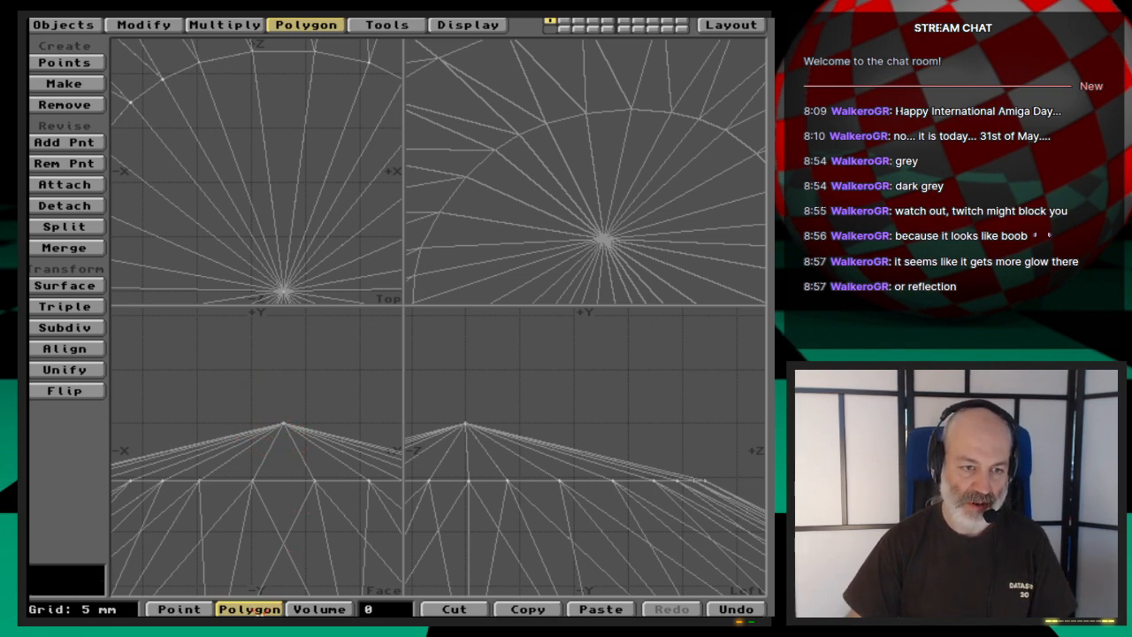
- Select the one-vertex polygon through the polygon statistics, delete it, and check the hub's tip
key(w)
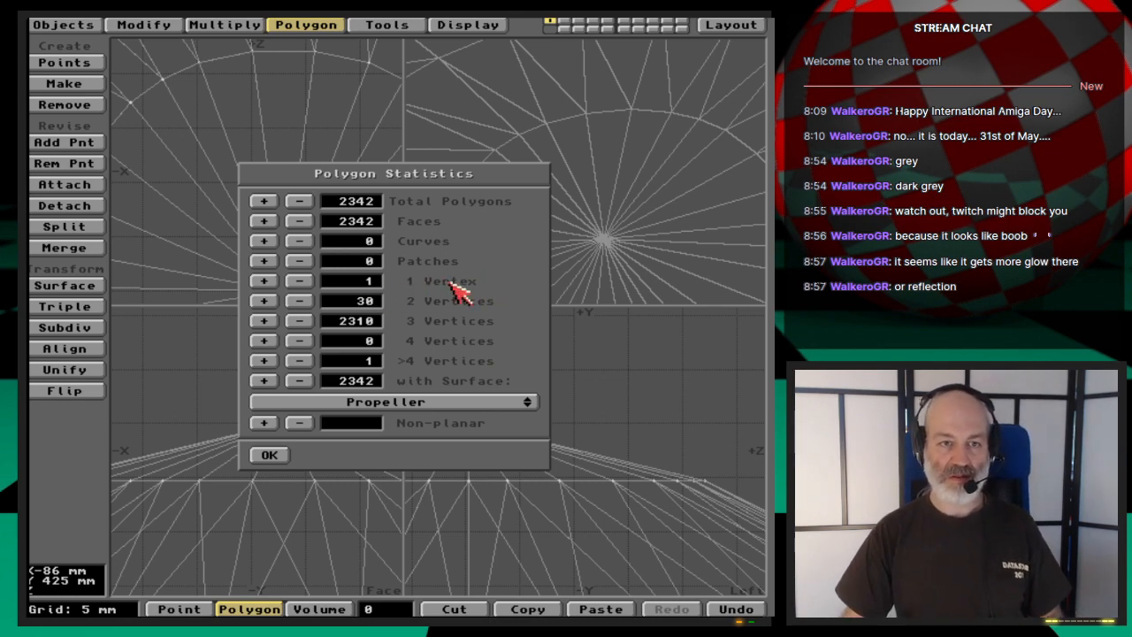
click(263, 281)
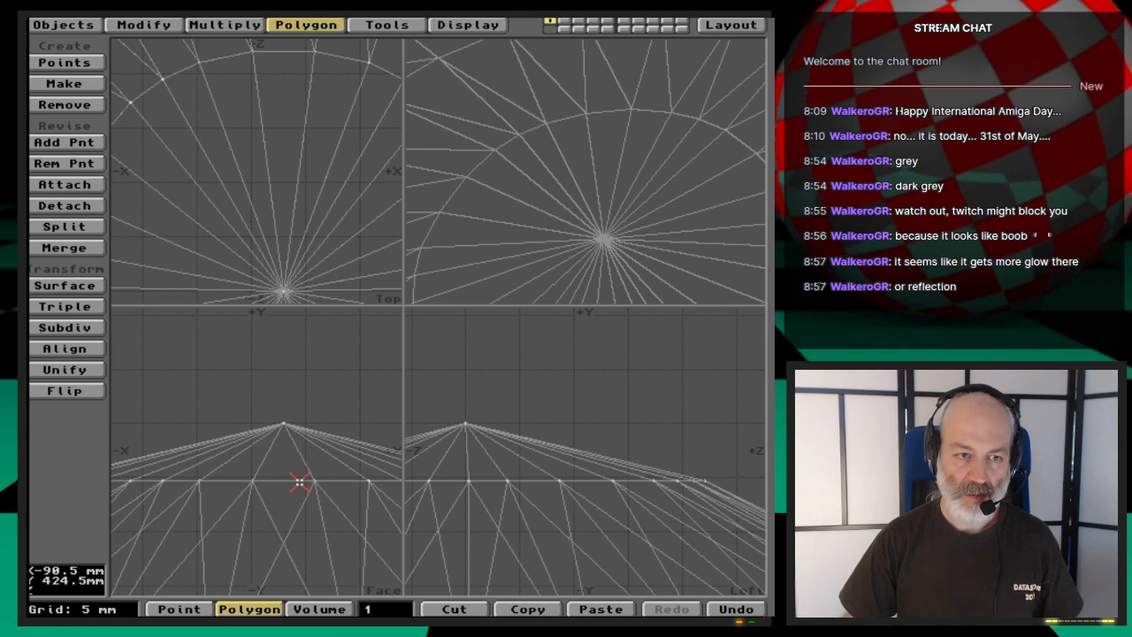
key(a)
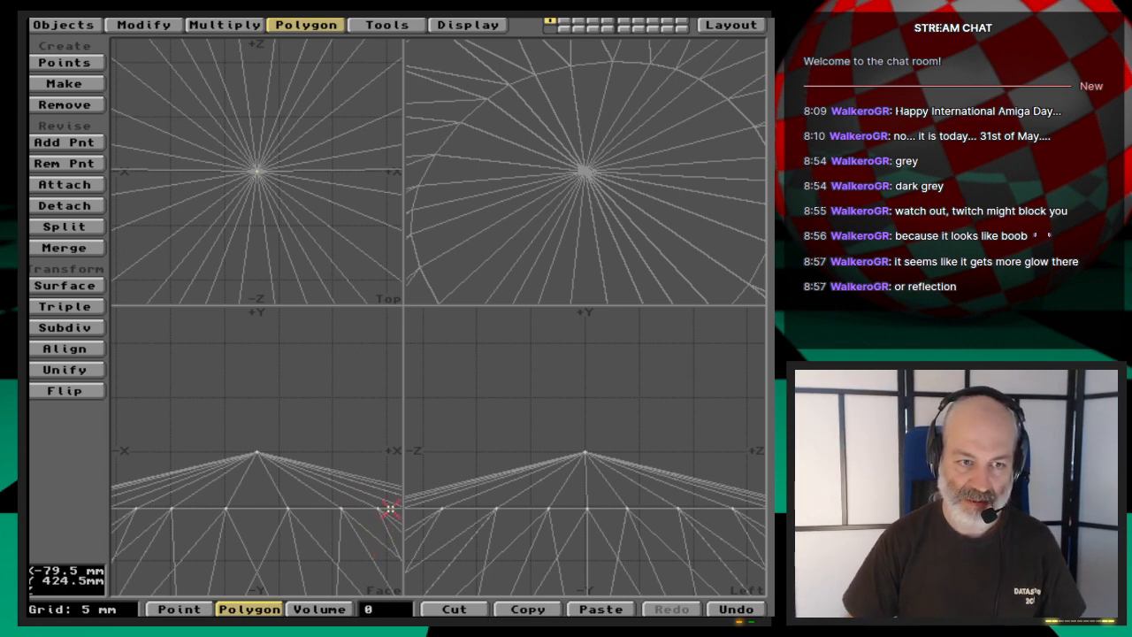
- Select all two-vertex polygons through the polygon statistics, cut them from the propeller and paste them into layer 2
key(w)
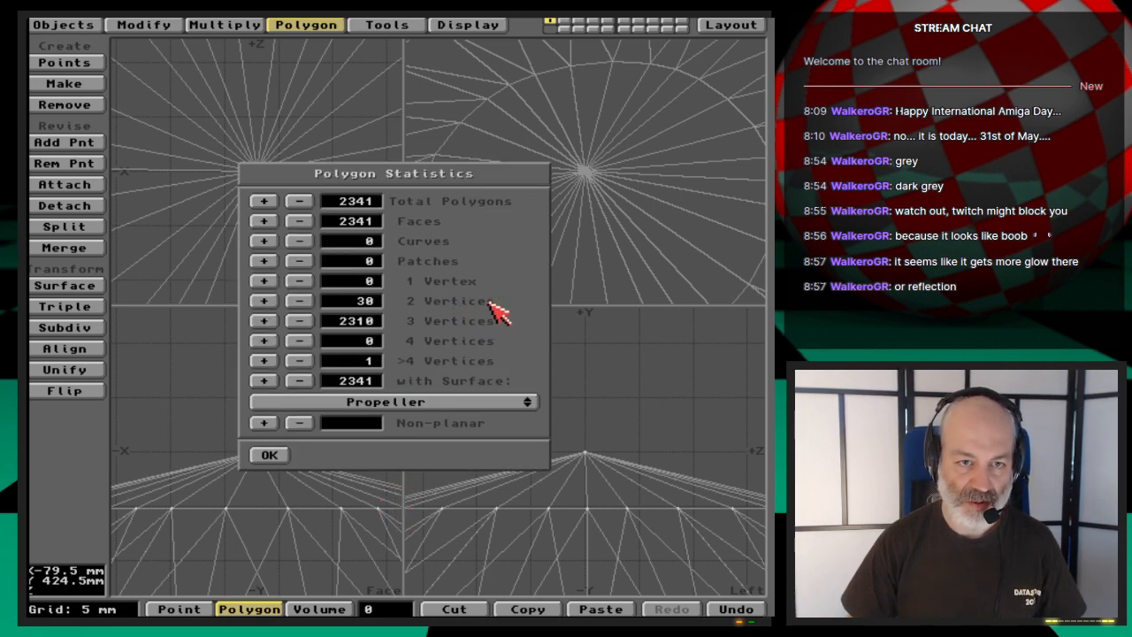
click(263, 301)
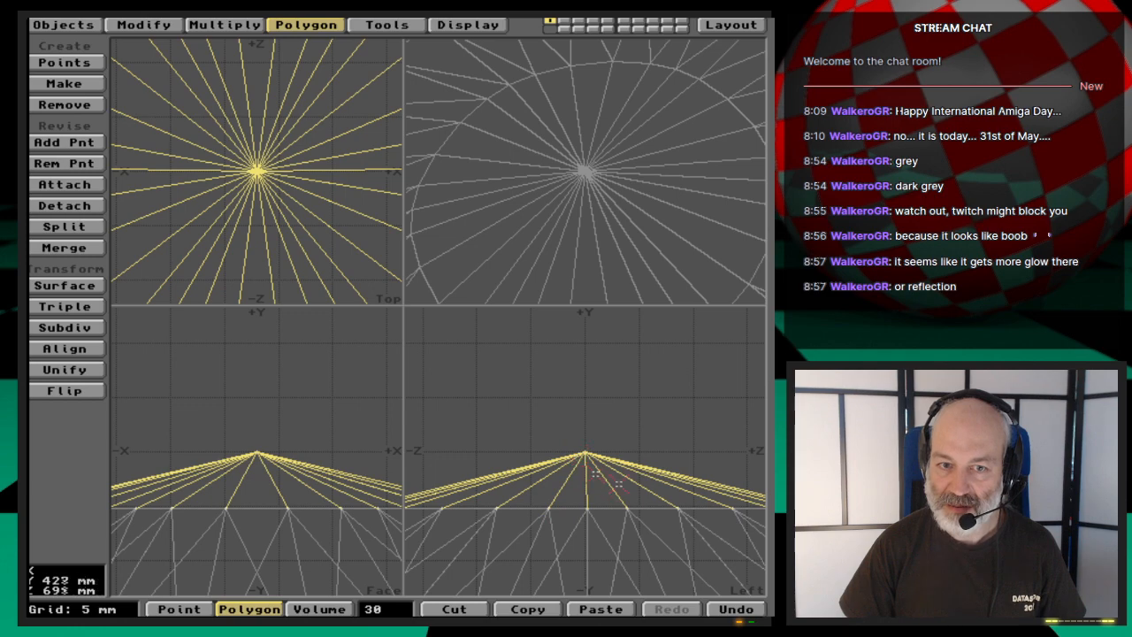
key(slash)
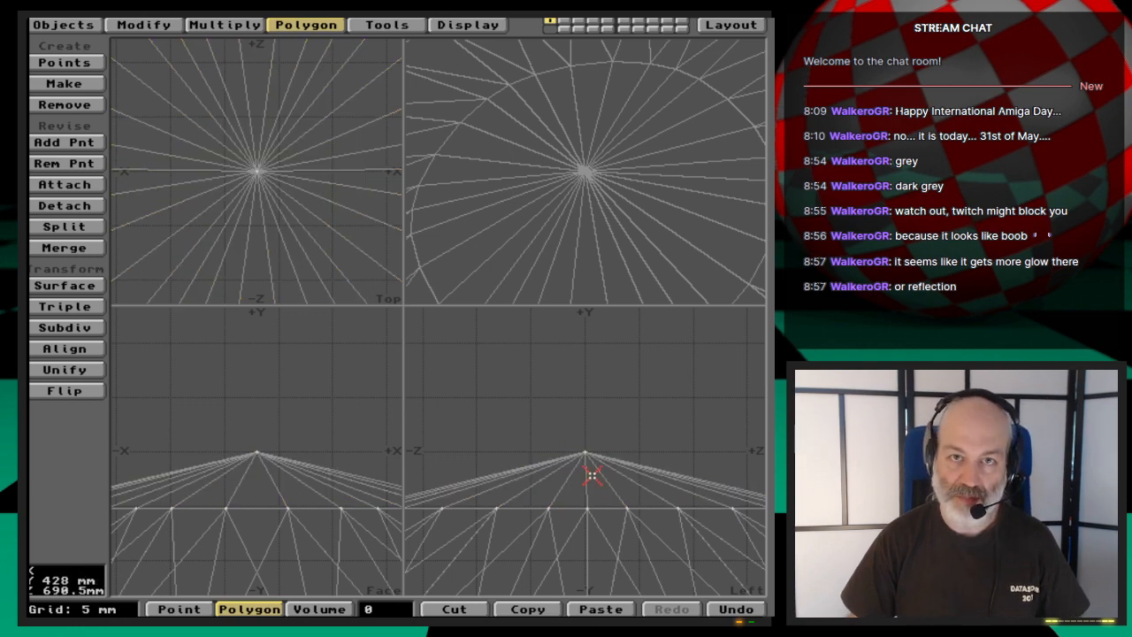
key(2)
key(v)
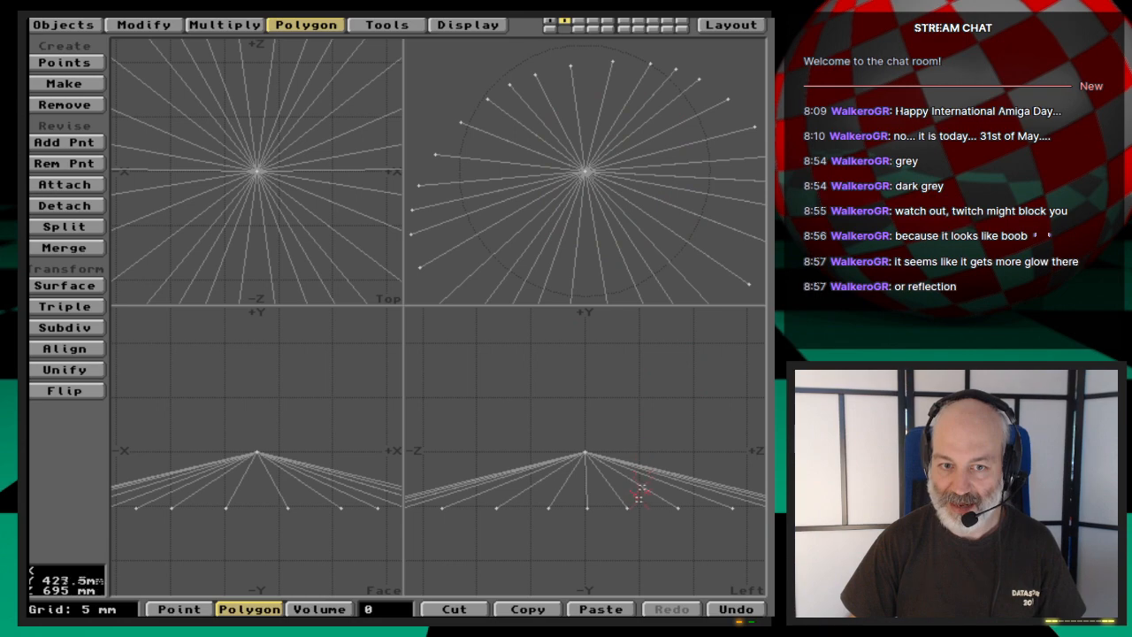
- Check one of the two-vertex polygons in layer 2, delete them all and return to layer 1
click(618, 499)
click(618, 499)
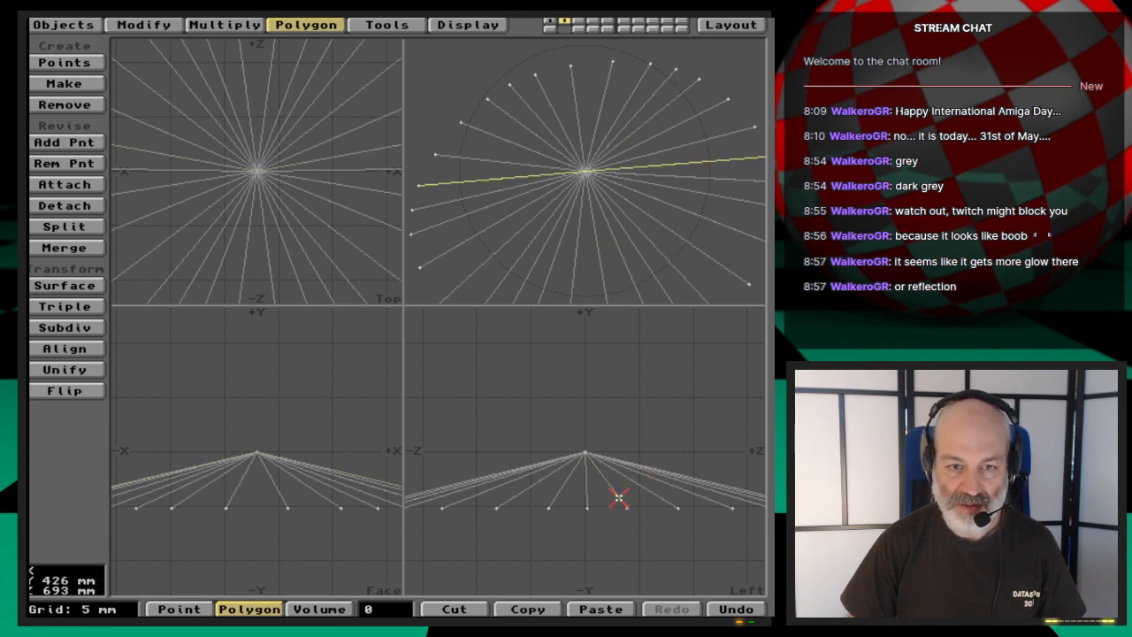
key(Delete)
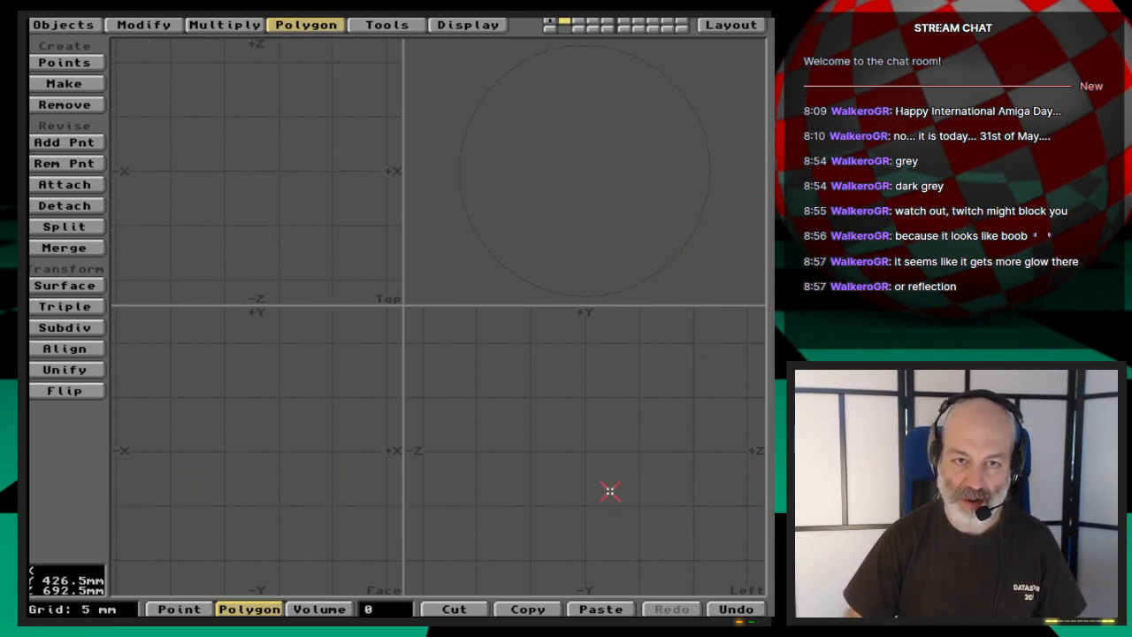
key(1)
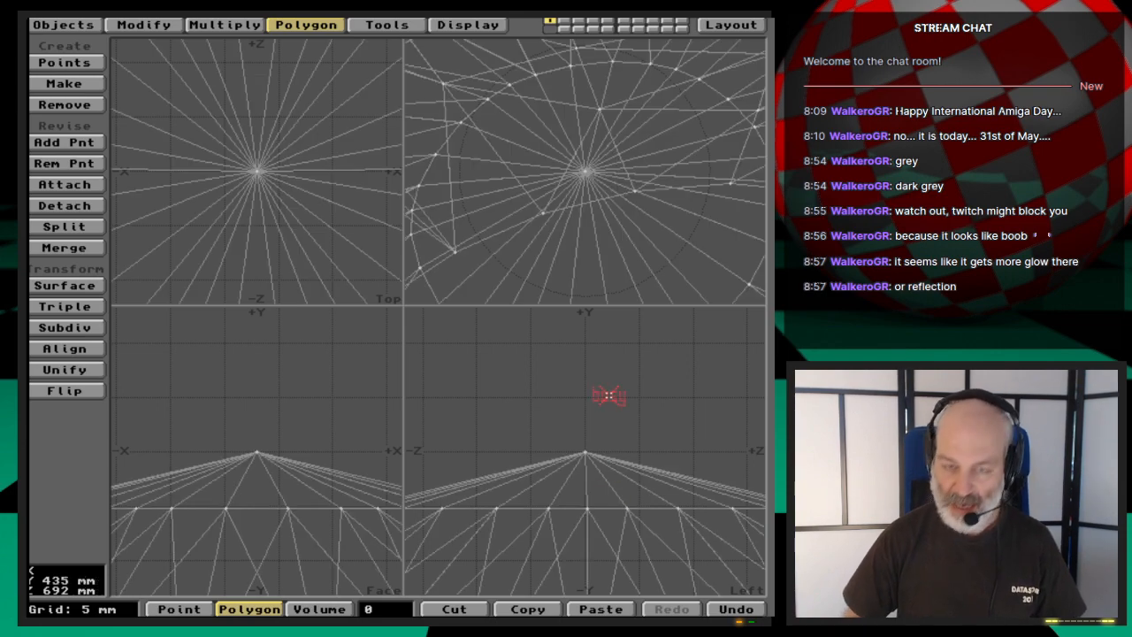
- Export the cleaned propeller layer to Layout, replacing the object Propeller_polys2
key(comma)
key(comma)
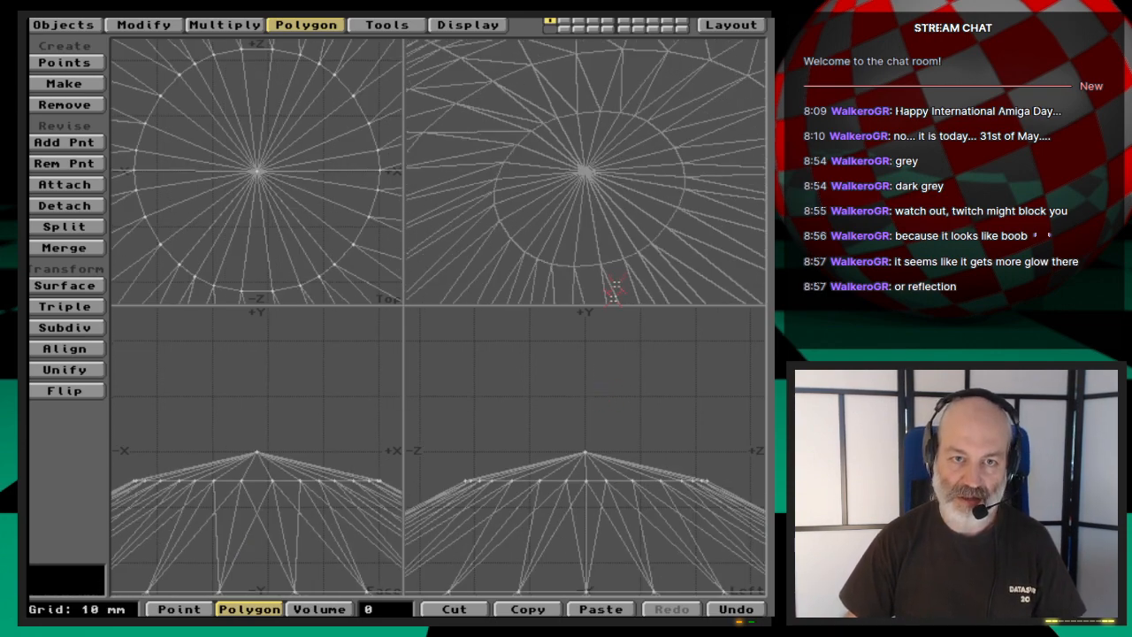
drag(619, 268, 654, 239)
click(65, 26)
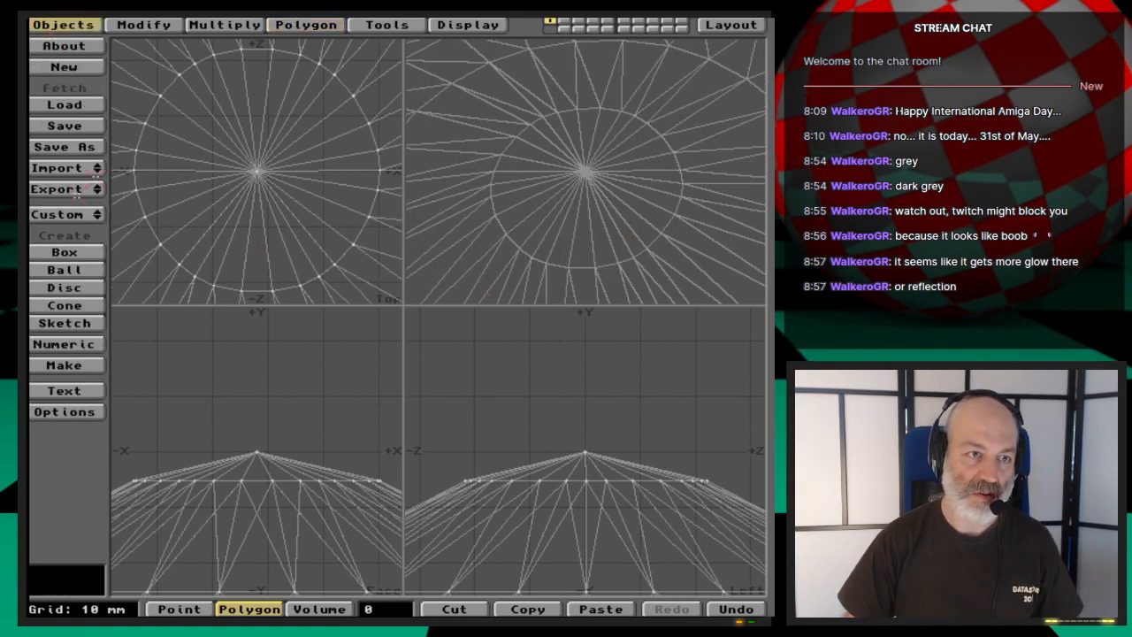
drag(88, 189, 95, 193)
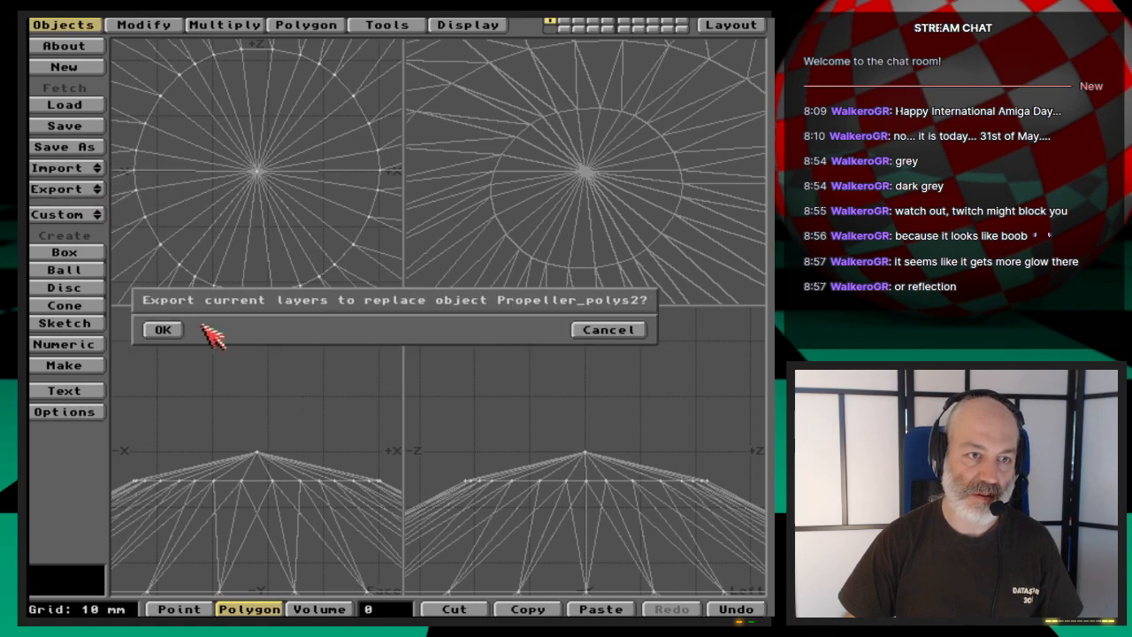
click(169, 333)
- Switch to Layout, render the close-up of the hub to check its shading, and close the render
click(756, 23)
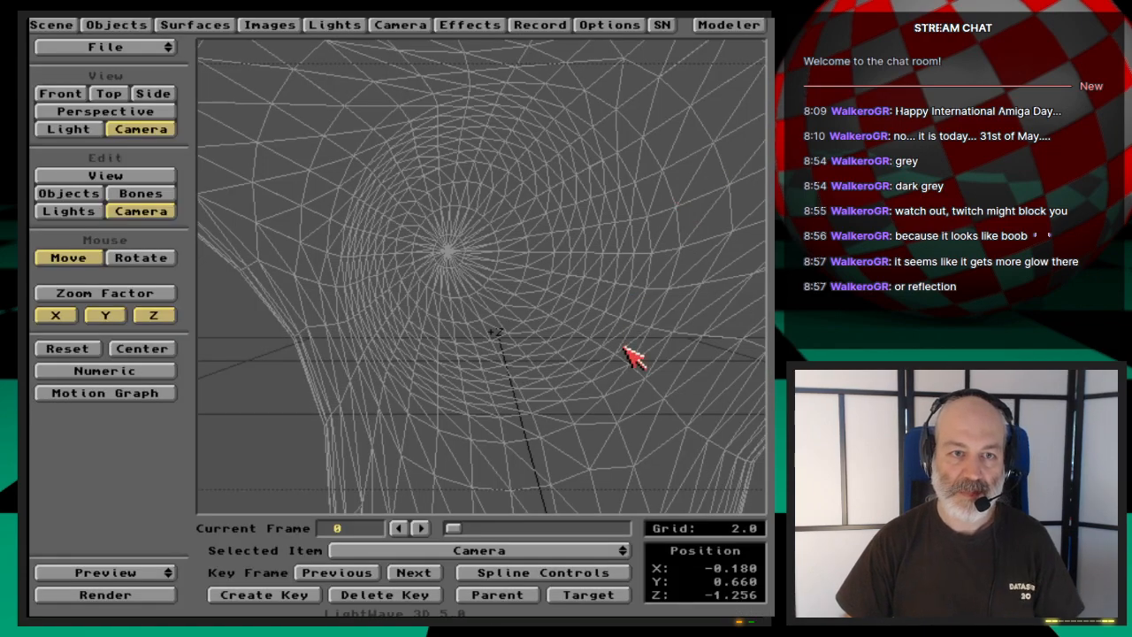
key(F9)
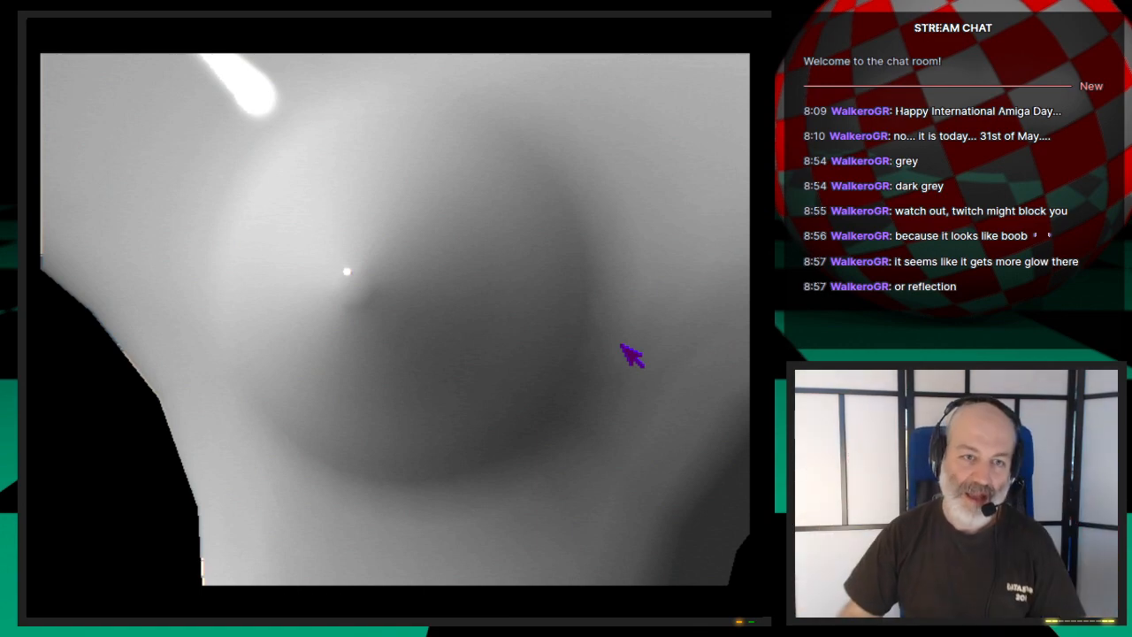
key(Escape)
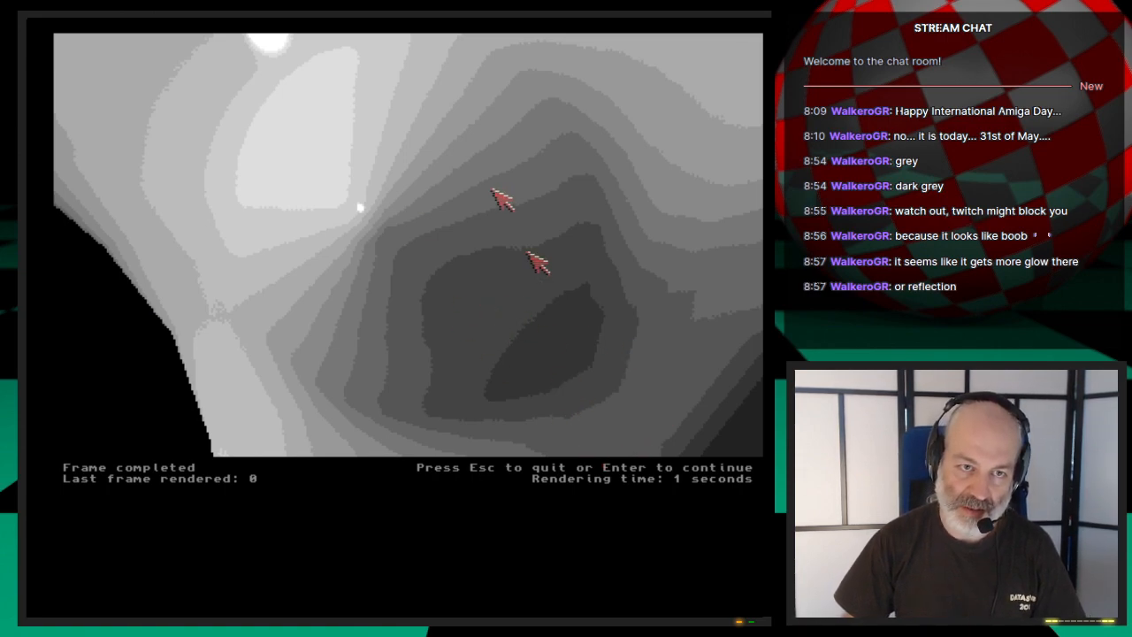
key(Escape)
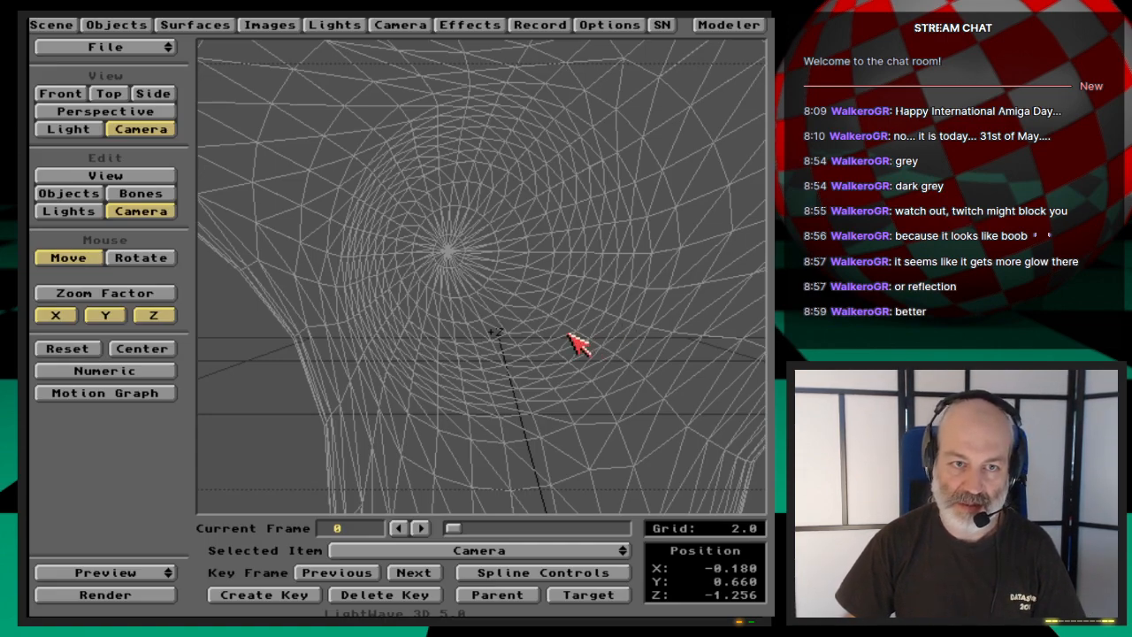
- Switch back to Modeler and examine the shape of the hub's cone from further out
click(729, 25)
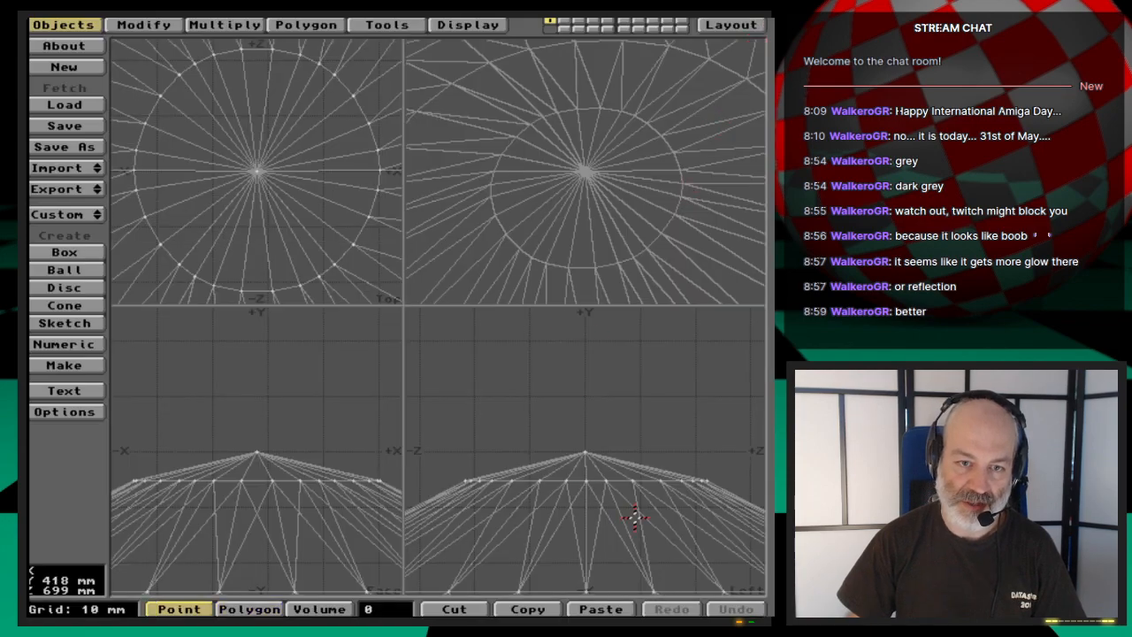
key(comma)
key(comma)
key(comma)
key(comma)
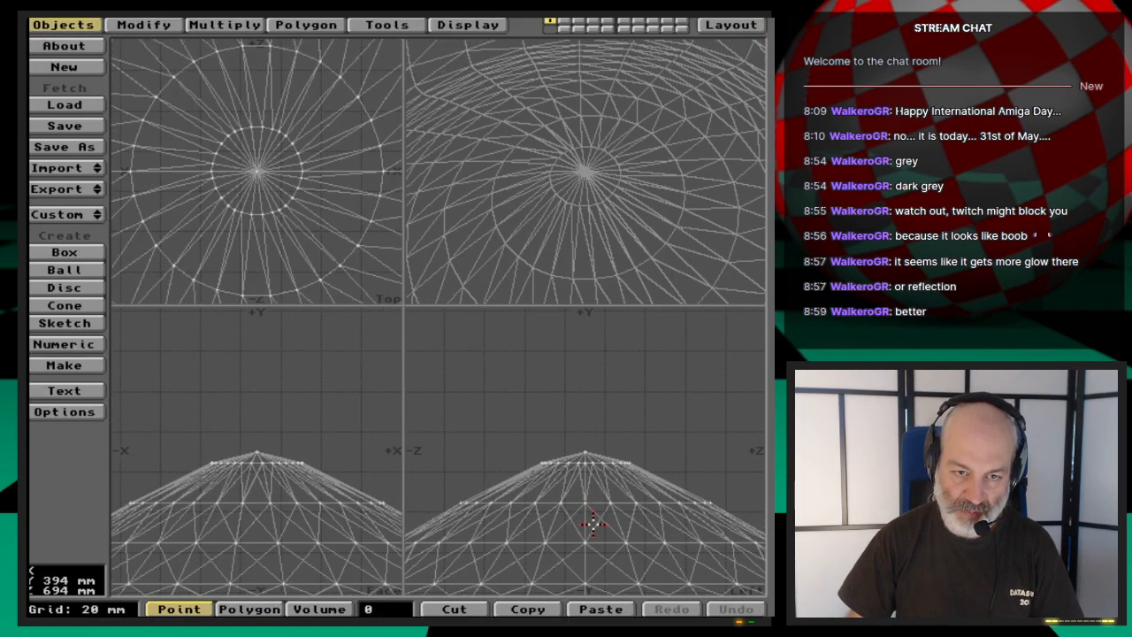
key(comma)
key(comma)
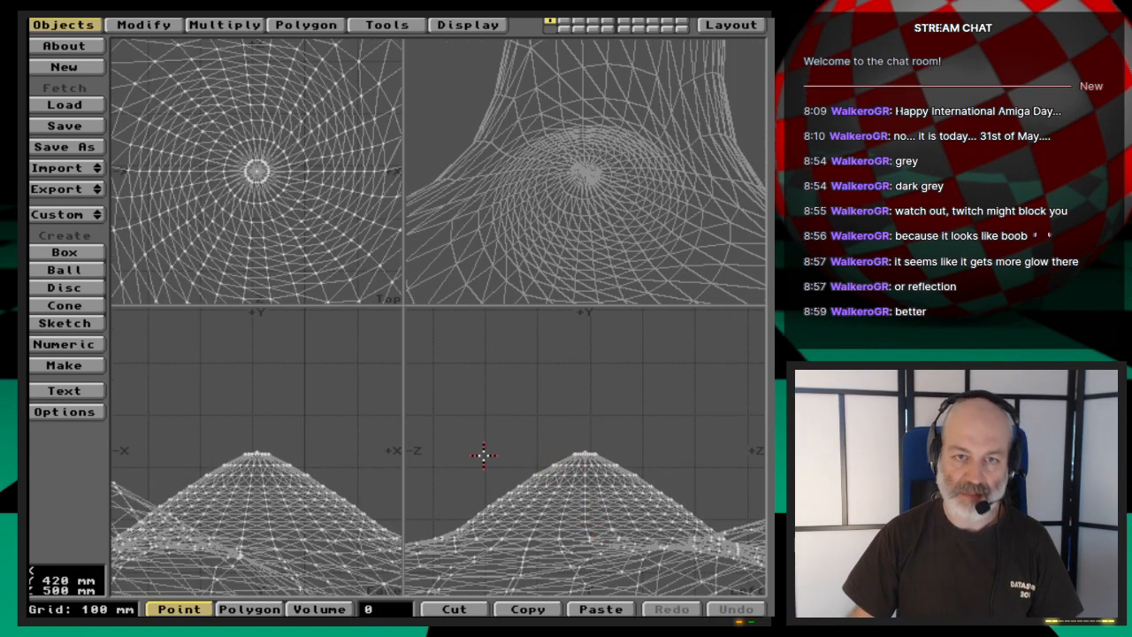
- Switch to Layout, pull the camera back to about Y 0.04, Z -7.996 with a key at frame 0, and test-render the whole propeller
click(743, 24)
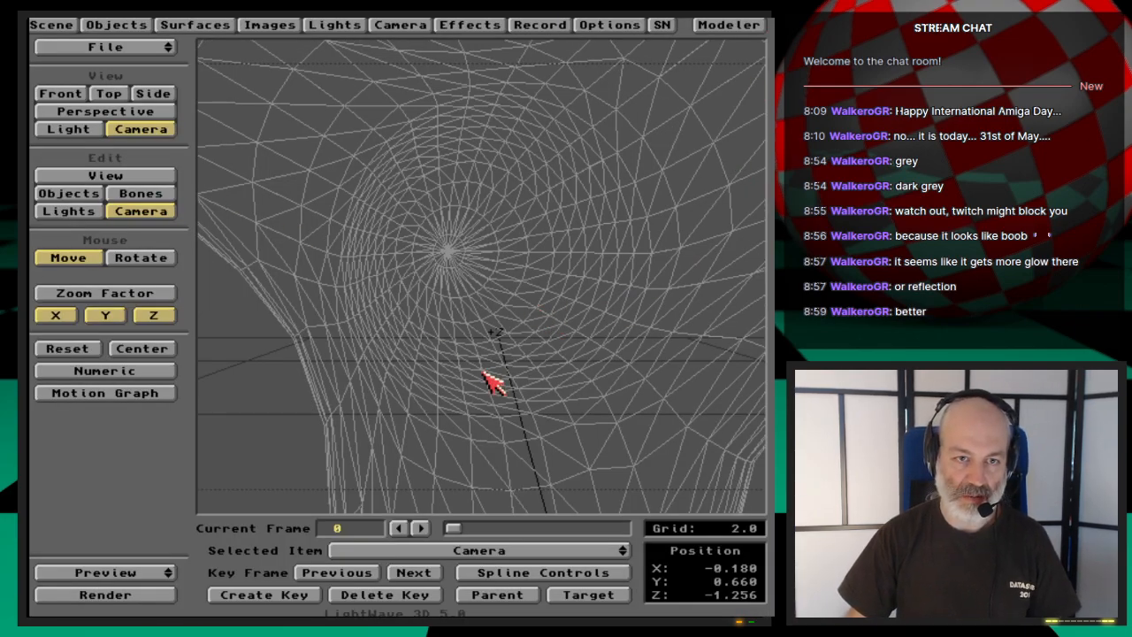
drag(502, 388, 501, 564)
key(Return)
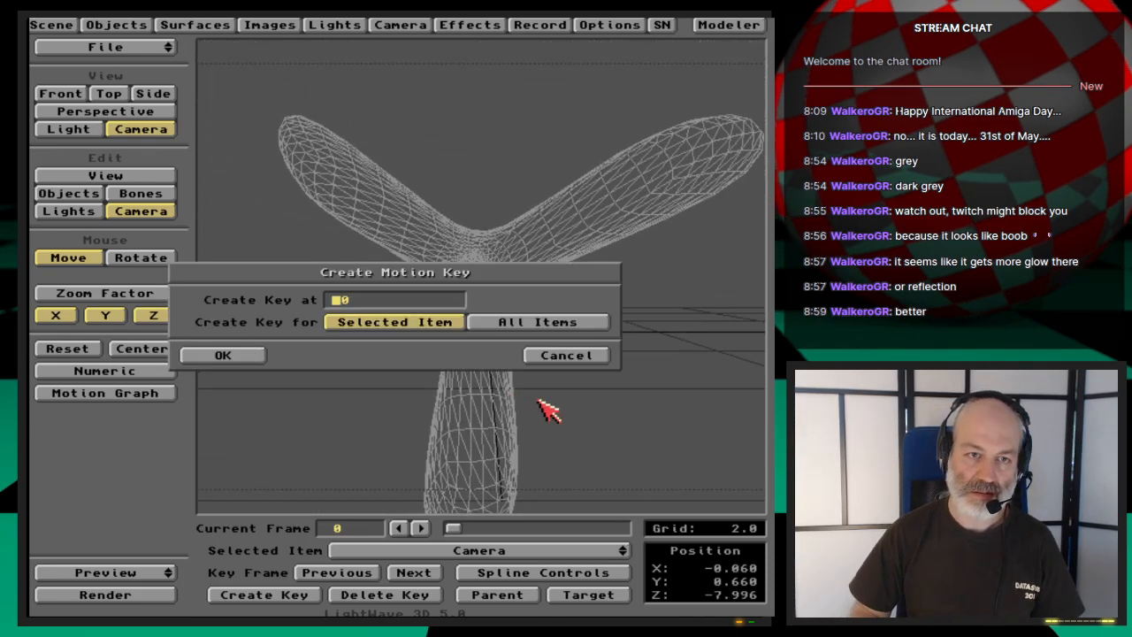
key(Return)
right_drag(506, 326, 507, 353)
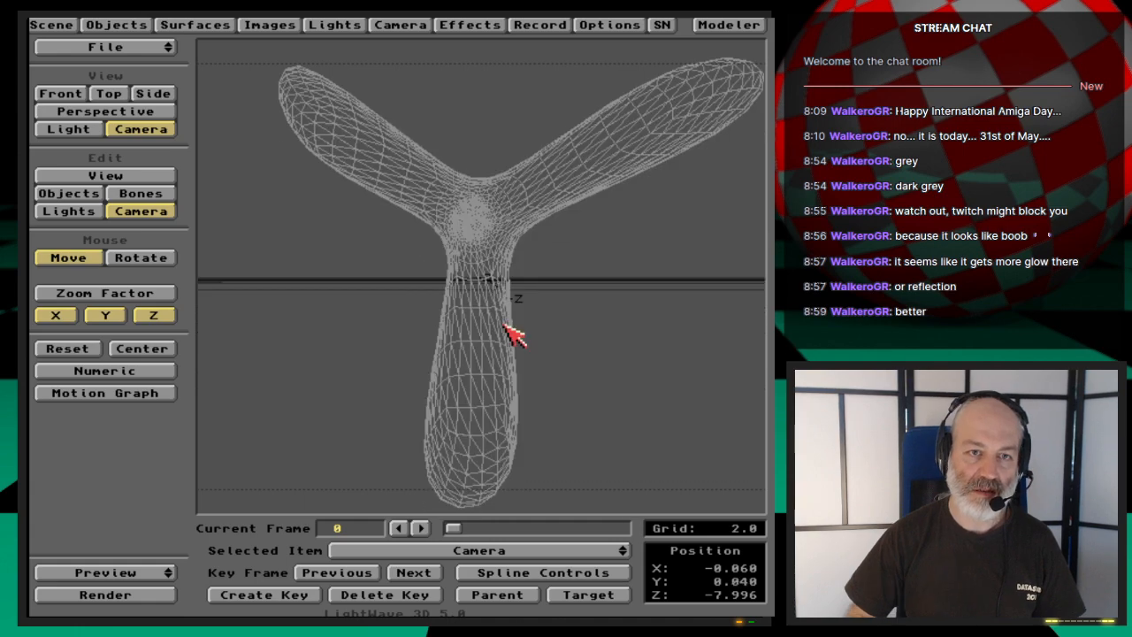
key(F9)
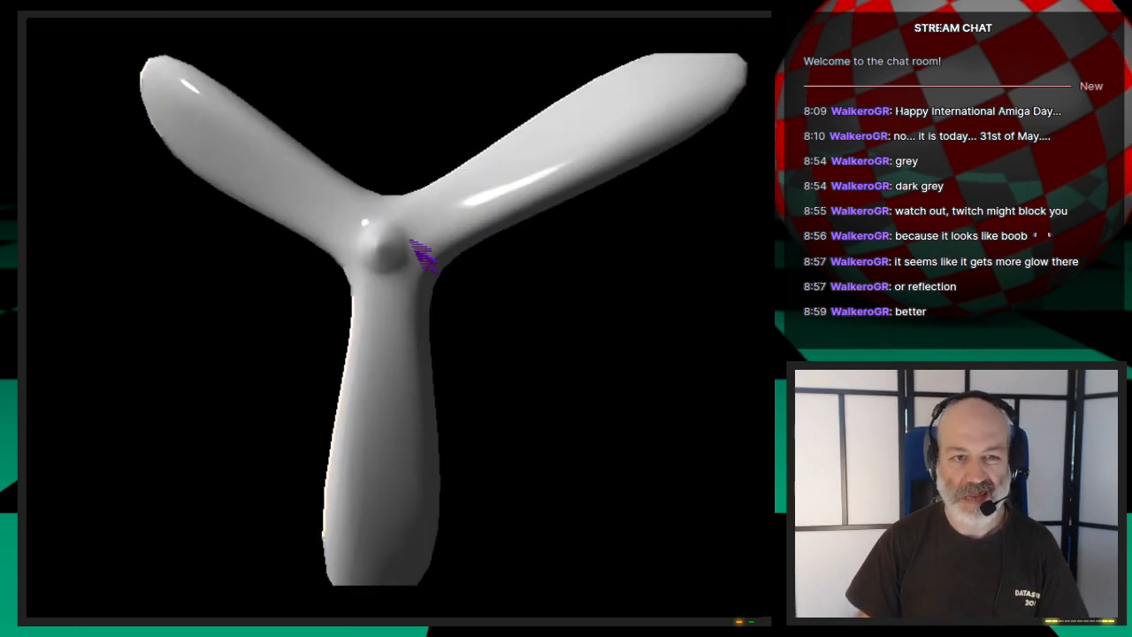
click(535, 325)
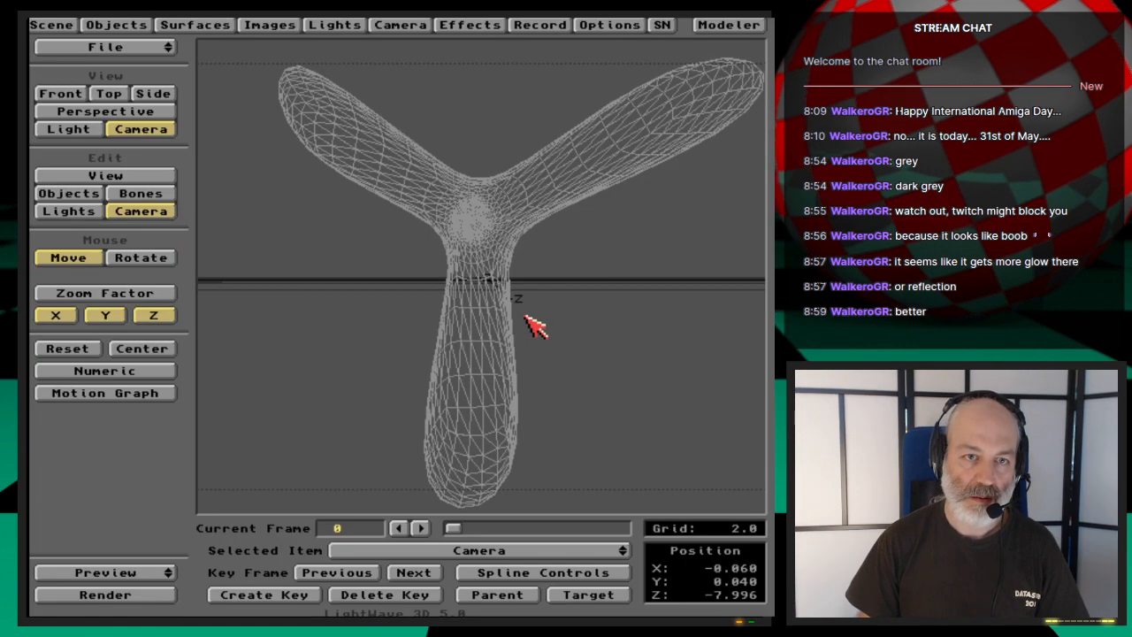
- Switch to Modeler and select only the points of the hub's cone, leaving out the stray blade point, with the view fitted to them
click(750, 23)
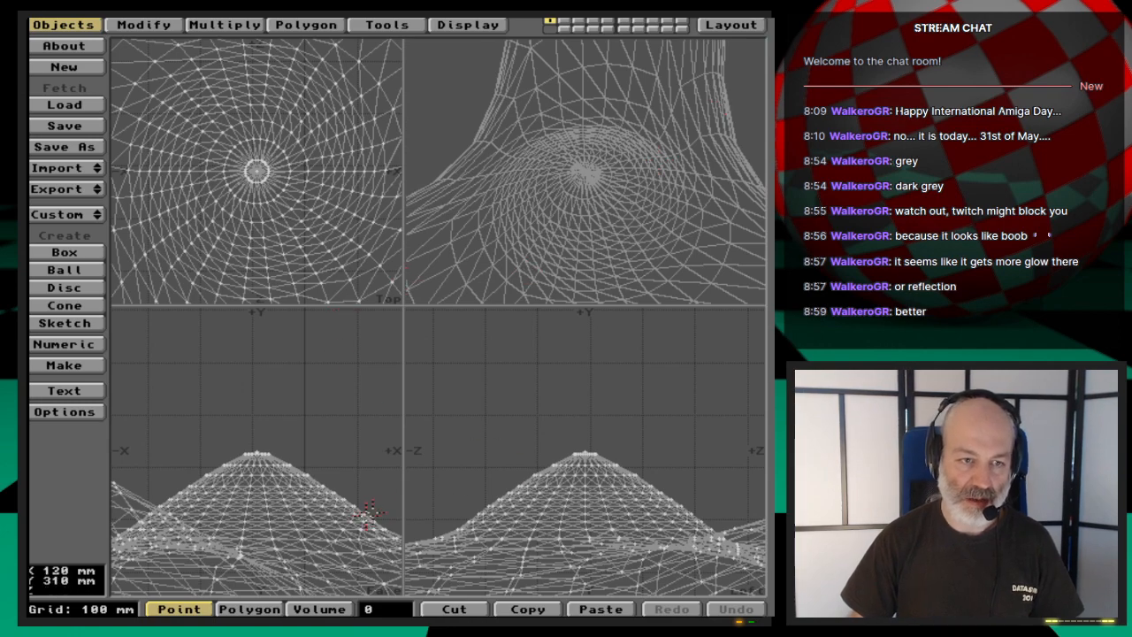
right_drag(622, 397, 444, 507)
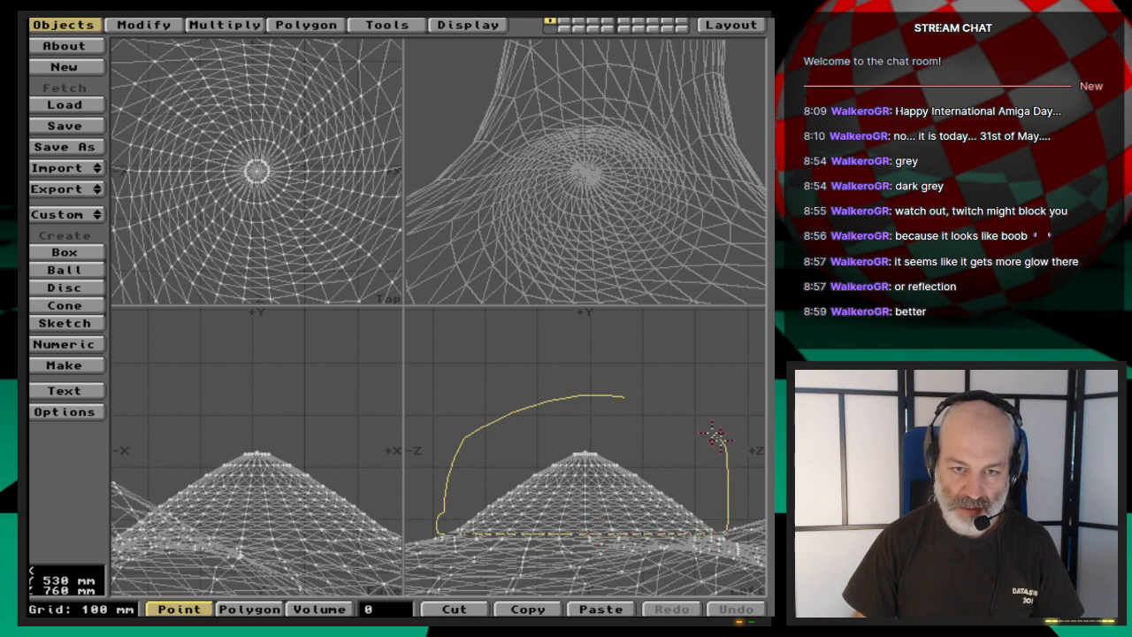
right_drag(716, 435, 385, 390)
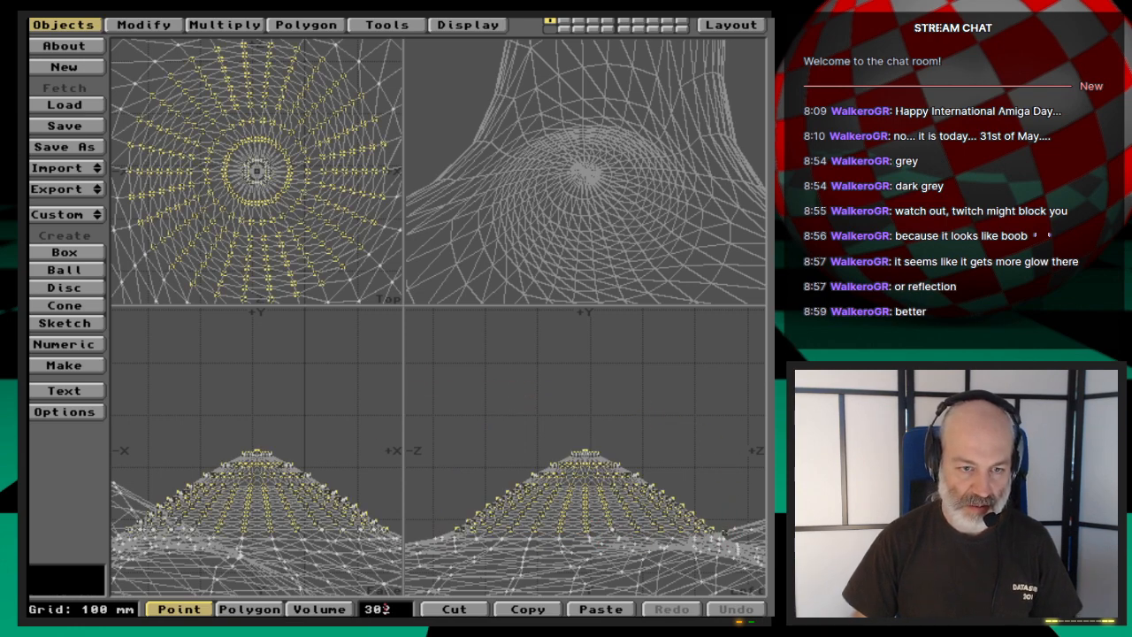
key(shift+a)
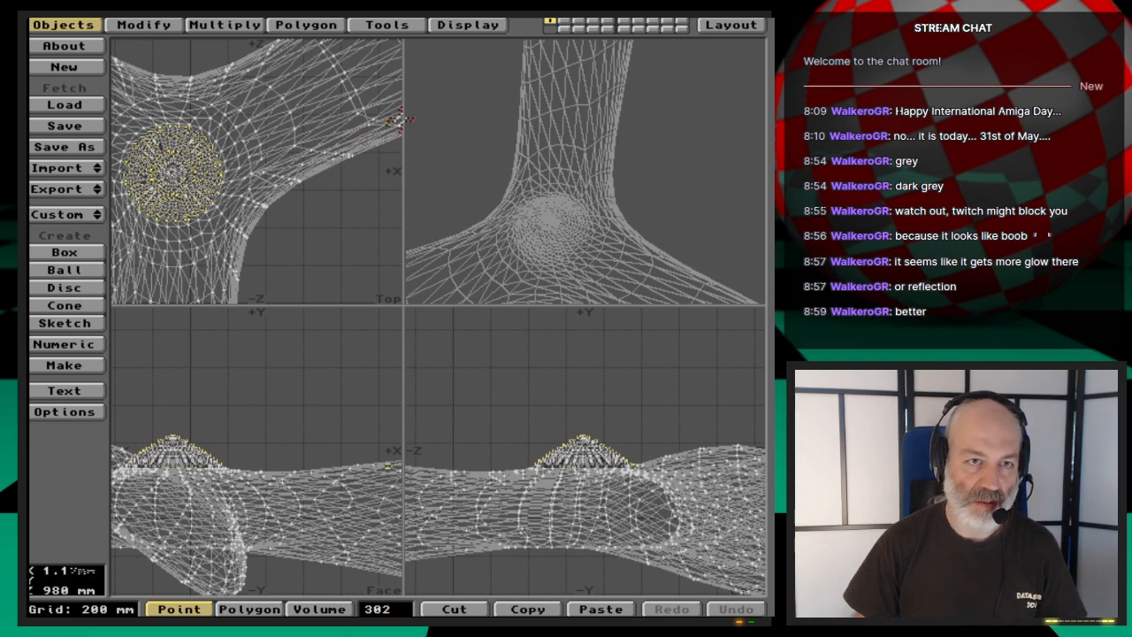
key(shift+a)
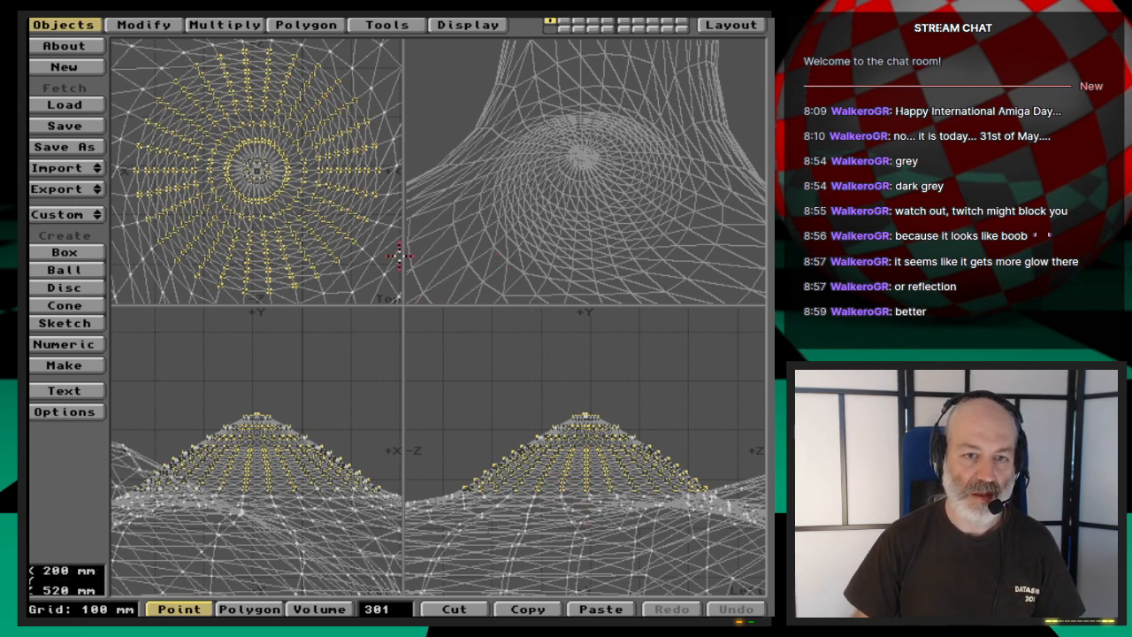
- Activate Pole 1 and enclose the hub's cone in an influence region with radii of about 250, 250 and 315 mm
click(219, 25)
click(142, 25)
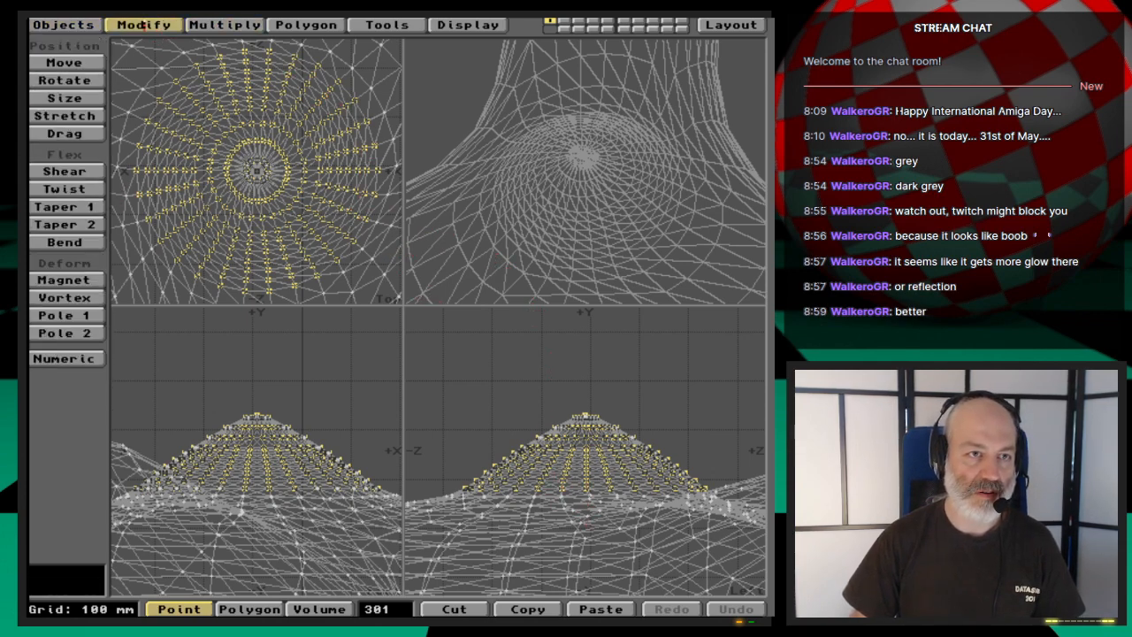
click(86, 314)
drag(443, 332, 753, 576)
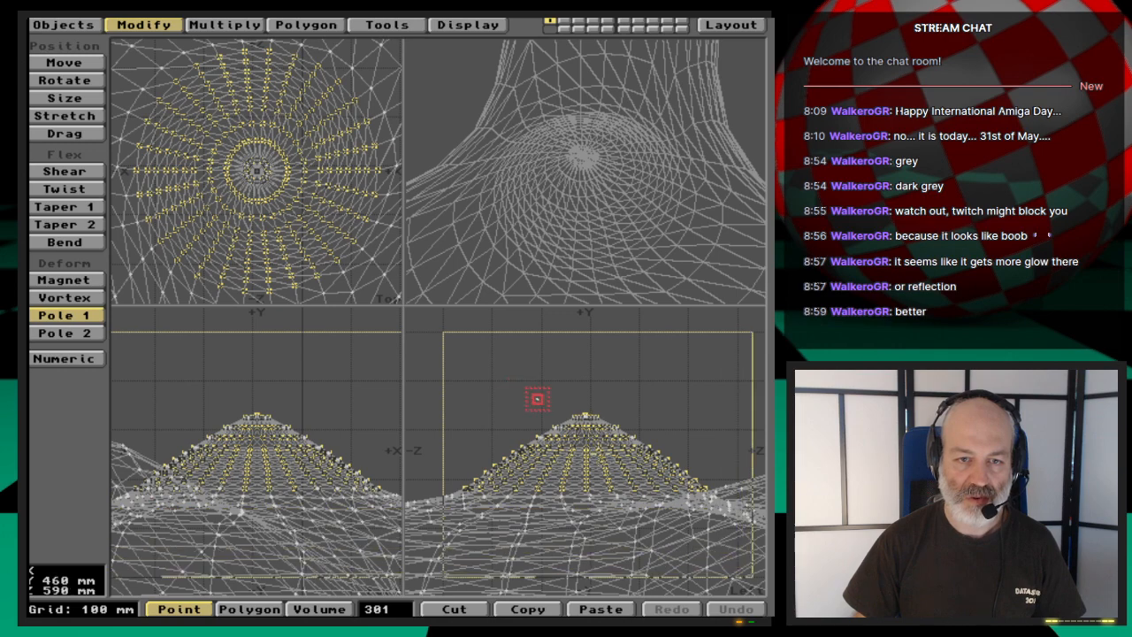
right_drag(604, 452, 585, 413)
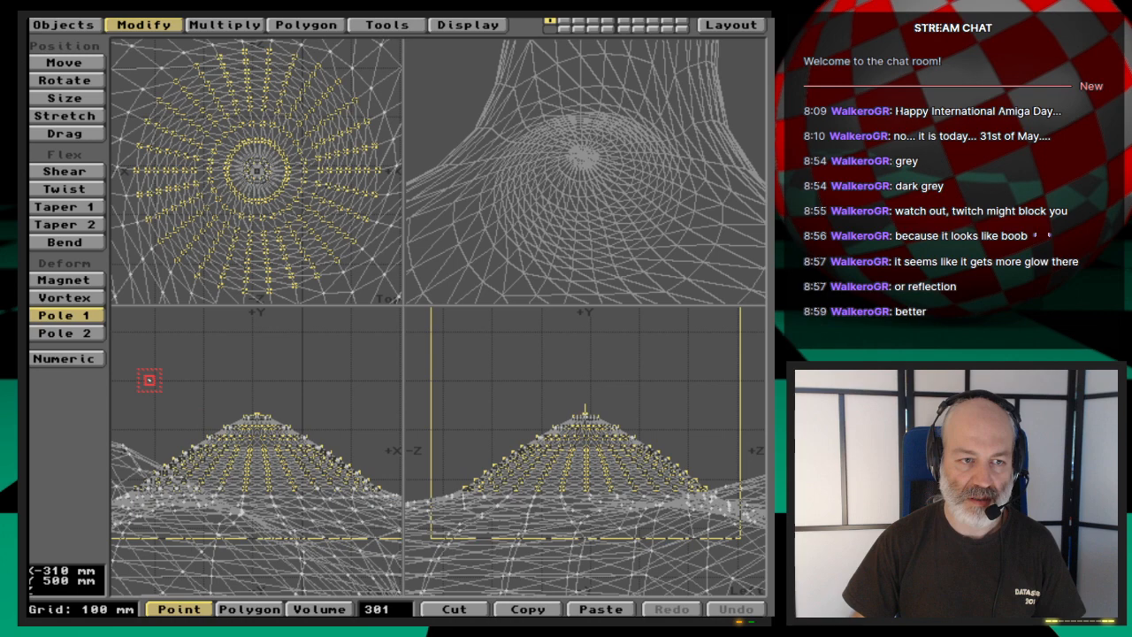
drag(138, 366, 381, 459)
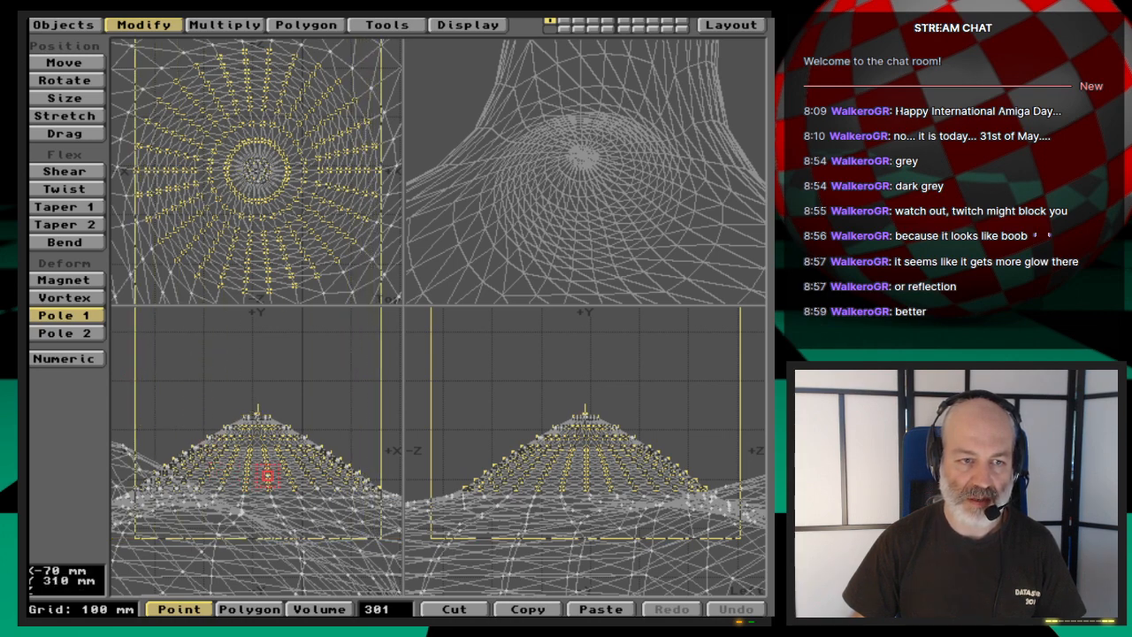
- Try stretching the hub's cone freehand with Pole 1, up to a factor of about 1.39, and undo each deformation
drag(267, 476, 260, 514)
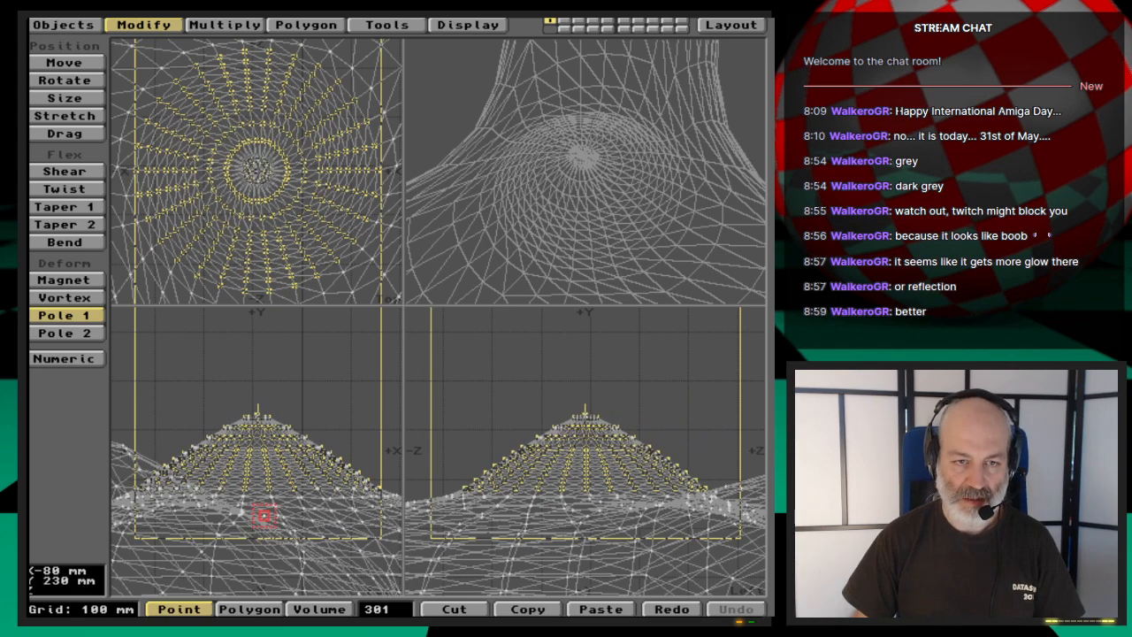
mouse_move(585, 413)
mouse_down()
mouse_move(599, 414)
mouse_move(551, 414)
mouse_move(683, 414)
mouse_move(599, 416)
mouse_up()
key(u)
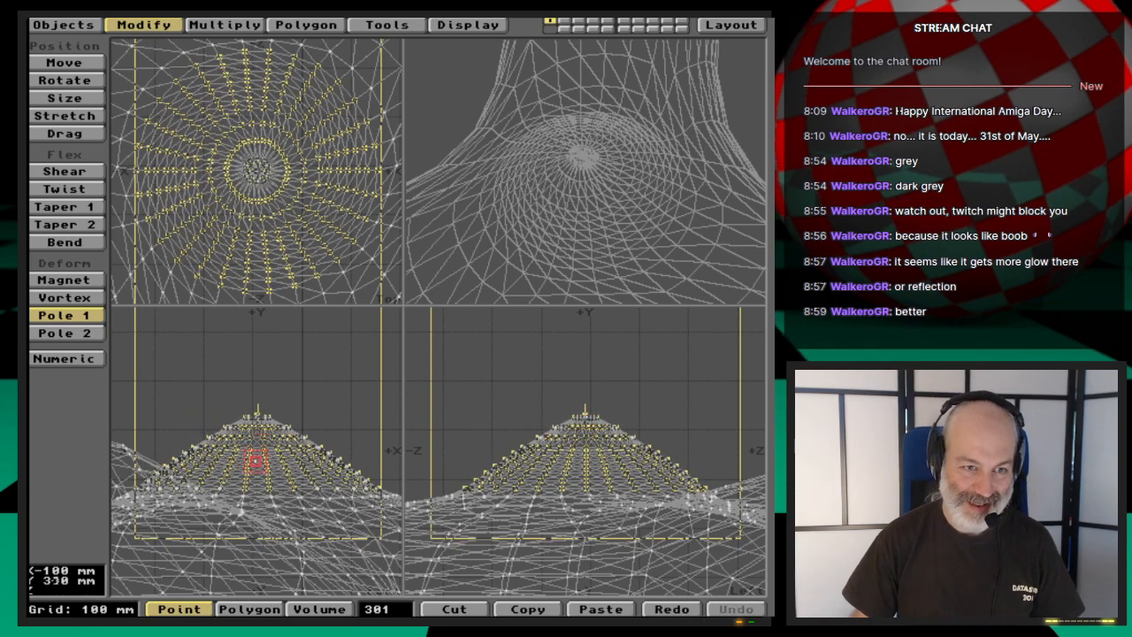
drag(254, 473, 256, 472)
drag(584, 413, 583, 414)
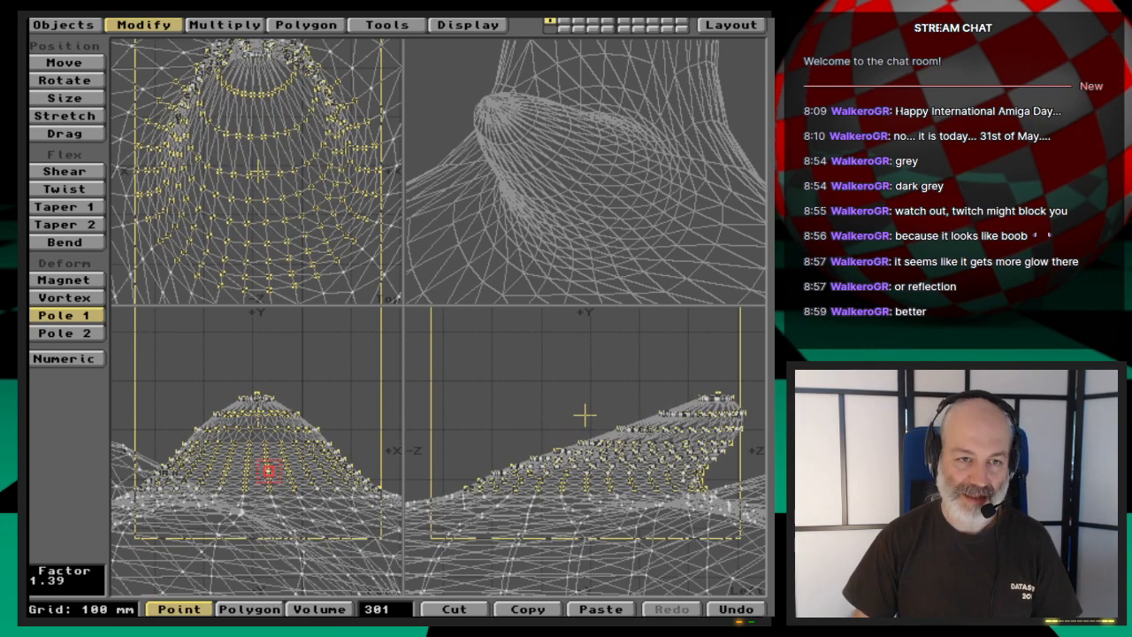
key(u)
- Try Pole 1 numerically on the hub's cone along the Y axis with a factor of 1.39, and undo it
key(n)
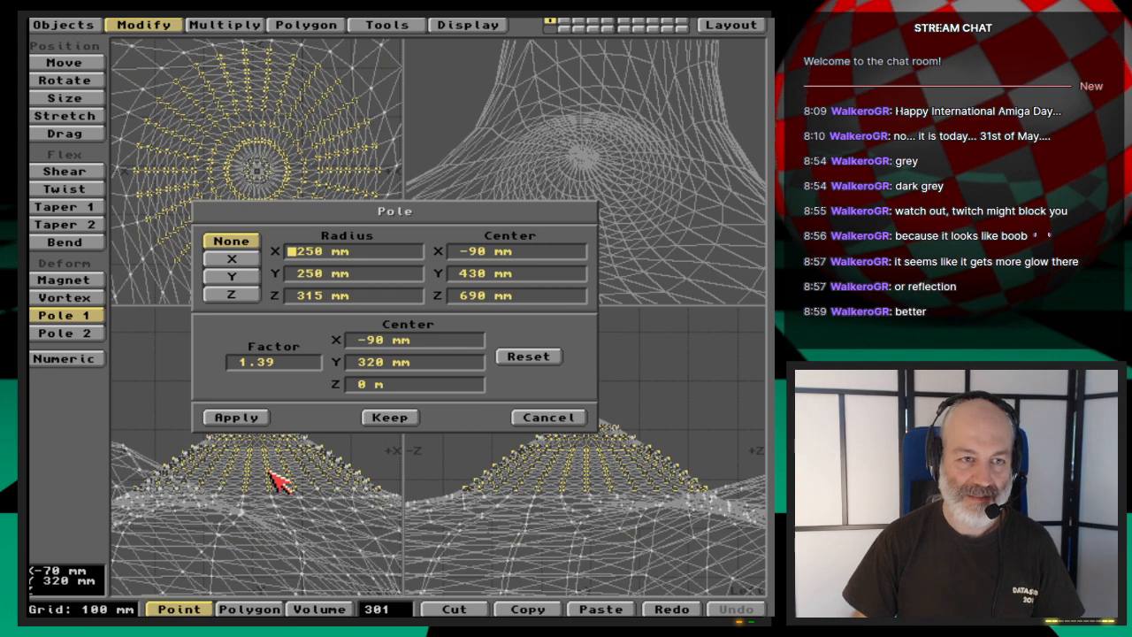
click(244, 276)
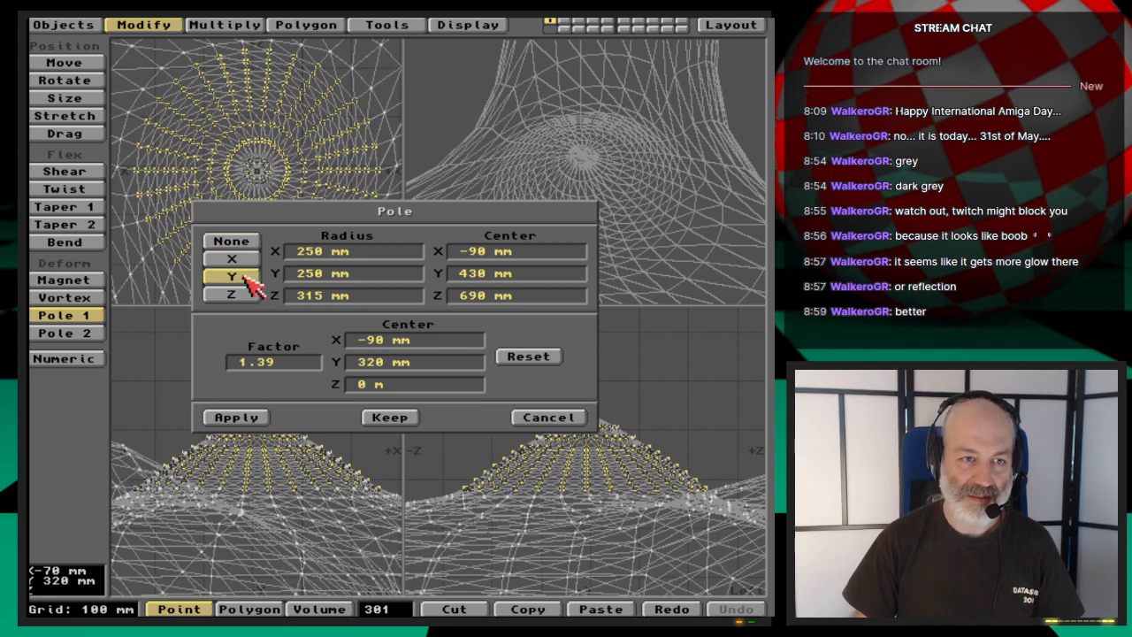
click(249, 417)
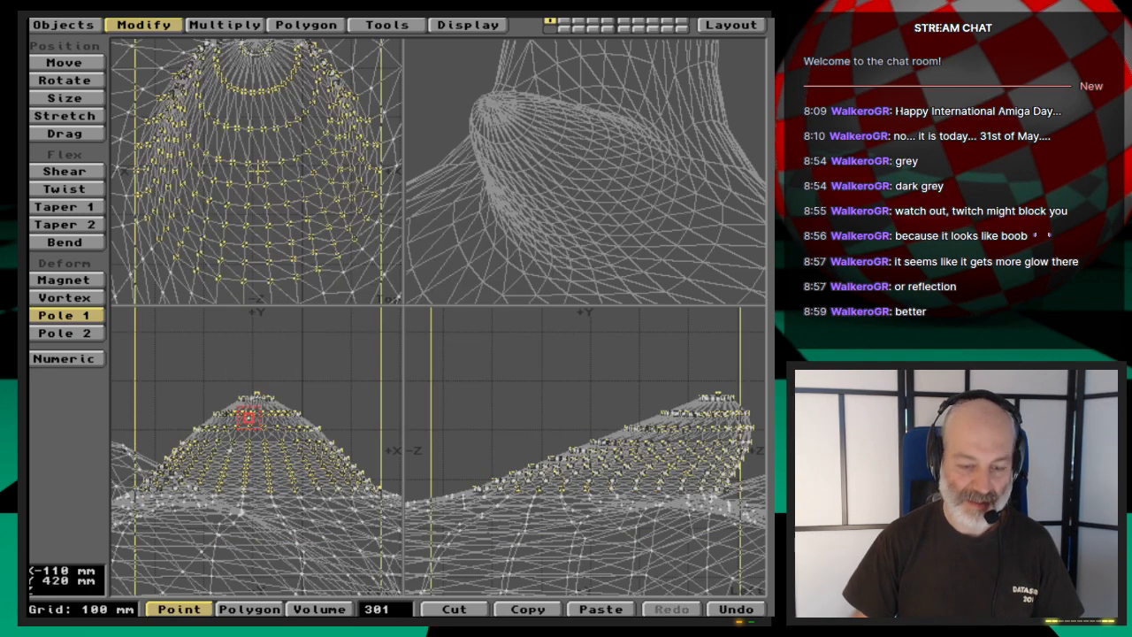
key(u)
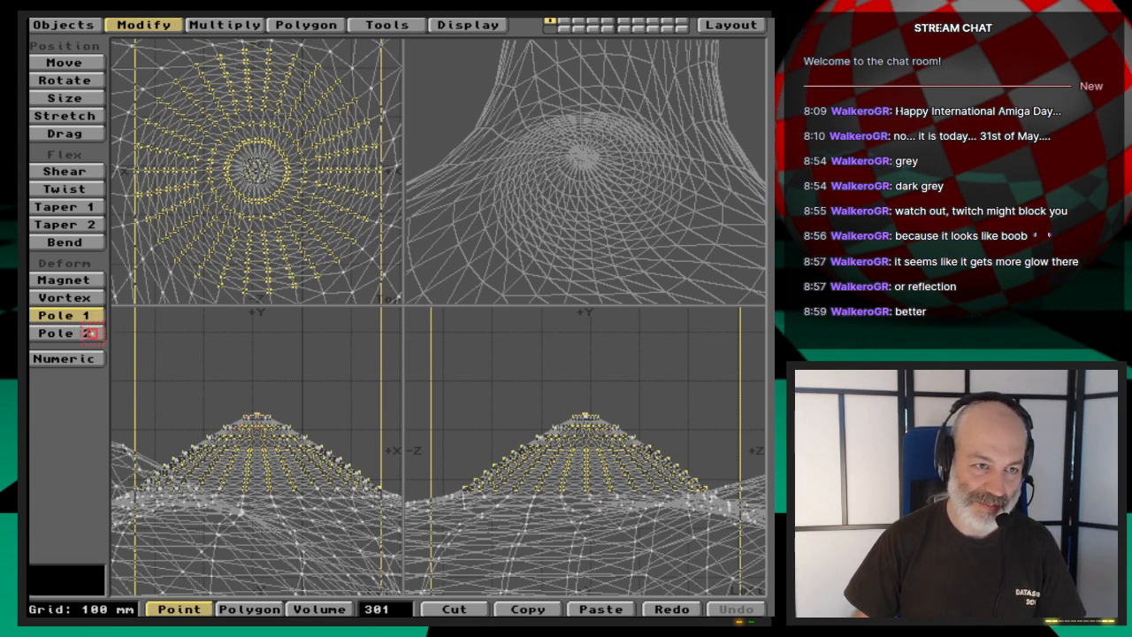
- Try Pole 2 freehand on the hub's cone within radii of about 270, 265 and 350 mm, at factors about Y 2.53, Z 2.25, and undo it
click(89, 333)
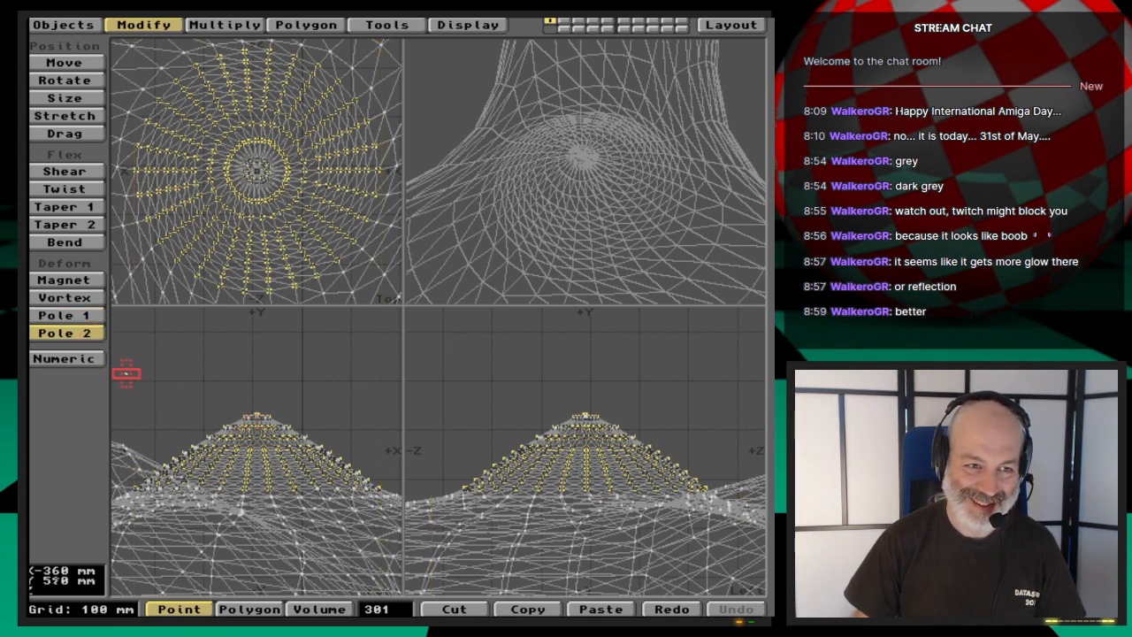
mouse_move(125, 375)
right_down()
mouse_move(680, 588)
mouse_move(750, 509)
mouse_move(690, 548)
mouse_move(740, 558)
mouse_move(390, 534)
right_up()
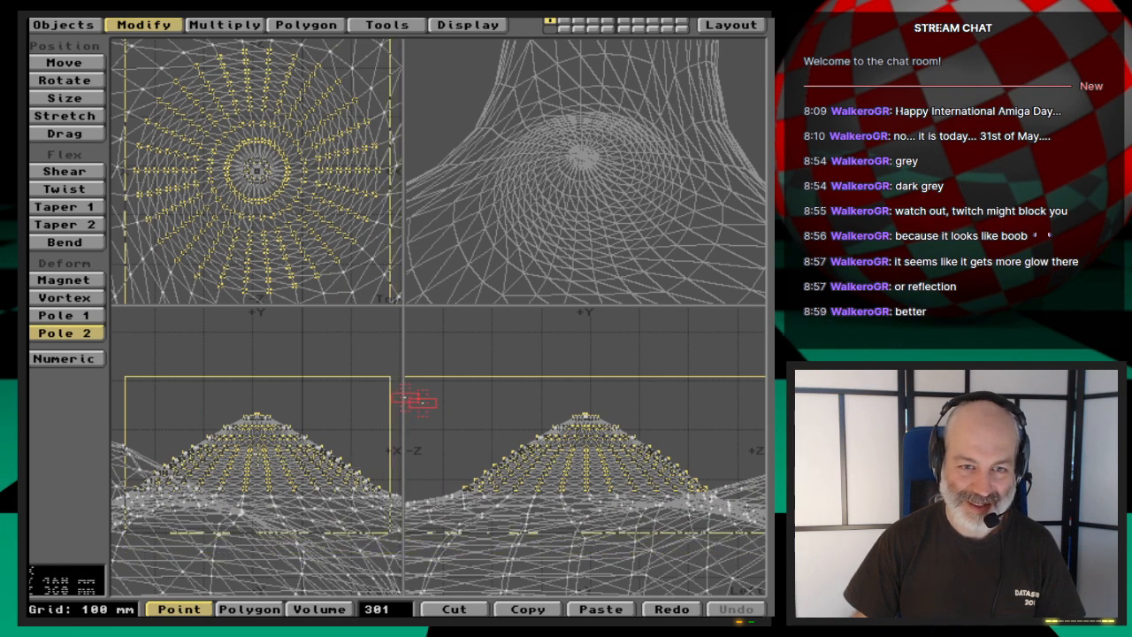
right_drag(414, 357, 757, 272)
drag(583, 455, 672, 344)
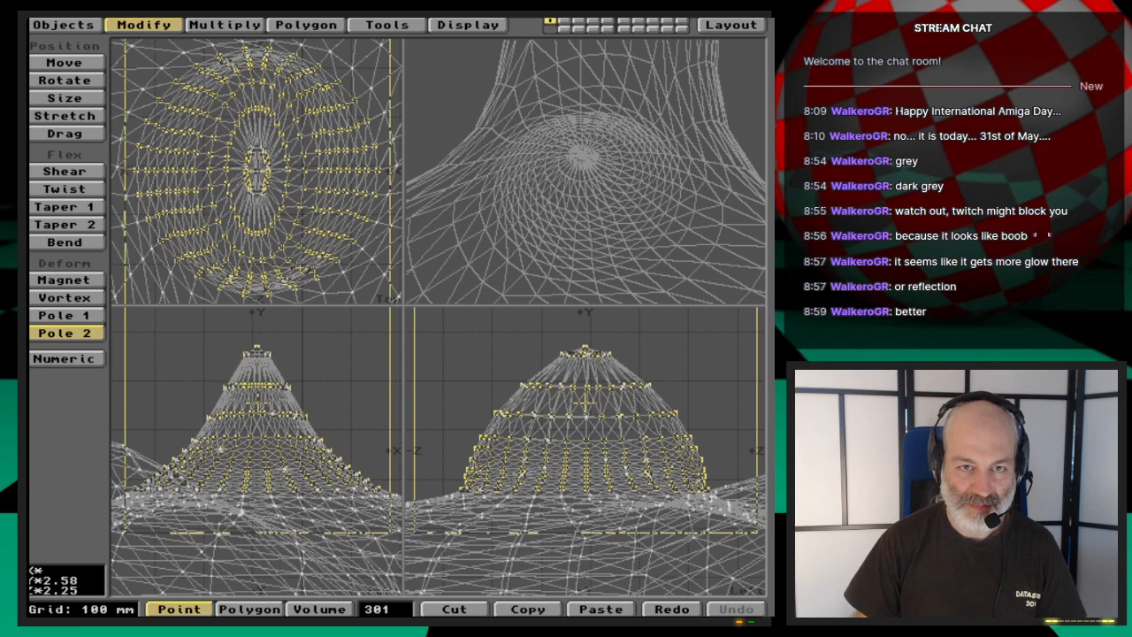
drag(617, 418, 616, 422)
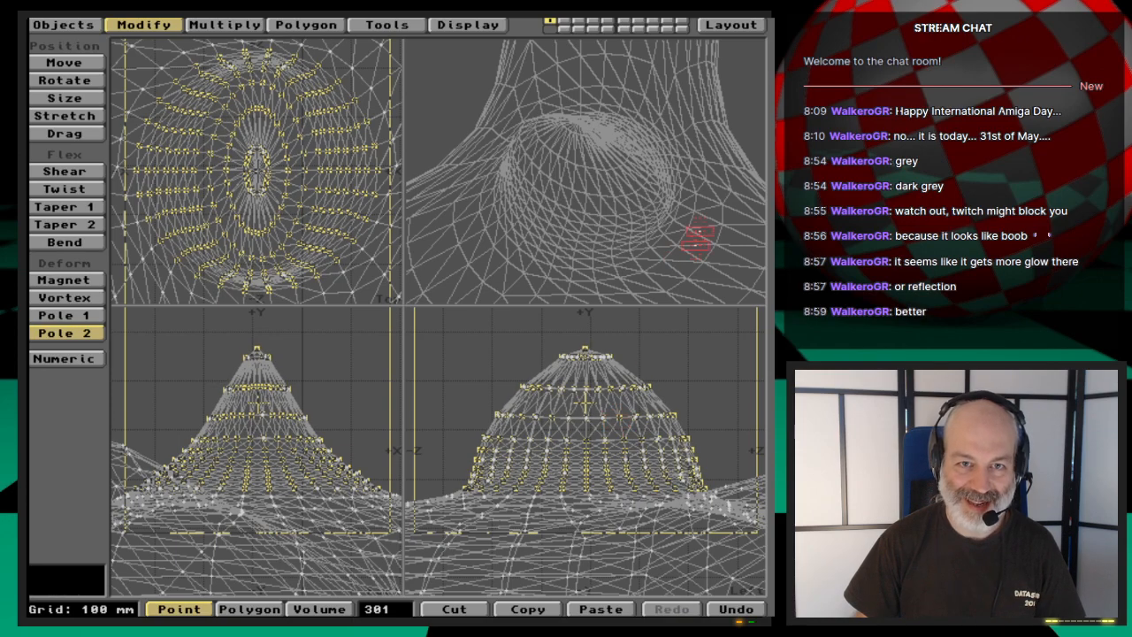
drag(697, 237, 652, 210)
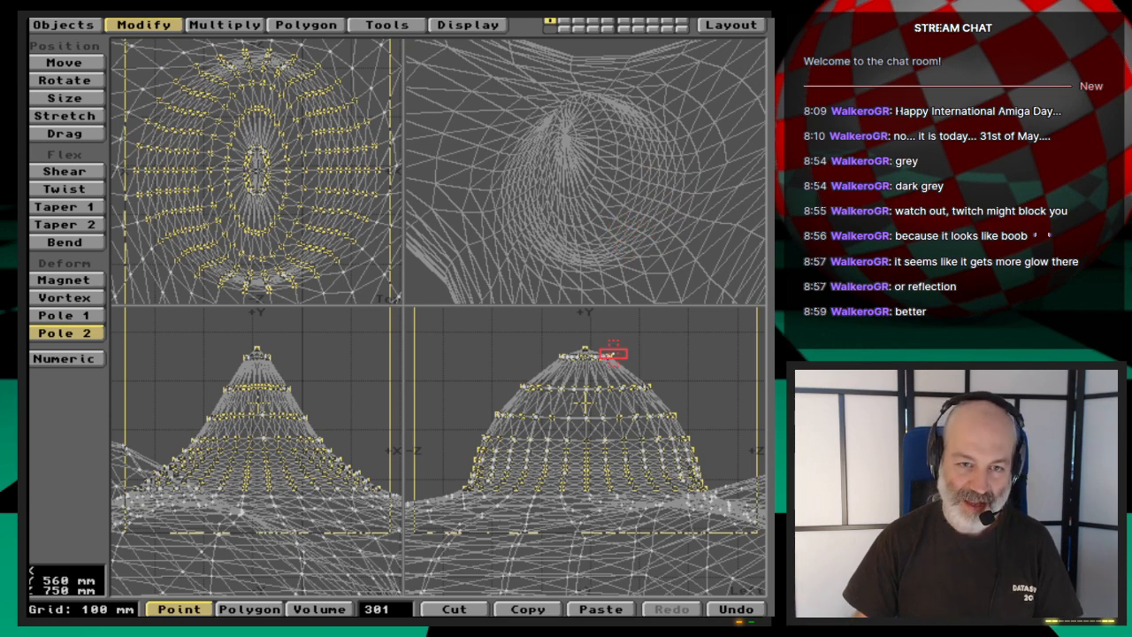
key(u)
- Try Pole 2 numerically on the hub's cone with the Z factor set to 2.53, and undo it
key(n)
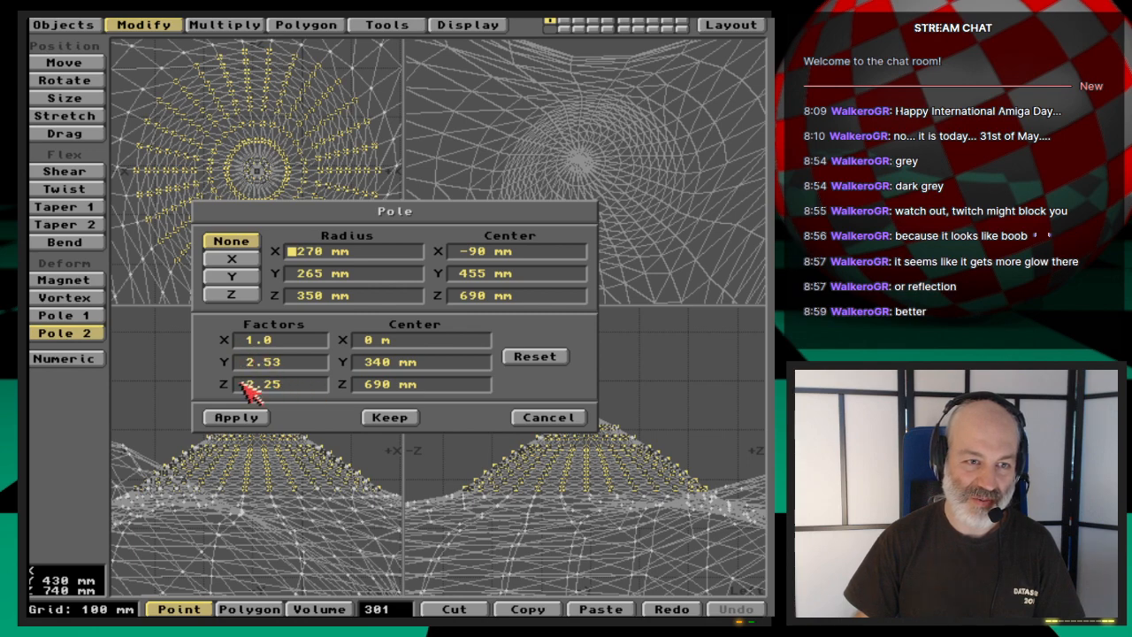
click(290, 386)
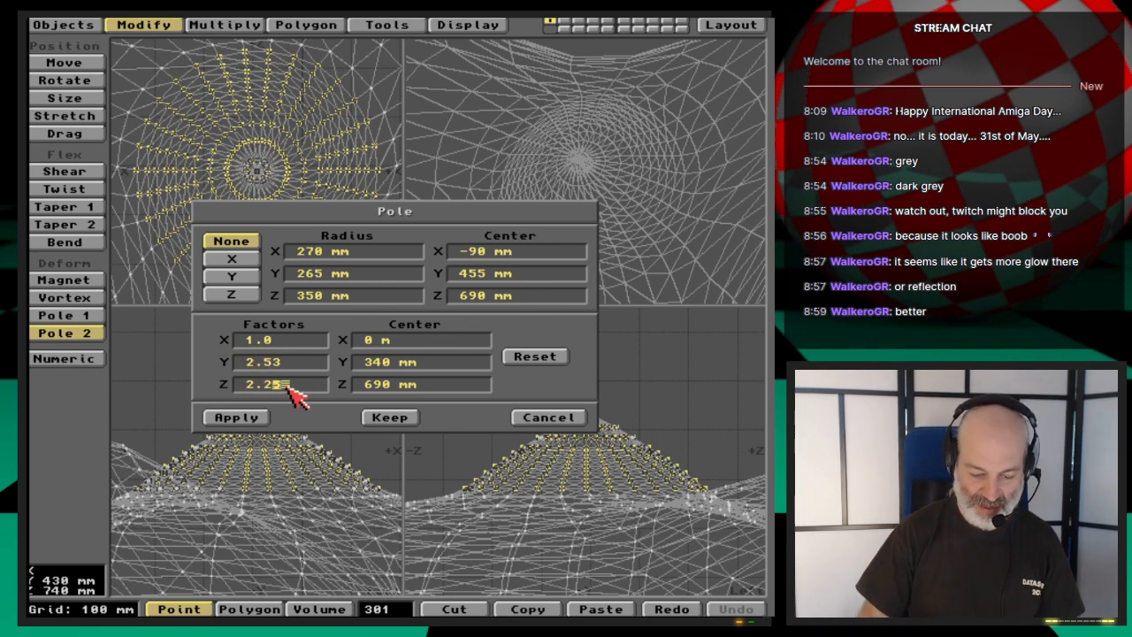
key(BackSpace)
key(BackSpace)
text(53)
key(Tab)
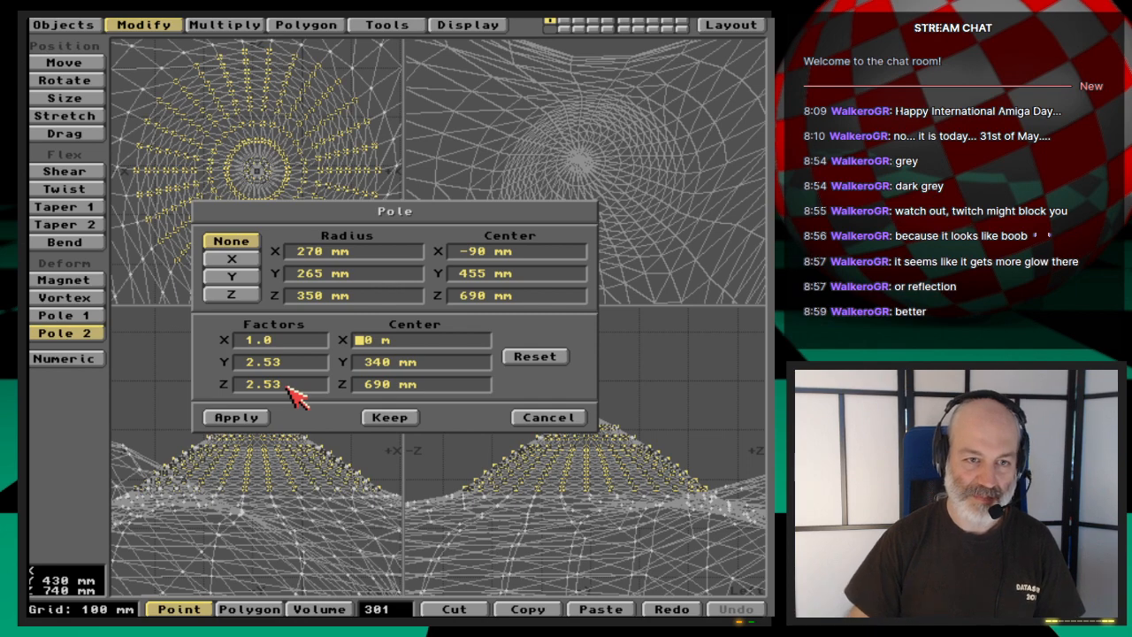
click(257, 417)
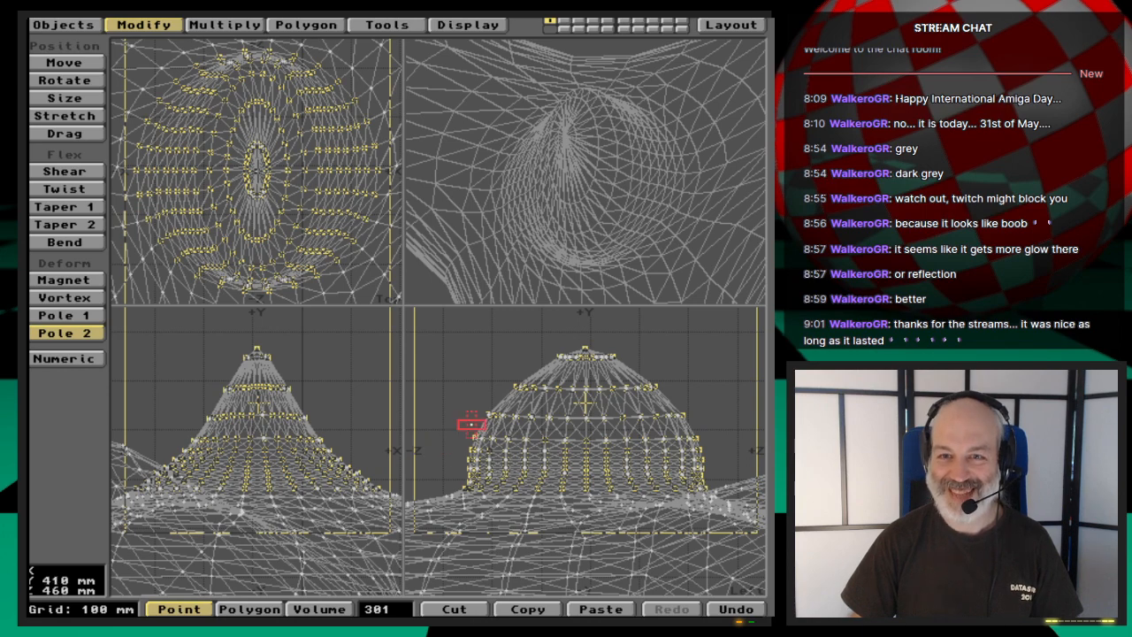
key(u)
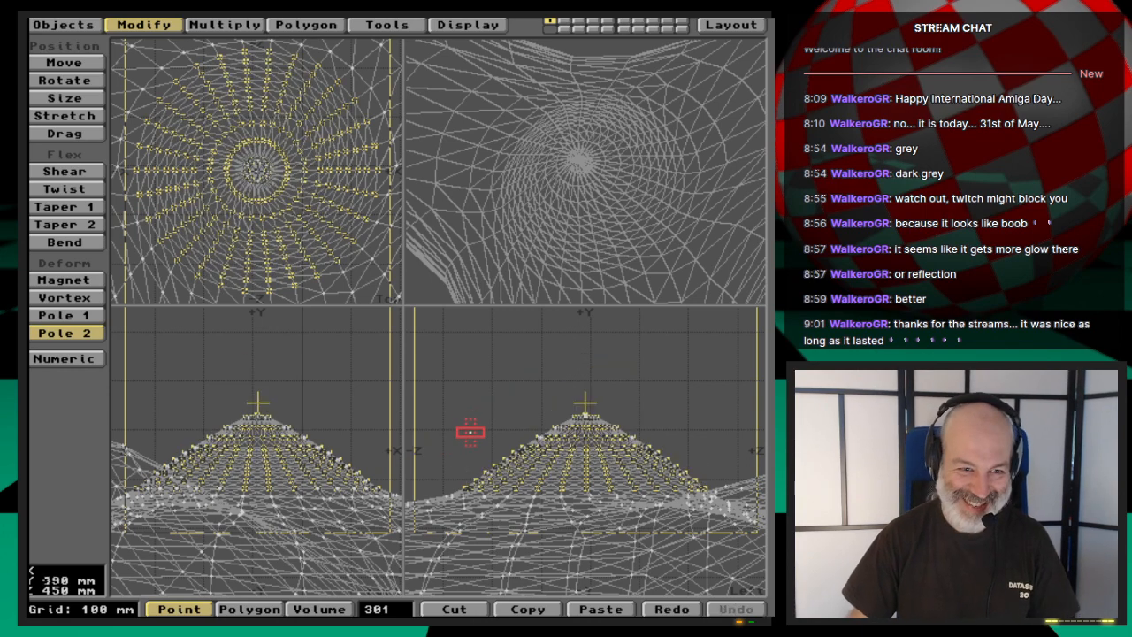
- Deselect all points of the hub's cone and back out of saving the object
key(slash)
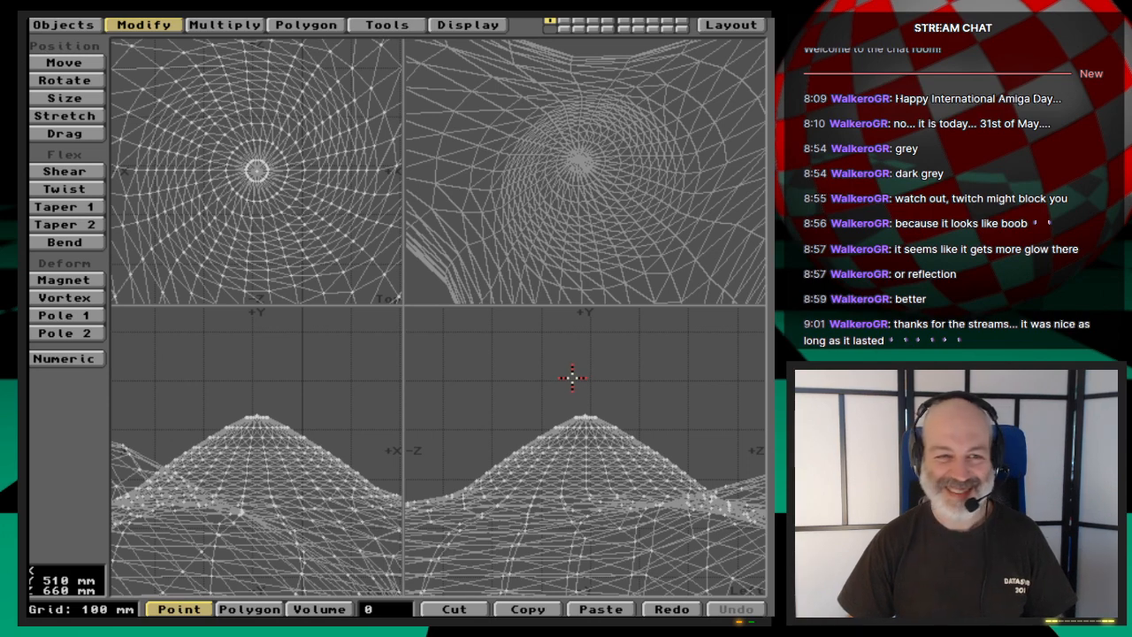
click(62, 25)
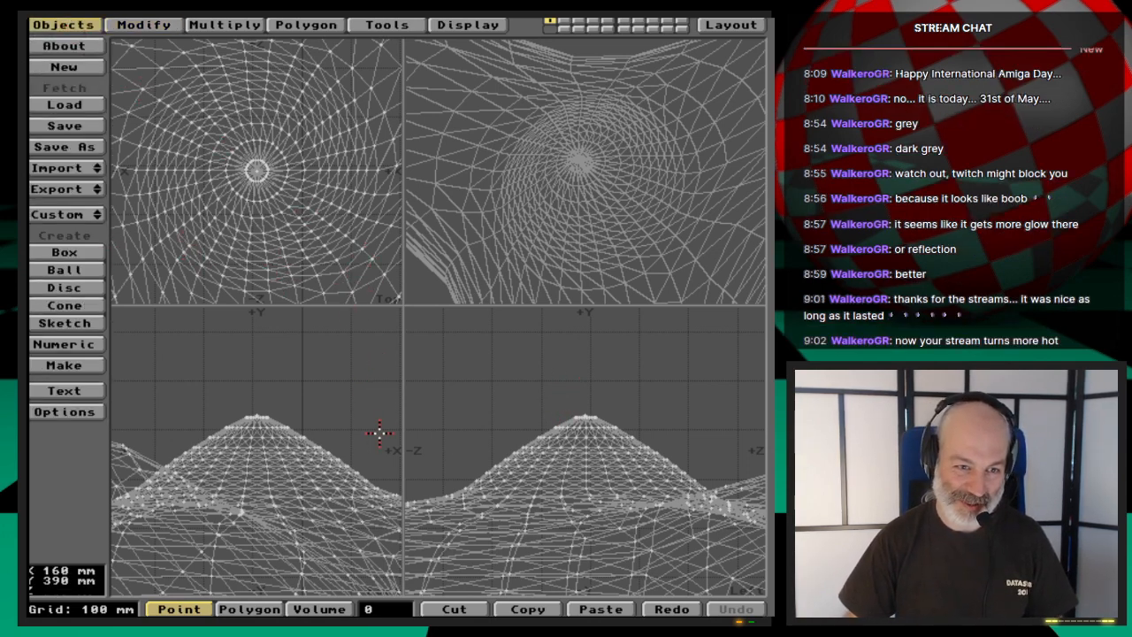
key(s)
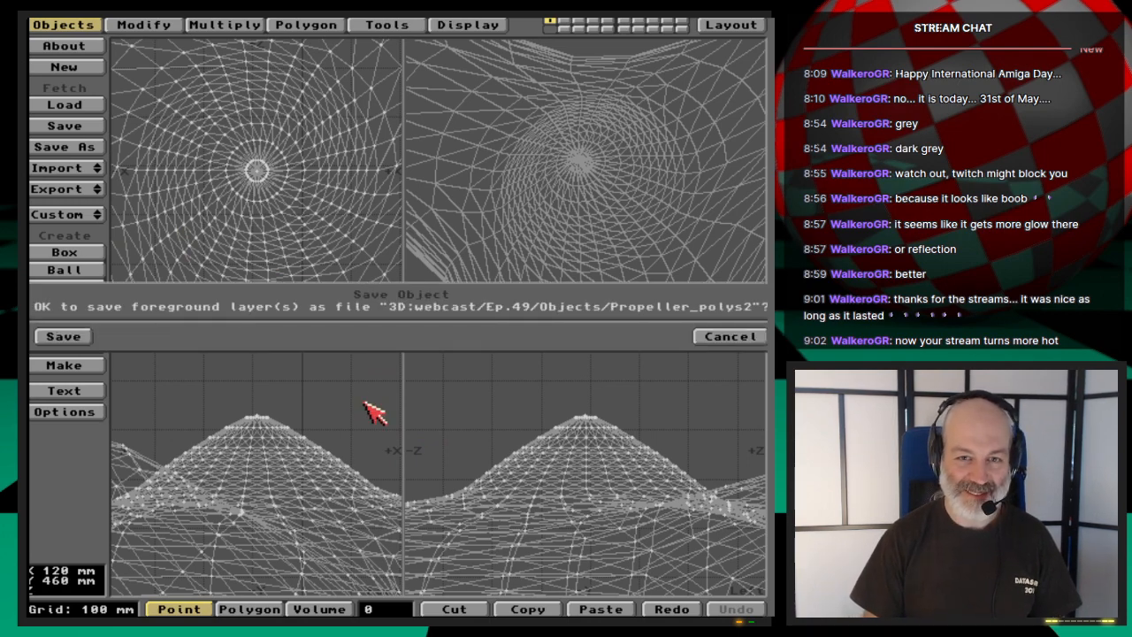
click(747, 337)
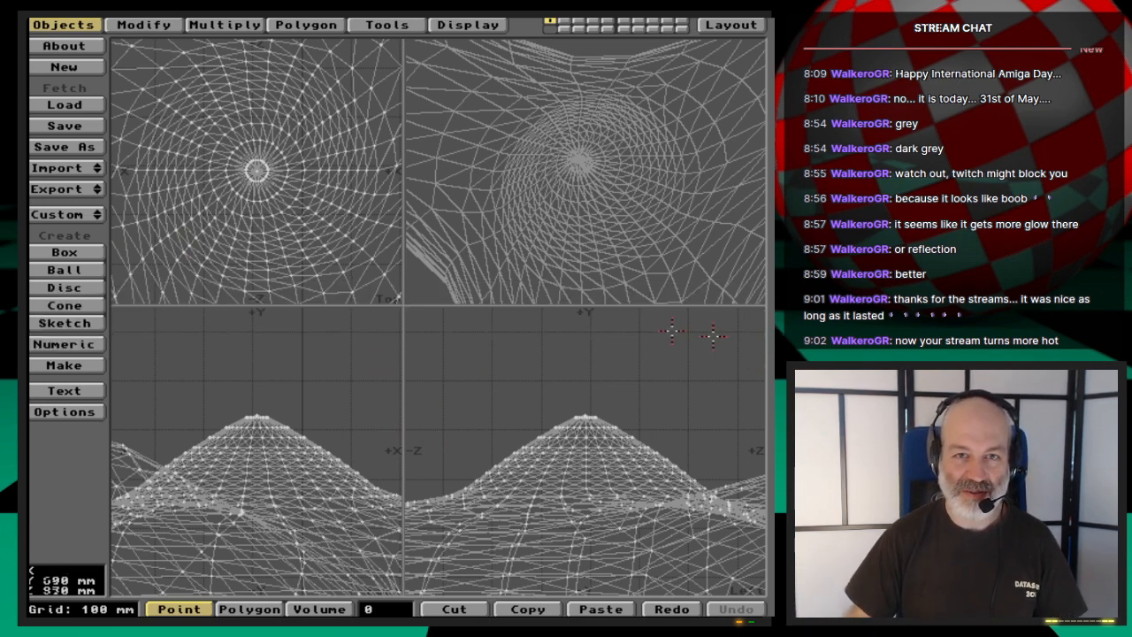
drag(65, 188, 84, 189)
click(168, 330)
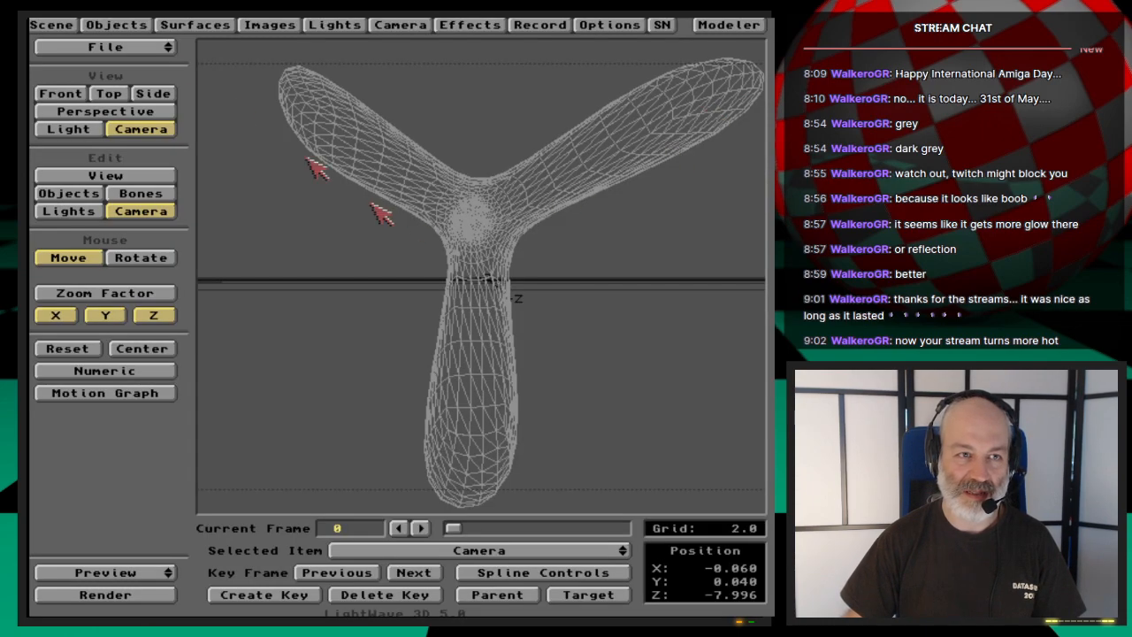
- Switch to Layout and test-render the whole propeller with its current grey surface
click(124, 24)
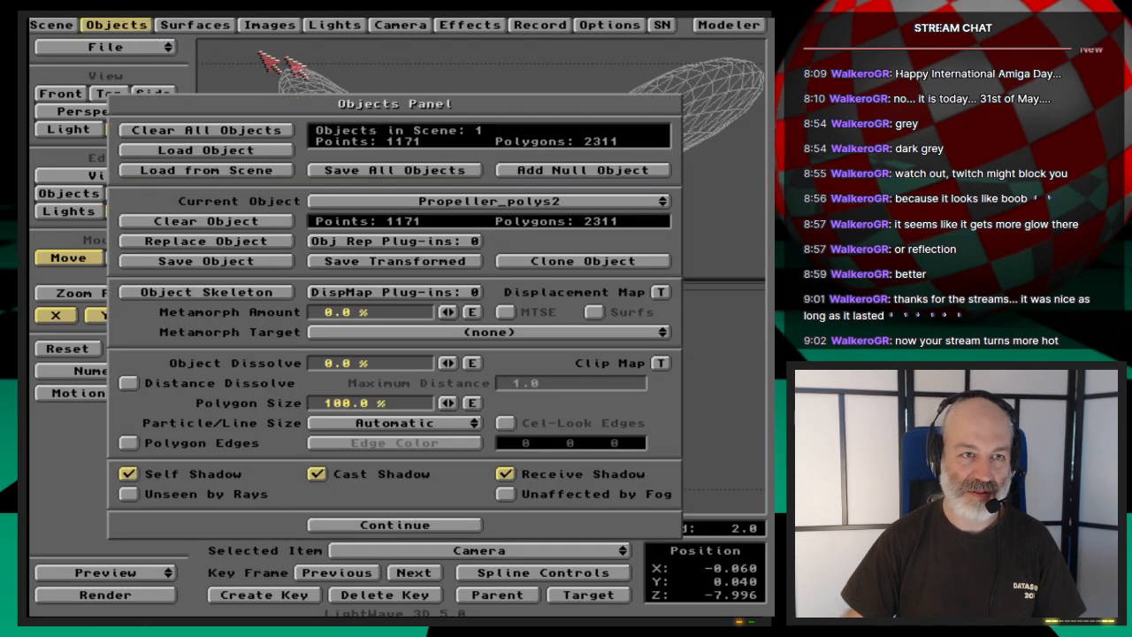
click(153, 25)
key(F9)
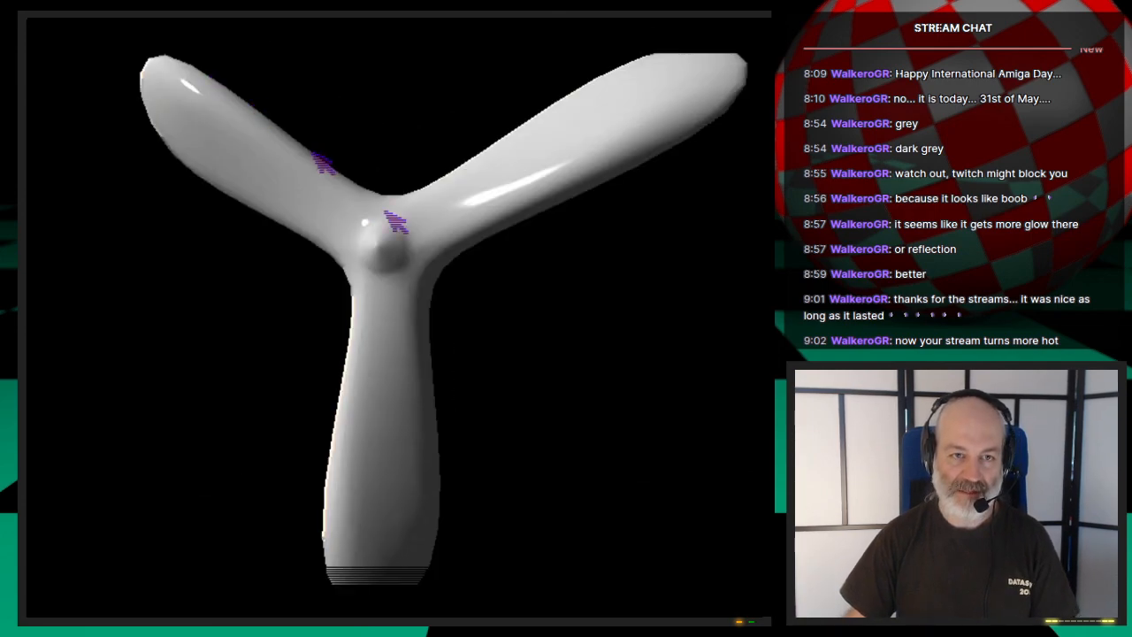
click(531, 322)
- Load a wood surface file onto the Propeller surface and test-render it
click(190, 25)
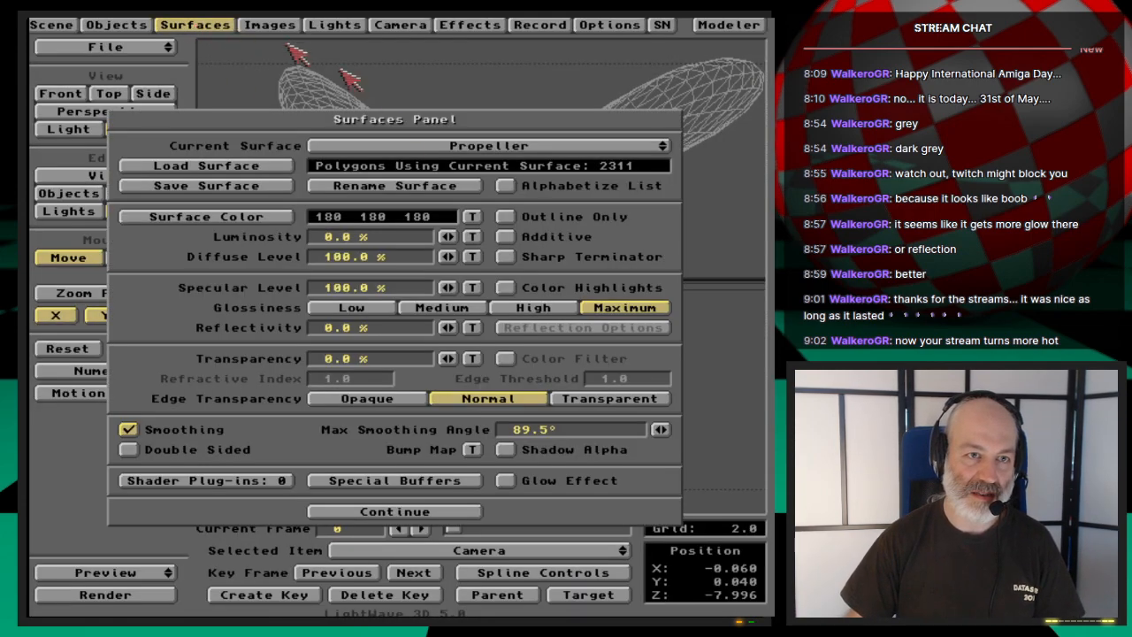
click(275, 168)
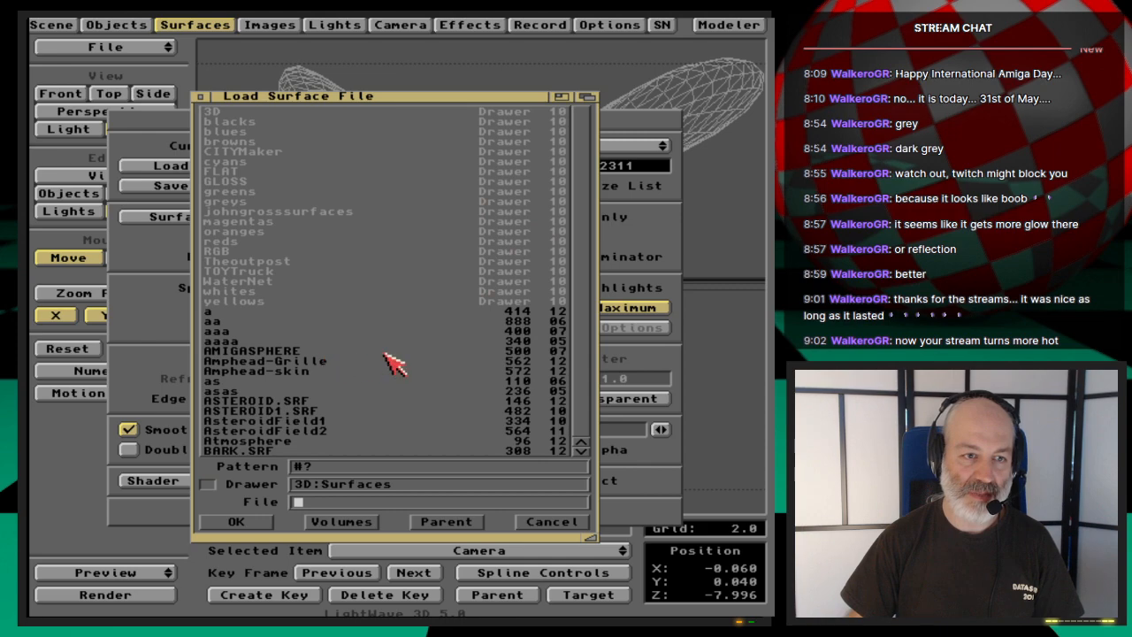
text(wood)
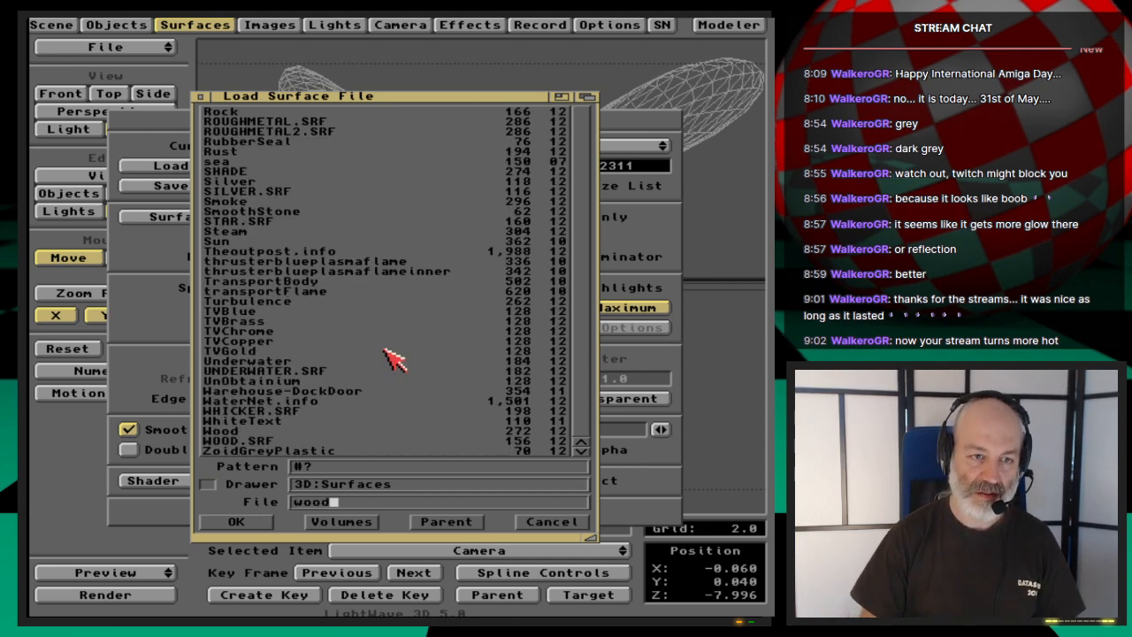
key(Down)
key(Return)
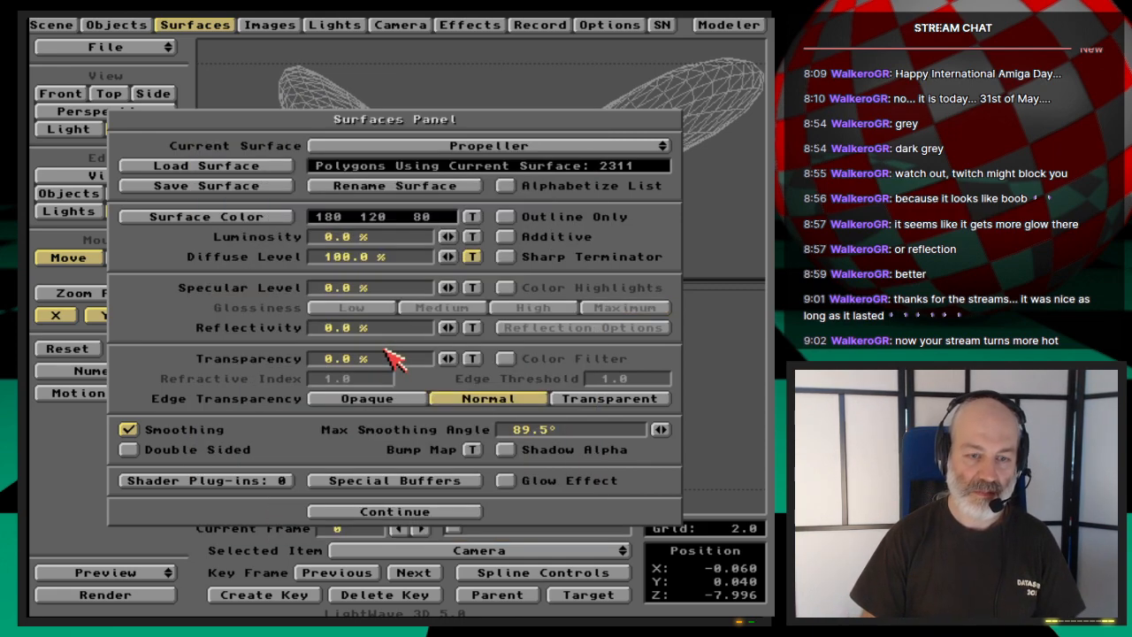
key(F9)
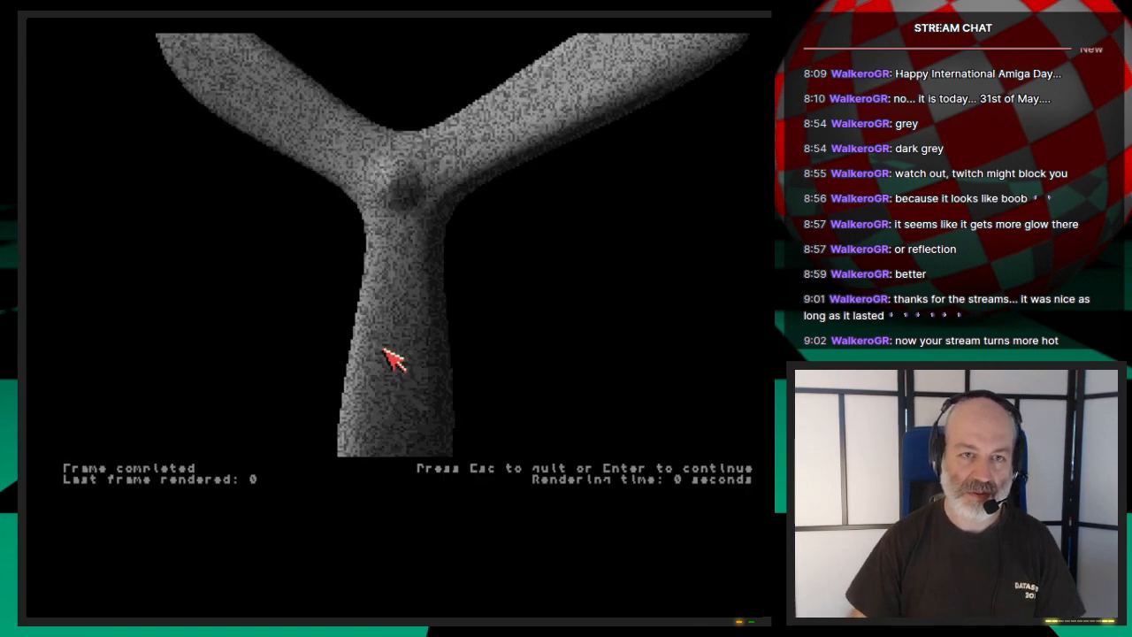
key(Escape)
- Set the Propeller diffuse wood texture's size to X 1, Y 3, Z 1 and test-render it
click(472, 257)
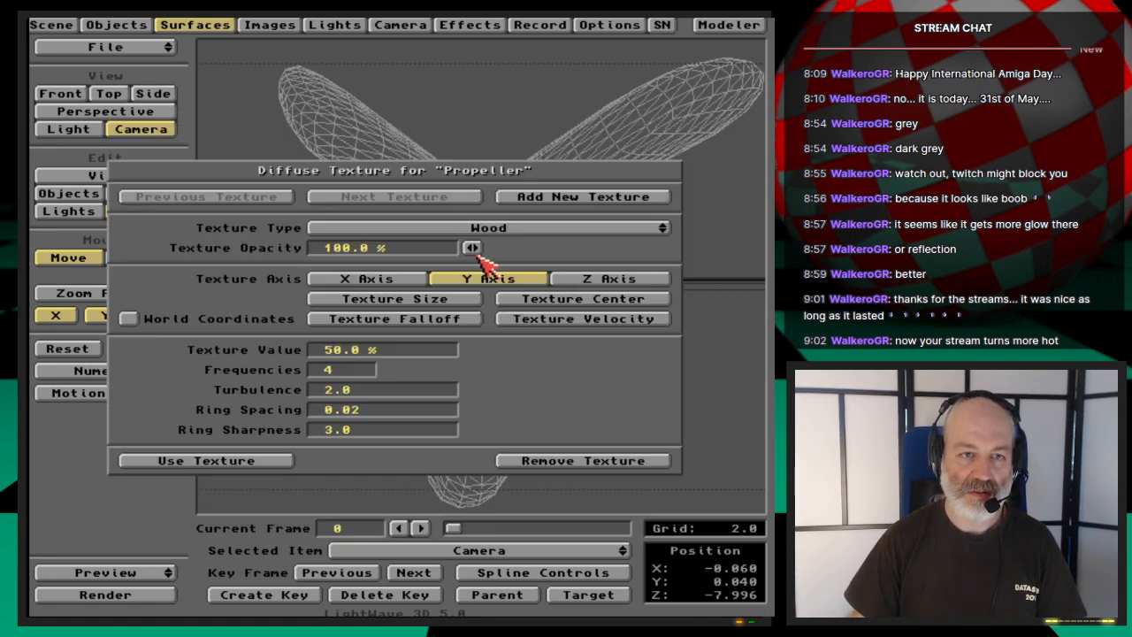
click(419, 301)
text(1)
key(Return)
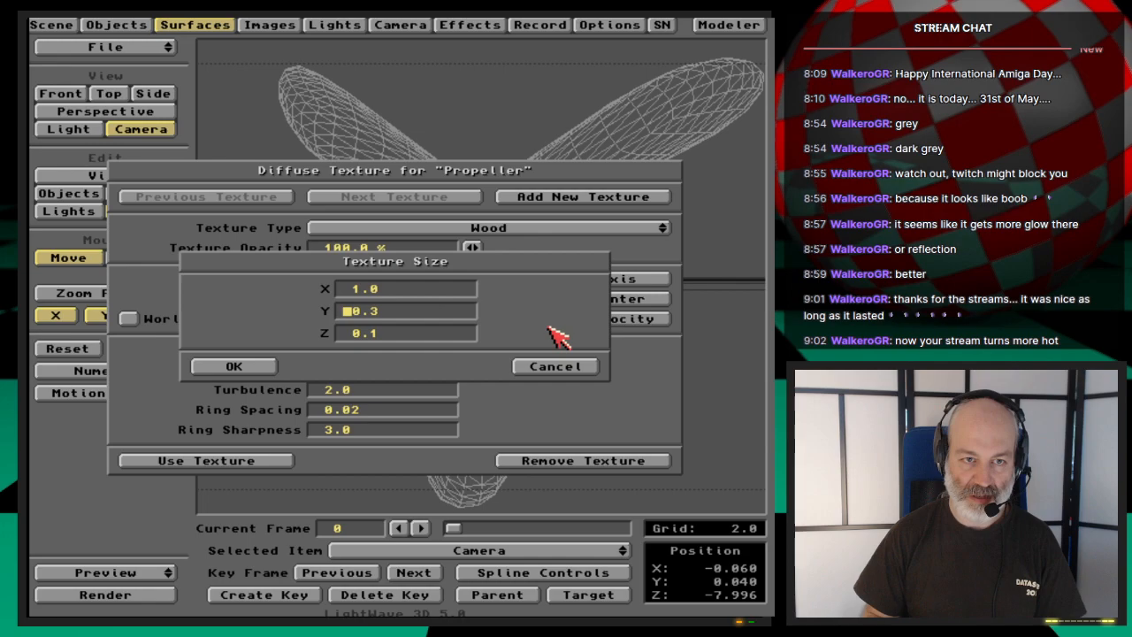
text(.)
key(BackSpace)
text(3)
key(Return)
text(1)
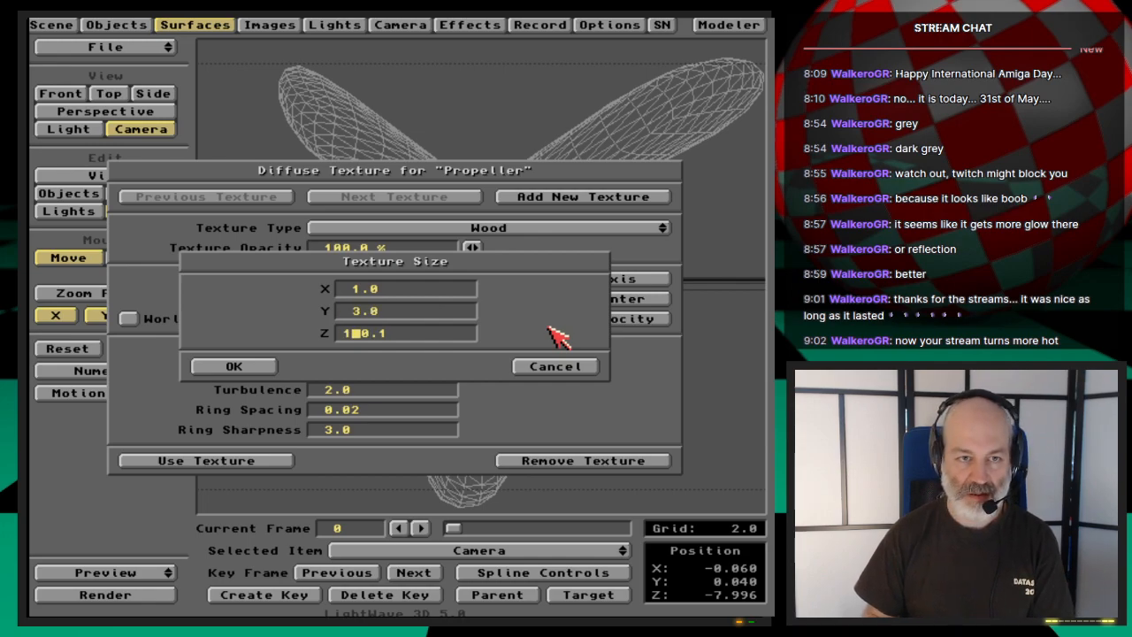
key(Return)
key(F9)
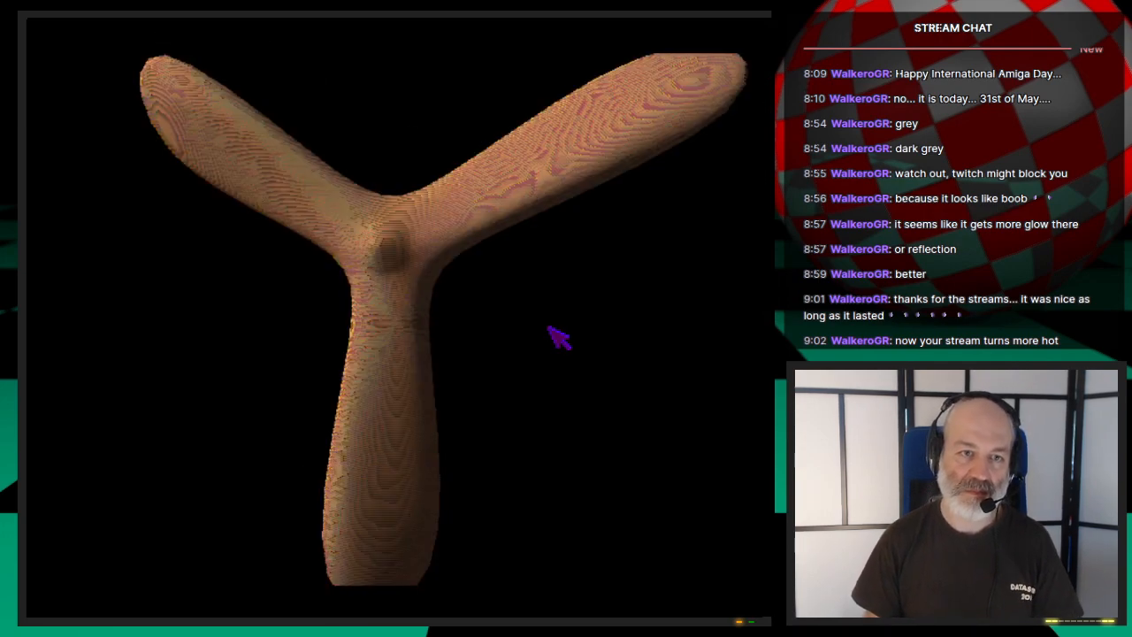
key(Escape)
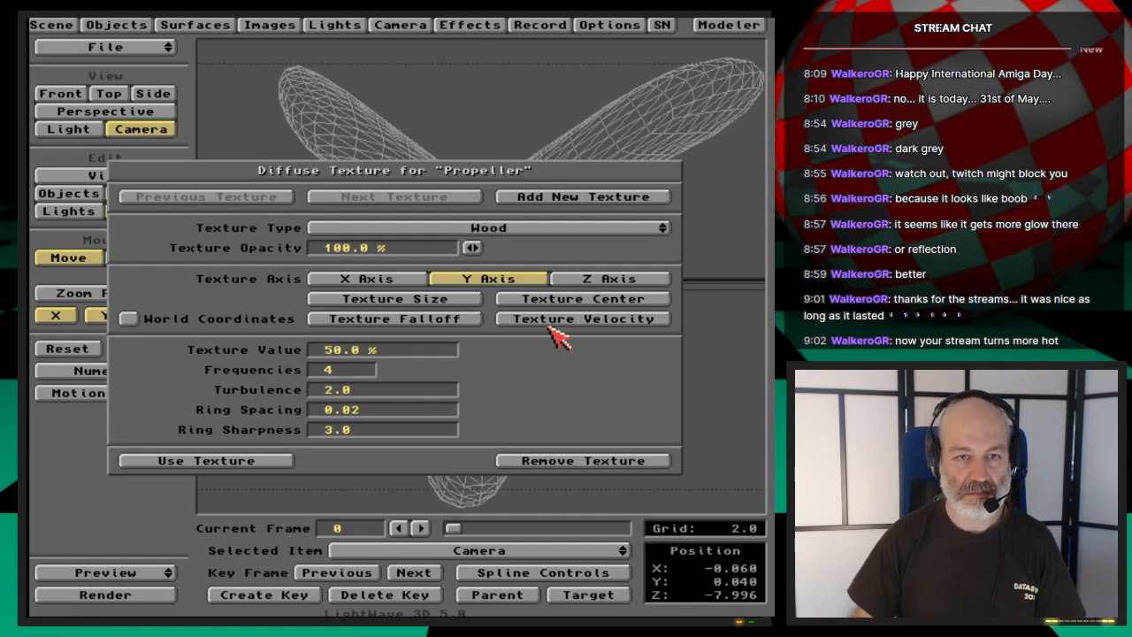
- Set the diffuse wood texture's size to X 10, Y 30, Z 10 and test-render the propeller
click(328, 351)
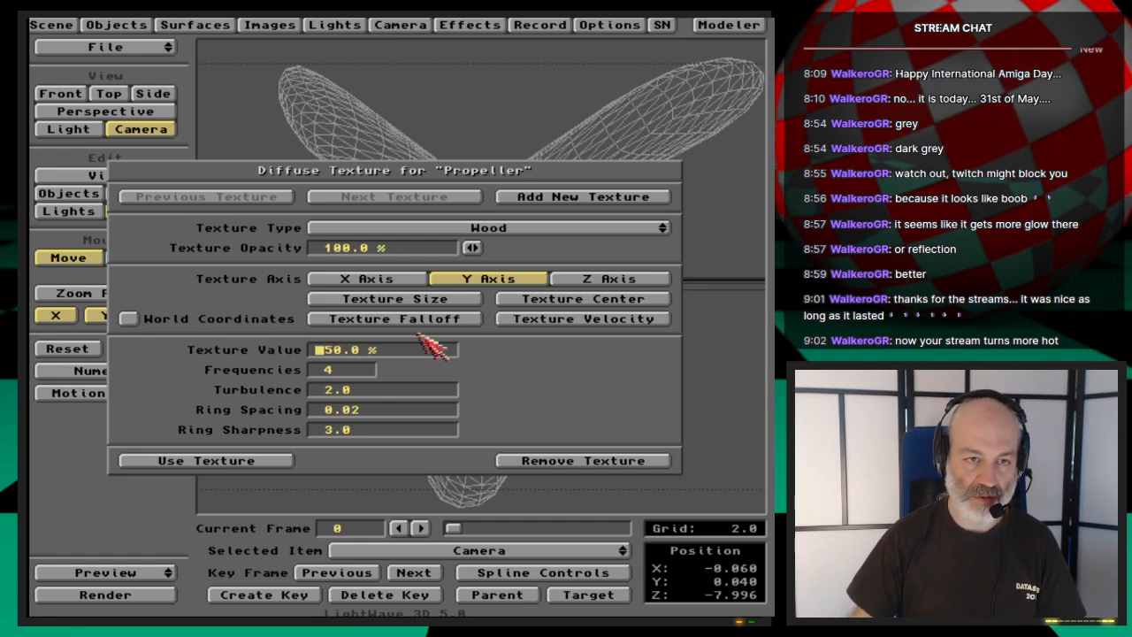
click(402, 300)
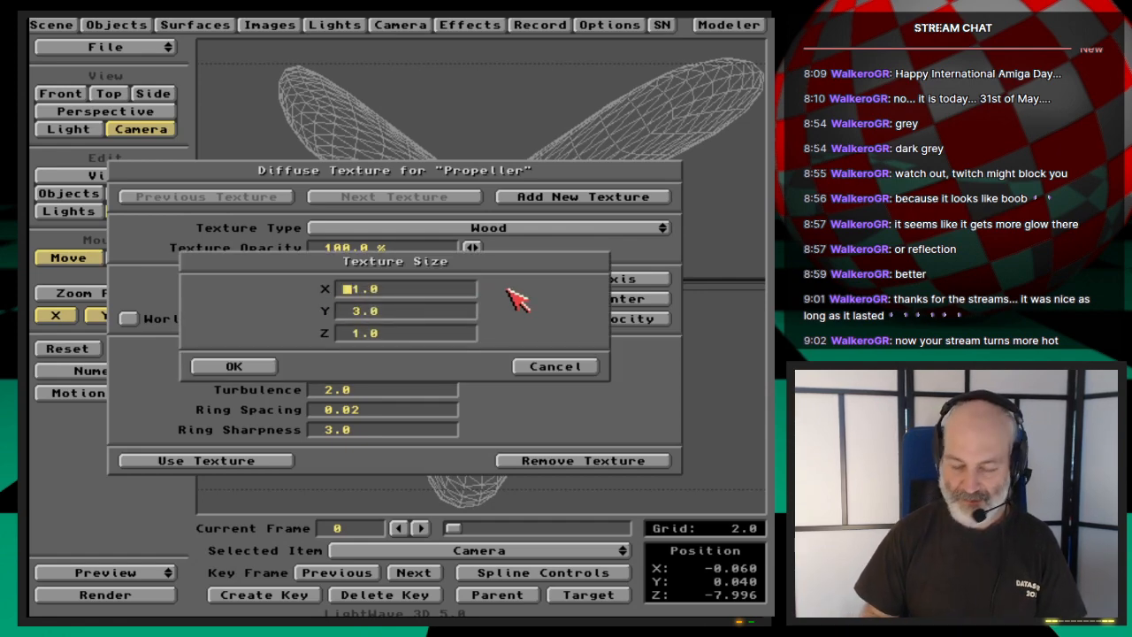
text(10)
key(Return)
text(30)
key(Return)
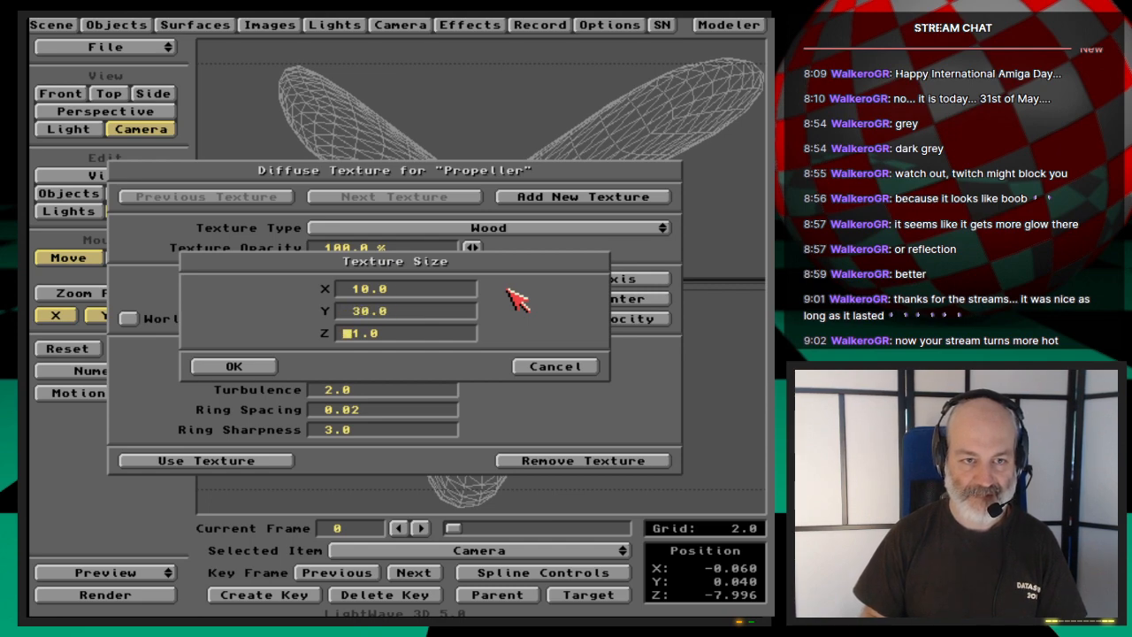
text(10)
key(Return)
key(F9)
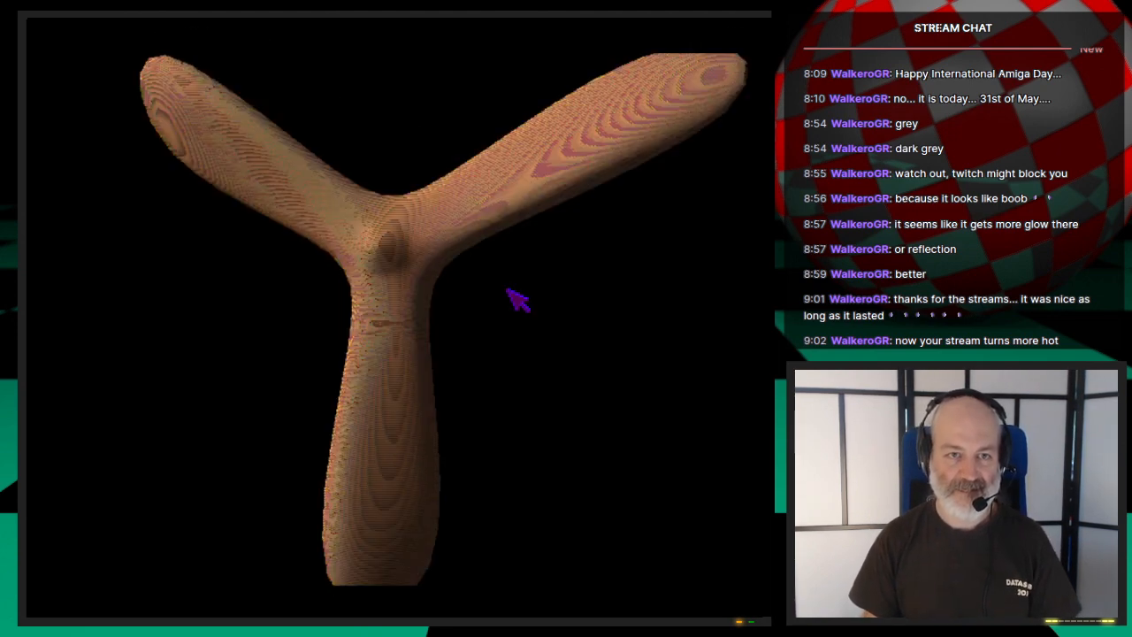
- Set the Propeller surface's specular level to 100% with High glossiness and test-render it
click(517, 300)
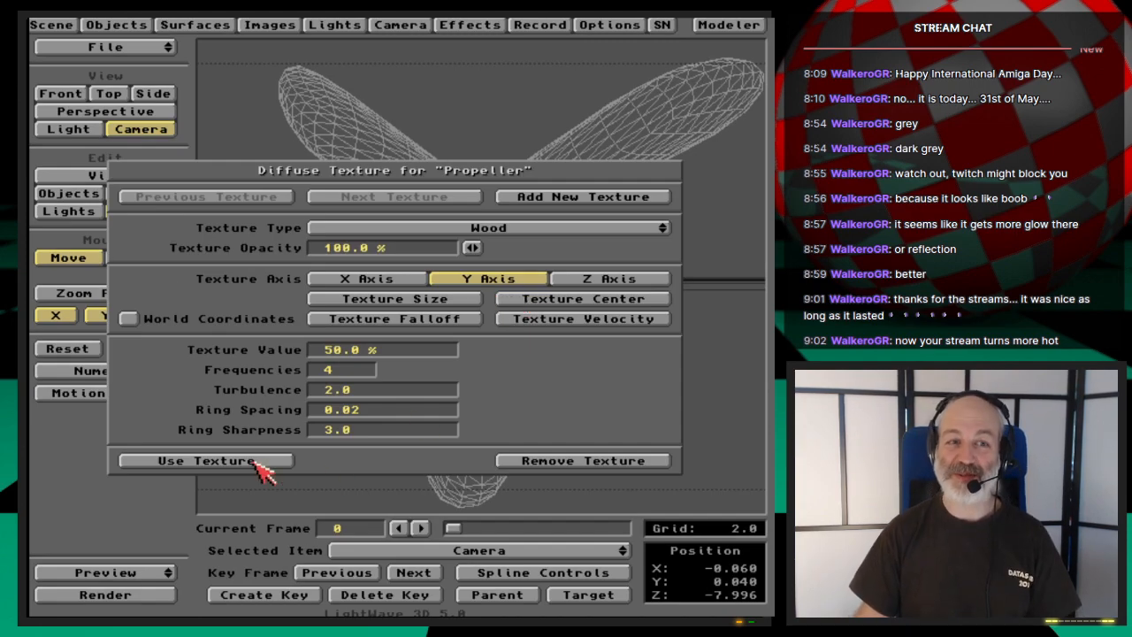
click(257, 462)
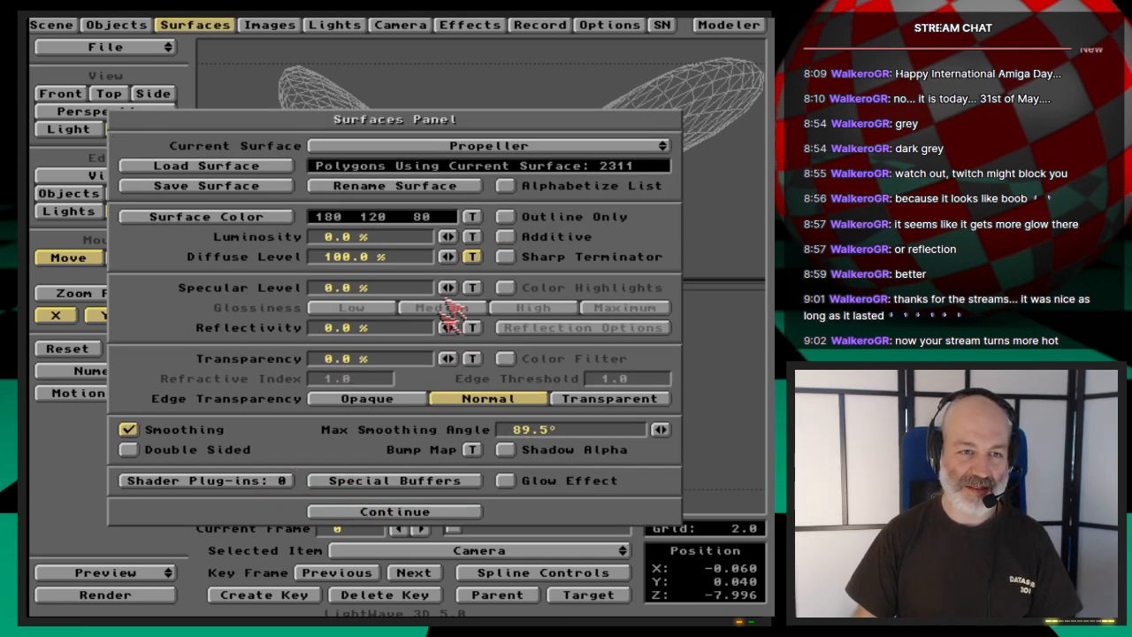
drag(449, 287, 485, 286)
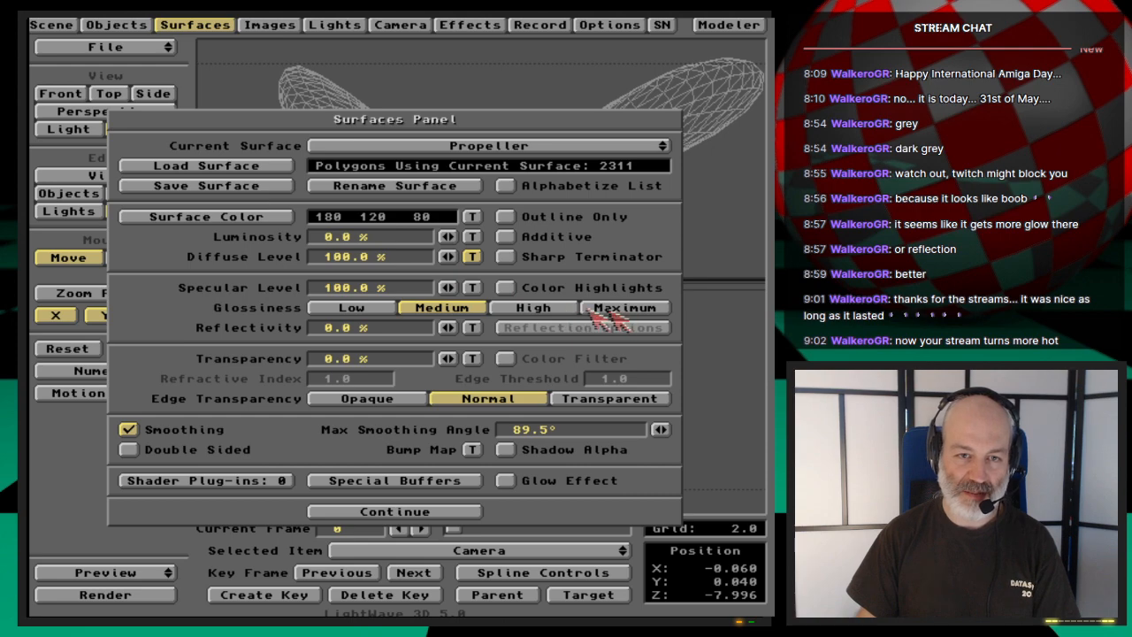
click(561, 309)
key(F9)
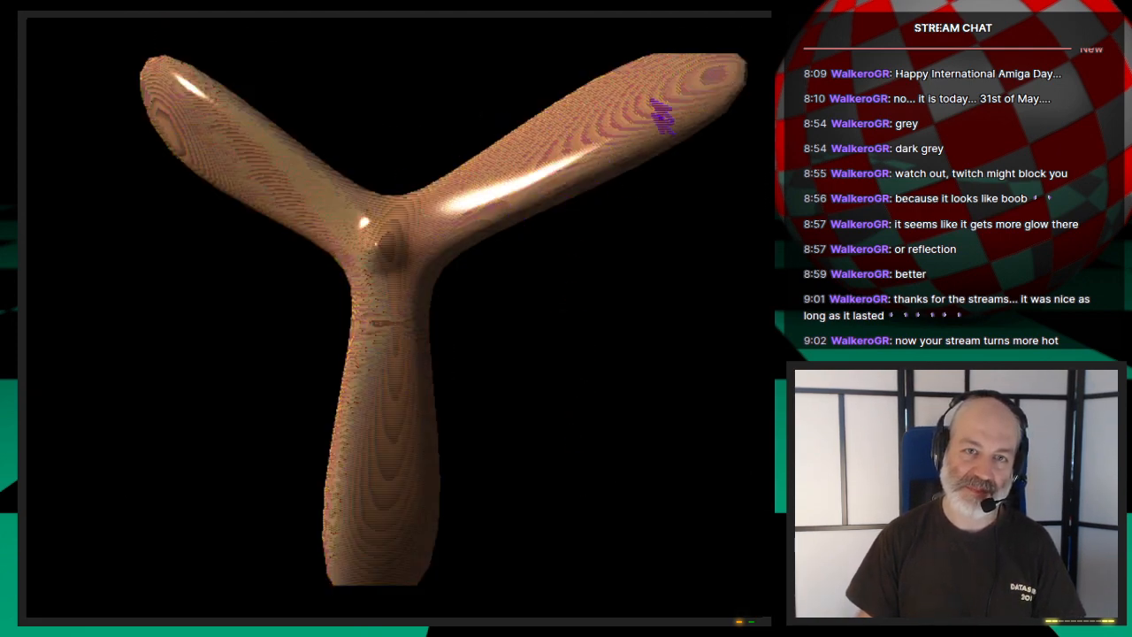
click(655, 308)
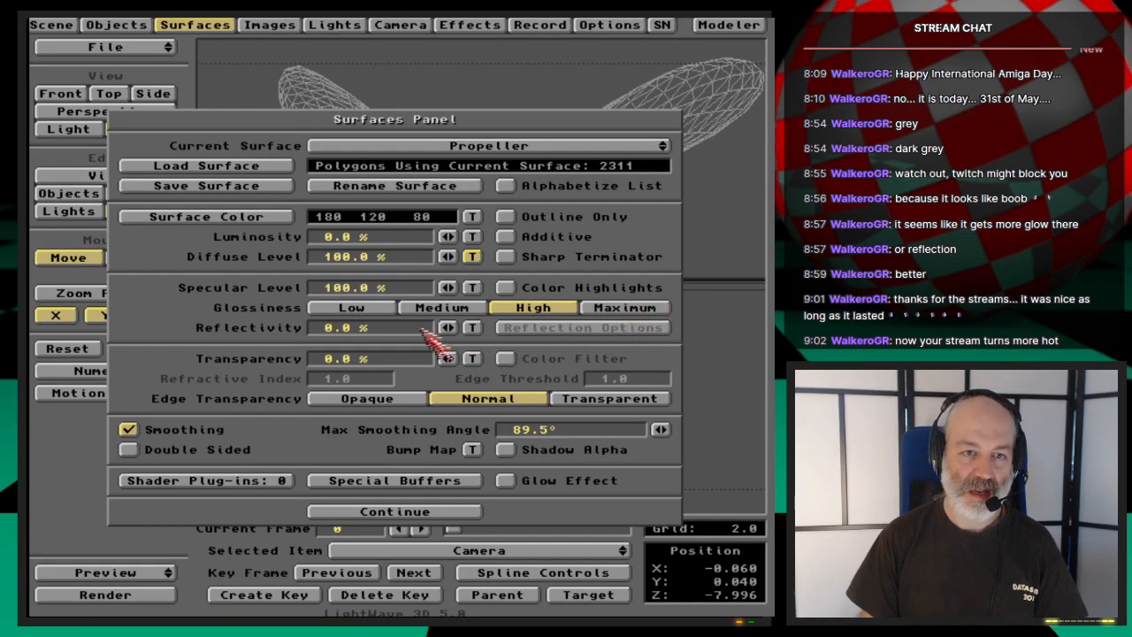
- Review the Propeller surface's diffuse wood texture settings, keep them and finish editing the surface
click(471, 256)
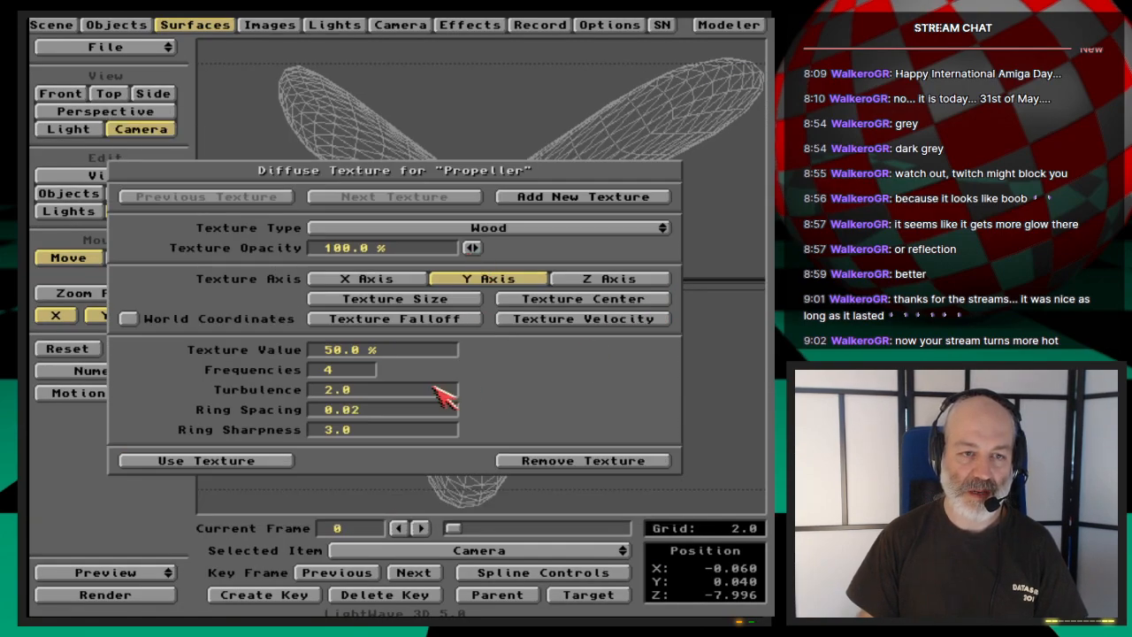
click(281, 461)
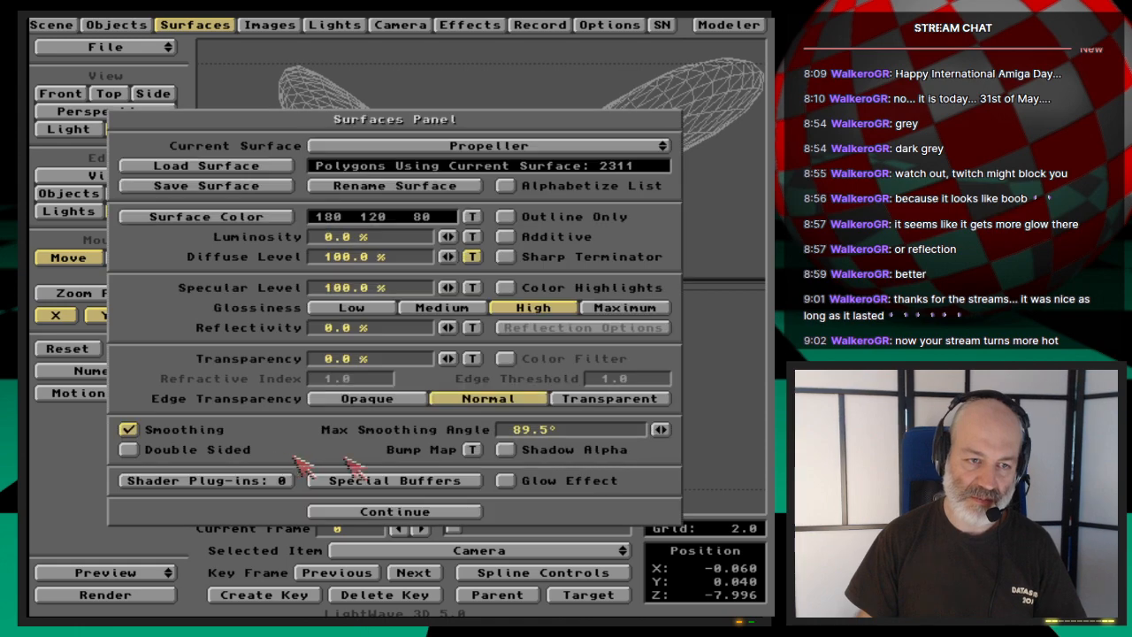
click(436, 513)
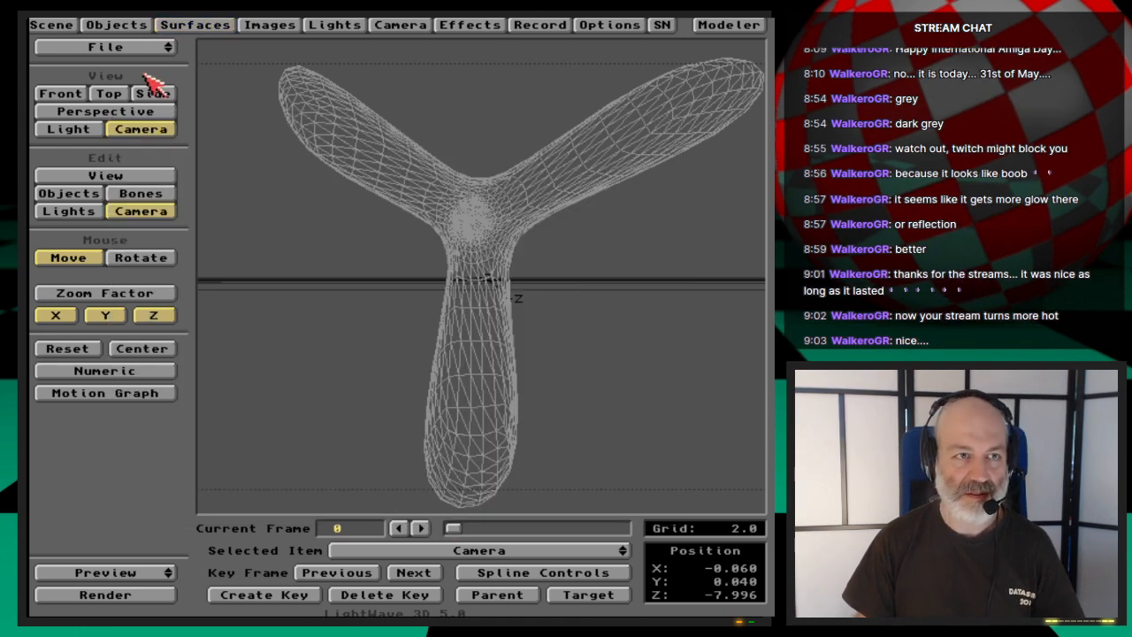
- Save all objects in the scene so the propeller keeps its wood surface
click(140, 25)
click(398, 170)
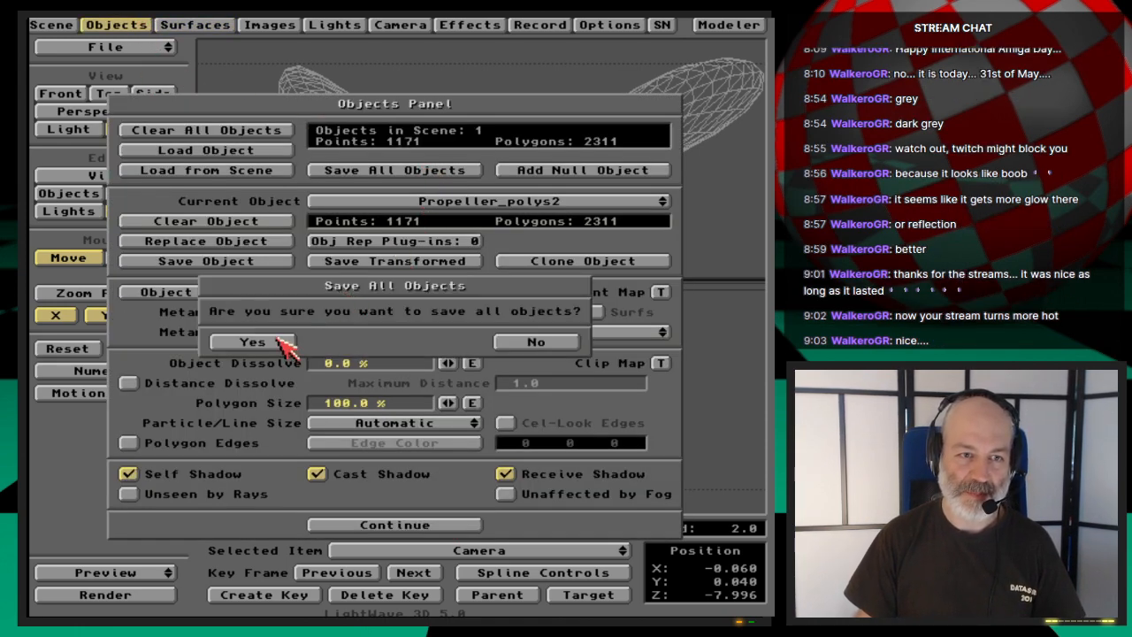
click(250, 340)
click(124, 26)
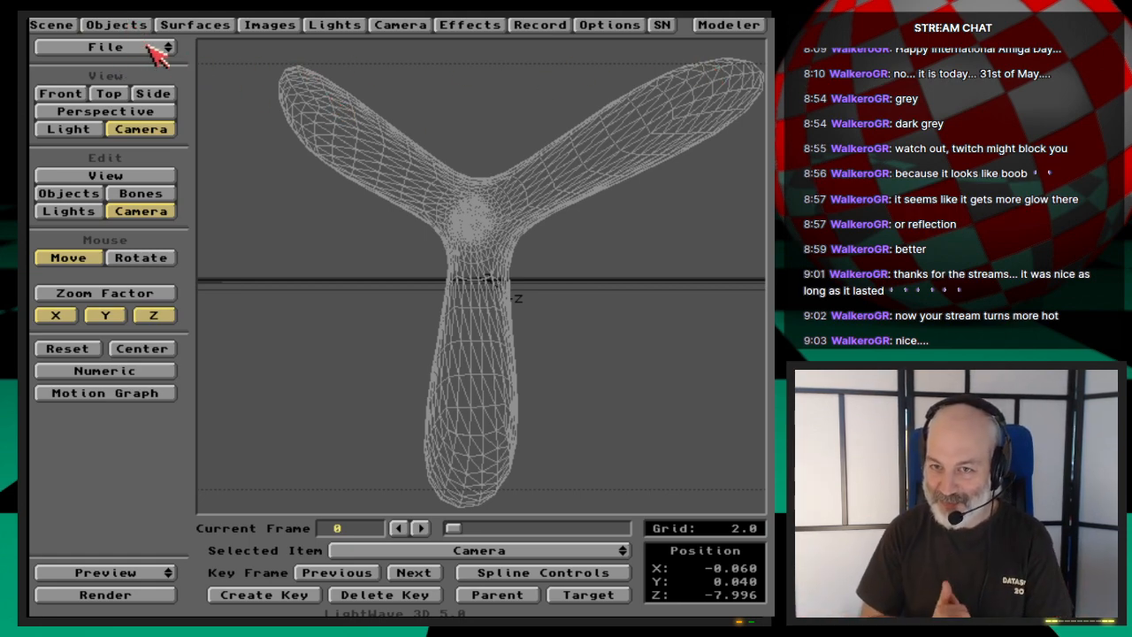
- Switch editing to the Propeller_polys2 object in Rotate mode and quit LightWave
key(y)
key(shift+o)
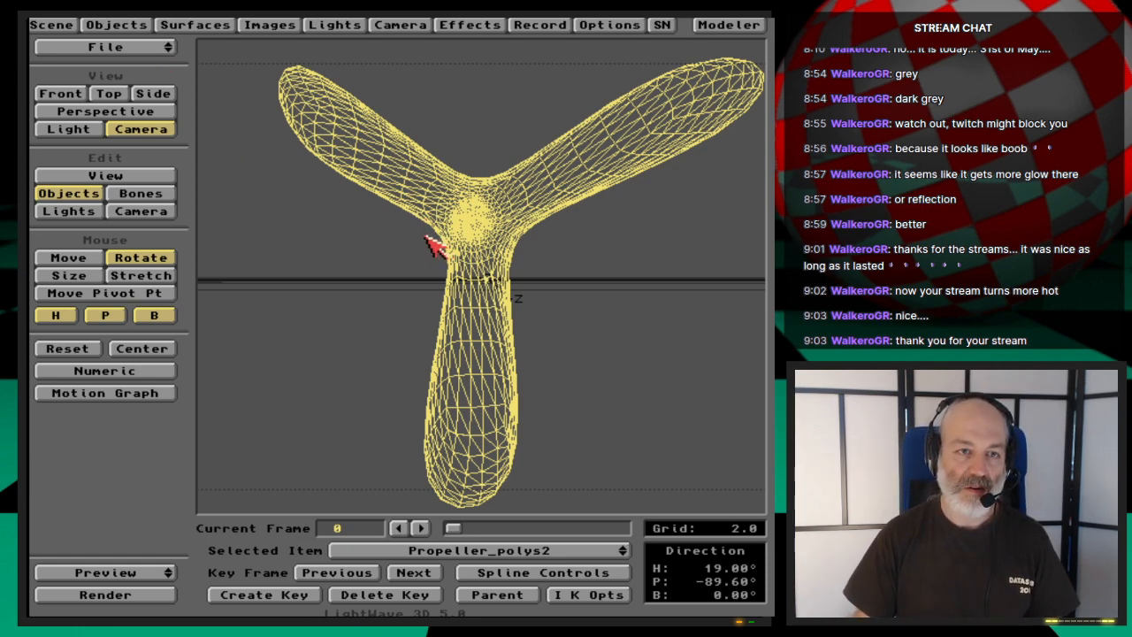
click(137, 50)
click(150, 94)
click(283, 344)
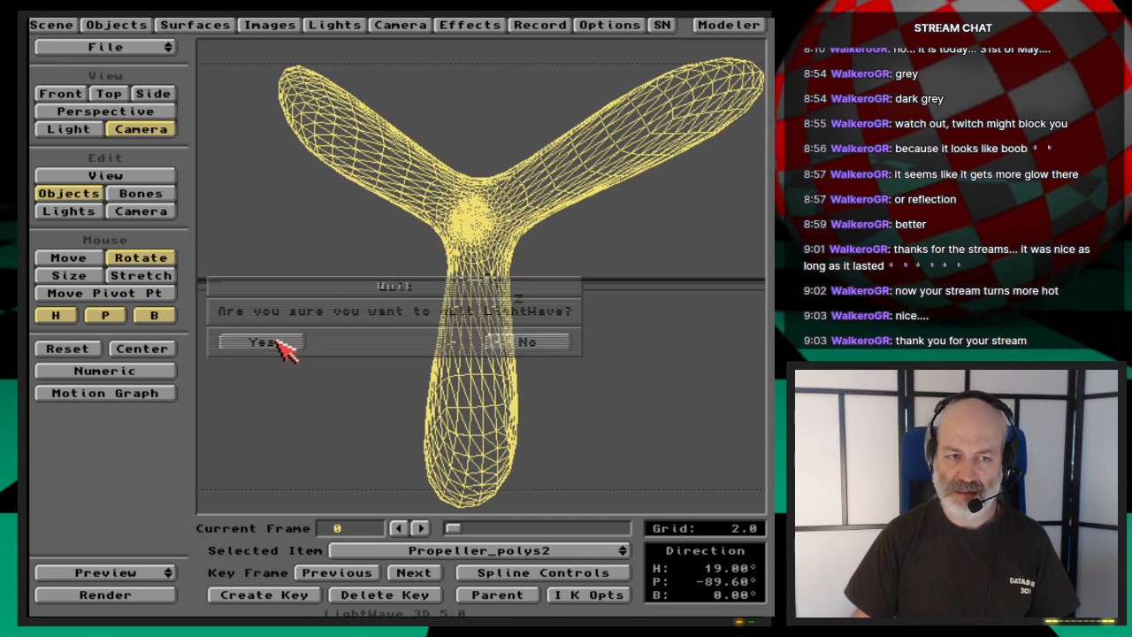